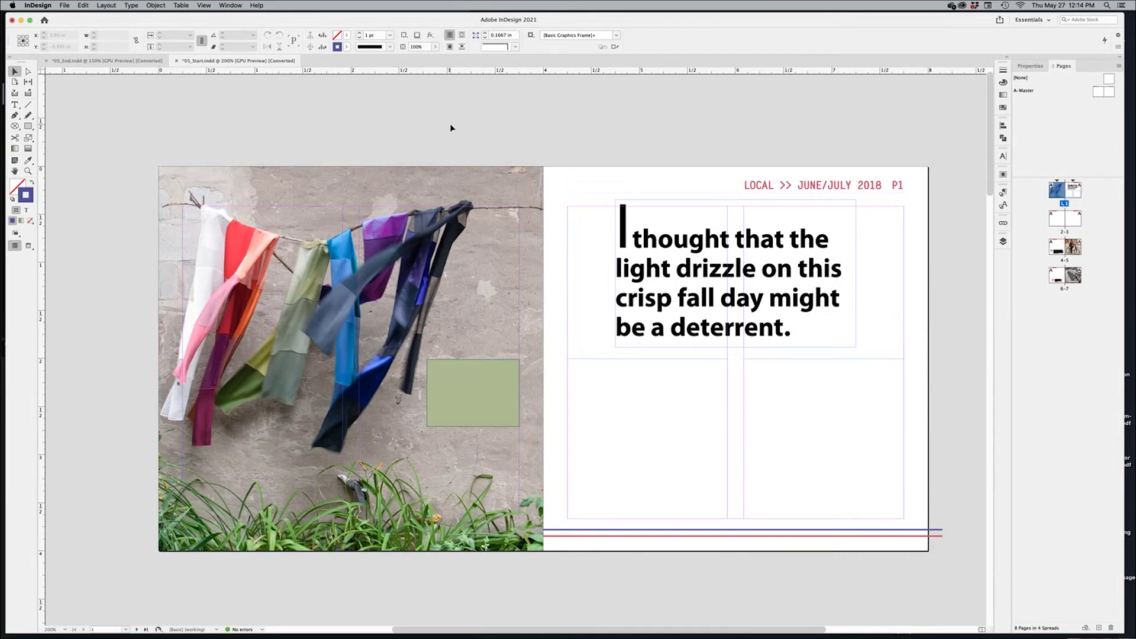
# Switch to Chrome and review the Lesson 5 Flowing Text overview, then return to the InDesign document
pyautogui.press('super+Tab')
pyautogui.press('super+Tab')
pyautogui.press('super+Tab')
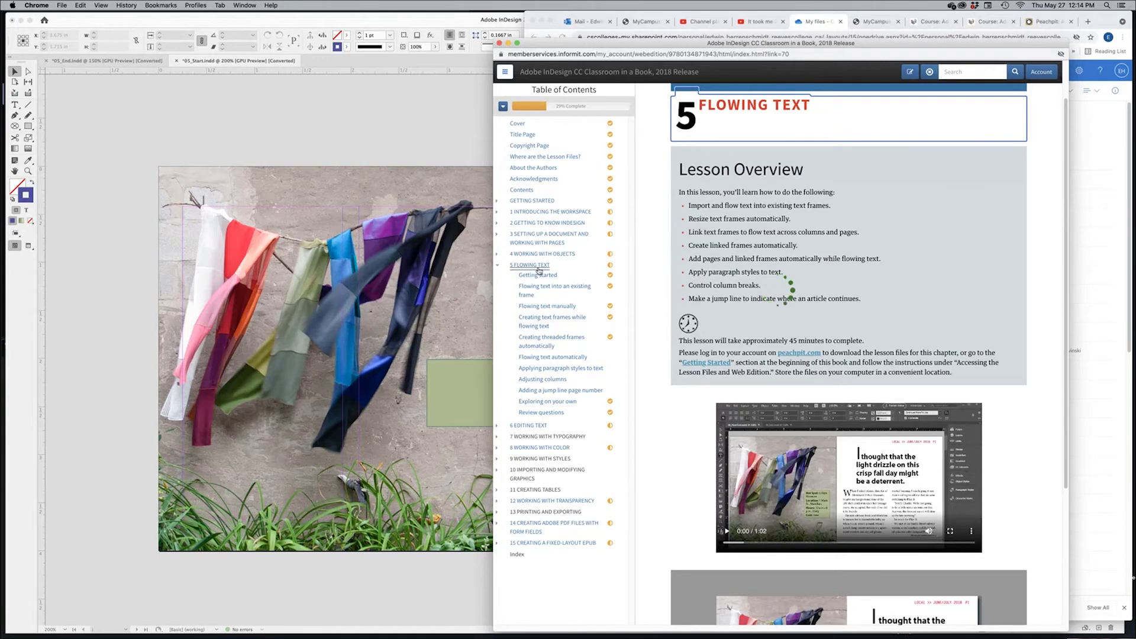
pyautogui.scroll(-2, 844, 278)
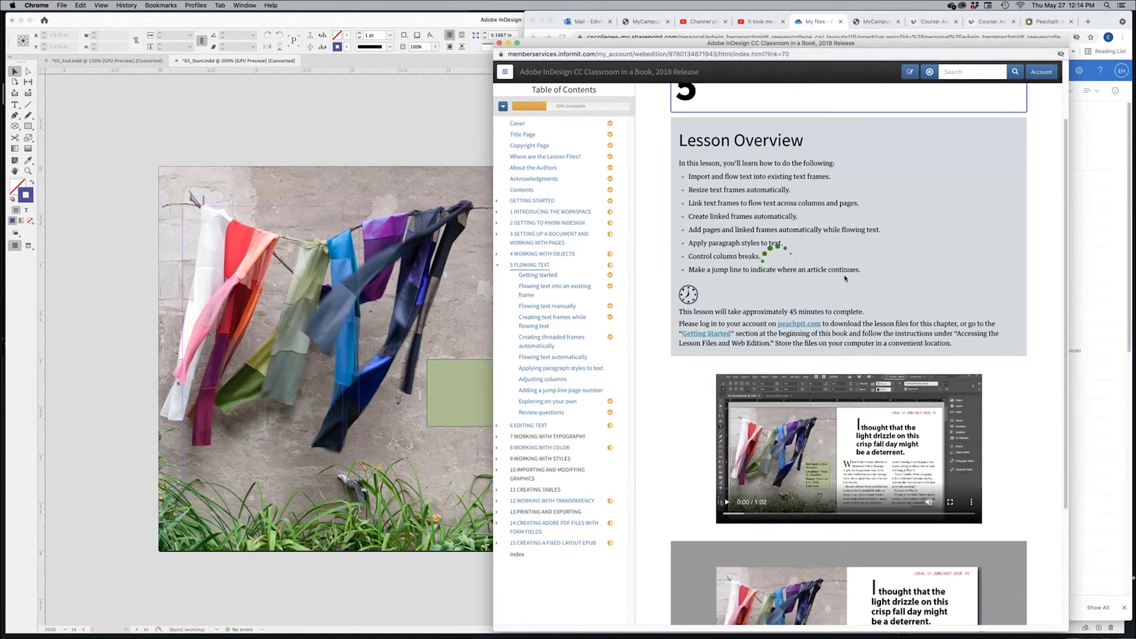
pyautogui.scroll(-5, 845, 278)
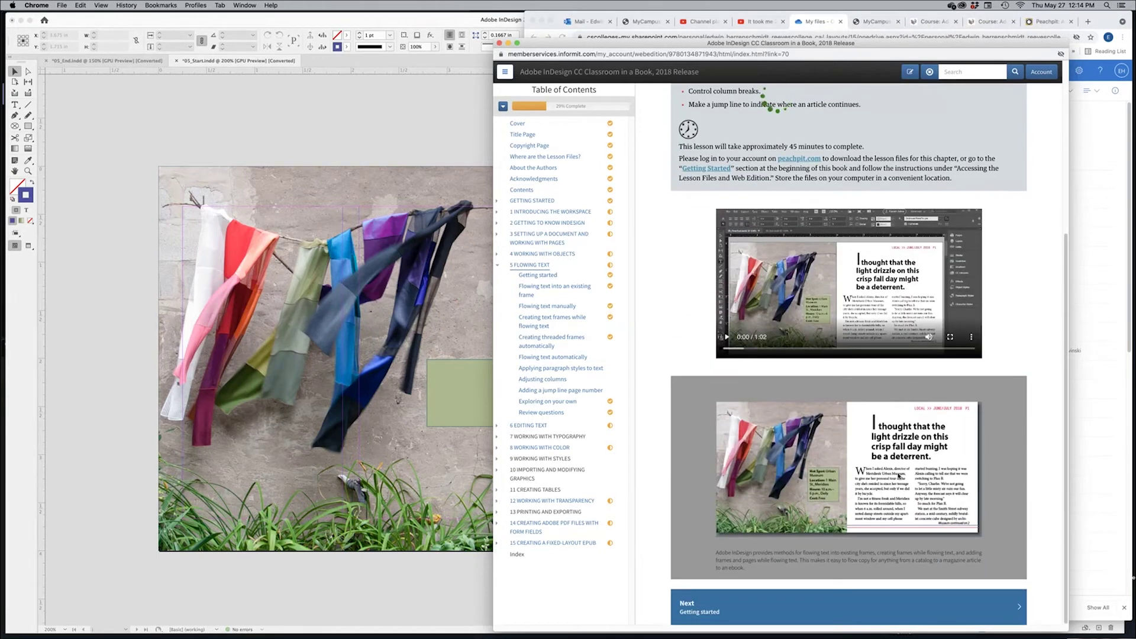
pyautogui.click(408, 129)
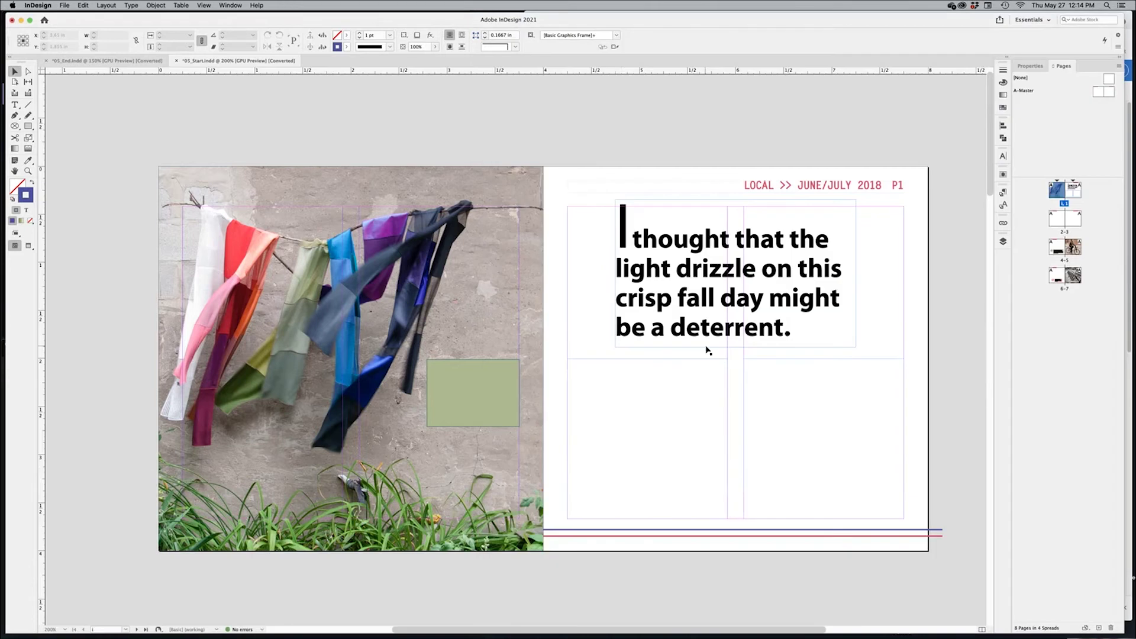
# Switch to Finder and open a quick preview of 05_End_preview.pdf from the Lesson05 Flowing Text folder
pyautogui.press('super+Tab')
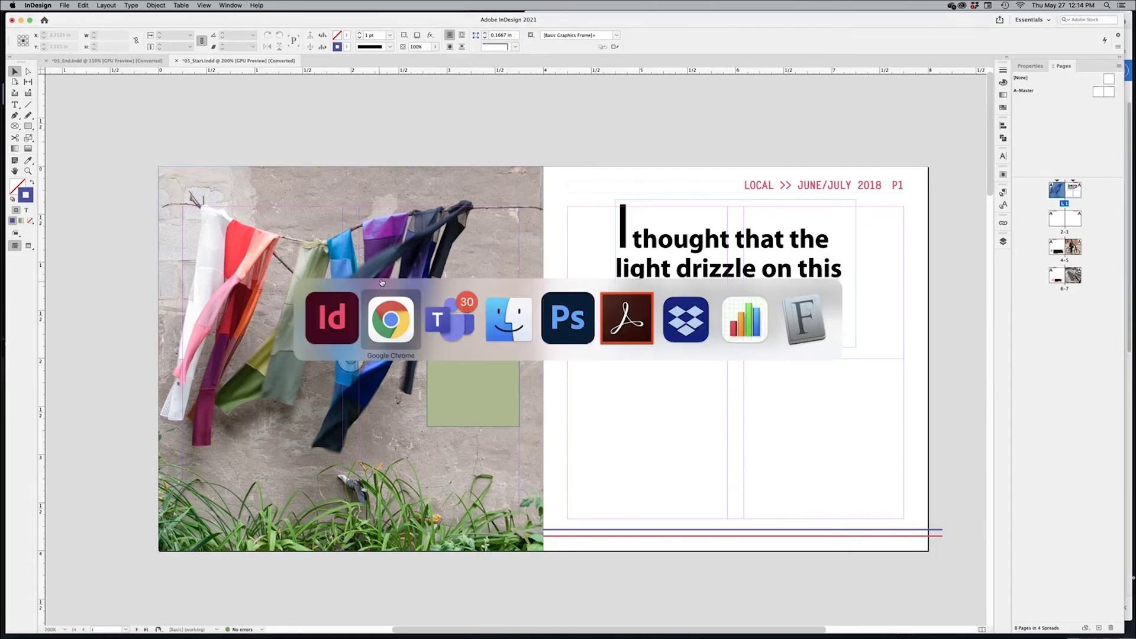
pyautogui.click(513, 337)
pyautogui.press('space')
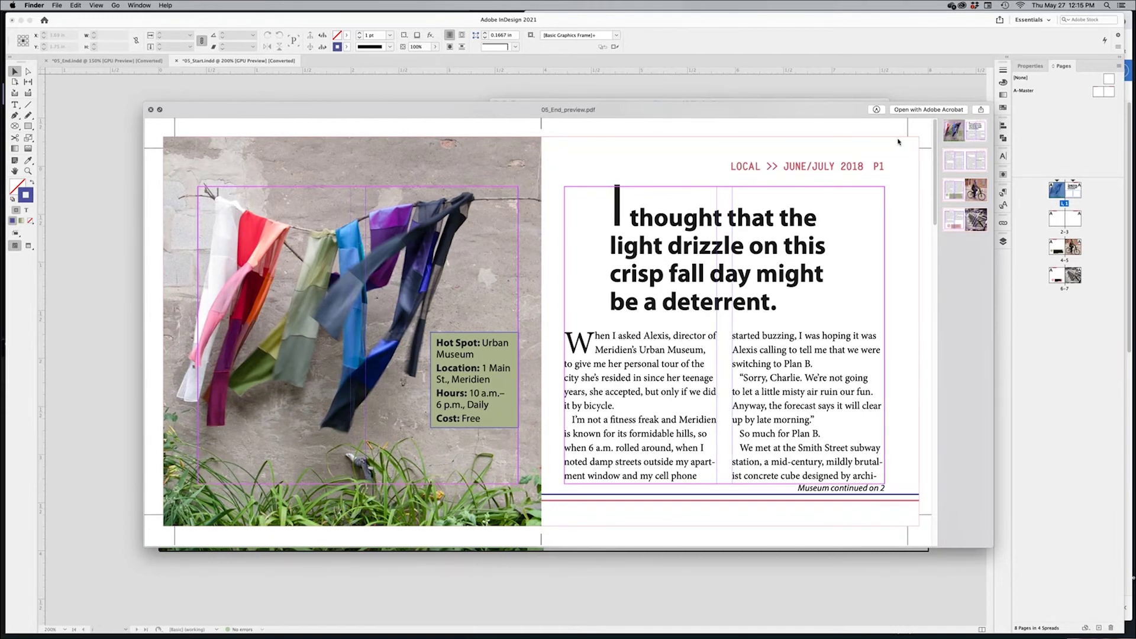
pyautogui.moveTo(746, 125); pyautogui.dragTo(753, 172)
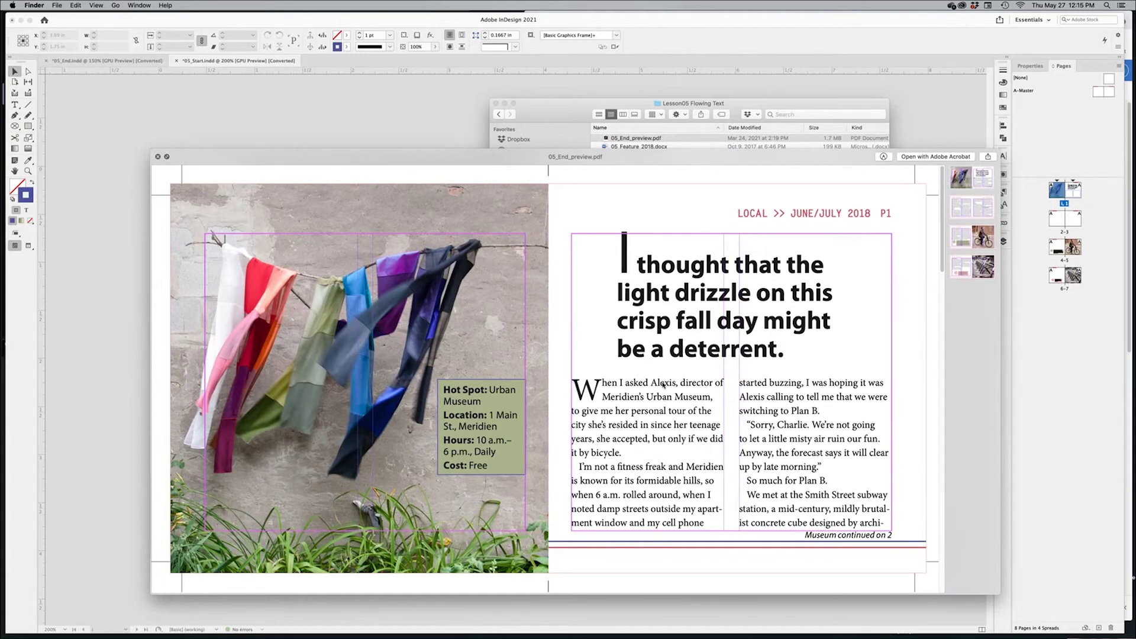
# Examine the text flow and layout across the finished PDF's spreads, then close the preview and return to InDesign
pyautogui.scroll(-1, 663, 383)
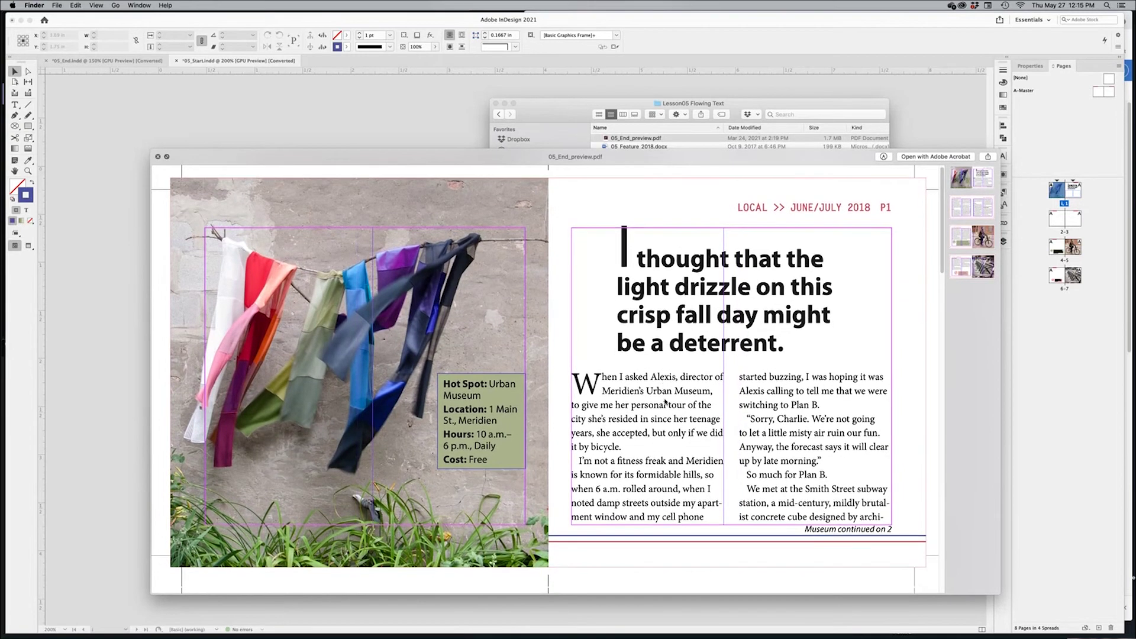
pyautogui.scroll(-10, 625, 408)
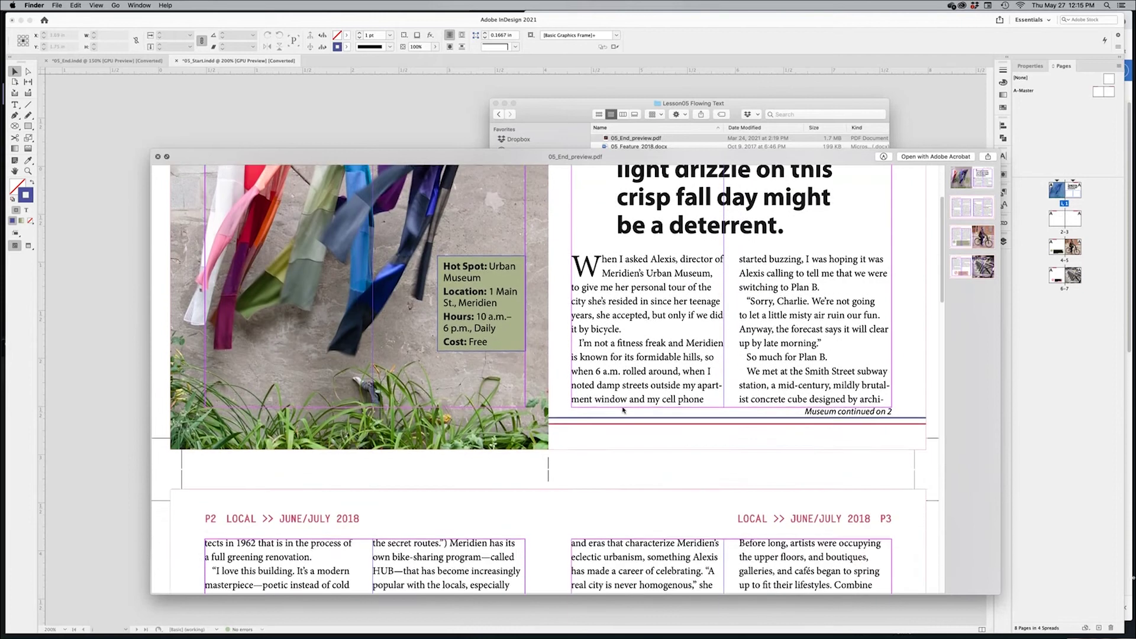
pyautogui.scroll(-15, 624, 408)
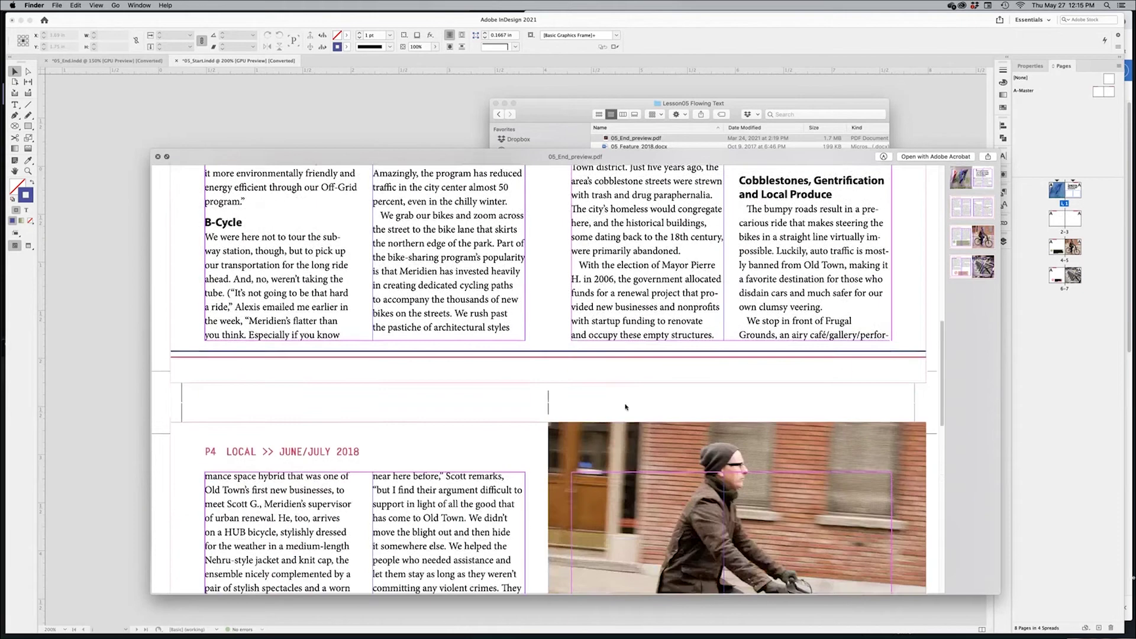
pyautogui.scroll(-15, 625, 405)
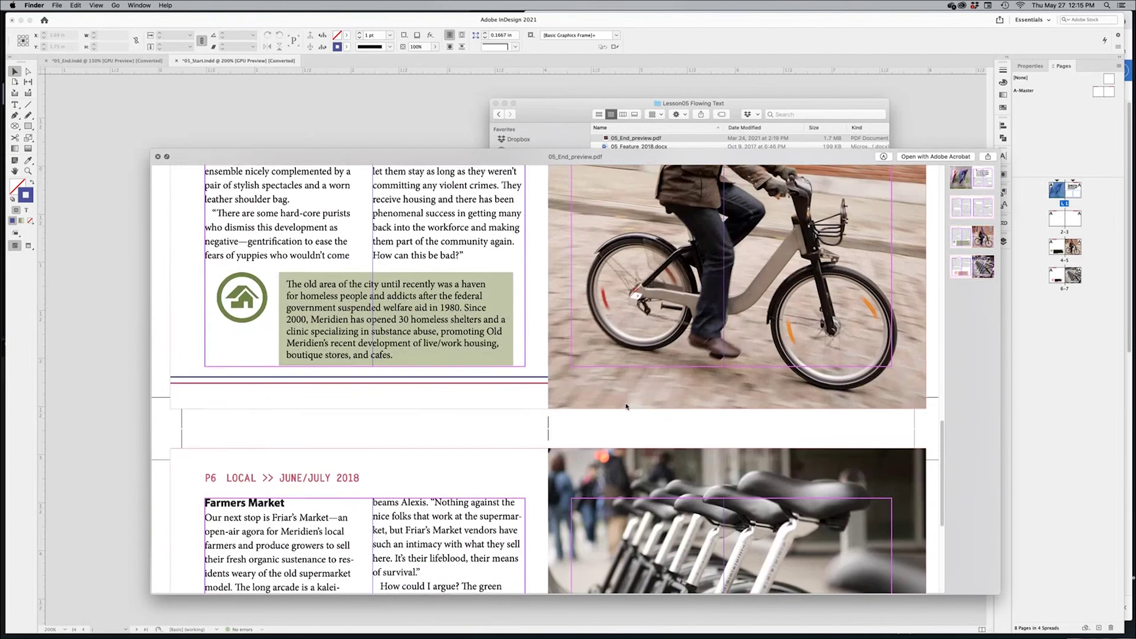
pyautogui.scroll(-10, 626, 405)
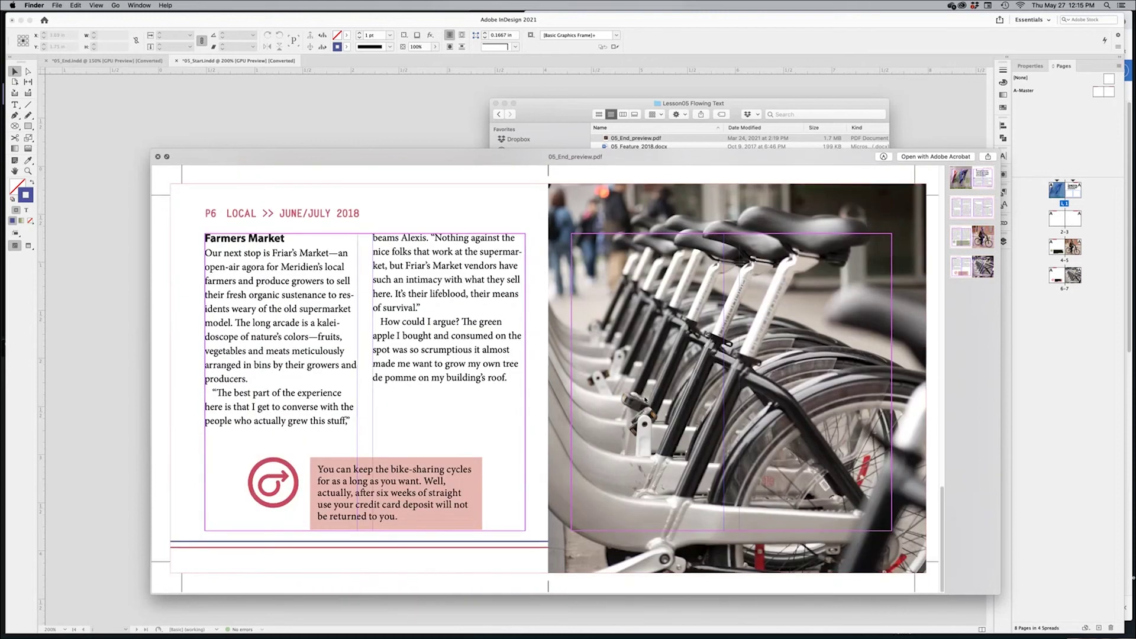
pyautogui.scroll(10, 644, 404)
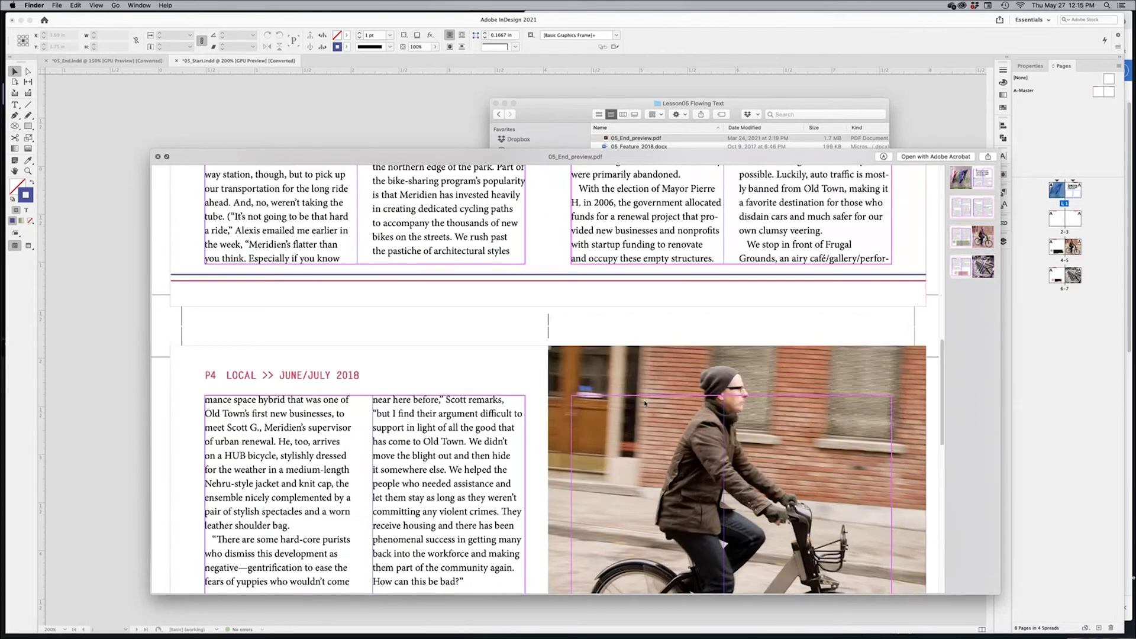
pyautogui.scroll(15, 644, 403)
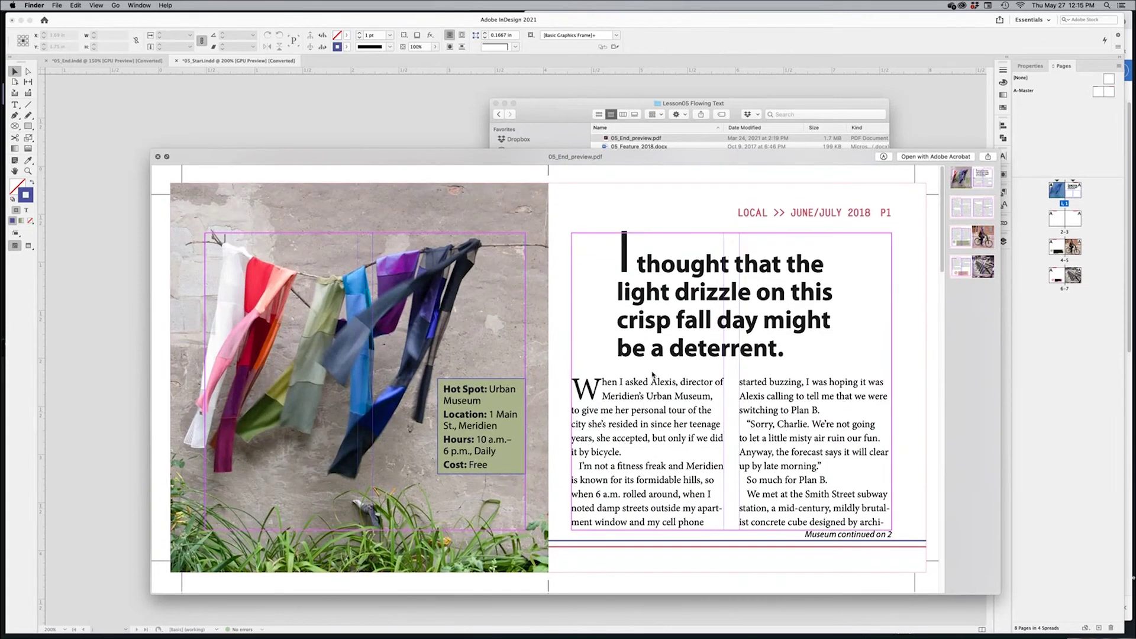
pyautogui.scroll(-15, 652, 375)
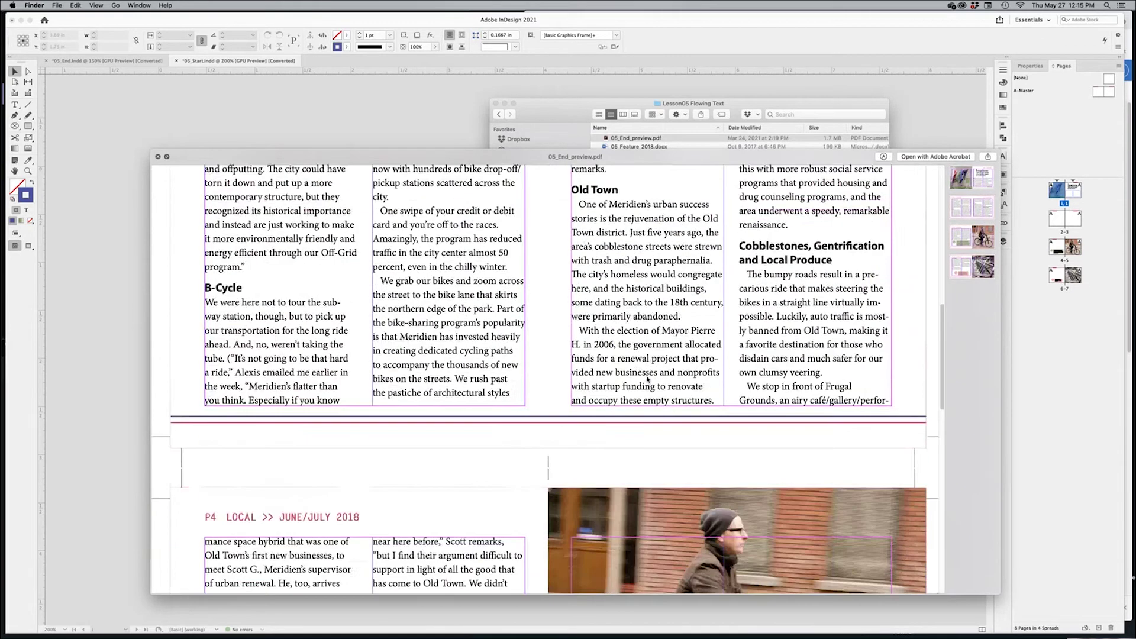
pyautogui.scroll(-10, 647, 379)
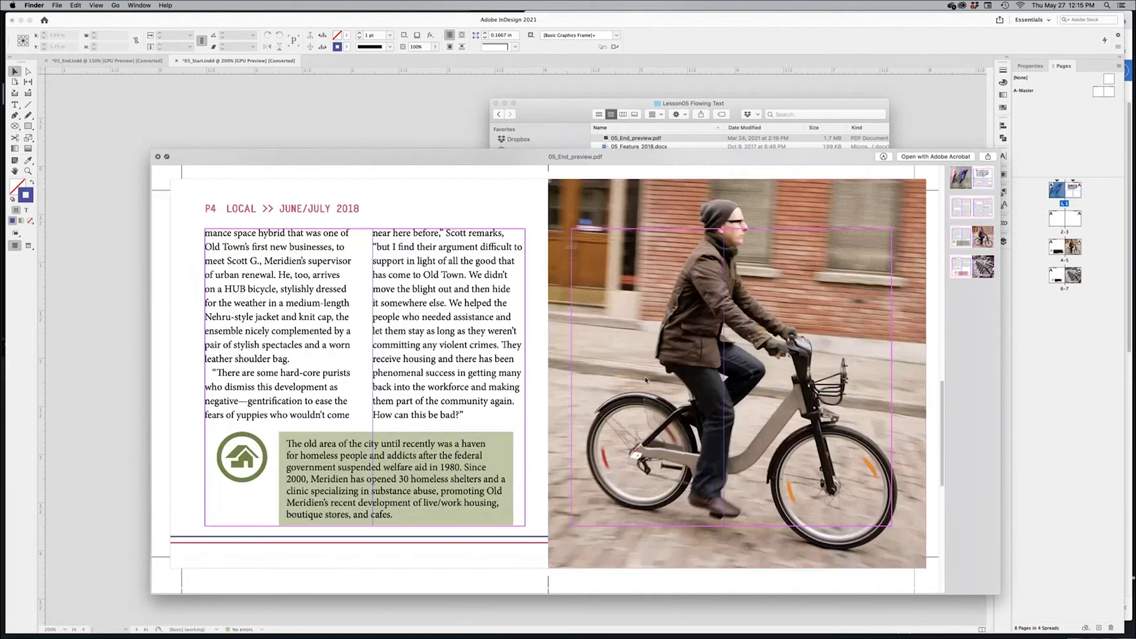
pyautogui.press('space')
pyautogui.click(410, 114)
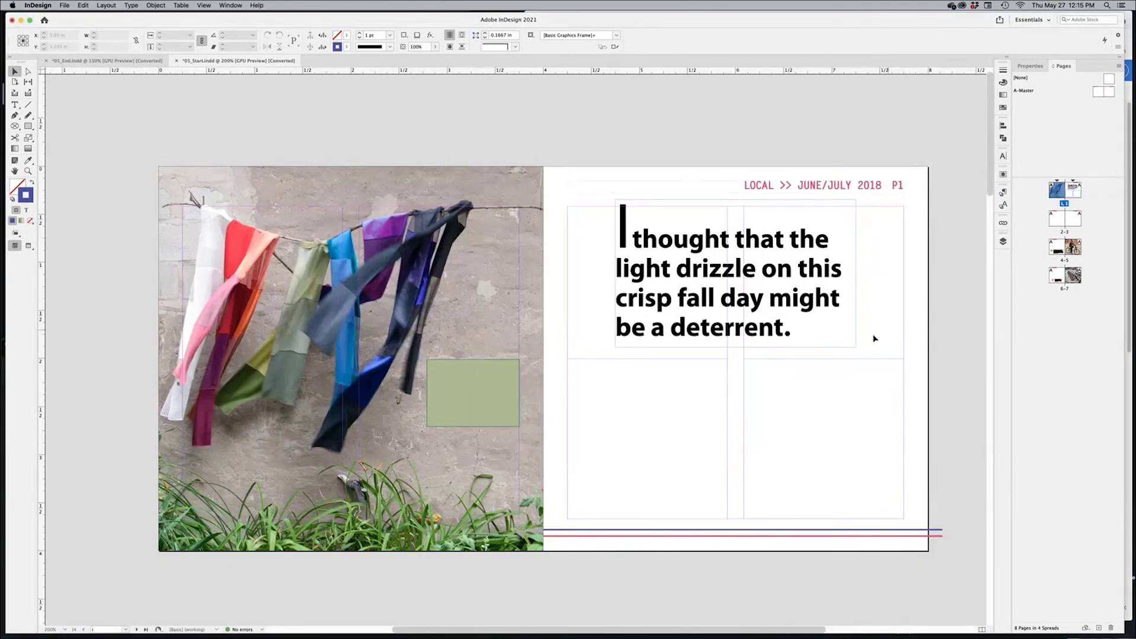
# Inspect the opening spread's photo, green frame and headline text frame by selecting each, then deselect everything
pyautogui.scroll(-3, 814, 375)
pyautogui.scroll(2, 815, 375)
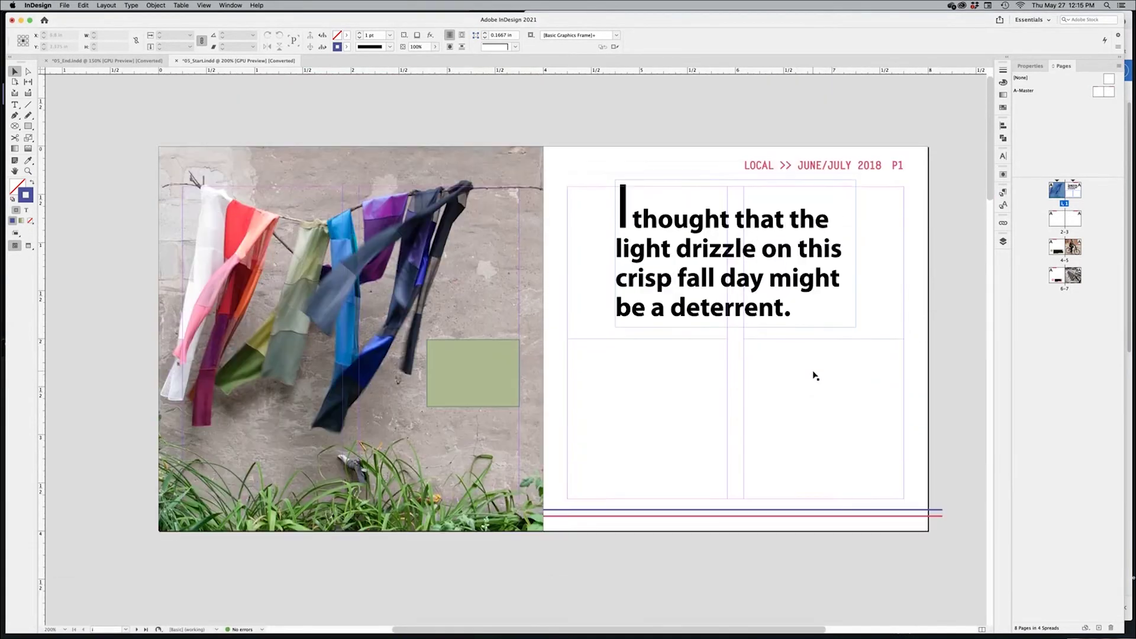
pyautogui.moveTo(485, 112); pyautogui.dragTo(611, 233)
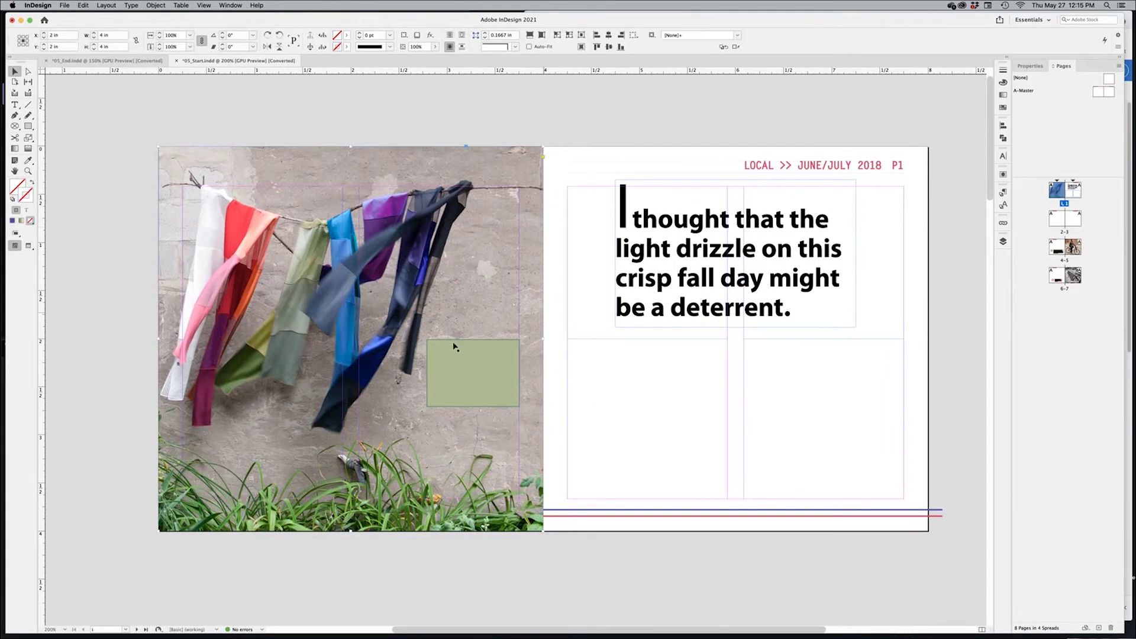
pyautogui.click(464, 364)
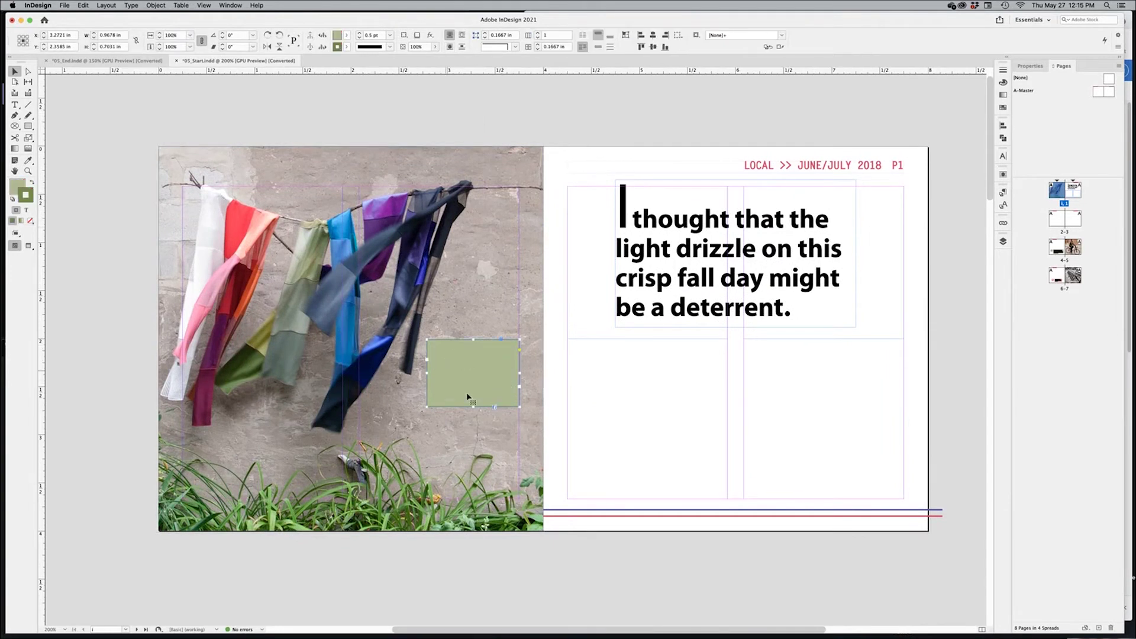
pyautogui.click(708, 295)
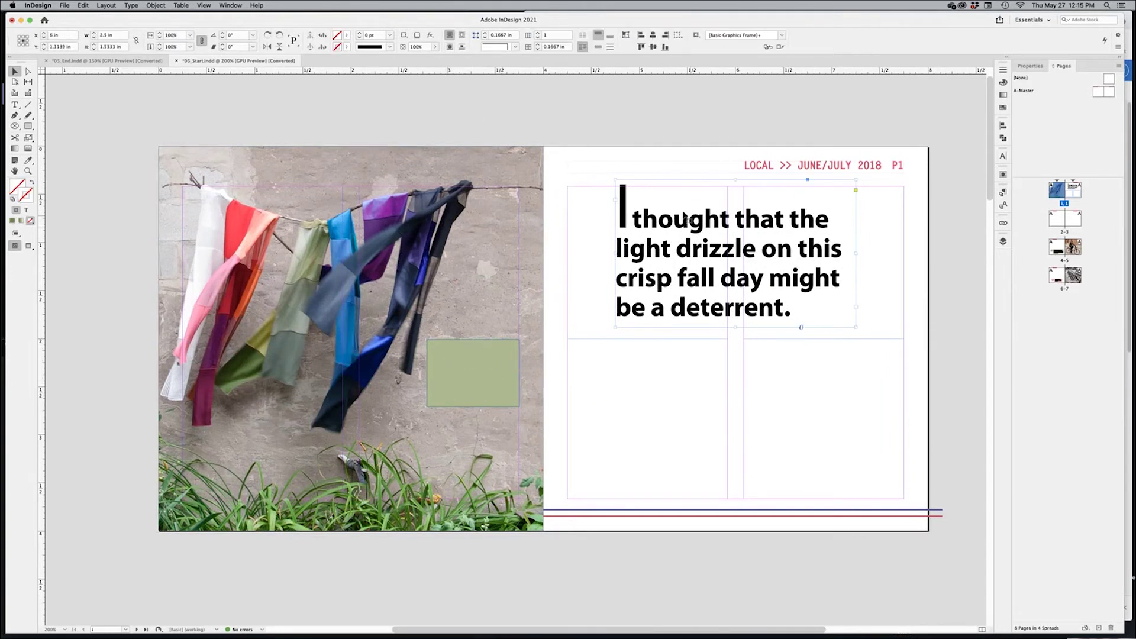
pyautogui.doubleClick(674, 225)
pyautogui.moveTo(674, 225); pyautogui.dragTo(679, 390)
pyautogui.click(678, 390)
pyautogui.press('Escape')
pyautogui.click(775, 151)
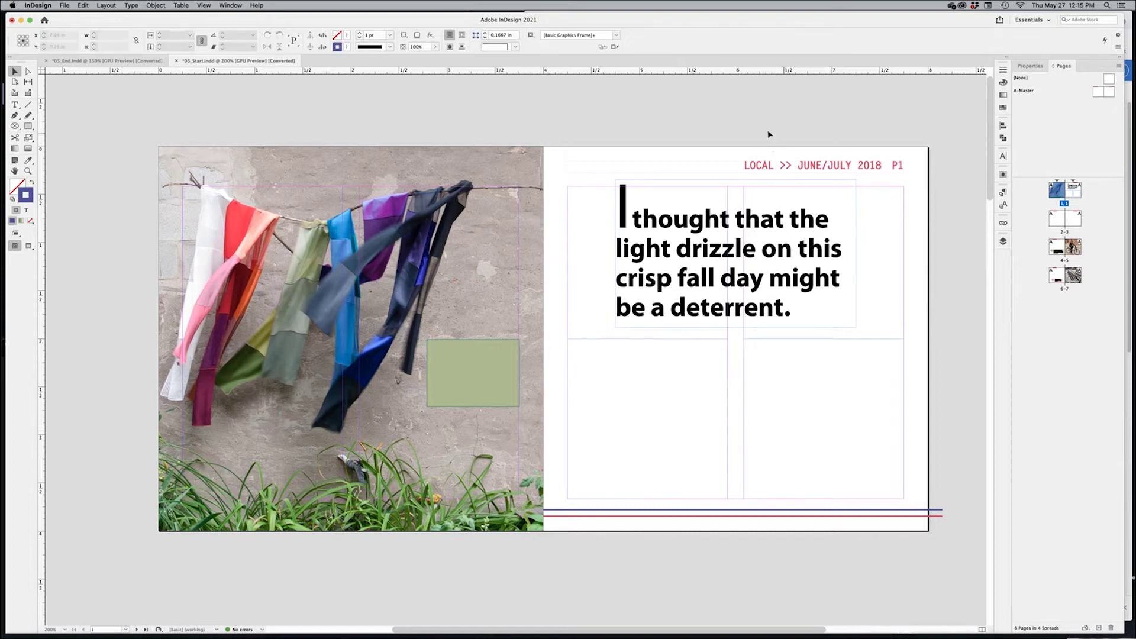
# Inspect the LOCAL >> JUNE/JULY 2018 header on page 1 up close
pyautogui.moveTo(766, 130); pyautogui.dragTo(885, 176)
pyautogui.moveTo(826, 144); pyautogui.dragTo(1028, 370)
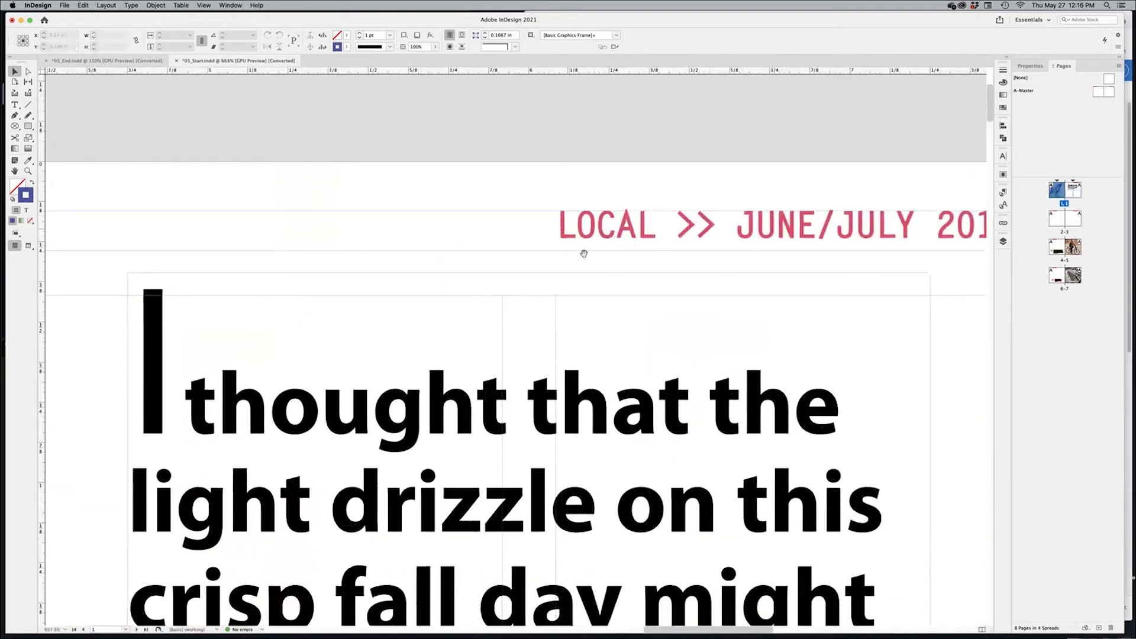
pyautogui.press('super+minus')
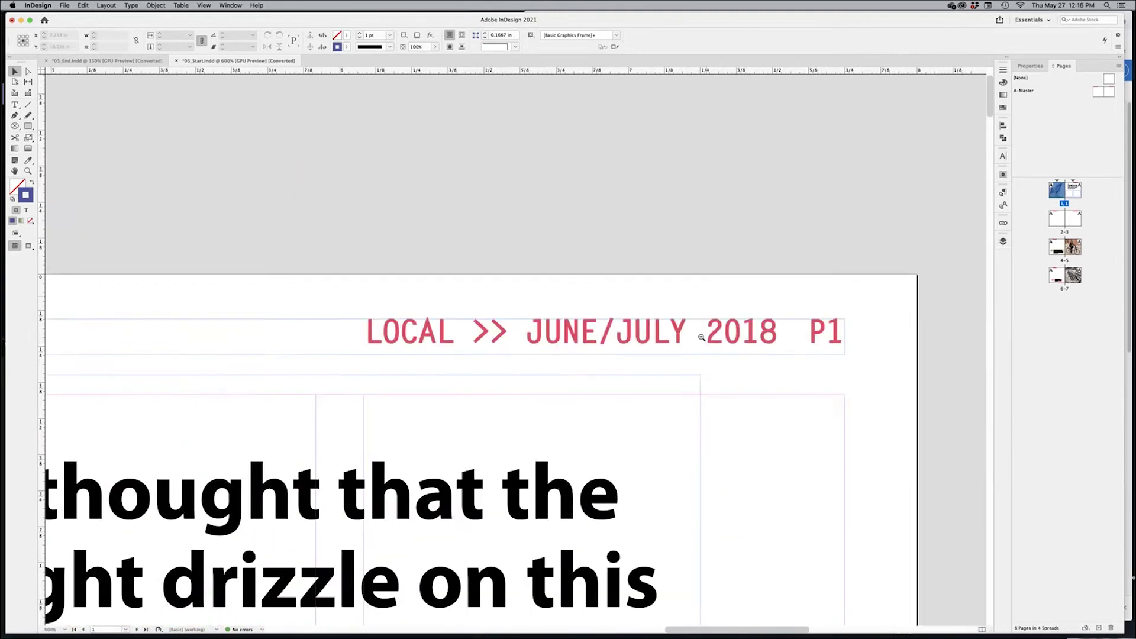
pyautogui.press('super+minus')
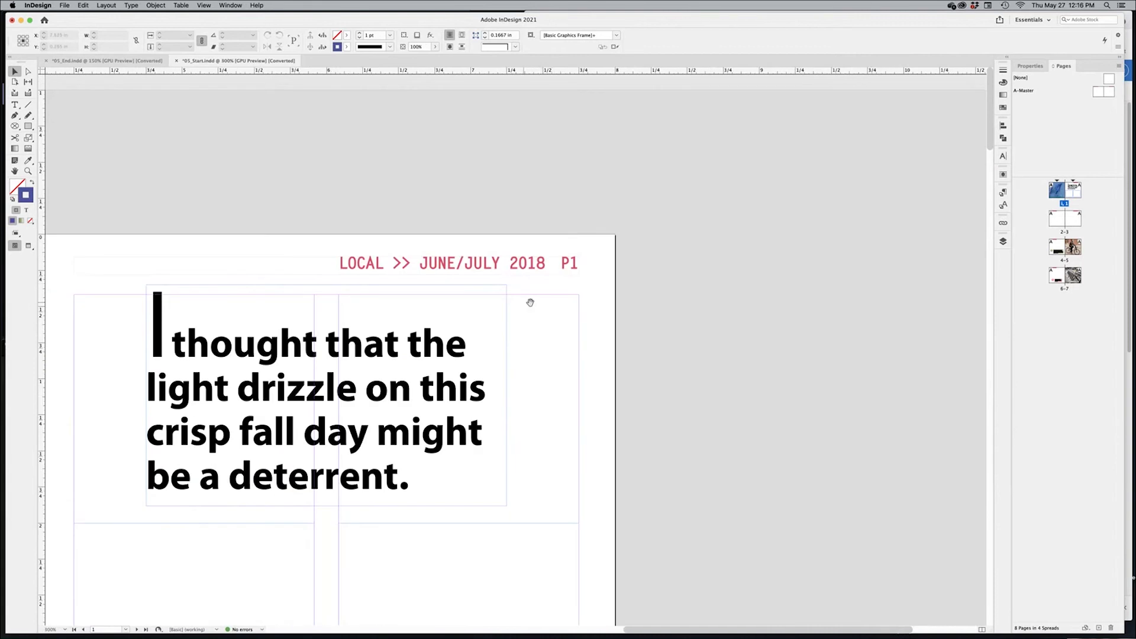
pyautogui.press('super+minus')
pyautogui.press('super+minus')
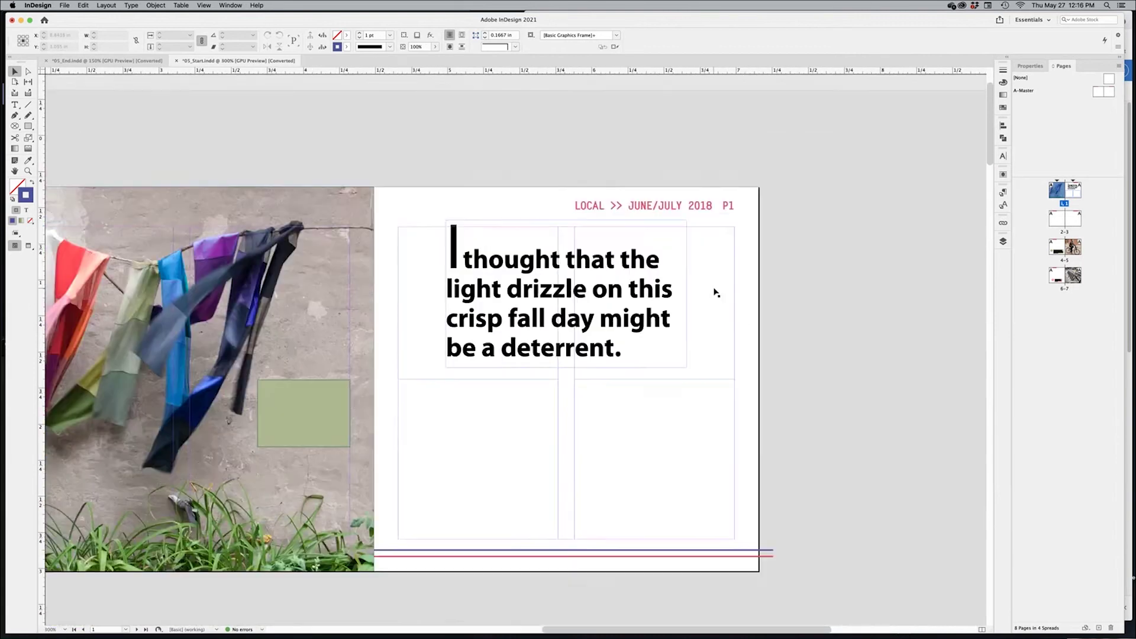
# Examine the empty columns, photos and callout boxes on all the start document's spreads, ending back at the opening spread
pyautogui.hscroll(-5, 702, 388)
pyautogui.scroll(-8, 736, 418)
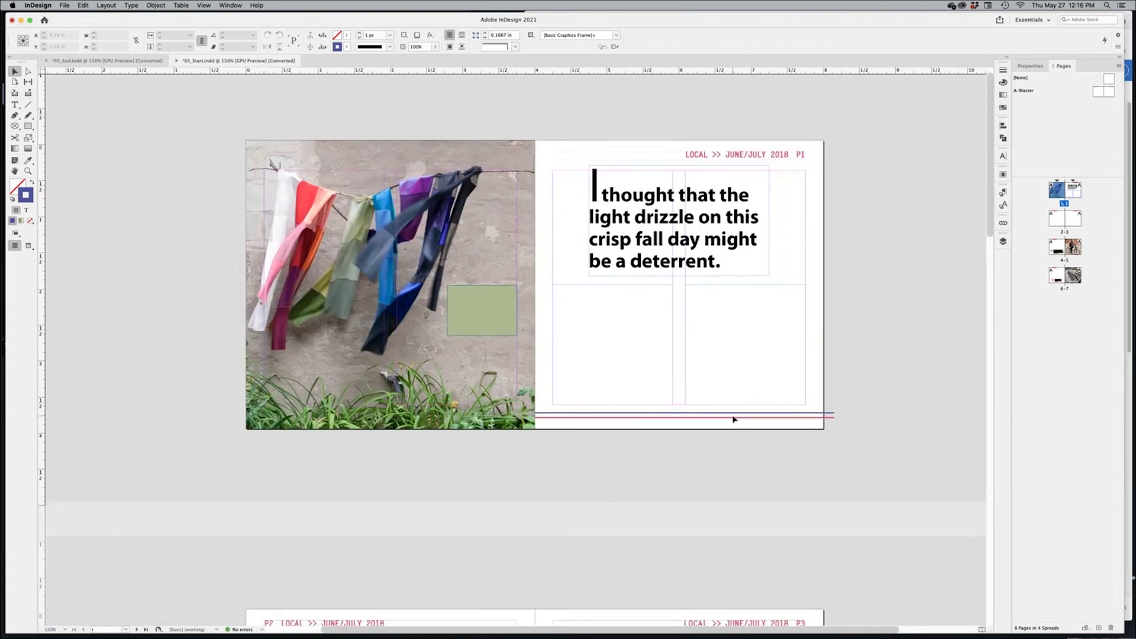
pyautogui.scroll(-10, 733, 418)
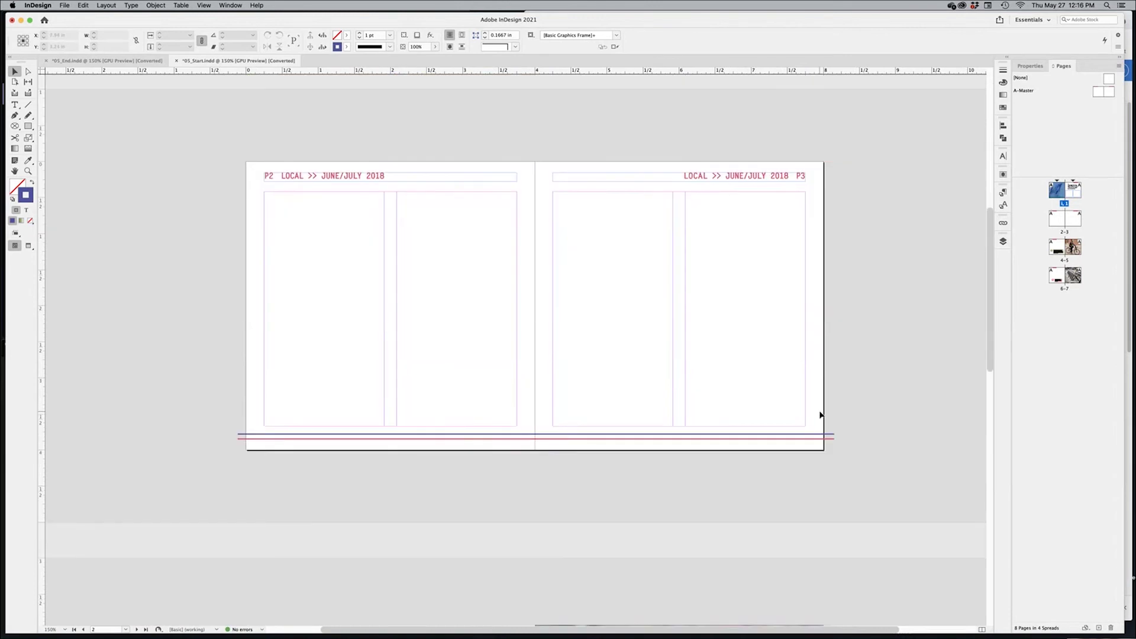
pyautogui.scroll(-10, 827, 409)
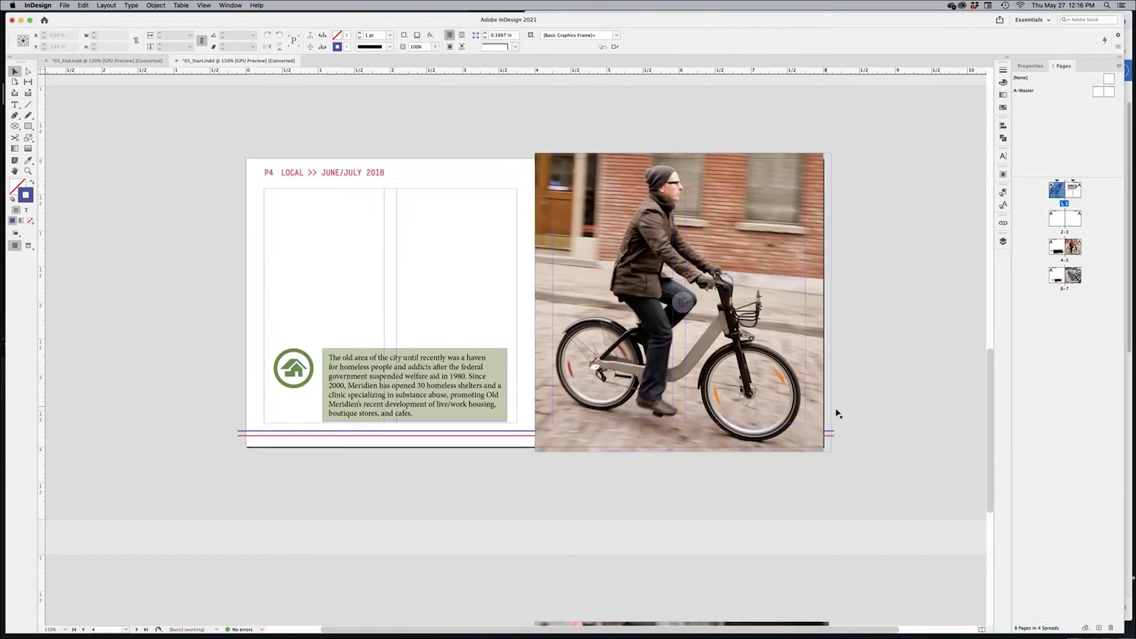
pyautogui.scroll(-1, 869, 418)
pyautogui.scroll(-10, 868, 418)
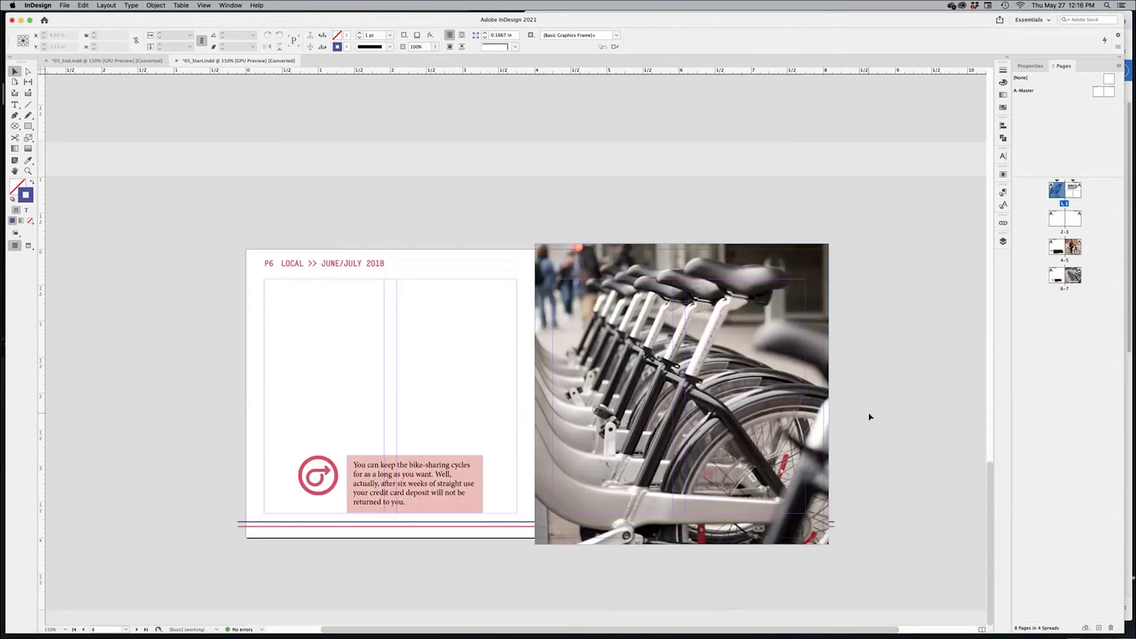
pyautogui.scroll(10, 869, 417)
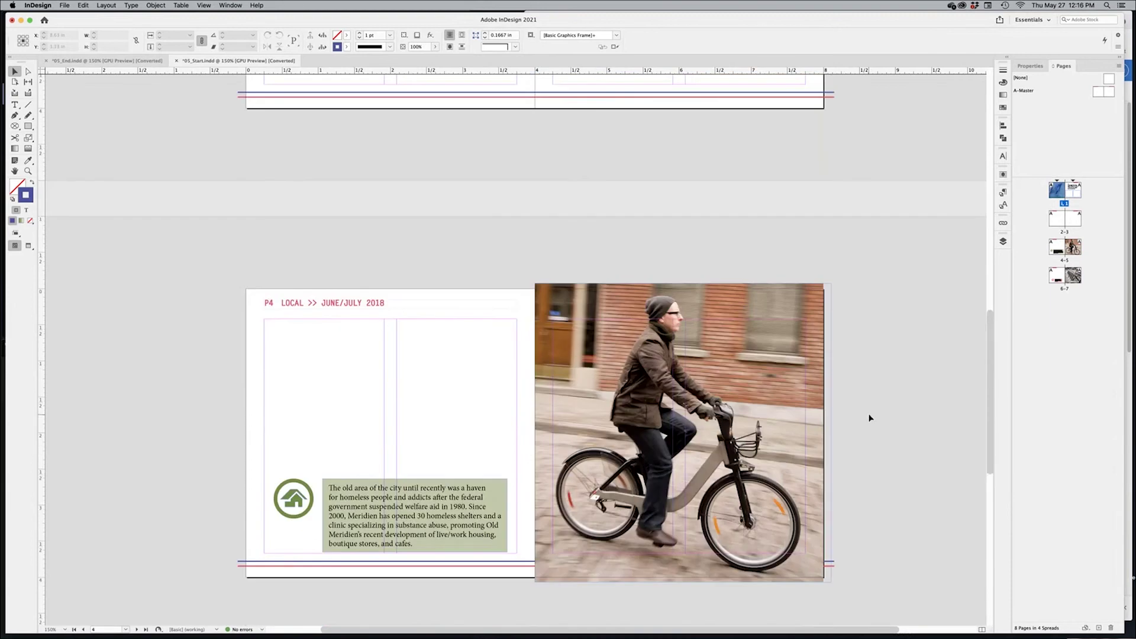
pyautogui.scroll(15, 872, 418)
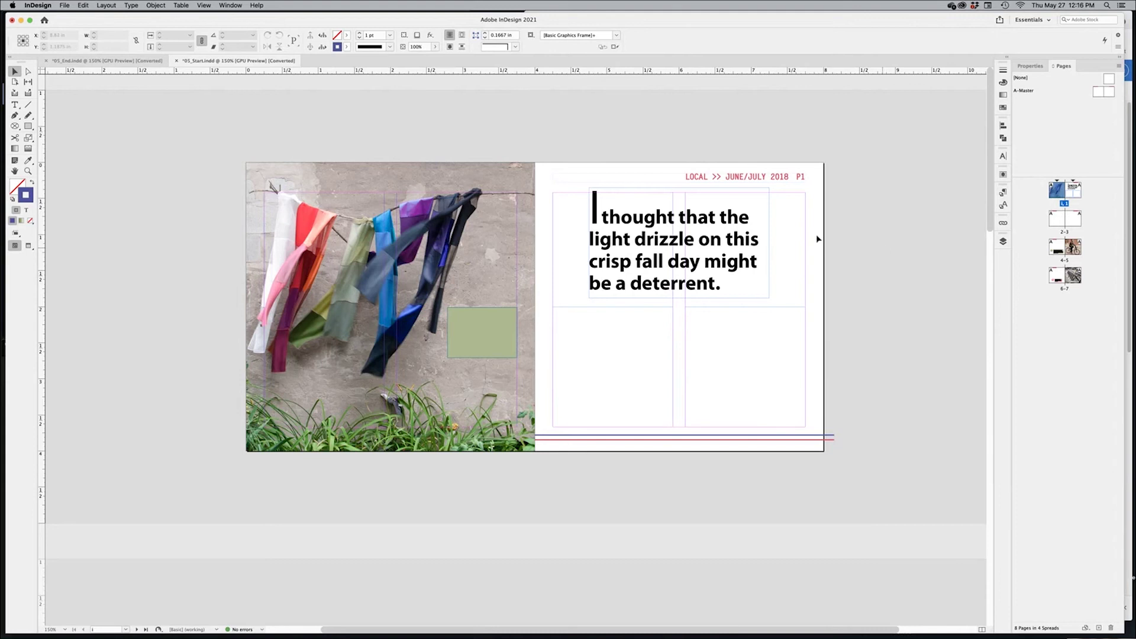
# Switch to the web edition in Chrome, read the Getting started section of Lesson 5, and open Flowing text into an existing frame
pyautogui.press('super+Tab')
pyautogui.press('Tab')
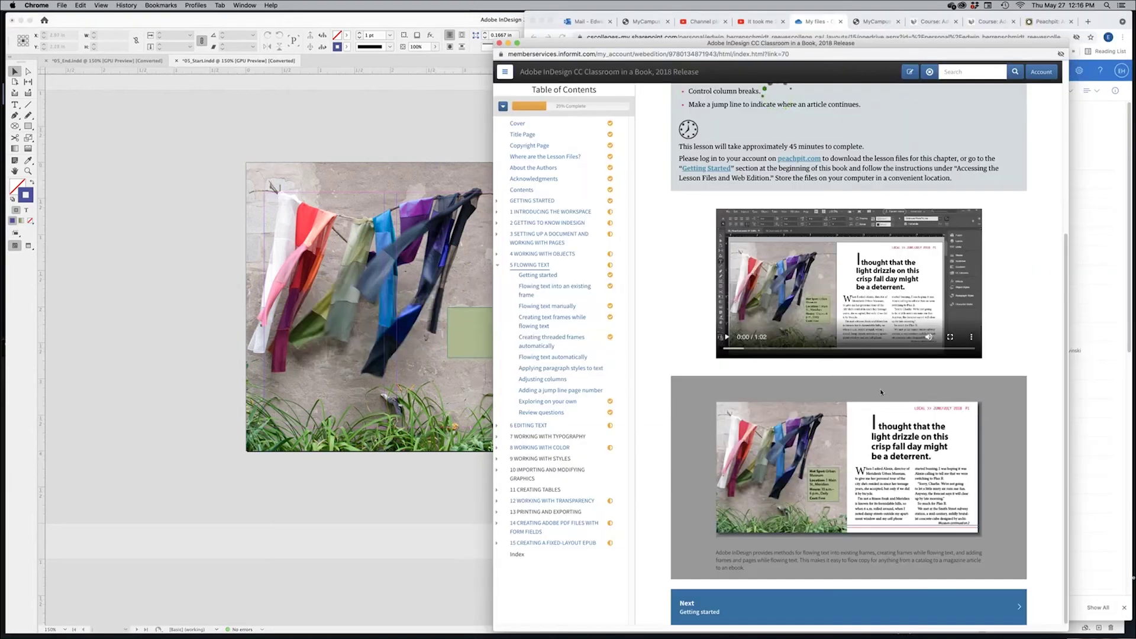
pyautogui.click(537, 275)
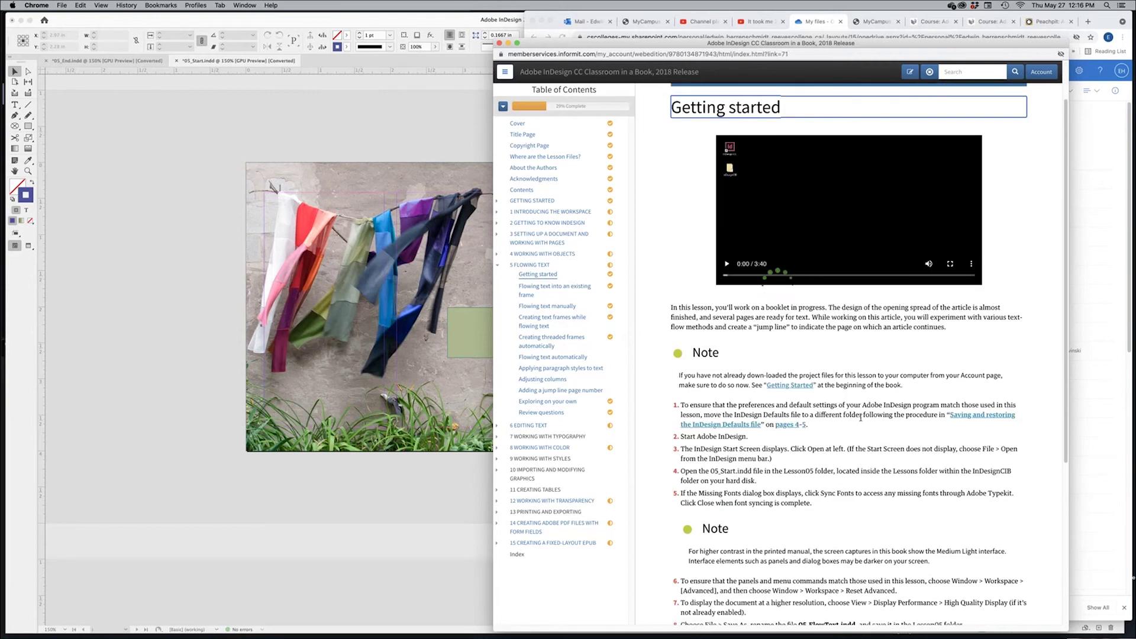
pyautogui.scroll(-1, 862, 411)
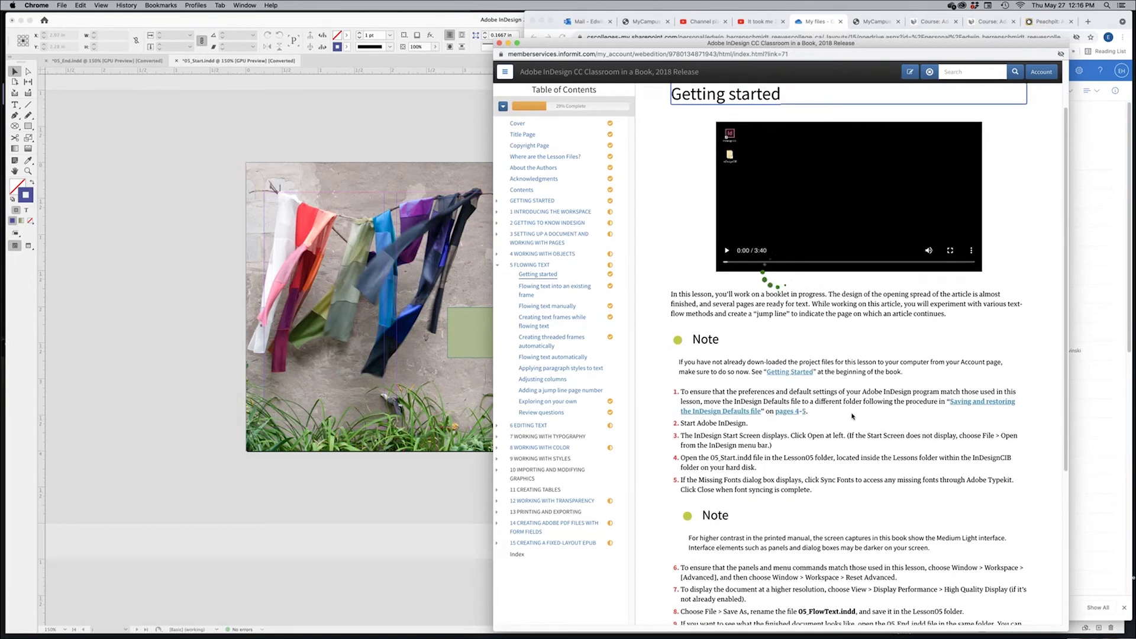
pyautogui.scroll(-5, 858, 419)
pyautogui.scroll(-5, 854, 418)
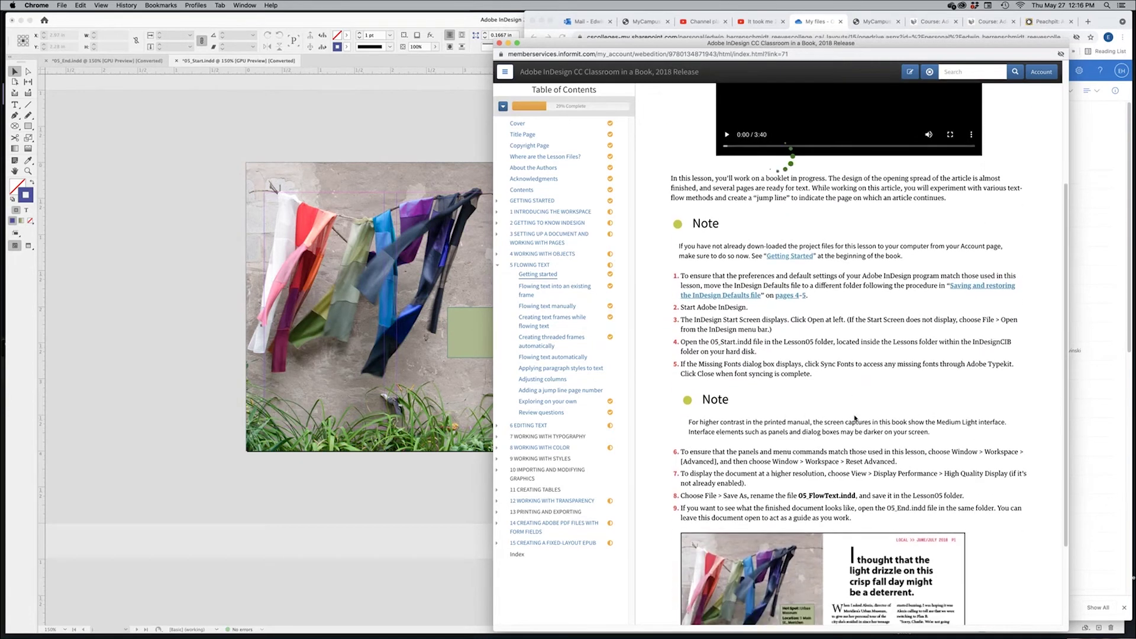
pyautogui.scroll(-2, 869, 402)
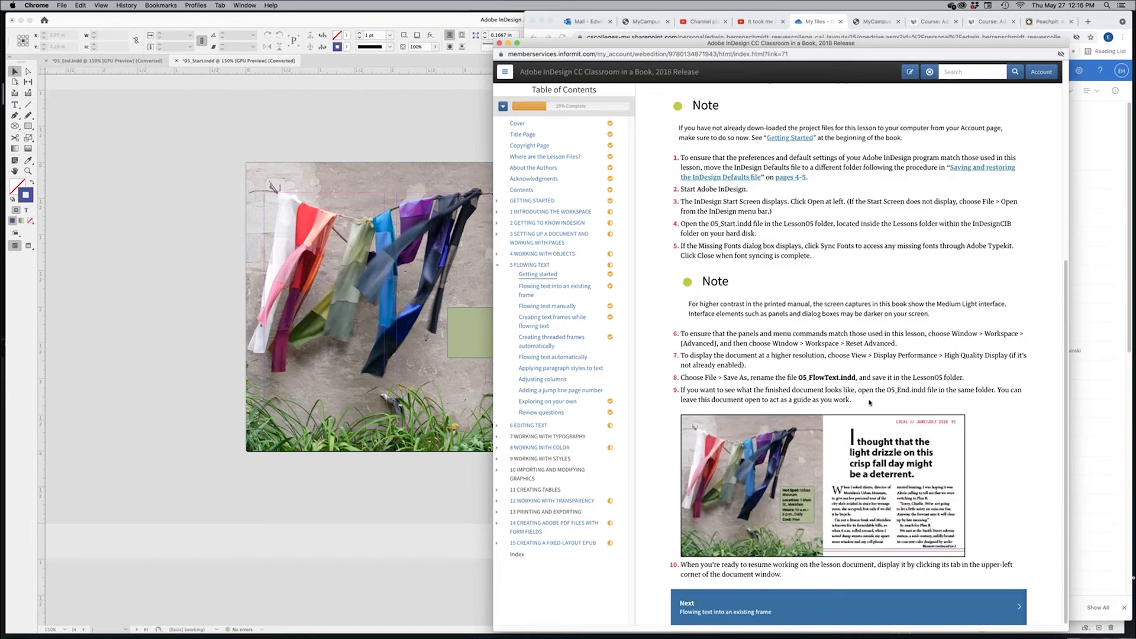
pyautogui.click(732, 613)
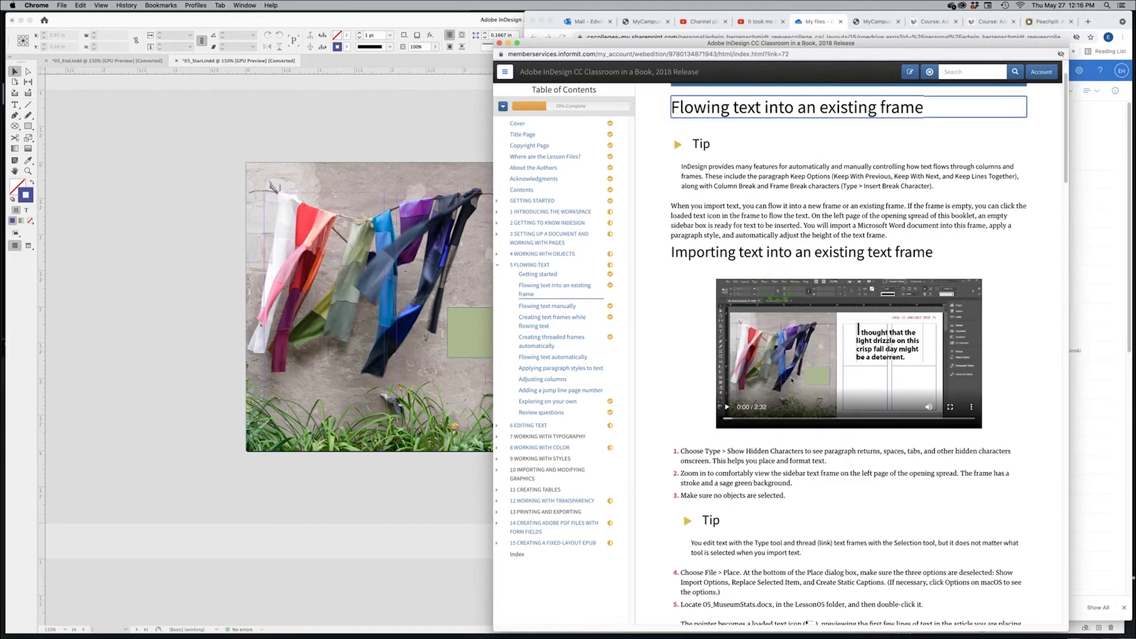
# Return to InDesign and inspect the two empty text frames below the headline on page 1 by selecting each
pyautogui.click(375, 527)
pyautogui.click(624, 347)
pyautogui.click(729, 357)
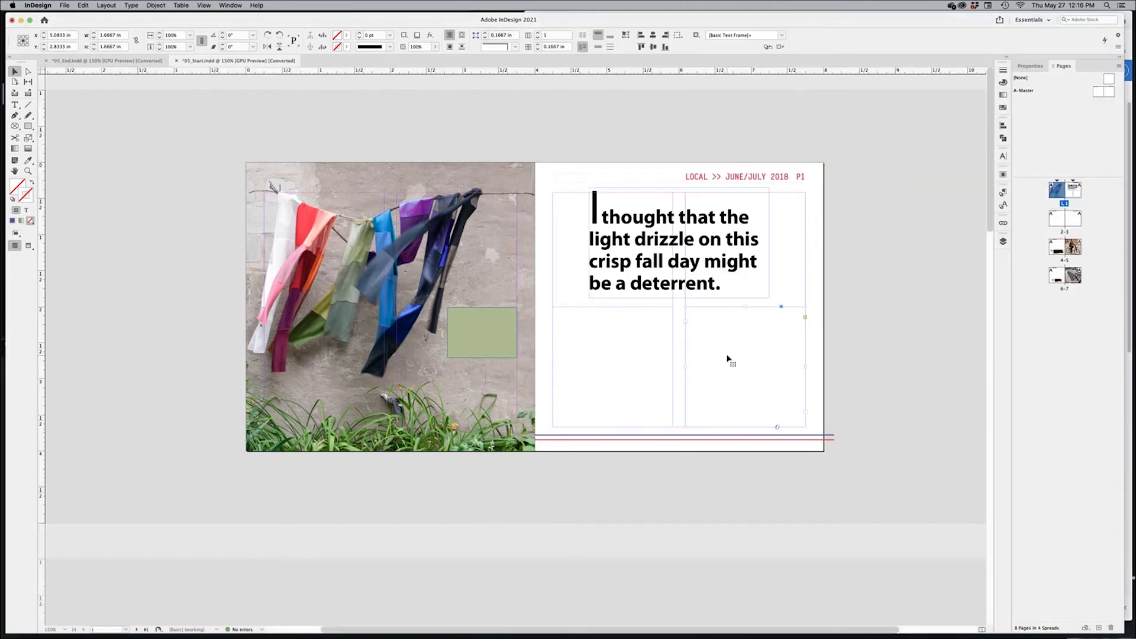
# Switch to Chrome and read the steps for importing text into an existing frame, highlighting the file name 05_MuseumStats.docx
pyautogui.press('super+Tab')
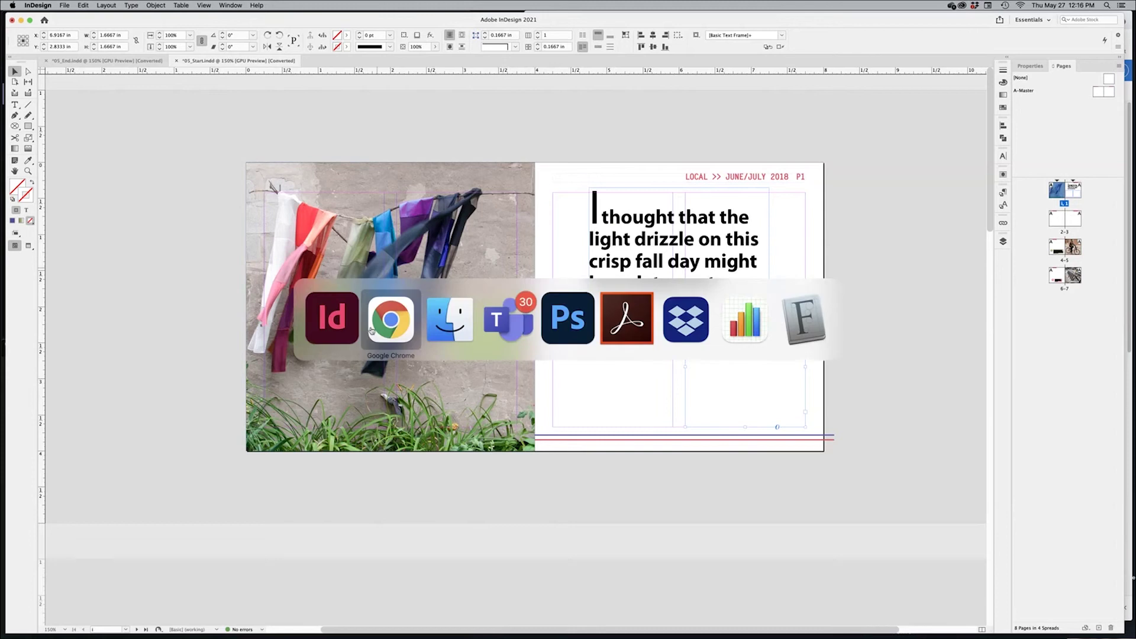
pyautogui.click(385, 335)
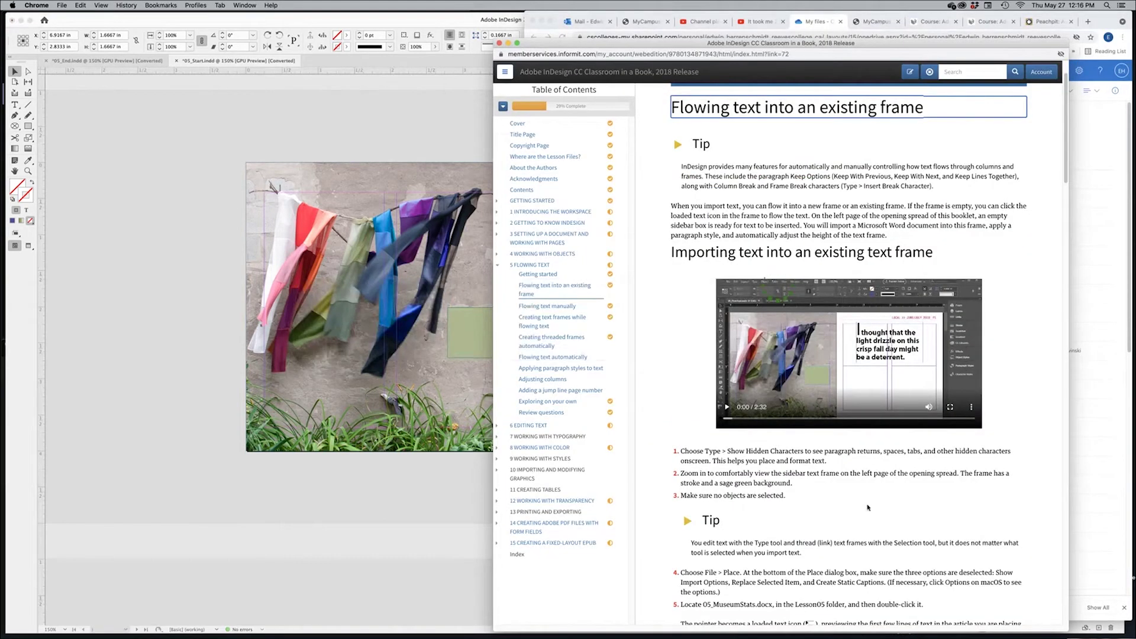
pyautogui.scroll(-5, 868, 507)
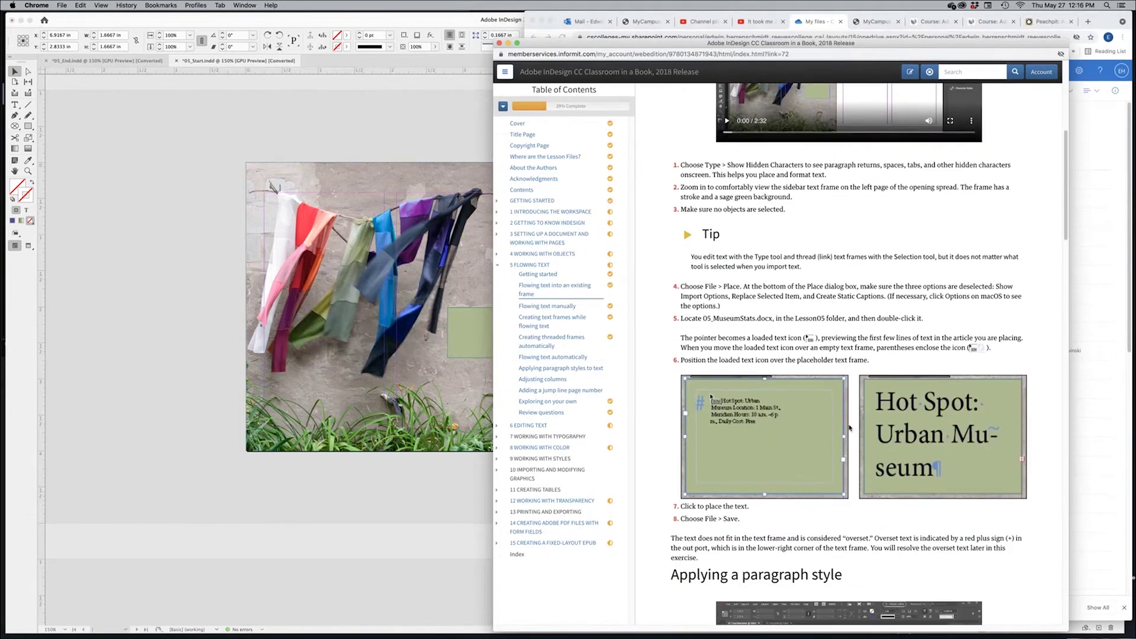
pyautogui.scroll(1, 829, 190)
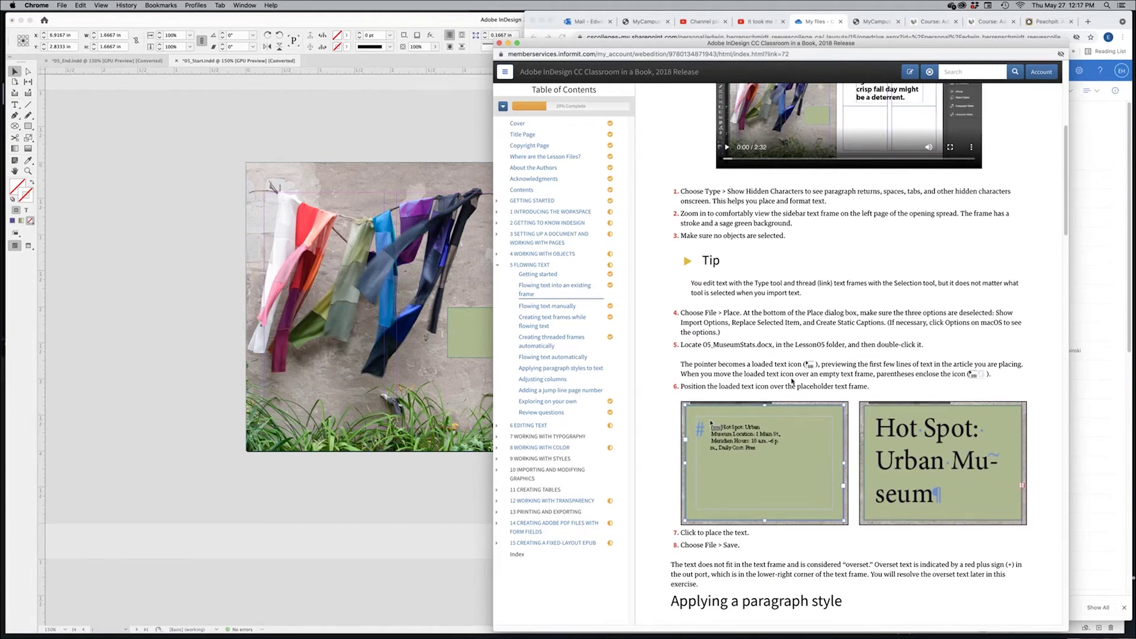
pyautogui.moveTo(702, 345); pyautogui.dragTo(772, 344)
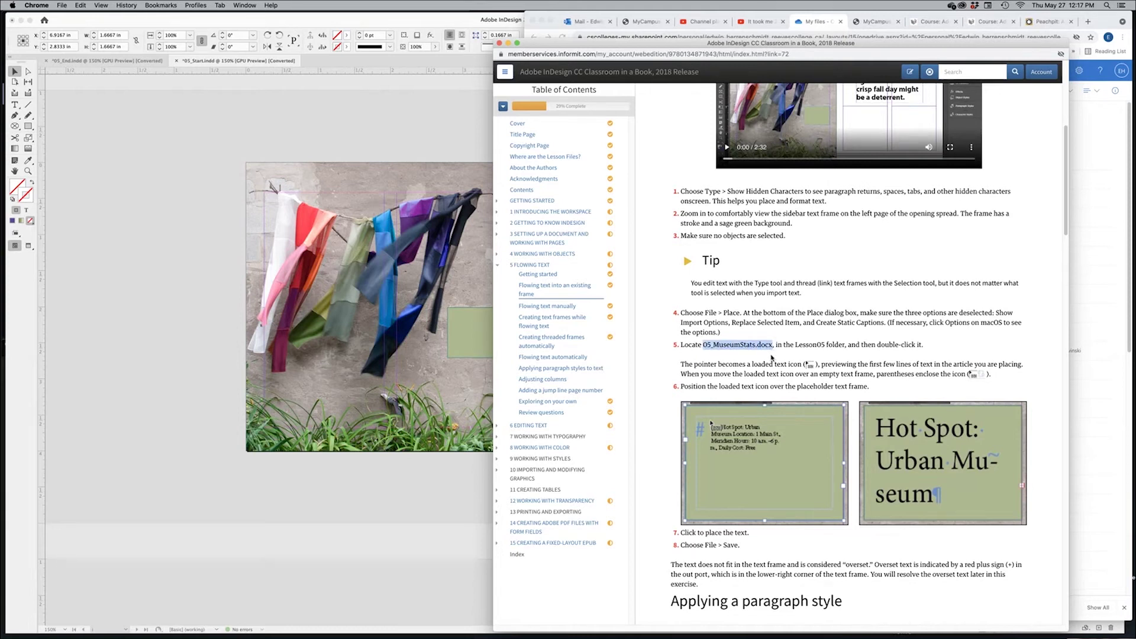
# In InDesign, place 05_MuseumStats.docx from the Lesson05 Flowing Text folder into the green sidebar frame, previewing the file before importing it
pyautogui.click(400, 142)
pyautogui.click(477, 325)
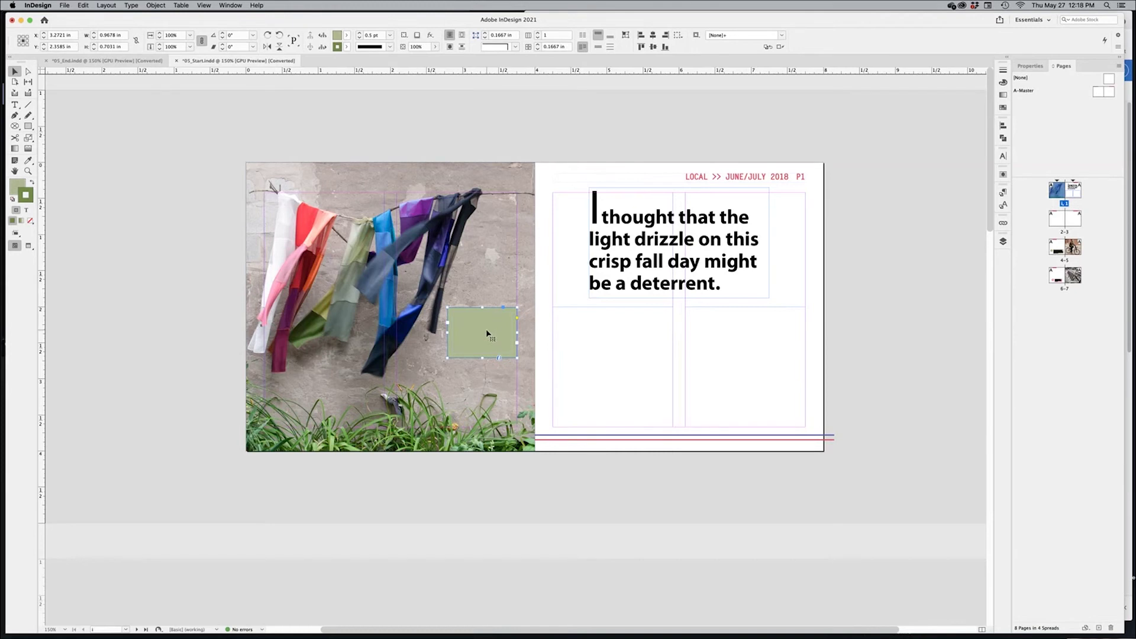
pyautogui.click(63, 5)
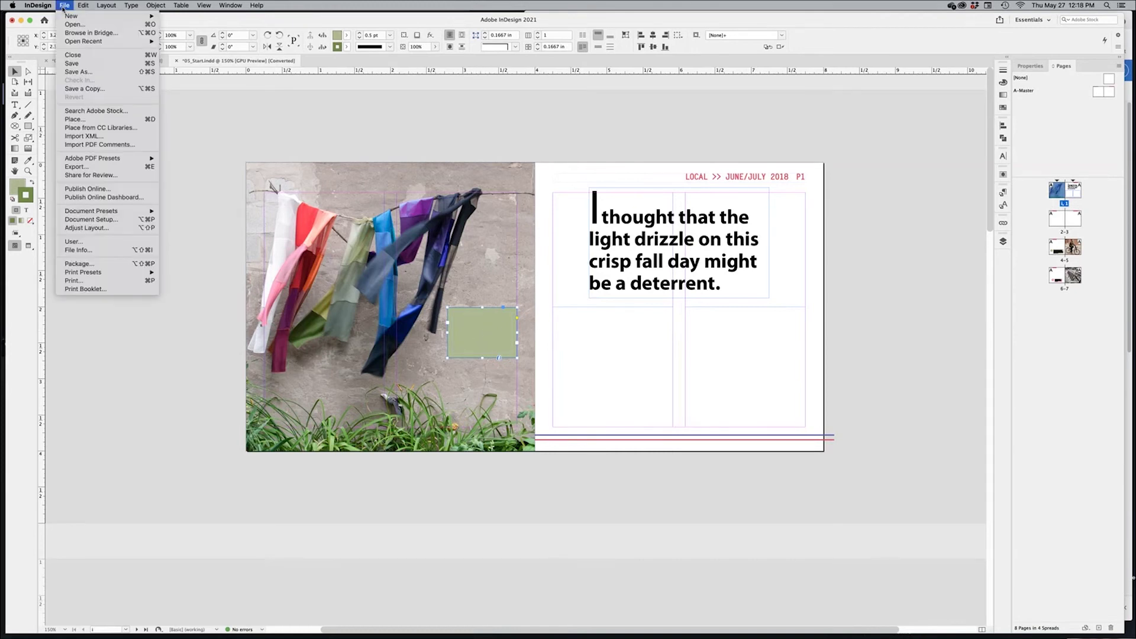
pyautogui.click(92, 120)
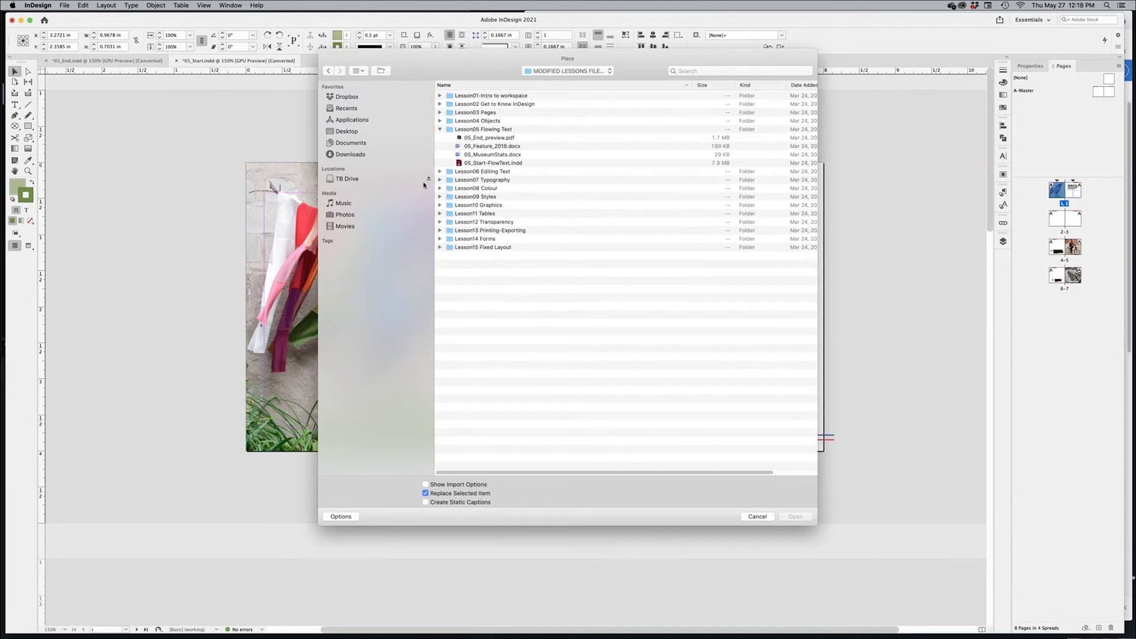
pyautogui.click(508, 157)
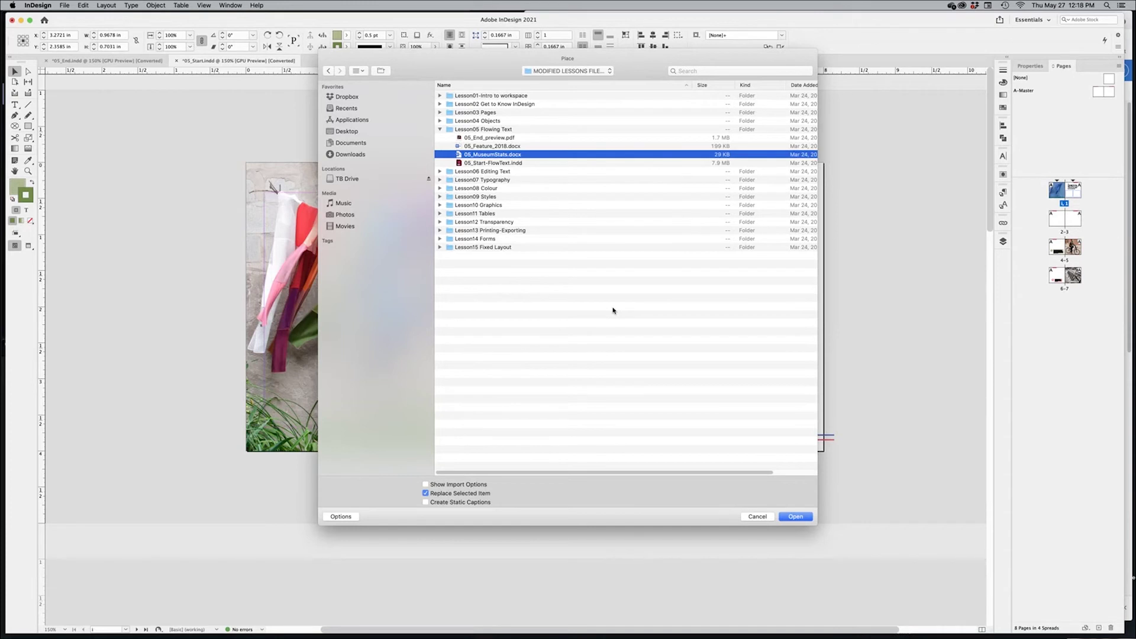
pyautogui.press('space')
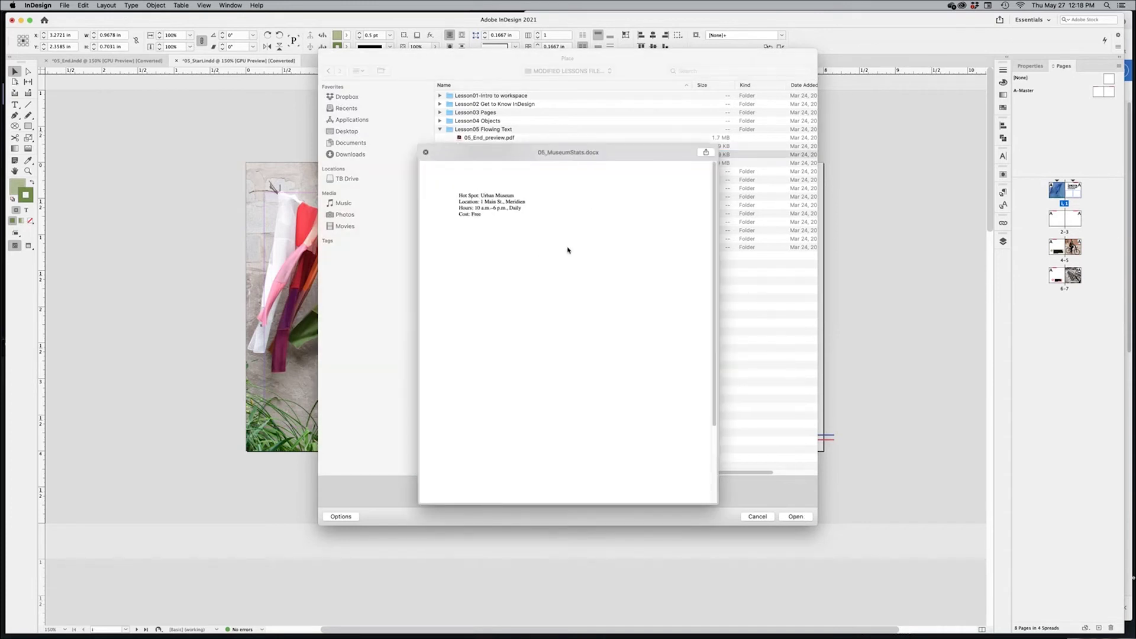
pyautogui.press('space')
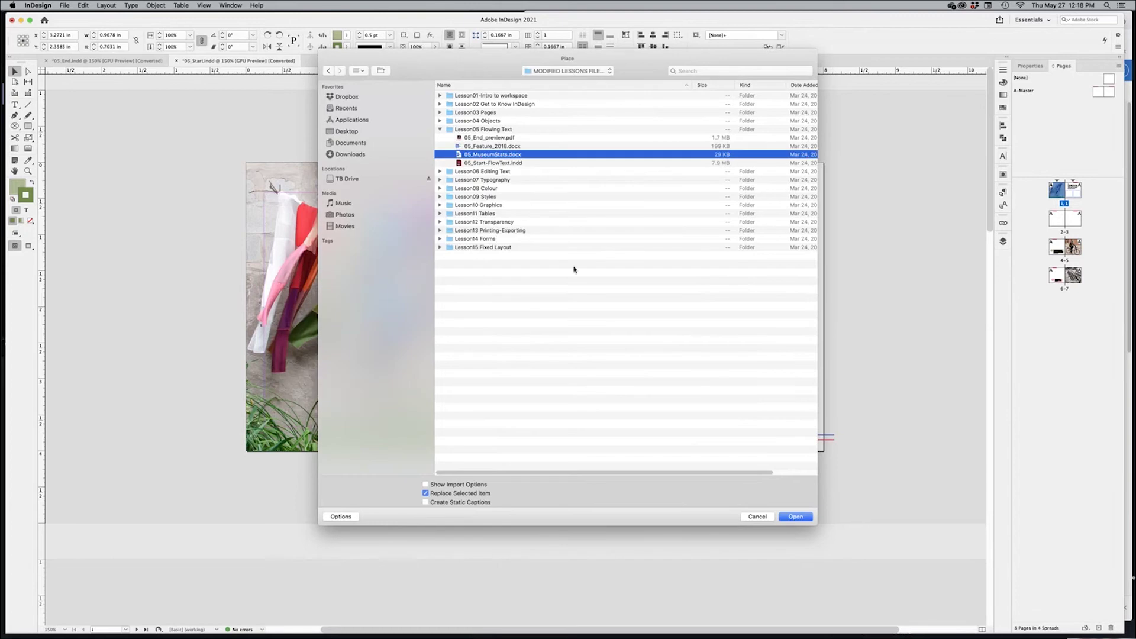
pyautogui.click(795, 518)
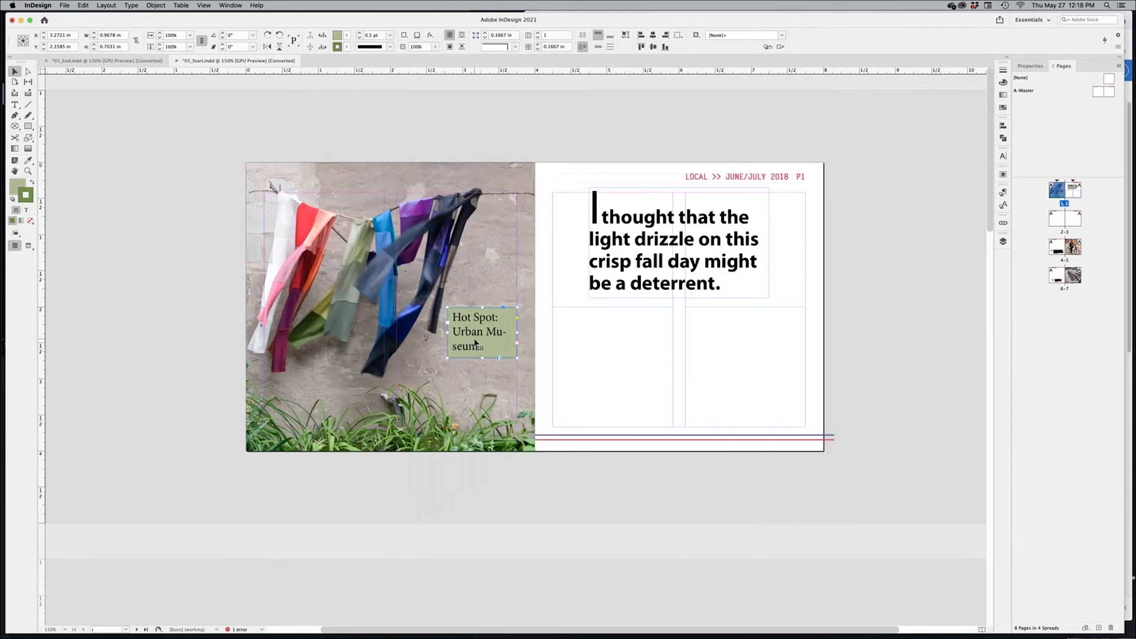
# Inspect the placed sidebar text up close by selecting it all with the Type tool, then return to the frame selection
pyautogui.press('t')
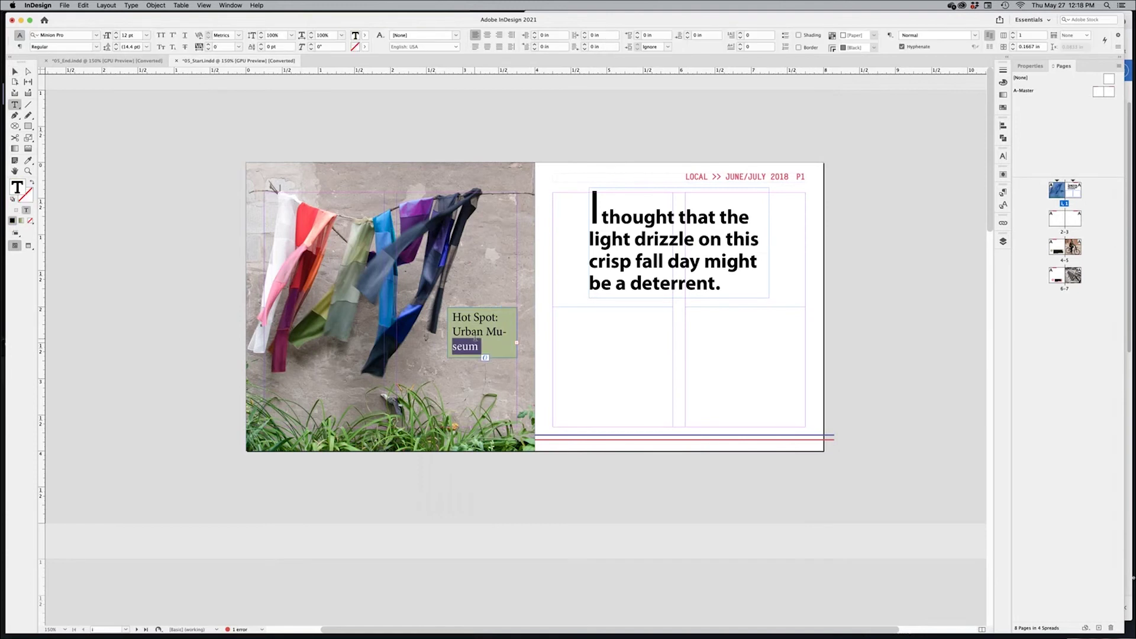
pyautogui.click(477, 346)
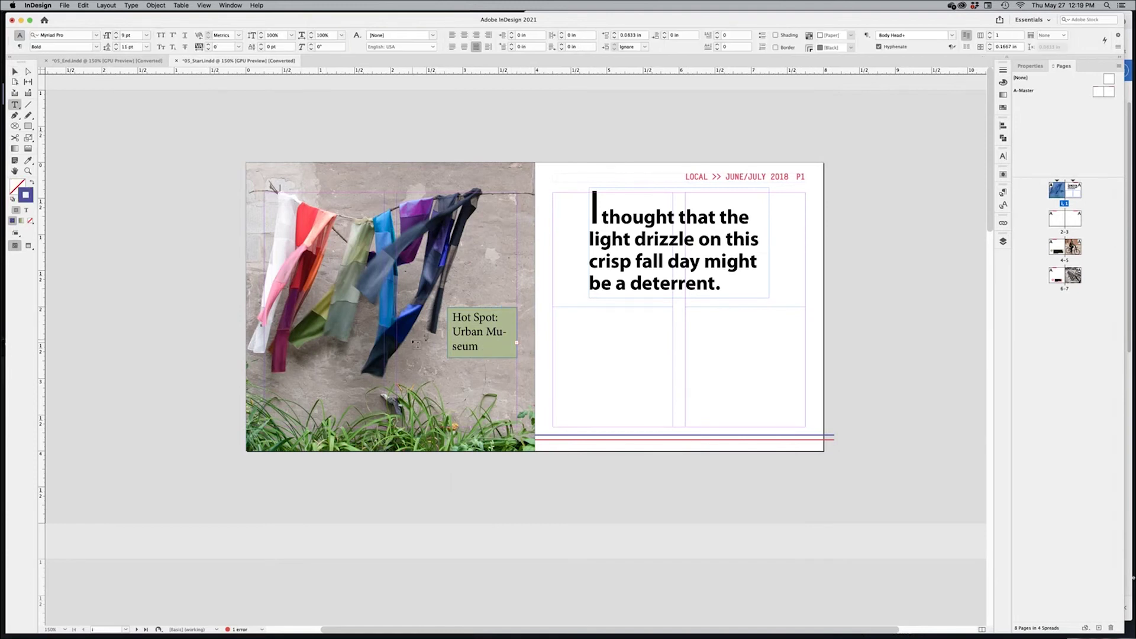
pyautogui.press('super+equal')
pyautogui.press('super+equal')
pyautogui.press('super+equal')
pyautogui.press('super+a')
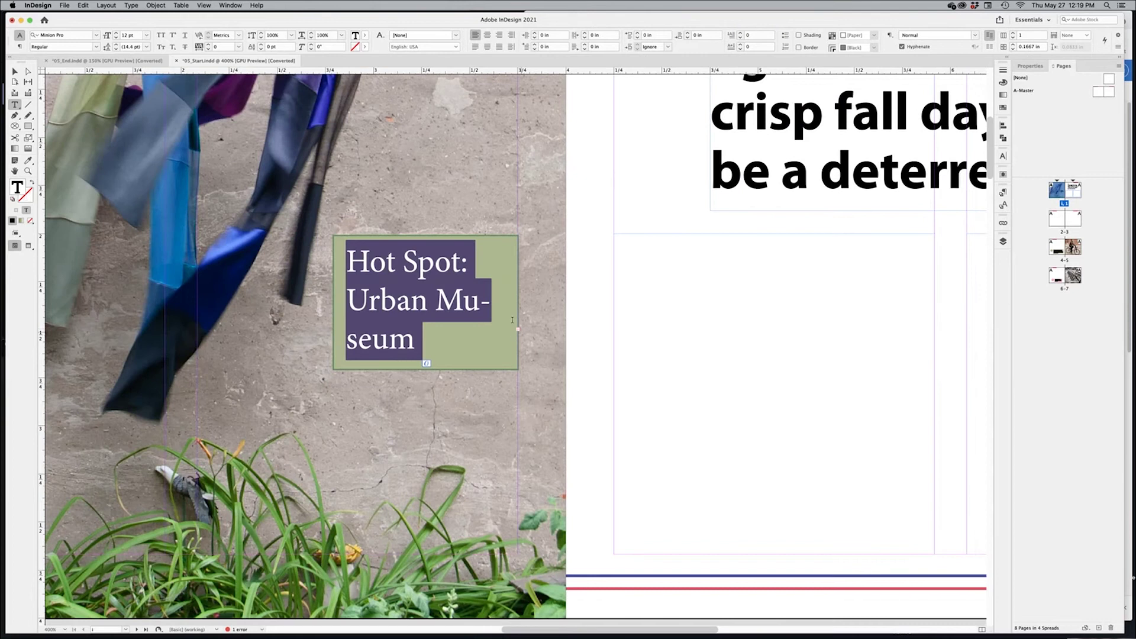
pyautogui.press('Escape')
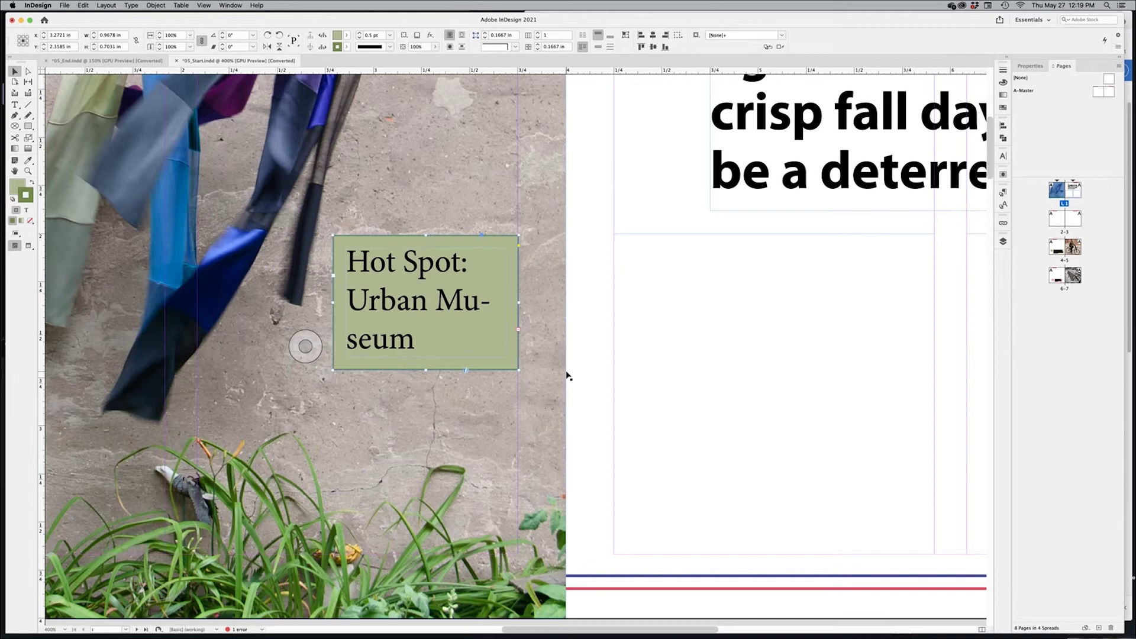
# Switch to Chrome and read the web edition's instructions for applying a paragraph style to the sidebar text
pyautogui.press('super+Tab')
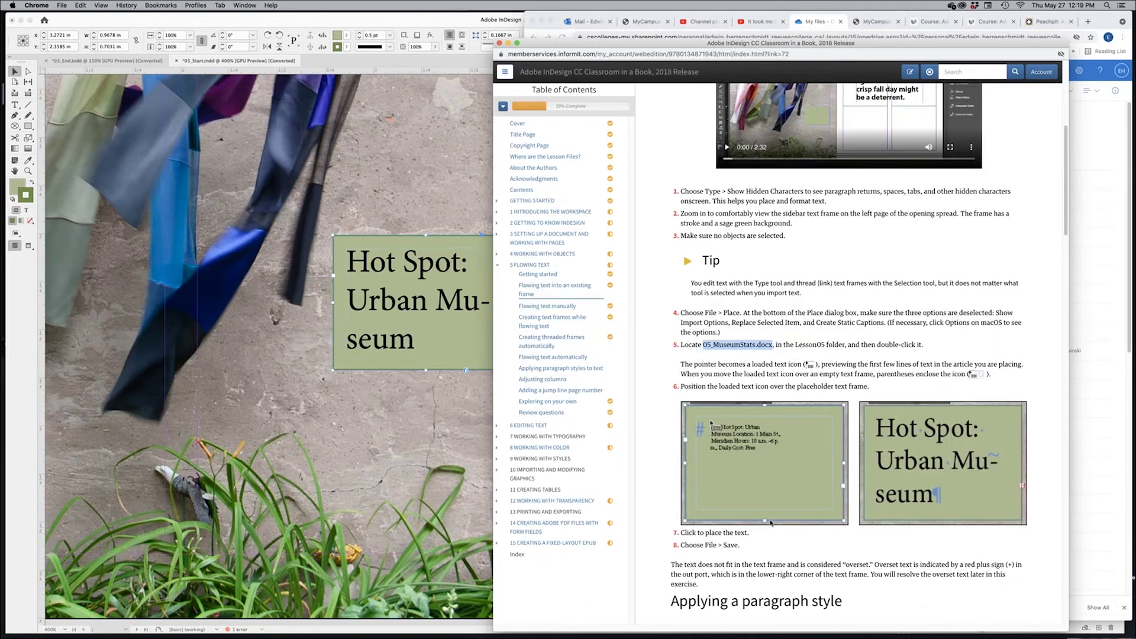
pyautogui.scroll(-1, 898, 539)
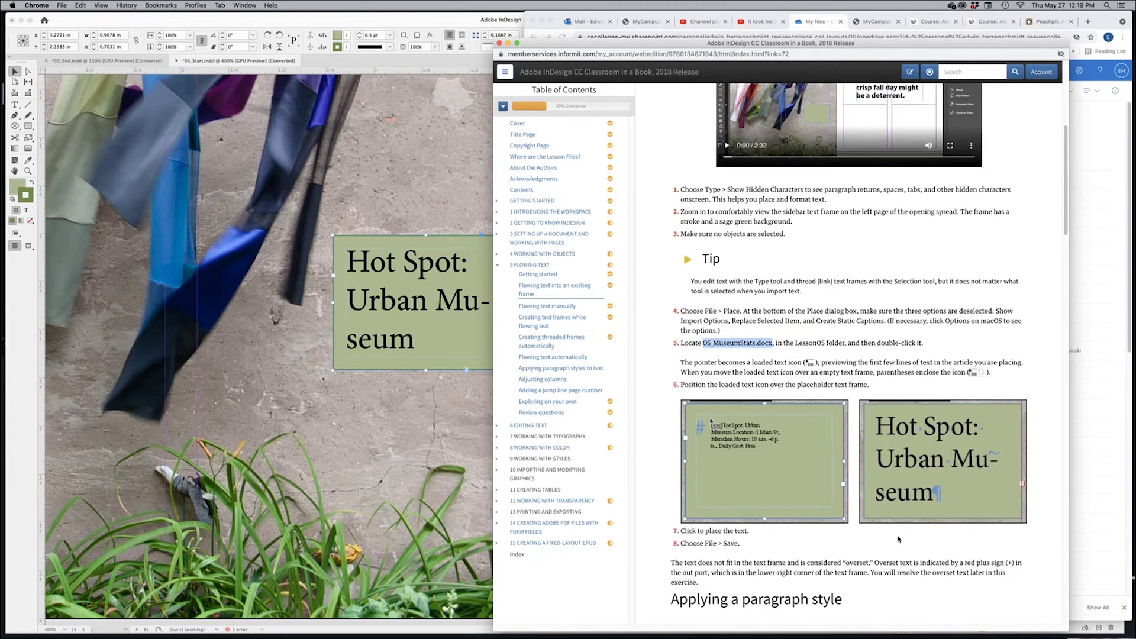
pyautogui.scroll(-5, 898, 539)
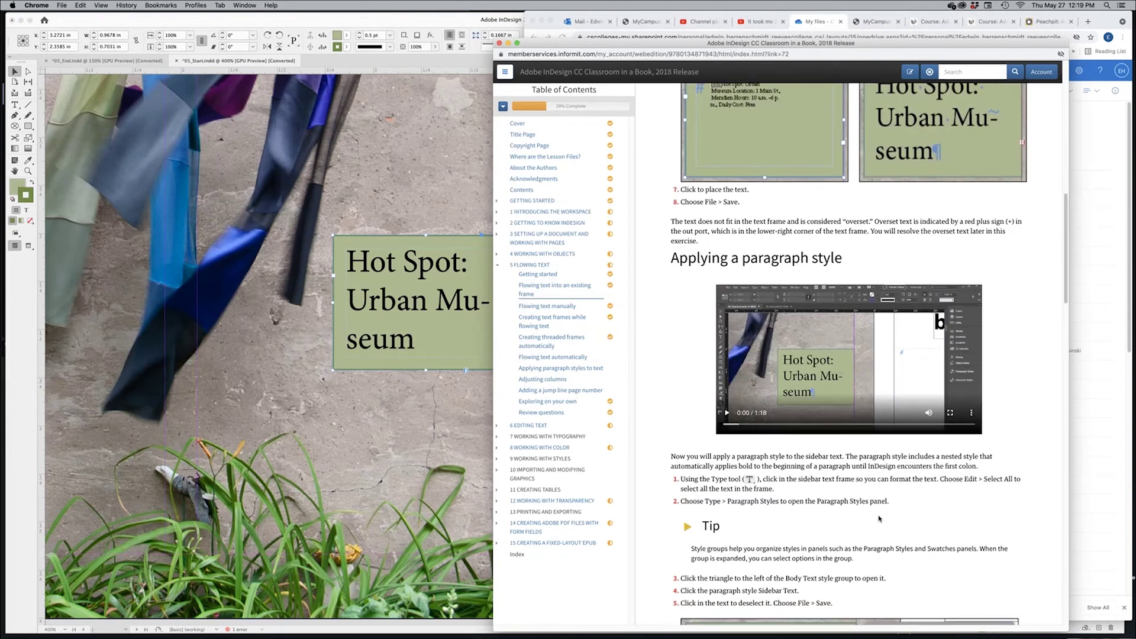
pyautogui.scroll(-2, 879, 519)
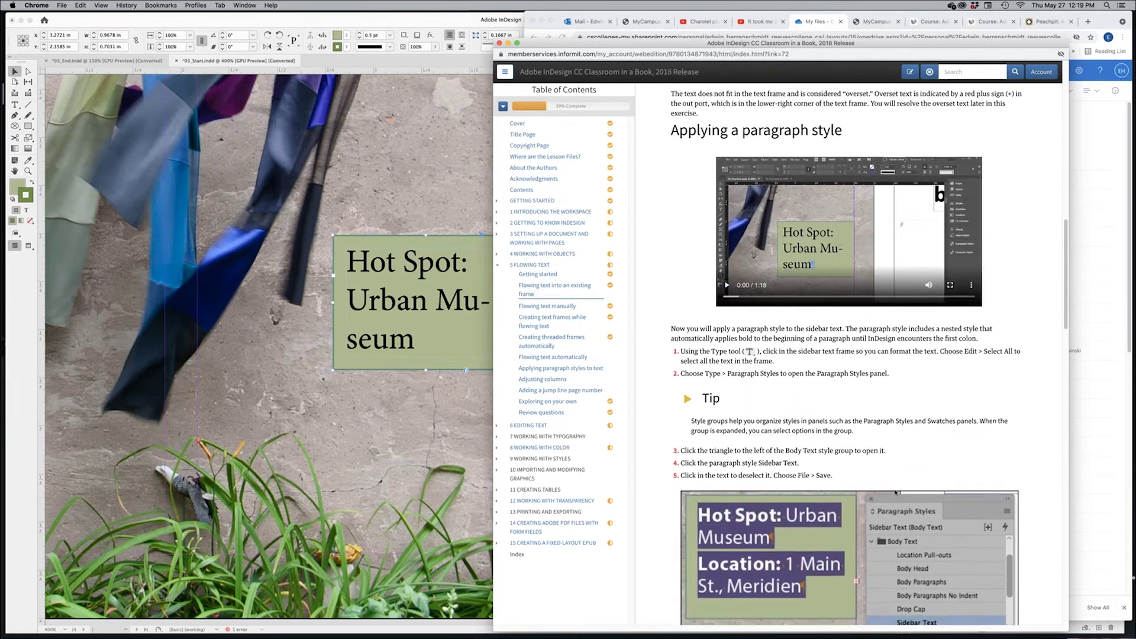
pyautogui.scroll(-1, 896, 492)
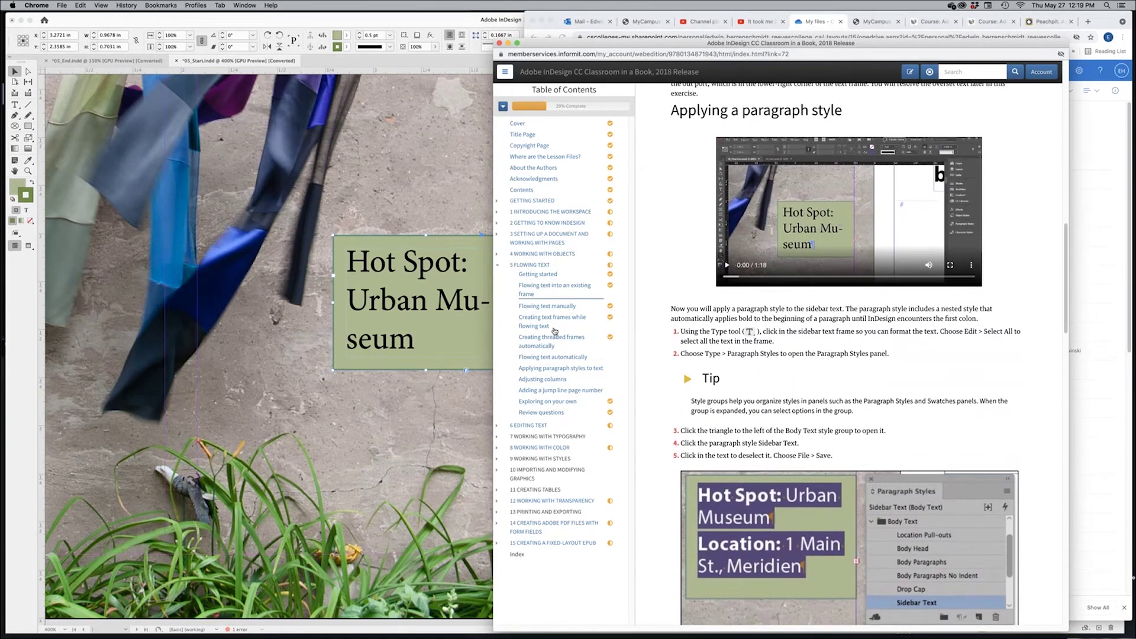
# Return to InDesign and display the document's character styles, followed by its paragraph styles
pyautogui.click(448, 320)
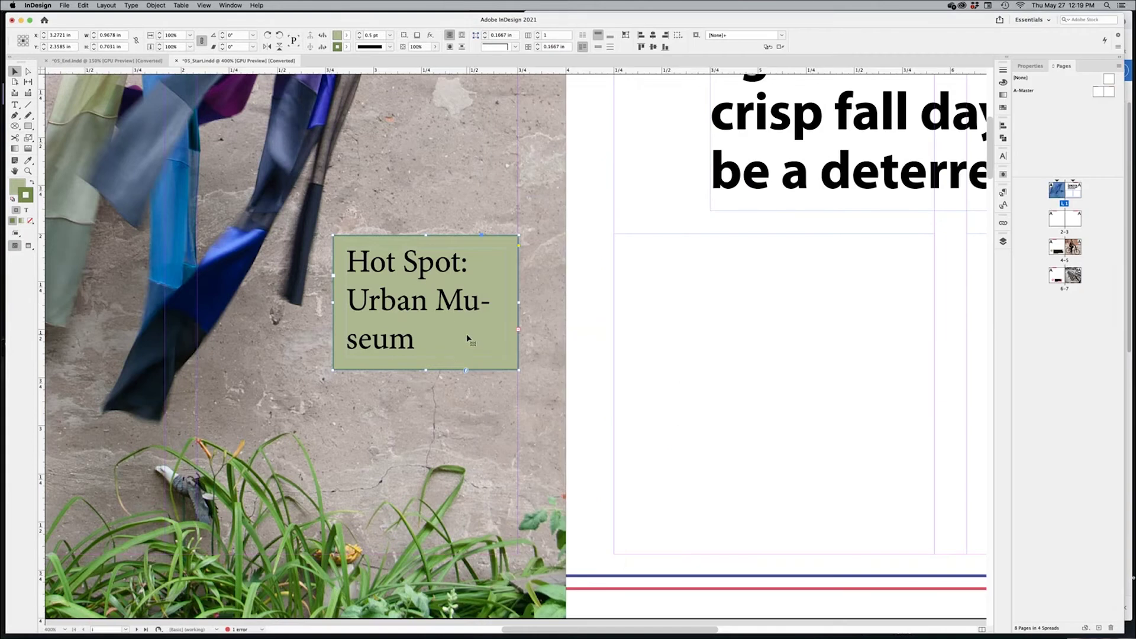
pyautogui.click(1004, 207)
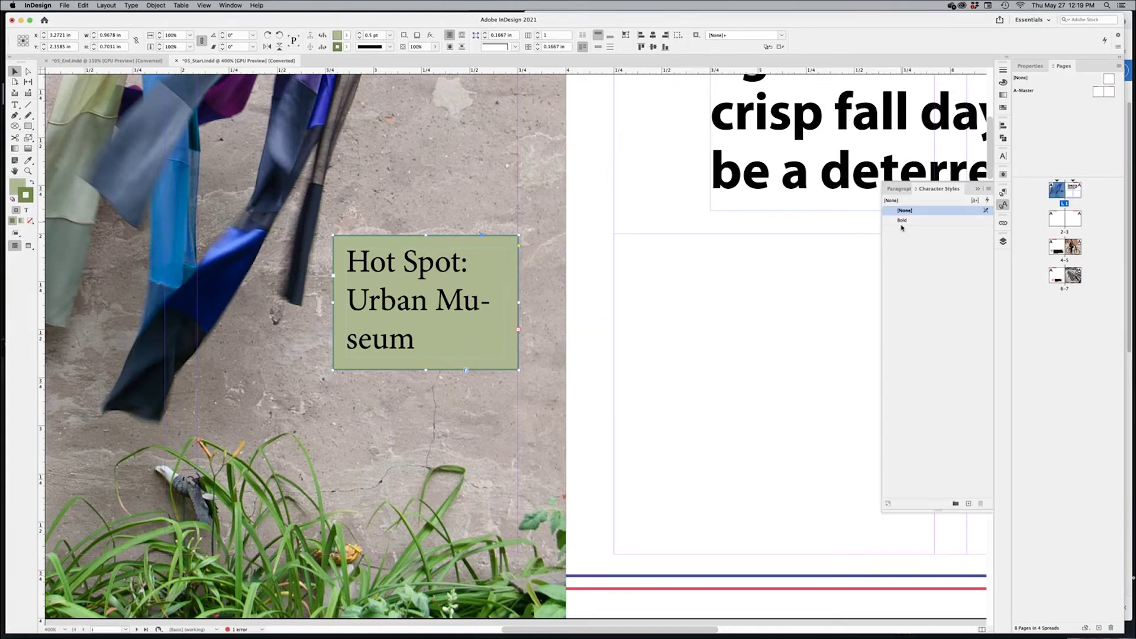
pyautogui.click(1002, 195)
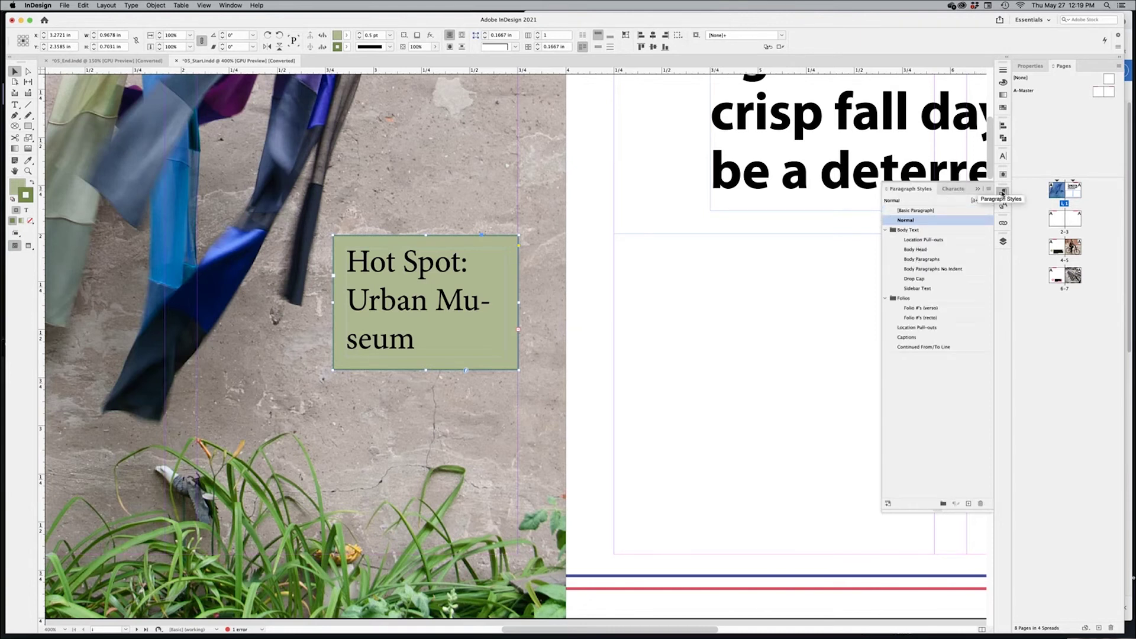
# Recheck the web edition's styling instructions in Chrome, return to InDesign, and apply the Sidebar Text paragraph style to the green sidebar frame
pyautogui.press('super+Tab')
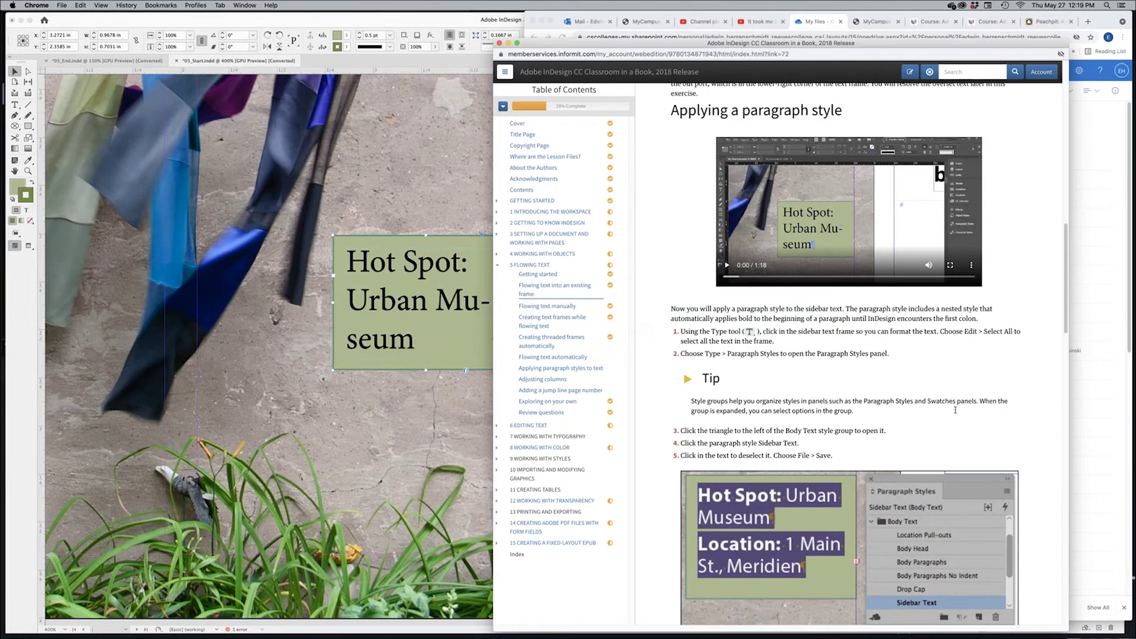
pyautogui.press('super+Tab')
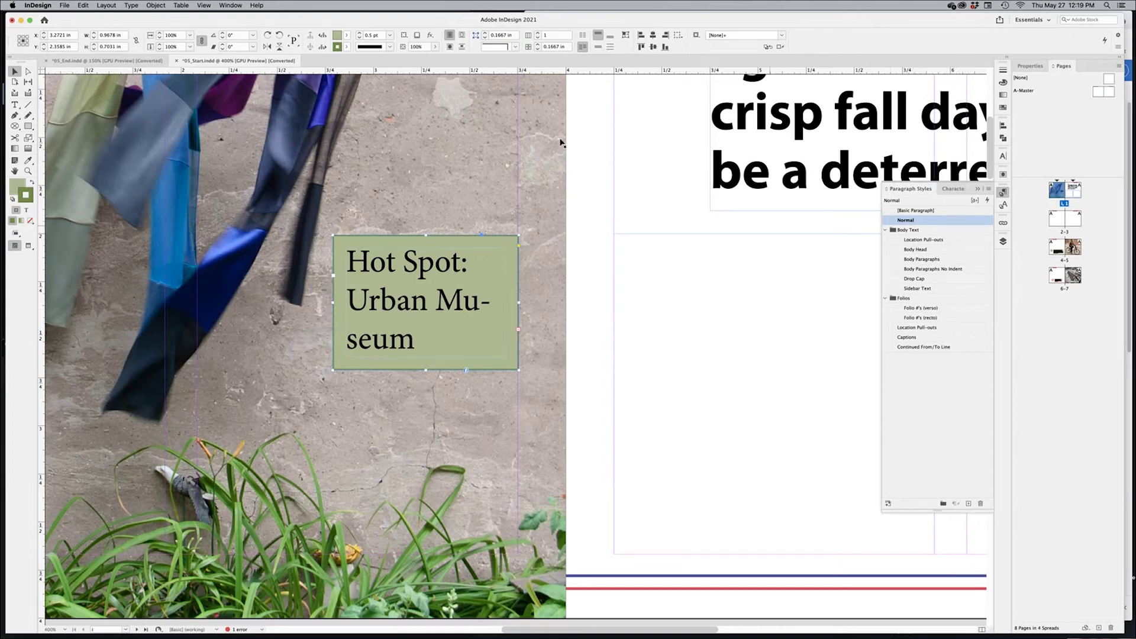
pyautogui.click(230, 6)
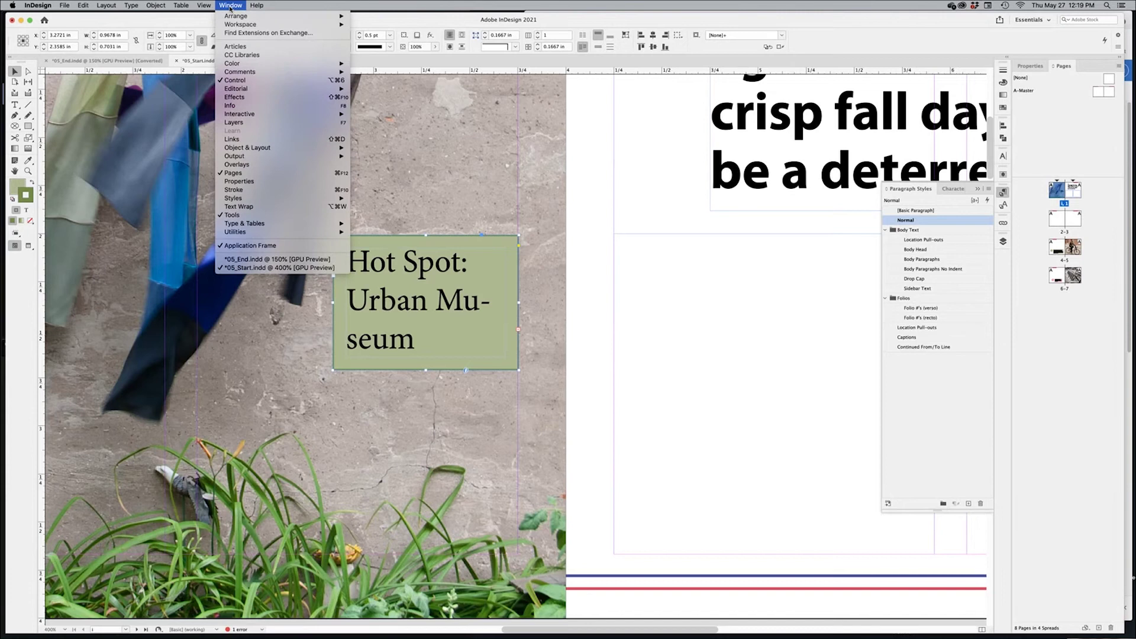
pyautogui.moveTo(284, 198)
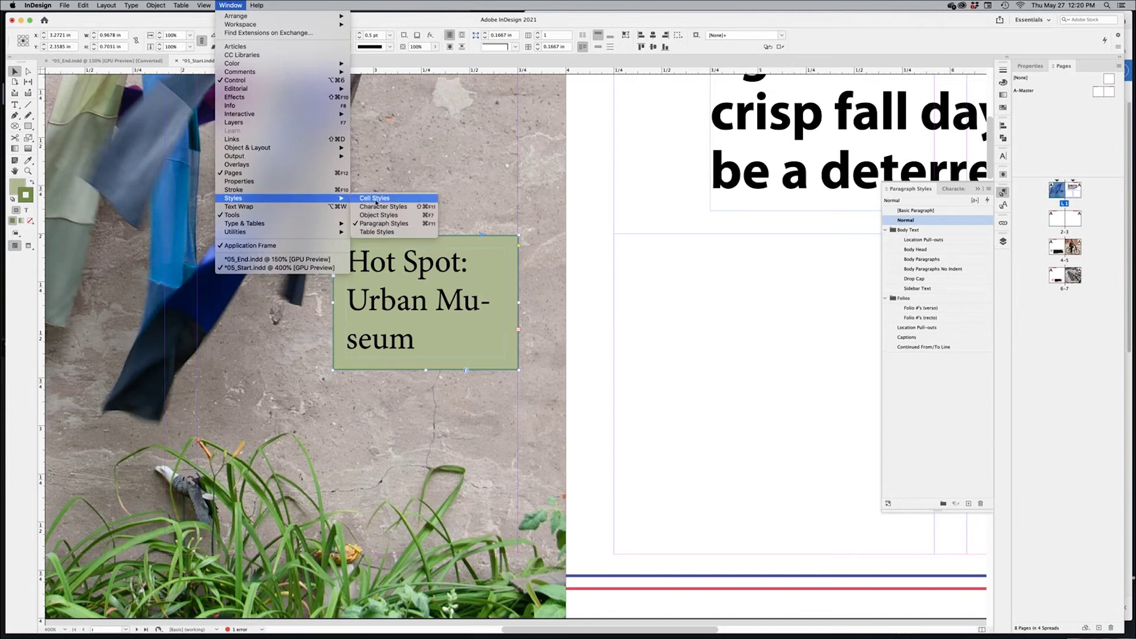
pyautogui.click(397, 223)
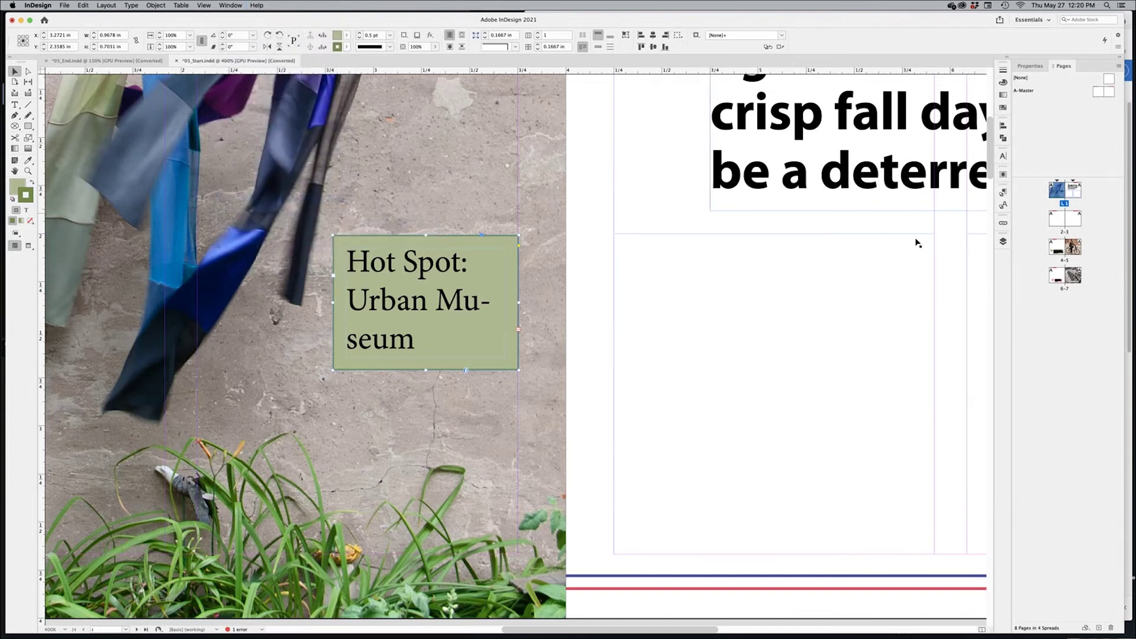
pyautogui.click(1002, 193)
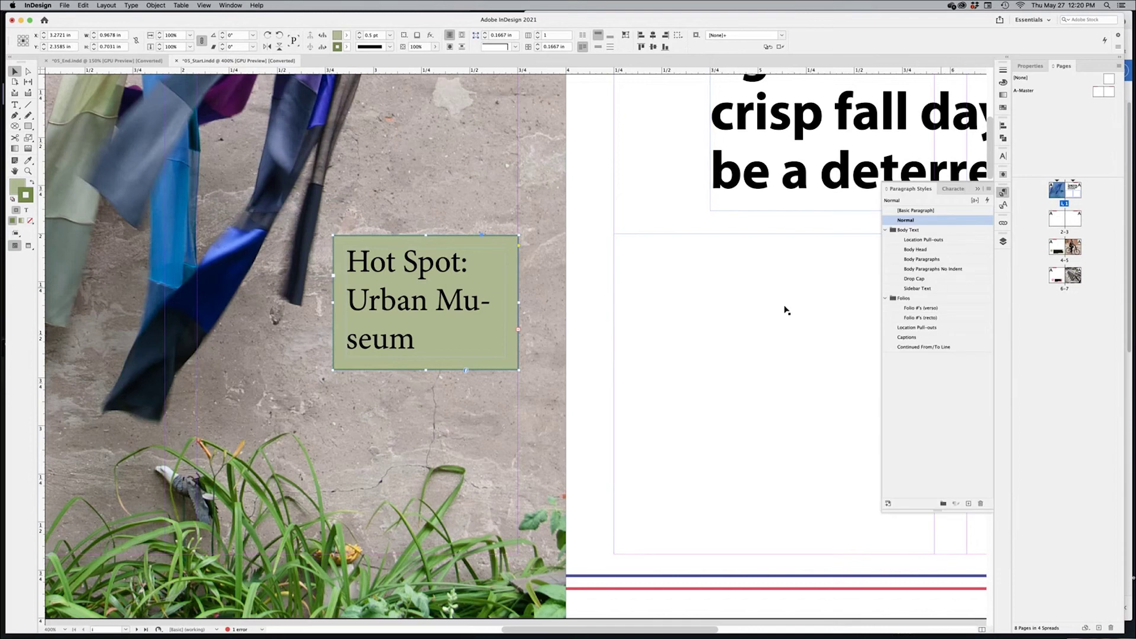
pyautogui.click(926, 288)
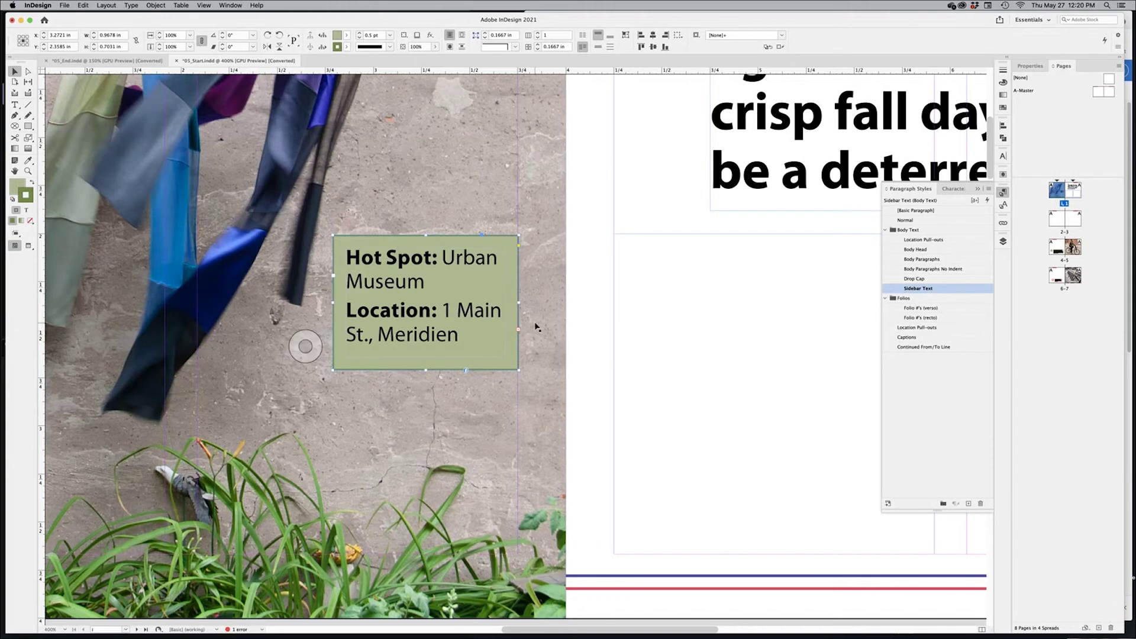
# Switch to Chrome and read the web edition's instructions for resizing text frames automatically
pyautogui.press('super+Tab')
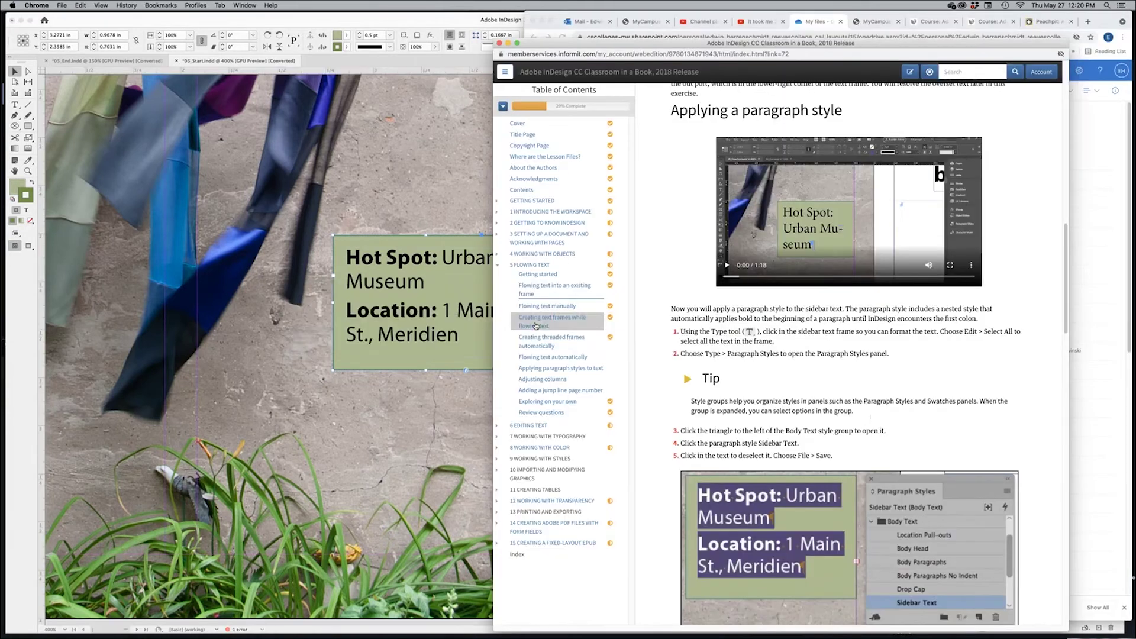
pyautogui.scroll(-5, 859, 381)
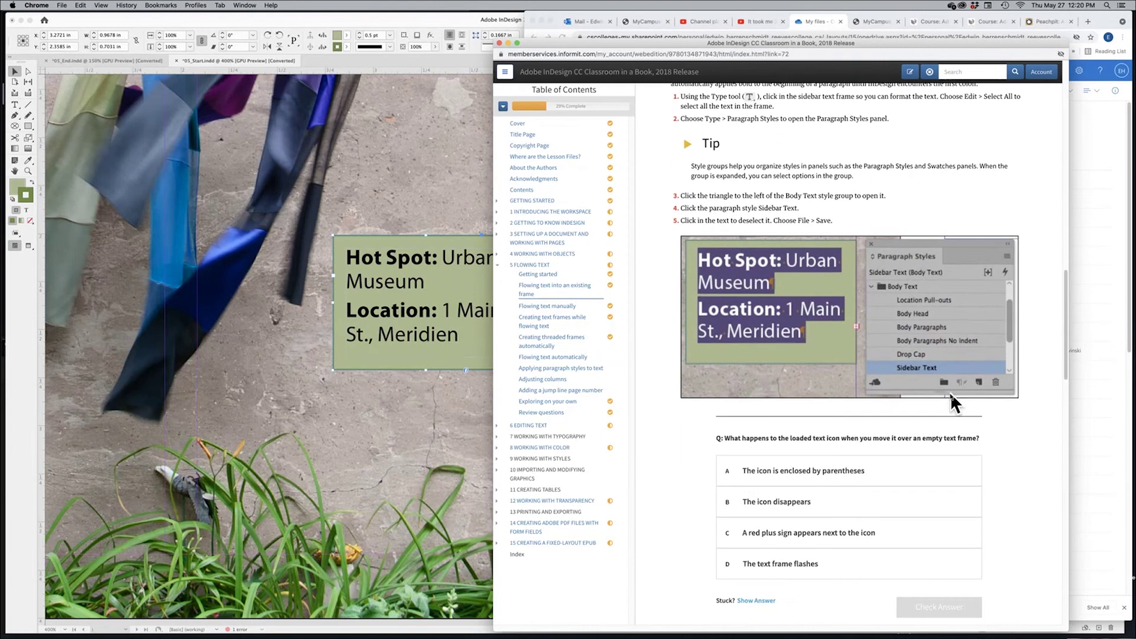
pyautogui.scroll(-8, 950, 400)
pyautogui.scroll(-2, 924, 448)
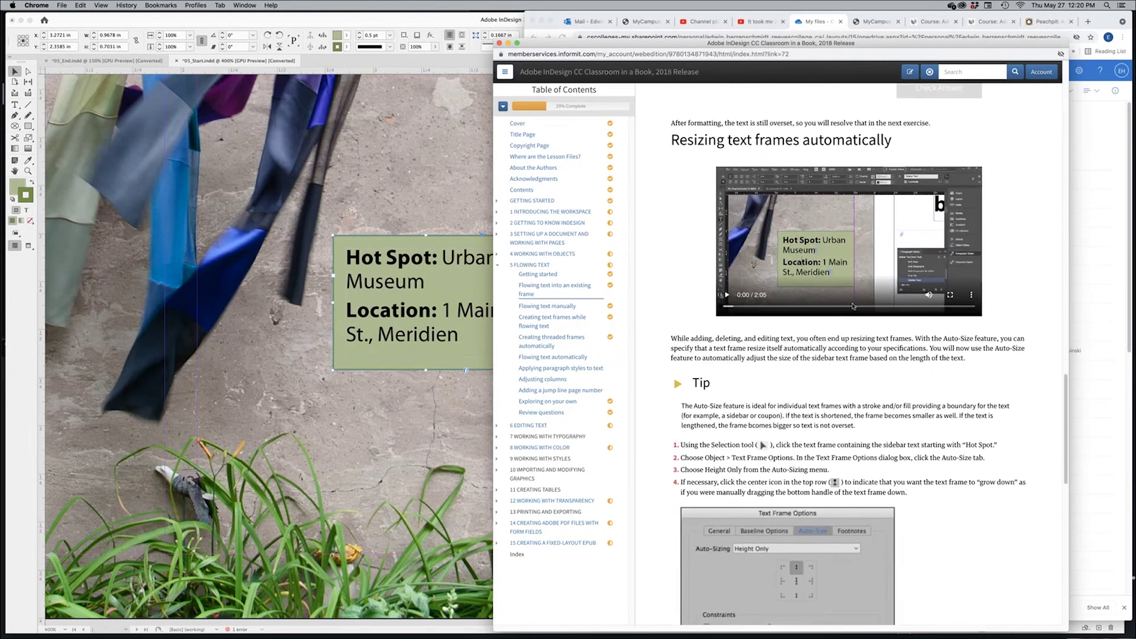
pyautogui.scroll(-1, 926, 413)
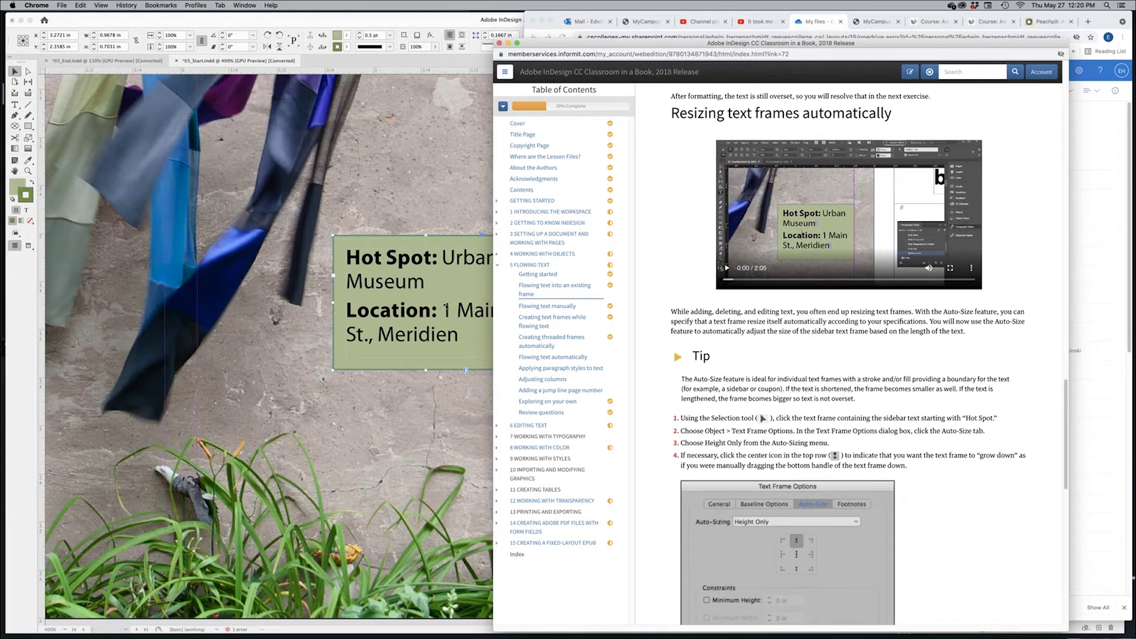
# Return to InDesign and set the sidebar frame's auto-sizing to Height Only in its Text Frame Options
pyautogui.click(449, 296)
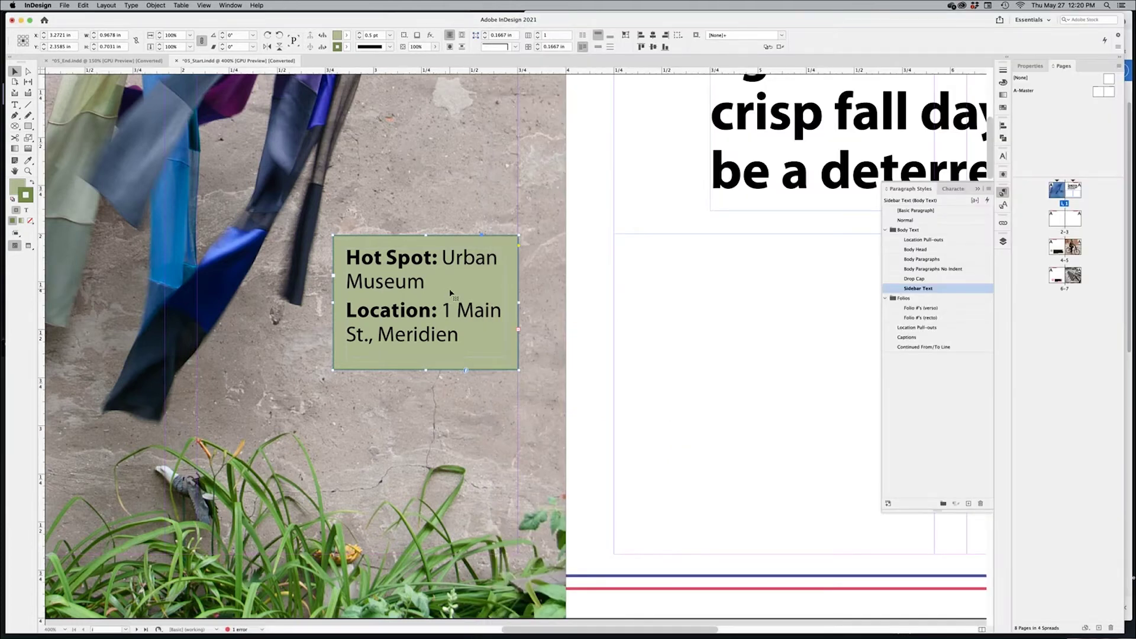
pyautogui.rightClick(450, 292)
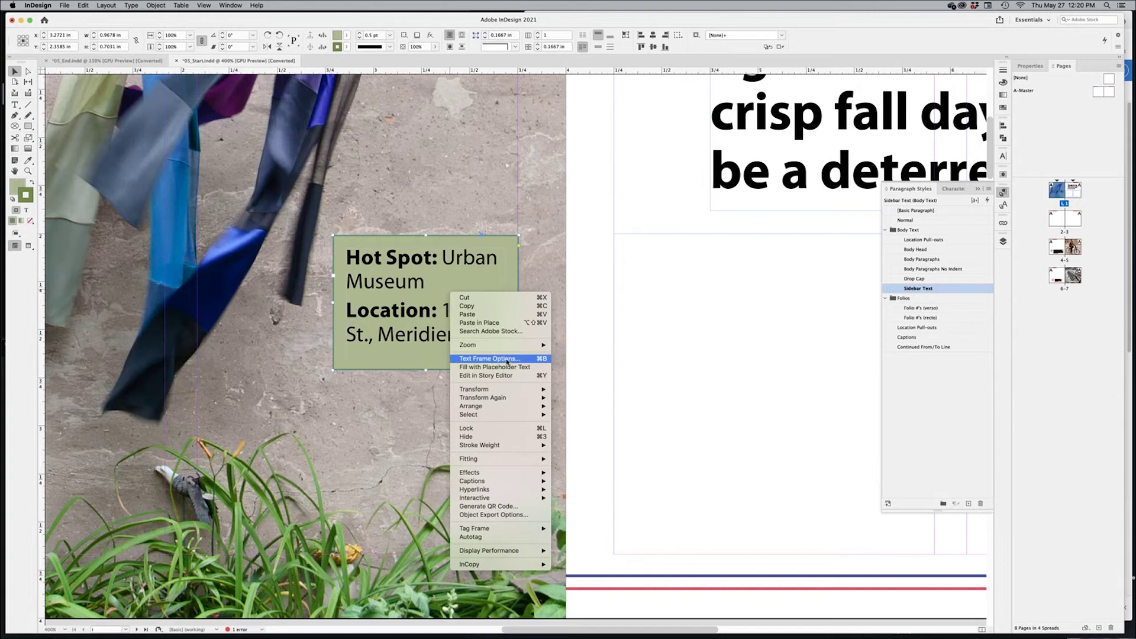
pyautogui.click(537, 359)
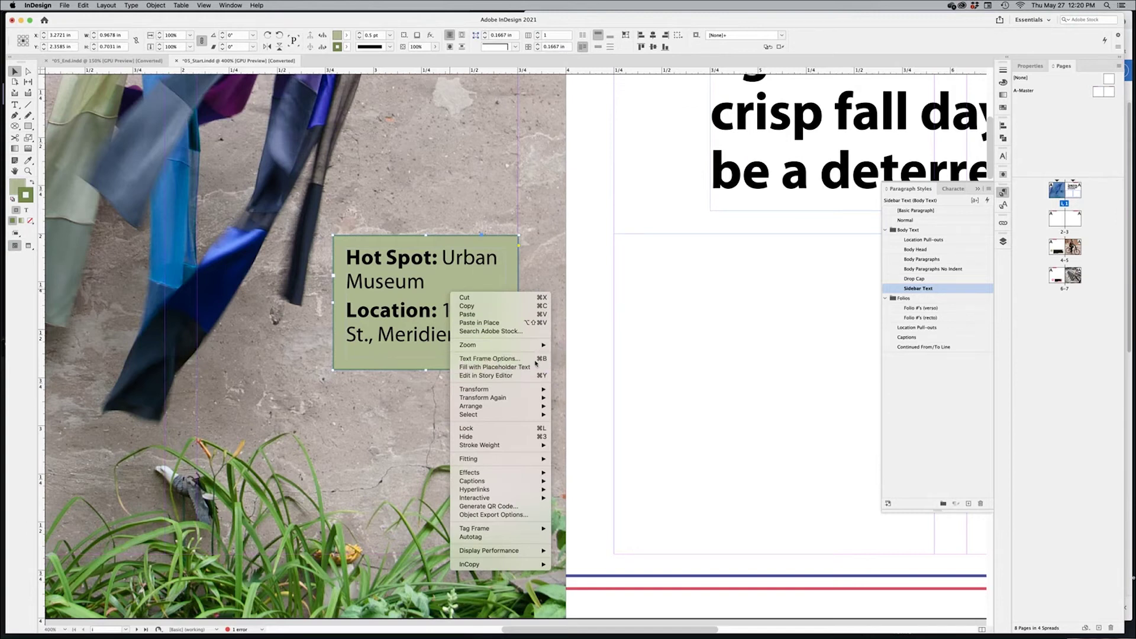
pyautogui.moveTo(483, 318); pyautogui.dragTo(681, 294)
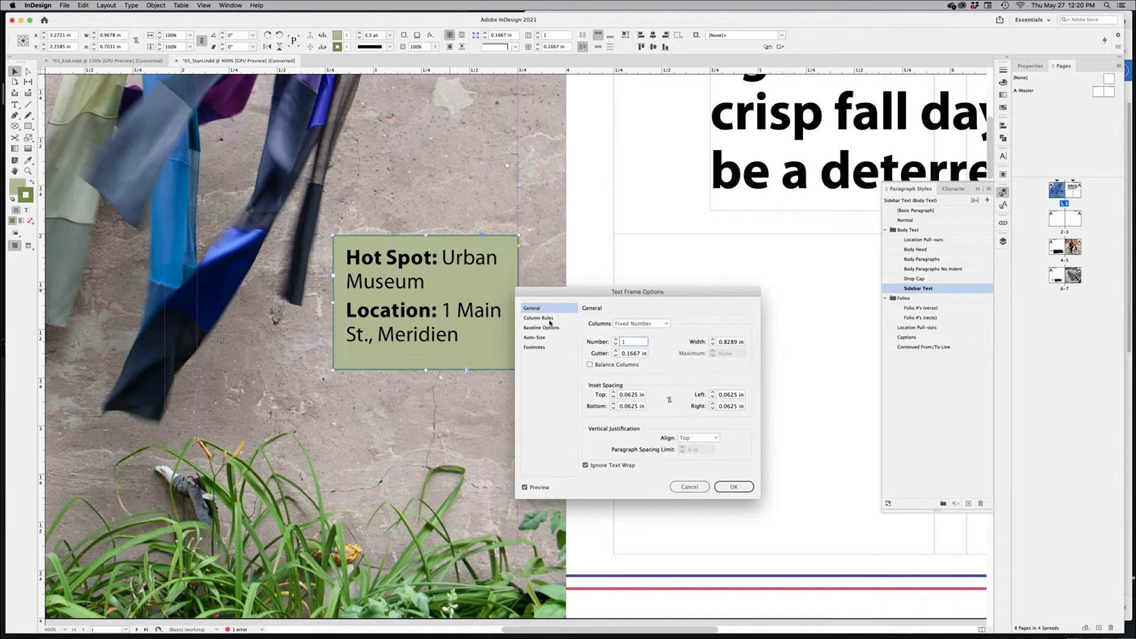
pyautogui.click(545, 338)
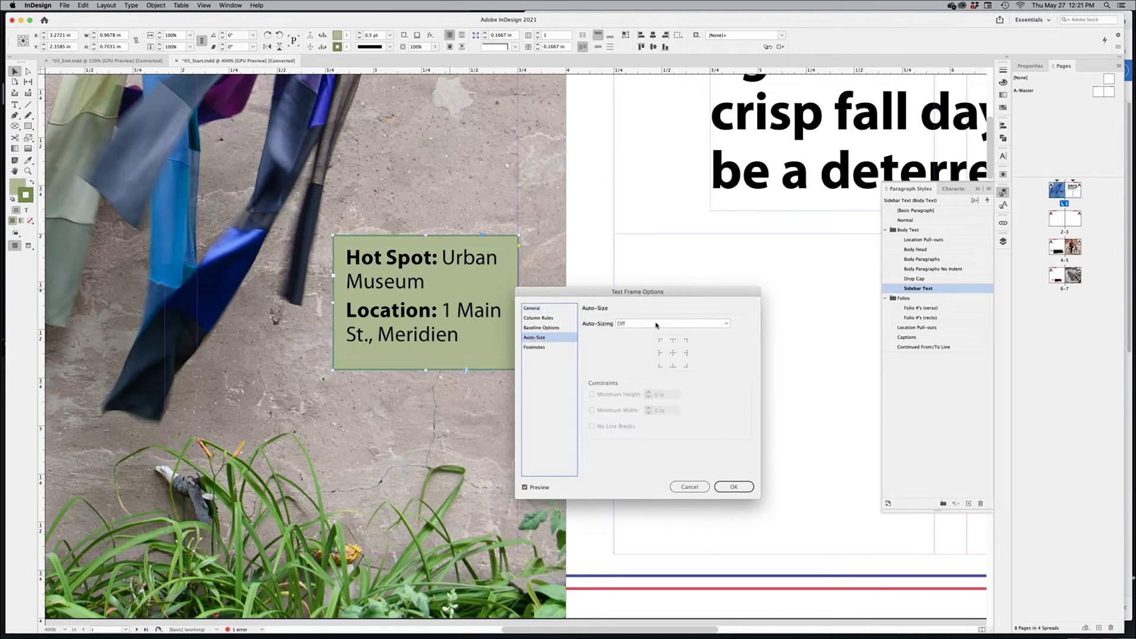
pyautogui.click(678, 325)
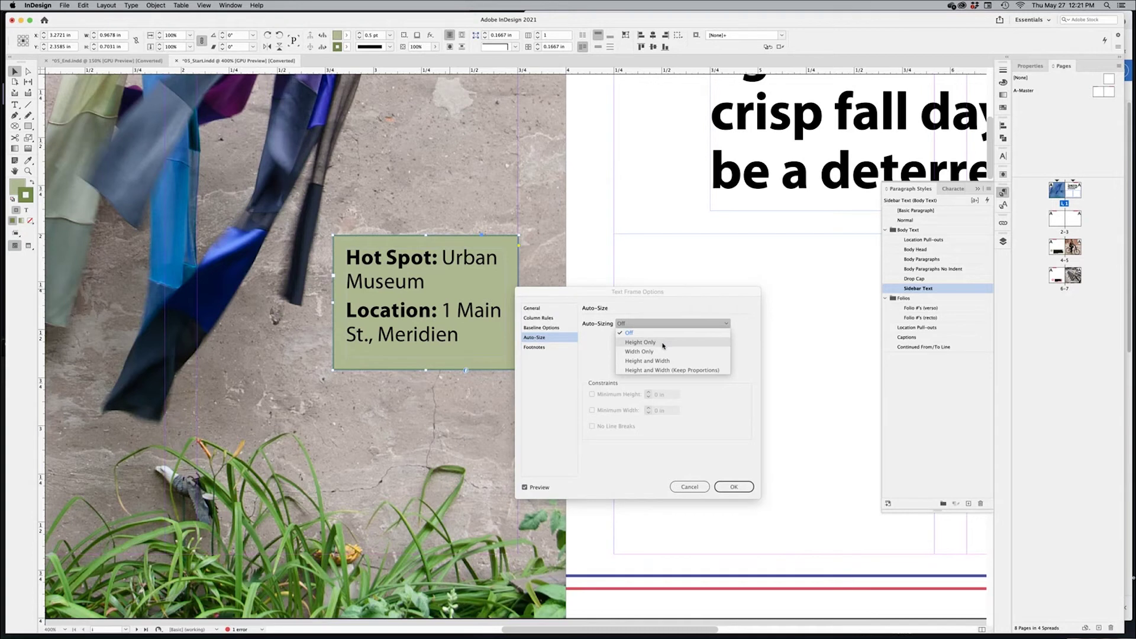
pyautogui.click(664, 344)
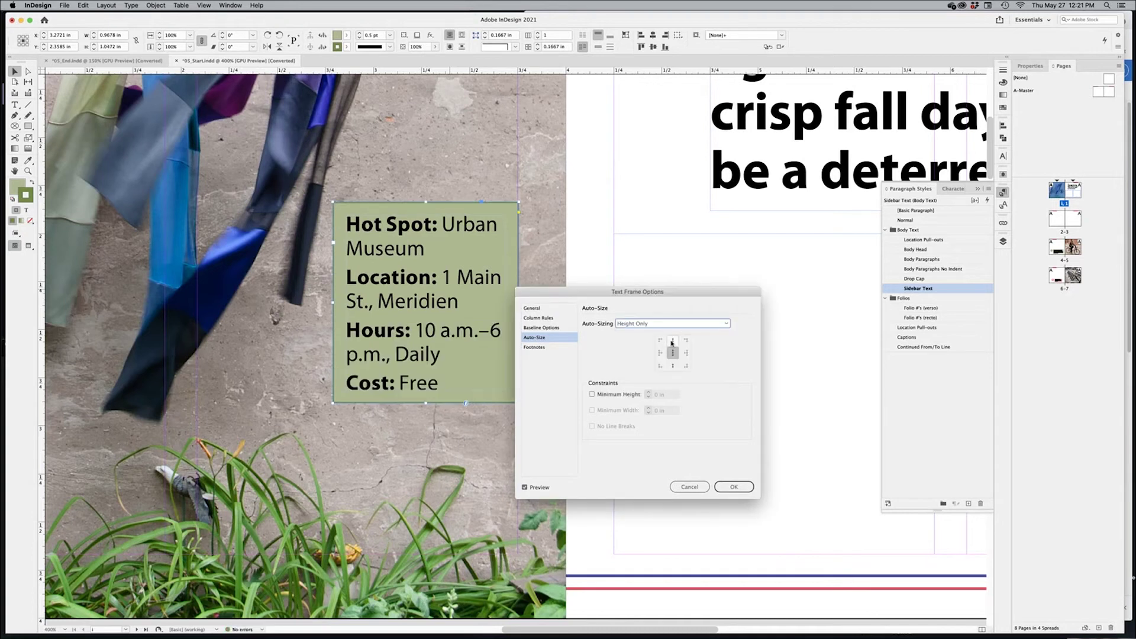
# Compare the sidebar frame with and without the height auto-sizing by toggling the preview
pyautogui.click(524, 487)
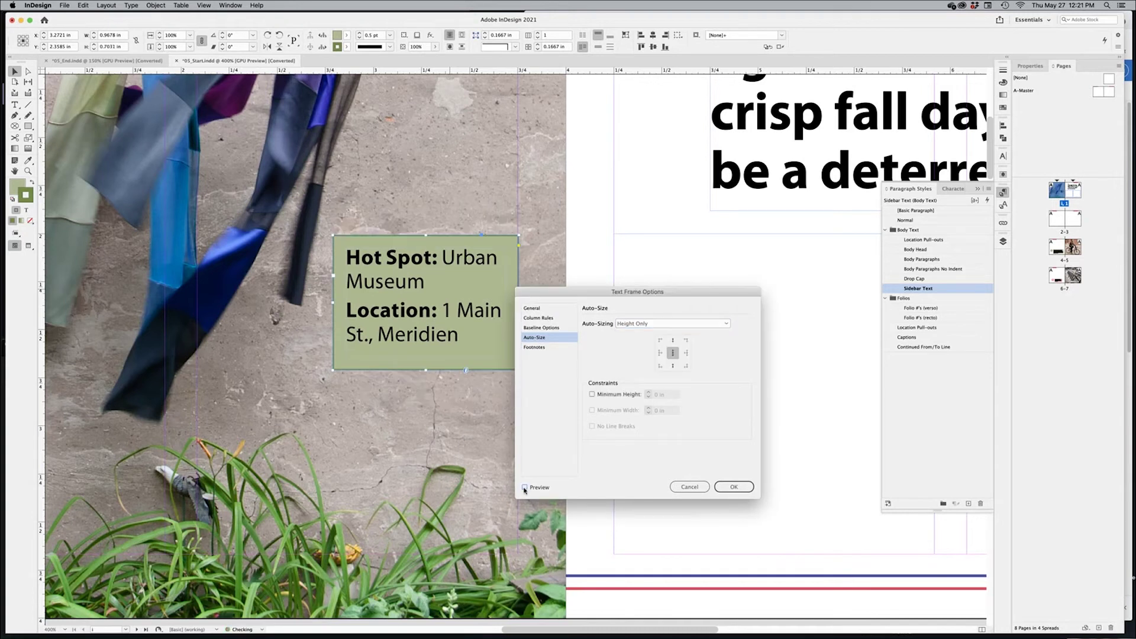
pyautogui.click(524, 488)
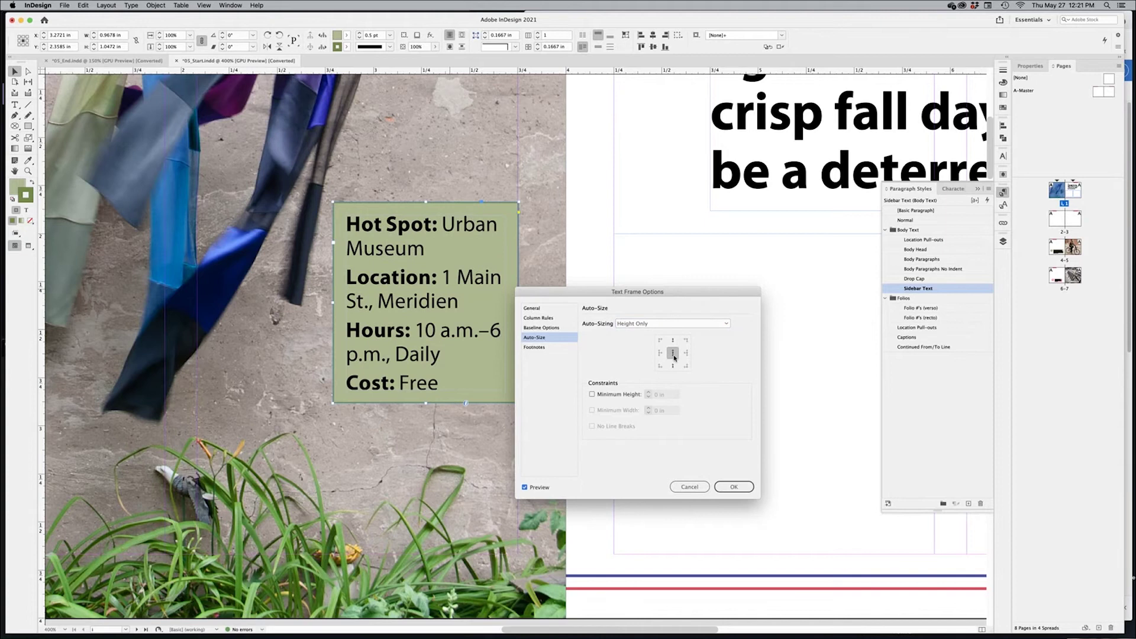
pyautogui.click(524, 488)
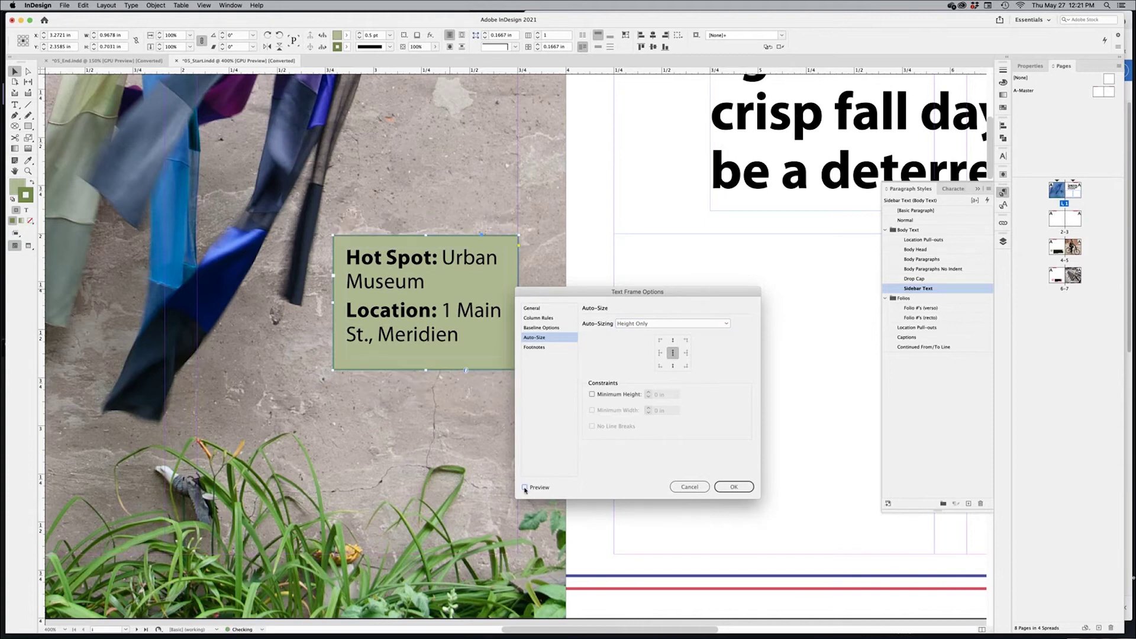
pyautogui.click(524, 487)
pyautogui.click(524, 487)
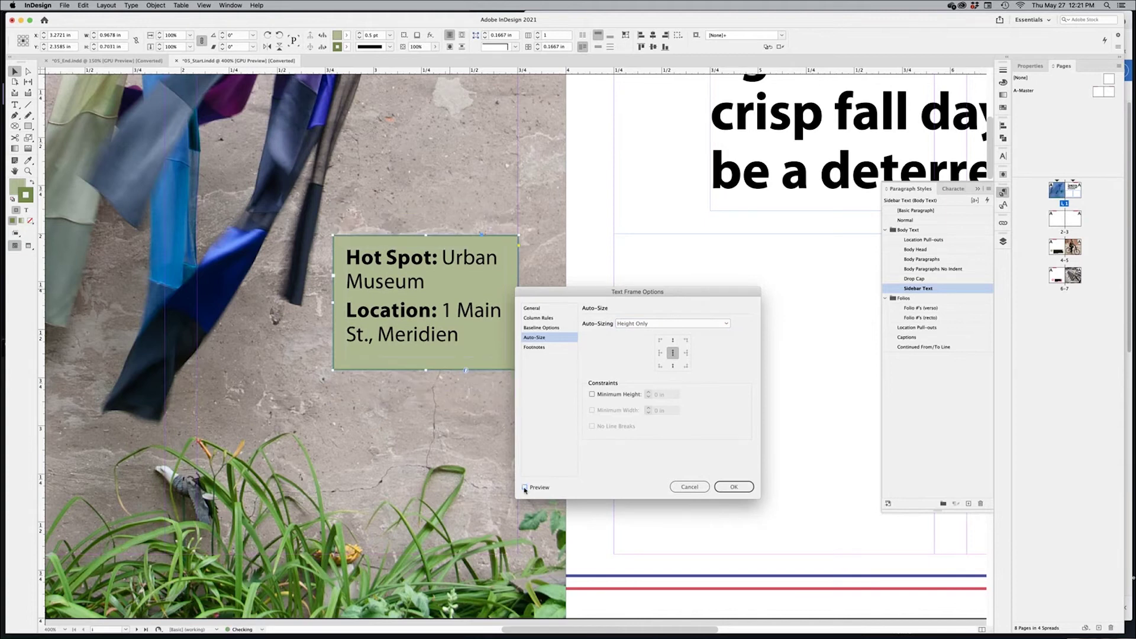
# Try the top-center, center and bottom-center reference points for the sidebar frame's auto-sizing with the preview on
pyautogui.click(673, 341)
pyautogui.click(524, 487)
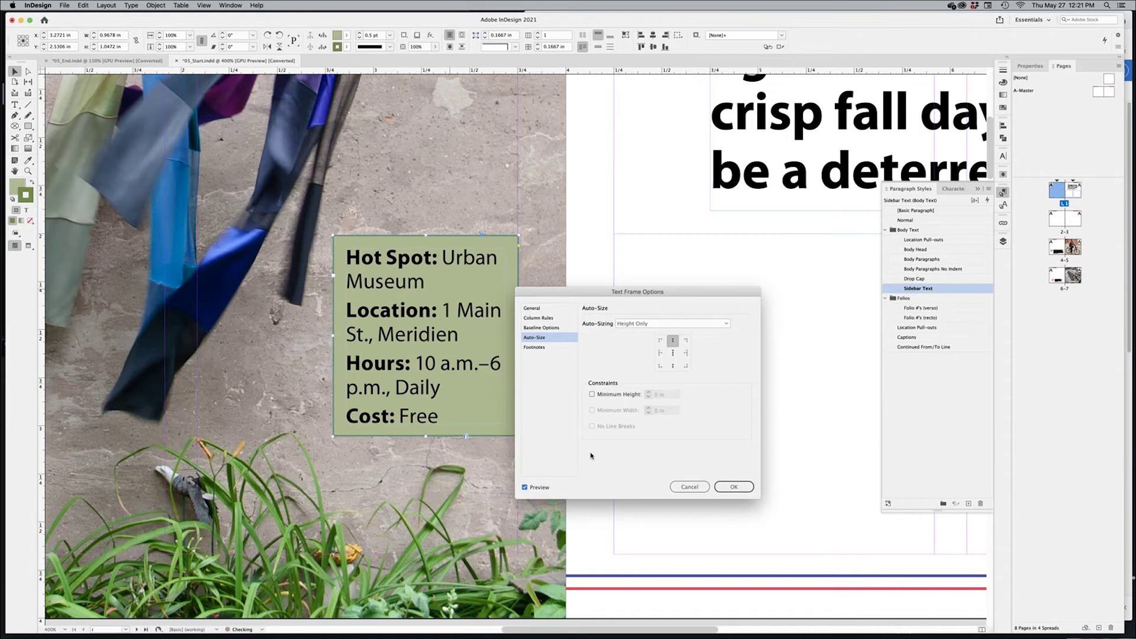
pyautogui.click(673, 354)
pyautogui.click(673, 341)
pyautogui.click(673, 365)
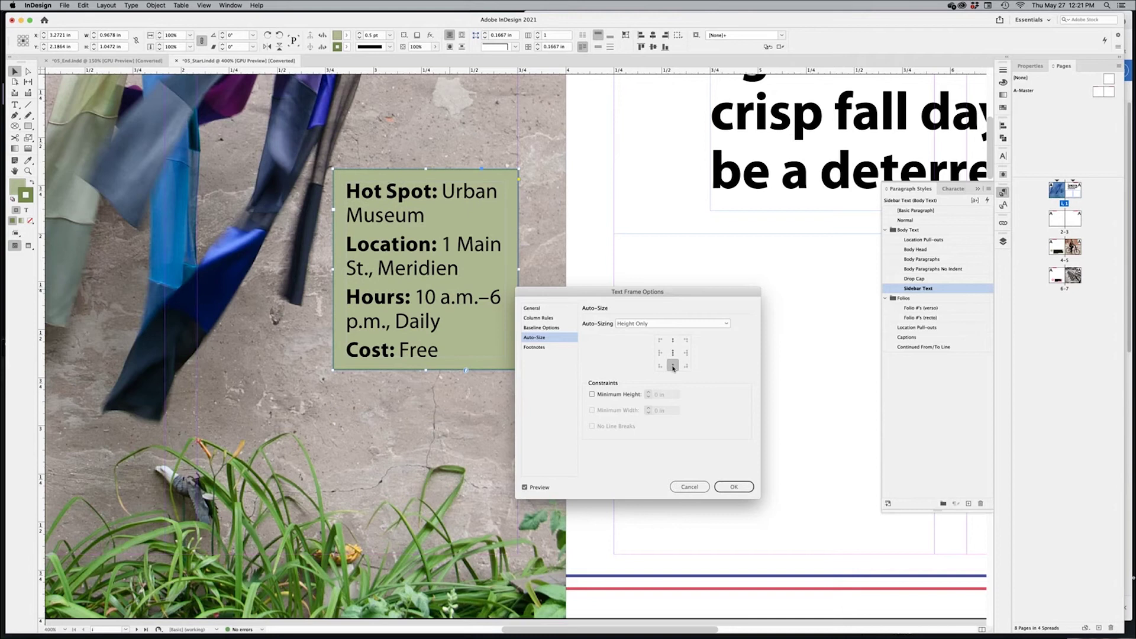
# Set the auto-sizing reference point to top center so the sidebar frame grows down, compare the preview, and apply the options
pyautogui.click(672, 341)
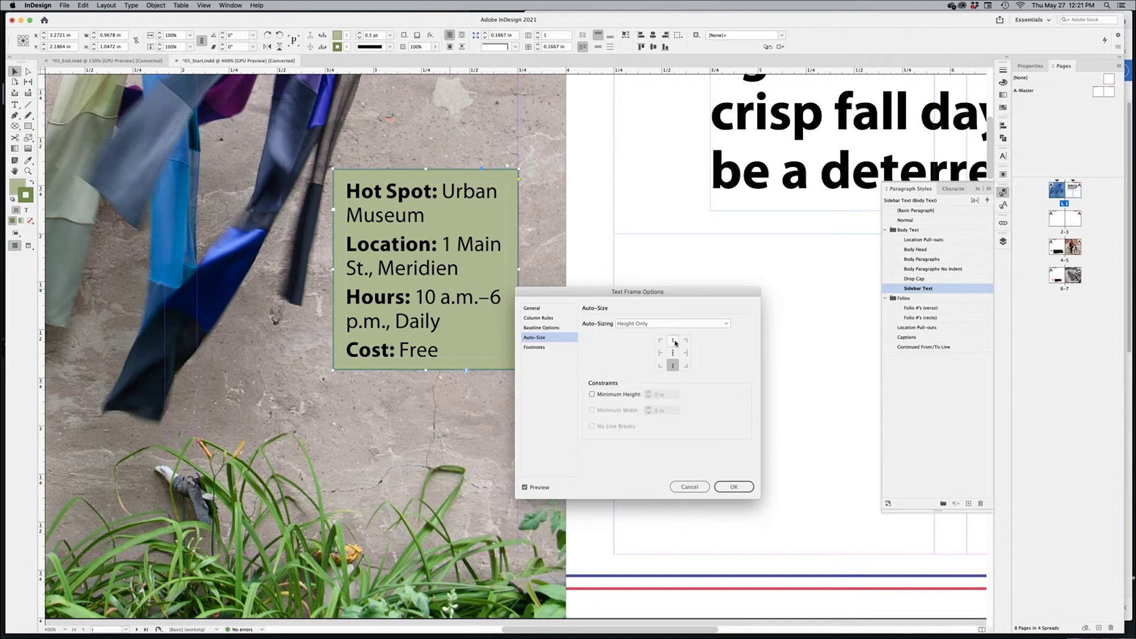
pyautogui.click(525, 487)
pyautogui.click(524, 487)
pyautogui.click(525, 487)
pyautogui.click(525, 487)
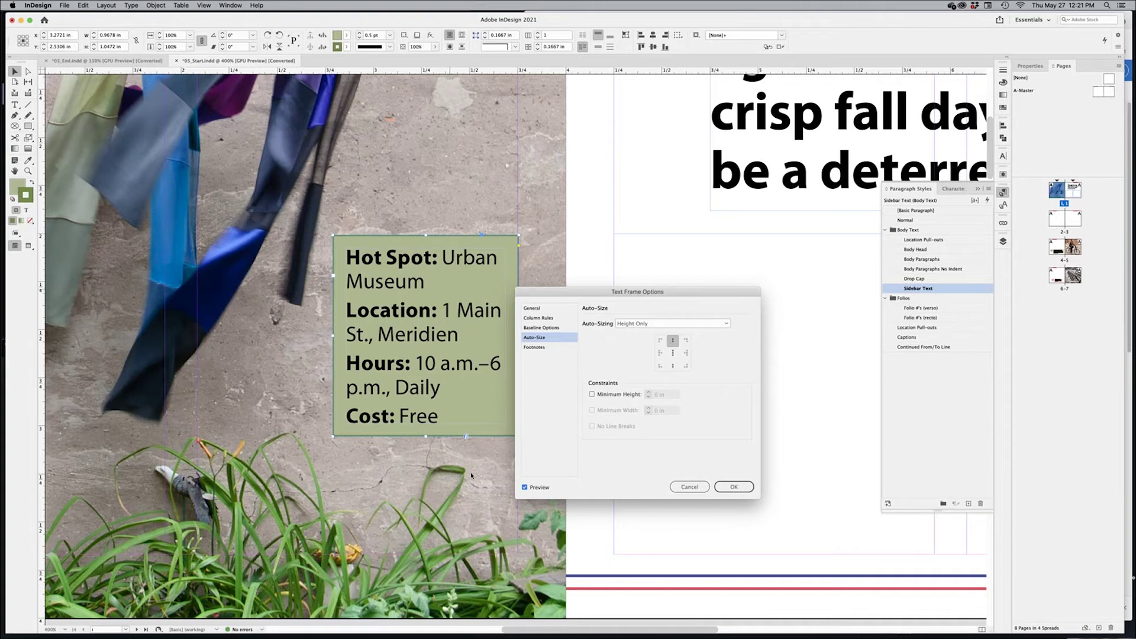
pyautogui.click(734, 487)
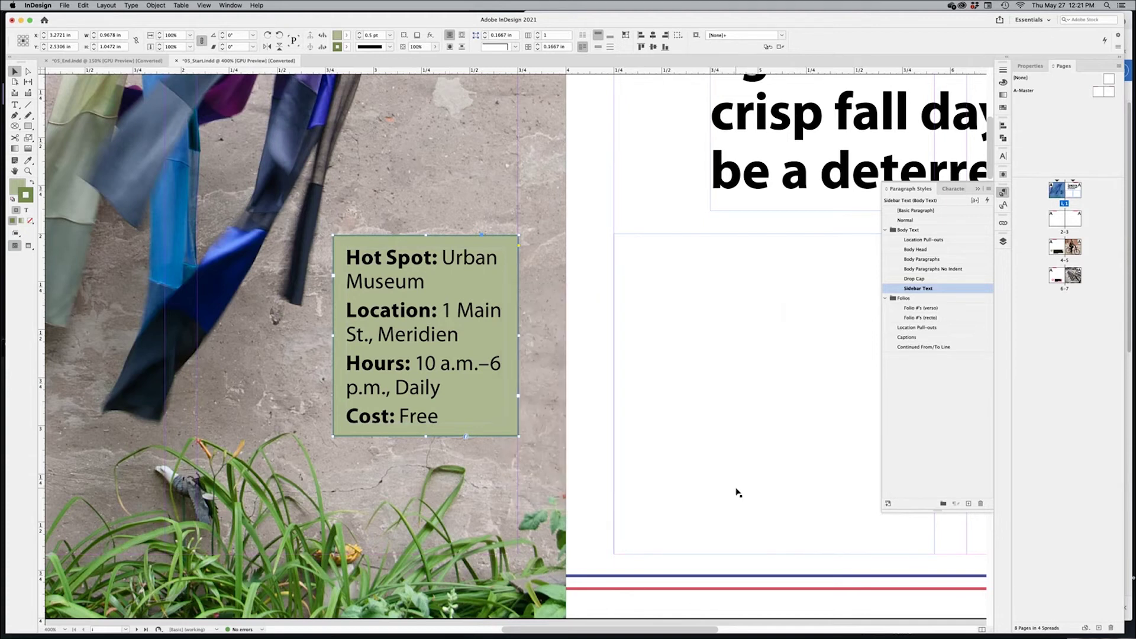
# Check the web edition's auto-size instructions again in Chrome, then return to InDesign and view the whole opening spread
pyautogui.press('super+Tab')
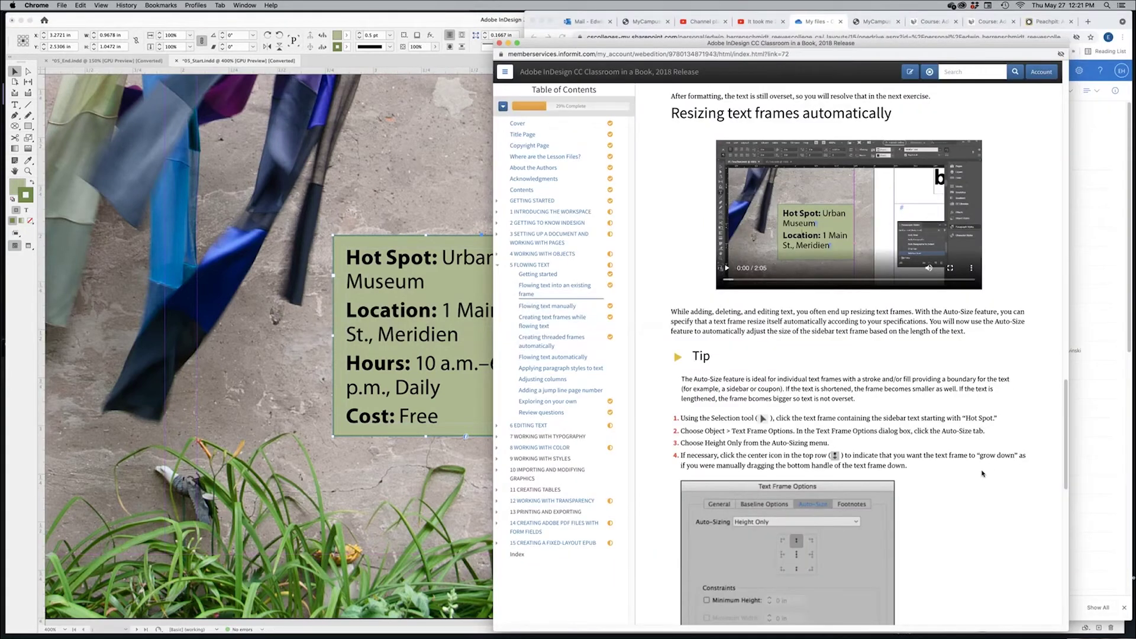
pyautogui.press('super+Tab')
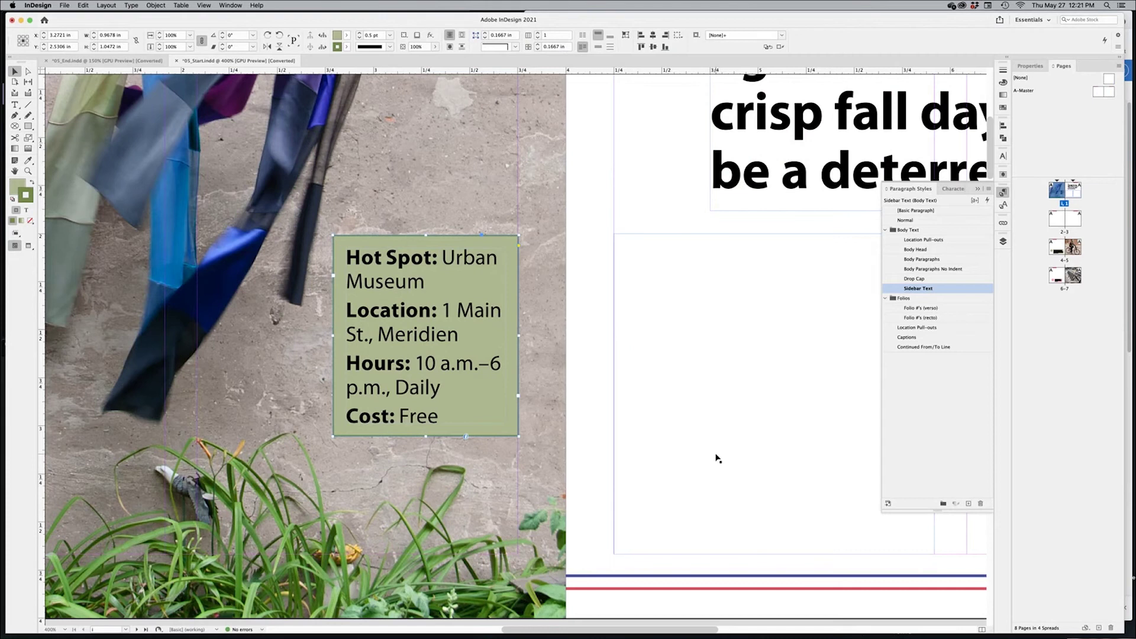
pyautogui.press('super+minus')
pyautogui.press('super+minus')
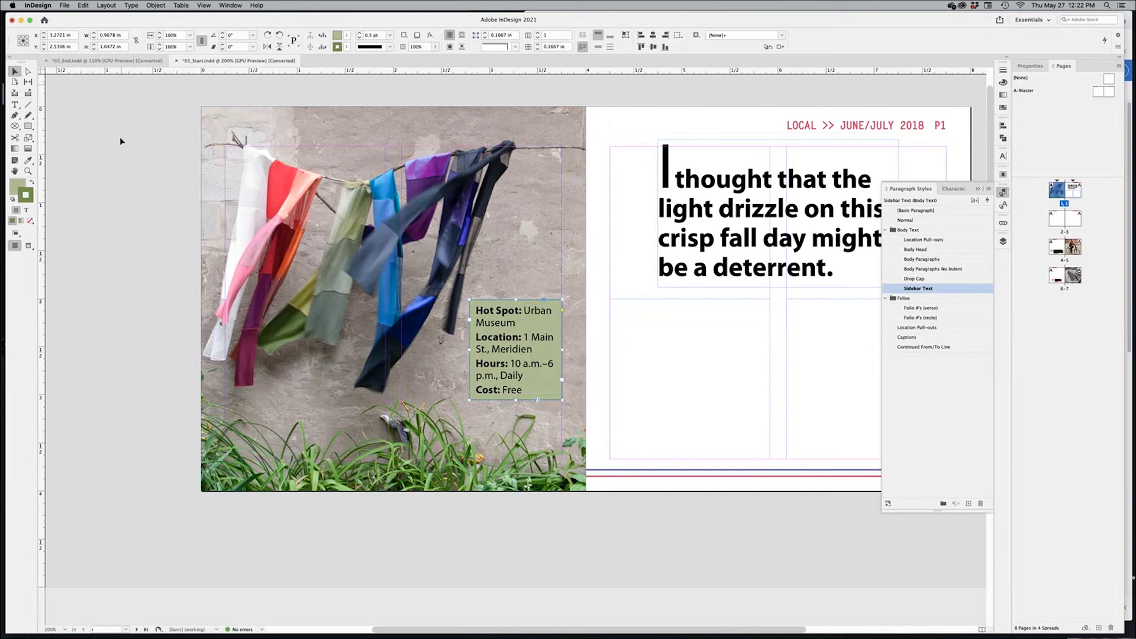
# Start a Save As to Desktop > DEMOS > INDESIGN - DEMOS and create a new folder named A3 there
pyautogui.click(64, 5)
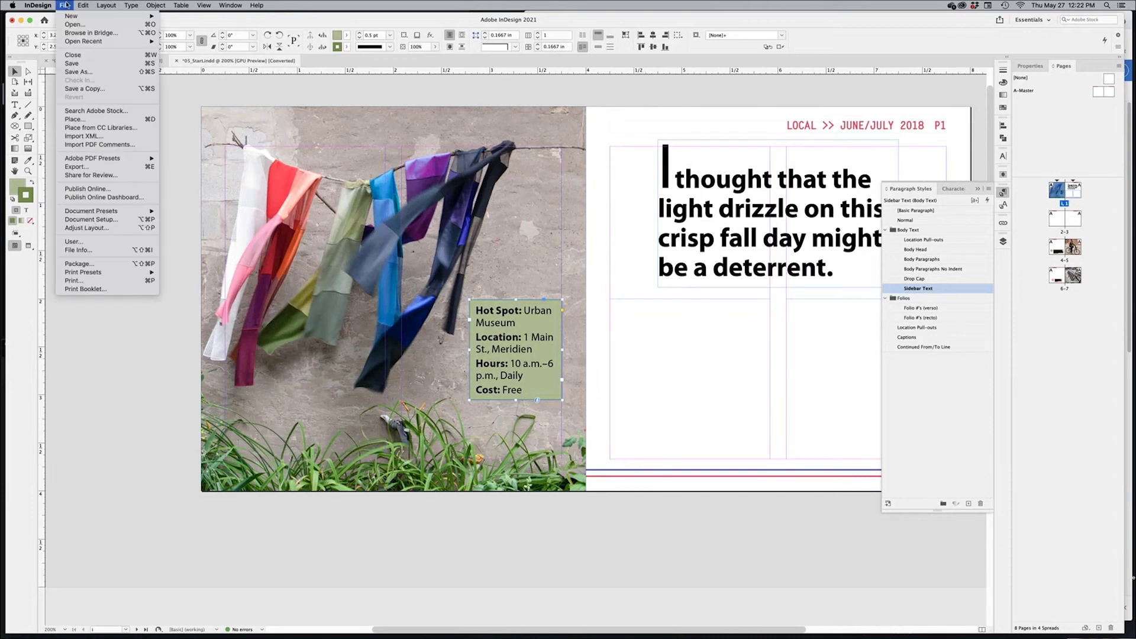
pyautogui.click(78, 72)
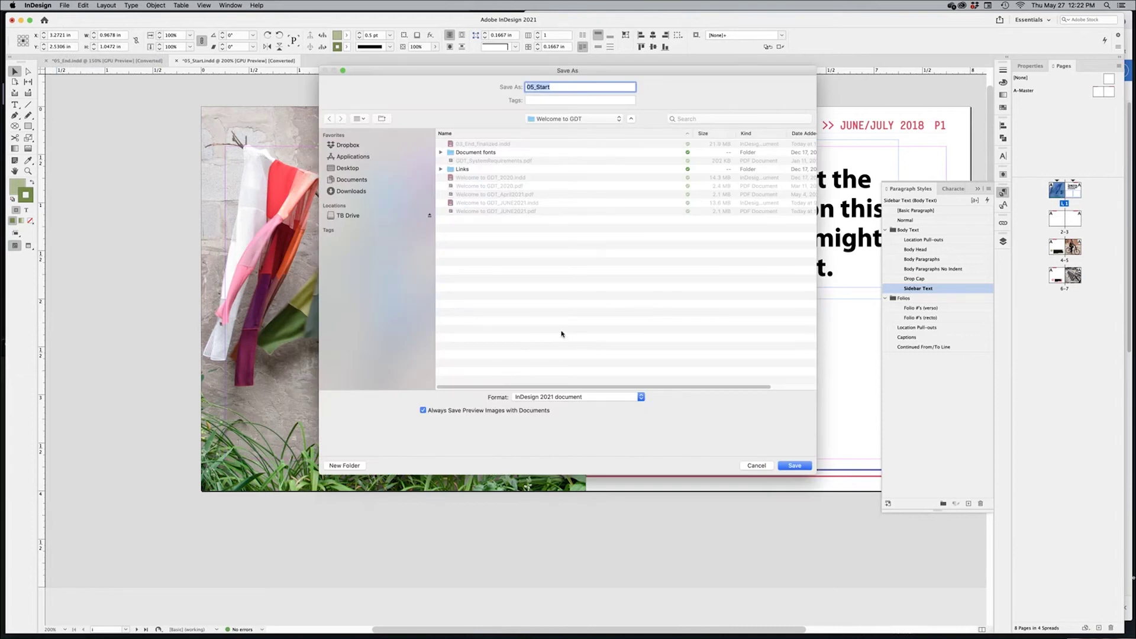
pyautogui.press('super+shift+d')
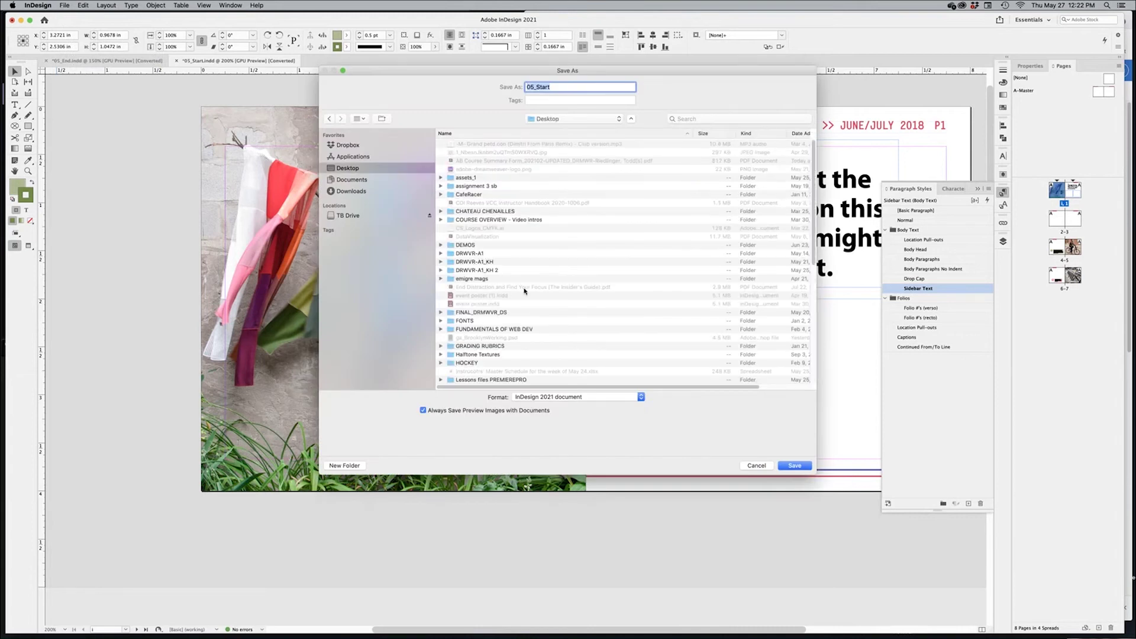
pyautogui.doubleClick(465, 245)
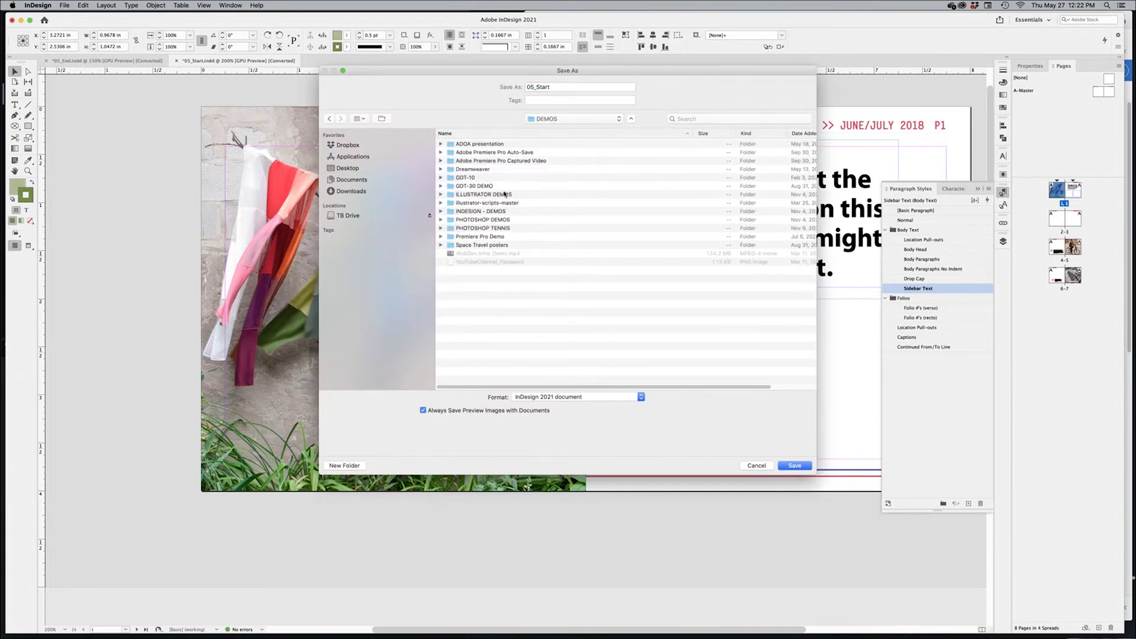
pyautogui.doubleClick(510, 211)
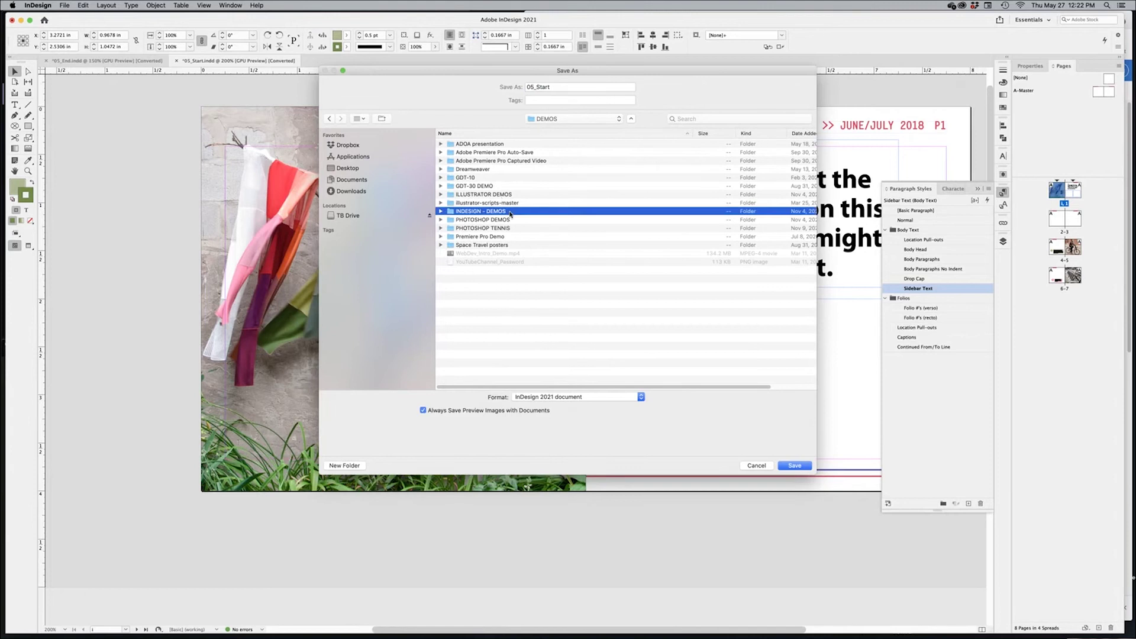
pyautogui.click(348, 465)
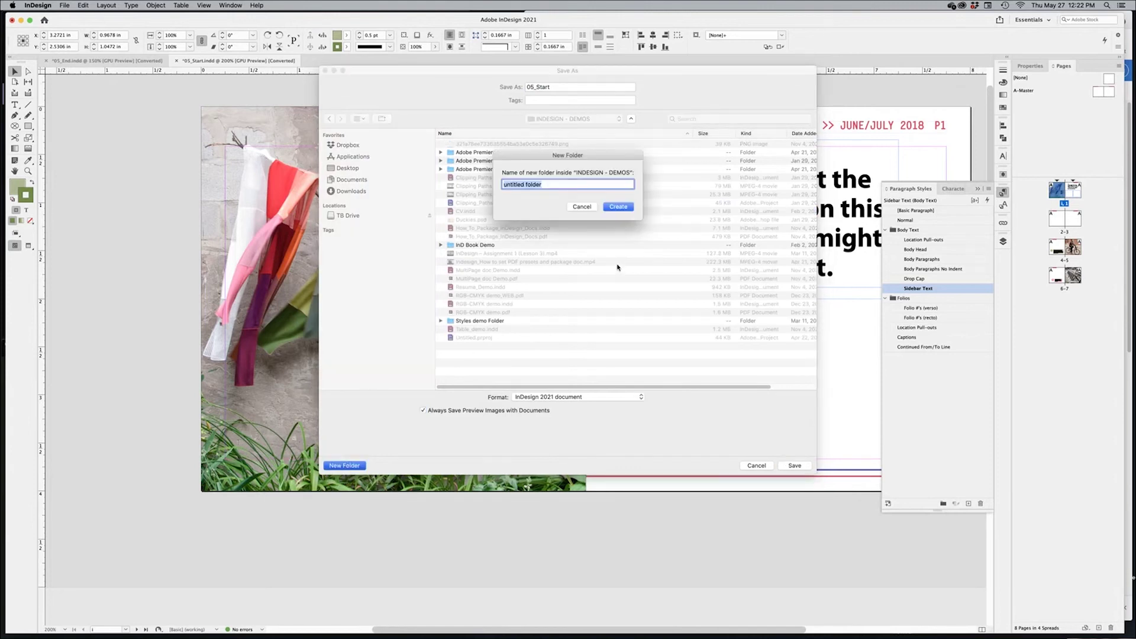
pyautogui.write('A3')
pyautogui.press('Return')
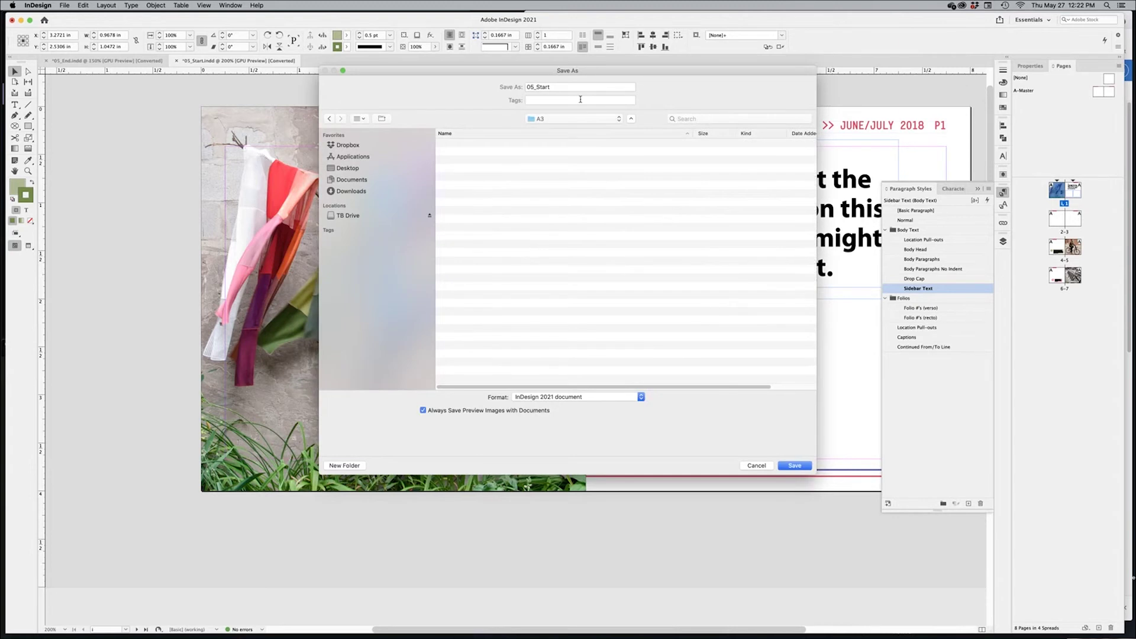
# Name the file A3_demo and save it in the A3 folder
pyautogui.moveTo(549, 88); pyautogui.dragTo(512, 89)
pyautogui.write('A')
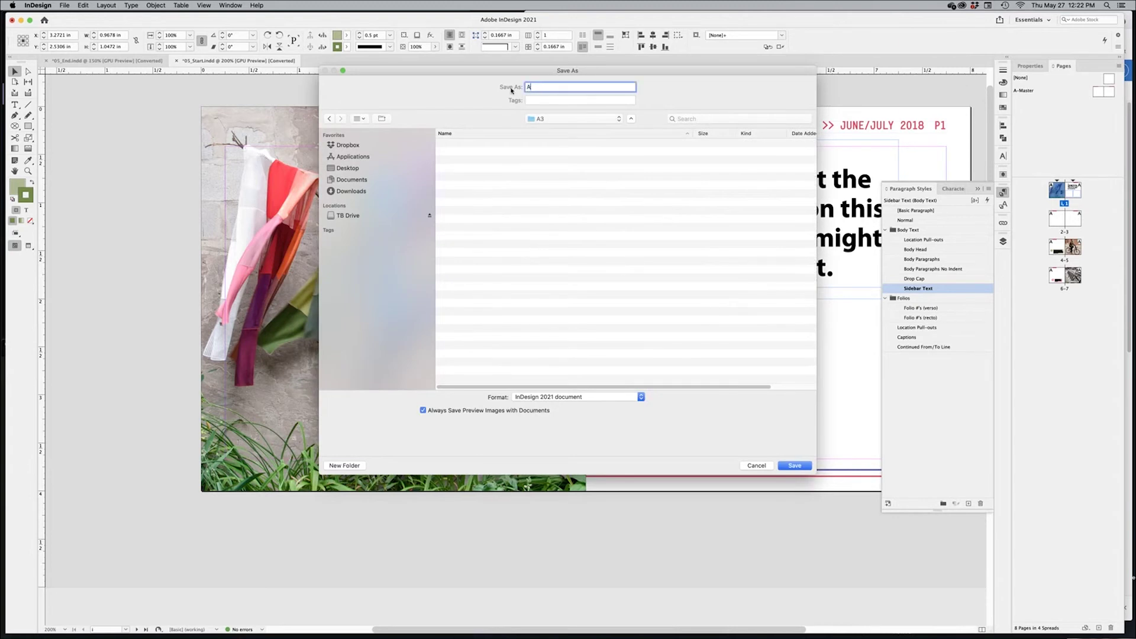
pyautogui.write('3_demo')
pyautogui.click(794, 465)
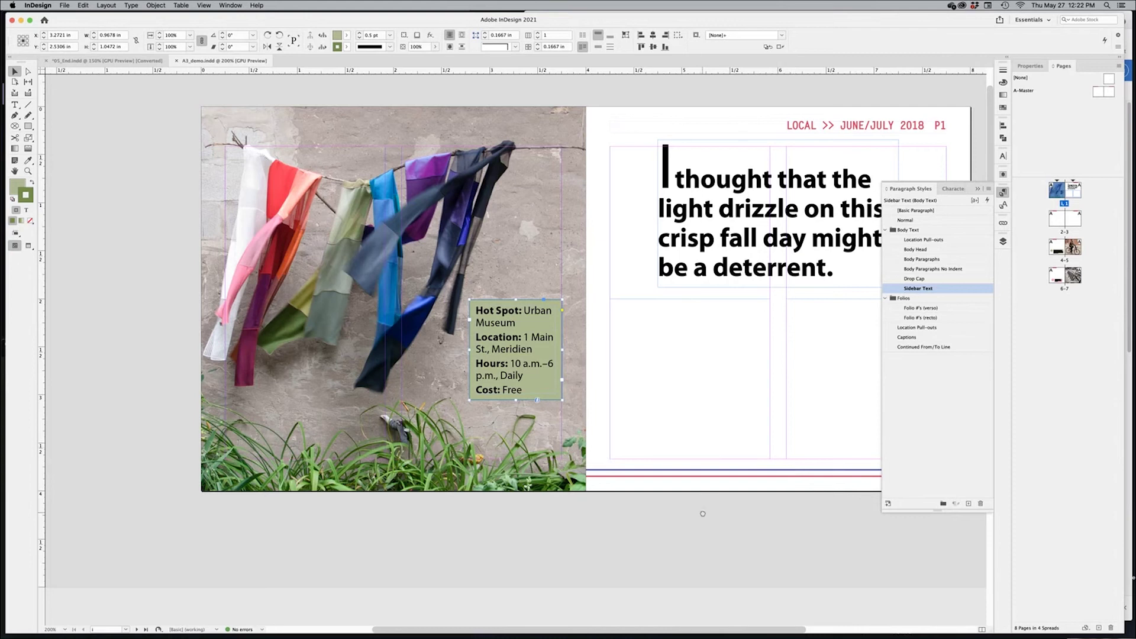
# Look over the opening spread and pages 2-3, and check whether the page headers on pages 2 and 3 can be selected
pyautogui.moveTo(702, 515); pyautogui.dragTo(624, 532)
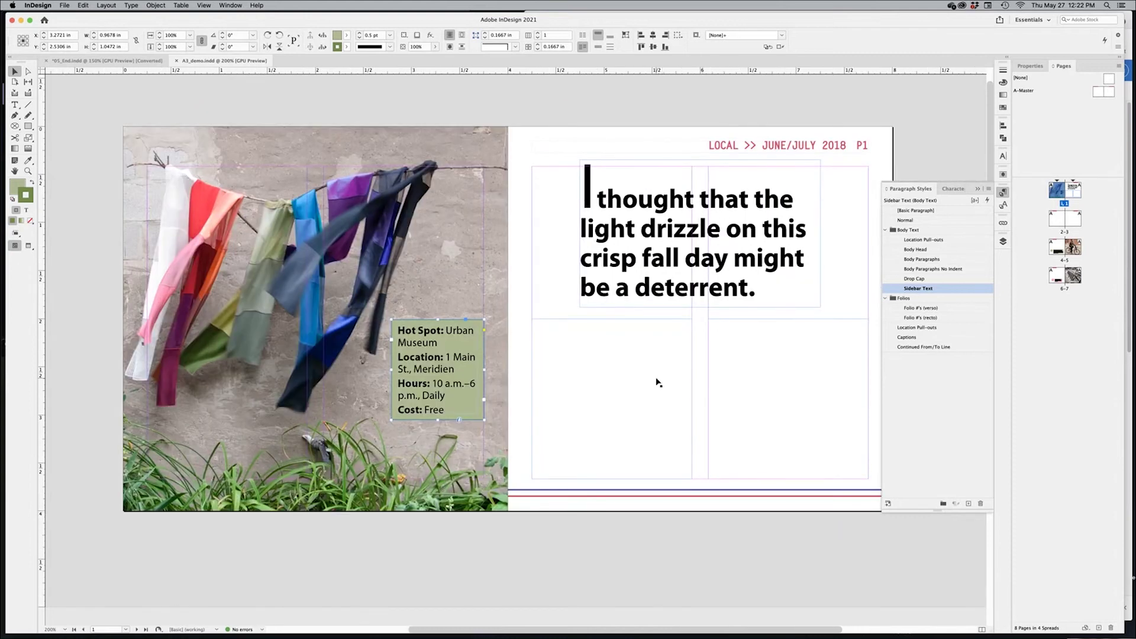
pyautogui.scroll(-3, 656, 385)
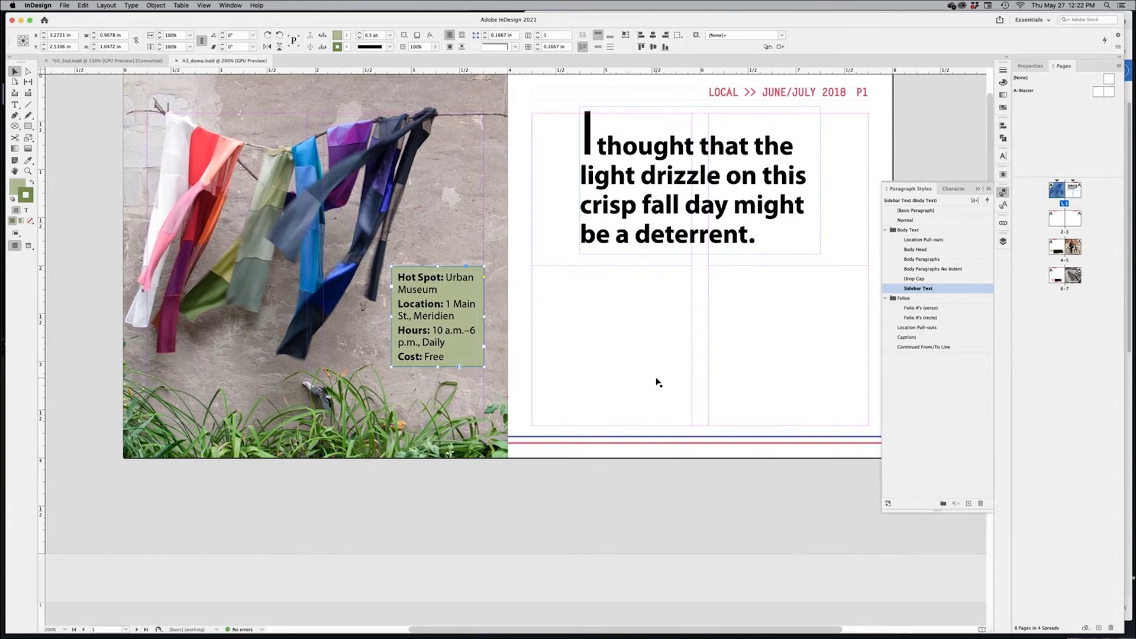
pyautogui.scroll(2, 646, 381)
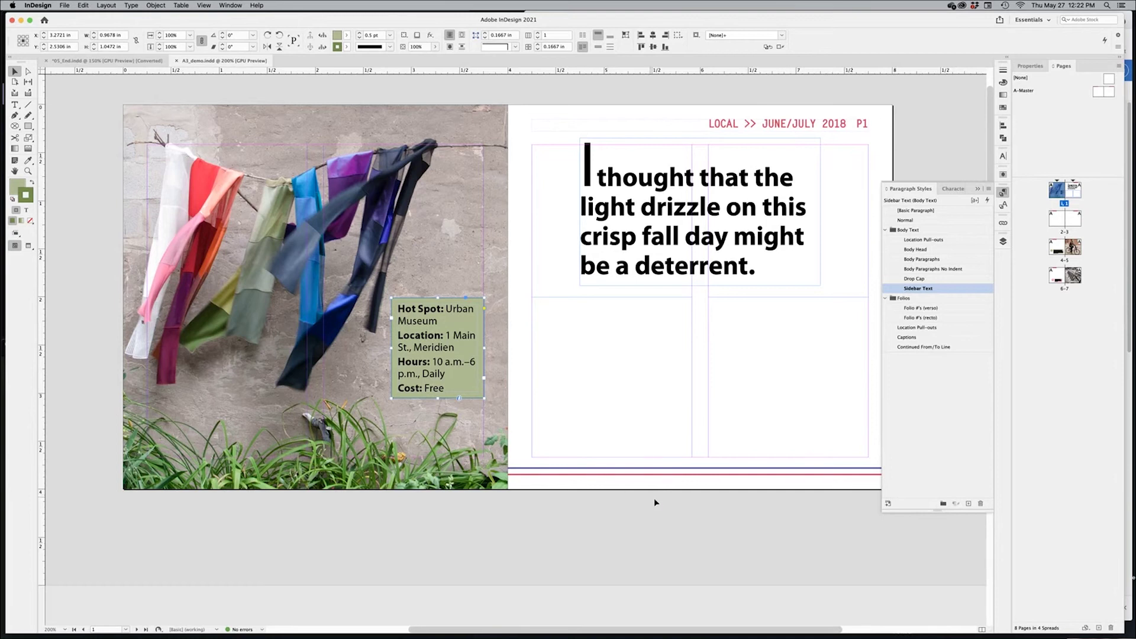
pyautogui.scroll(-1, 657, 502)
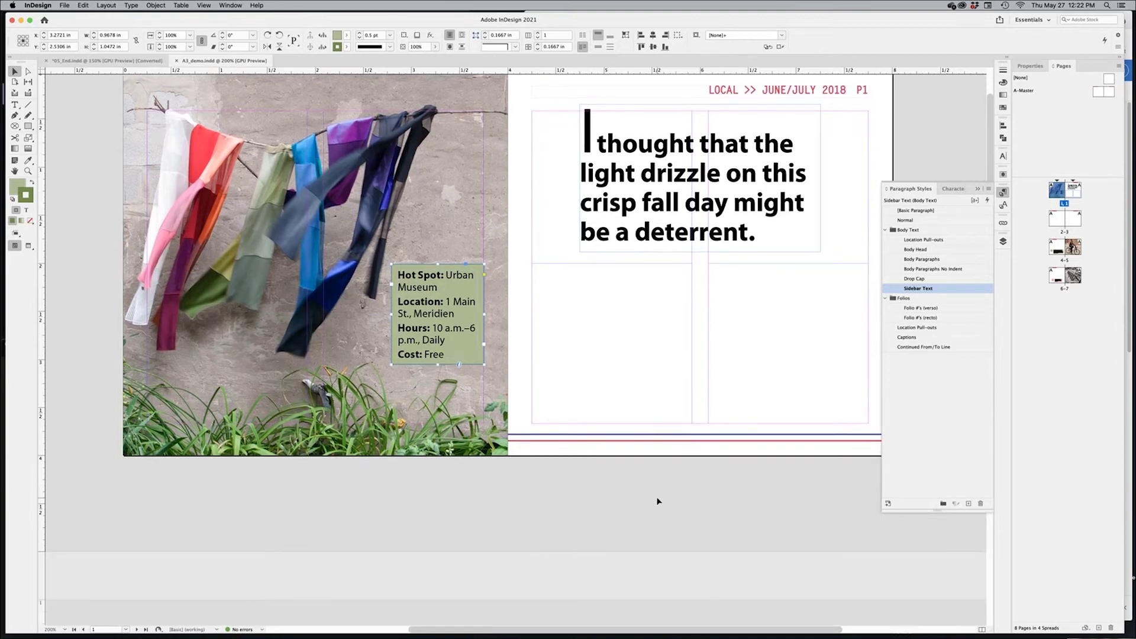
pyautogui.press('super+minus')
pyautogui.press('super+minus')
pyautogui.scroll(-1, 655, 494)
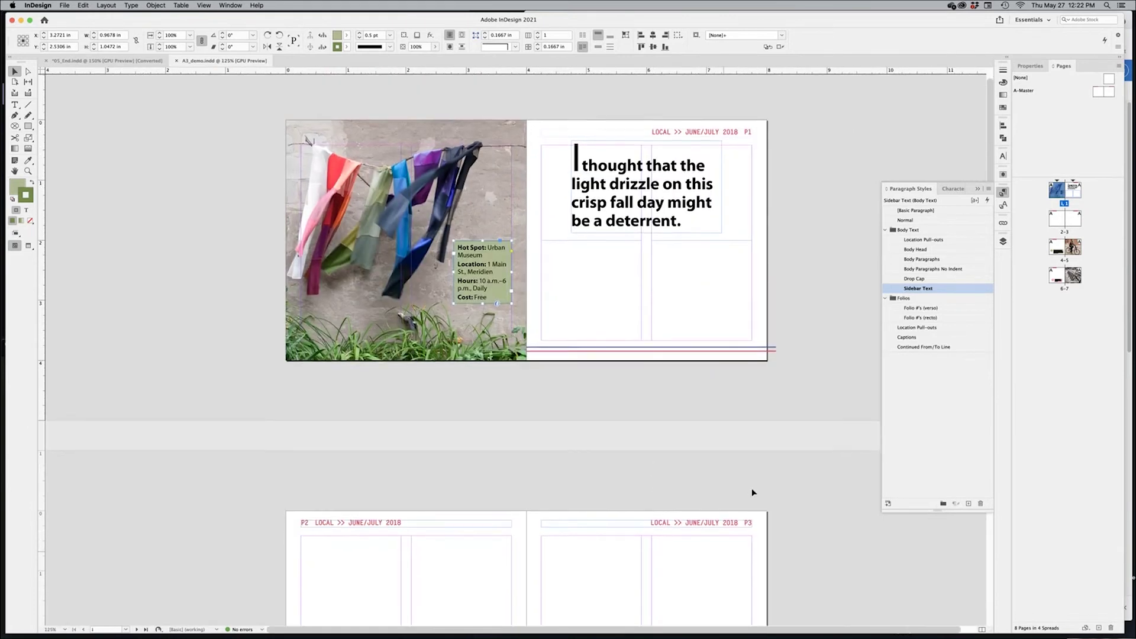
pyautogui.scroll(-3, 752, 493)
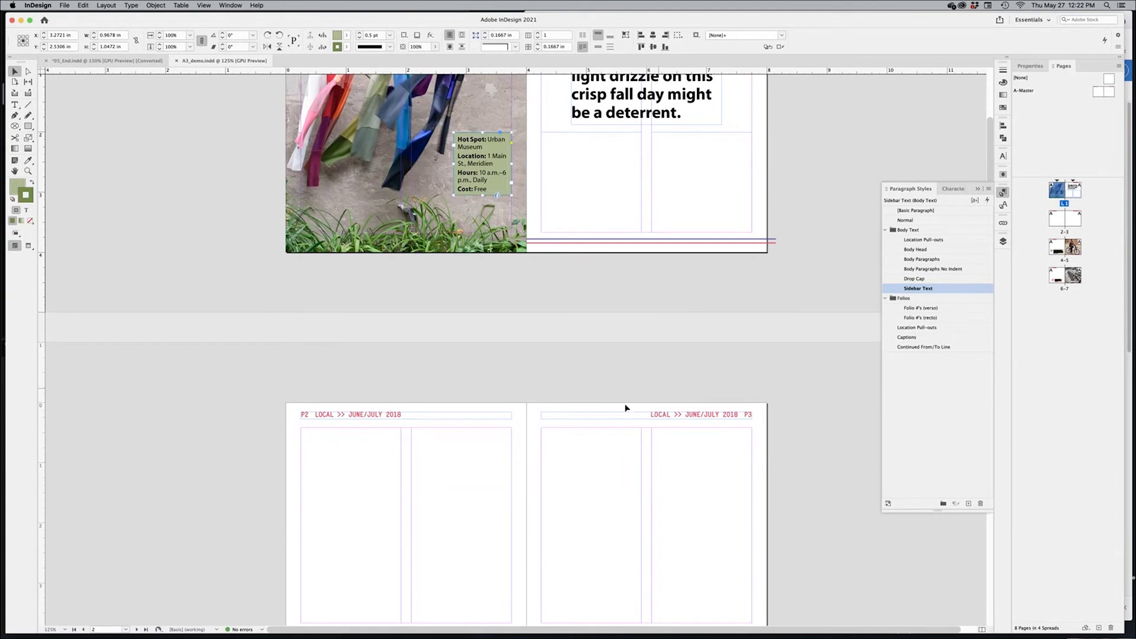
pyautogui.click(669, 415)
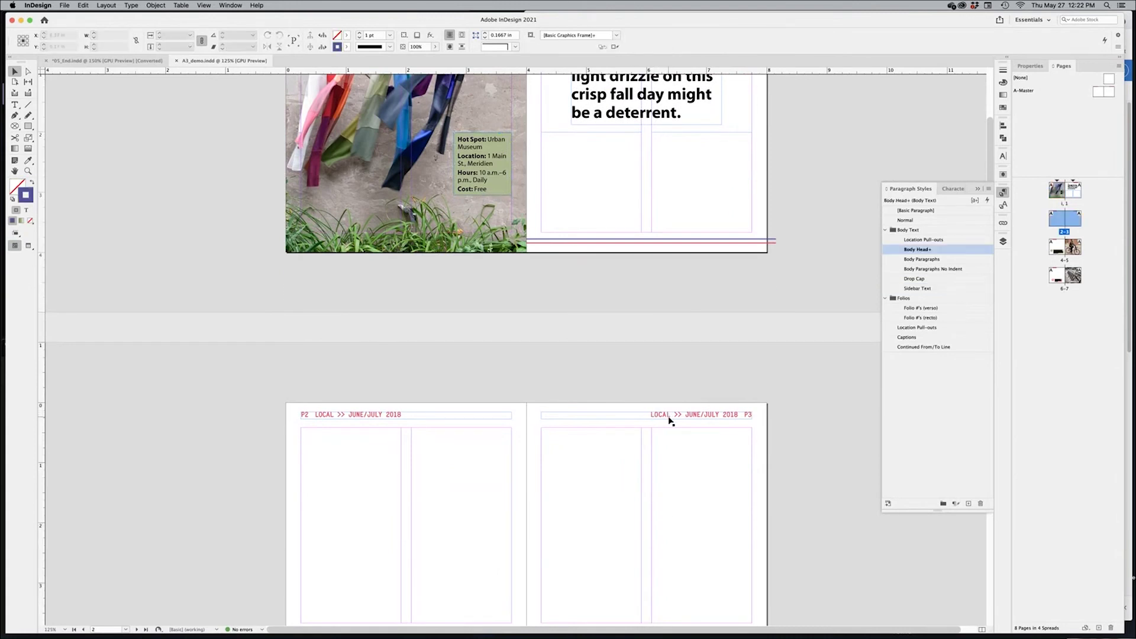
pyautogui.click(494, 415)
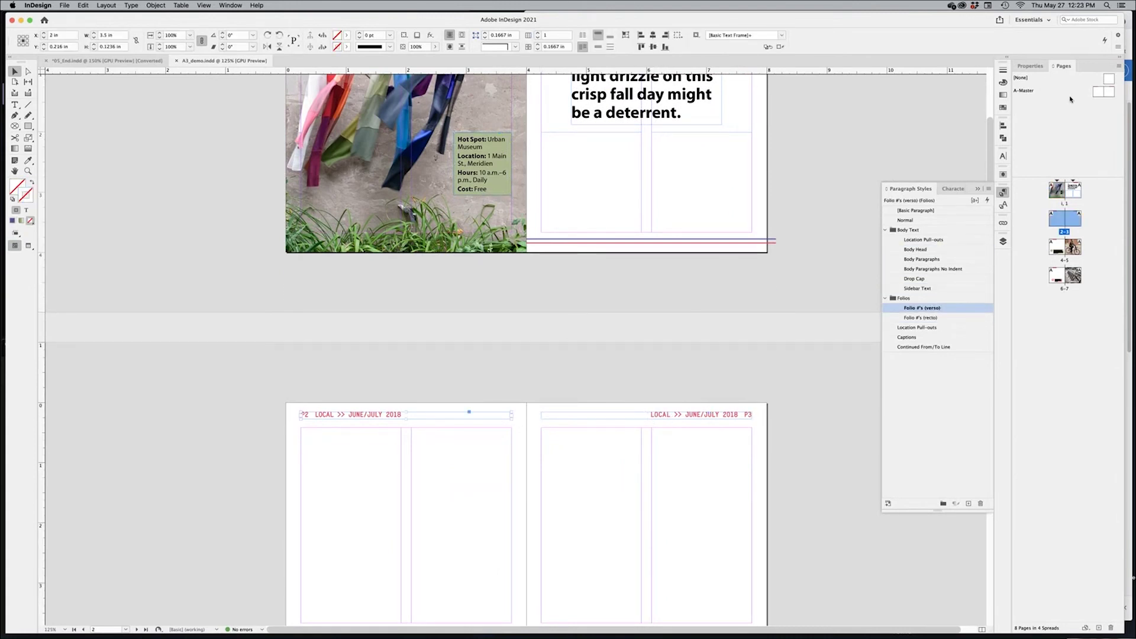
pyautogui.scroll(-3, 608, 507)
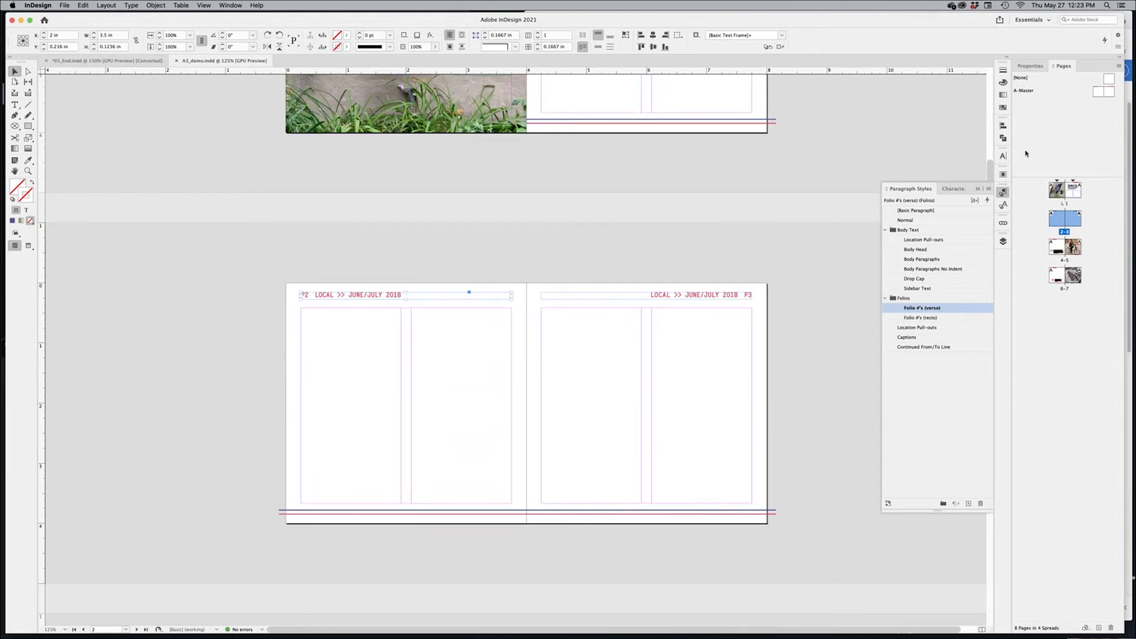
# Change the year to 2021 in both the left-page and right-page headers of A-Master
pyautogui.doubleClick(1098, 95)
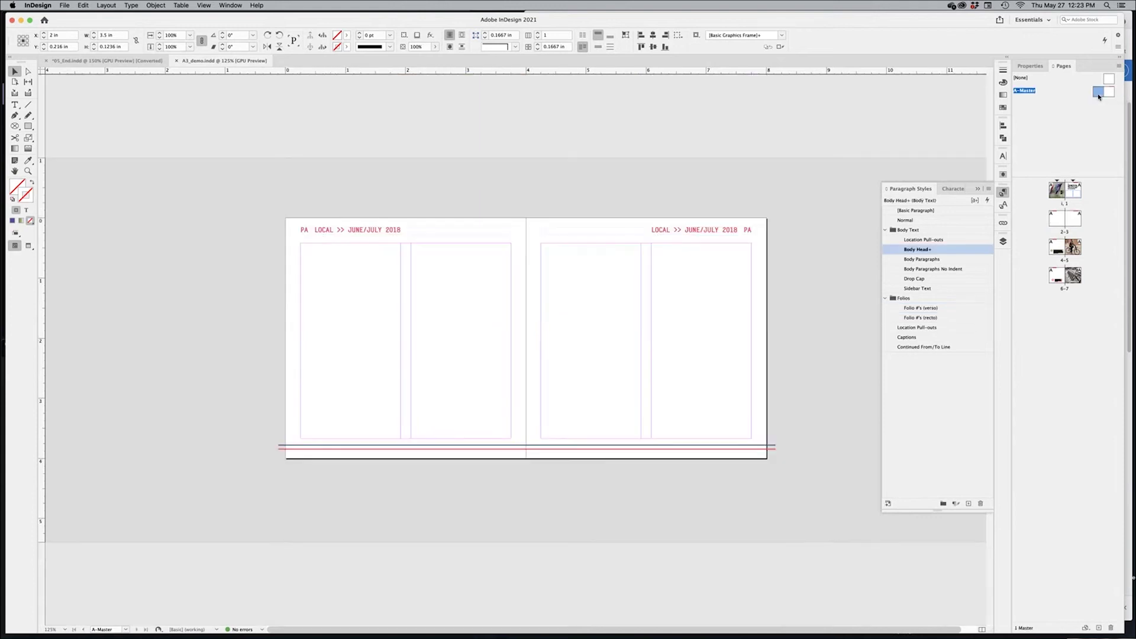
pyautogui.doubleClick(395, 230)
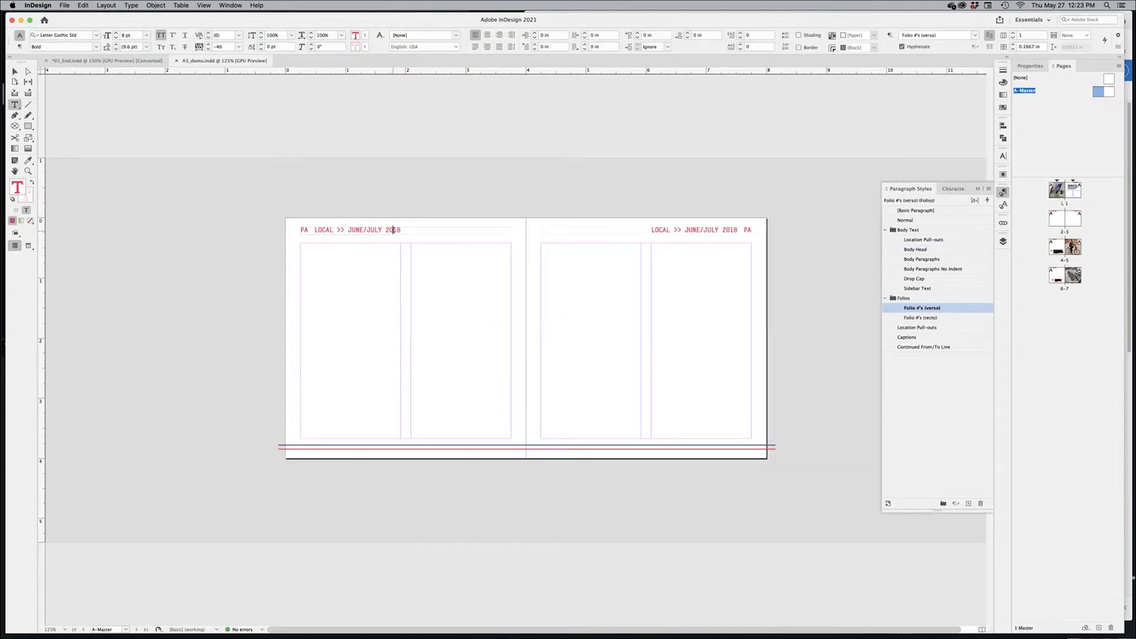
pyautogui.doubleClick(396, 230)
pyautogui.write('20')
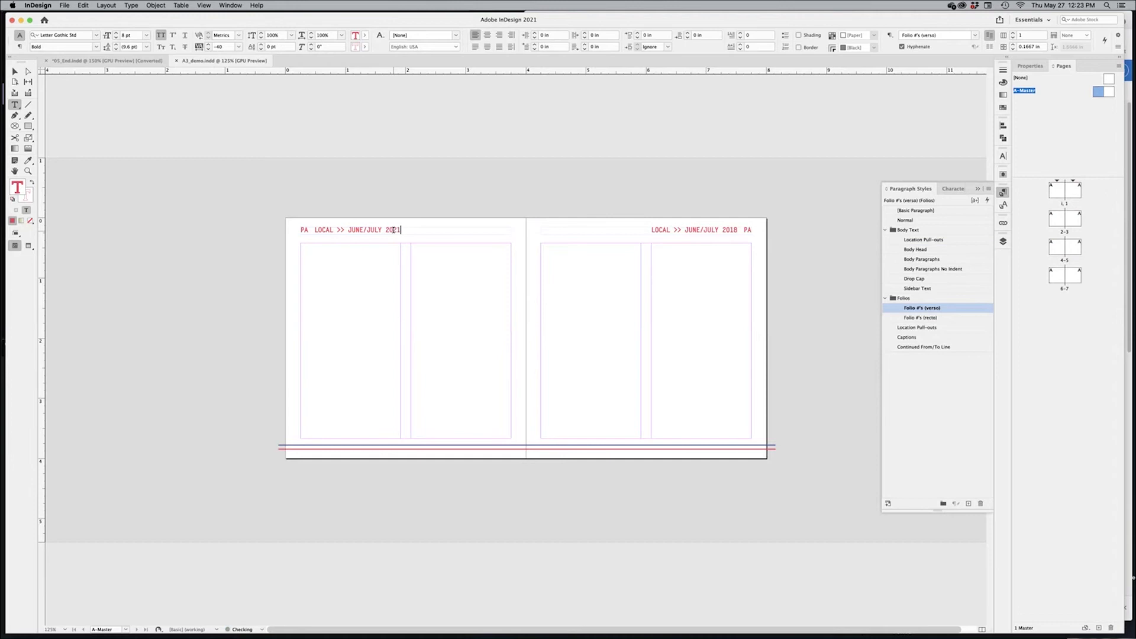
pyautogui.doubleClick(733, 230)
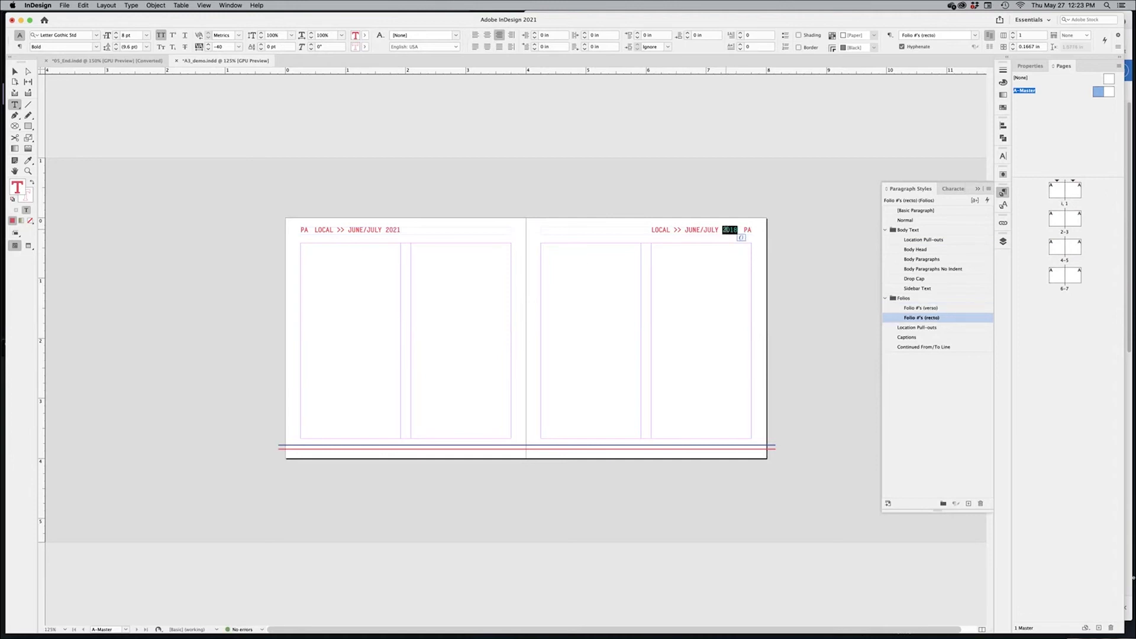
pyautogui.write('2021')
pyautogui.click(16, 73)
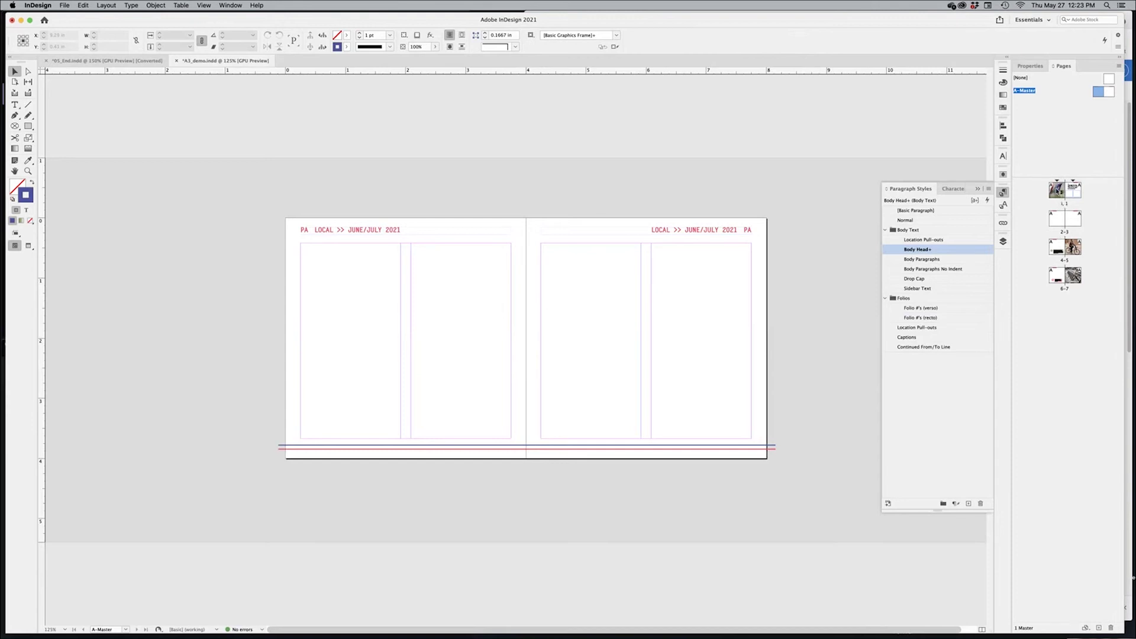
# Check the header year on the opening spread, pages 2-3 and pages 4-5 against the master change
pyautogui.doubleClick(1057, 191)
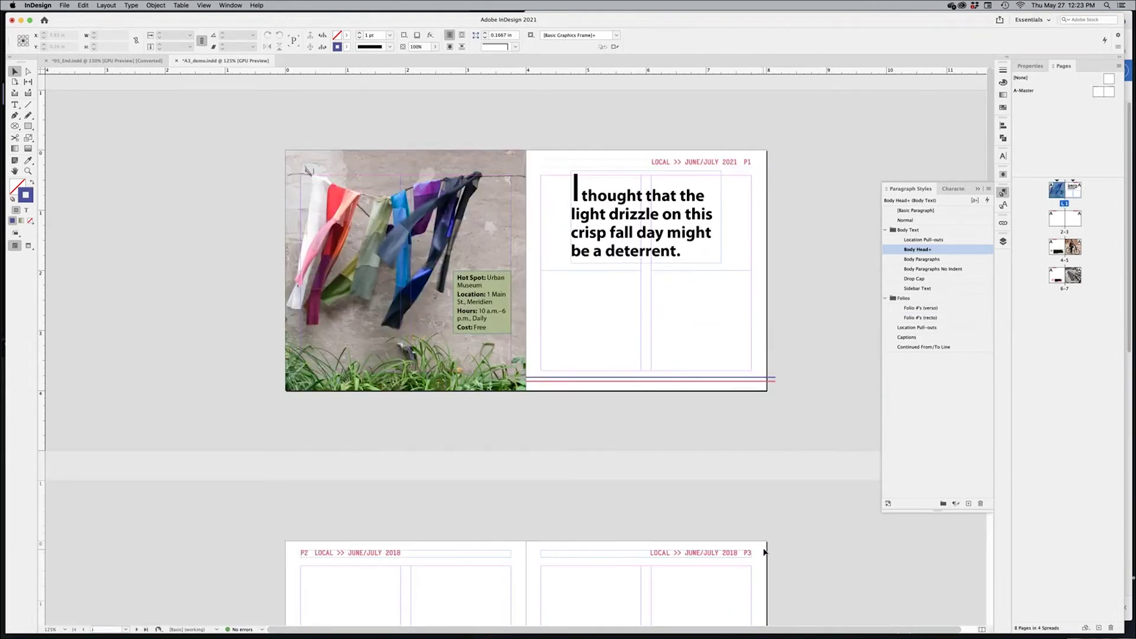
pyautogui.scroll(-5, 763, 336)
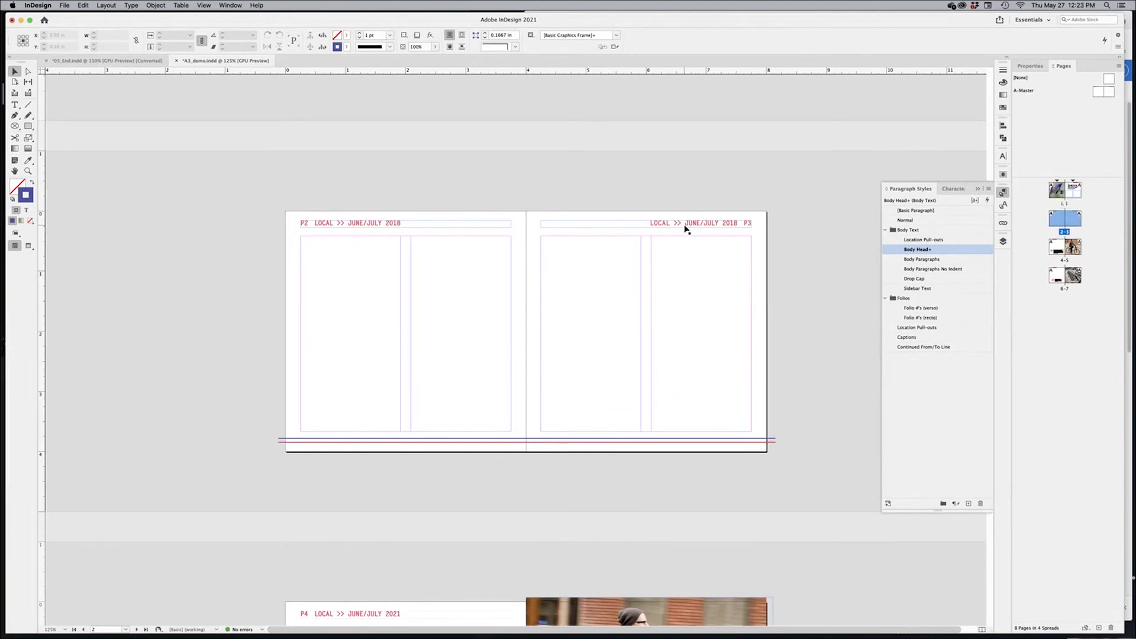
pyautogui.keyDown('shift'); pyautogui.keyDown('super'); pyautogui.click(685, 227); pyautogui.keyUp('super'); pyautogui.keyUp('shift')
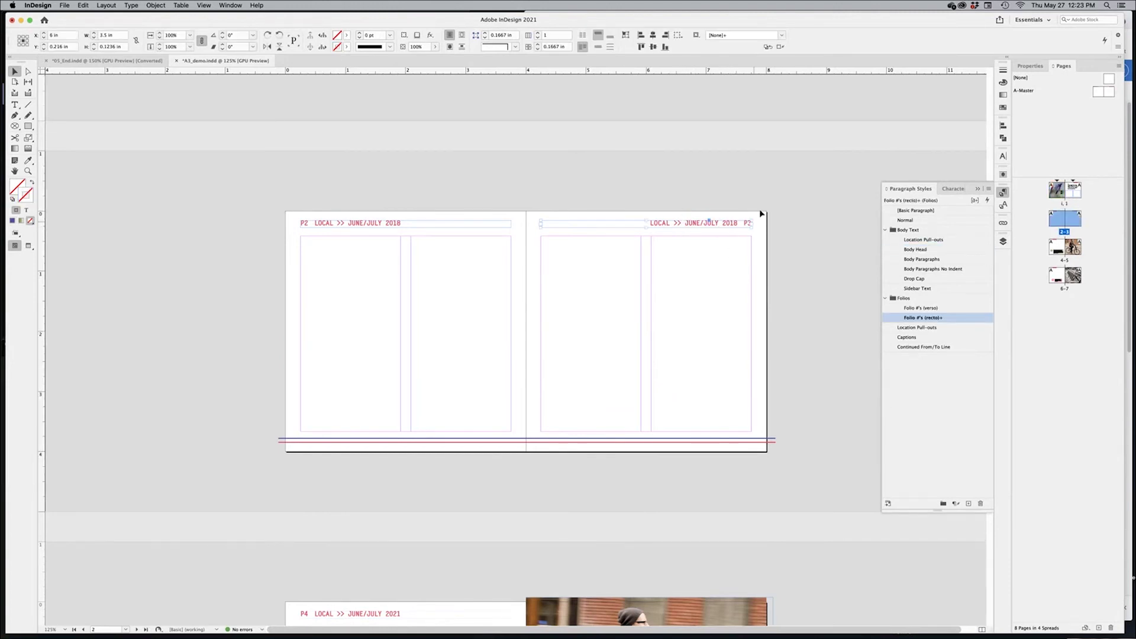
pyautogui.scroll(-5, 690, 358)
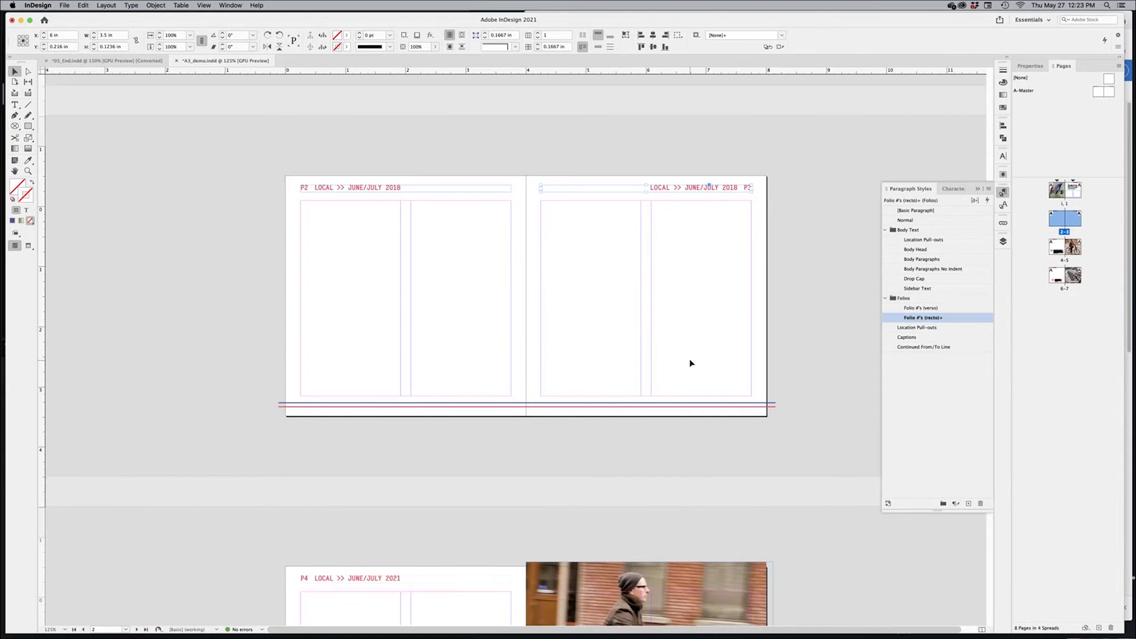
pyautogui.scroll(-1, 689, 360)
pyautogui.scroll(-10, 452, 370)
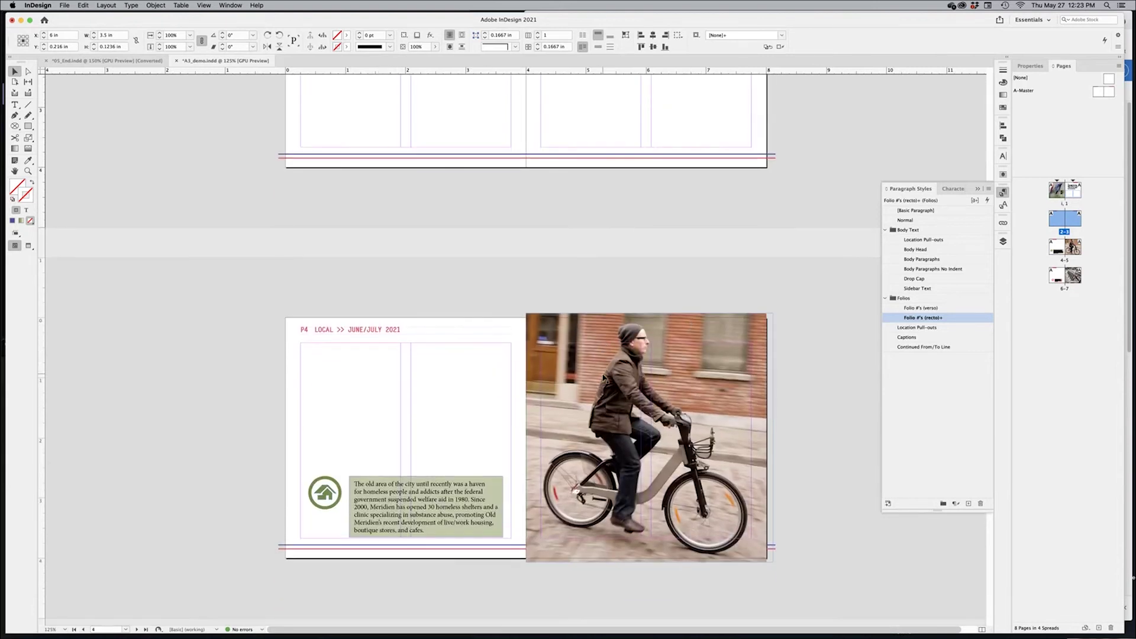
pyautogui.scroll(2, 539, 320)
pyautogui.scroll(20, 539, 319)
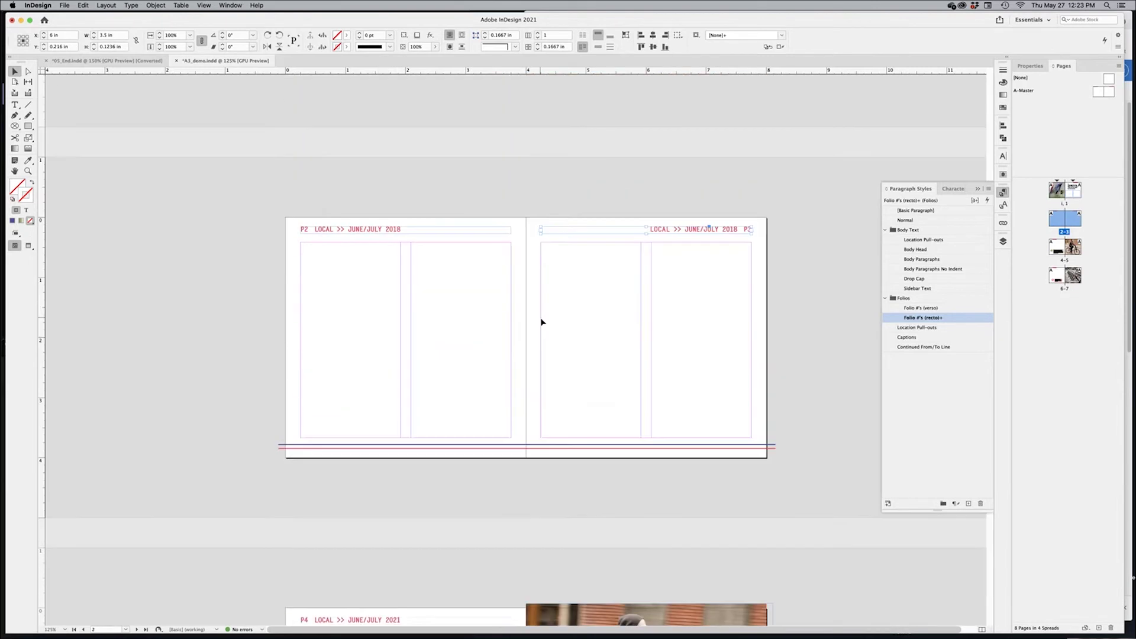
pyautogui.scroll(-4, 590, 339)
# Reapply the left and right A-Master pages to pages 2 and 3
pyautogui.click(562, 341)
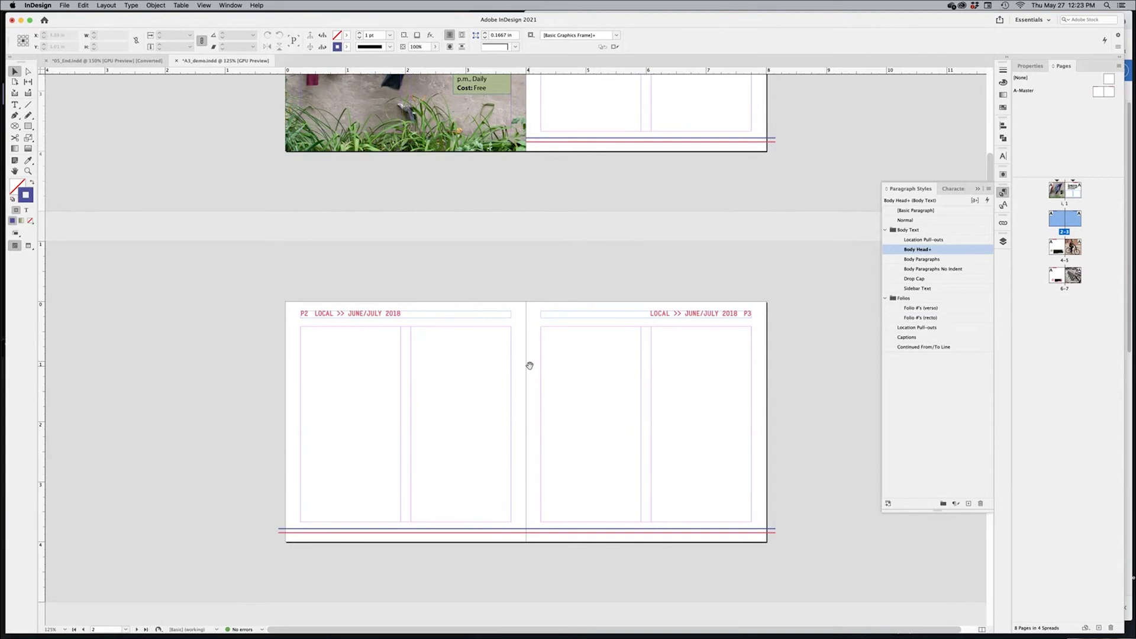
pyautogui.press('super+equal')
pyautogui.press('super+equal')
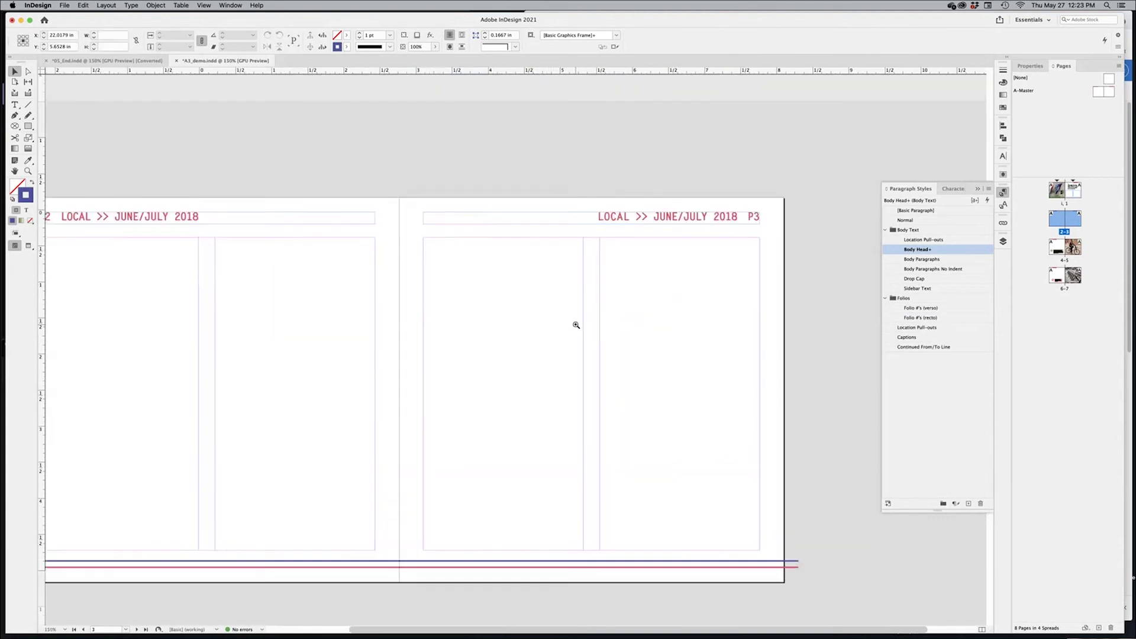
pyautogui.moveTo(576, 321); pyautogui.dragTo(654, 292)
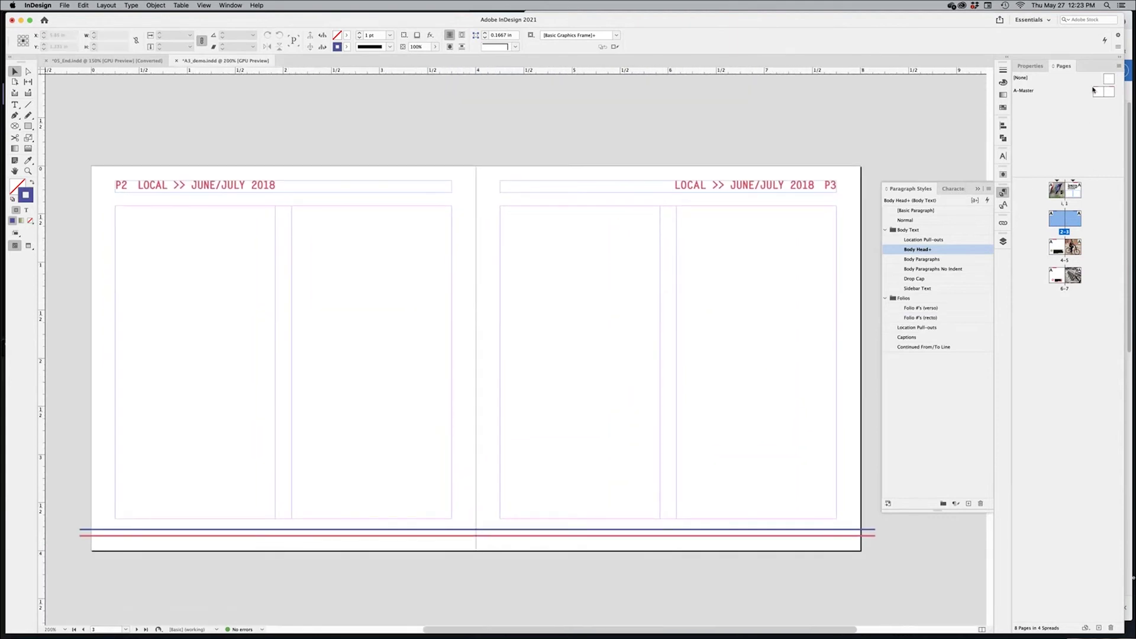
pyautogui.moveTo(1093, 90); pyautogui.dragTo(1059, 222)
pyautogui.moveTo(1110, 92); pyautogui.dragTo(1075, 223)
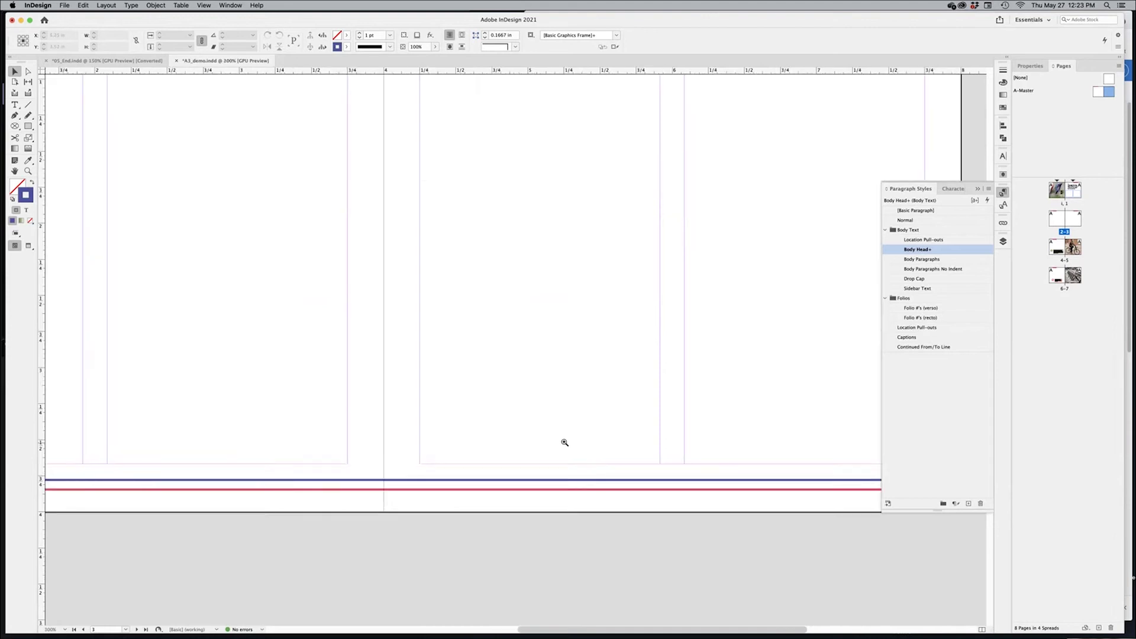
# Examine the headers and the blue and red lines along the bottom edge of the page 2-3 spread
pyautogui.keyDown('super'); pyautogui.click(563, 443); pyautogui.keyUp('super')
pyautogui.keyDown('super'); pyautogui.click(558, 436); pyautogui.keyUp('super')
pyautogui.press('super+minus')
pyautogui.press('super+minus')
pyautogui.press('super+minus')
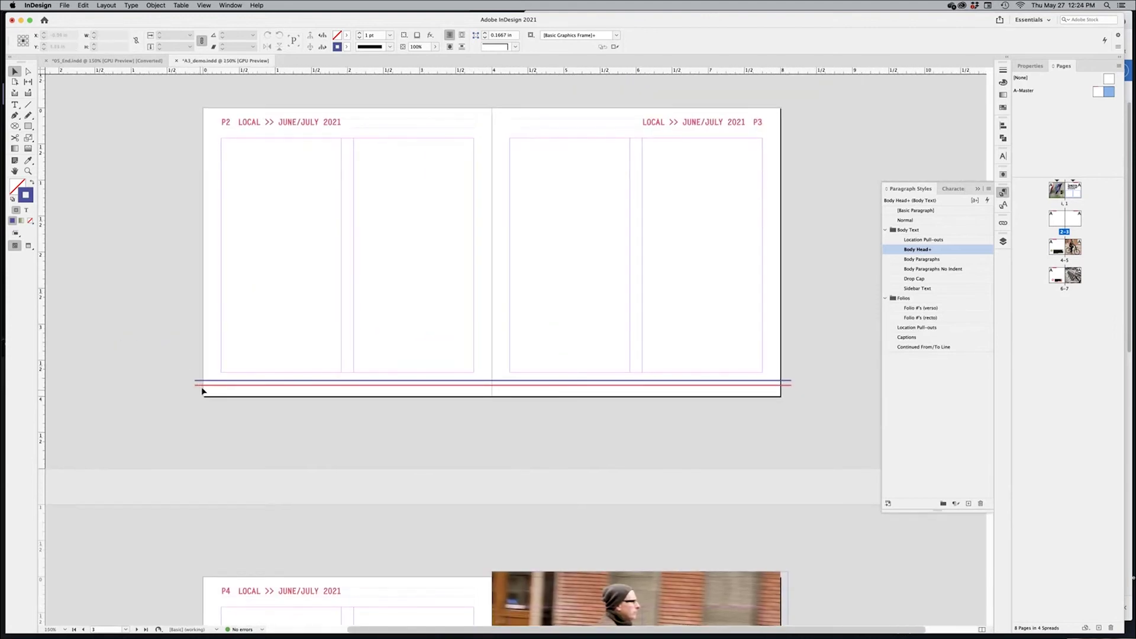
pyautogui.scroll(3, 786, 378)
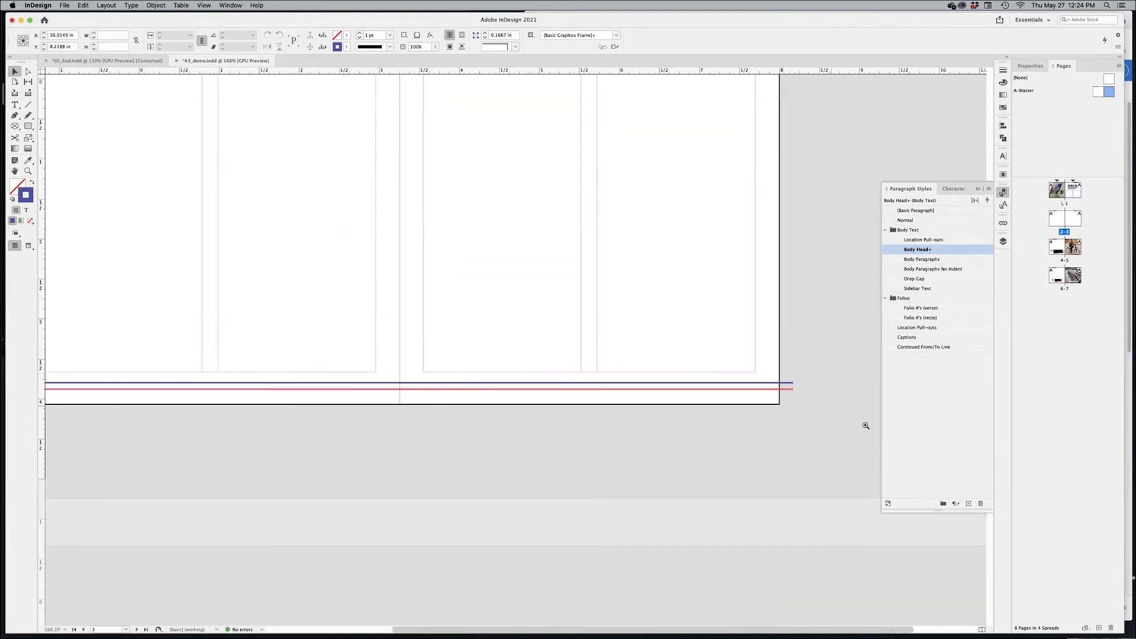
# Shift the cyclist photo on page 5 outward within its frame so it fills the outer edge
pyautogui.scroll(-2, 744, 399)
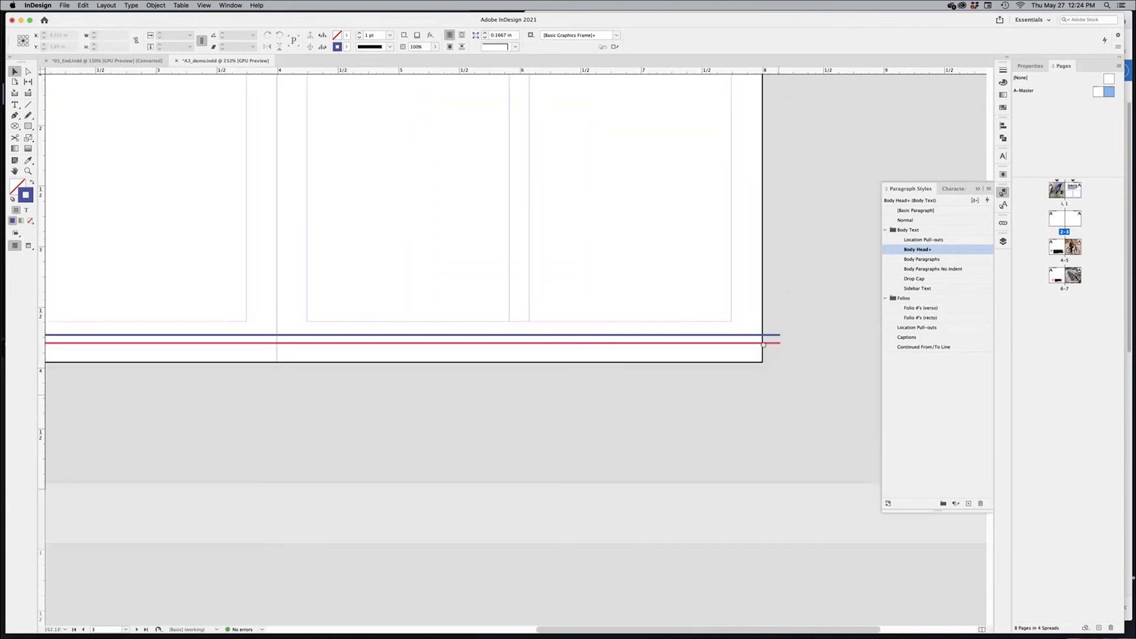
pyautogui.scroll(-2, 603, 317)
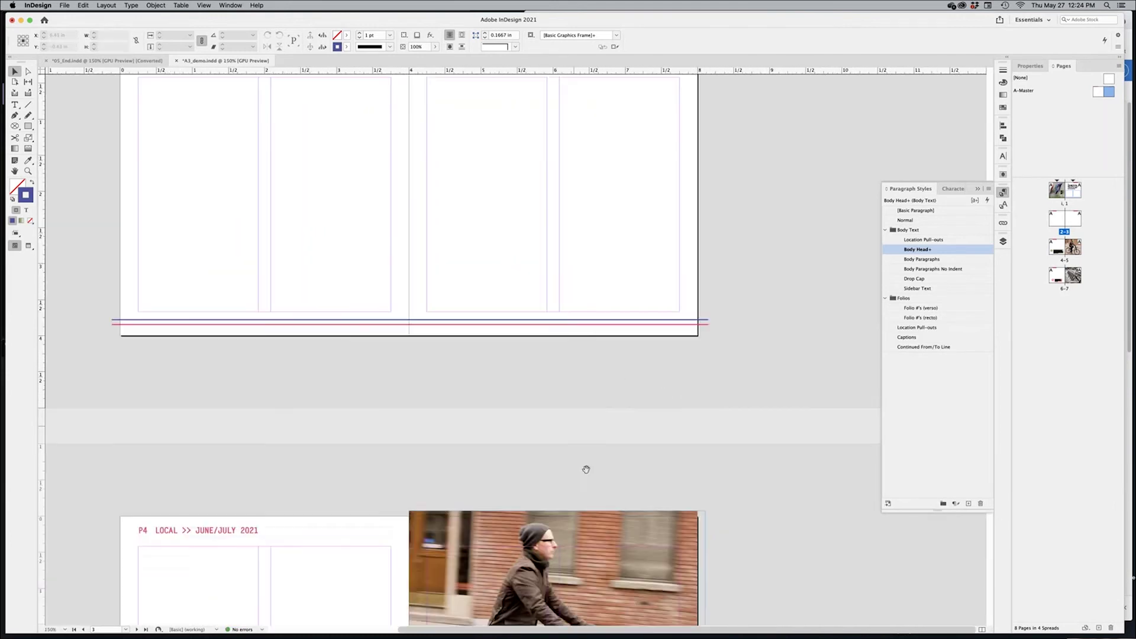
pyautogui.scroll(-5, 586, 467)
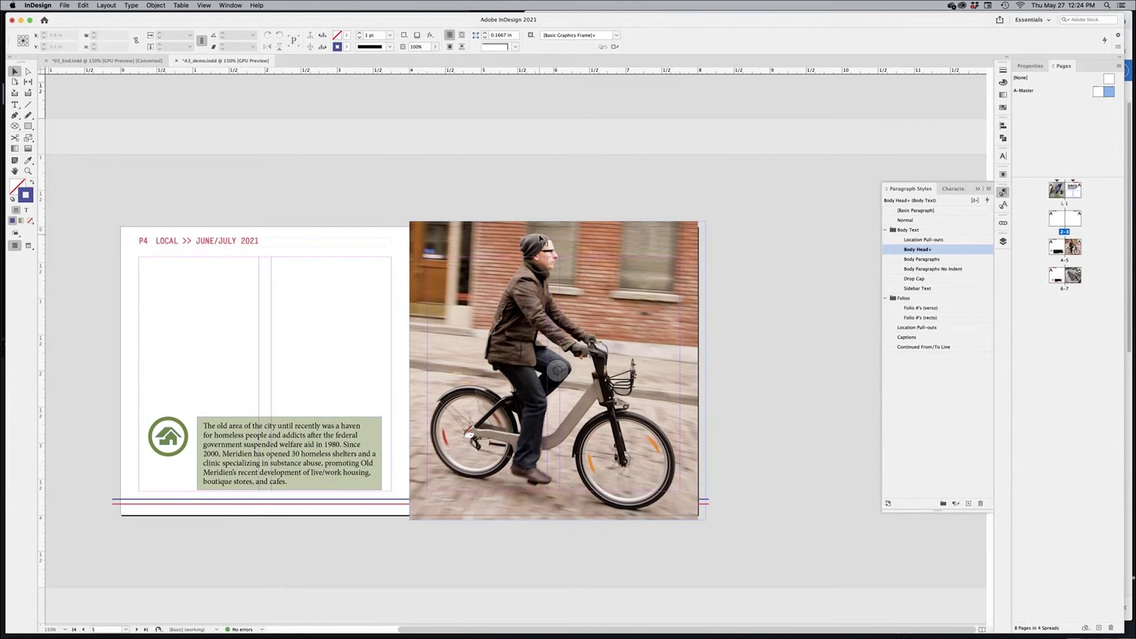
pyautogui.click(539, 237)
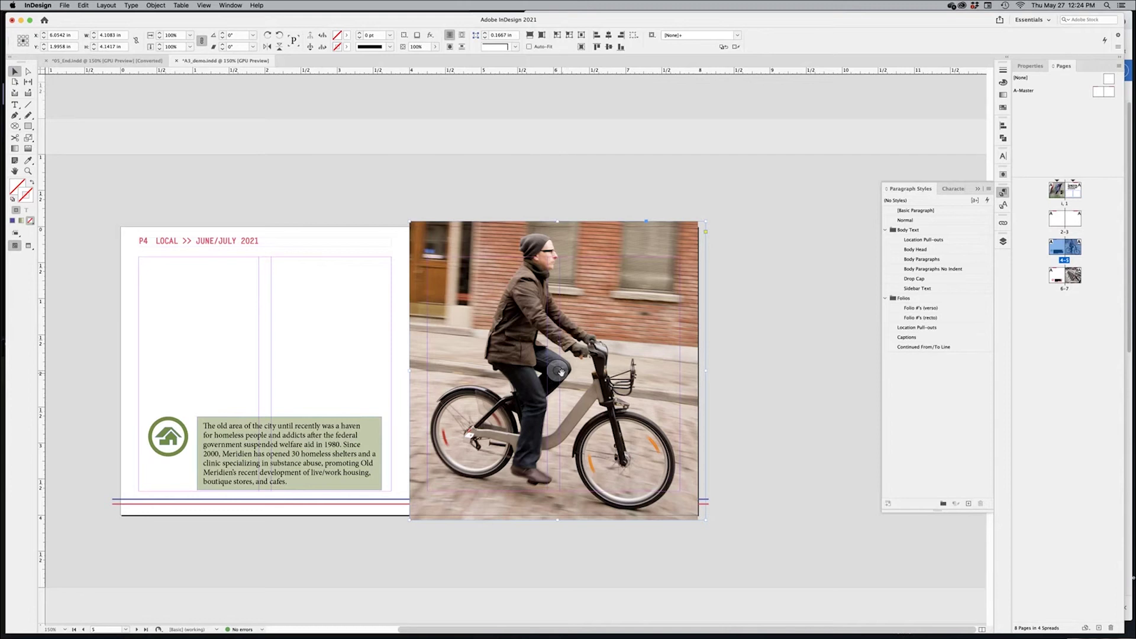
pyautogui.click(560, 371)
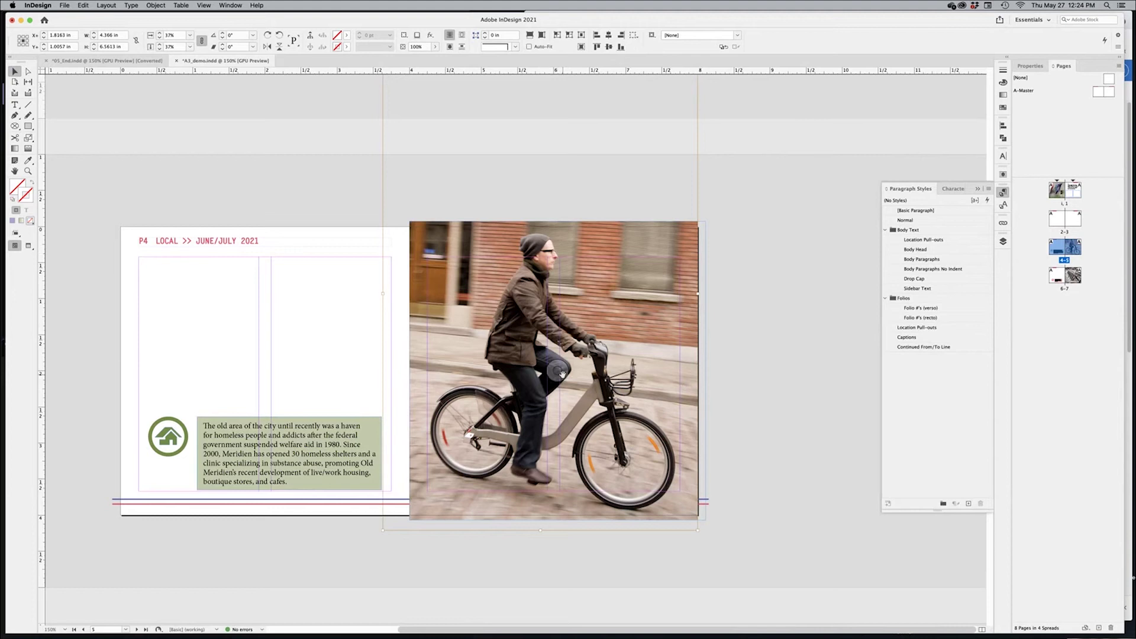
pyautogui.moveTo(562, 372); pyautogui.dragTo(574, 378)
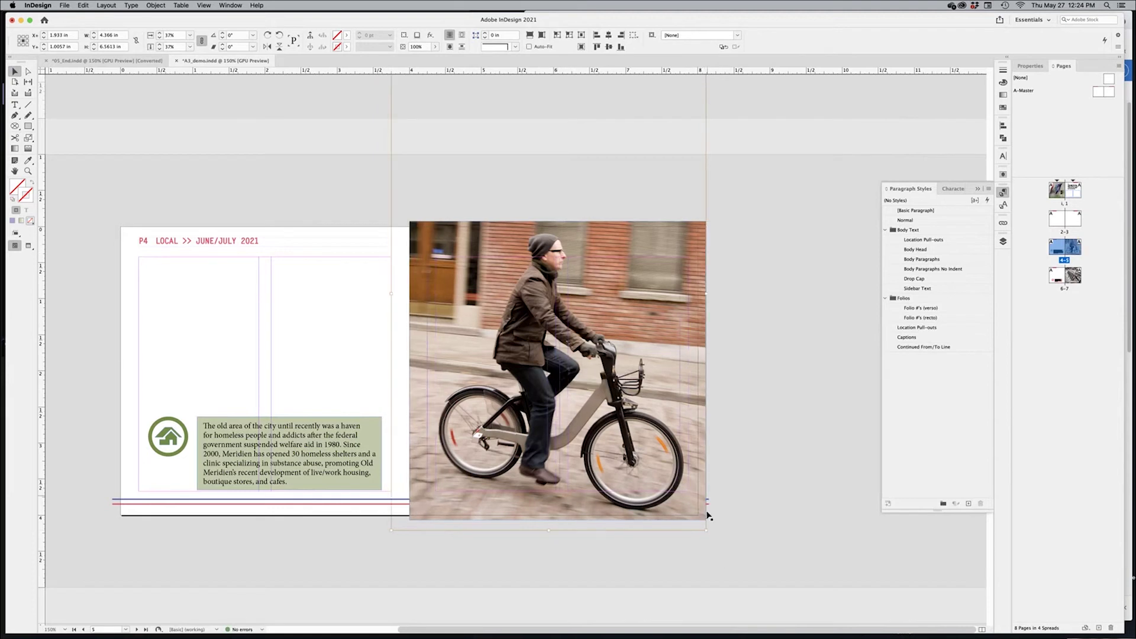
pyautogui.click(718, 438)
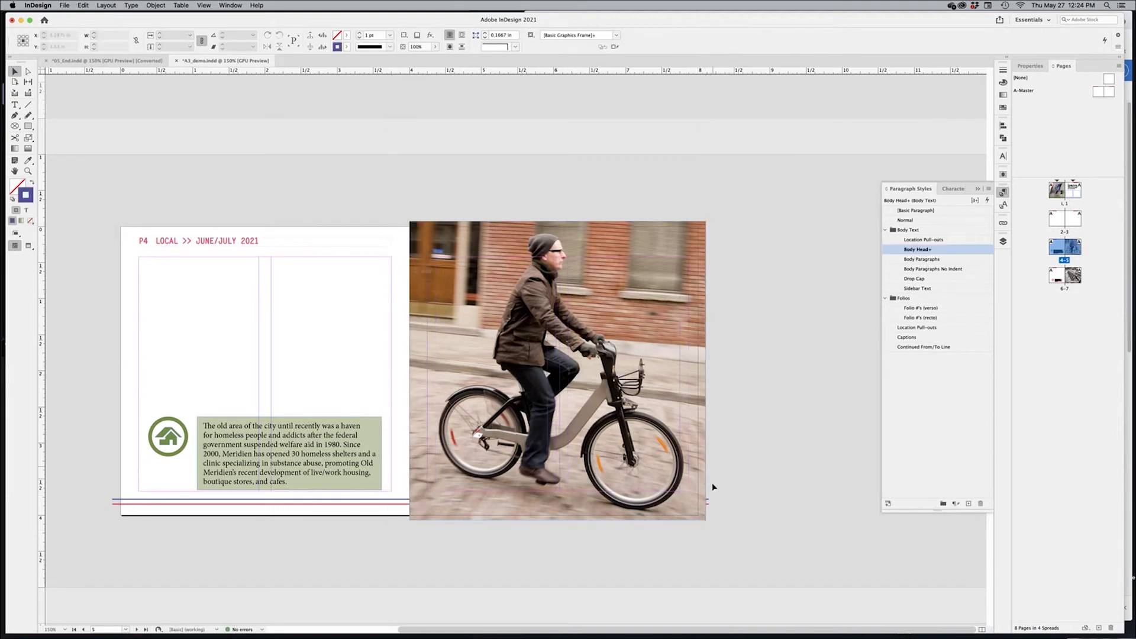
# Compare the page 4-5 spread in preview and normal view, examining where the photo and lines are trimmed
pyautogui.press('w')
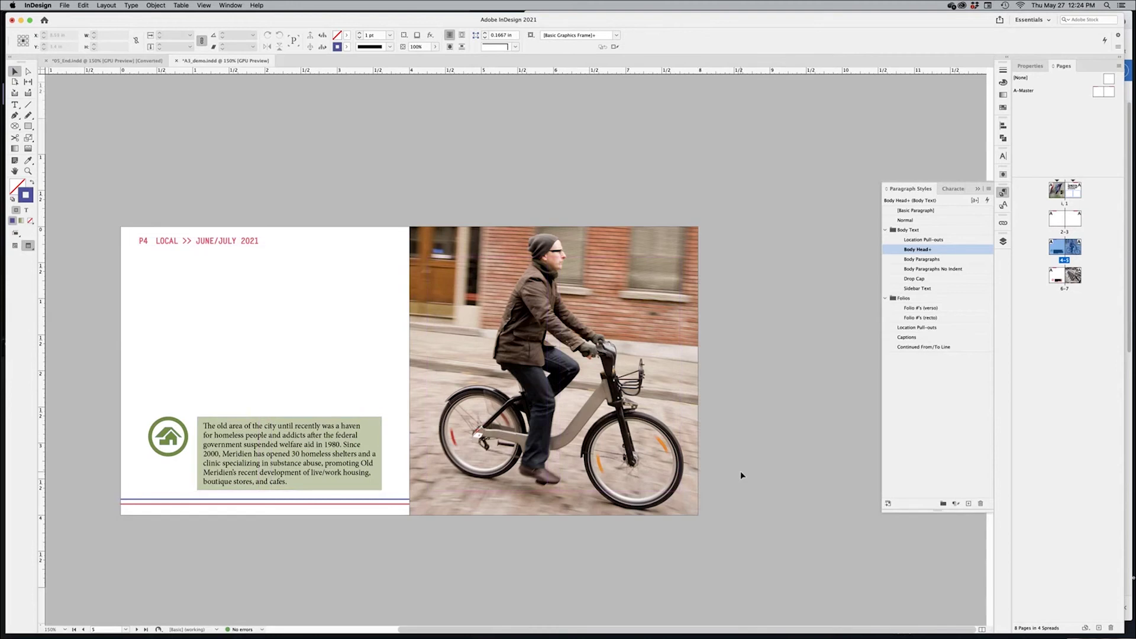
pyautogui.press('w')
pyautogui.press('w')
pyautogui.press('w')
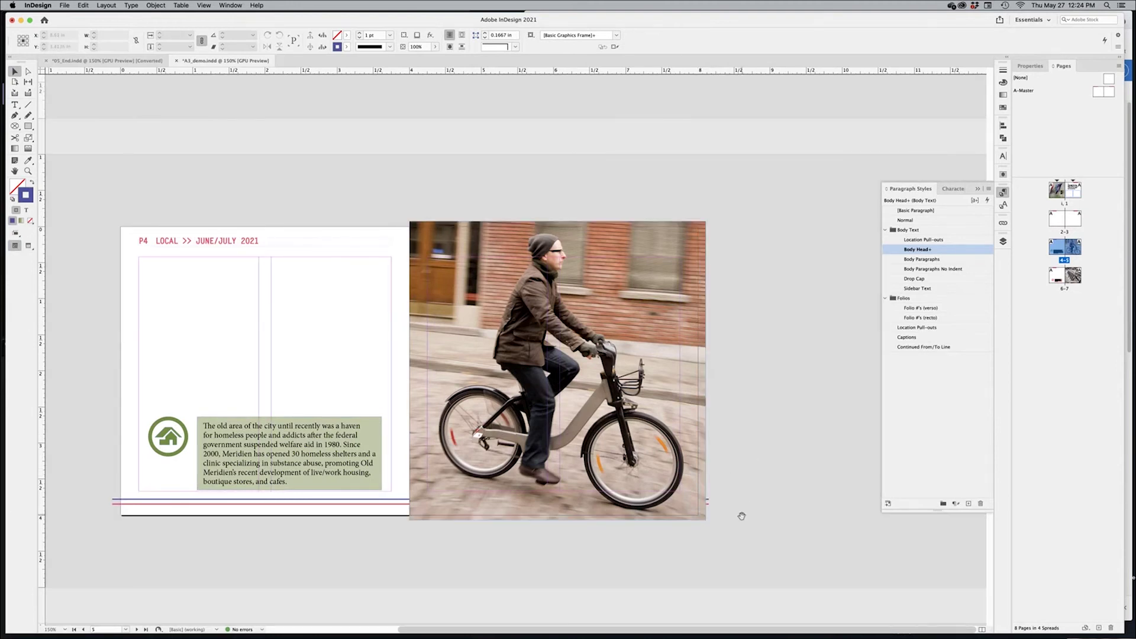
pyautogui.moveTo(742, 516); pyautogui.dragTo(742, 504)
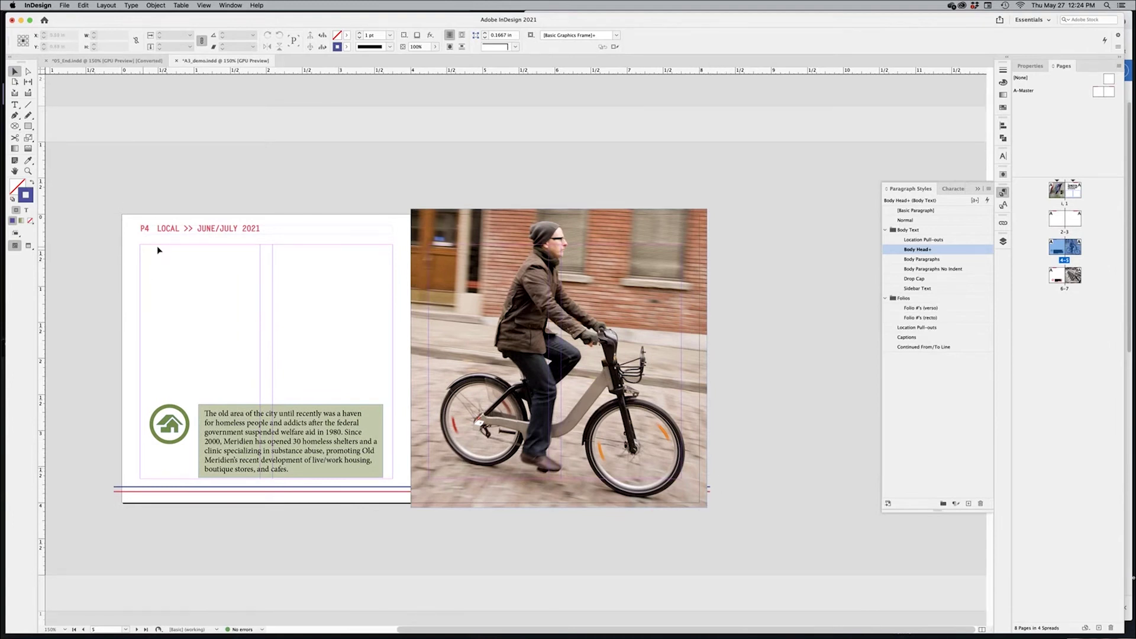
pyautogui.moveTo(144, 246); pyautogui.dragTo(283, 276)
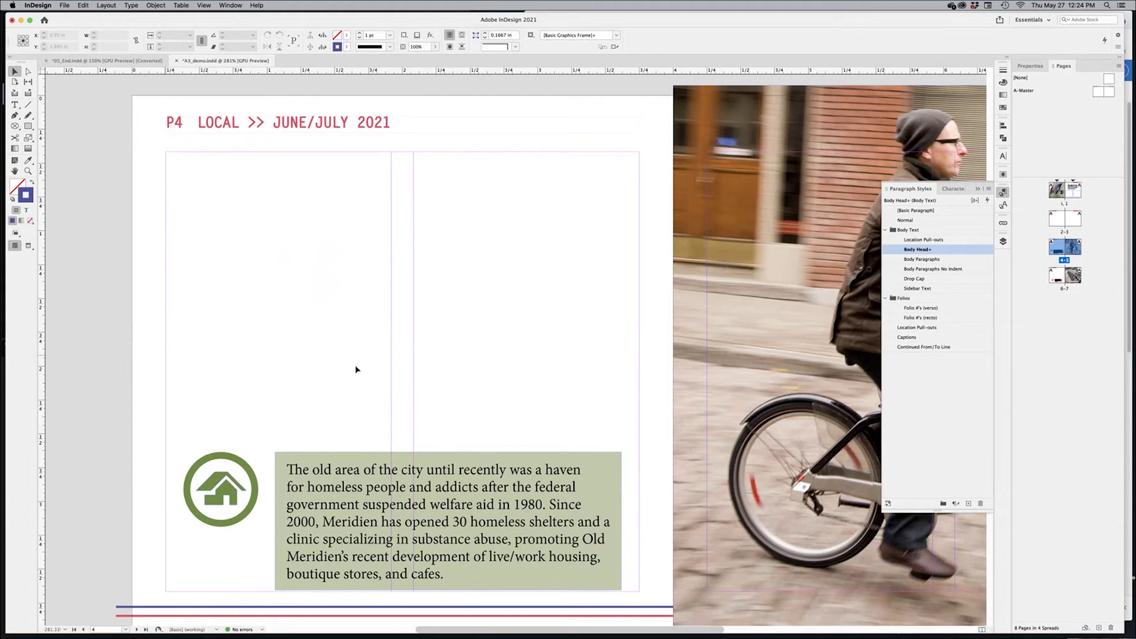
pyautogui.press('super+minus')
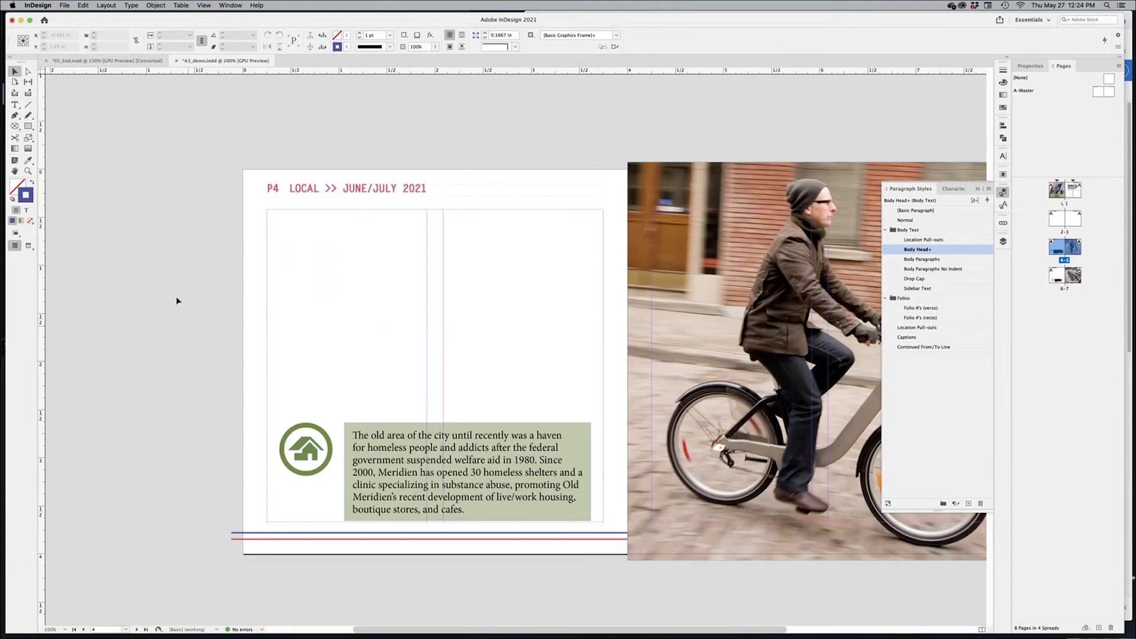
# Set the document bleed to 0.125 in on all sides in Document Setup
pyautogui.click(66, 6)
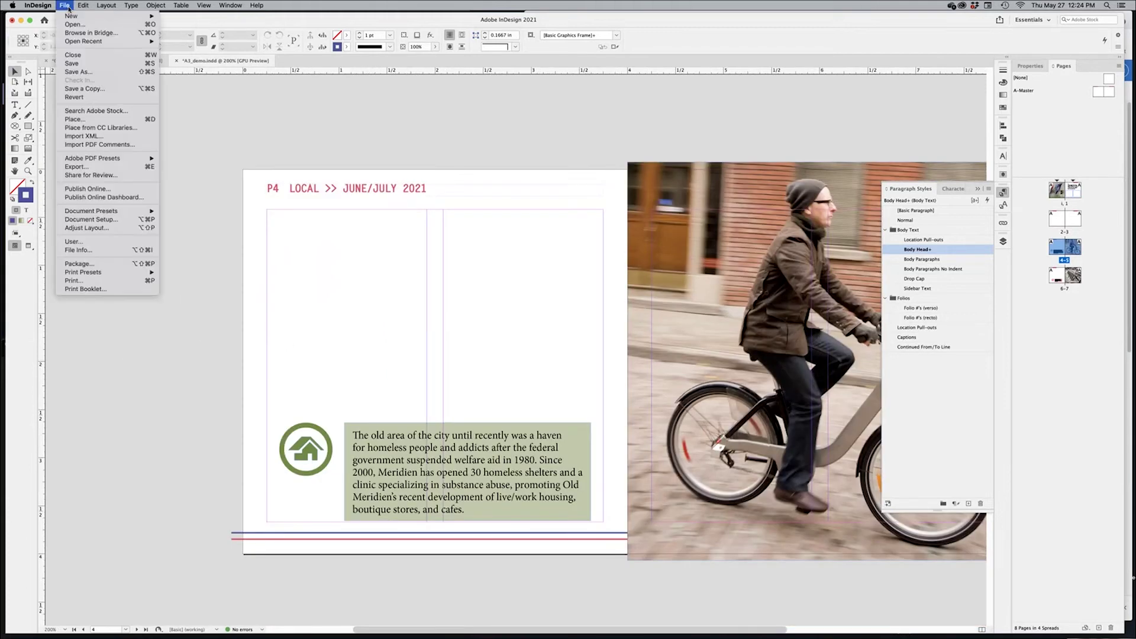
pyautogui.click(109, 220)
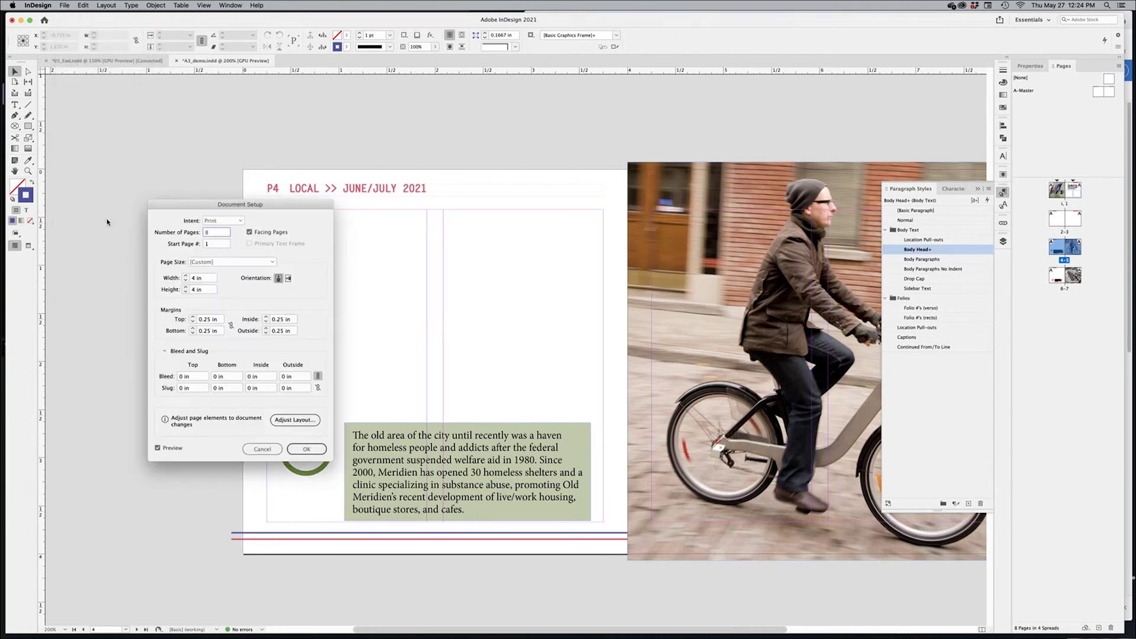
pyautogui.moveTo(248, 204); pyautogui.dragTo(520, 131)
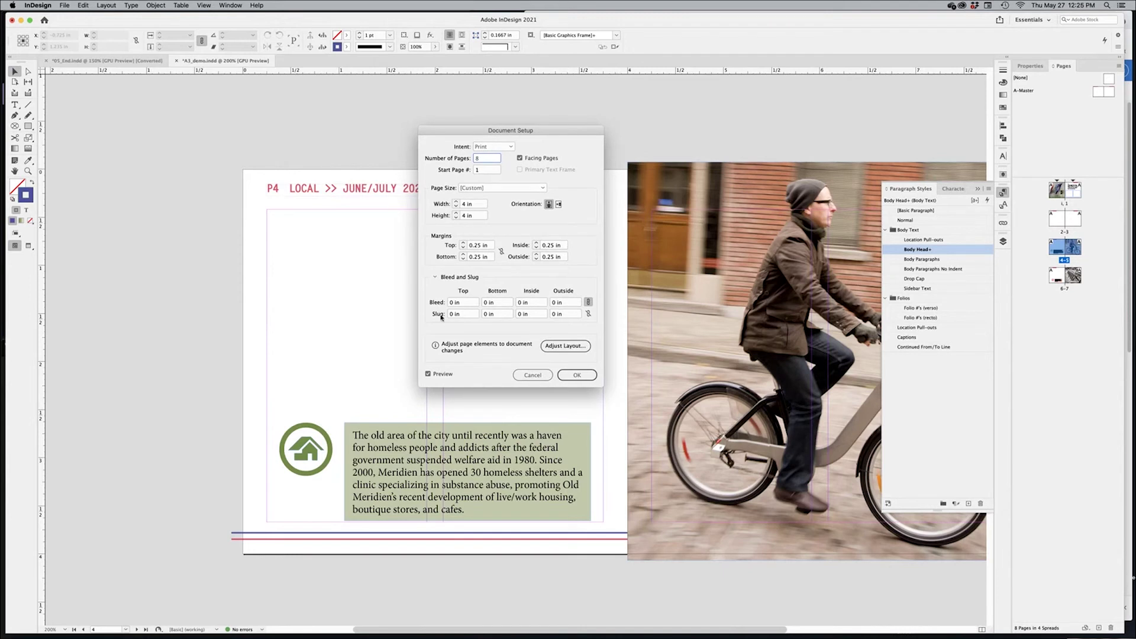
pyautogui.click(467, 302)
pyautogui.press('Up')
pyautogui.press('Up')
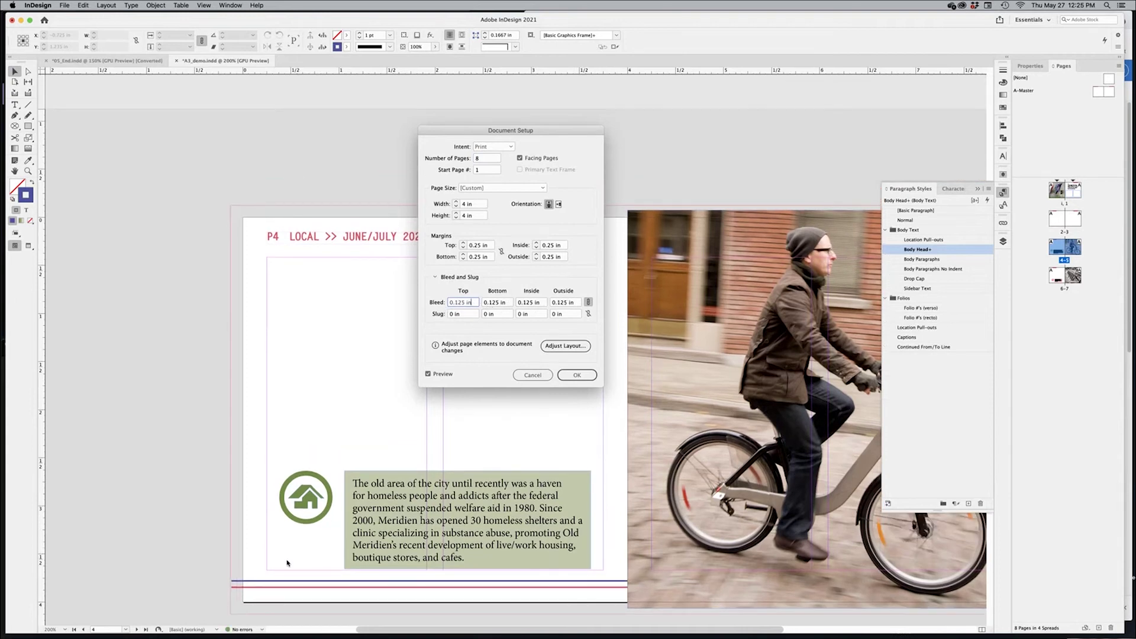
pyautogui.click(577, 374)
# Examine how the cyclist photo's edges on page 5 line up with the bleed guides
pyautogui.hscroll(5, 562, 134)
pyautogui.scroll(-3, 562, 134)
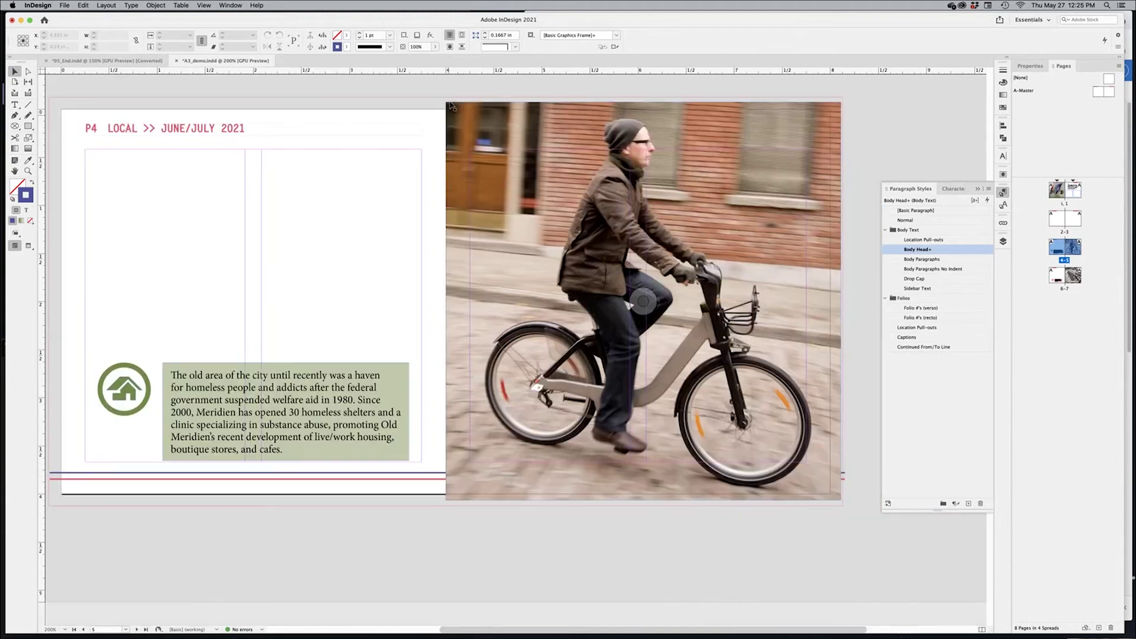
pyautogui.hscroll(3, 728, 507)
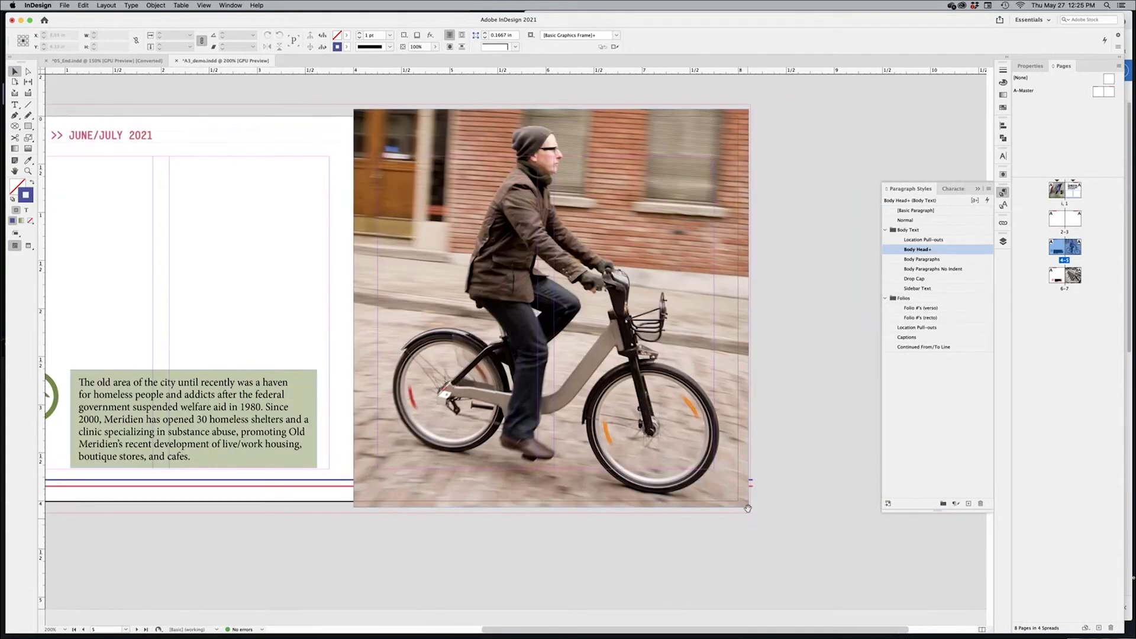
pyautogui.hscroll(-3, 685, 539)
pyautogui.scroll(1, 685, 539)
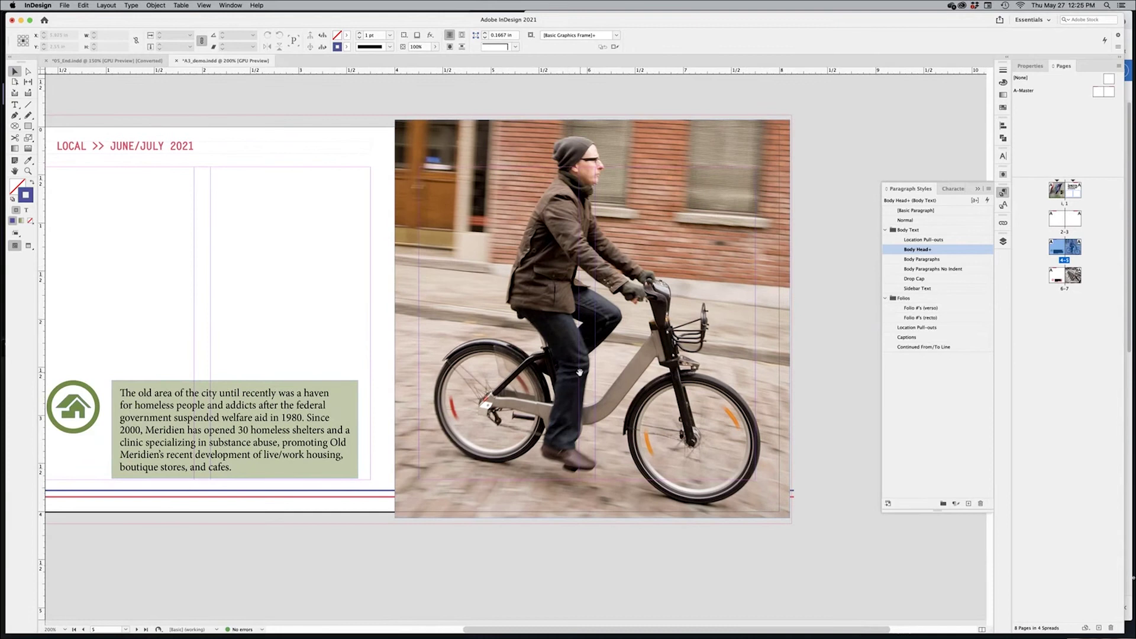
pyautogui.hscroll(-5, 559, 293)
pyautogui.hscroll(2, 651, 313)
pyautogui.hscroll(-2, 729, 335)
pyautogui.scroll(-1, 729, 336)
pyautogui.hscroll(6, 729, 336)
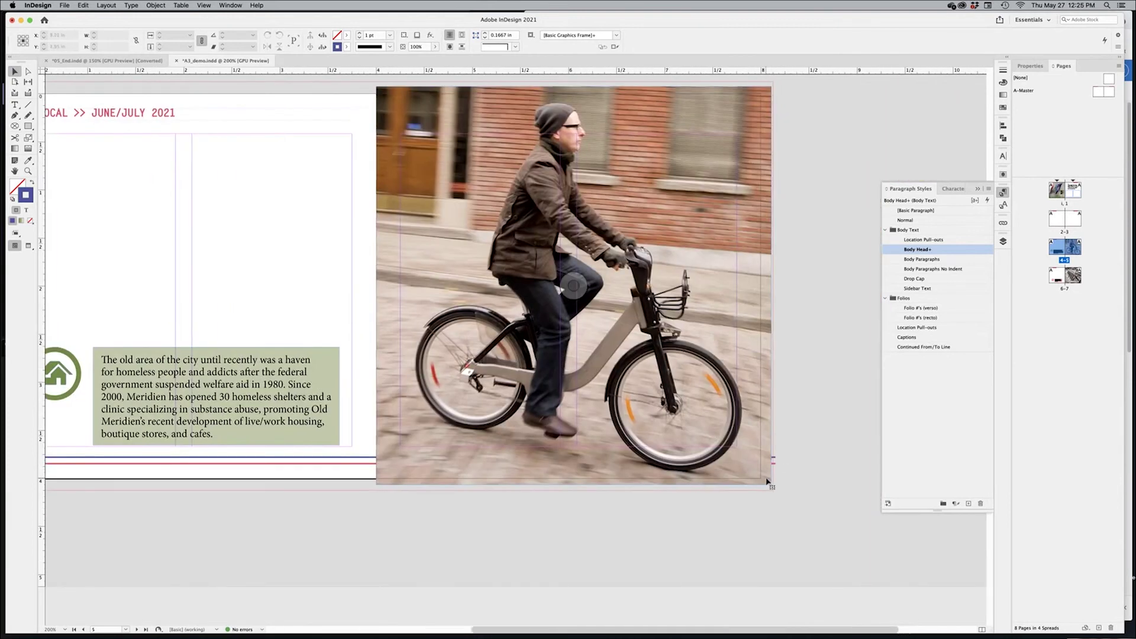
# Extend the cyclist photo's frame on page 5 to the upper and lower bleed guides, making it 4.25 in tall
pyautogui.click(771, 484)
pyautogui.moveTo(772, 484); pyautogui.dragTo(773, 490)
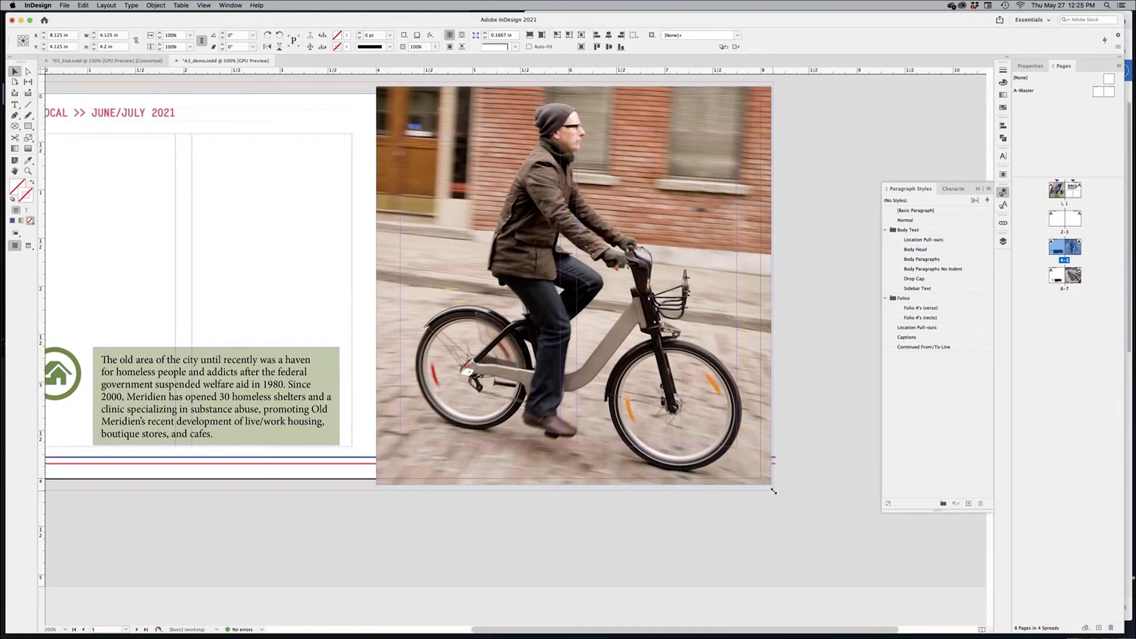
pyautogui.scroll(3, 794, 393)
pyautogui.moveTo(586, 179); pyautogui.dragTo(586, 175)
pyautogui.scroll(-2, 759, 379)
pyautogui.hscroll(1, 759, 379)
pyautogui.scroll(-1, 759, 379)
pyautogui.hscroll(1, 759, 380)
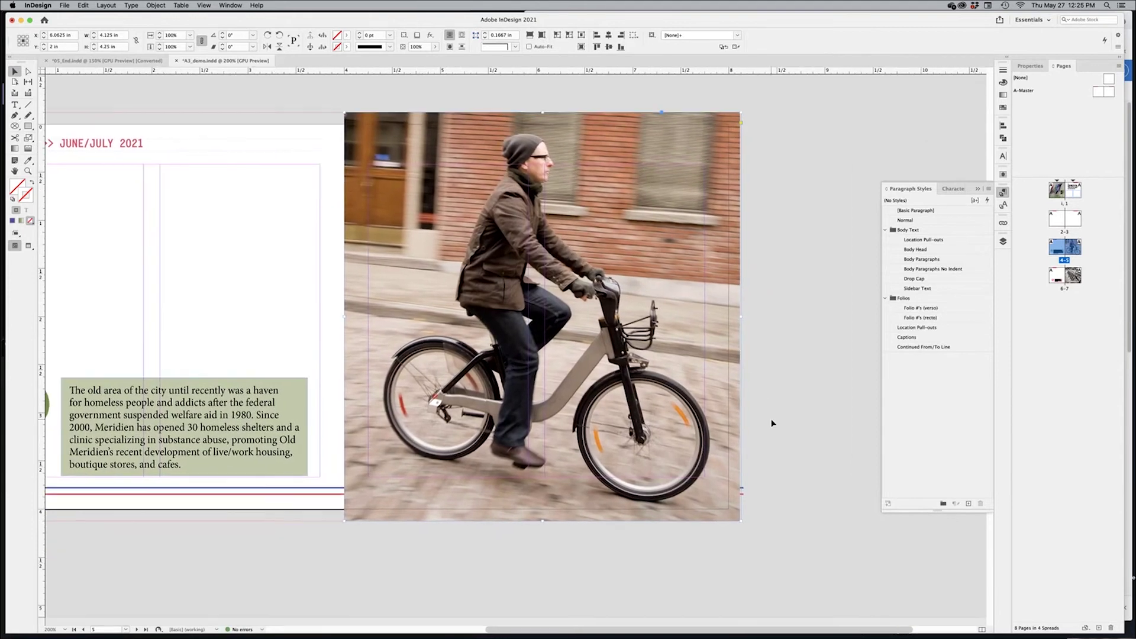
pyautogui.click(778, 425)
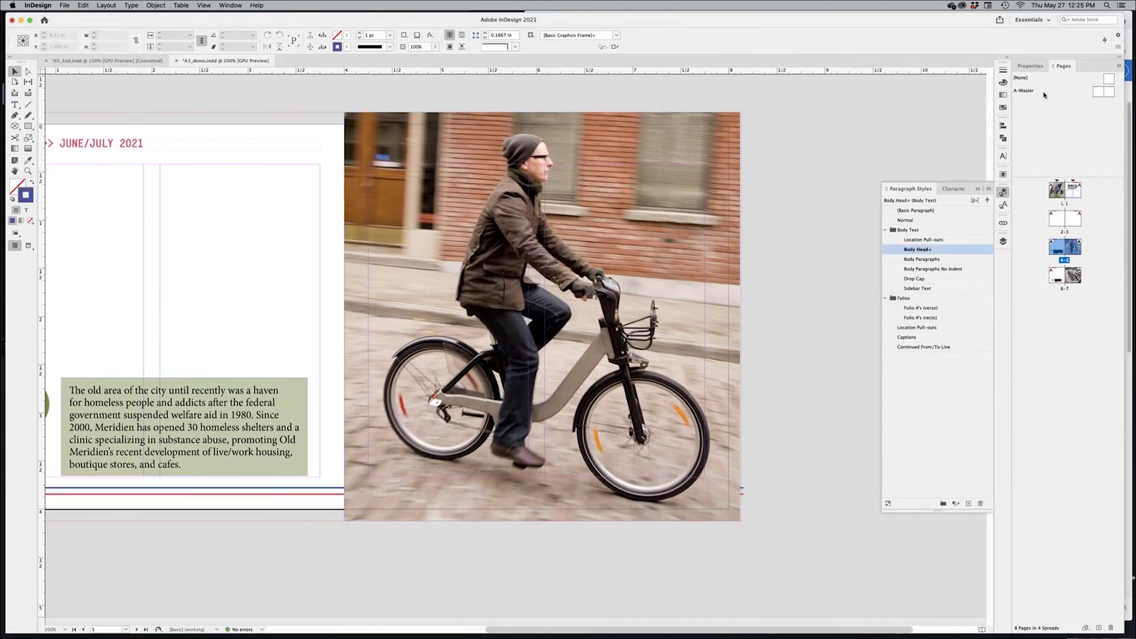
# Check the A-Master lines and the page 7 bicycle photo's edges against the bleed guides
pyautogui.doubleClick(1105, 93)
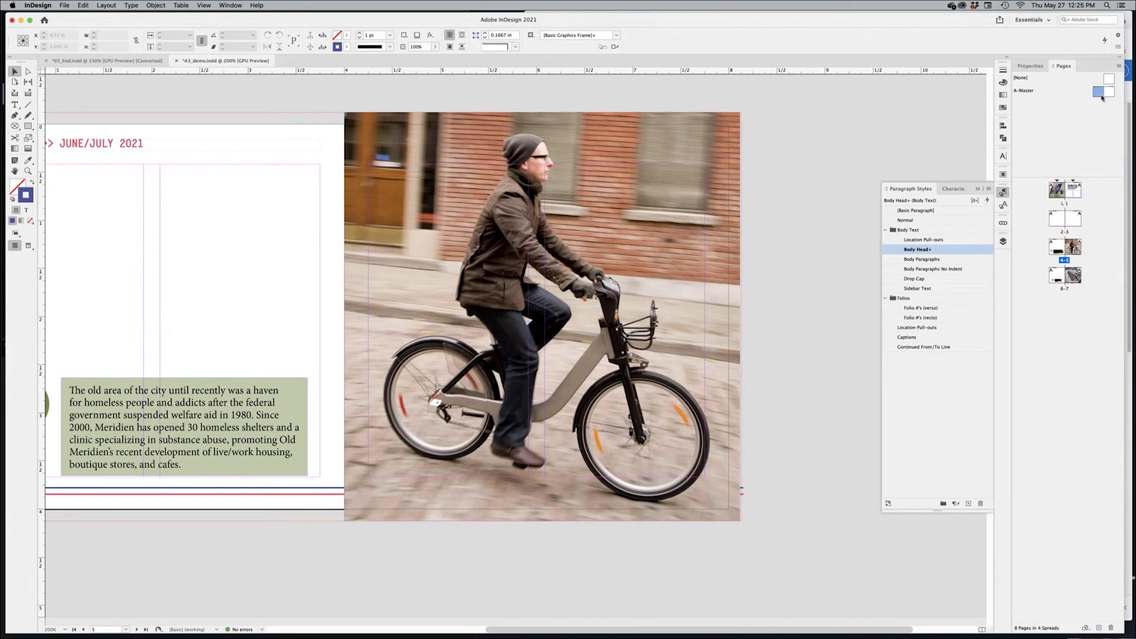
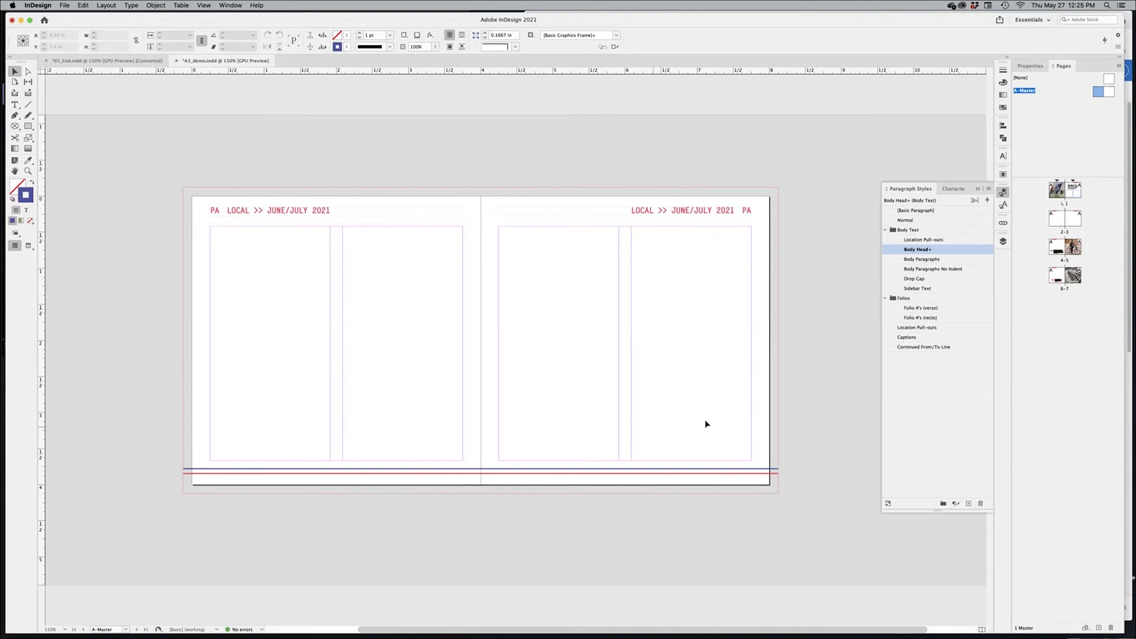
pyautogui.doubleClick(1057, 278)
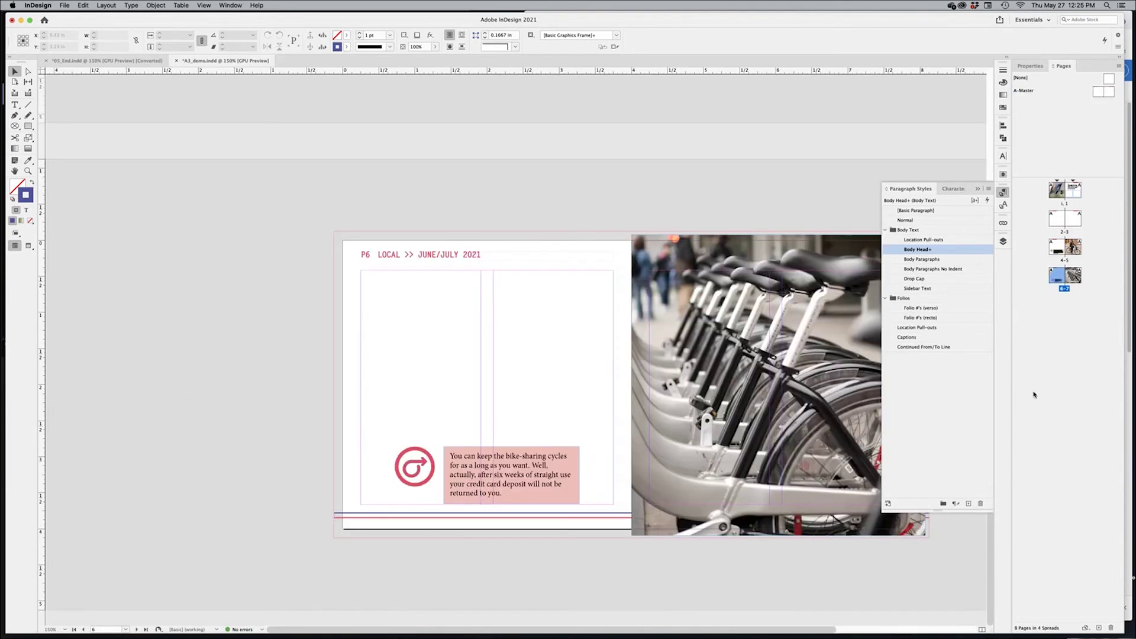
pyautogui.hscroll(5, 725, 414)
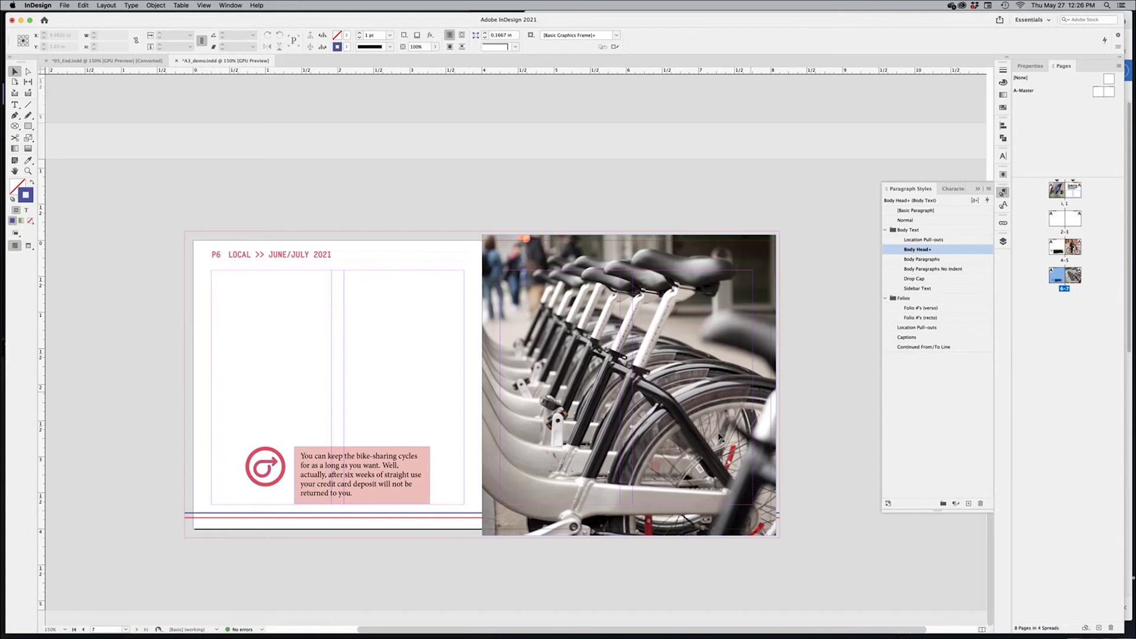
pyautogui.scroll(10, 764, 505)
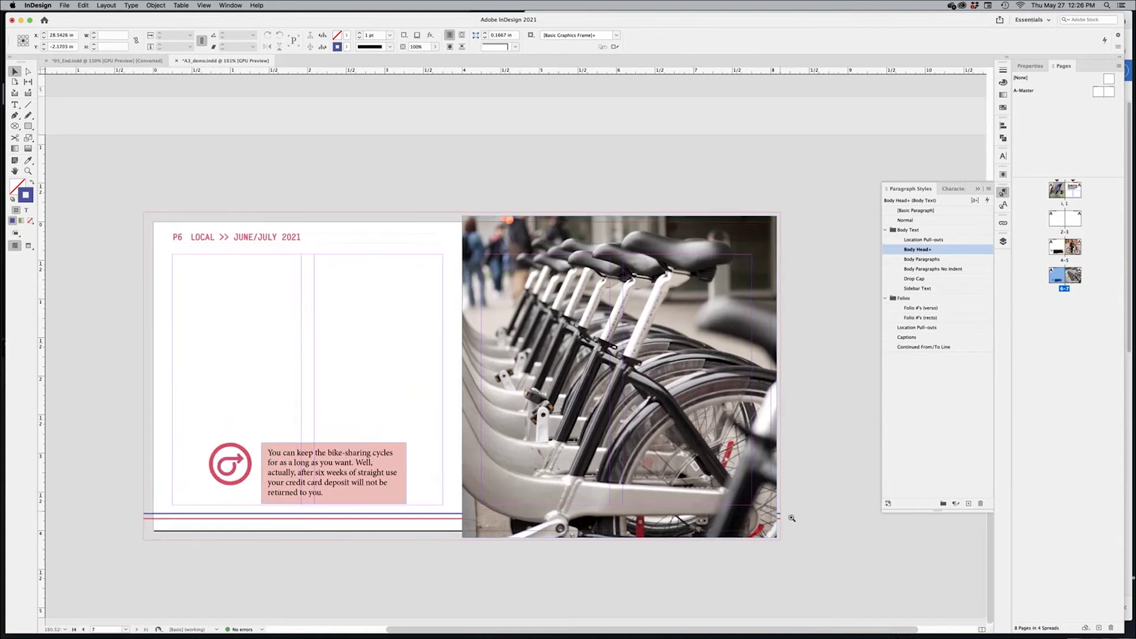
pyautogui.scroll(4, 710, 465)
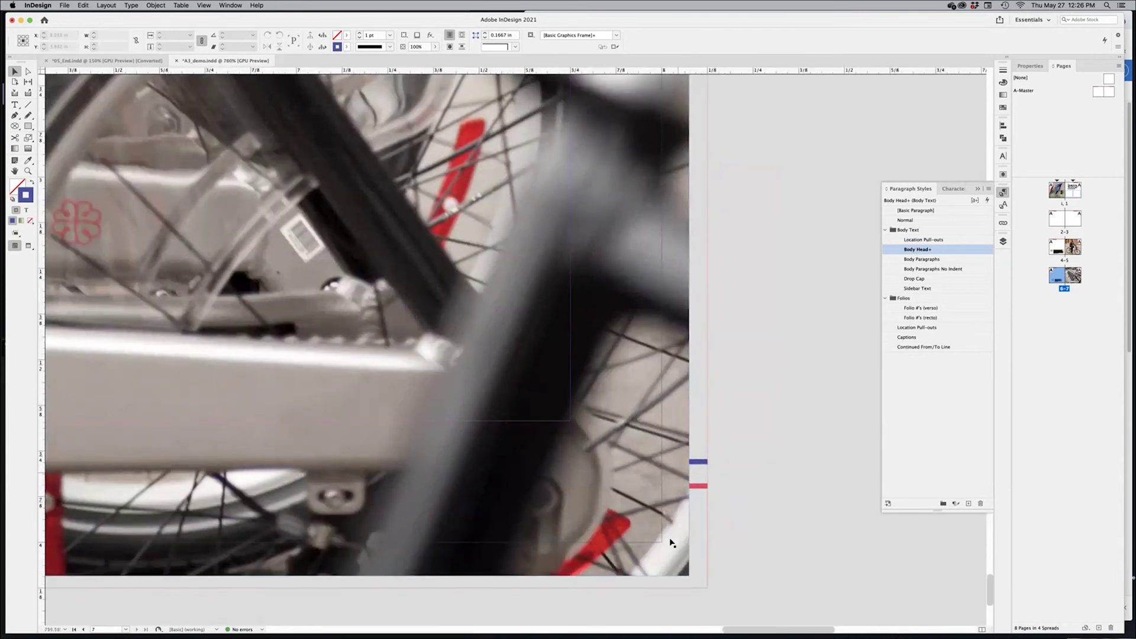
pyautogui.scroll(-2, 658, 522)
pyautogui.scroll(-8, 658, 523)
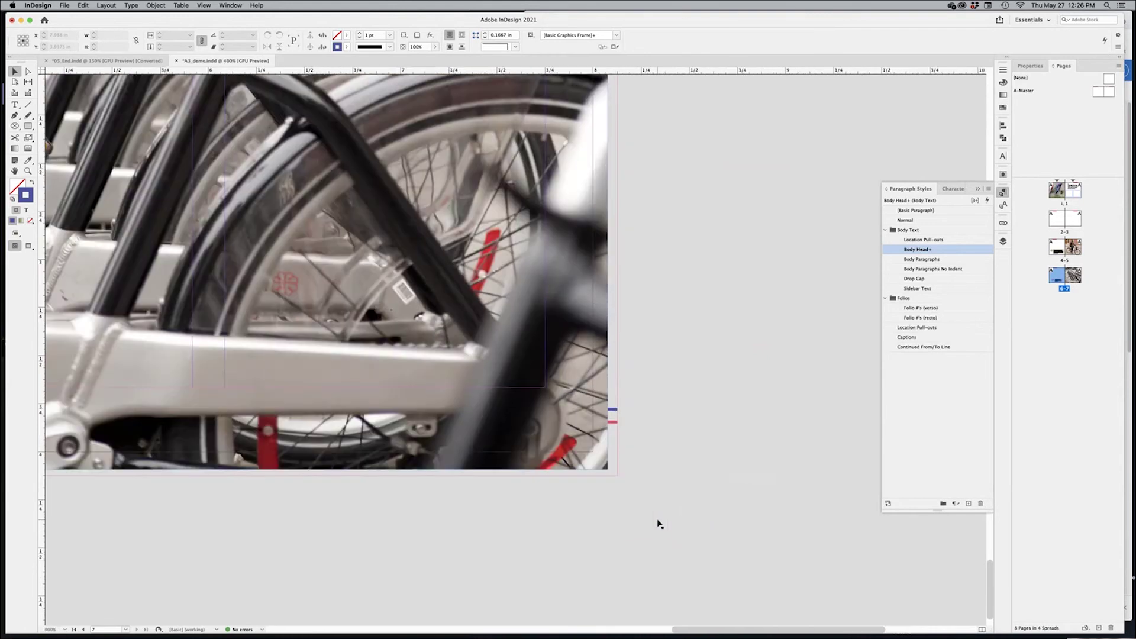
# Extend the bicycle photo's frame on page 7 to the upper, outer and lower bleed guides
pyautogui.click(584, 383)
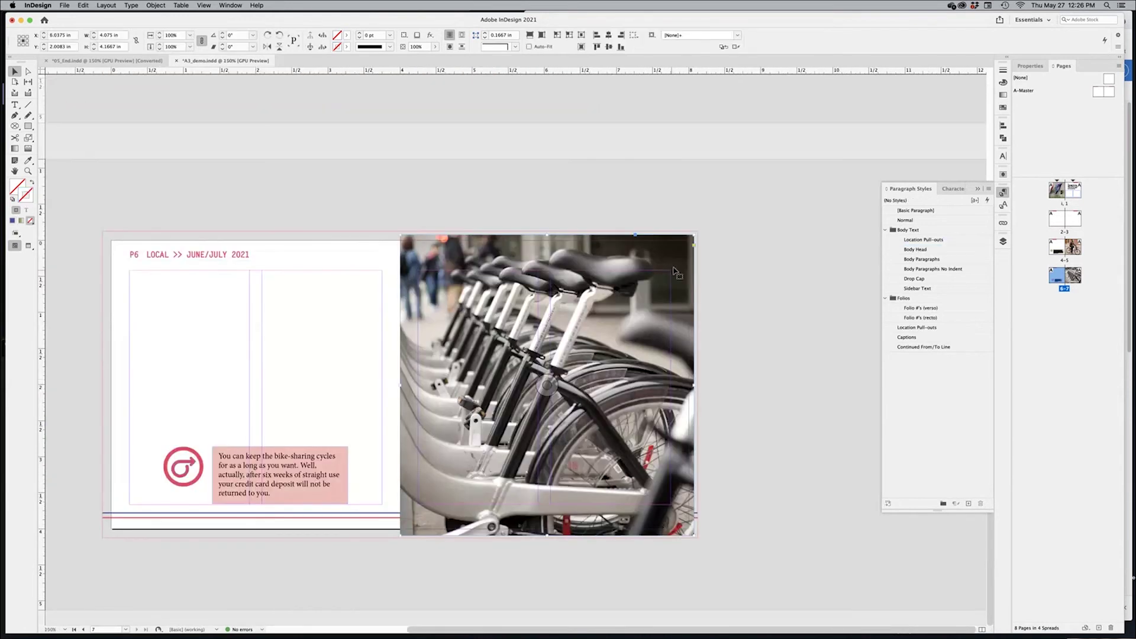
pyautogui.moveTo(698, 232); pyautogui.dragTo(698, 232)
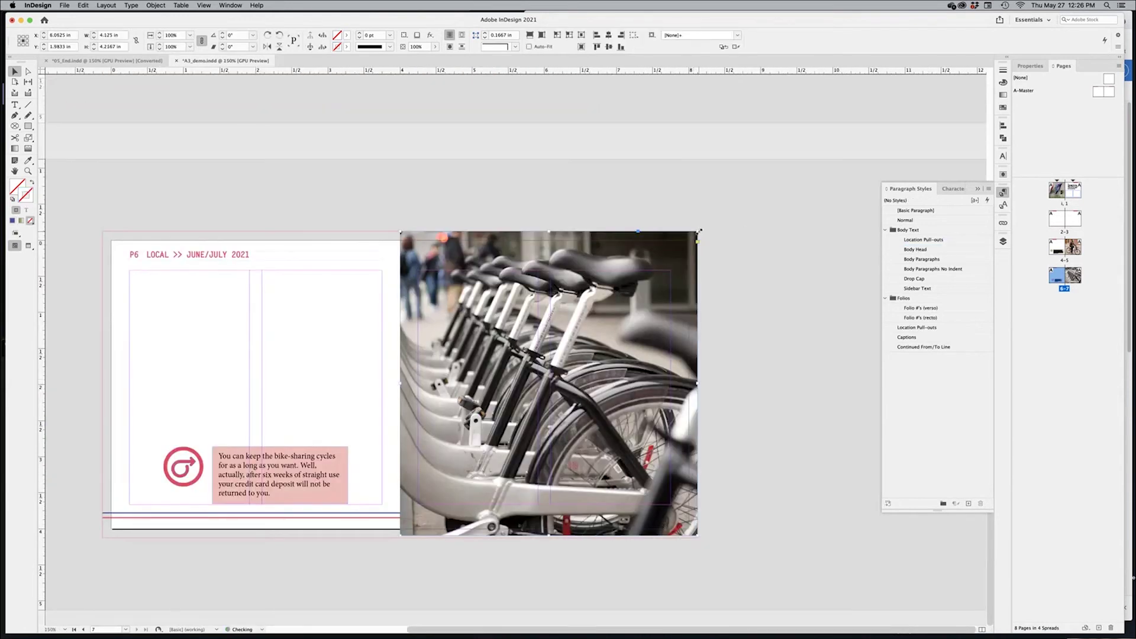
pyautogui.moveTo(548, 536); pyautogui.dragTo(548, 539)
pyautogui.click(744, 473)
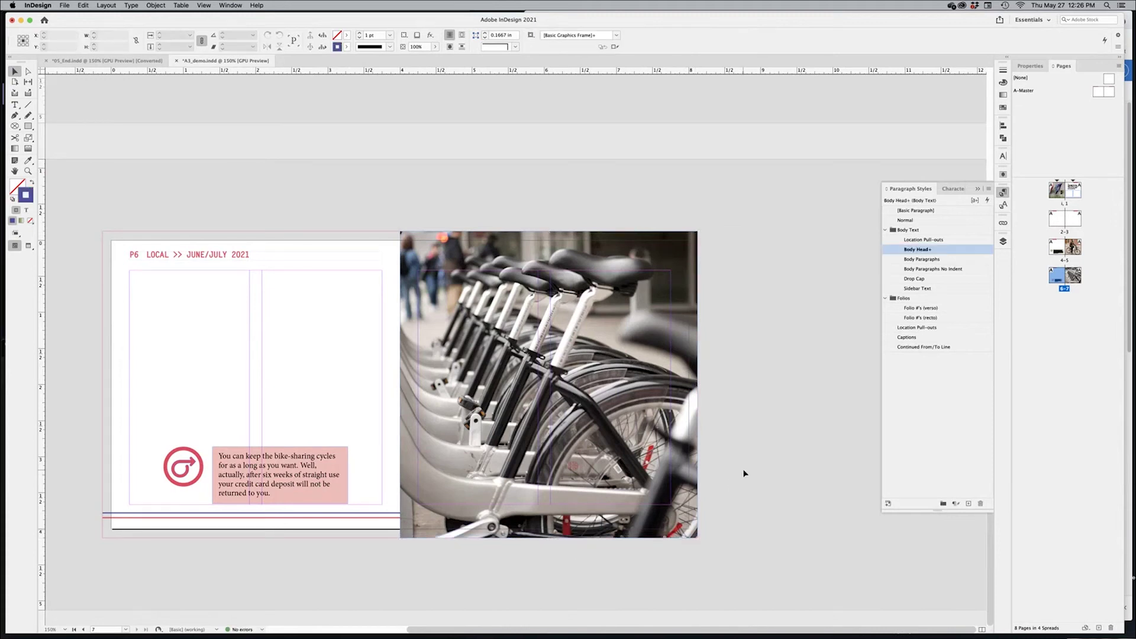
pyautogui.hscroll(-2, 770, 346)
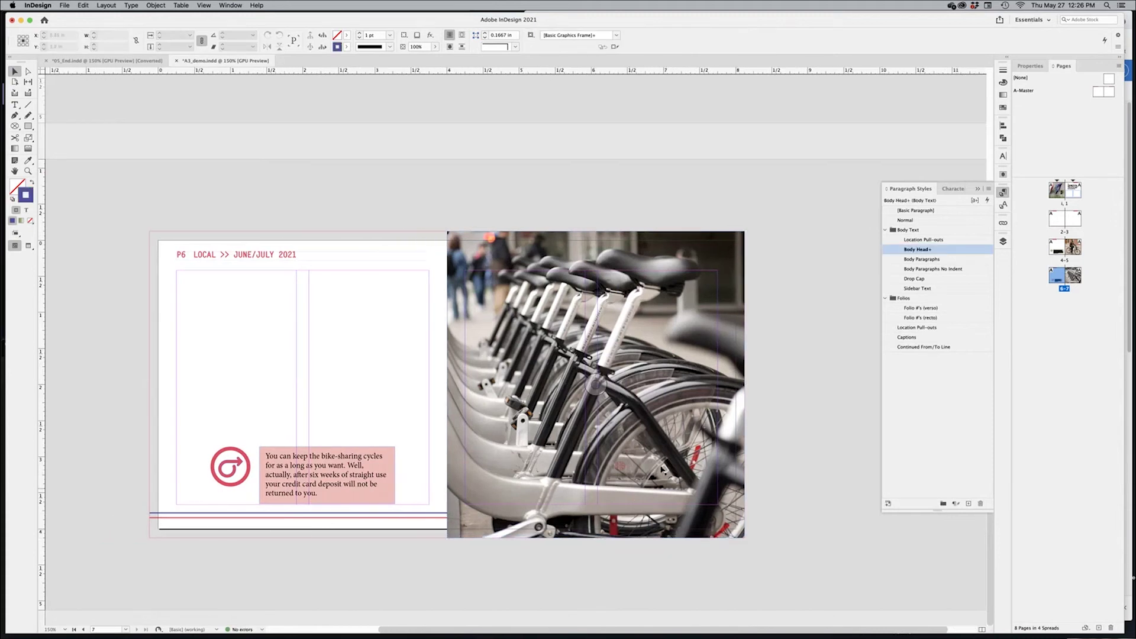
pyautogui.scroll(10, 770, 344)
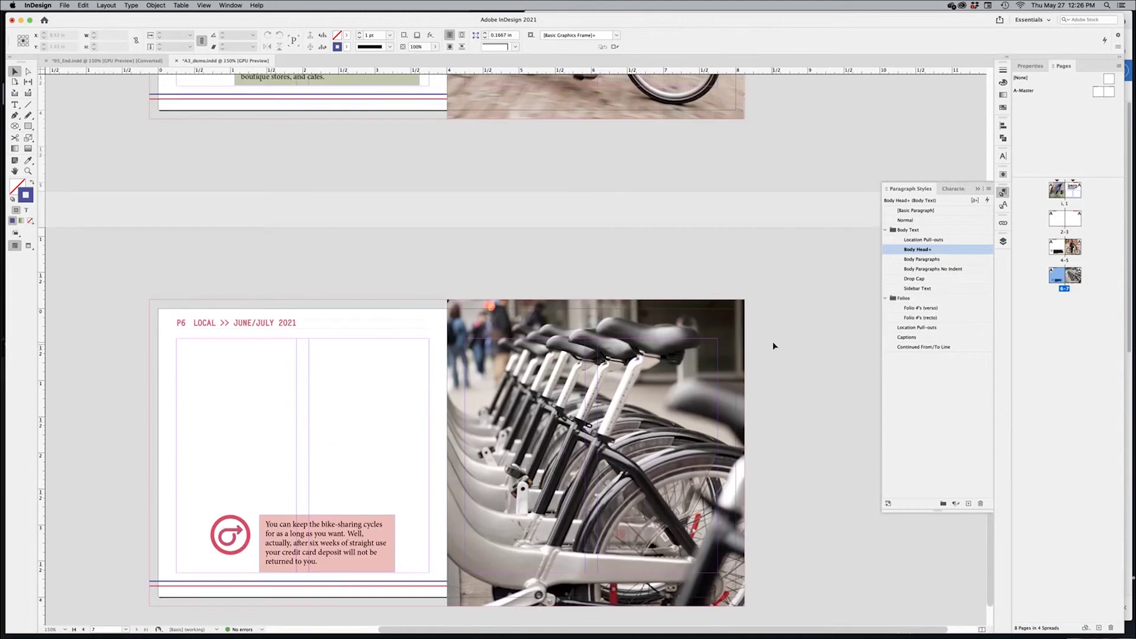
# Extend the colorful fabric photo's frame on the opening spread to the upper, outer and lower bleed guides
pyautogui.scroll(15, 775, 344)
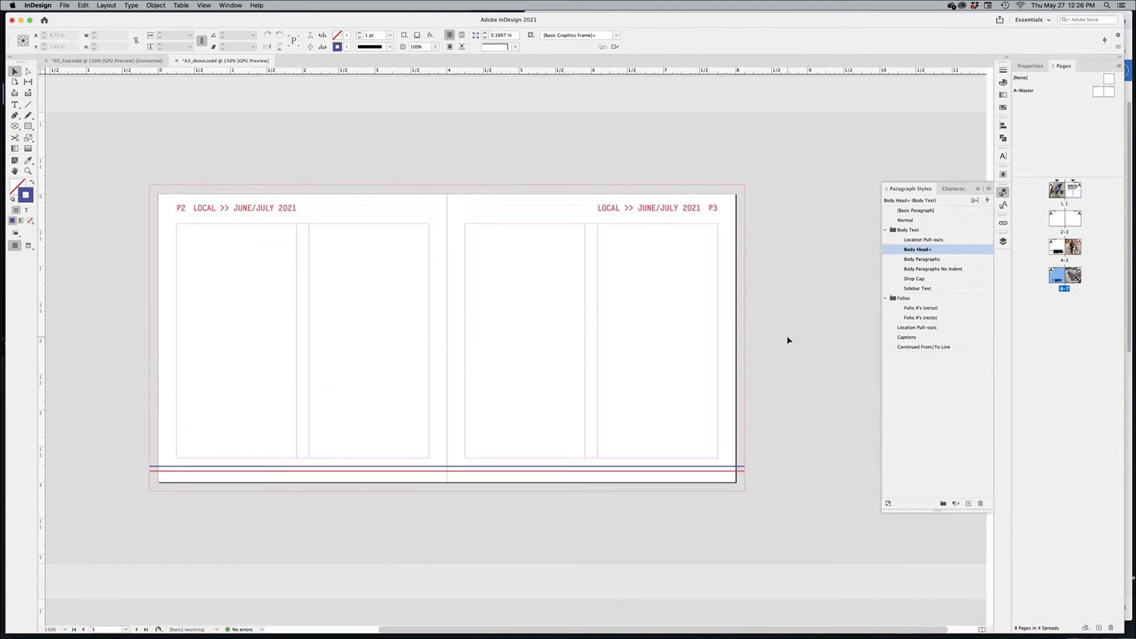
pyautogui.scroll(12, 786, 340)
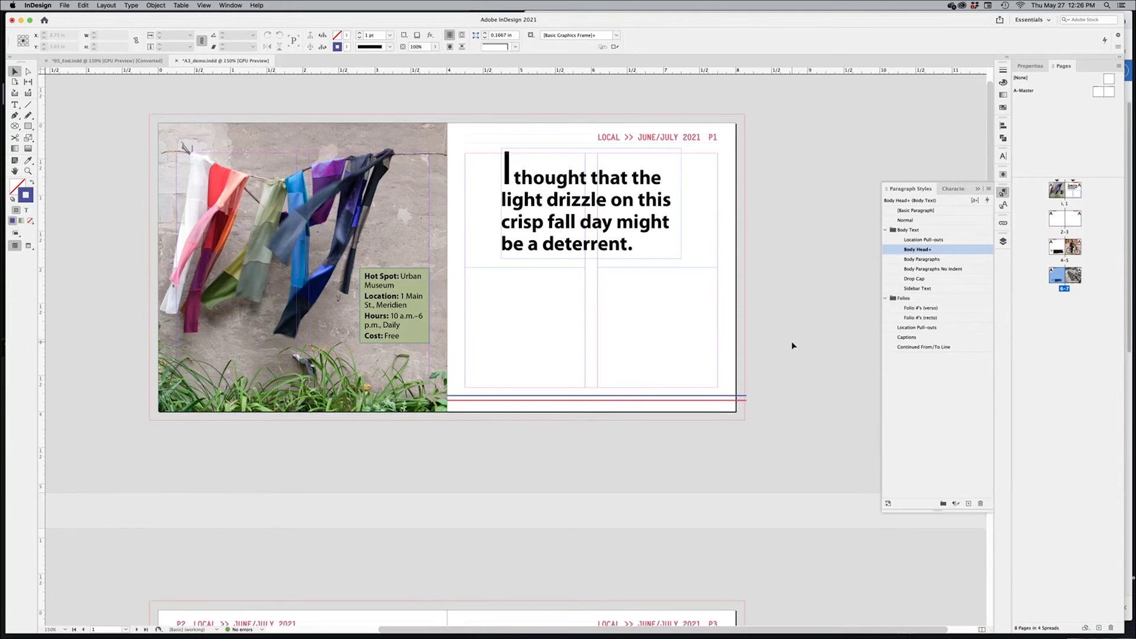
pyautogui.scroll(1, 792, 345)
pyautogui.click(228, 172)
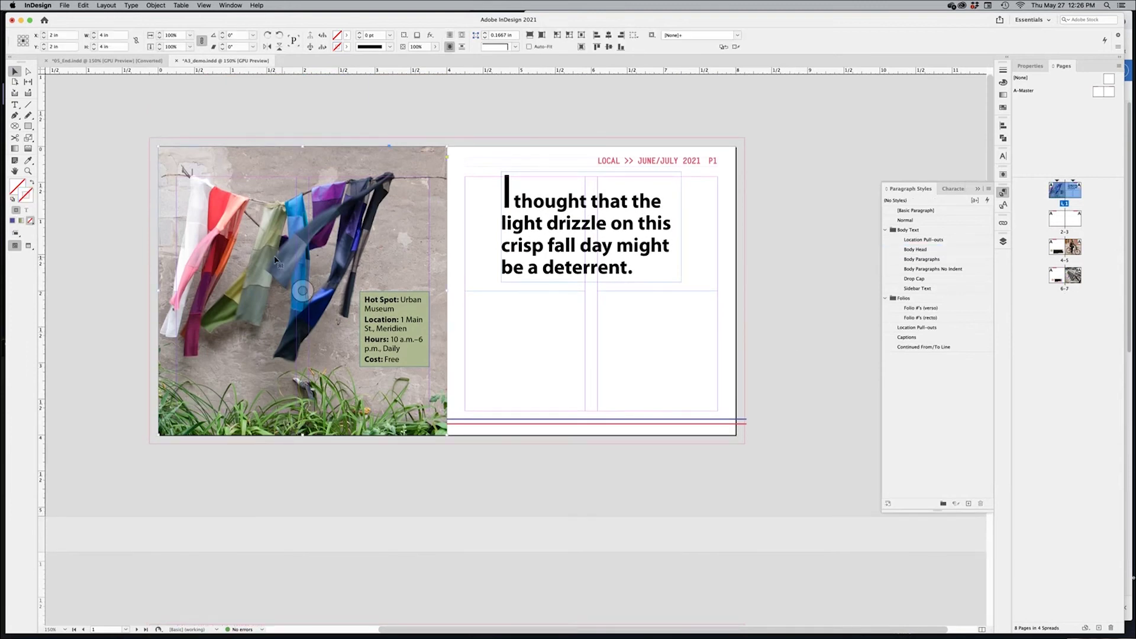
pyautogui.scroll(5, 275, 258)
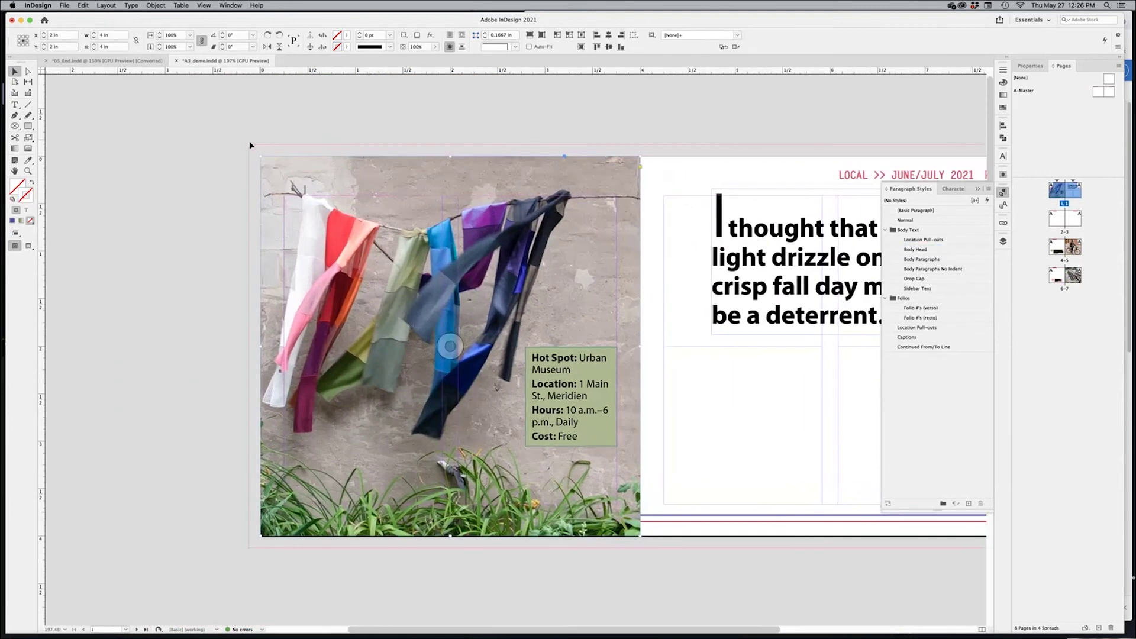
pyautogui.moveTo(258, 153); pyautogui.dragTo(248, 144)
pyautogui.moveTo(445, 535); pyautogui.dragTo(444, 548)
# Shift the fabric image down about 0.13 in inside its frame to fill the lower bleed, and deselect it
pyautogui.click(444, 346)
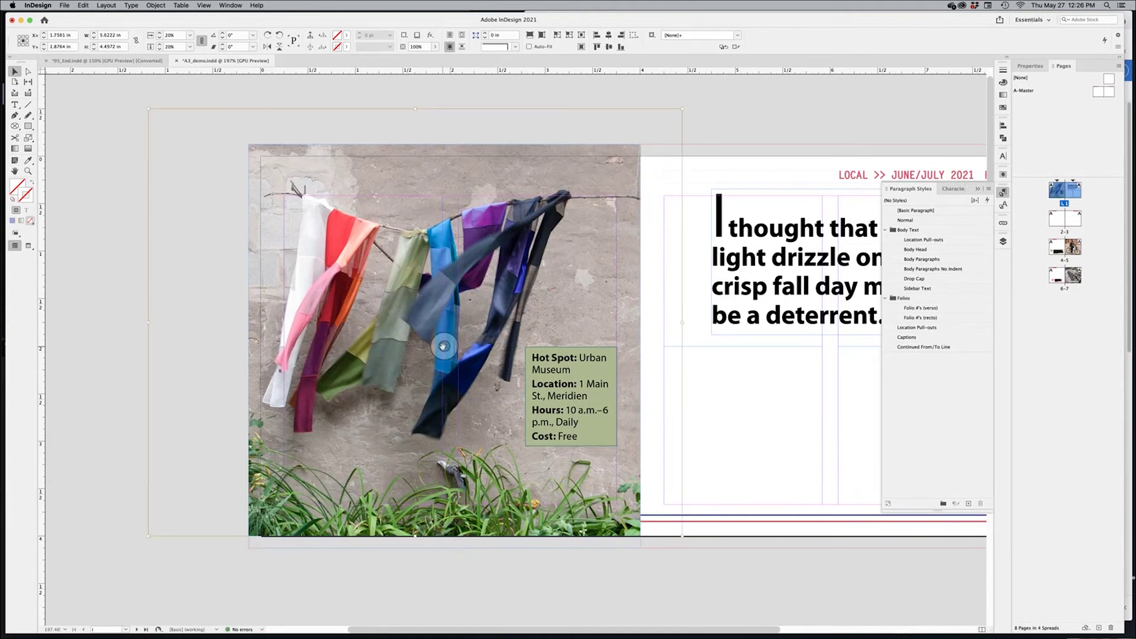
pyautogui.moveTo(443, 346); pyautogui.dragTo(446, 363)
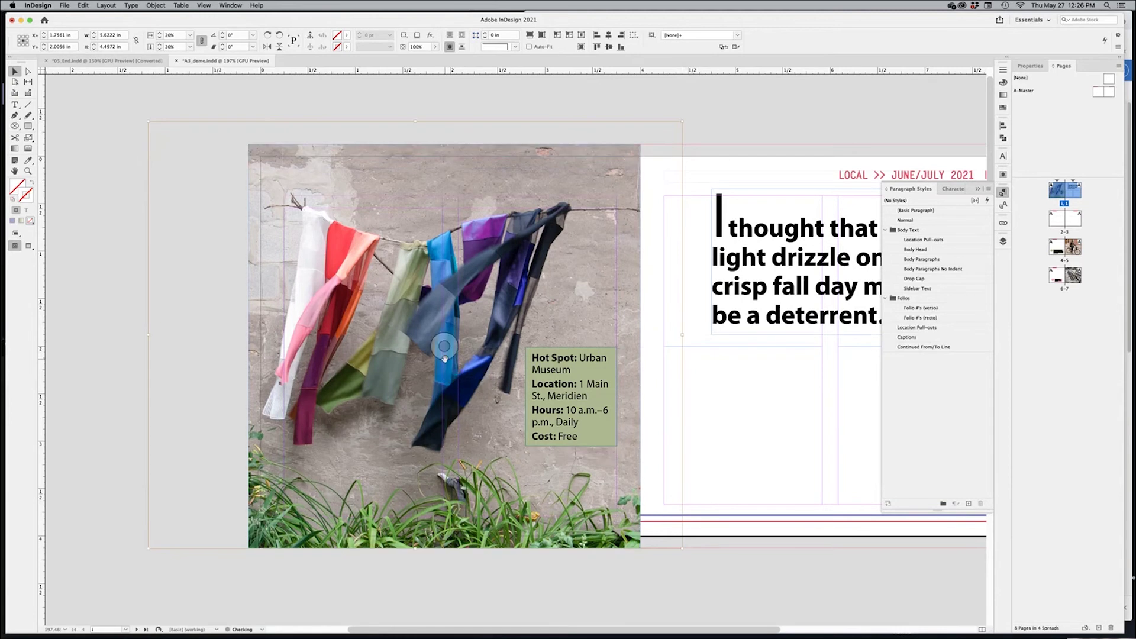
pyautogui.click(481, 590)
pyautogui.press('super+minus')
pyautogui.hscroll(2, 559, 432)
pyautogui.scroll(-1, 558, 432)
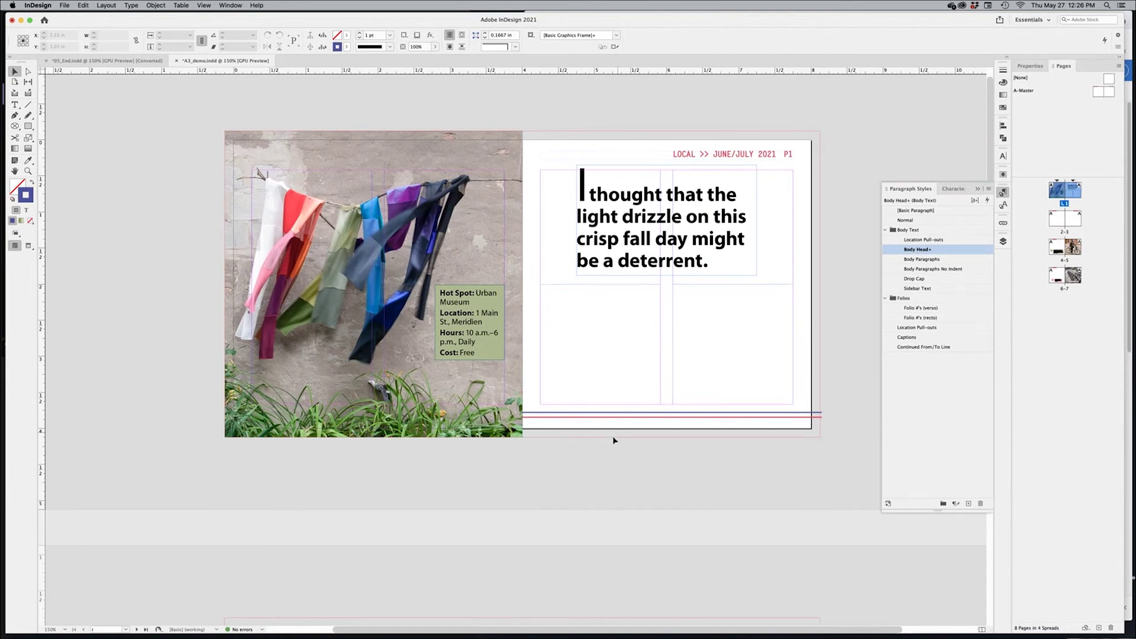
# Switch to the online book in Chrome and open Lesson 5's section "Flowing text into an existing frame"
pyautogui.press('super+Tab')
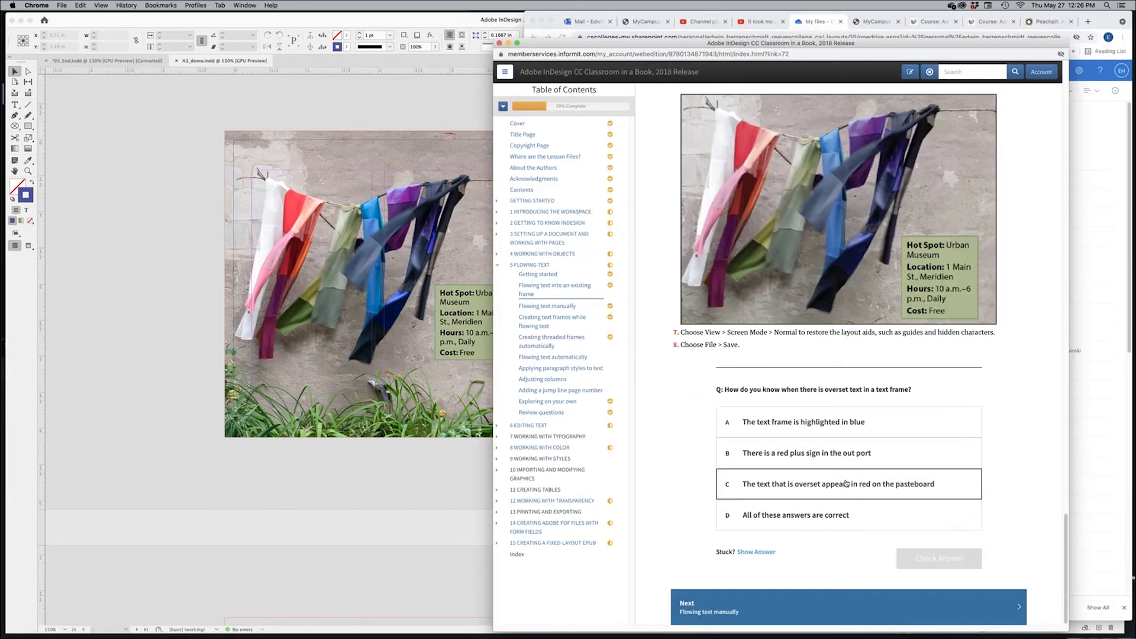
pyautogui.click(720, 614)
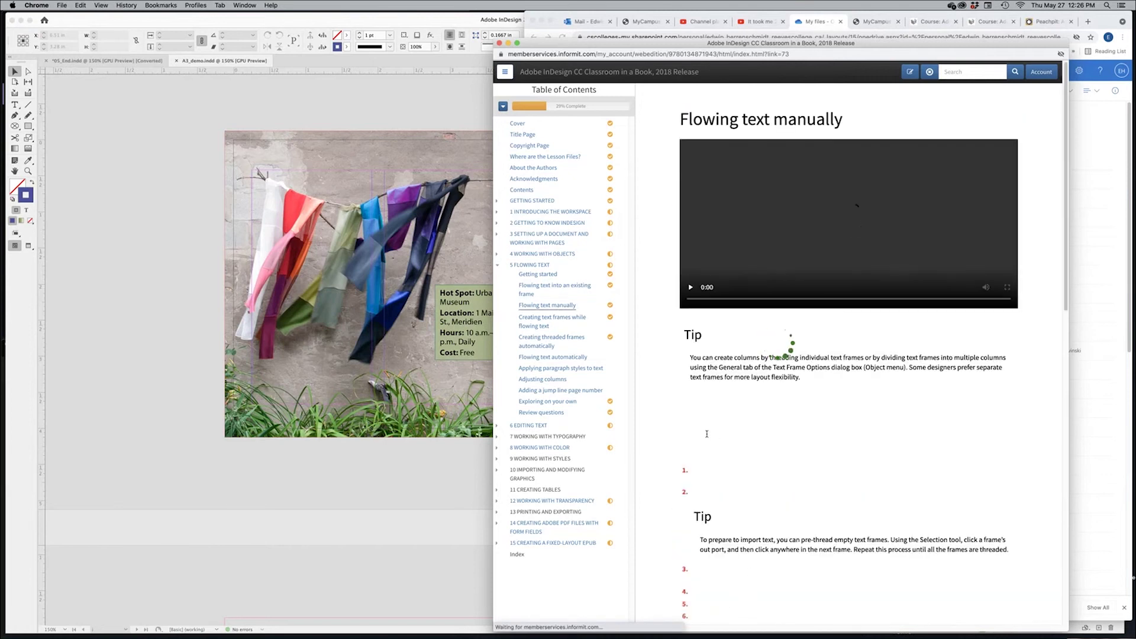
pyautogui.click(559, 288)
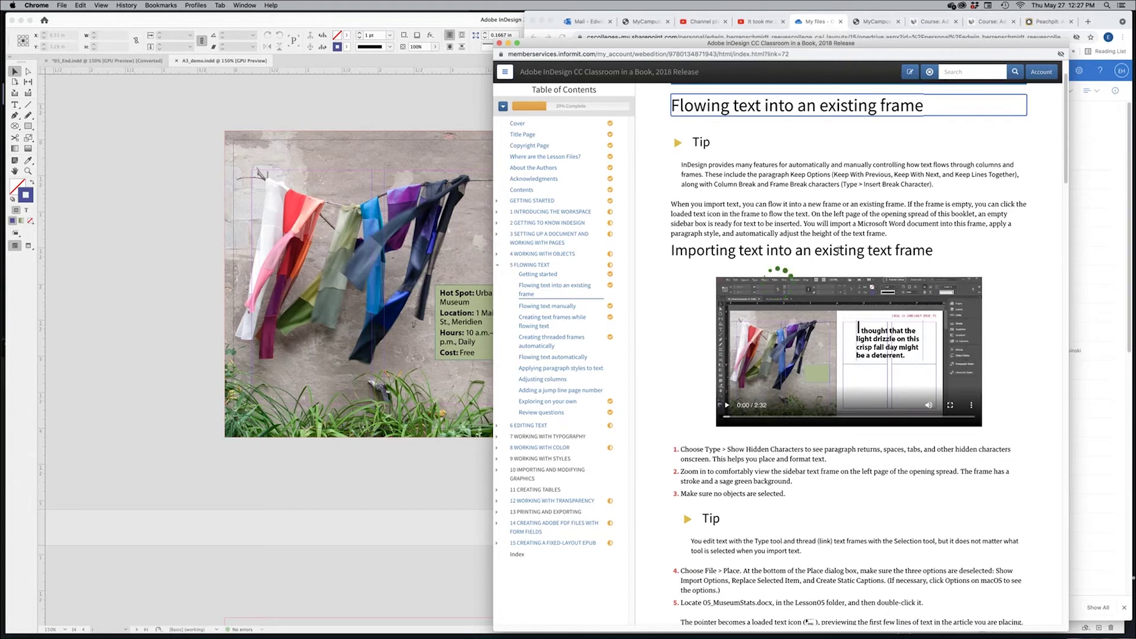
# Switch back to InDesign and select the two empty text frames under the headline on page 1
pyautogui.press('super+Tab')
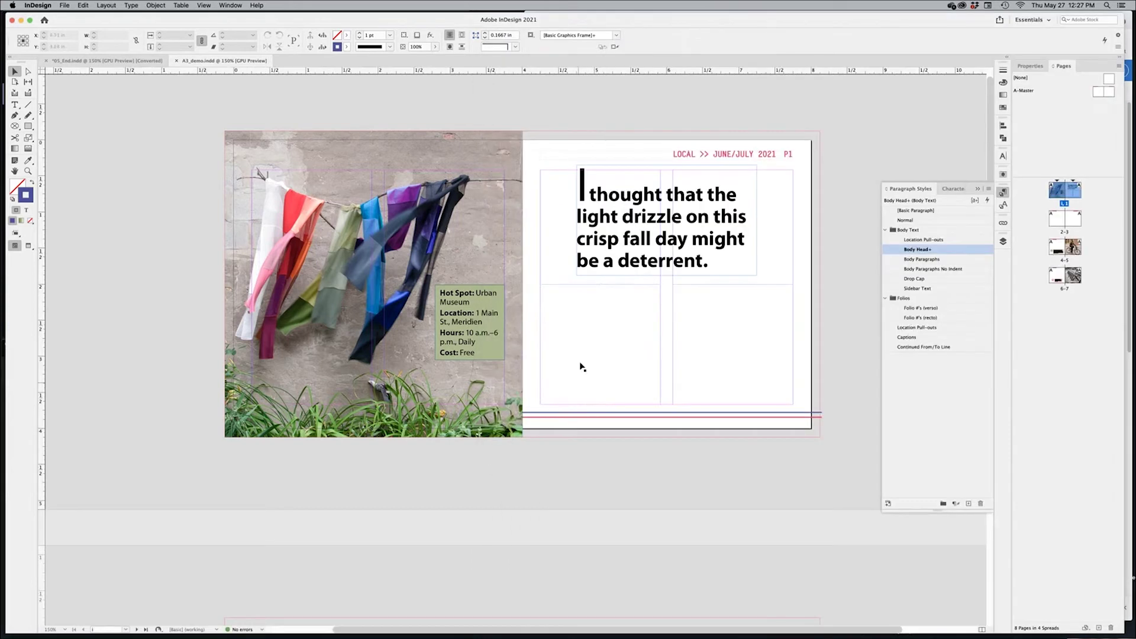
pyautogui.click(617, 354)
pyautogui.click(617, 353)
pyautogui.hscroll(-3, 659, 375)
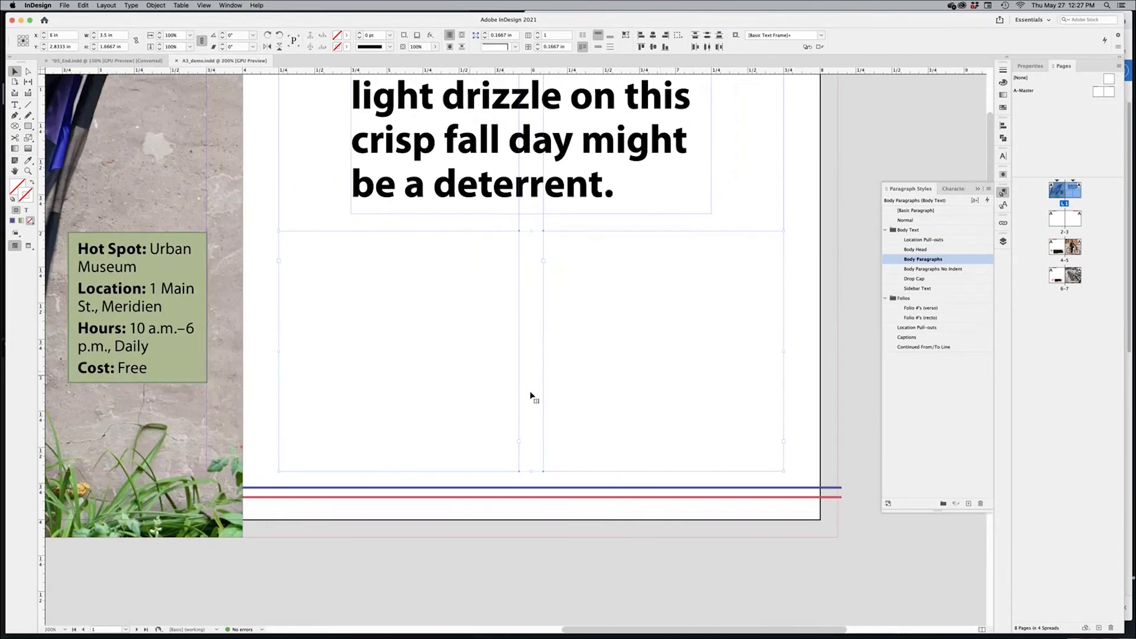
# Switch to the online book in Chrome and highlight the instruction about showing hidden characters
pyautogui.press('super+Tab')
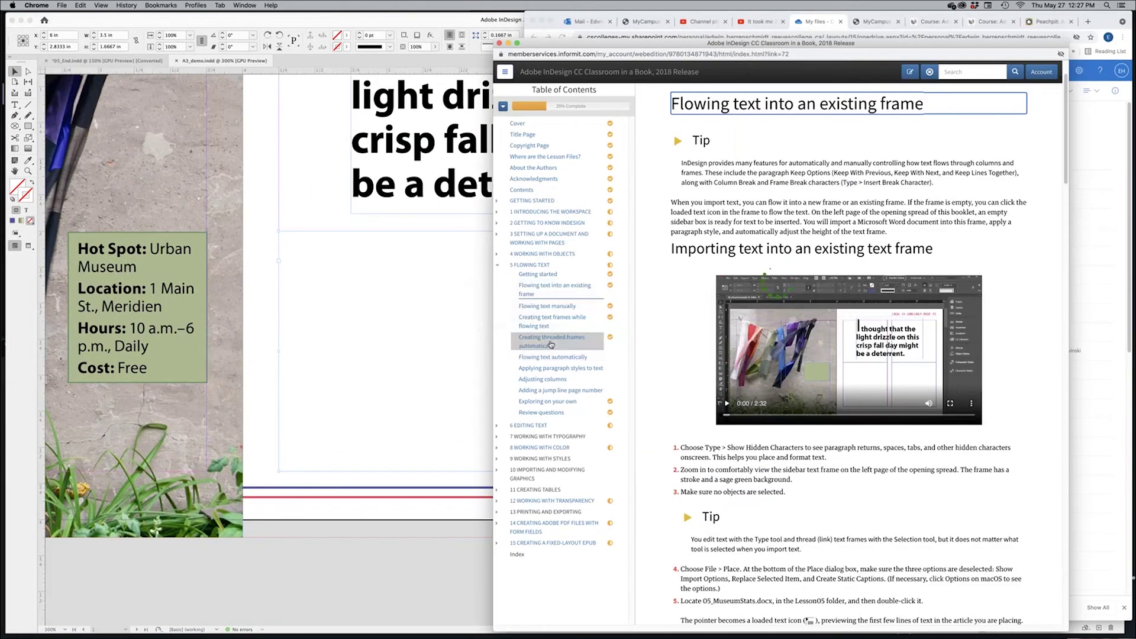
pyautogui.scroll(-5, 866, 500)
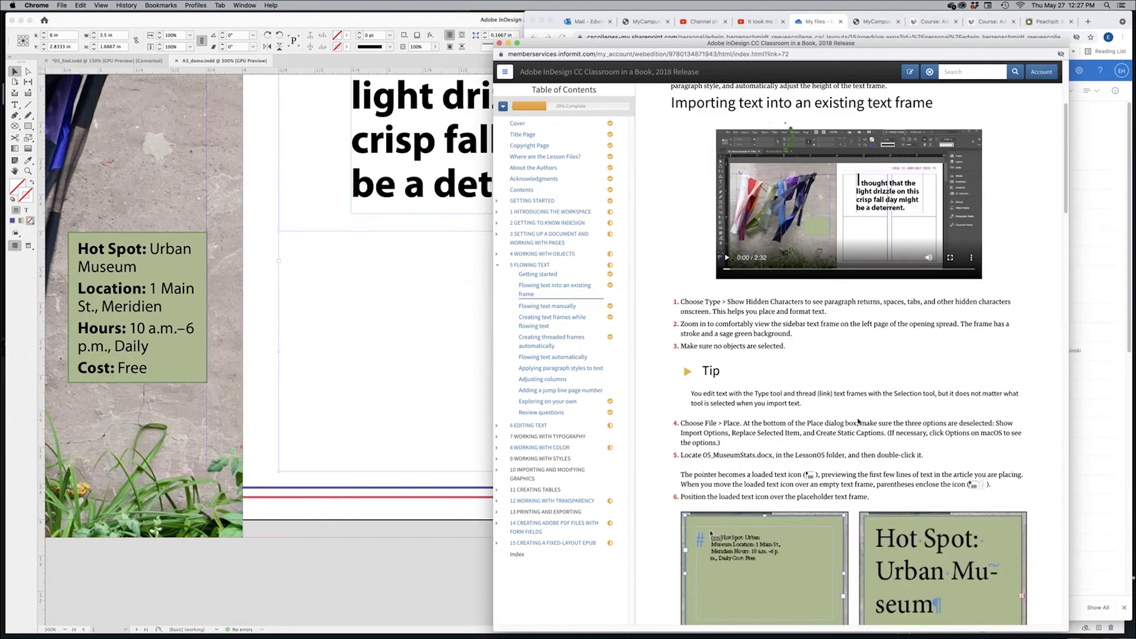
pyautogui.moveTo(708, 301); pyautogui.dragTo(837, 312)
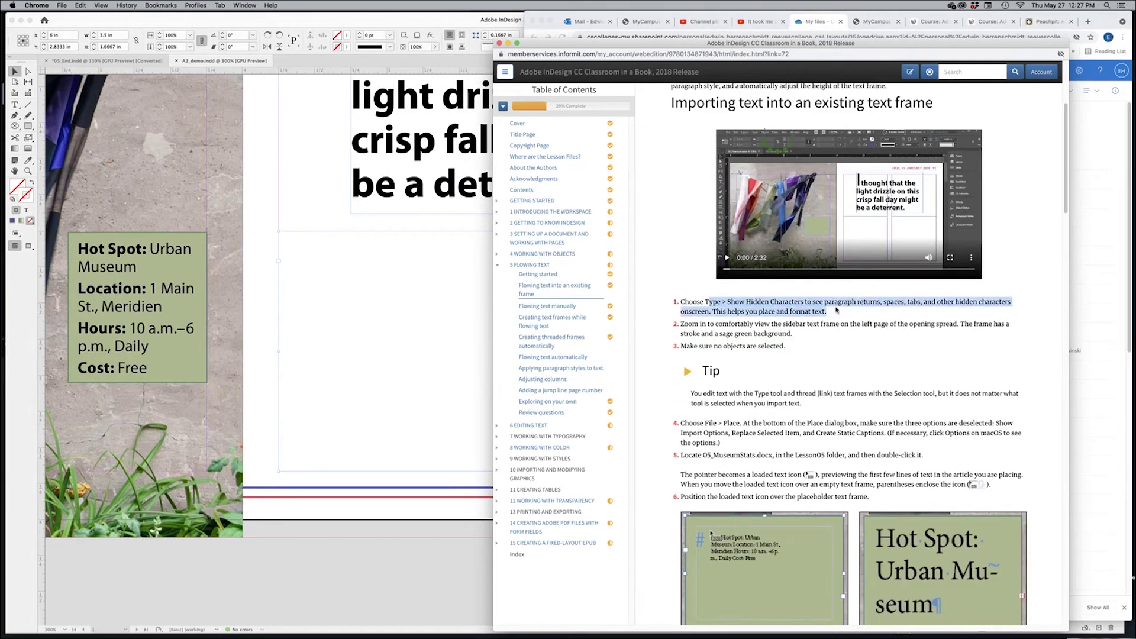
# Switch back to InDesign and show the hidden characters in the document
pyautogui.click(359, 556)
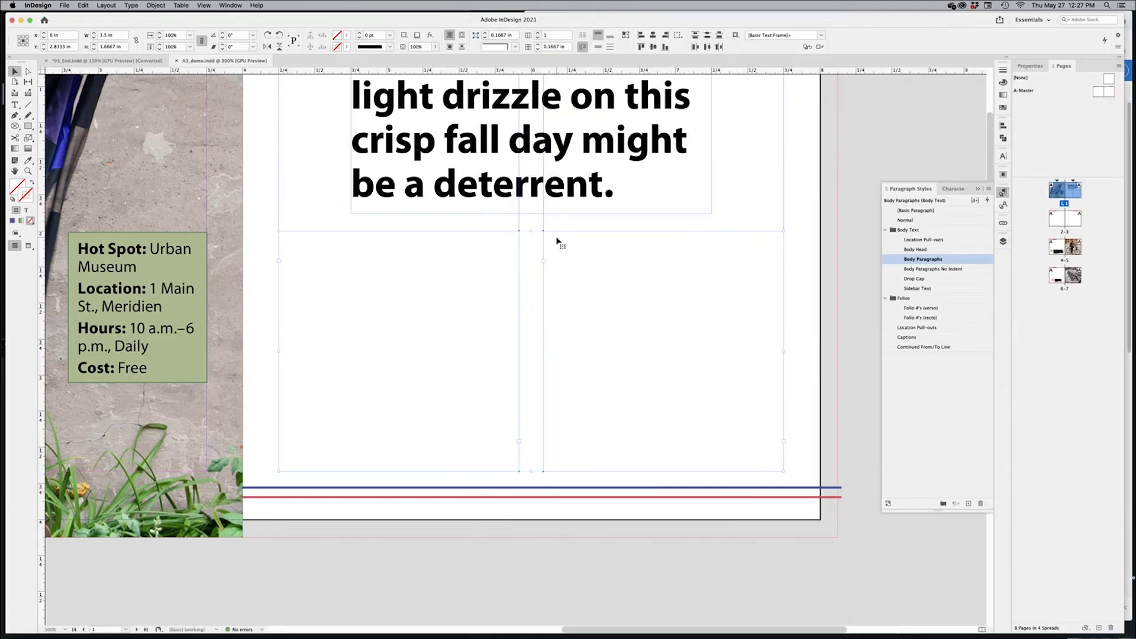
pyautogui.scroll(3, 530, 229)
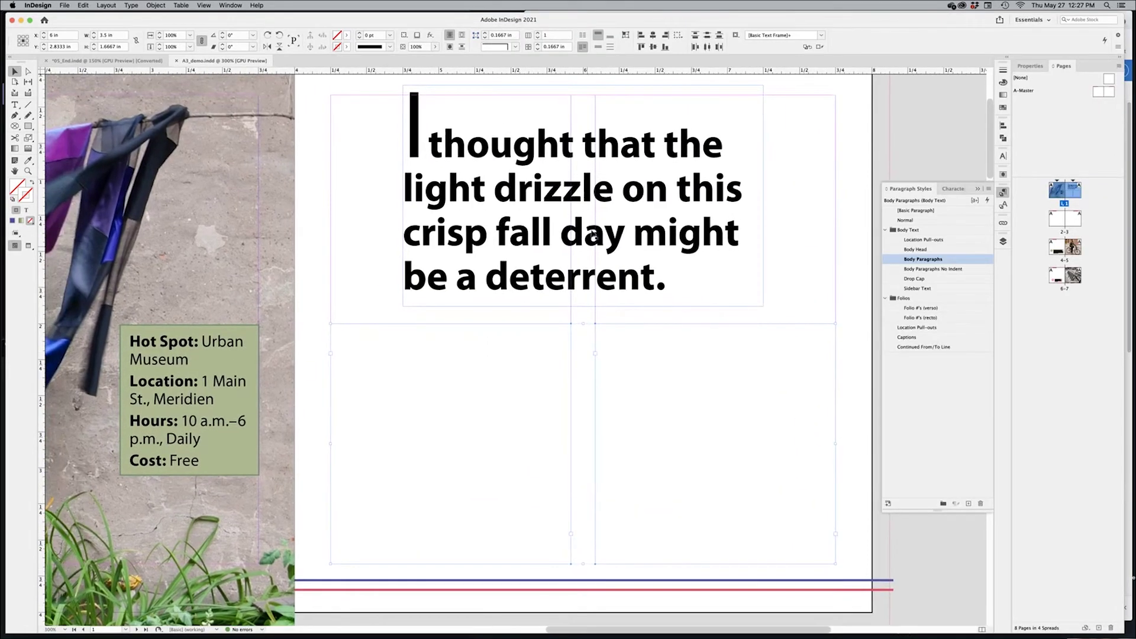
pyautogui.click(137, 6)
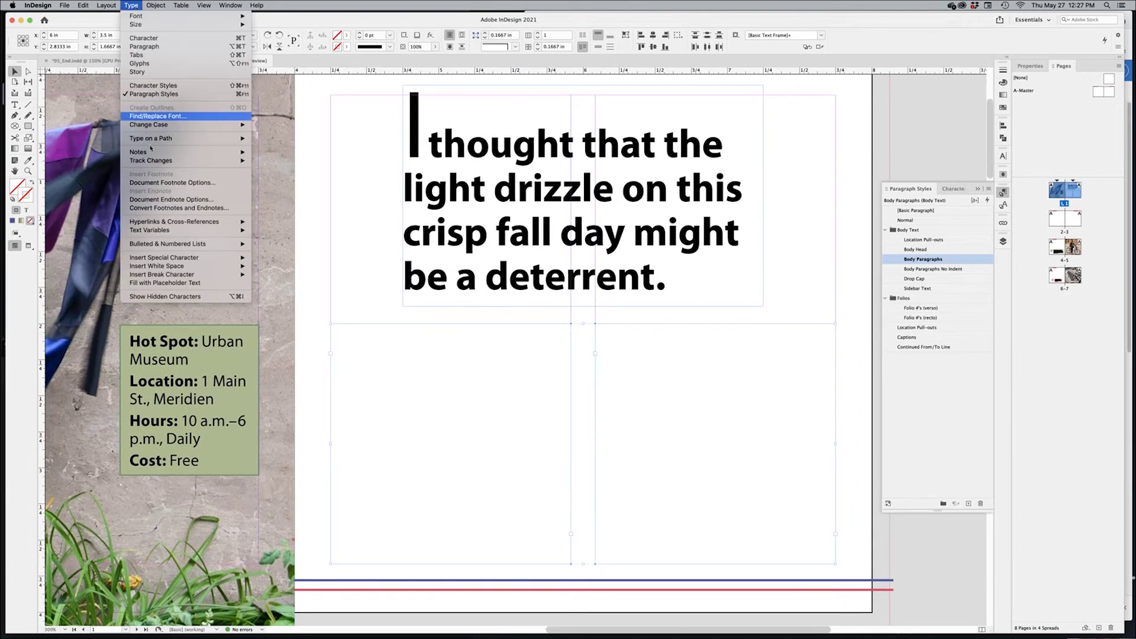
pyautogui.click(153, 297)
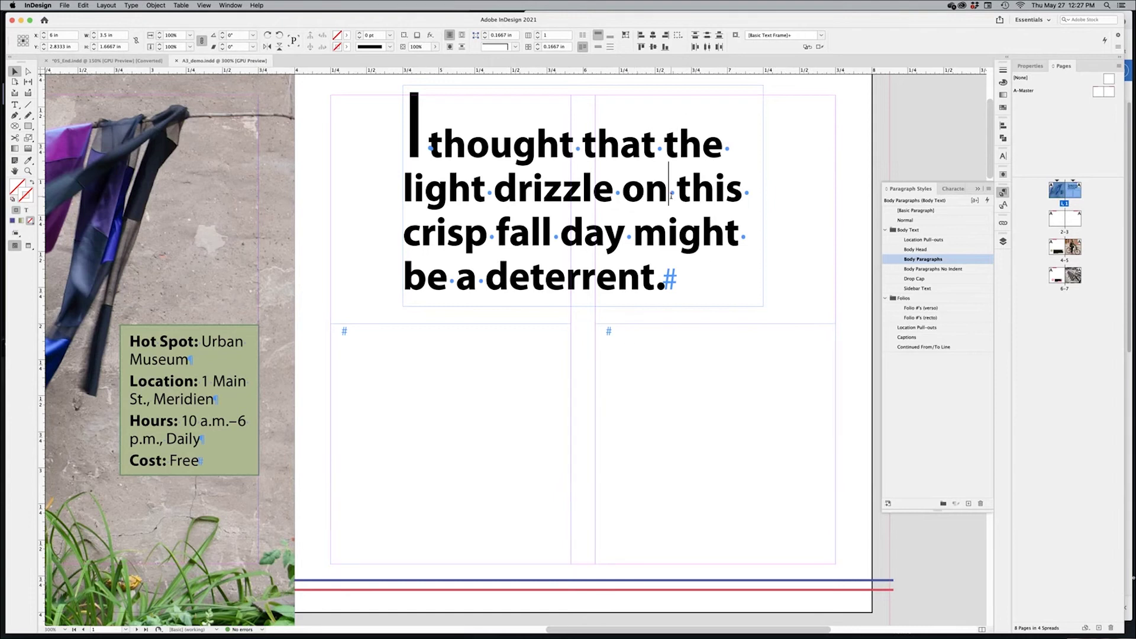
# Insert a paragraph break before "might" in the page 1 headline and delete it again
pyautogui.press('t')
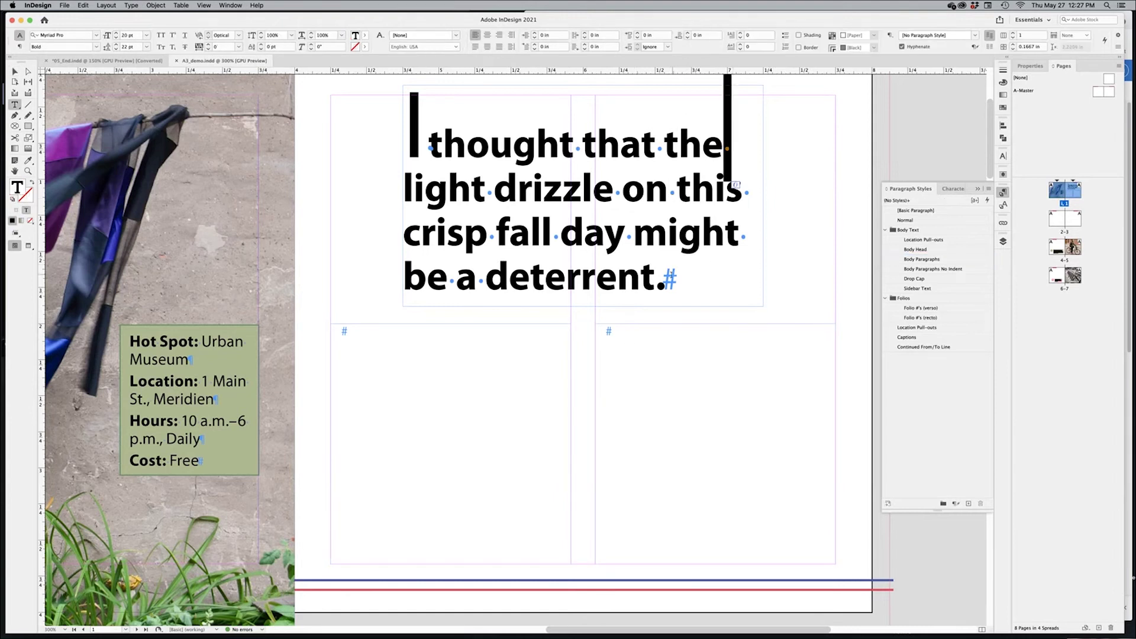
pyautogui.moveTo(665, 284); pyautogui.dragTo(651, 285)
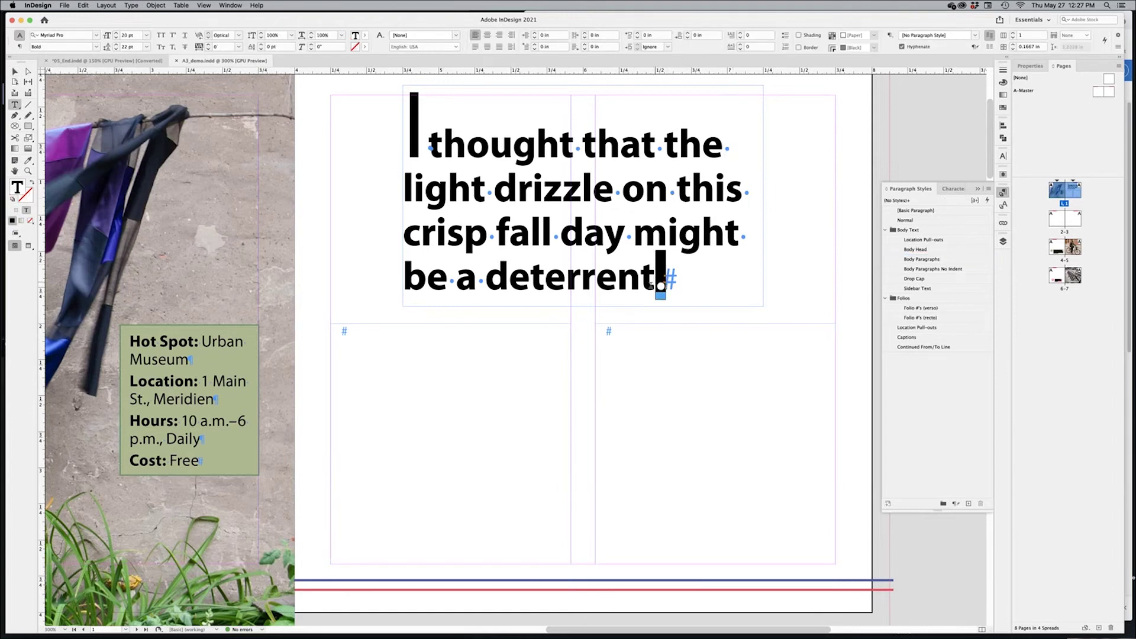
pyautogui.press('Left')
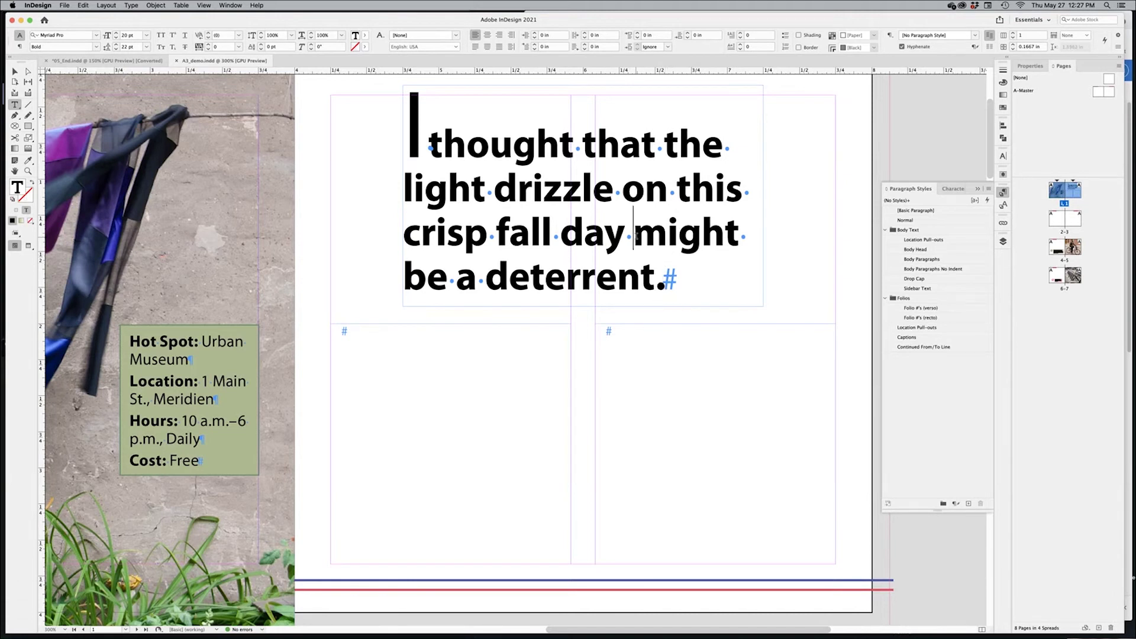
pyautogui.click(646, 244)
pyautogui.press('Return')
pyautogui.moveTo(634, 235); pyautogui.dragTo(640, 236)
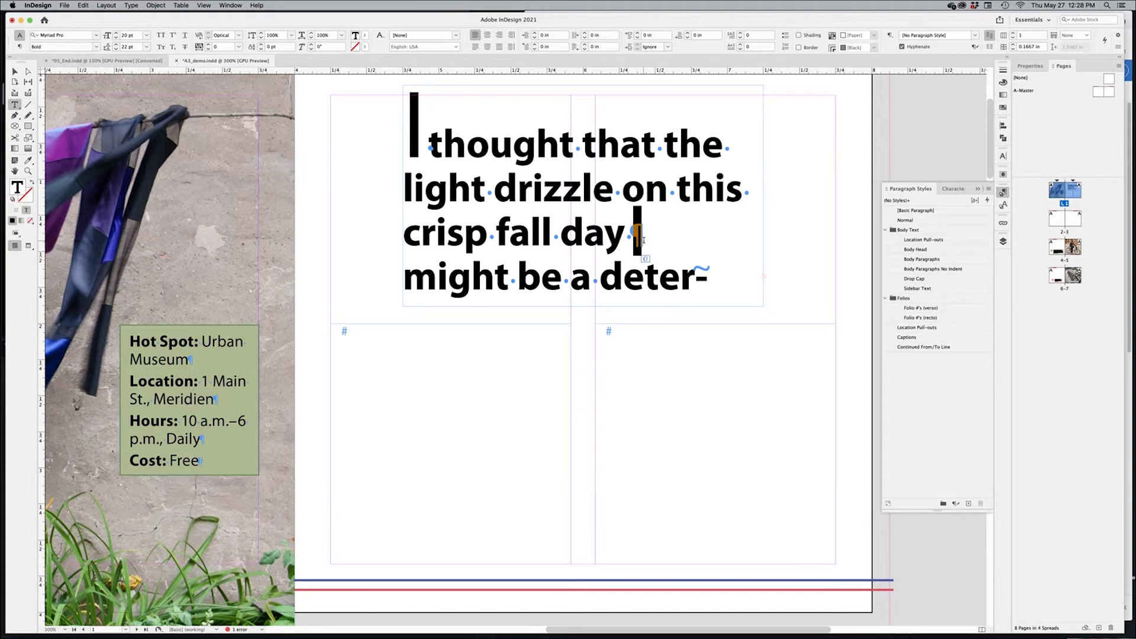
pyautogui.press('BackSpace')
# Place the text cursor in the first empty column frame below the headline, and select that frame
pyautogui.click(324, 413)
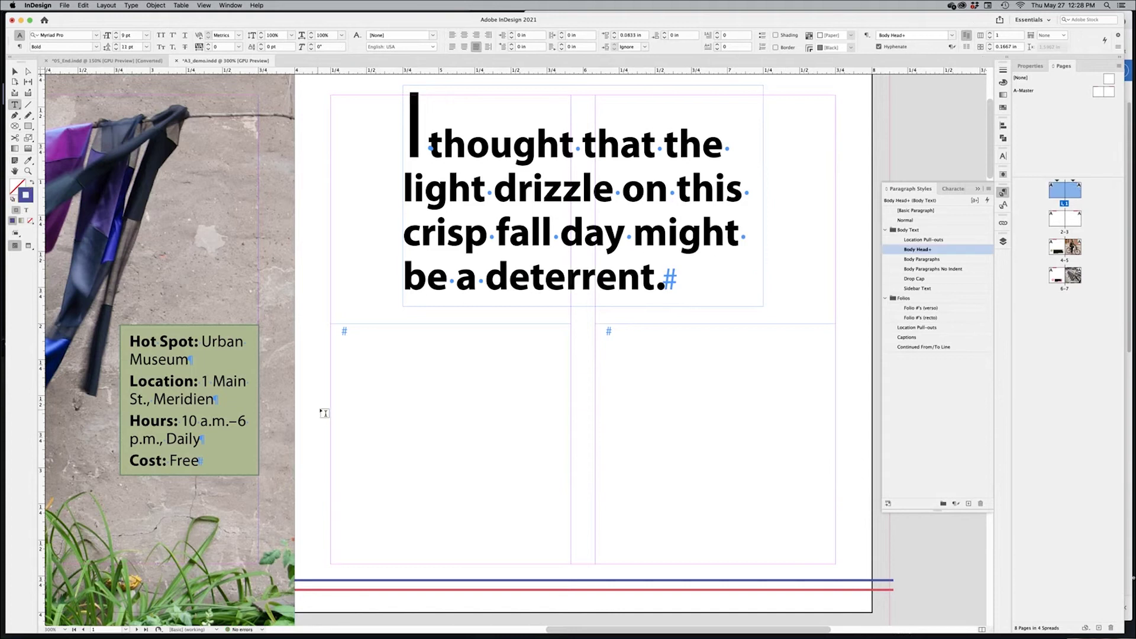
pyautogui.click(355, 331)
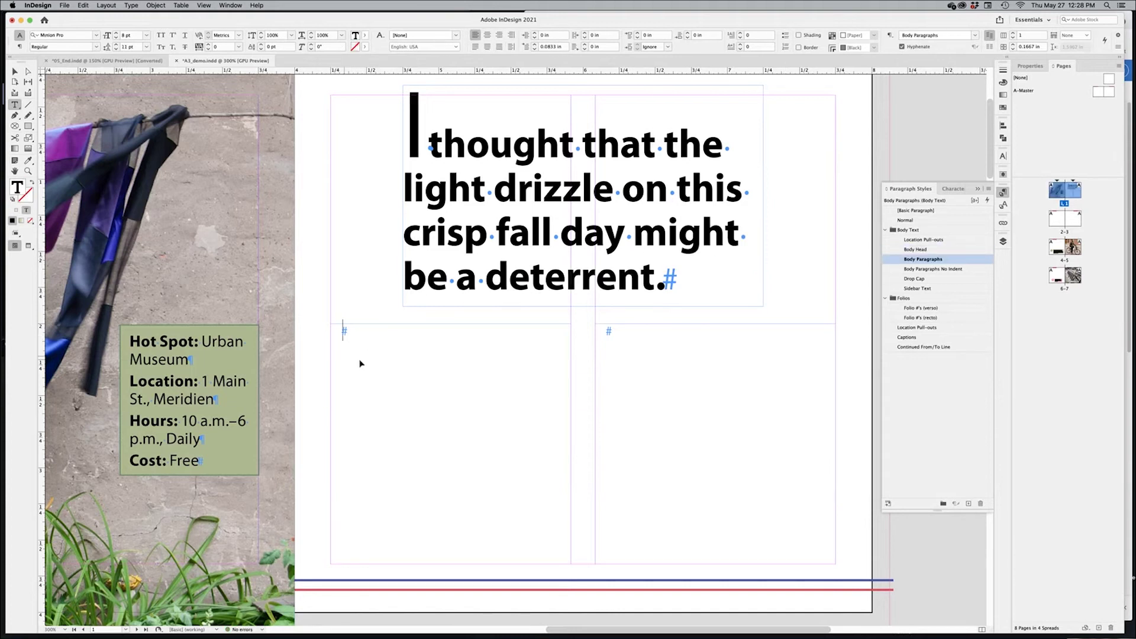
pyautogui.keyDown('super'); pyautogui.click(345, 334); pyautogui.keyUp('super')
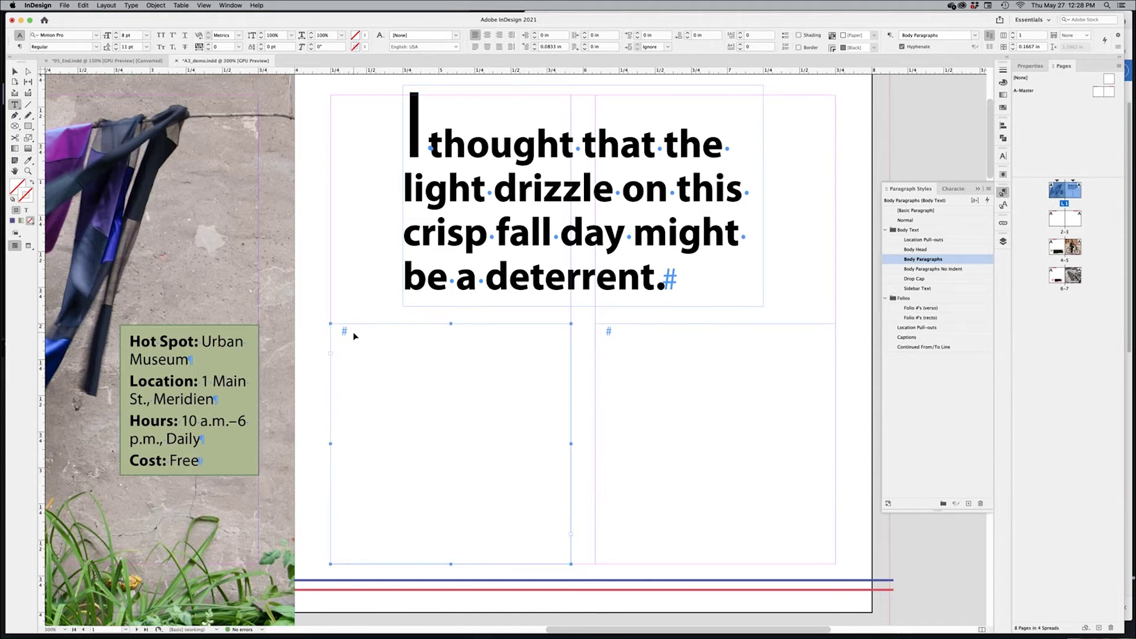
# Switch to Chrome and review the import, paragraph style and auto-resize instructions through the end of the existing-frame section
pyautogui.press('super+Tab')
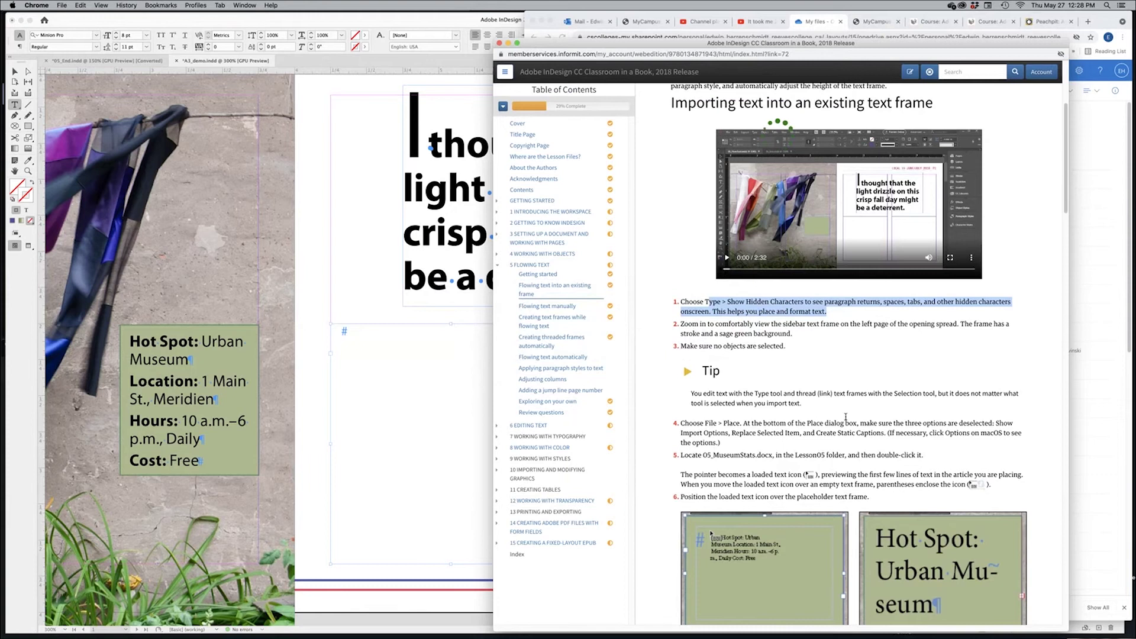
pyautogui.scroll(-1, 727, 497)
pyautogui.scroll(-15, 799, 486)
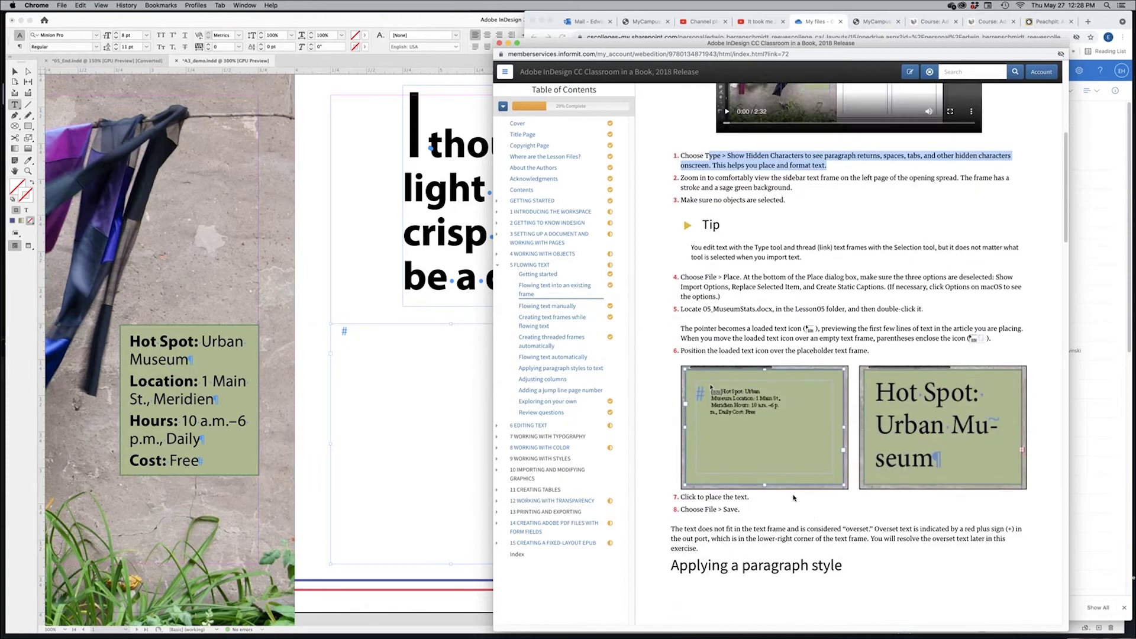
pyautogui.scroll(-20, 799, 487)
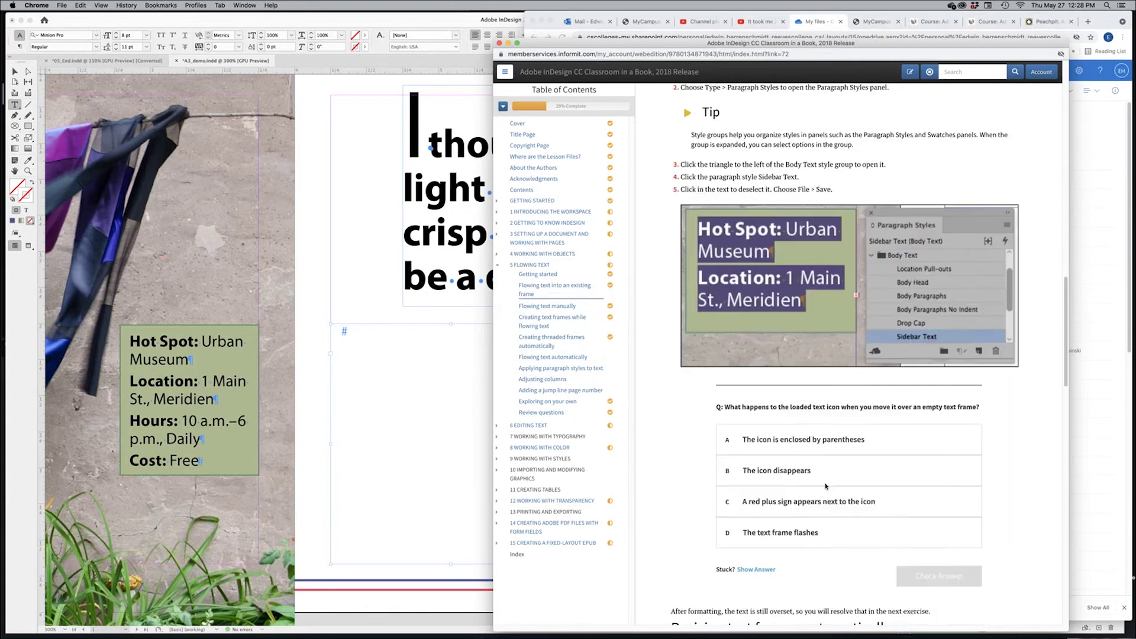
pyautogui.scroll(-10, 828, 414)
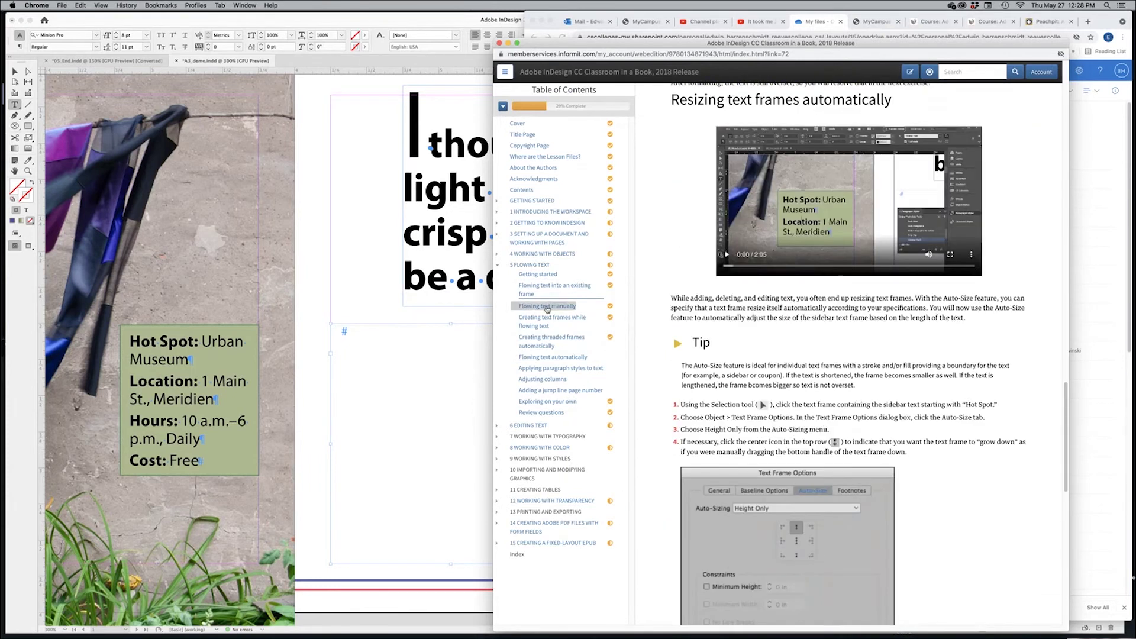
pyautogui.scroll(-15, 827, 414)
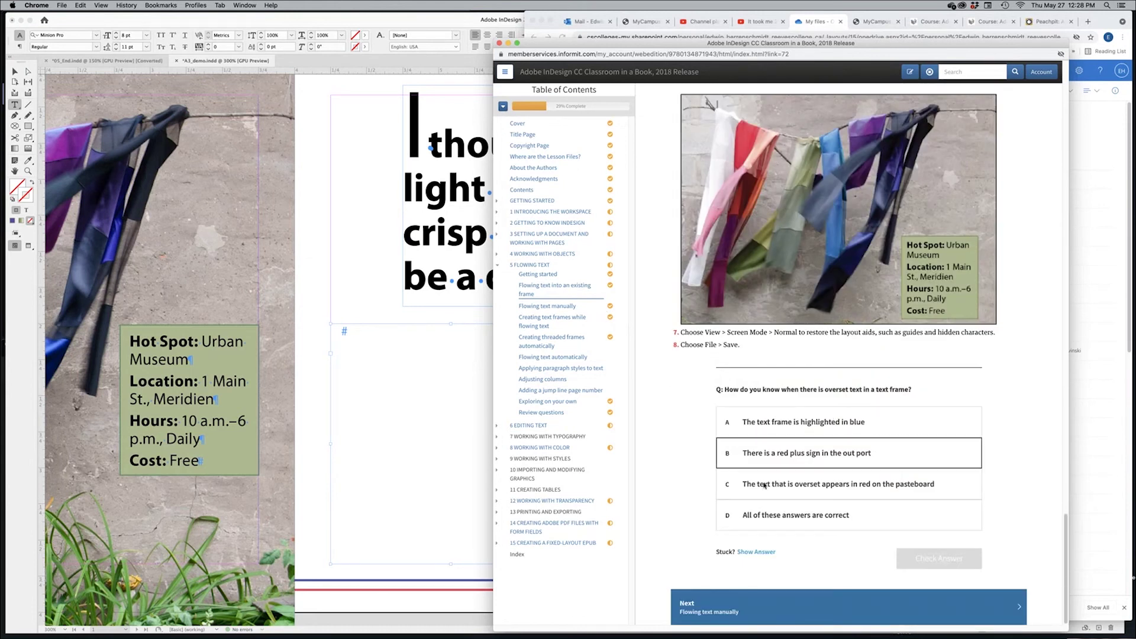
# Open the "Flowing text manually" section and highlight the tip about creating columns from text frames
pyautogui.click(758, 602)
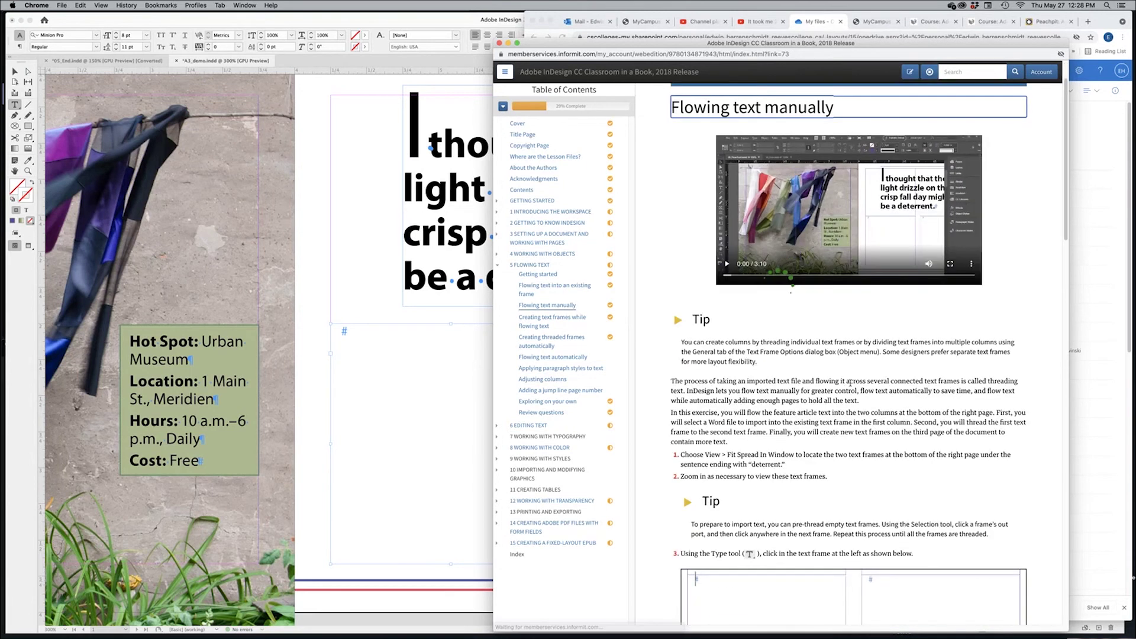
pyautogui.scroll(-3, 852, 383)
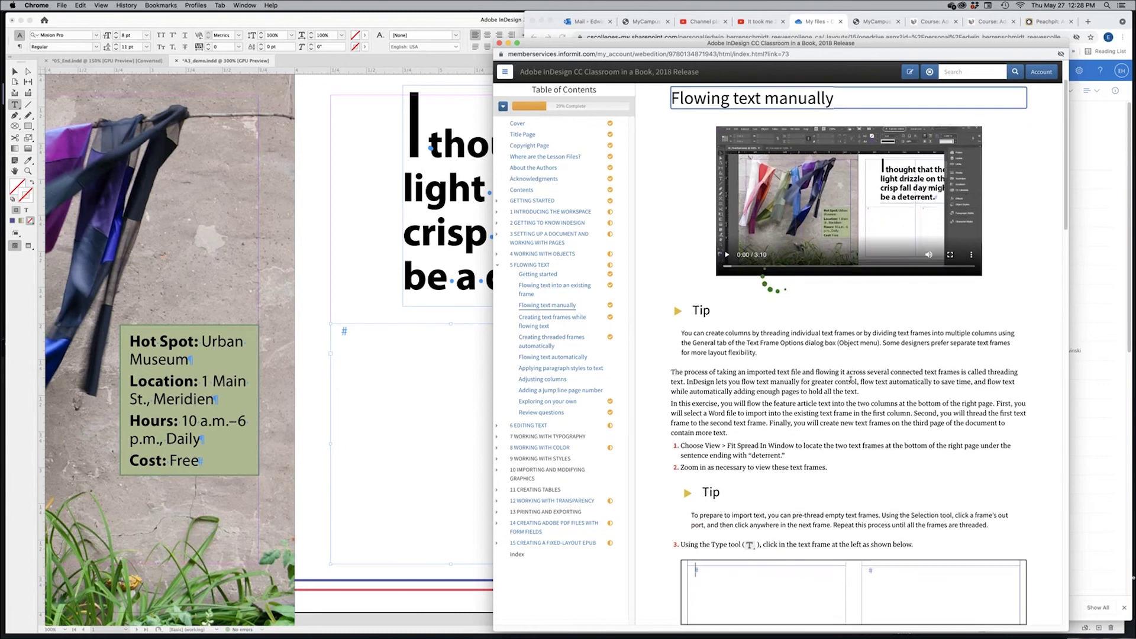
pyautogui.scroll(-1, 855, 383)
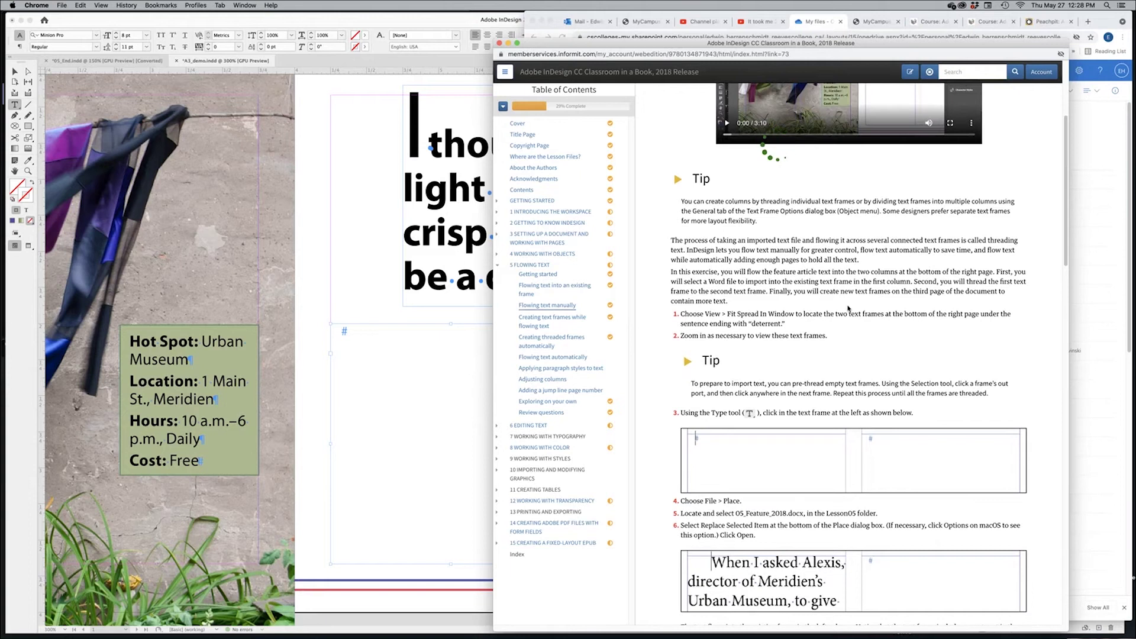
pyautogui.moveTo(681, 201); pyautogui.dragTo(762, 219)
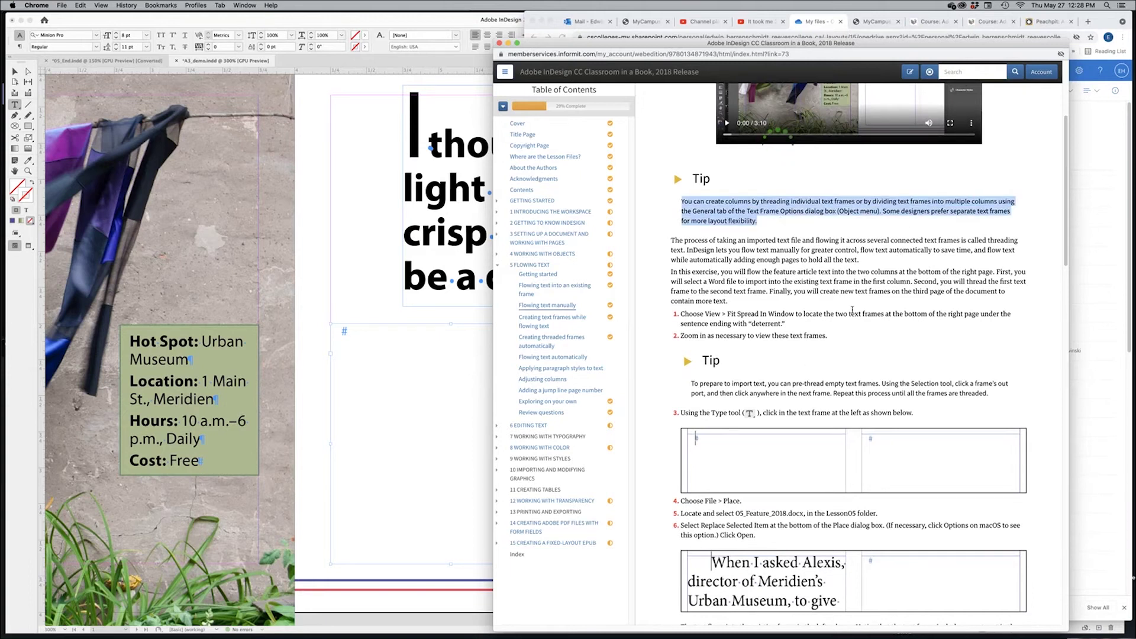
# Review the manual text-flow steps through placing the feature article, and highlight the 05_Feature_2018.docx file name
pyautogui.scroll(-2, 850, 332)
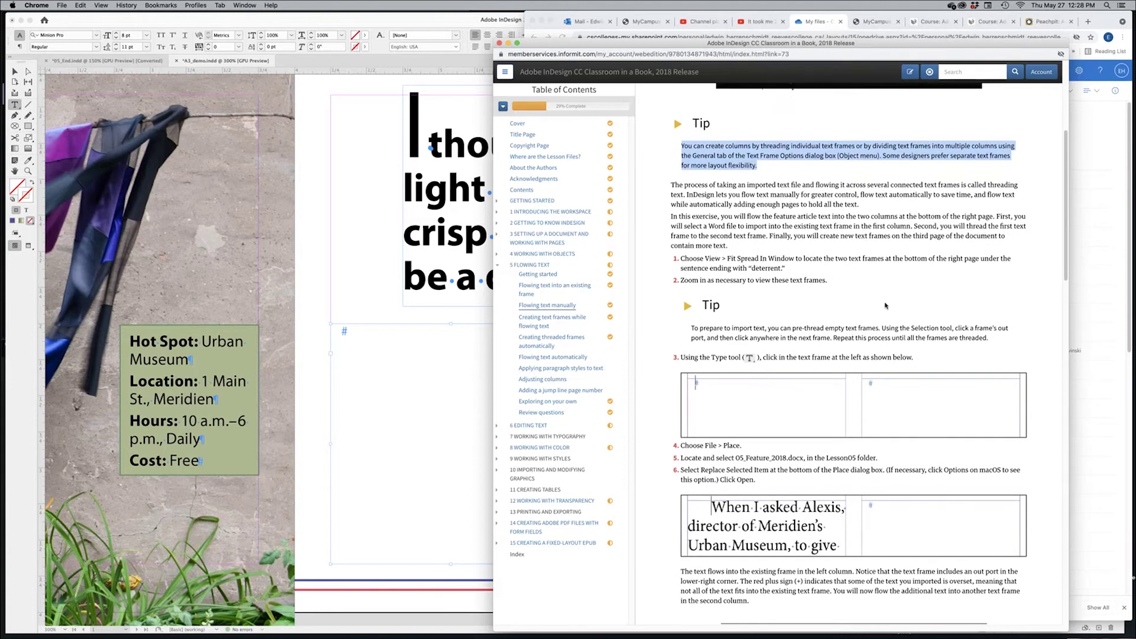
pyautogui.scroll(-1, 859, 304)
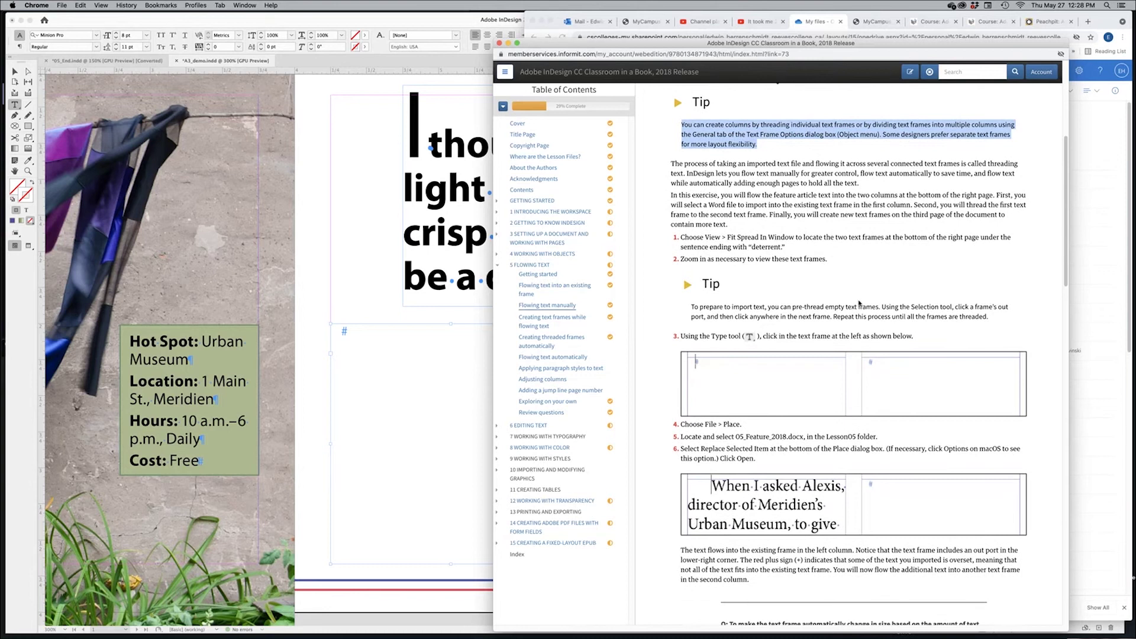
pyautogui.moveTo(695, 335); pyautogui.dragTo(793, 436)
pyautogui.click(750, 430)
pyautogui.click(730, 436)
# Switch to InDesign and place 05_Feature_2018.docx in the first empty column frame below the headline
pyautogui.click(419, 384)
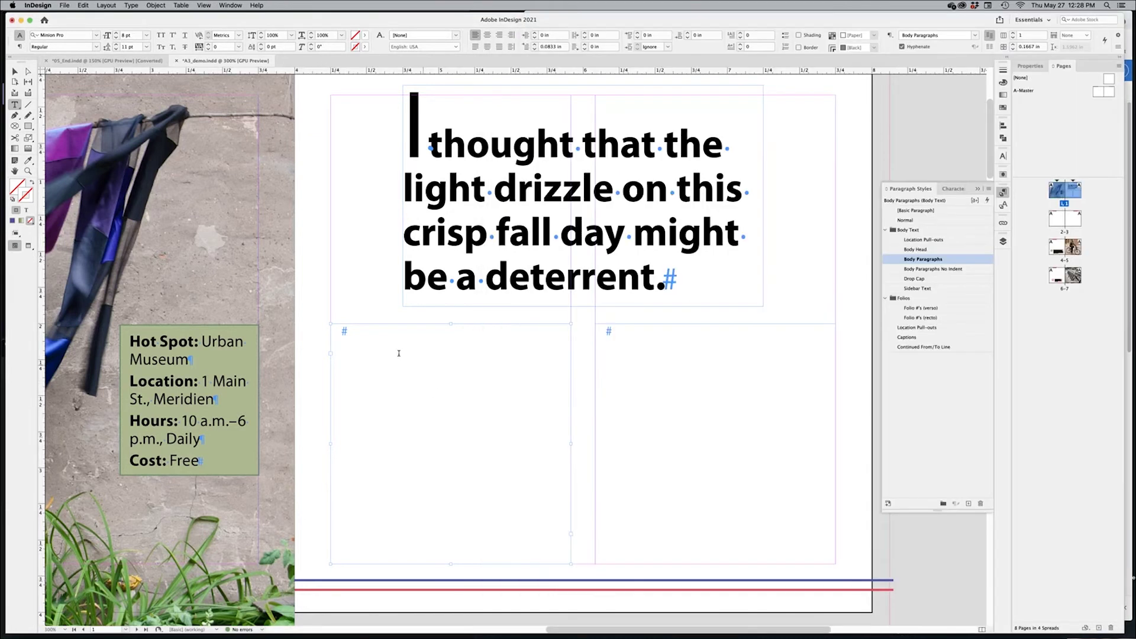
pyautogui.click(345, 327)
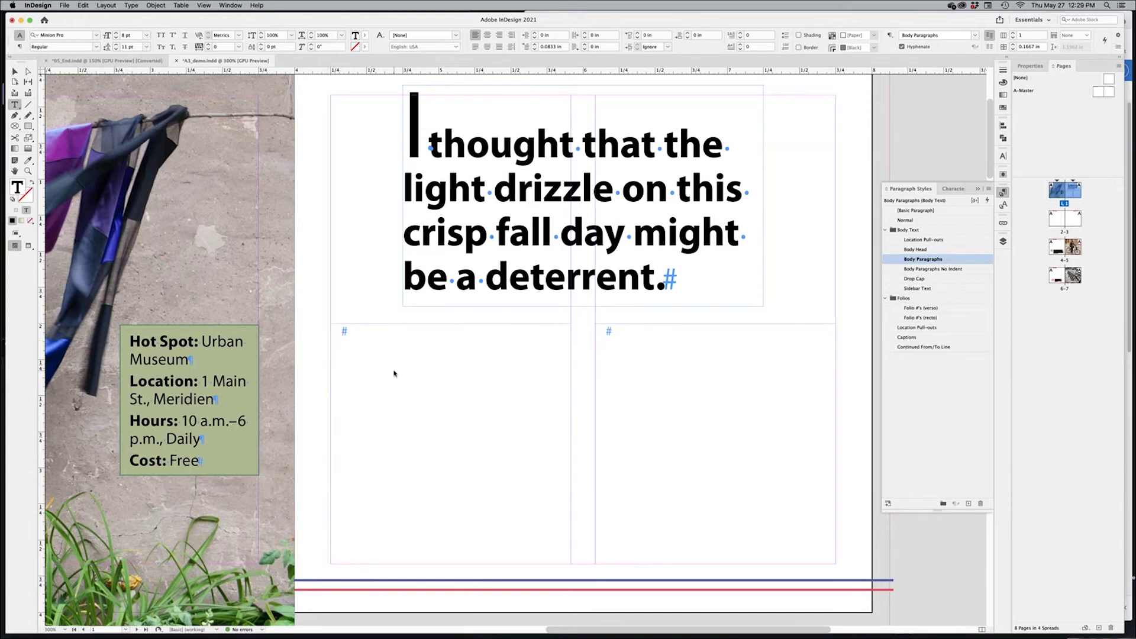
pyautogui.press('super+d')
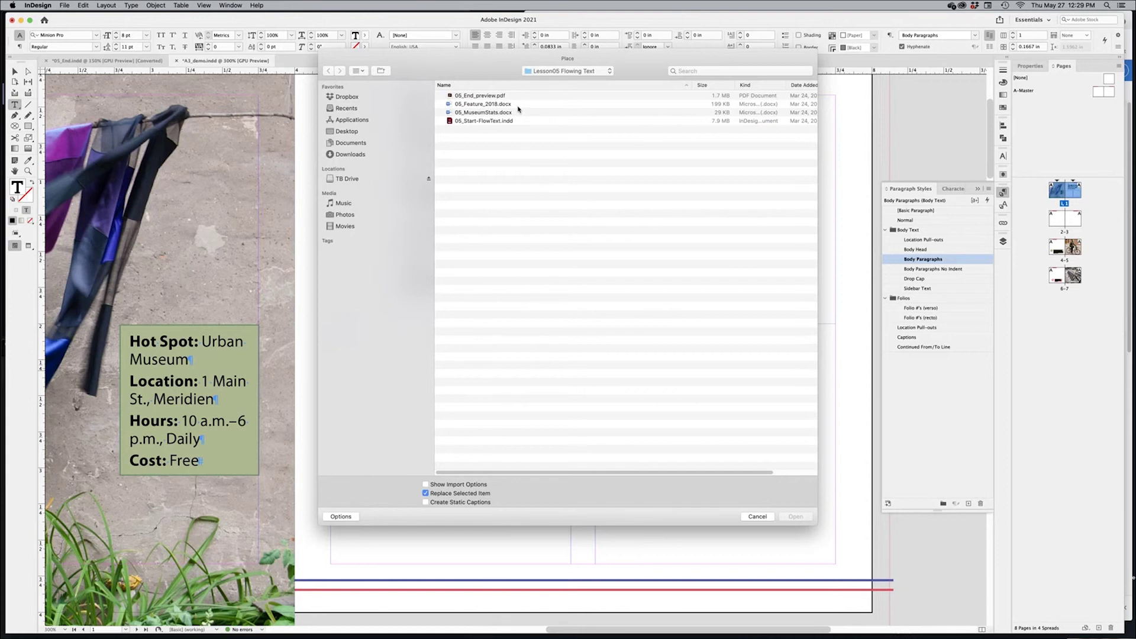
pyautogui.click(518, 105)
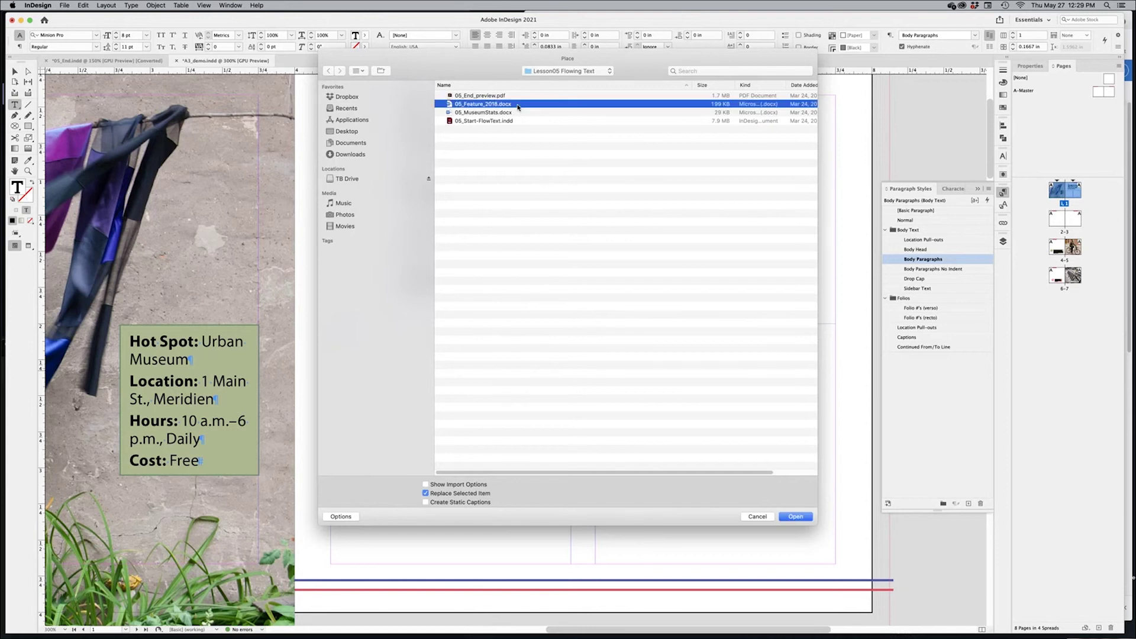
pyautogui.click(795, 516)
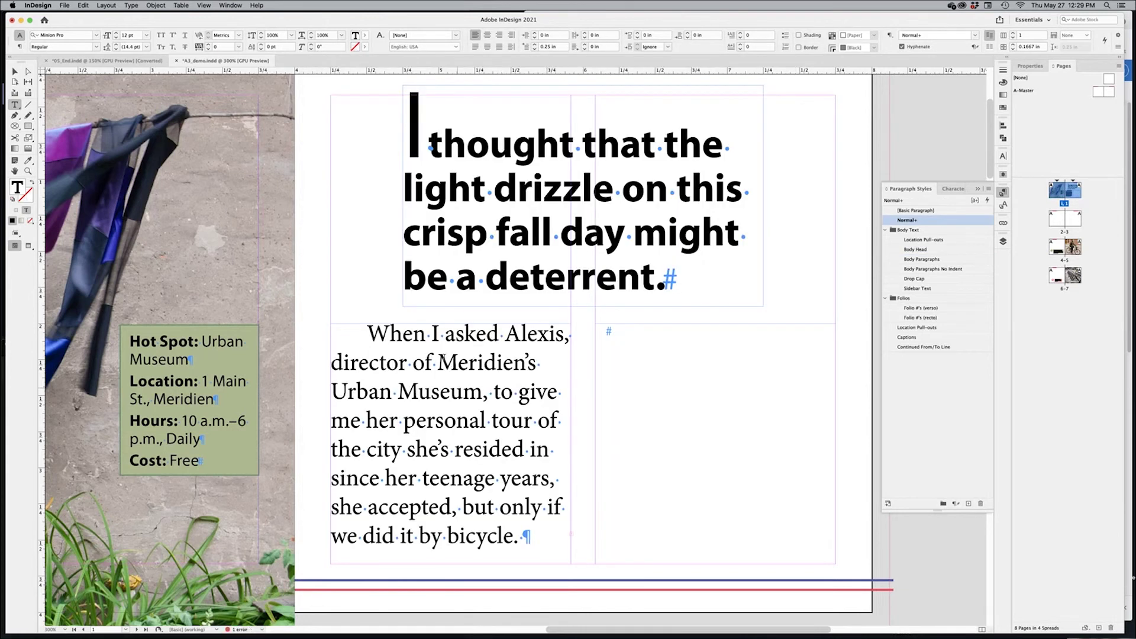
# Highlight the imported paragraph, select its frame, and open the preflight options for the document error
pyautogui.moveTo(375, 337); pyautogui.dragTo(560, 544)
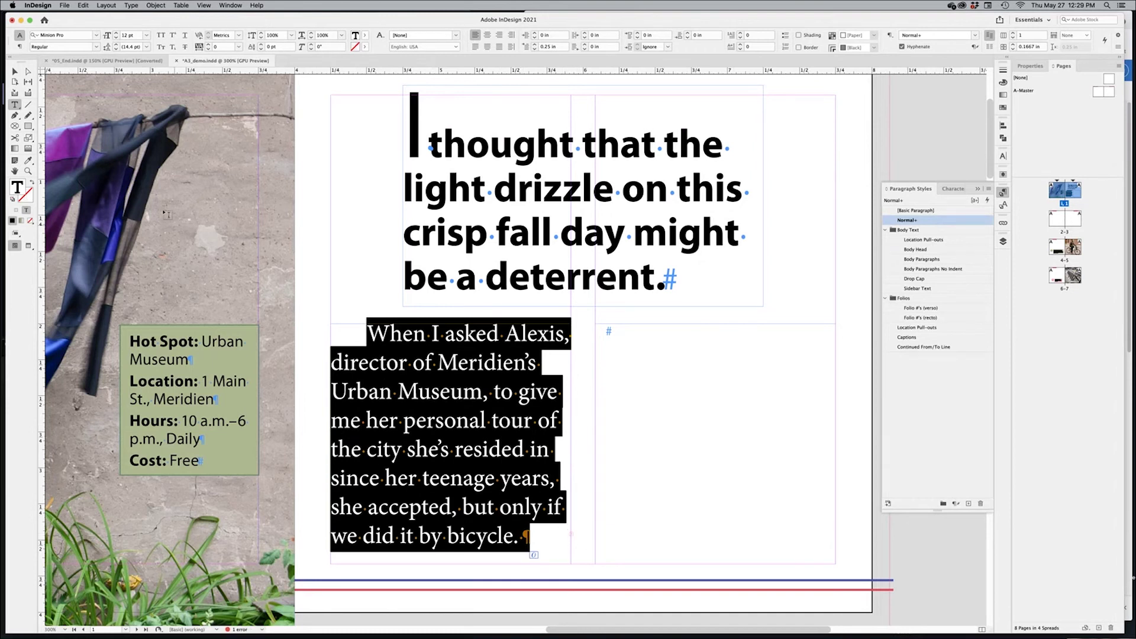
pyautogui.click(18, 73)
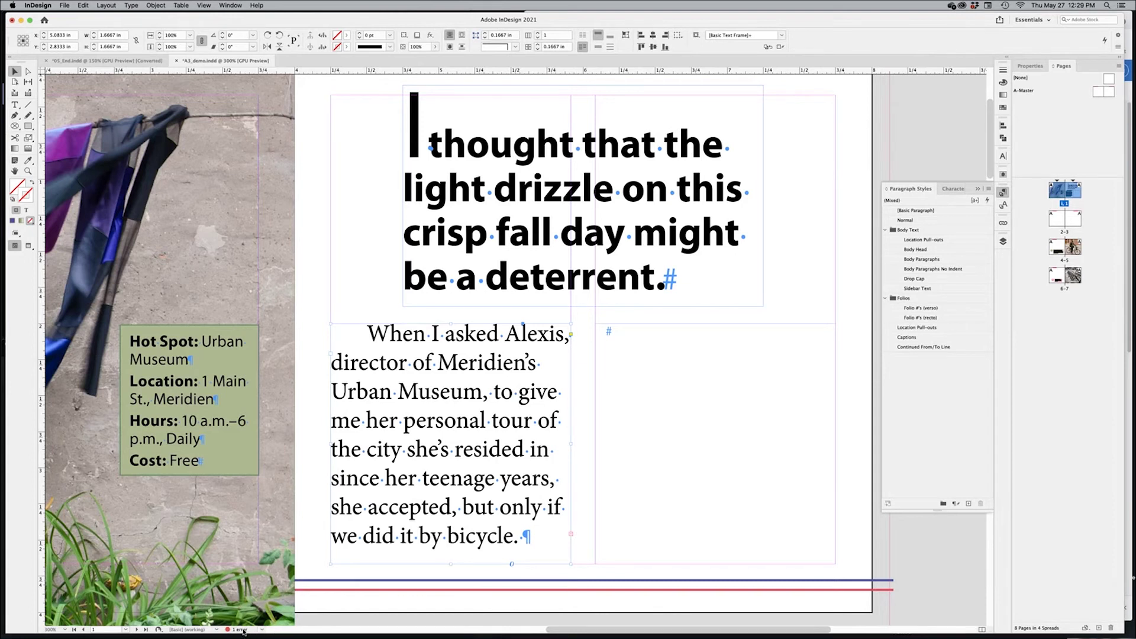
pyautogui.click(261, 630)
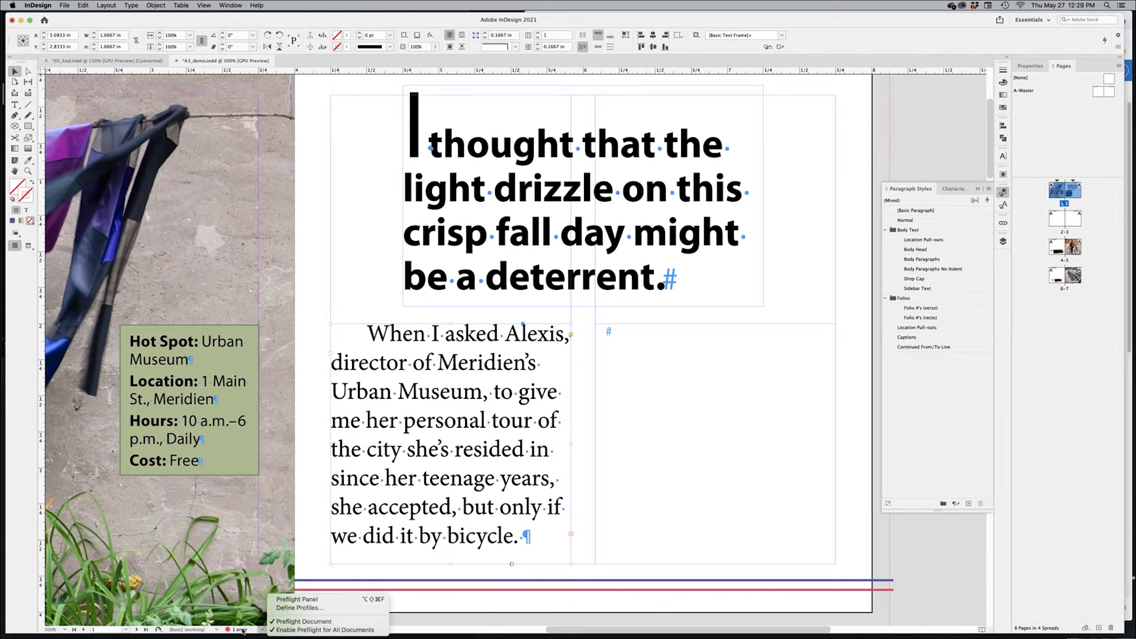
pyautogui.click(525, 603)
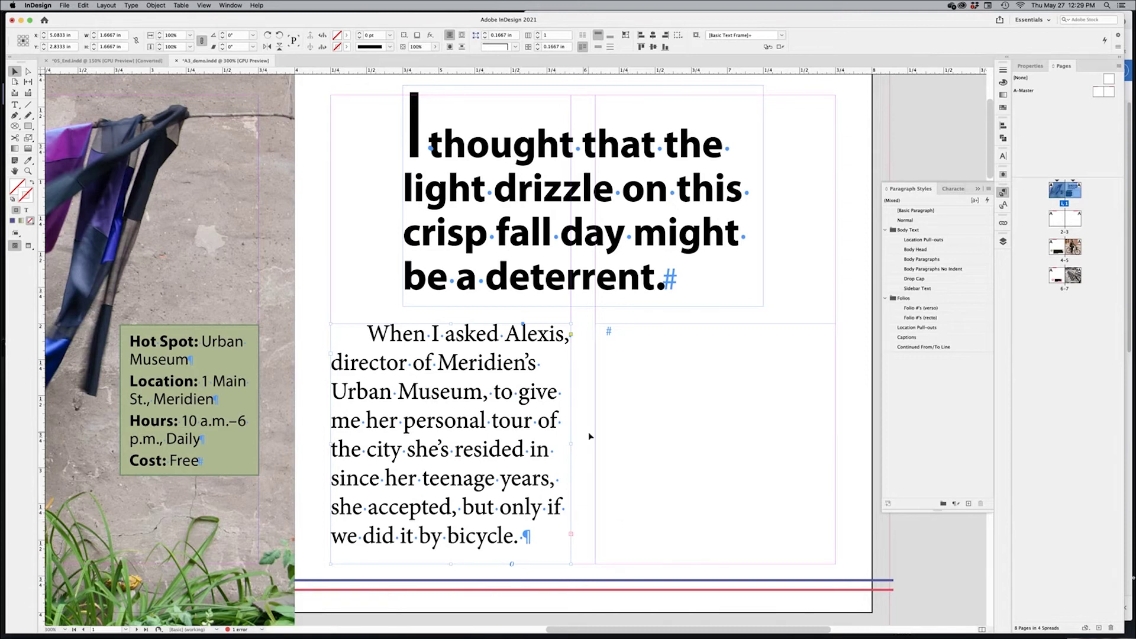
# Switch to Chrome and read steps 7 to 9 on loading overset text and flowing it into the second frame
pyautogui.press('super+Tab')
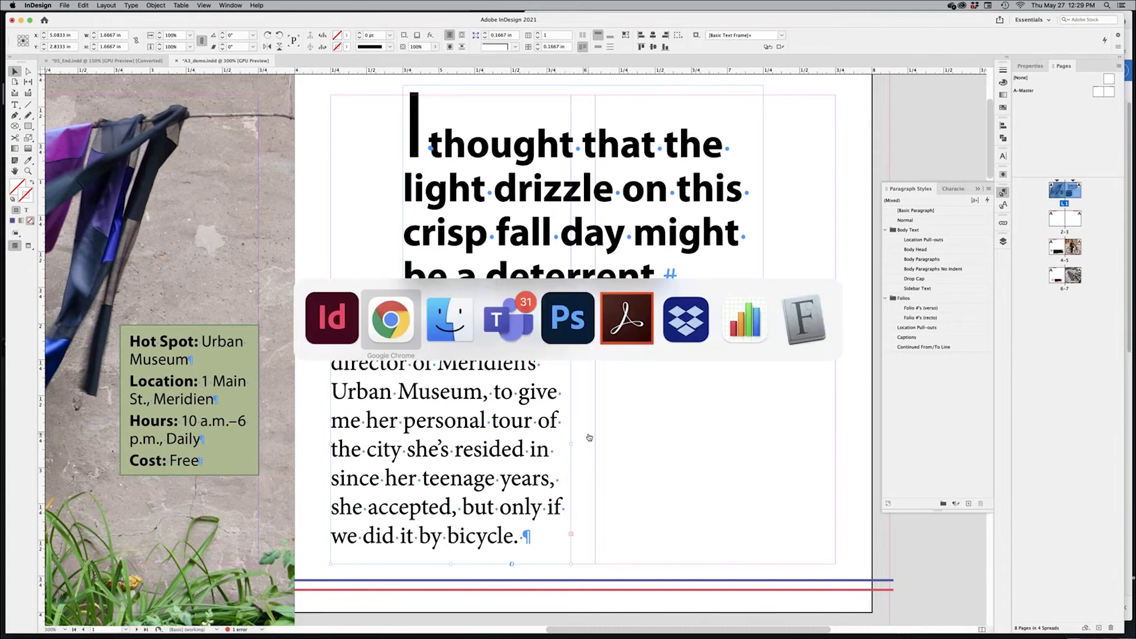
pyautogui.scroll(-8, 866, 471)
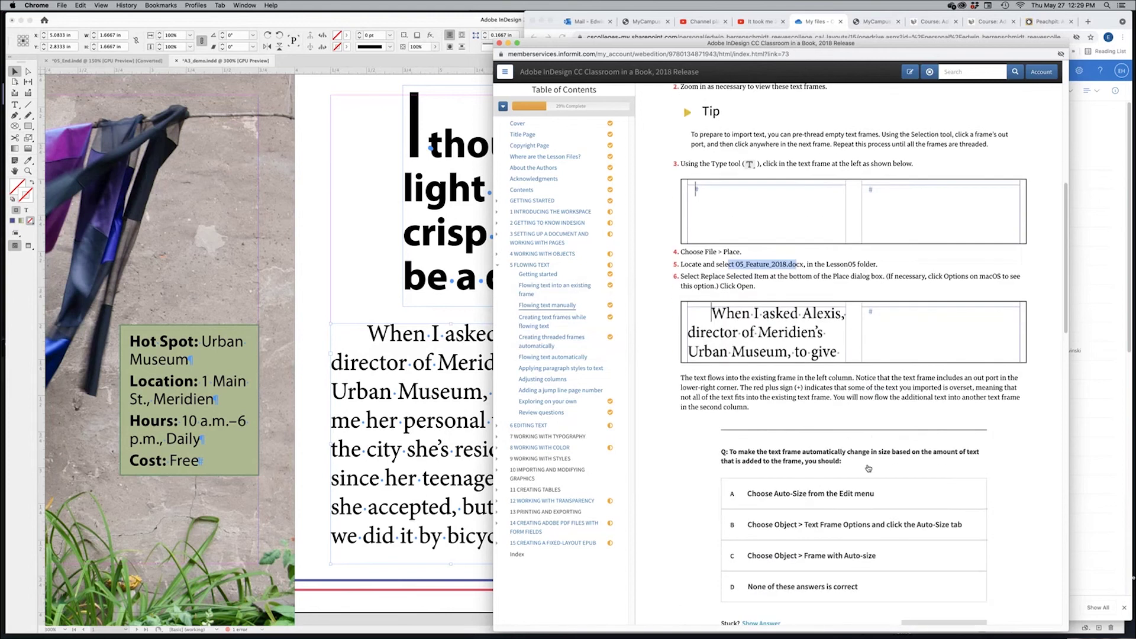
pyautogui.scroll(-15, 871, 466)
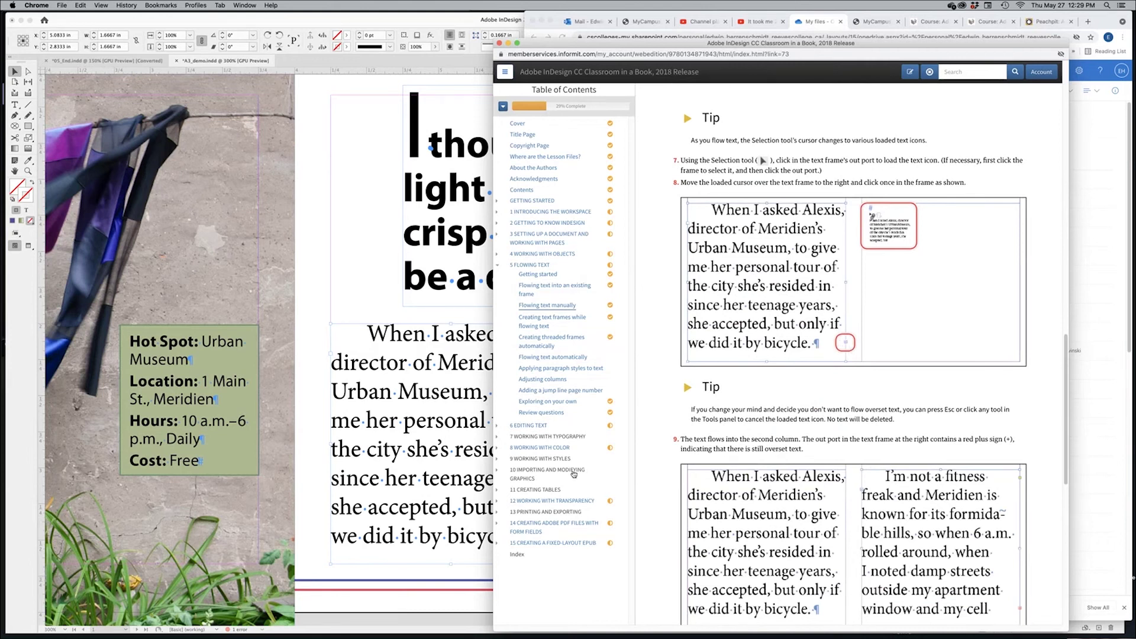
# Return to InDesign and thread the first column's overset text into the empty second column frame
pyautogui.click(28, 56)
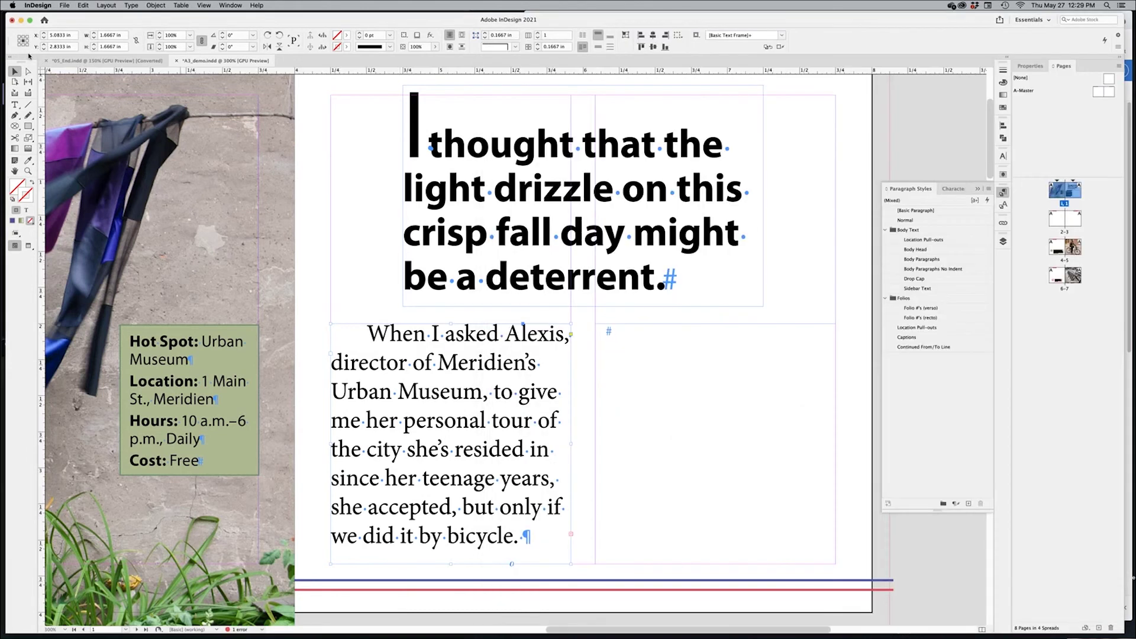
pyautogui.click(571, 535)
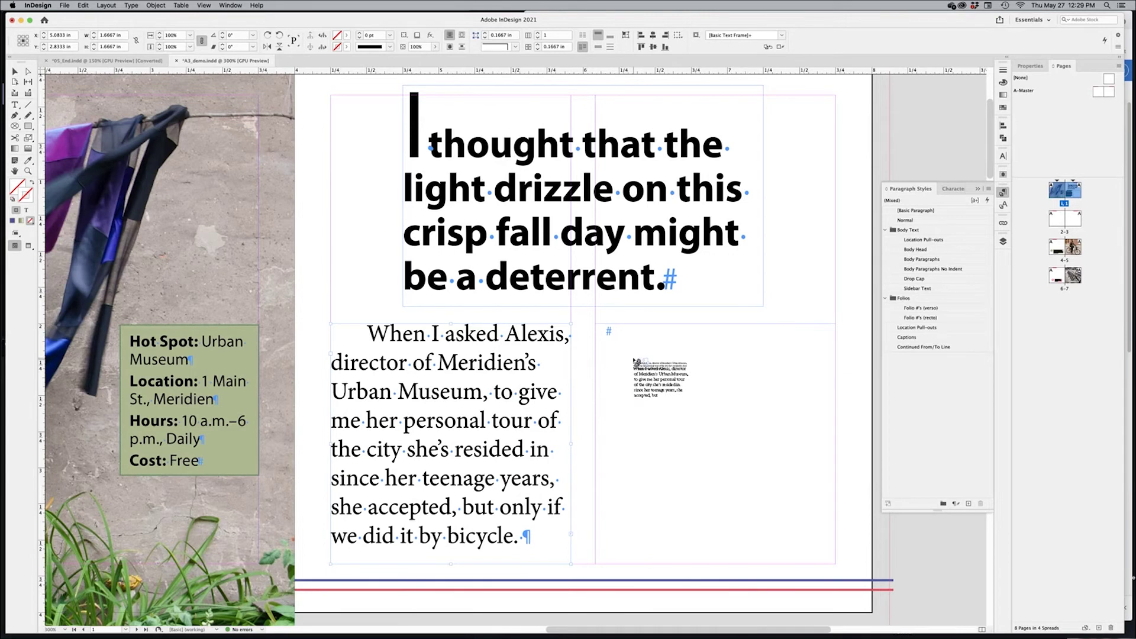
pyautogui.click(635, 358)
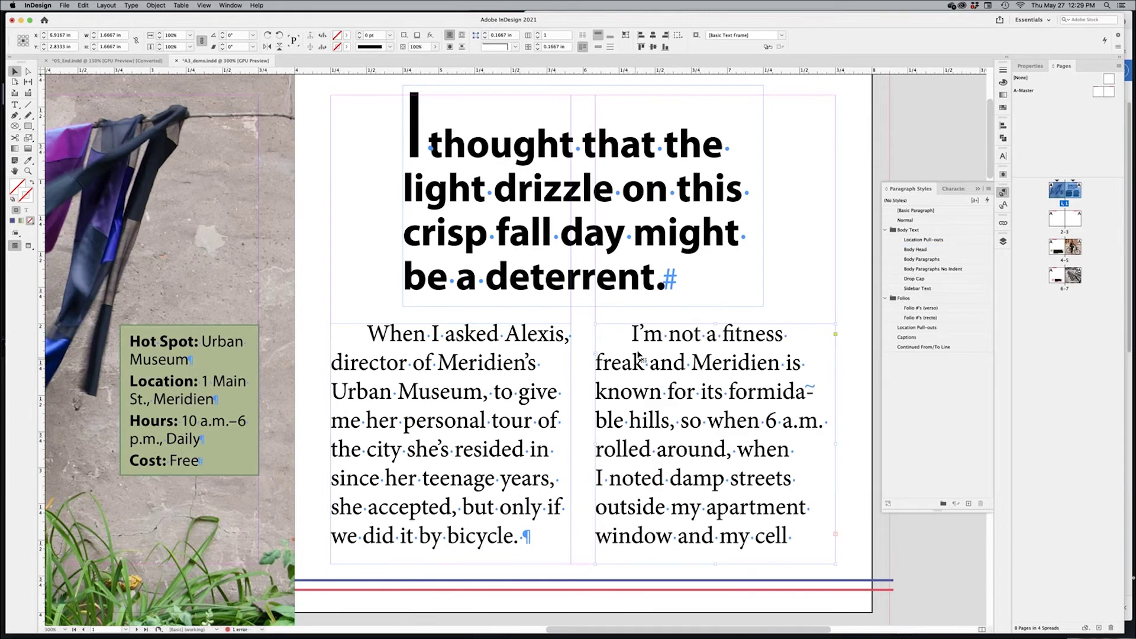
# Highlight text running across both threaded columns and inspect the second column's frame with the whole spread in view
pyautogui.doubleClick(464, 393)
pyautogui.moveTo(465, 394); pyautogui.dragTo(771, 532)
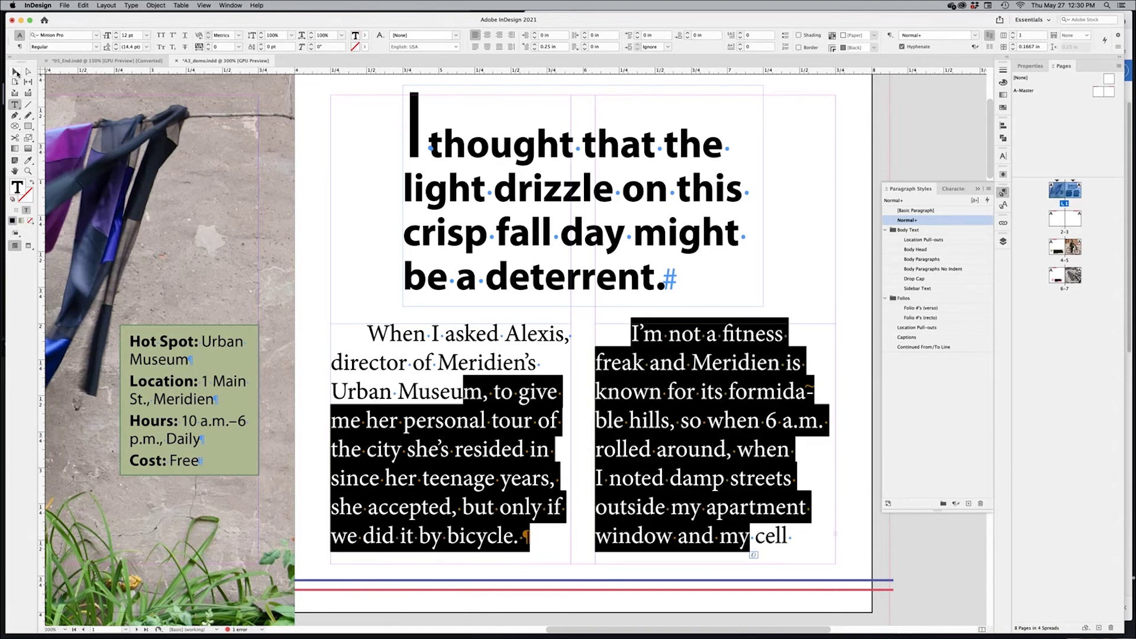
pyautogui.click(16, 73)
pyautogui.press('super+minus')
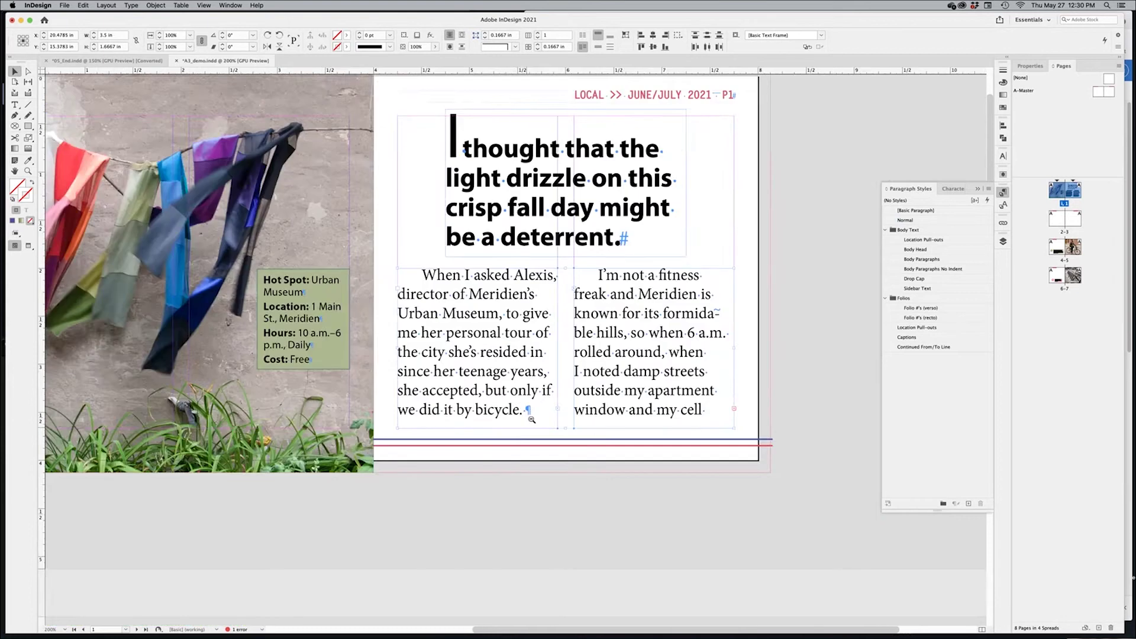
pyautogui.press('super+minus')
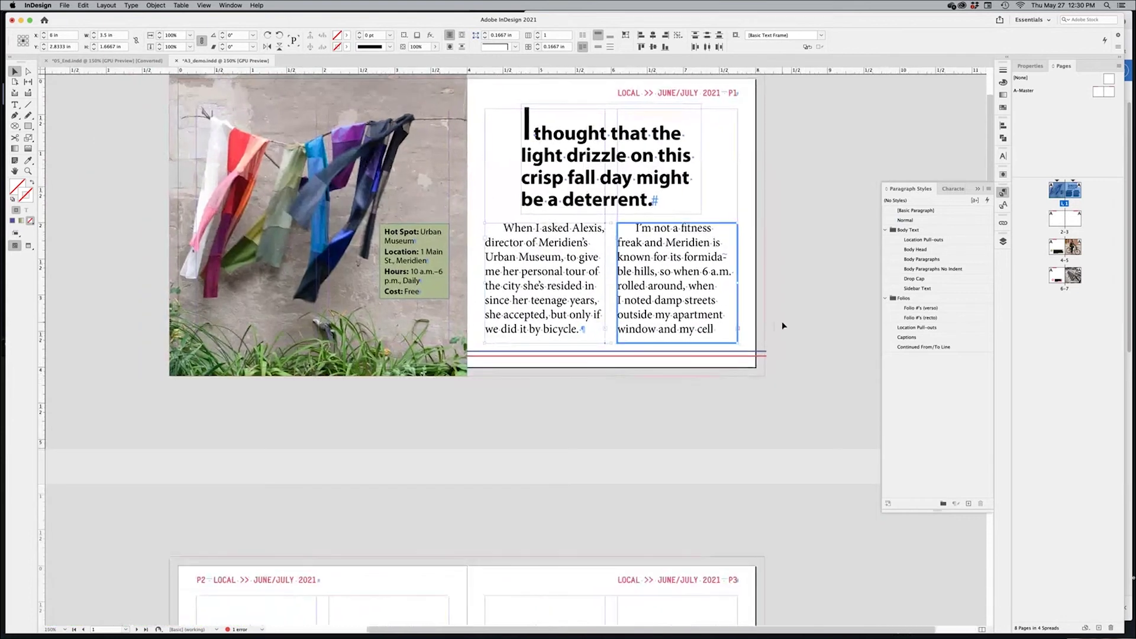
pyautogui.click(727, 325)
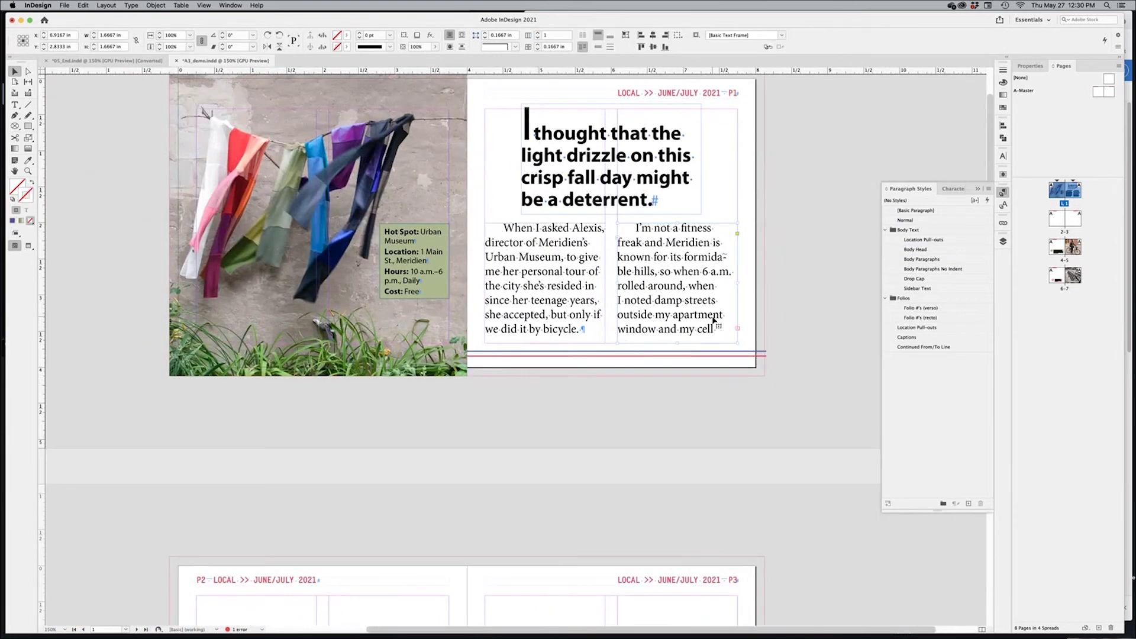
pyautogui.doubleClick(713, 314)
pyautogui.click(15, 72)
pyautogui.click(716, 358)
# Switch to Chrome and read the rest of the section through loading the Type tool with multiple text files
pyautogui.press('super+Tab')
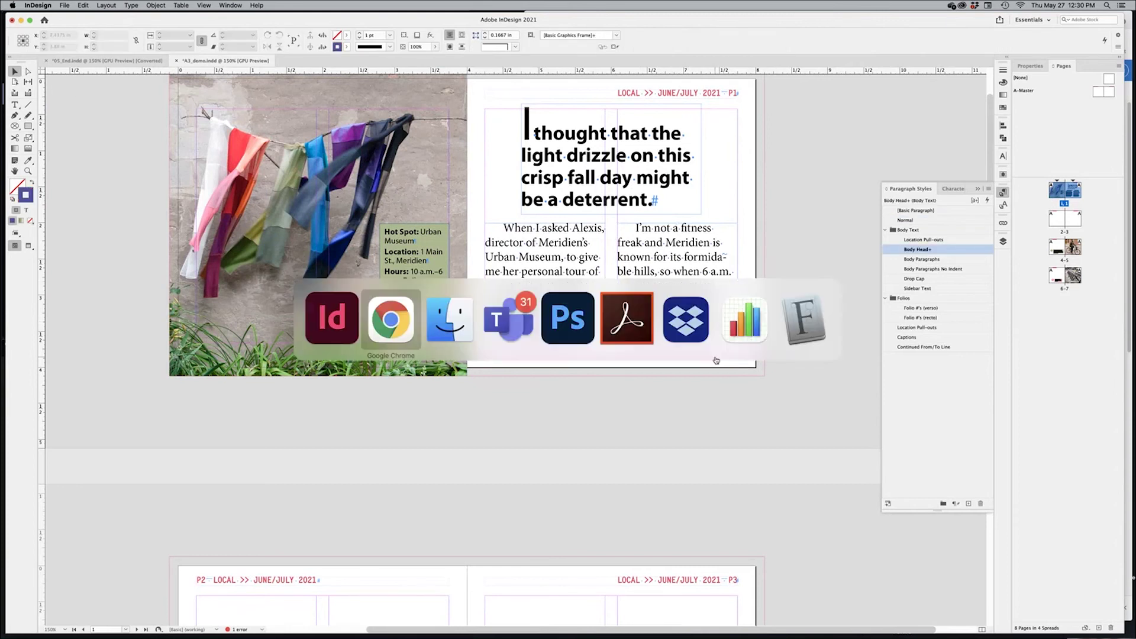
pyautogui.scroll(-2, 816, 494)
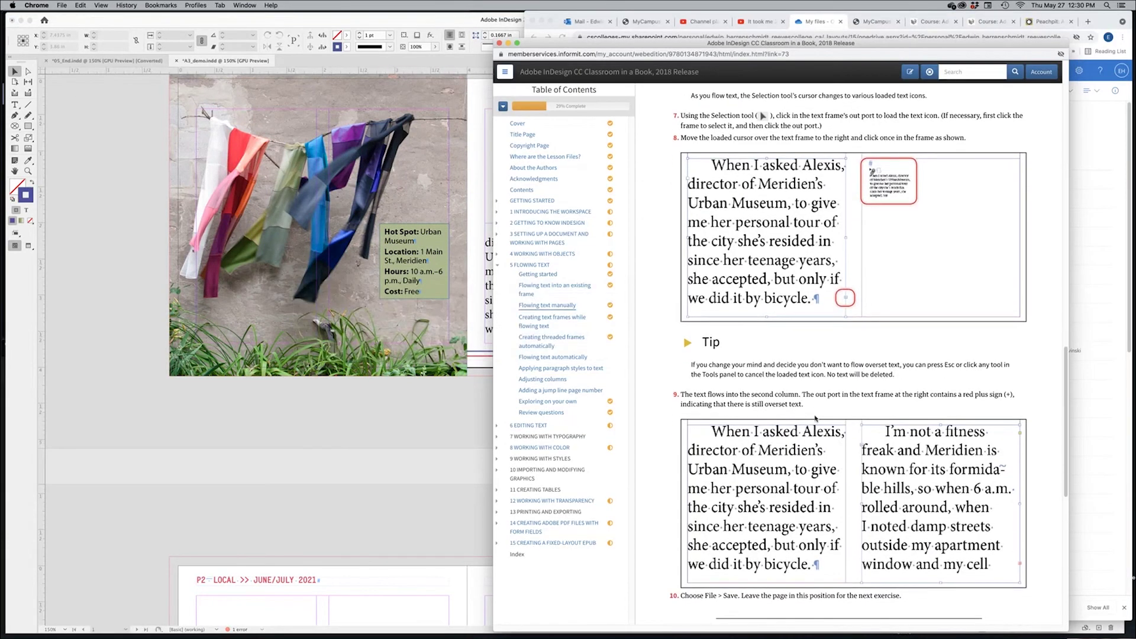
pyautogui.scroll(-6, 941, 526)
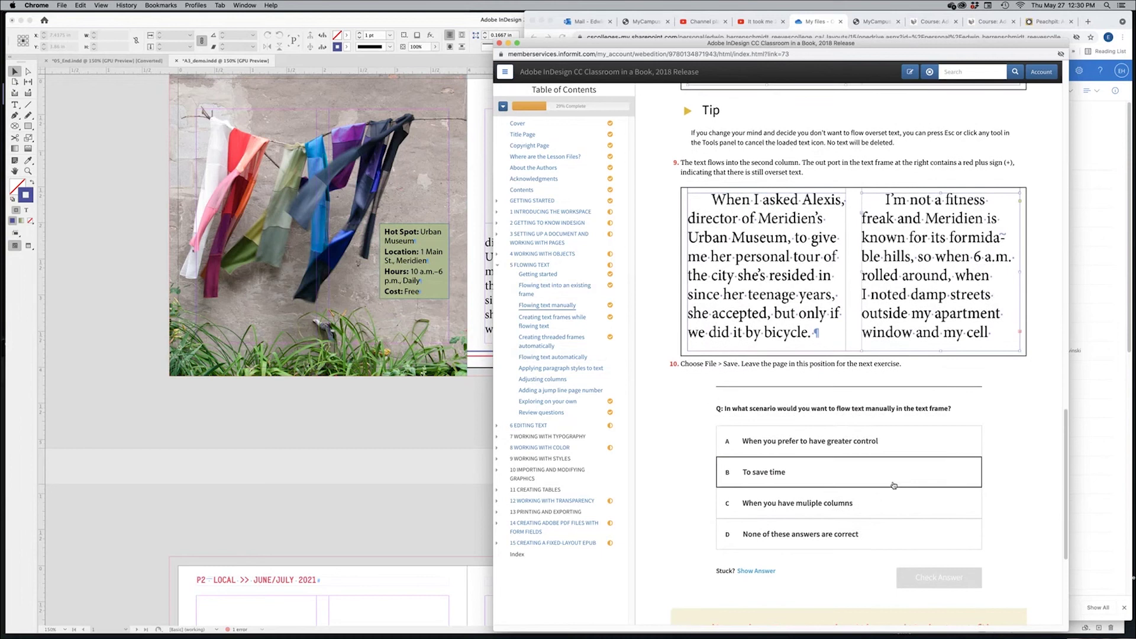
pyautogui.scroll(-2, 893, 485)
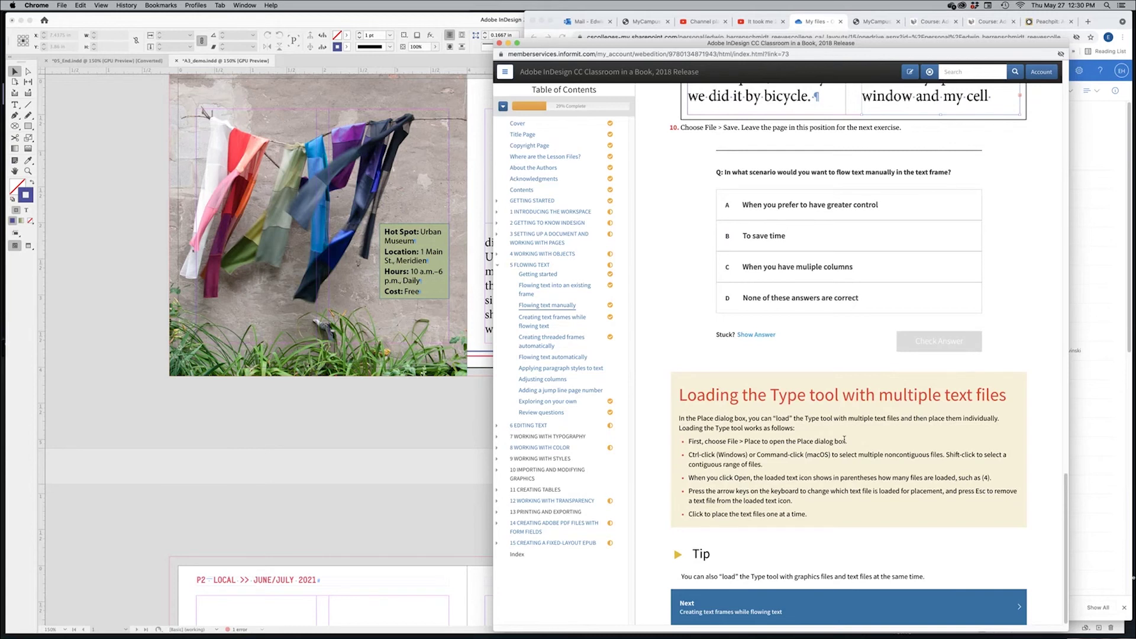
# Switch to InDesign, bring the first spread into view, and collapse the Paragraph Styles panel to clear the pasteboard
pyautogui.click(392, 411)
pyautogui.moveTo(551, 385); pyautogui.dragTo(485, 434)
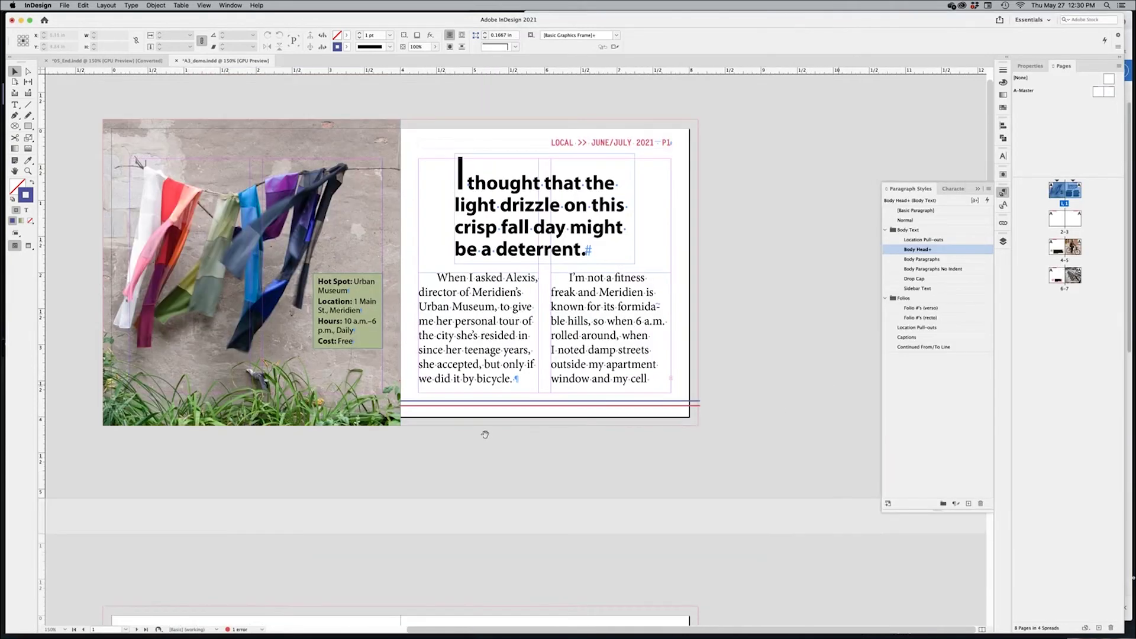
pyautogui.click(979, 190)
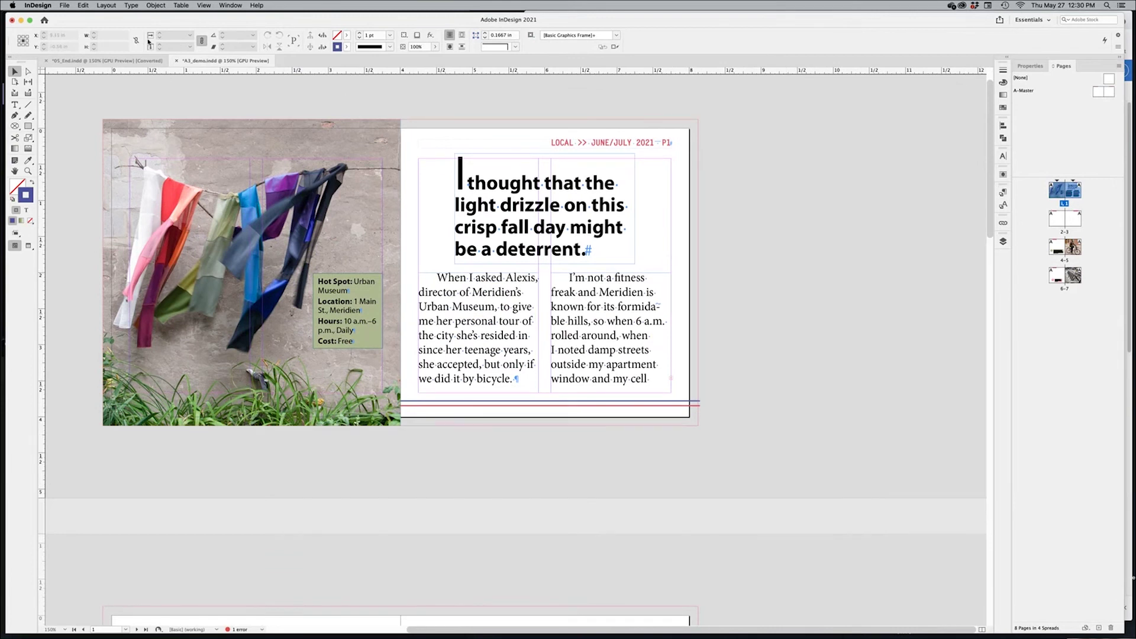
# Load 05_Feature_2018.docx and 05_MuseumStats.docx together and place each in its own tall frame on the pasteboard beside page 1
pyautogui.click(64, 5)
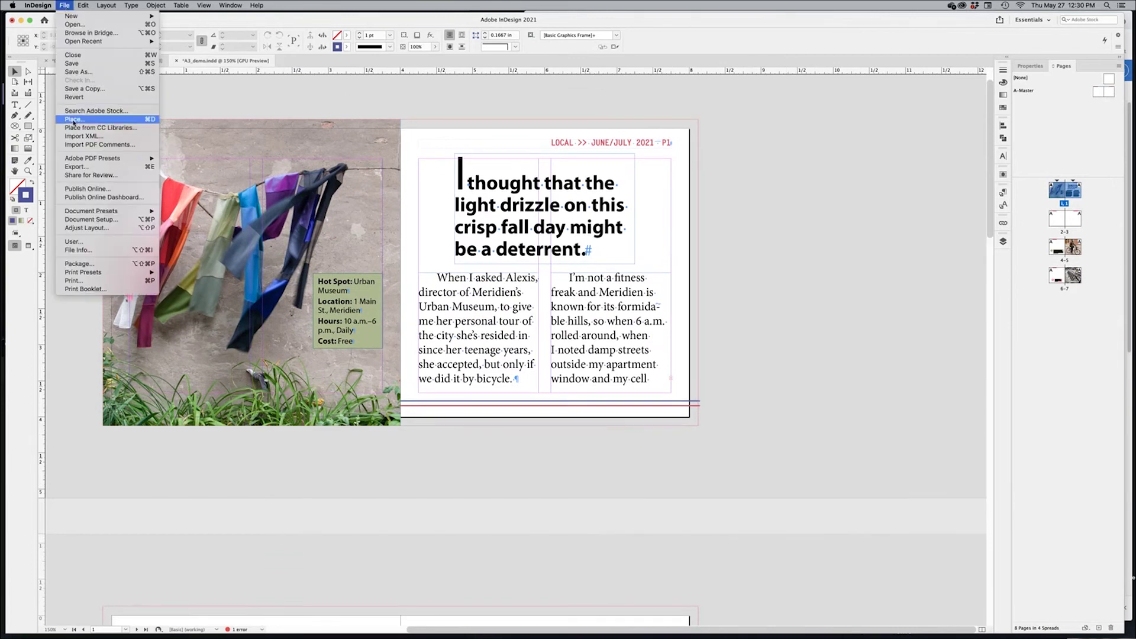
pyautogui.click(73, 123)
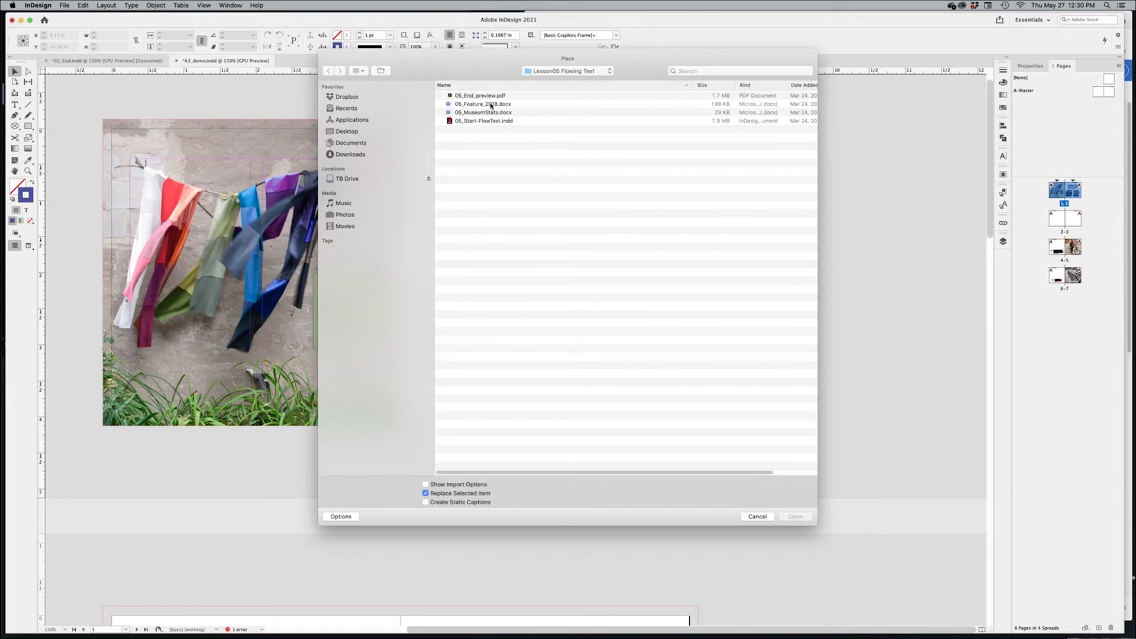
pyautogui.click(491, 106)
pyautogui.keyDown('shift'); pyautogui.click(492, 112); pyautogui.keyUp('shift')
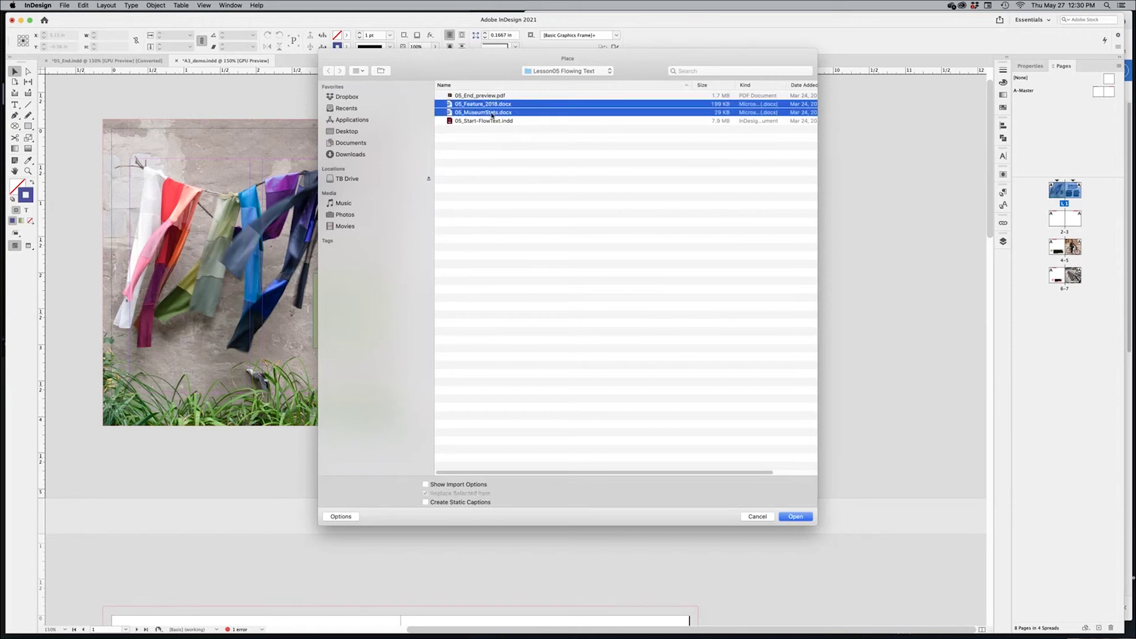
pyautogui.click(795, 516)
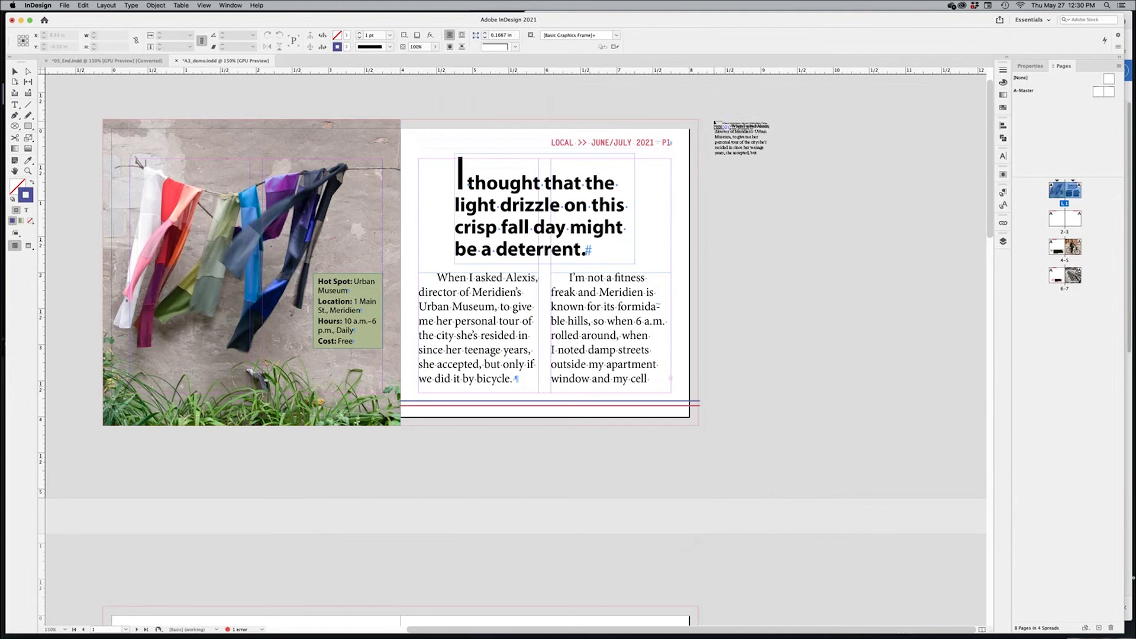
pyautogui.moveTo(714, 120); pyautogui.dragTo(849, 464)
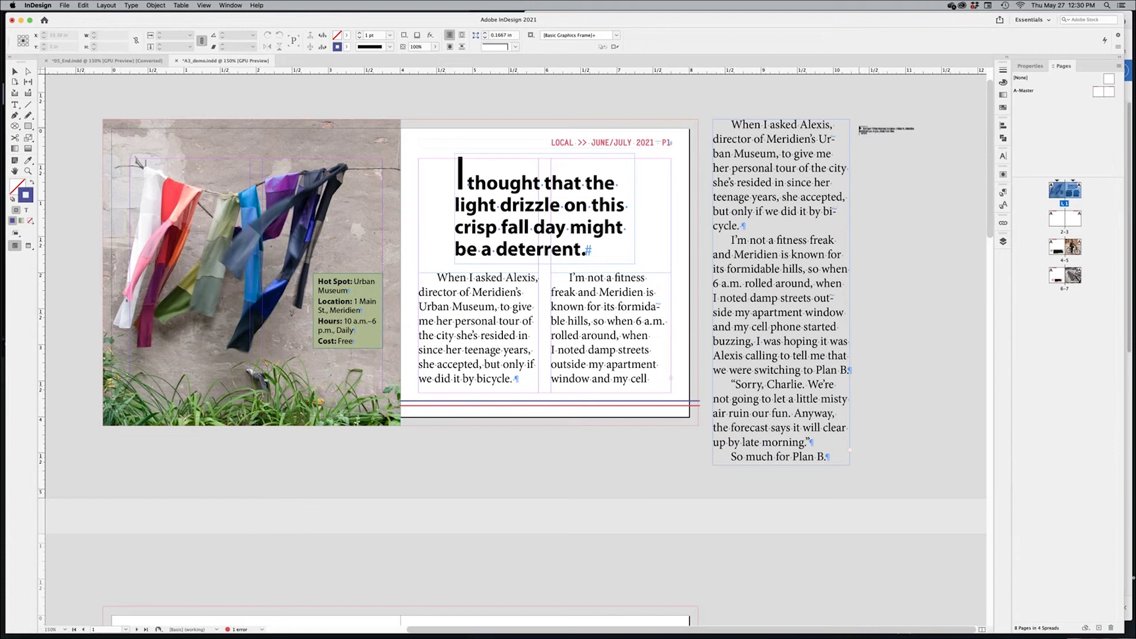
pyautogui.moveTo(858, 125); pyautogui.dragTo(963, 327)
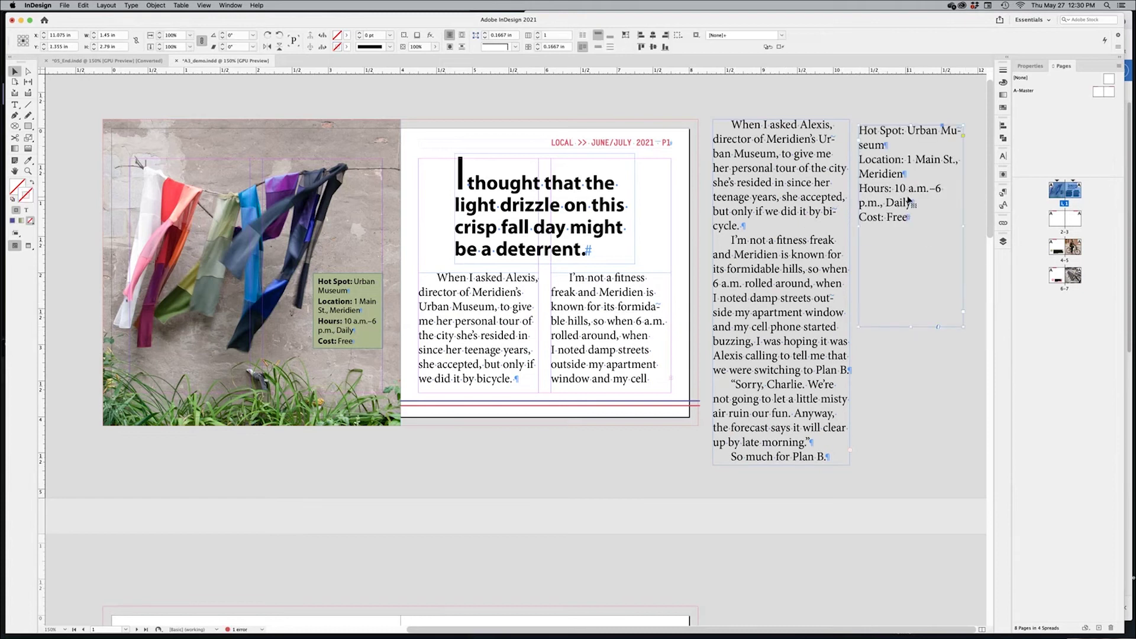
# Highlight the museum details in the newly placed frame and the matching text in the green Hot Spot sidebar to compare them
pyautogui.moveTo(926, 237); pyautogui.dragTo(865, 146)
pyautogui.doubleClick(913, 218)
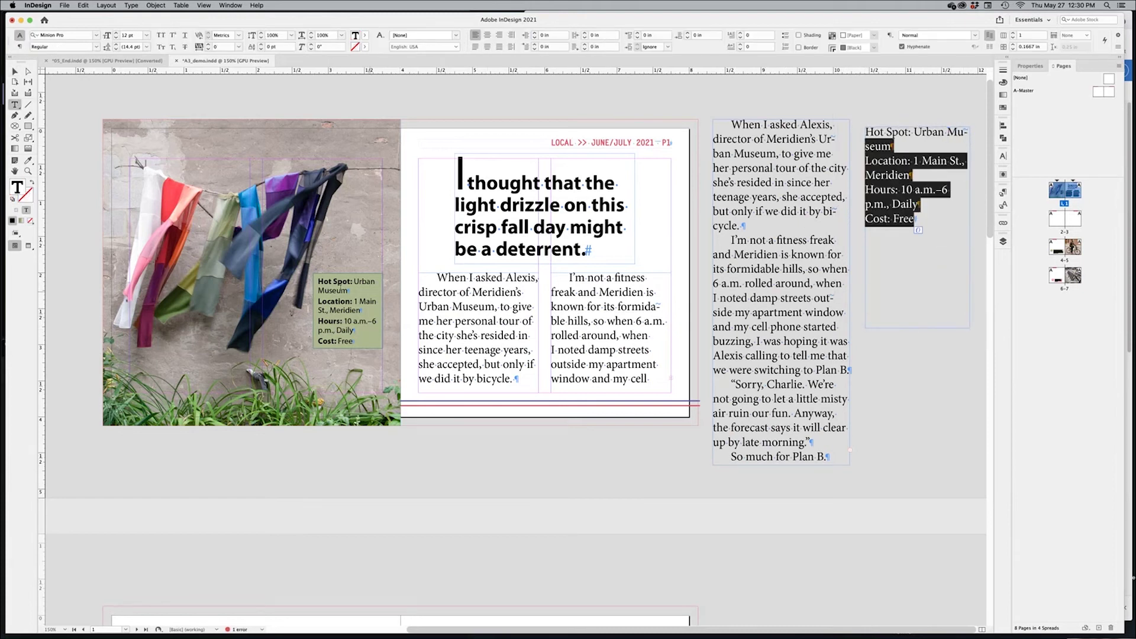
pyautogui.moveTo(327, 281); pyautogui.dragTo(357, 332)
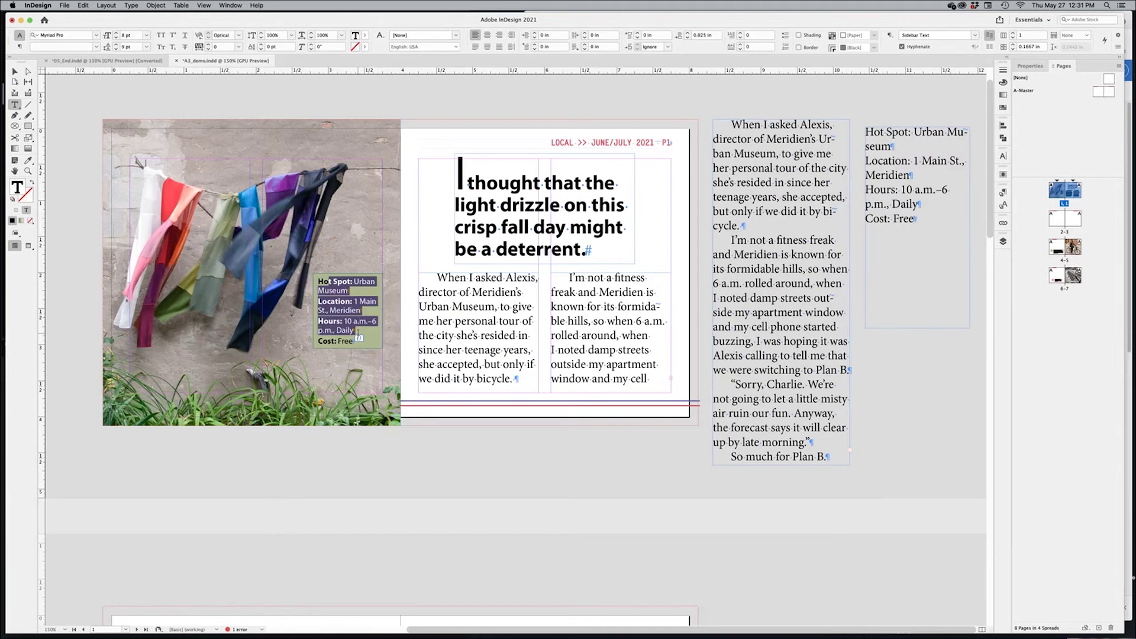
# Delete the two practice text frames from the pasteboard beside page 1
pyautogui.click(14, 71)
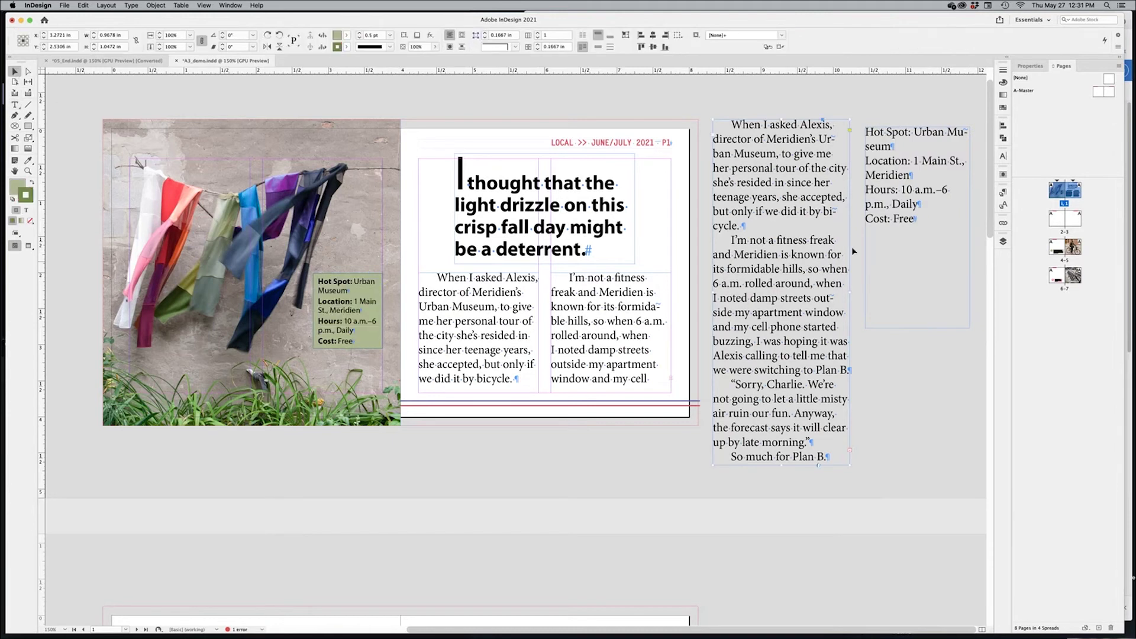
pyautogui.click(876, 246)
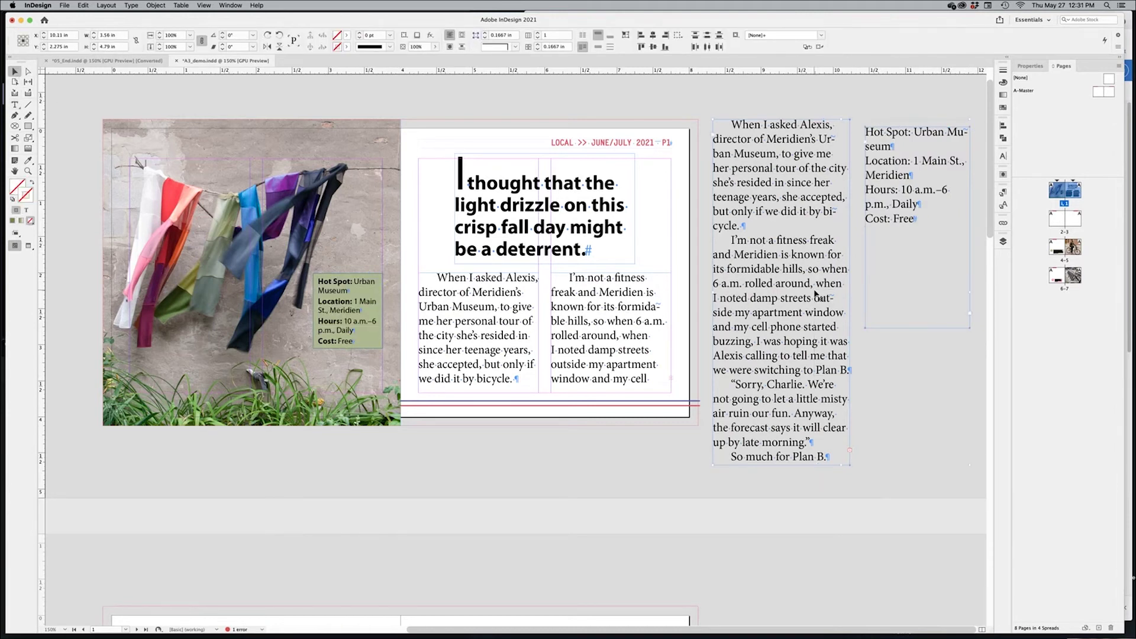
pyautogui.press('Delete')
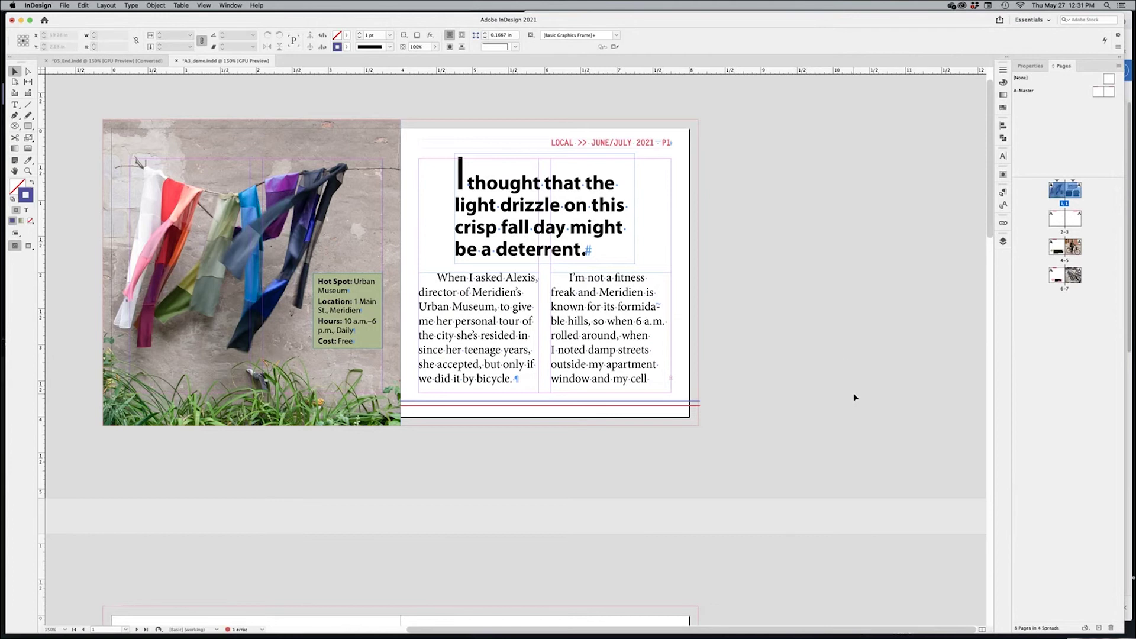
# Start placing files without a selection, and expand the Links folder inside Lesson03 Pages
pyautogui.press('super+d')
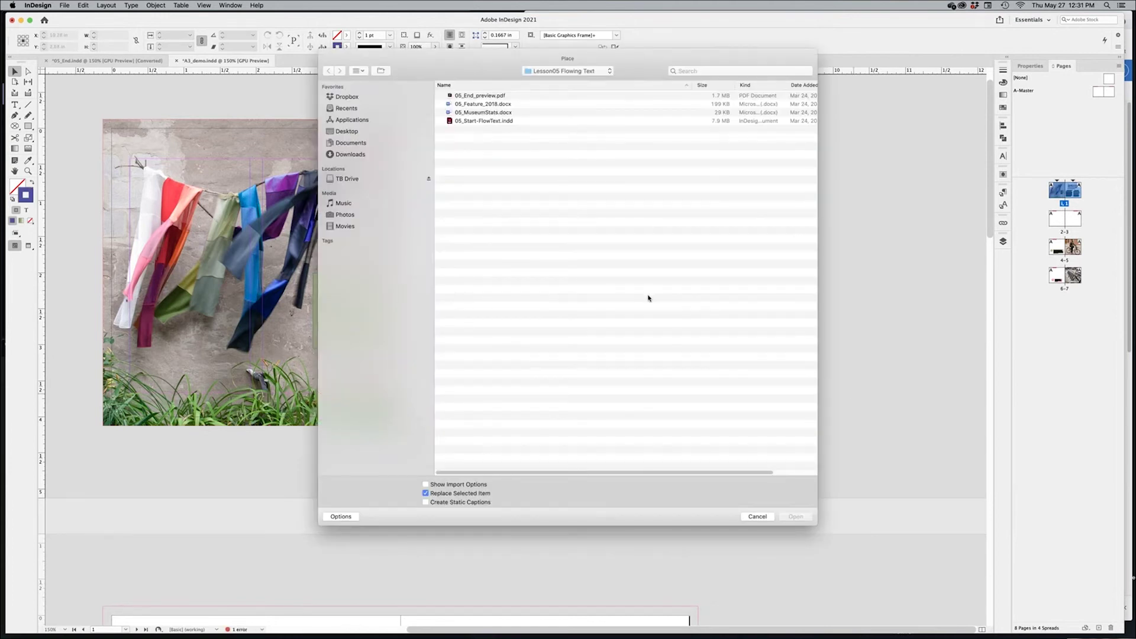
pyautogui.press('super+Up')
pyautogui.press('Down')
pyautogui.press('Down')
pyautogui.press('Down')
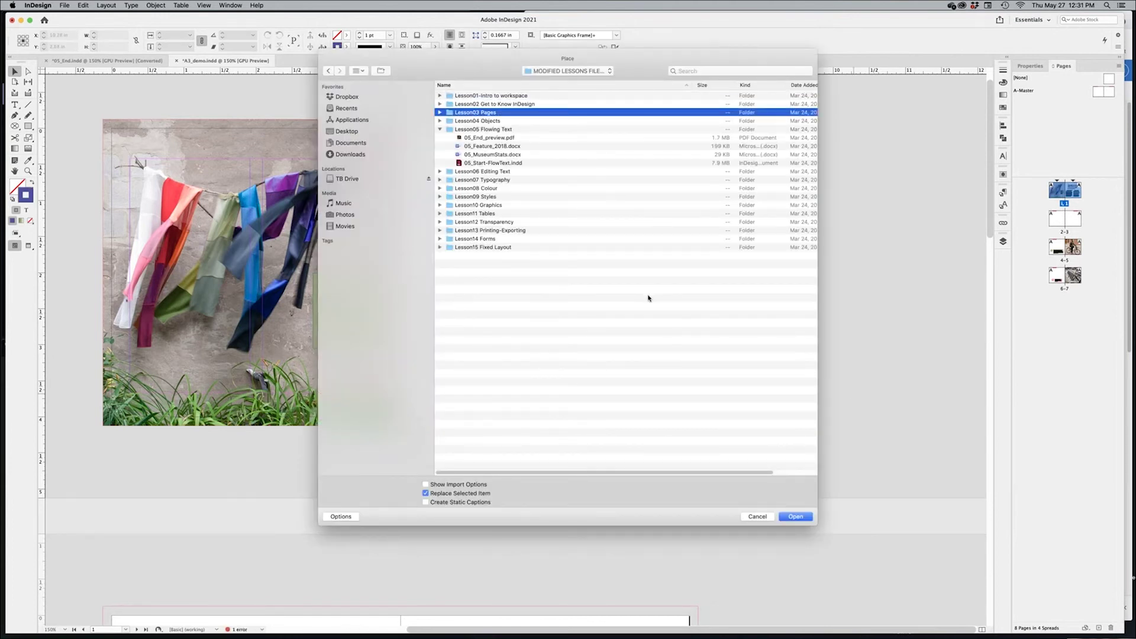
pyautogui.press('Right')
pyautogui.press('Down')
pyautogui.press('Down')
pyautogui.press('Right')
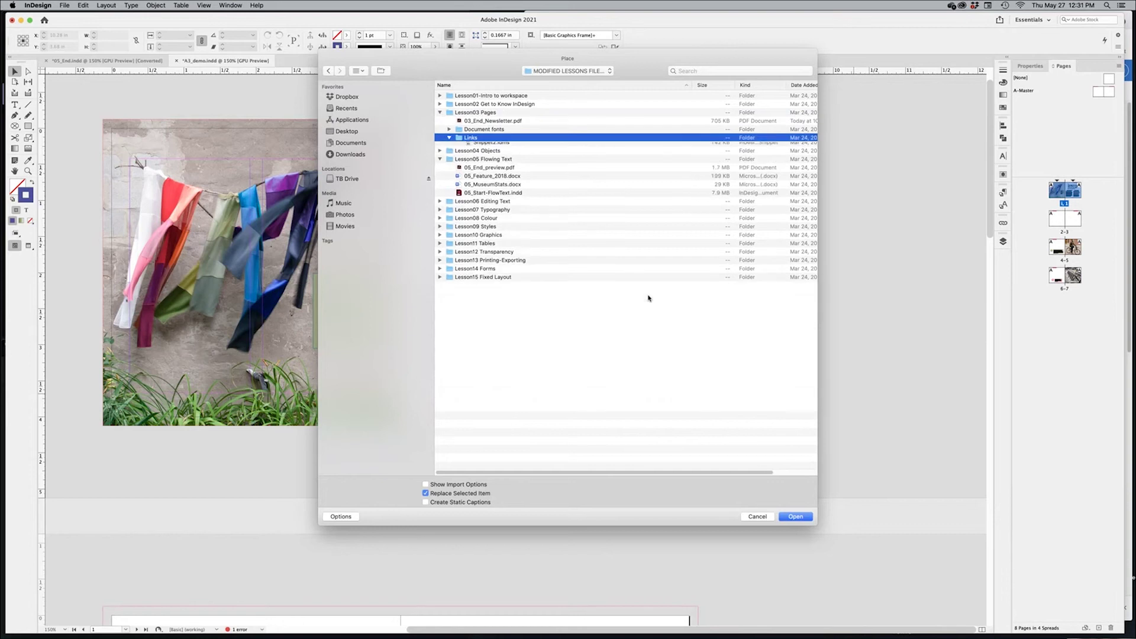
# Preview the images from Graphic1.jpg to Graphic3.jpg in the Links folder
pyautogui.press('Down')
pyautogui.press('Down')
pyautogui.press('Down')
pyautogui.press('space')
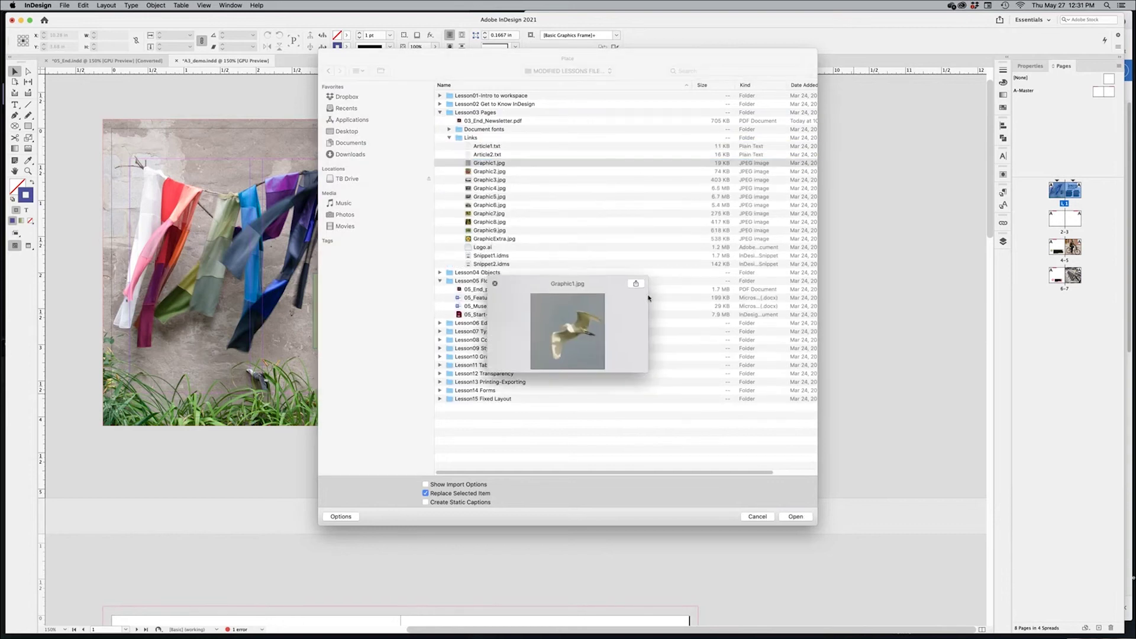
pyautogui.press('Down')
pyautogui.press('Down')
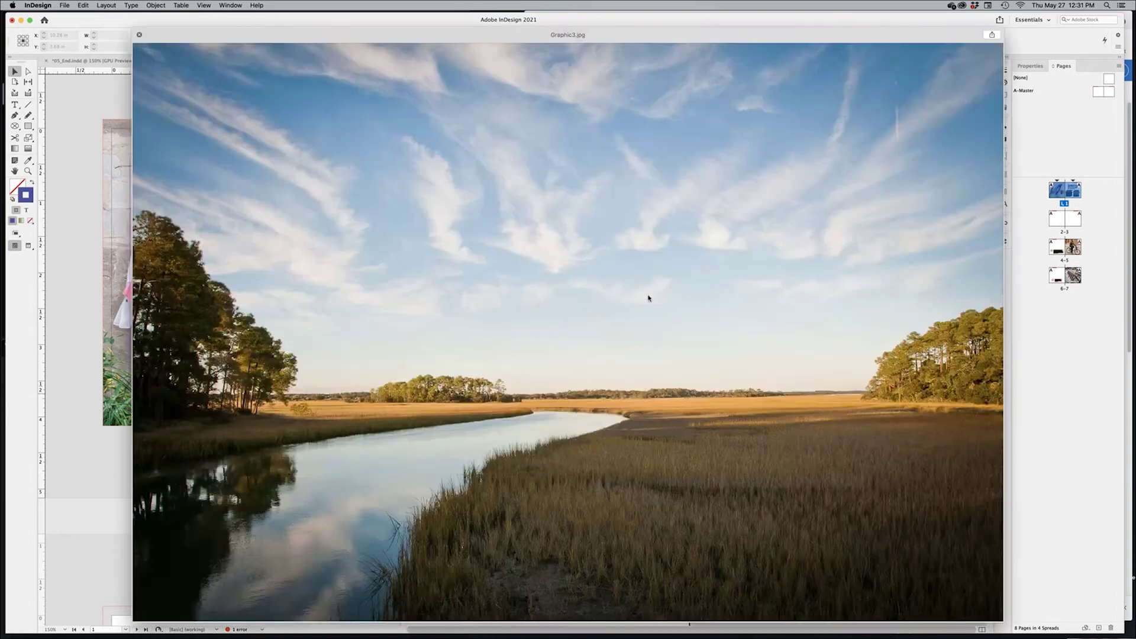
pyautogui.press('space')
# Load Graphic5.jpg through Graphic9.jpg together for placing
pyautogui.press('Down')
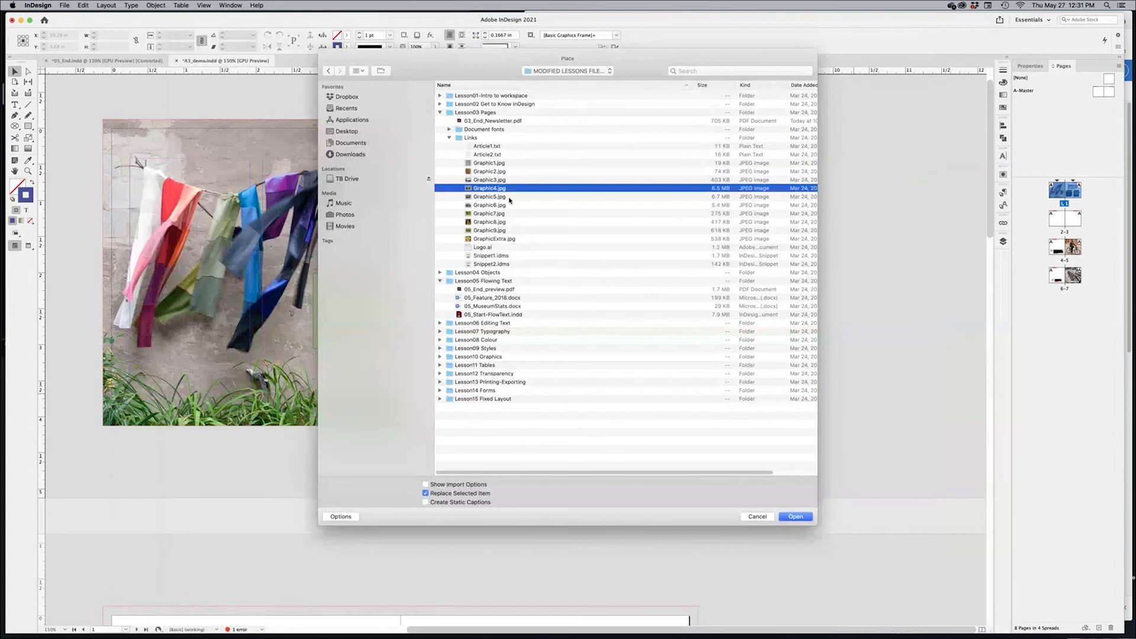
pyautogui.press('Down')
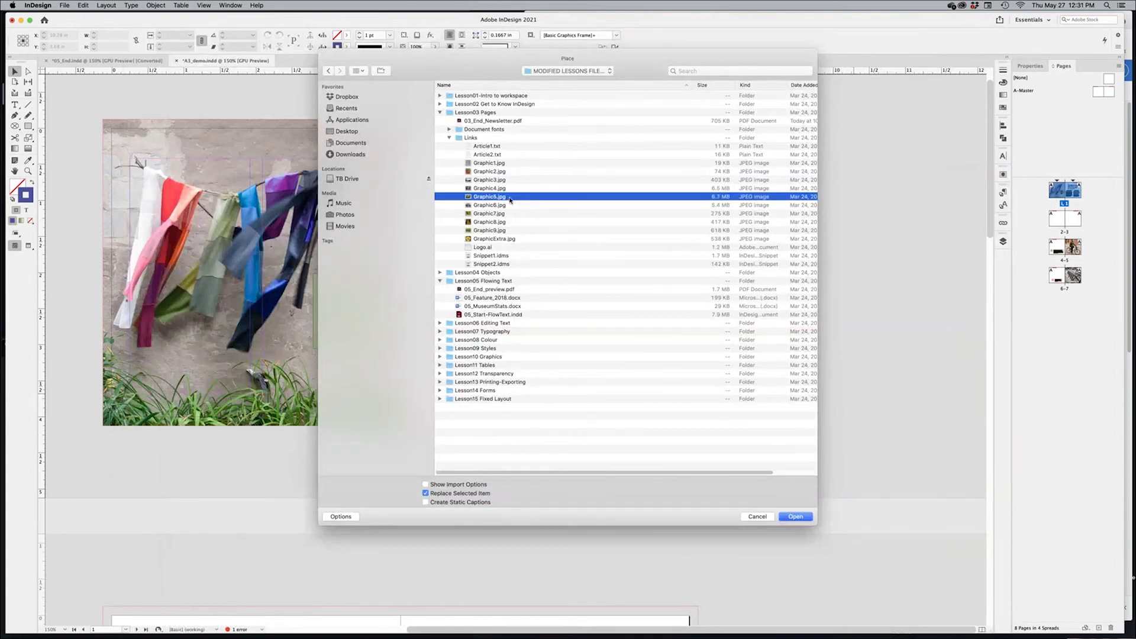
pyautogui.keyDown('shift'); pyautogui.click(510, 230); pyautogui.keyUp('shift')
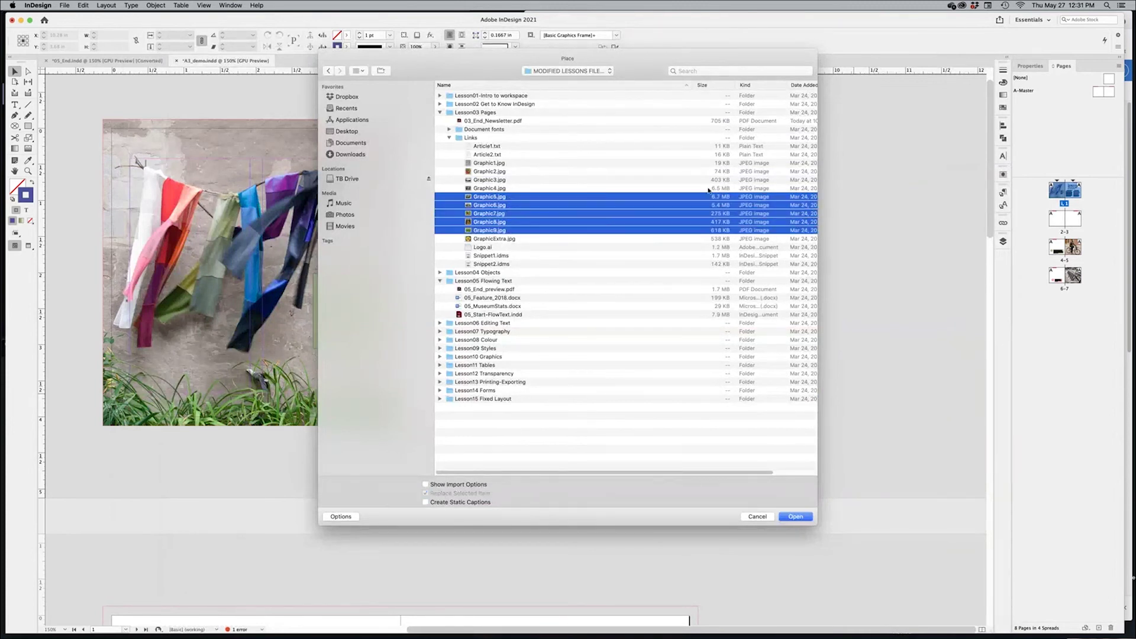
pyautogui.click(790, 518)
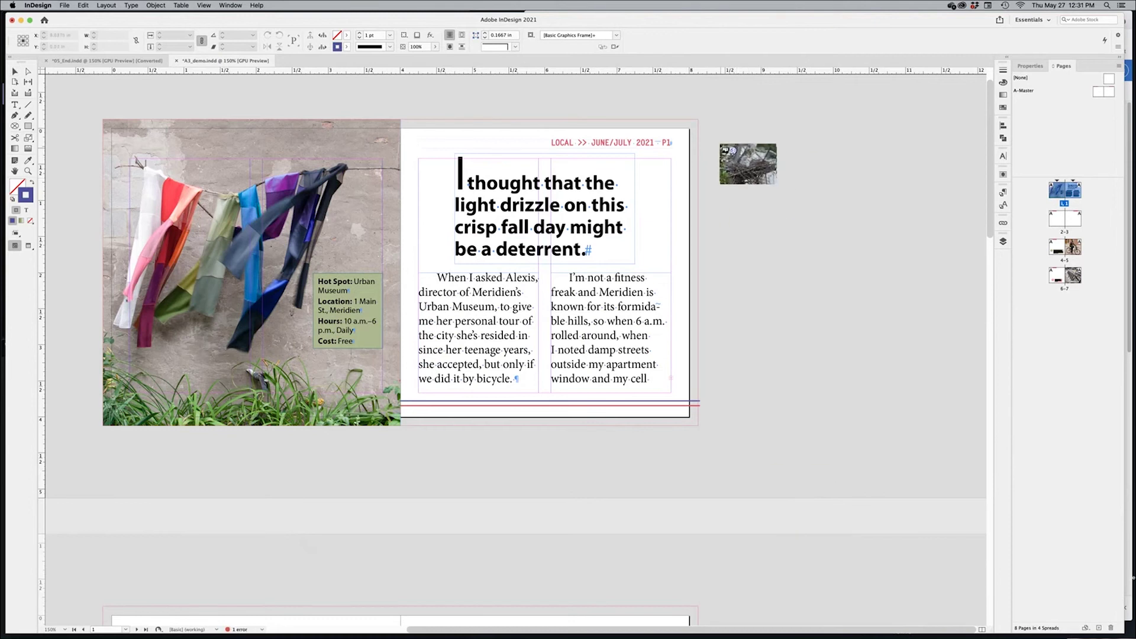
# Place the five loaded images around page 1: two in drawn frames, two at full size, and the last about 2.5 by 1.69 in
pyautogui.moveTo(707, 114); pyautogui.dragTo(857, 210)
pyautogui.moveTo(708, 216); pyautogui.dragTo(826, 294)
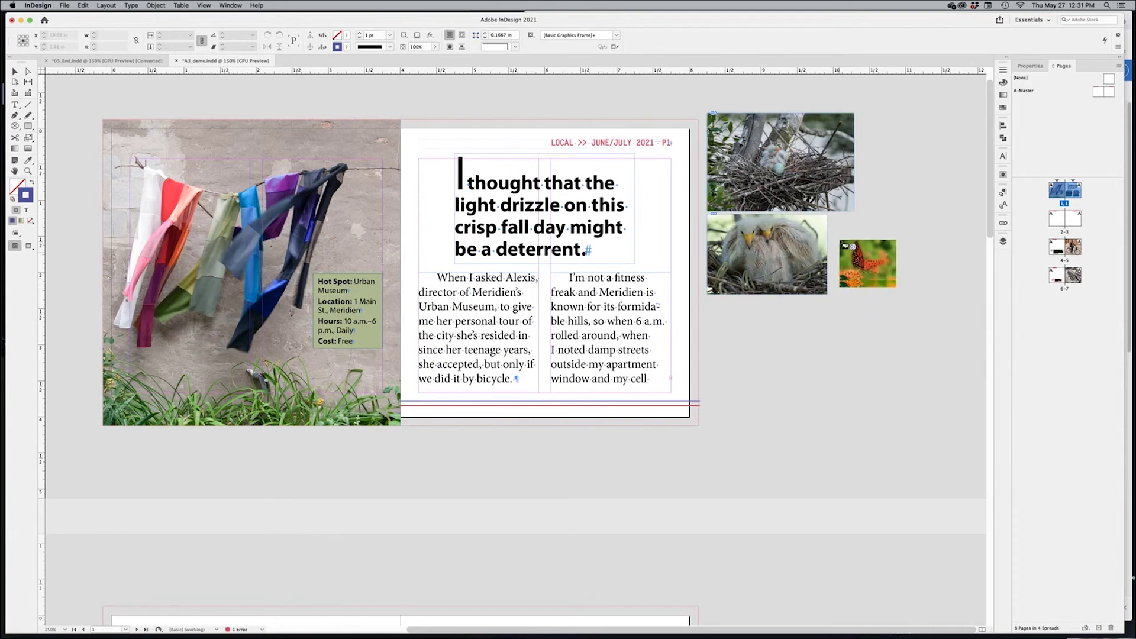
pyautogui.click(837, 228)
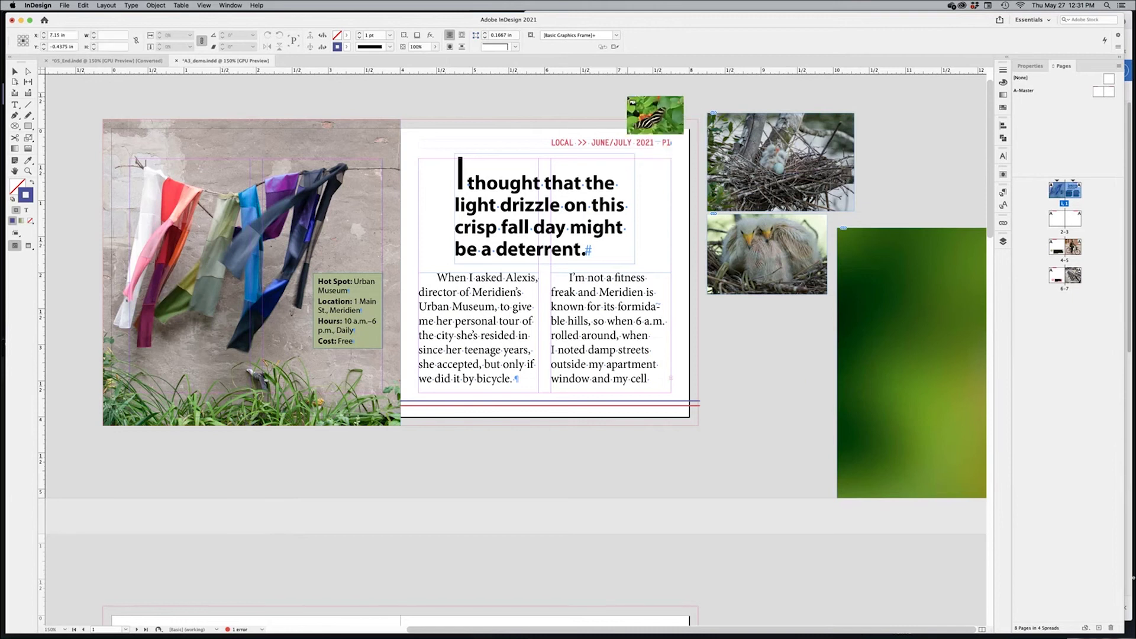
pyautogui.click(628, 97)
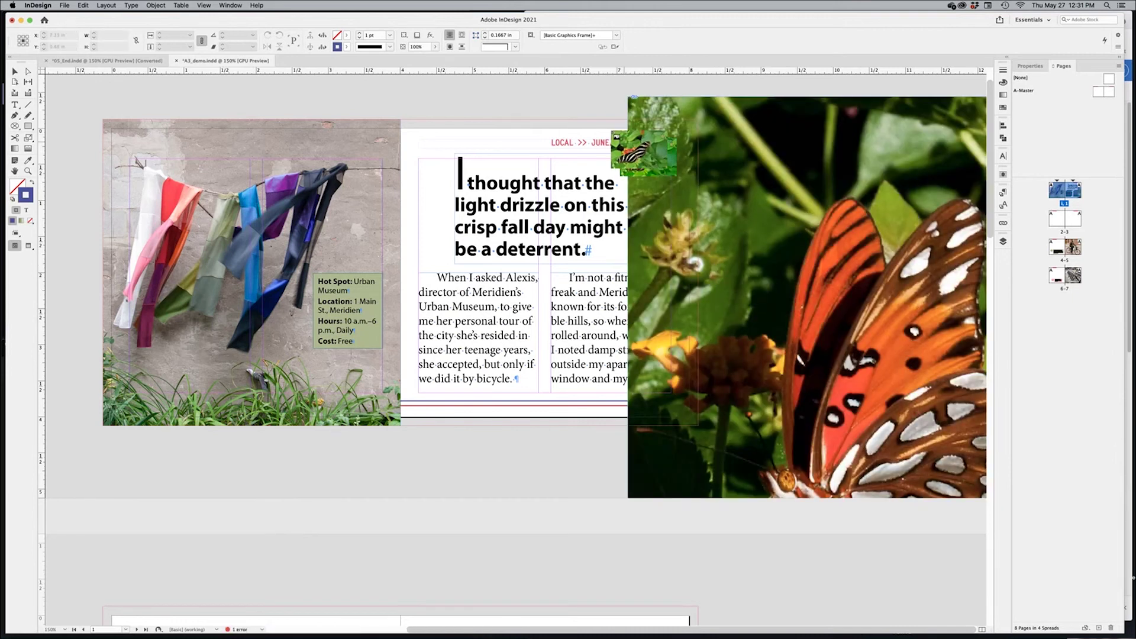
pyautogui.moveTo(585, 104); pyautogui.dragTo(766, 226)
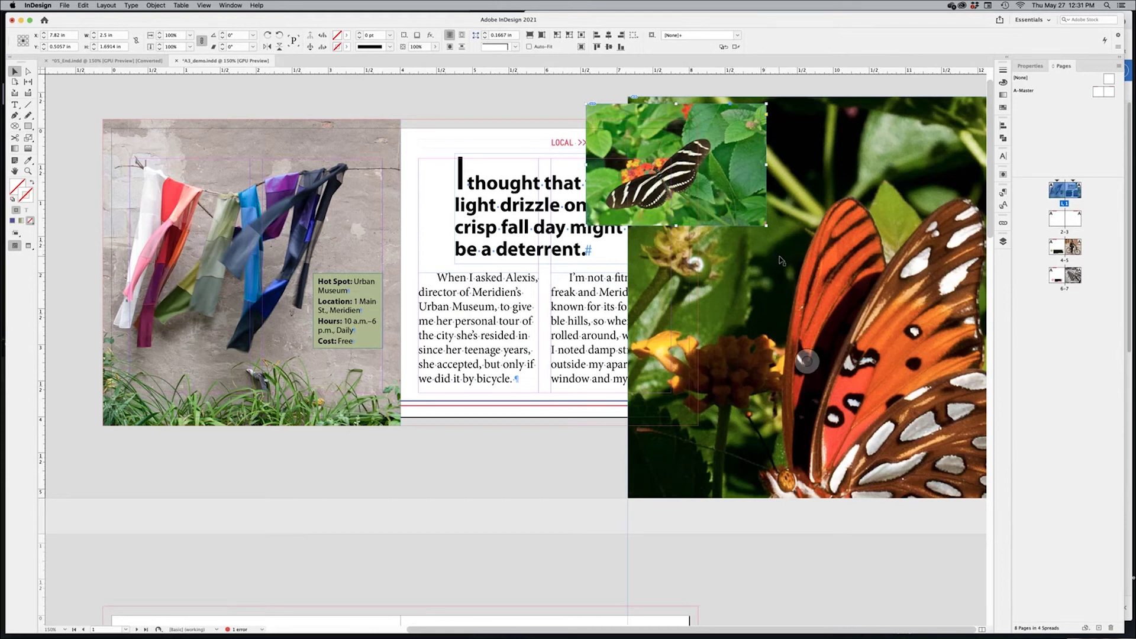
# Undo the placement of all the practice images and return to the empty column guides on pages 2-3
pyautogui.press('super+z')
pyautogui.press('super+z')
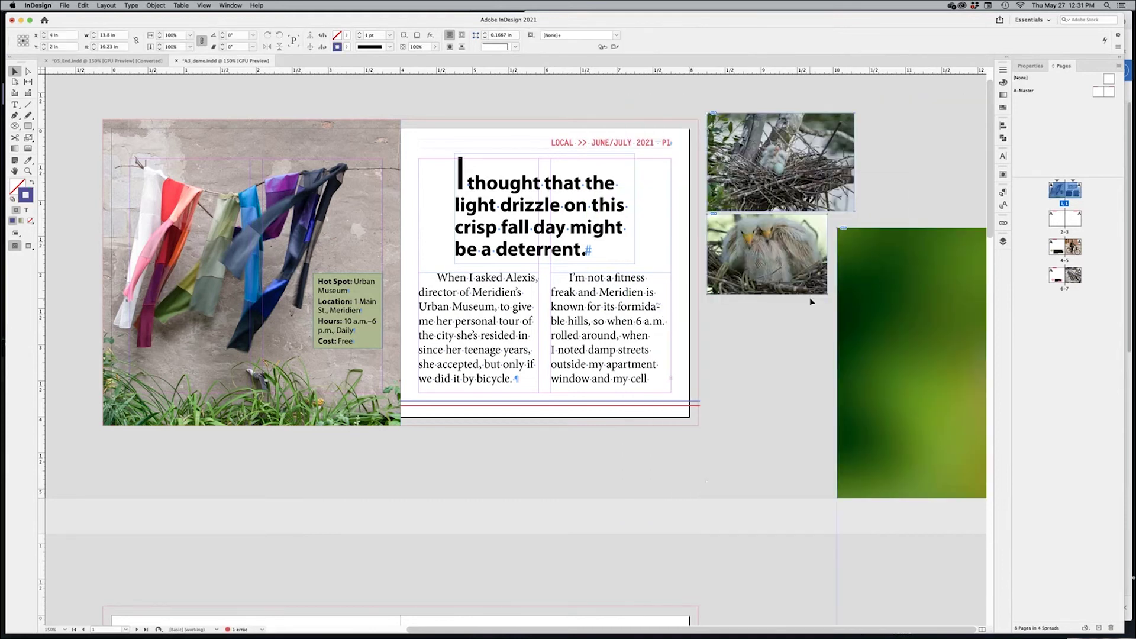
pyautogui.press('super+z')
pyautogui.moveTo(608, 439); pyautogui.dragTo(762, 365)
pyautogui.scroll(-3, 762, 365)
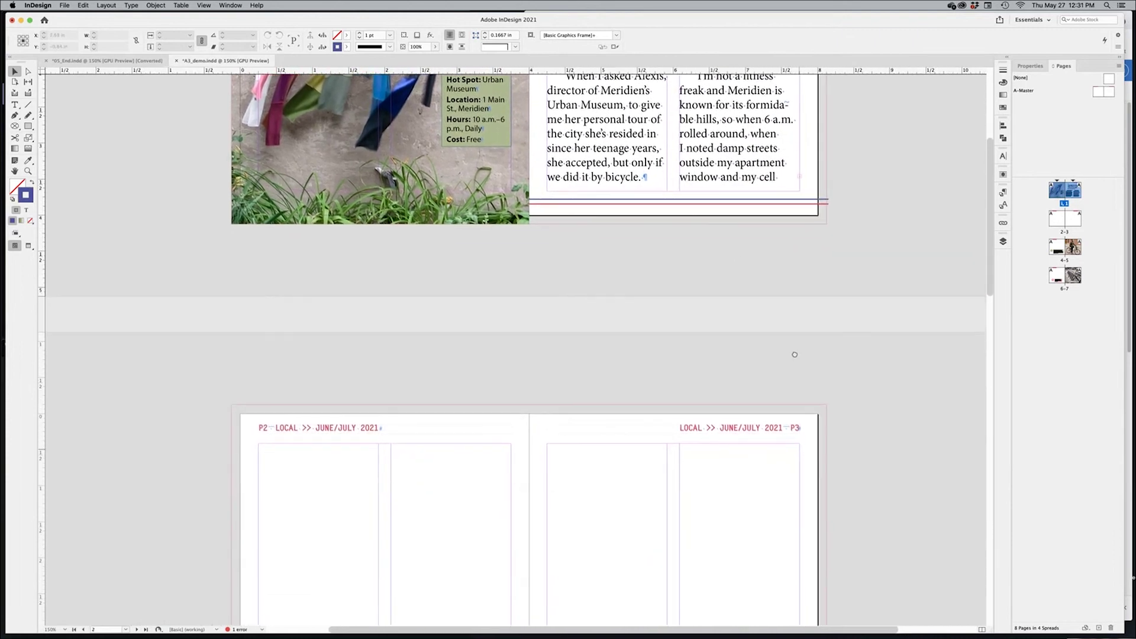
# Switch to Chrome, open the section "Creating text frames while flowing text" and read through its steps
pyautogui.press('super+Tab')
pyautogui.click(386, 335)
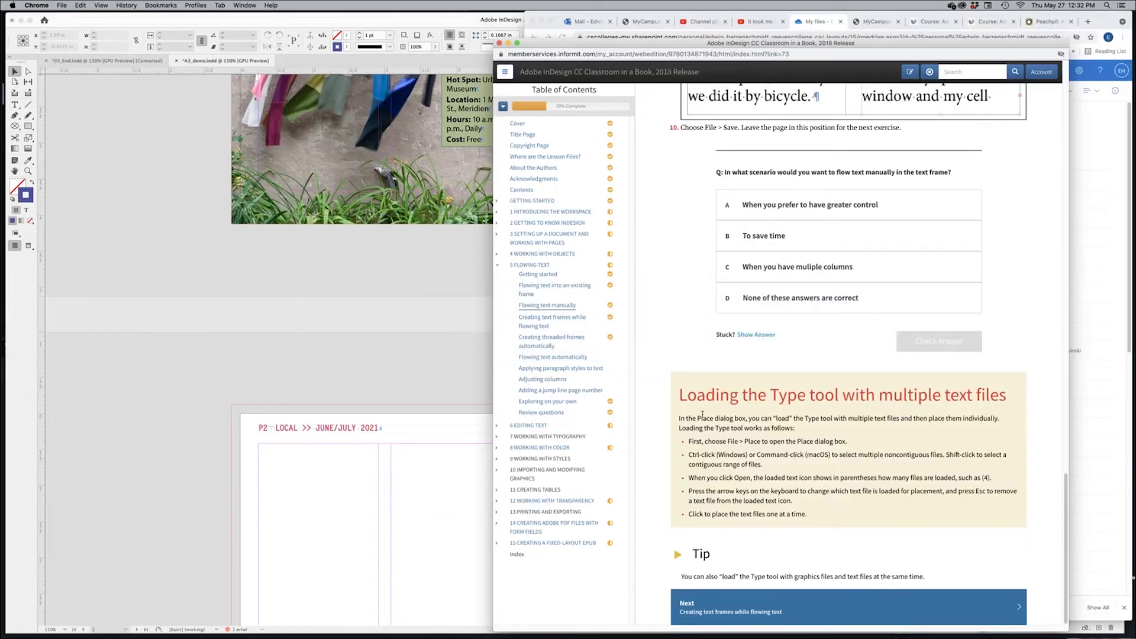
pyautogui.click(760, 614)
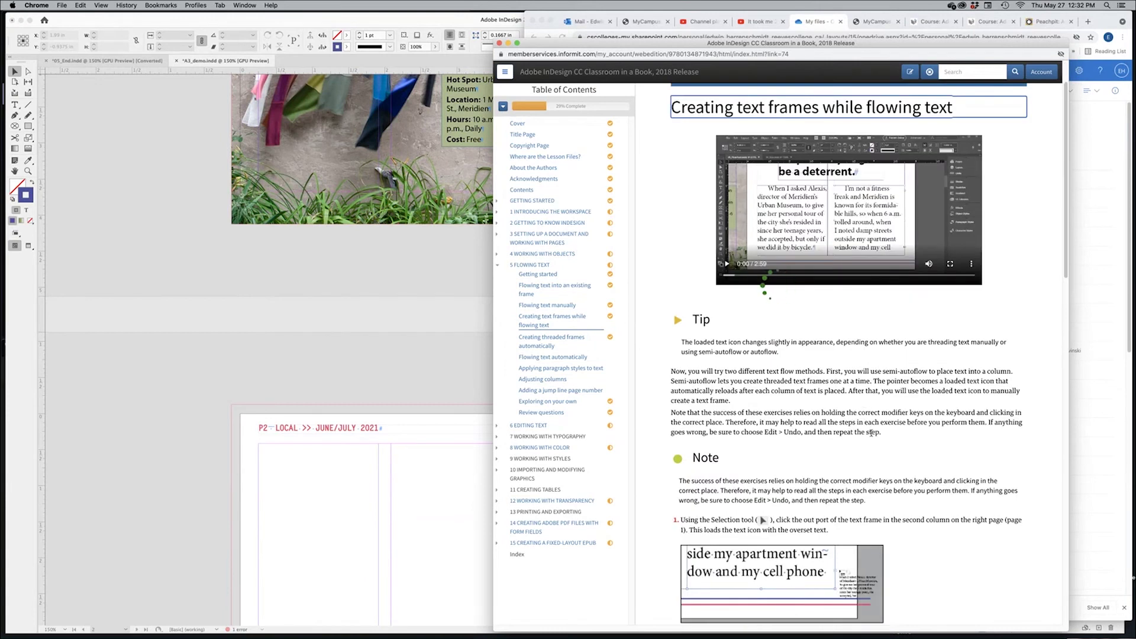
pyautogui.scroll(-5, 896, 451)
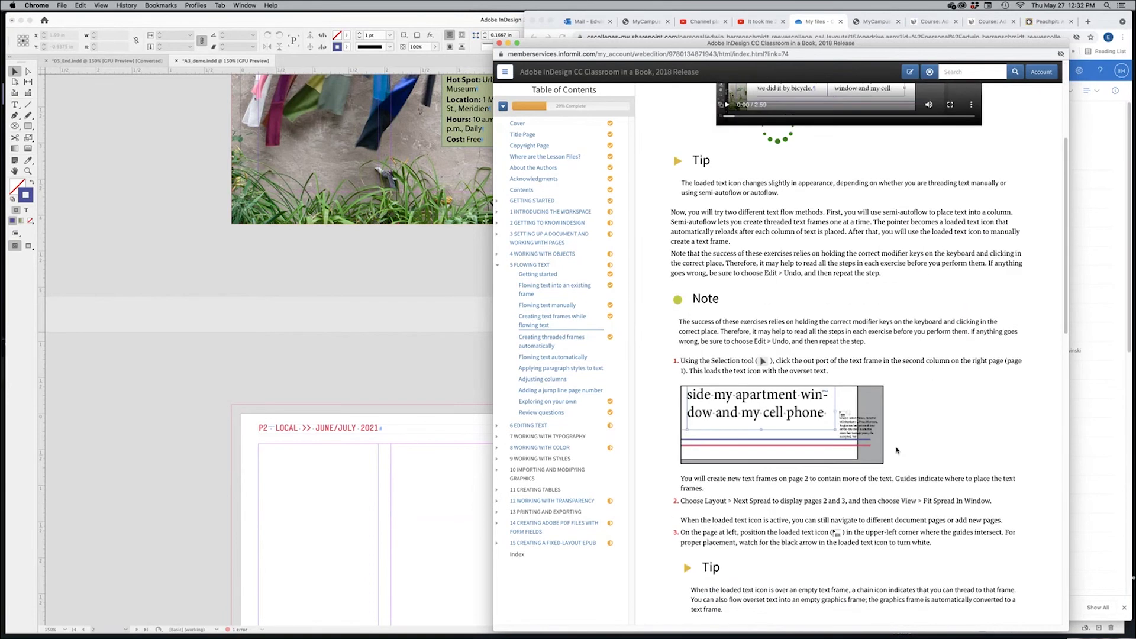
pyautogui.scroll(-7, 899, 451)
pyautogui.scroll(-14, 902, 450)
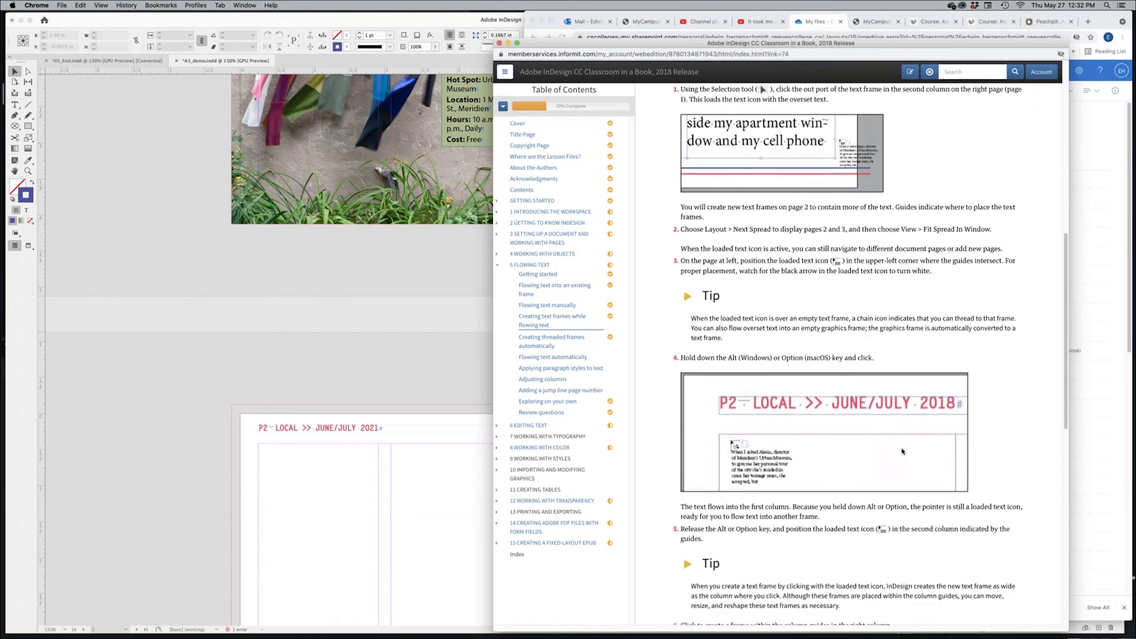
pyautogui.scroll(-5, 902, 451)
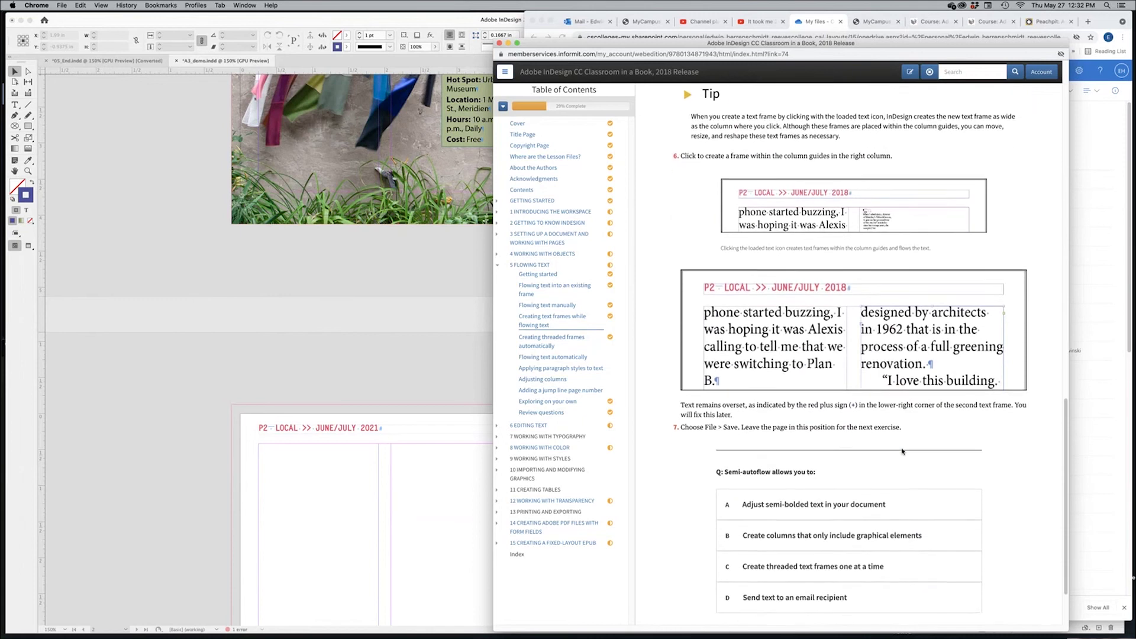
pyautogui.scroll(12, 902, 453)
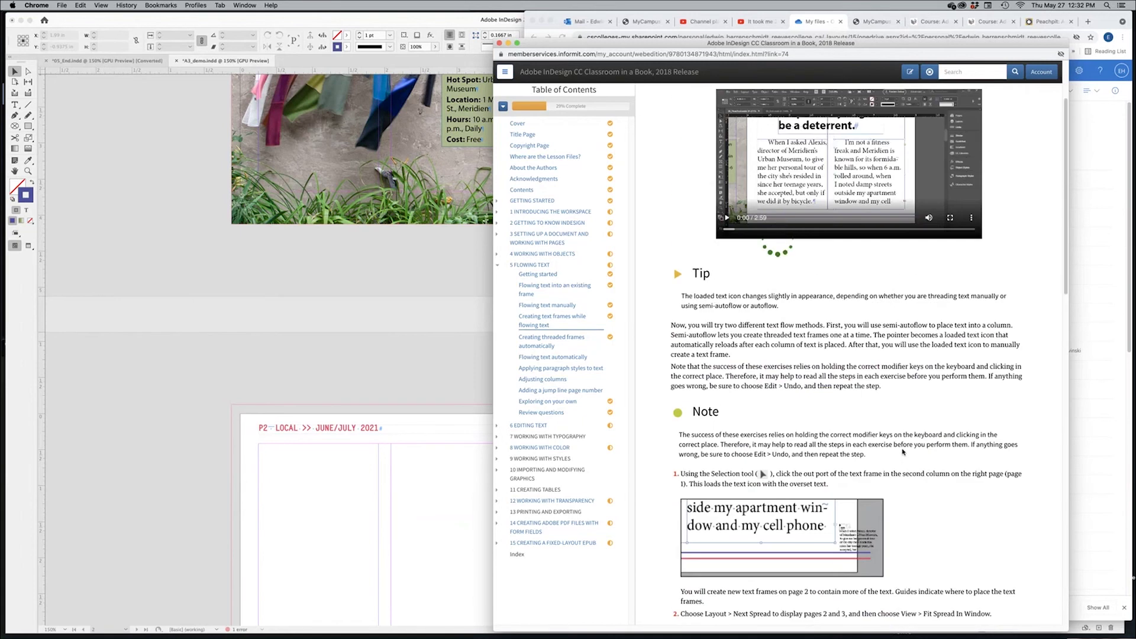
# Switch to InDesign and load the overset text from the second column frame on page 1
pyautogui.click(388, 371)
pyautogui.hscroll(4, 665, 377)
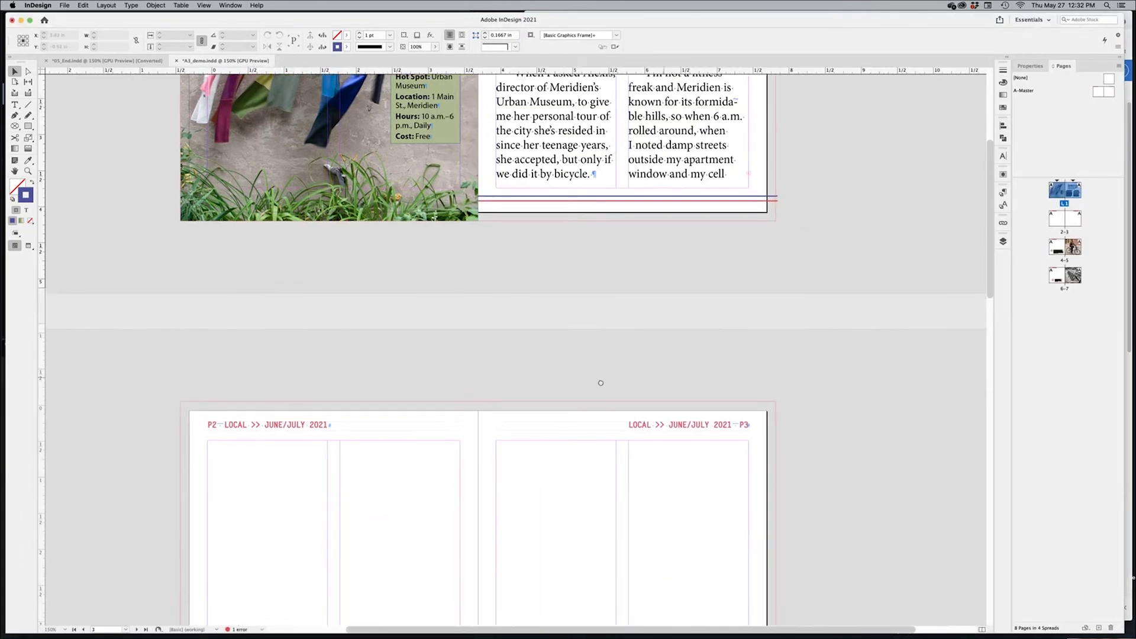
pyautogui.scroll(2, 601, 383)
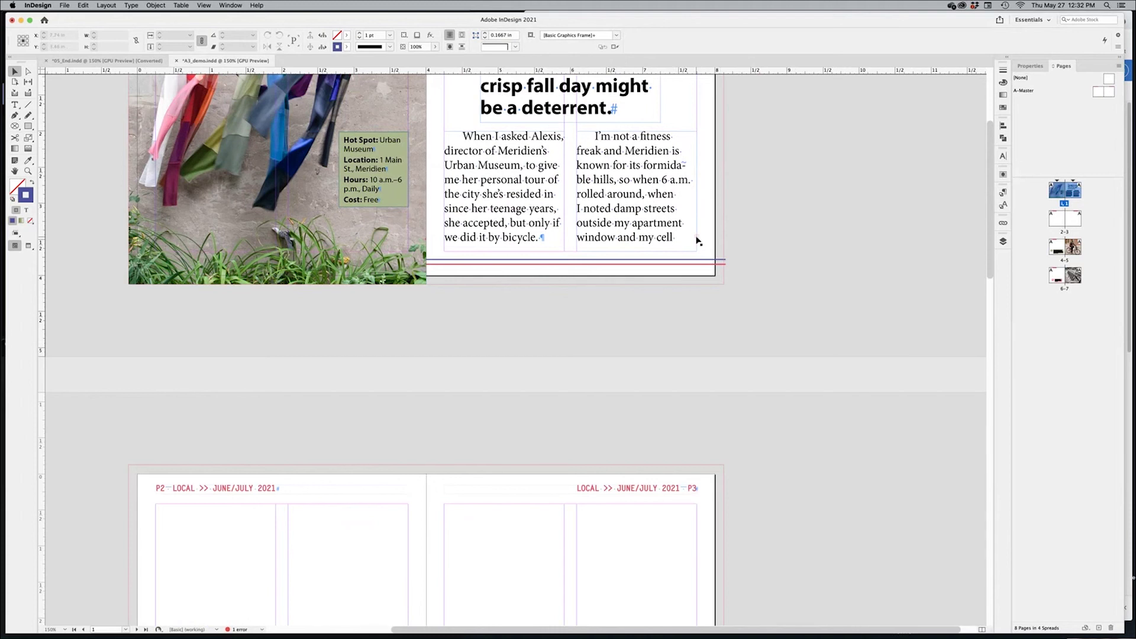
pyautogui.click(698, 240)
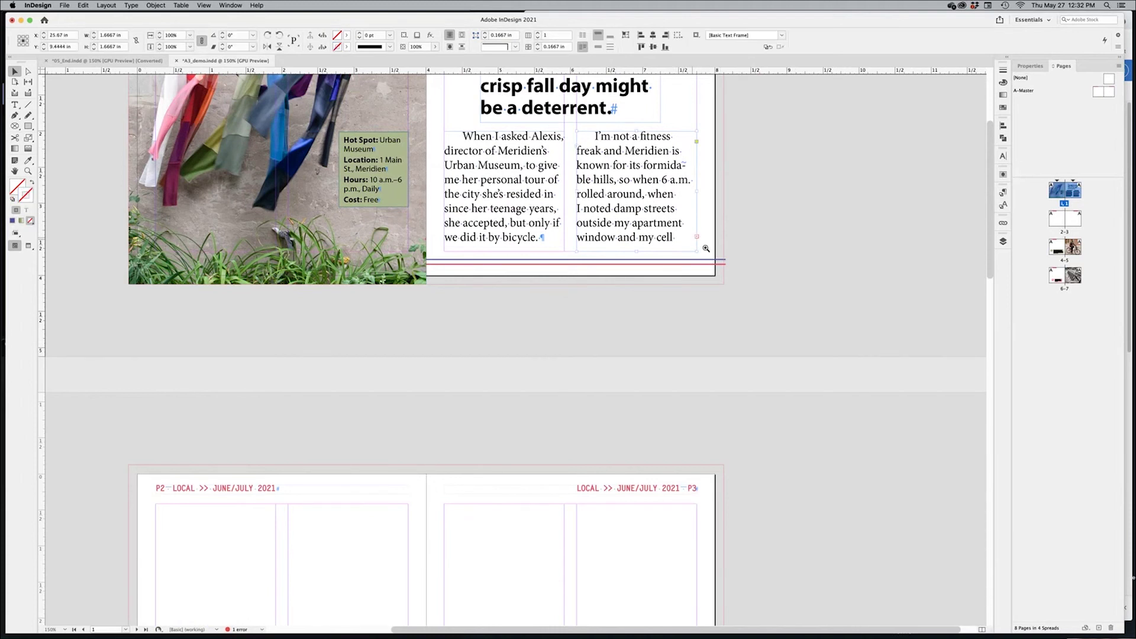
pyautogui.scroll(5, 705, 240)
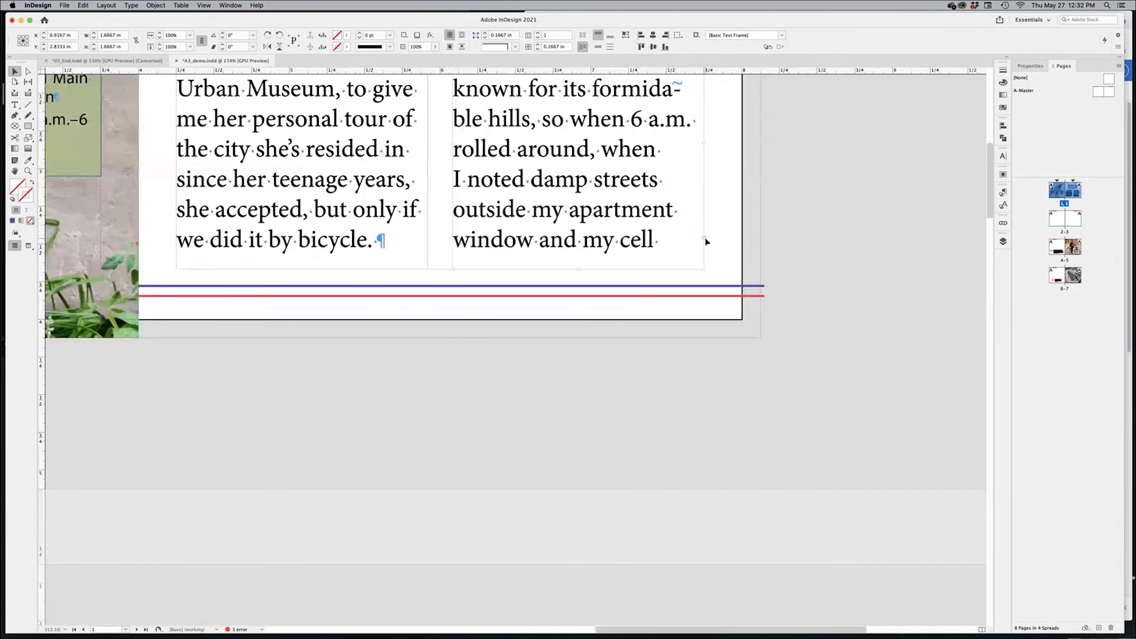
pyautogui.click(704, 238)
# Flow the loaded text into a new 1.6667 by 3.25 in frame filling the first column guides on page 2
pyautogui.scroll(-5, 518, 414)
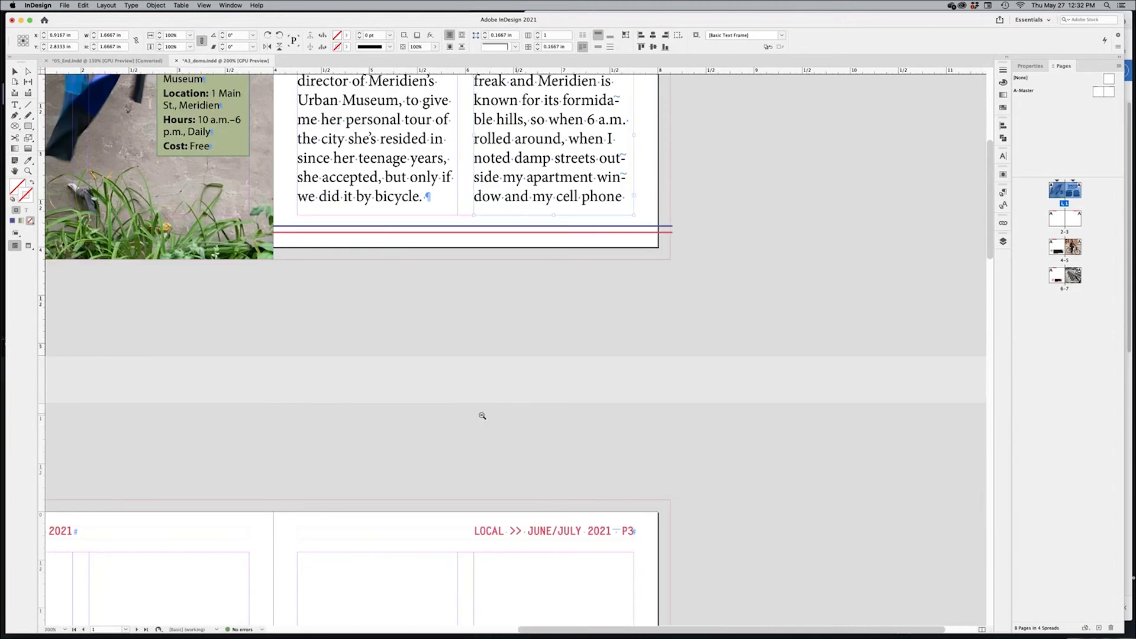
pyautogui.moveTo(481, 413); pyautogui.dragTo(589, 244)
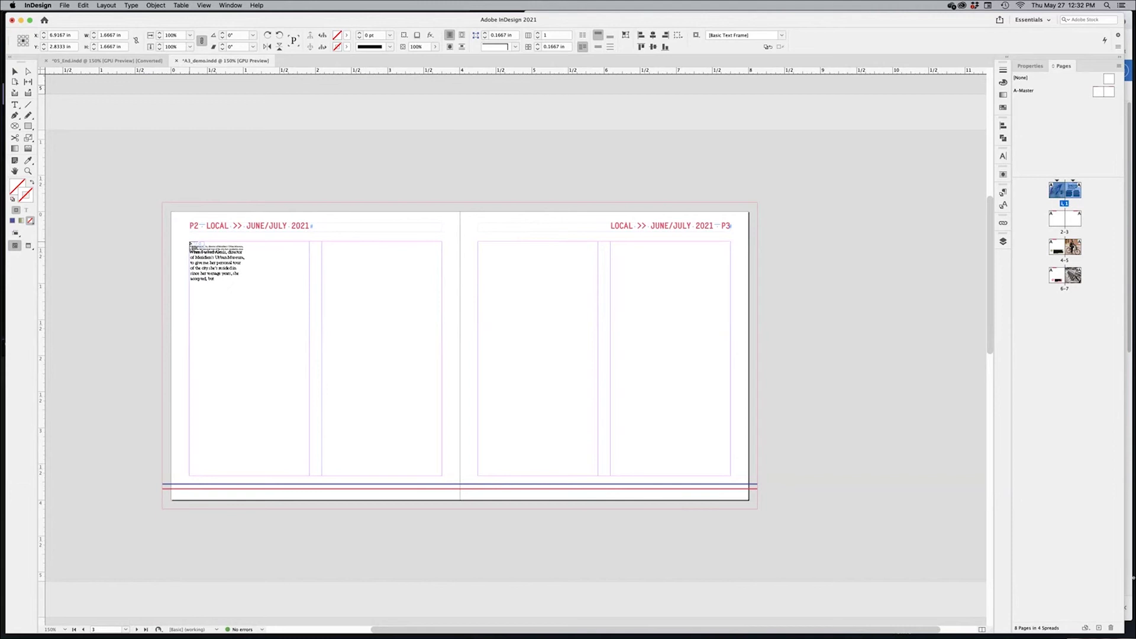
pyautogui.moveTo(189, 242); pyautogui.dragTo(309, 477)
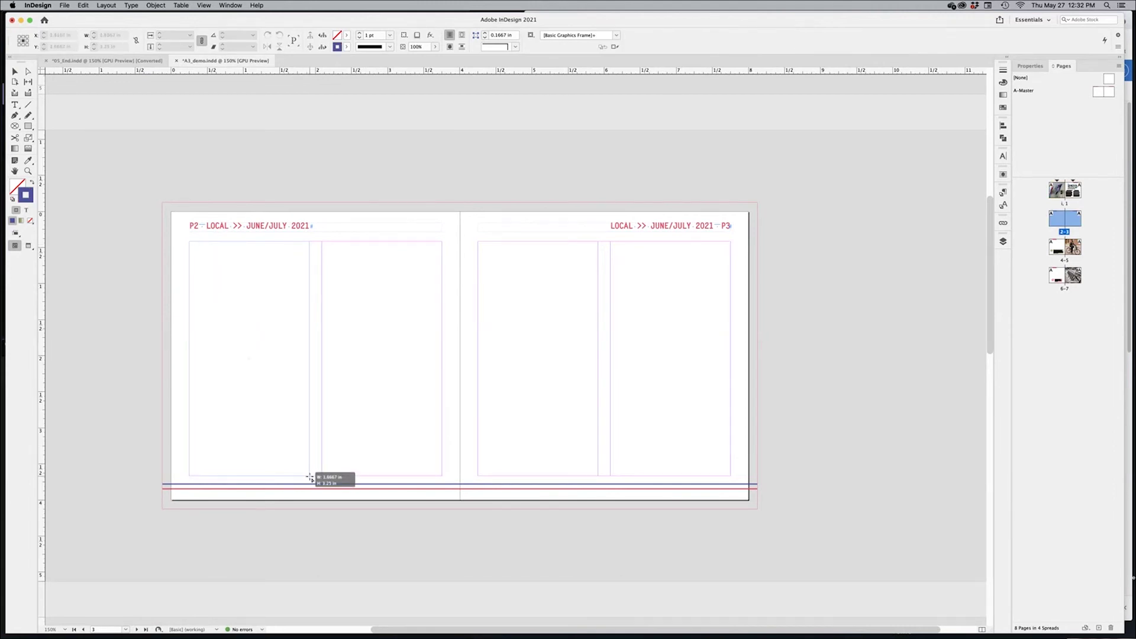
pyautogui.moveTo(310, 477); pyautogui.dragTo(310, 477)
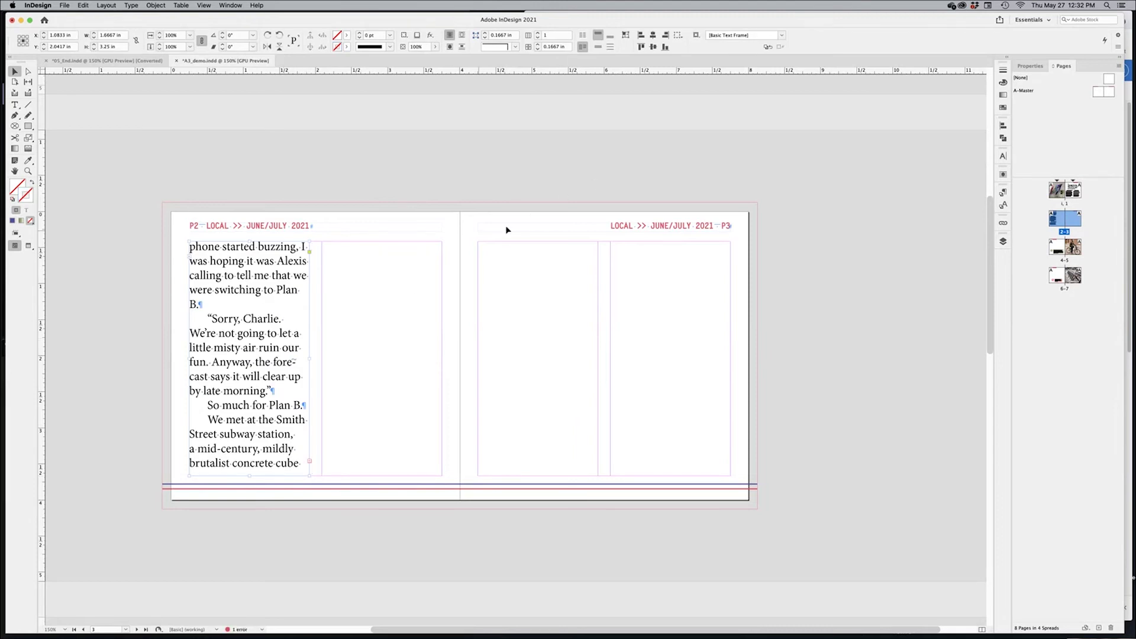
# Show the text threads and follow the link from the article's column frames on page 1 to the first column on page 2
pyautogui.scroll(5, 515, 234)
pyautogui.scroll(6, 516, 237)
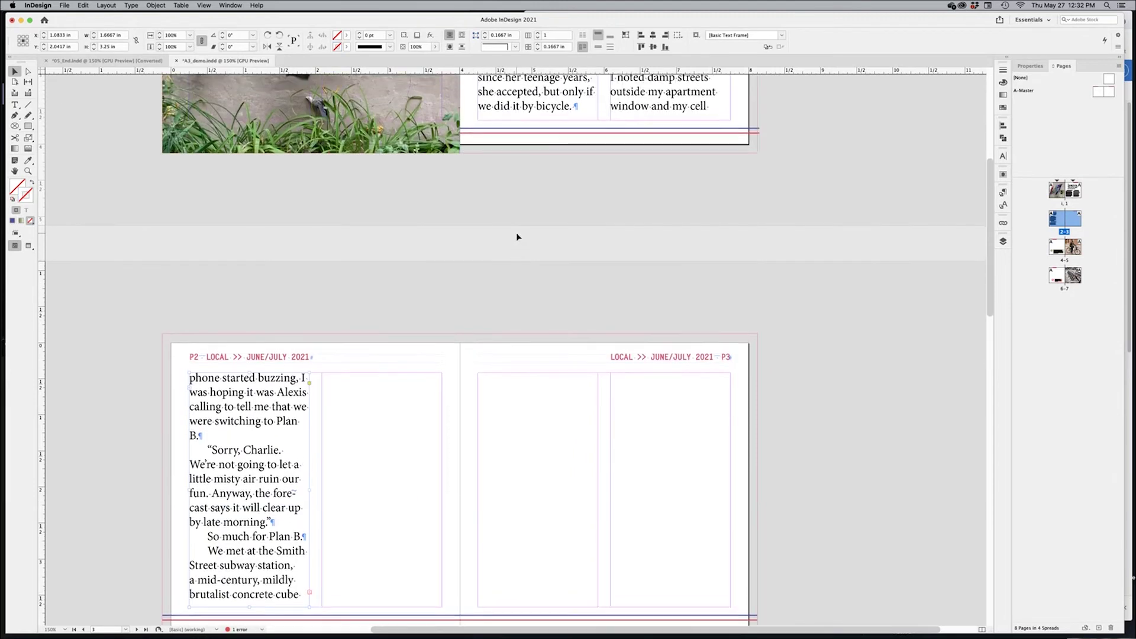
pyautogui.scroll(5, 517, 246)
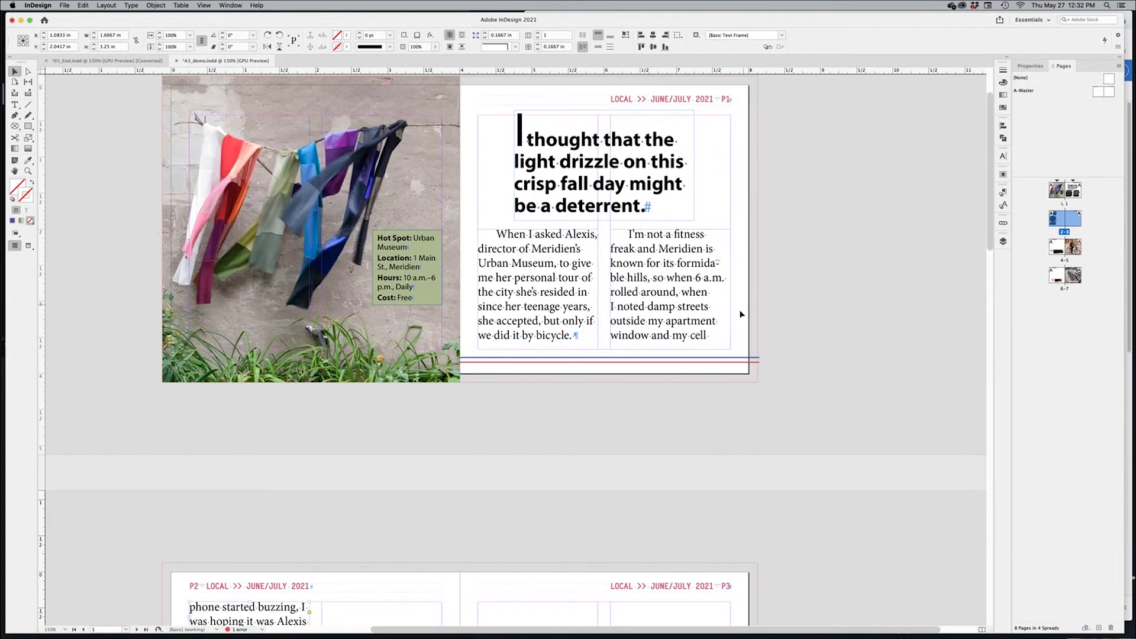
pyautogui.click(204, 6)
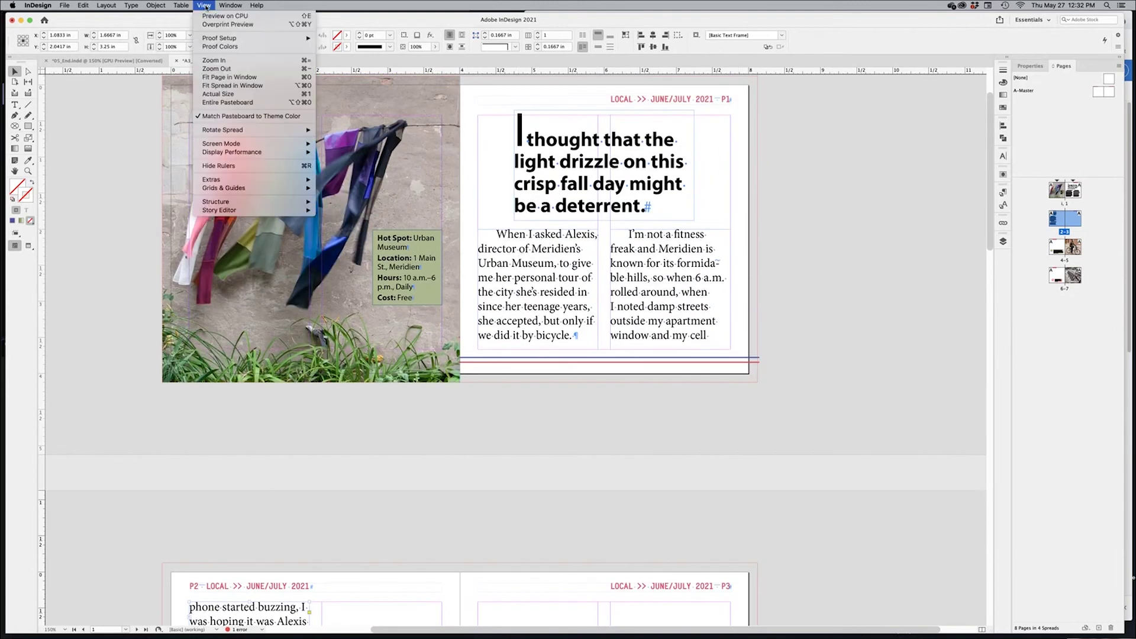
pyautogui.moveTo(229, 179)
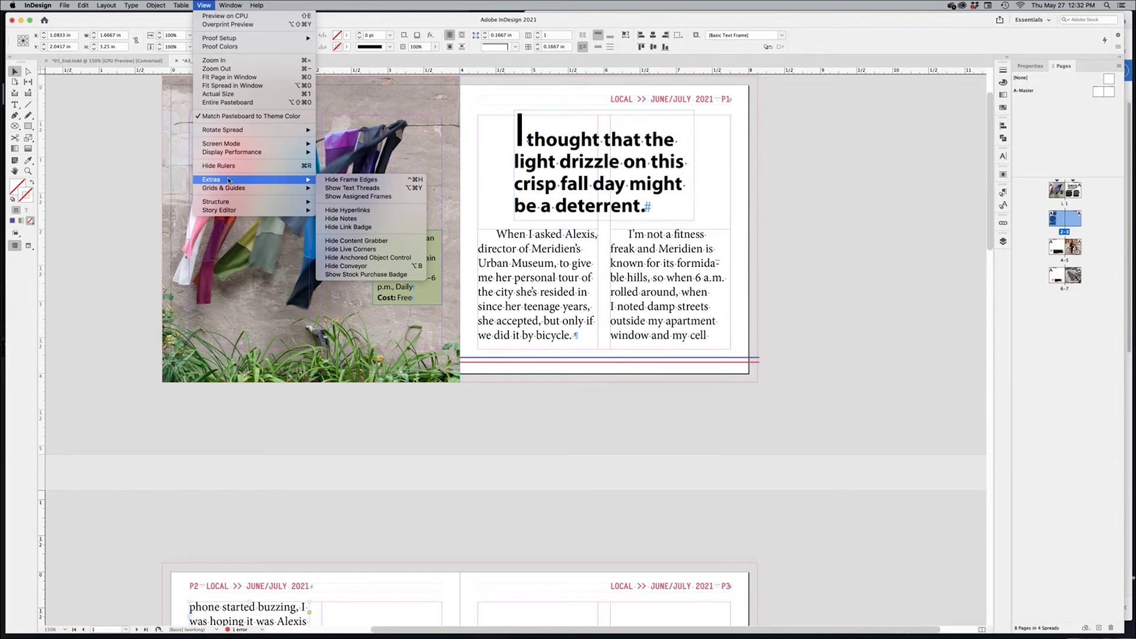
pyautogui.click(383, 188)
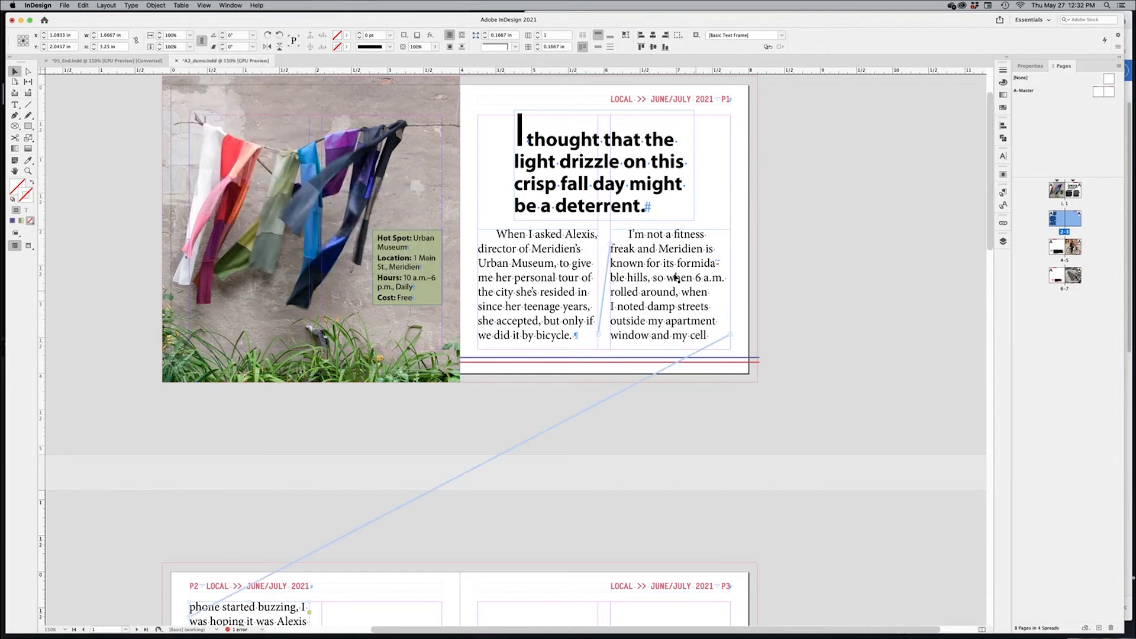
pyautogui.click(553, 279)
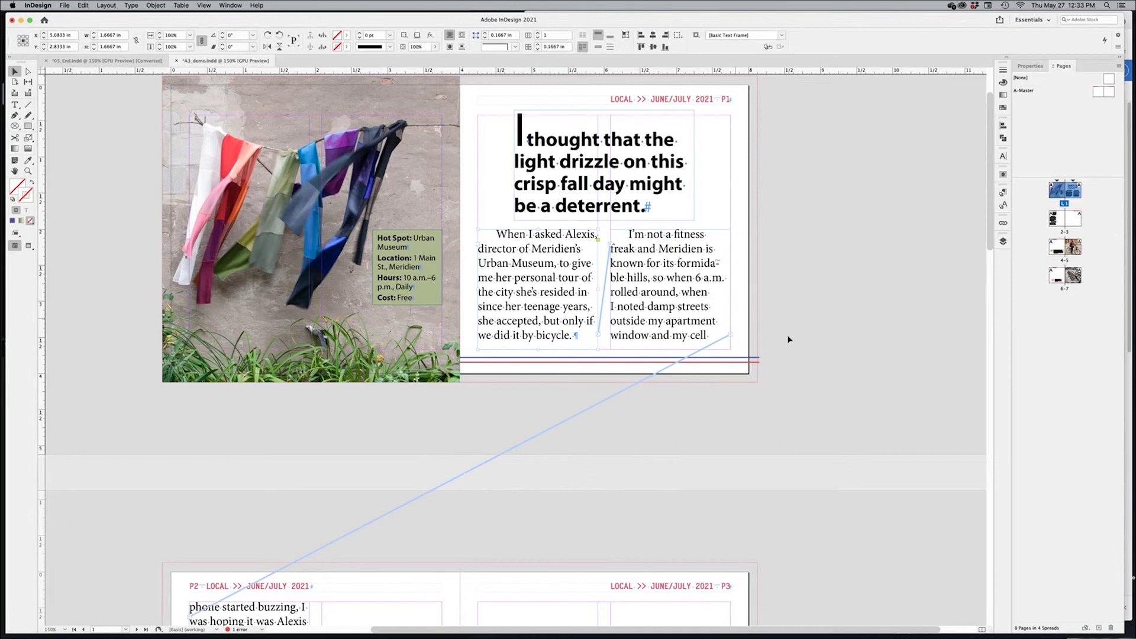
pyautogui.scroll(-5, 795, 334)
pyautogui.scroll(-2, 602, 393)
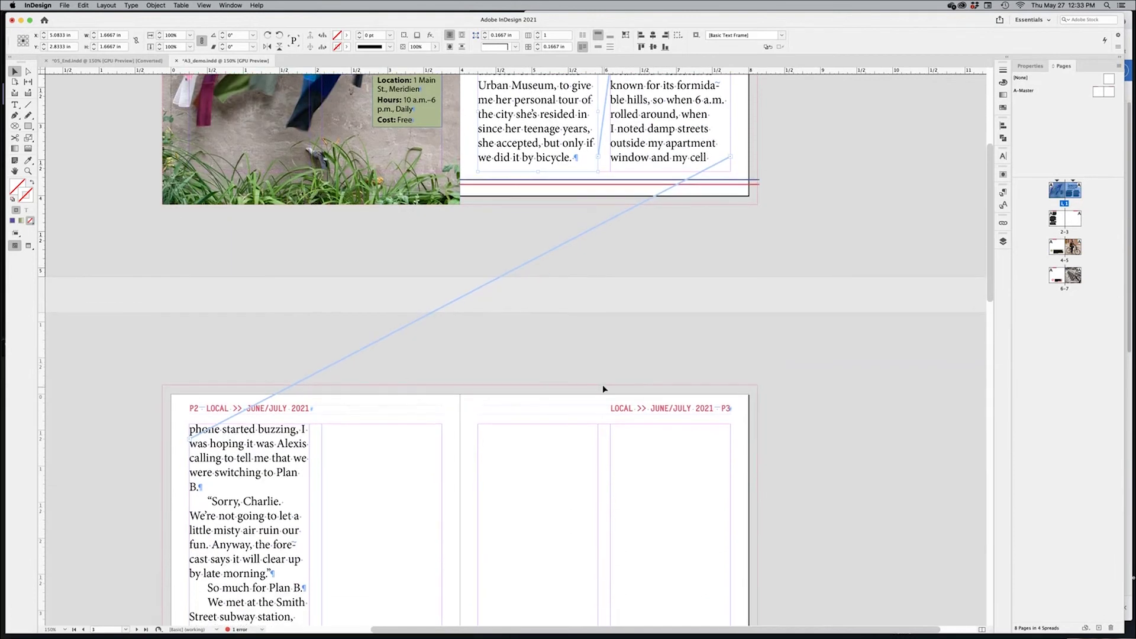
pyautogui.scroll(-7, 686, 279)
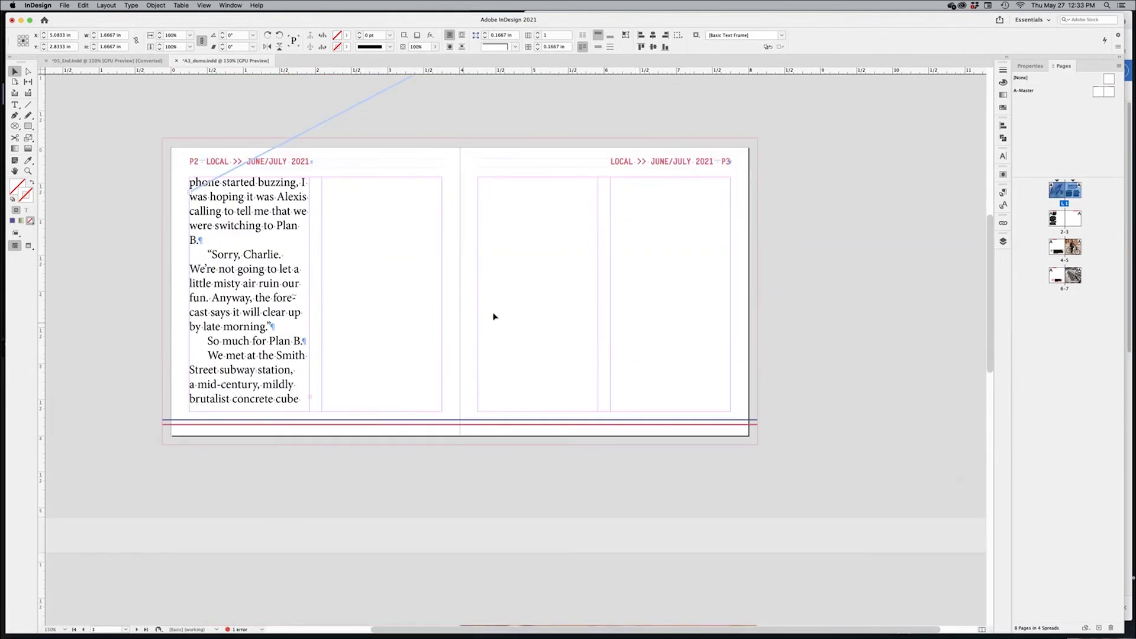
pyautogui.scroll(5, 580, 326)
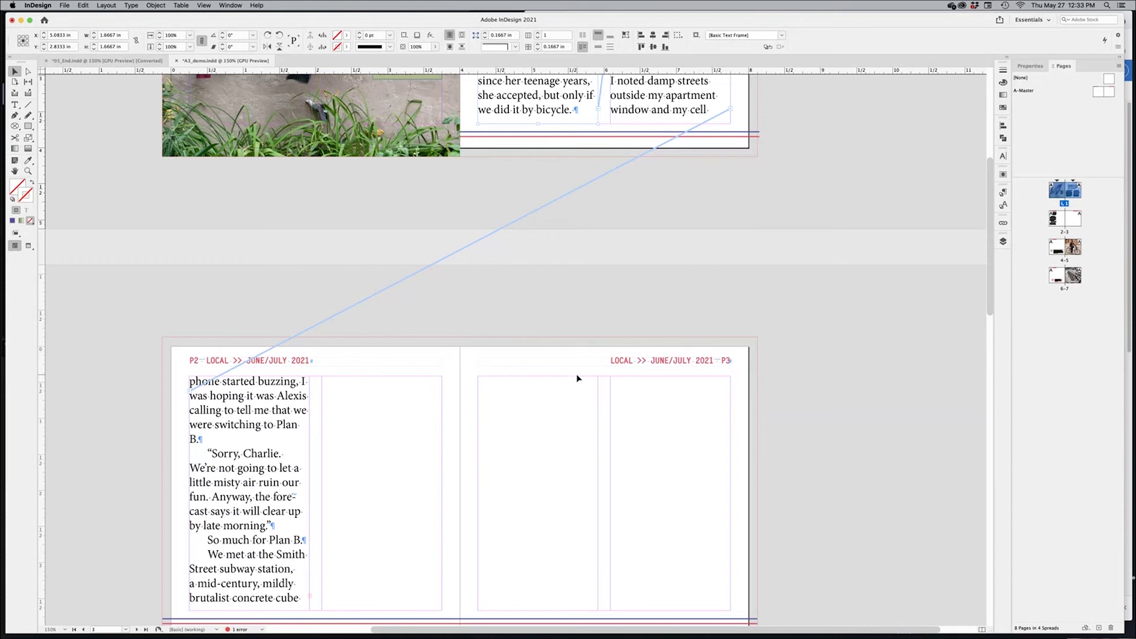
# Load the overset text from page 2's first column and flow it into a new 1.6667 by 3.25 in frame filling the second column guides
pyautogui.scroll(-2, 578, 373)
pyautogui.click(304, 530)
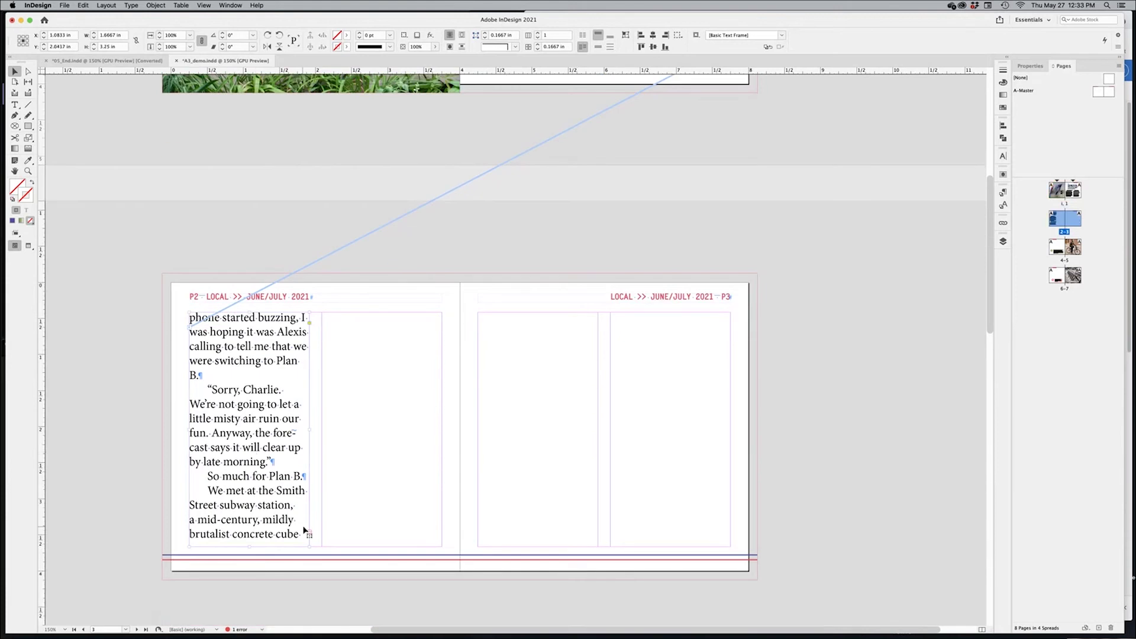
pyautogui.click(309, 533)
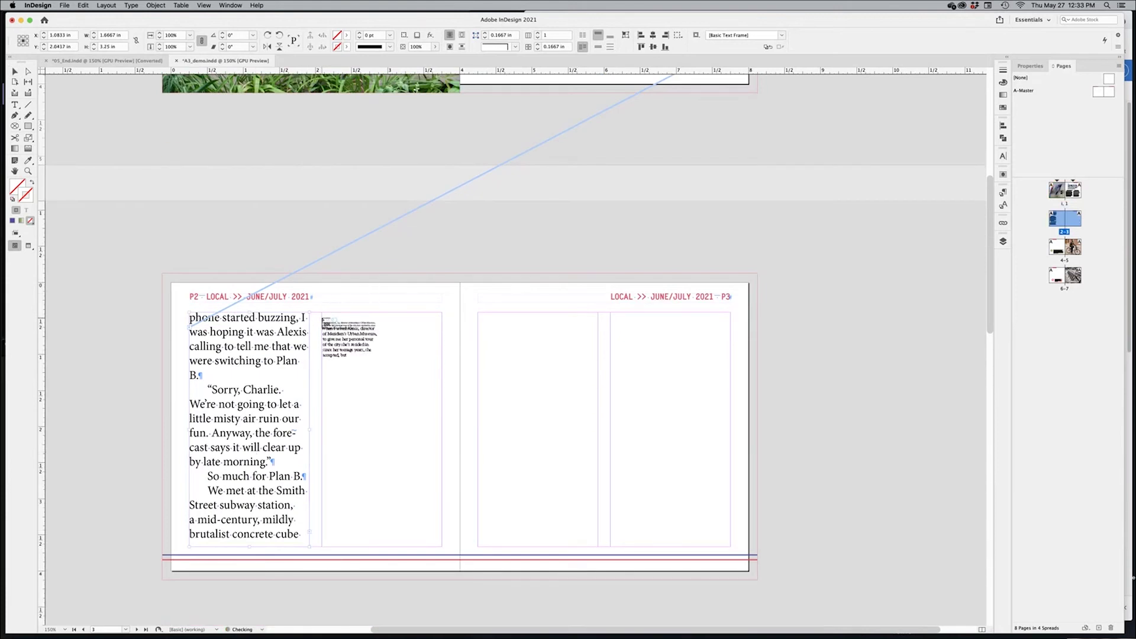
pyautogui.click(323, 317)
pyautogui.moveTo(323, 316); pyautogui.dragTo(443, 549)
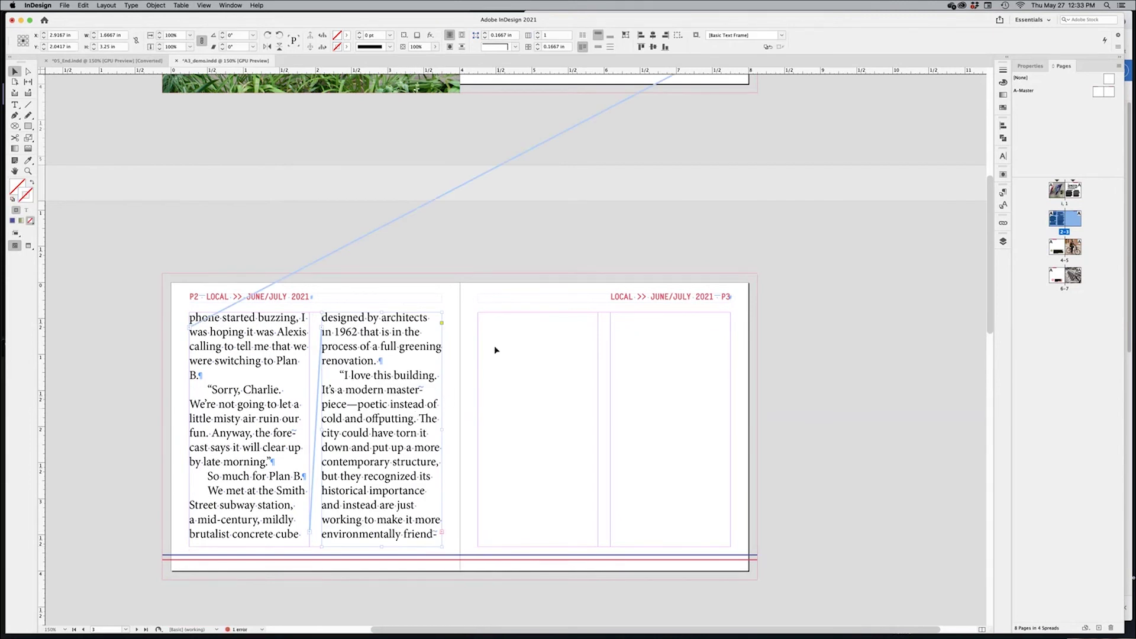
pyautogui.press('super+equal')
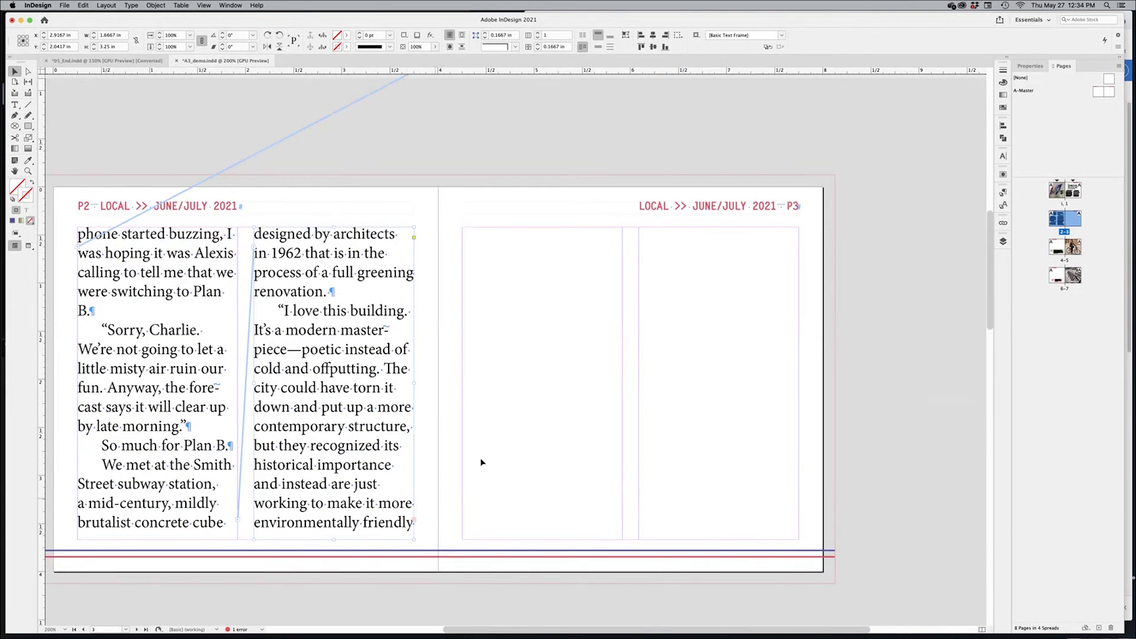
pyautogui.click(552, 376)
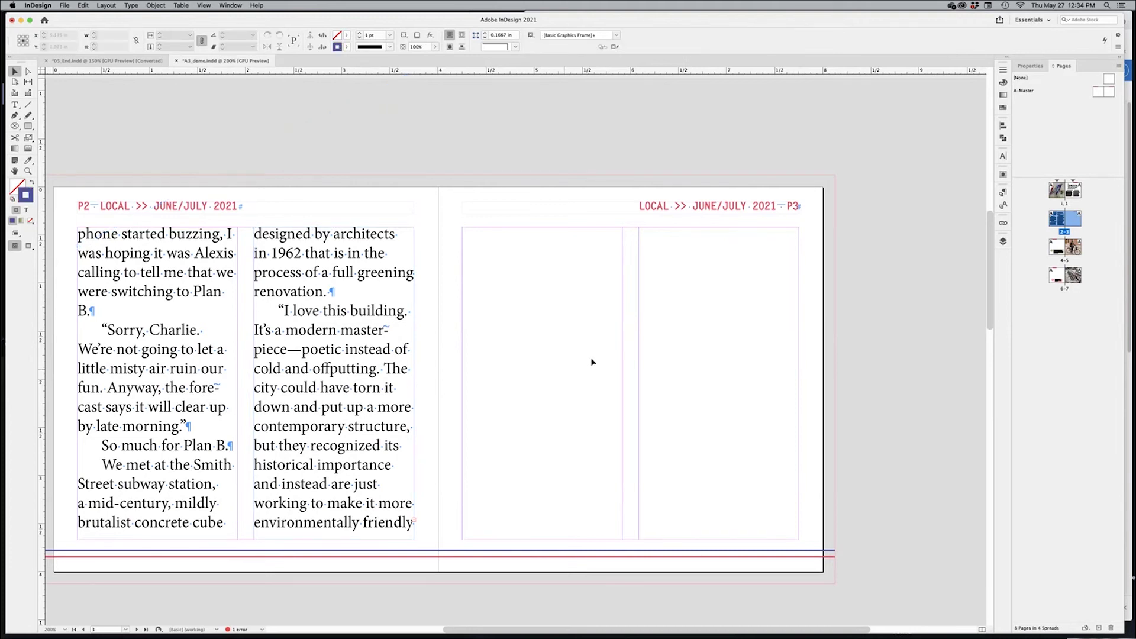
pyautogui.click(412, 523)
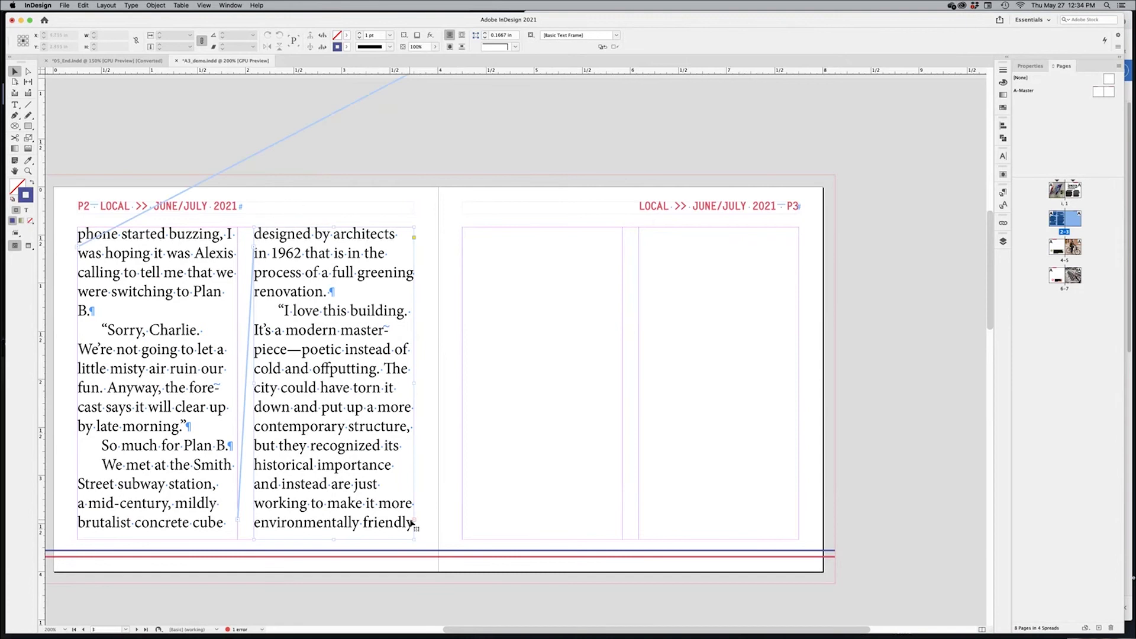
pyautogui.click(484, 454)
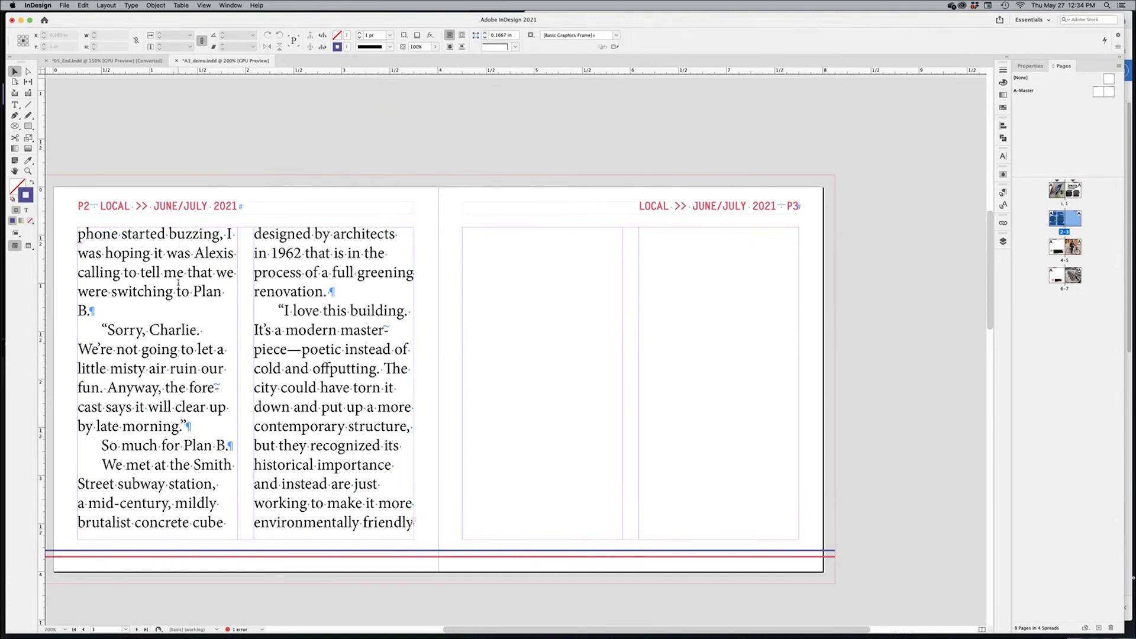
pyautogui.press('t')
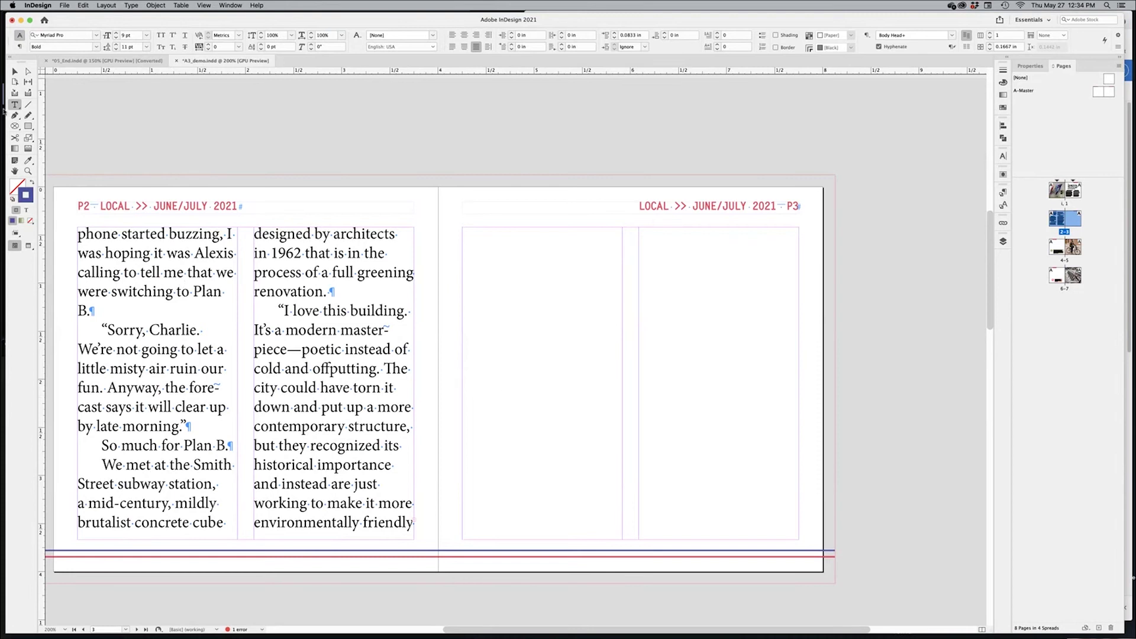
pyautogui.press('v')
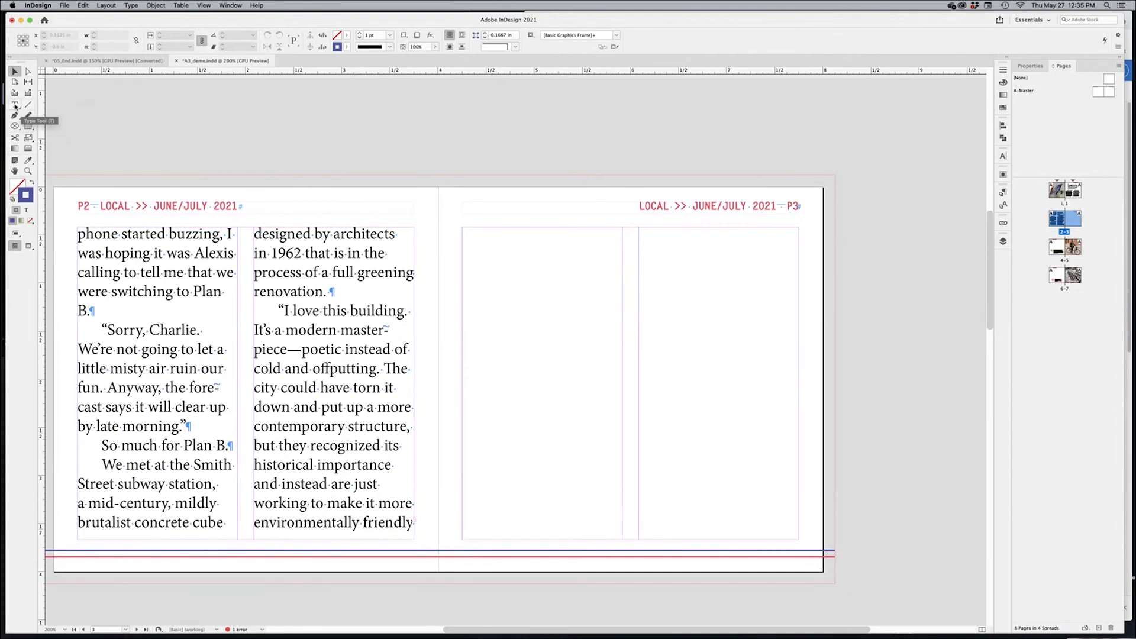
# Draw two threaded text frames side by side with the Type tool, filling both column guides on page 3, 3.5 by 3.25 in overall
pyautogui.click(15, 106)
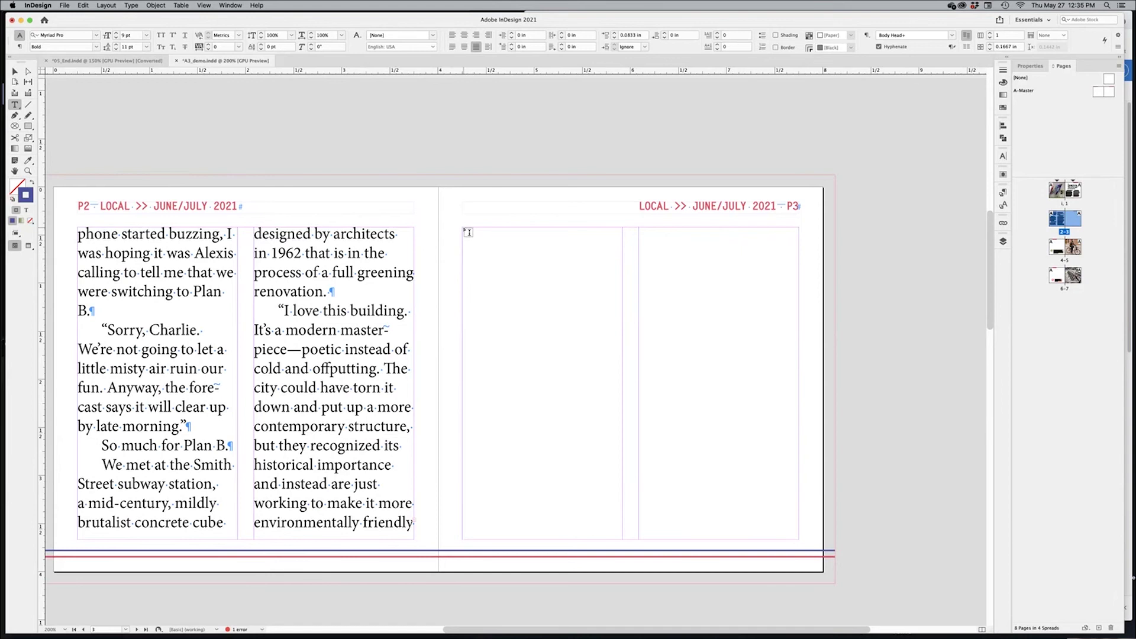
pyautogui.moveTo(465, 229); pyautogui.dragTo(708, 469)
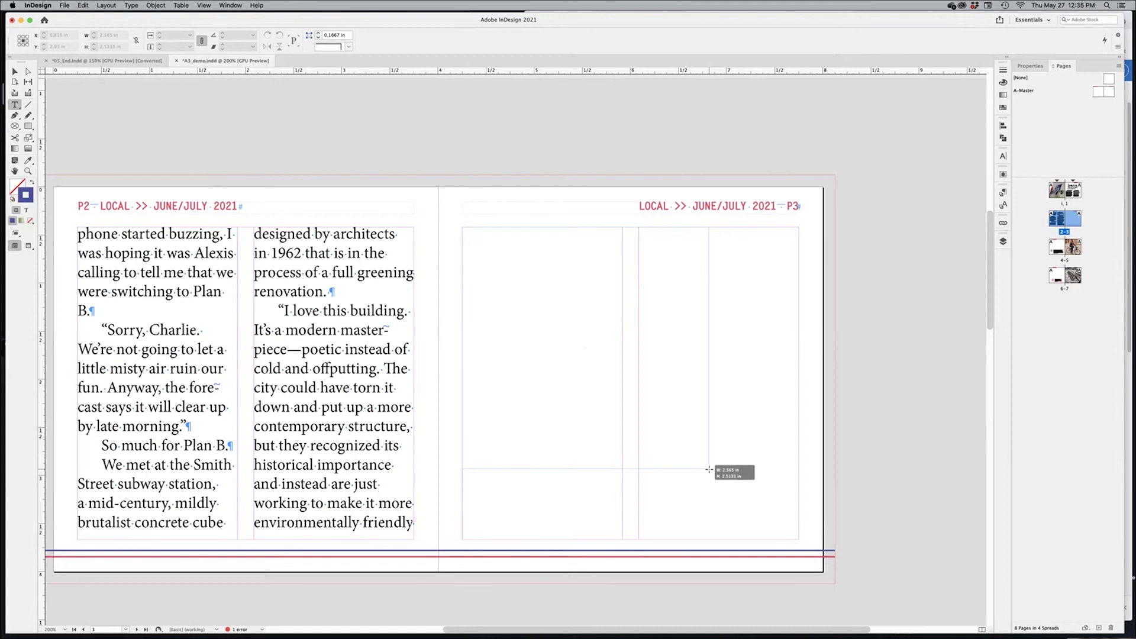
pyautogui.moveTo(709, 469); pyautogui.dragTo(797, 537)
pyautogui.press('Right')
pyautogui.press('Right')
pyautogui.press('Left')
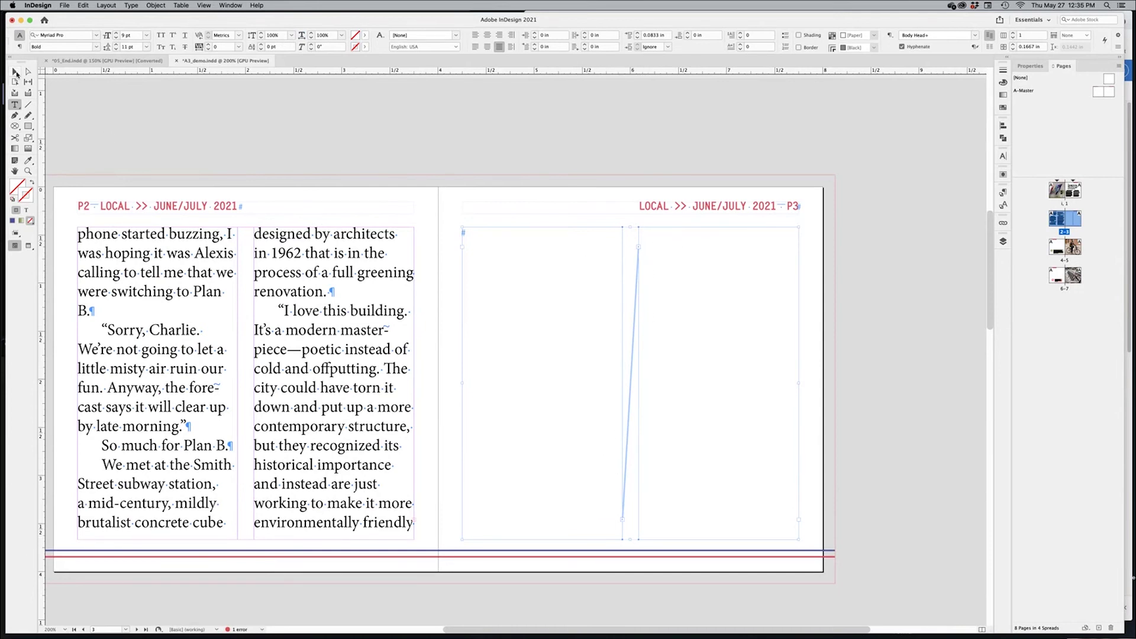
# Load the overset text from the second column frame on page 2 and flow it into the empty threaded frames on page 3
pyautogui.click(15, 72)
pyautogui.click(393, 481)
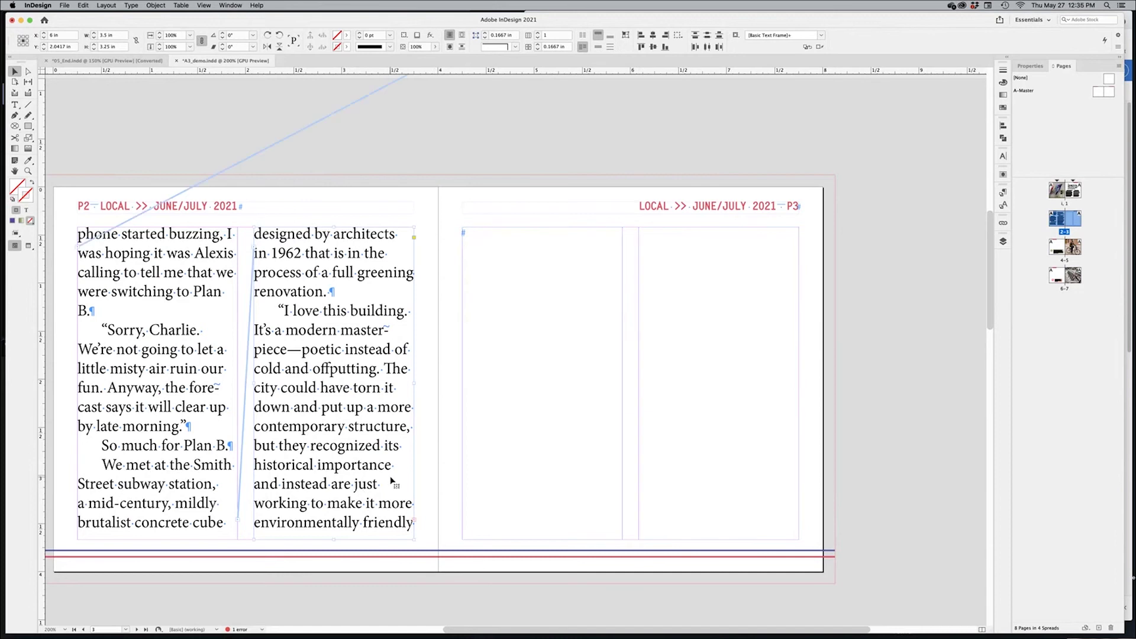
pyautogui.click(415, 523)
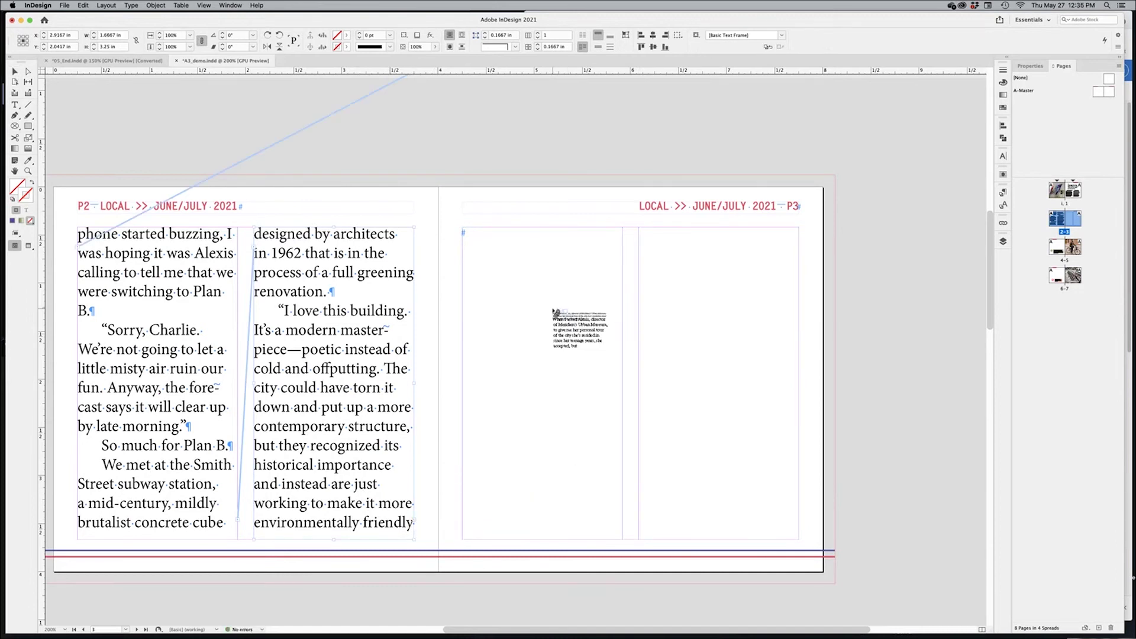
pyautogui.click(556, 312)
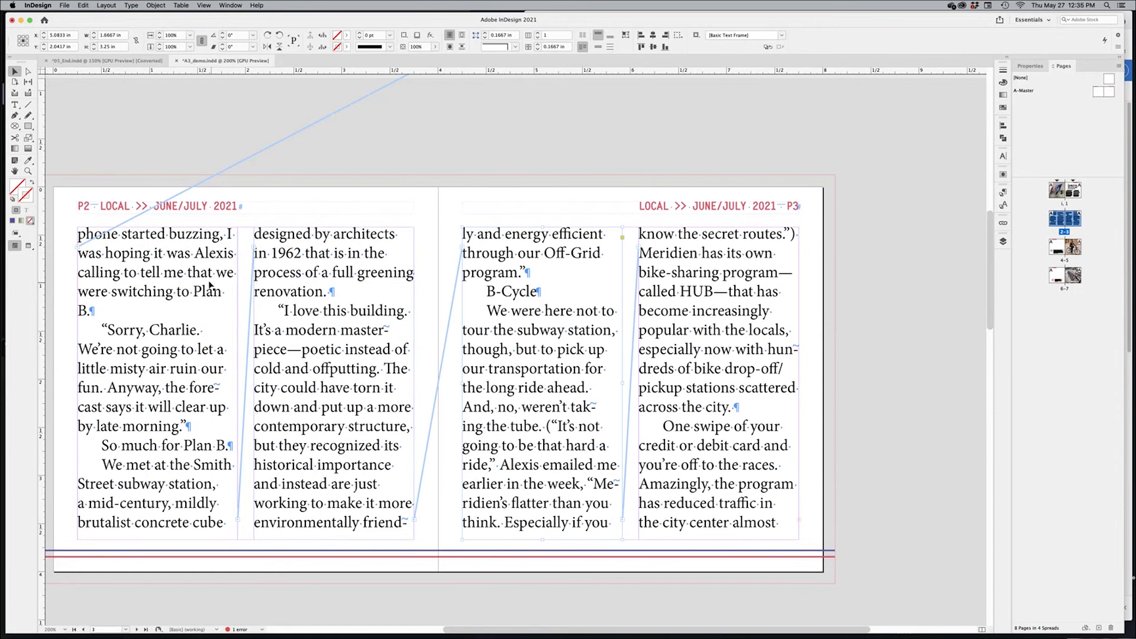
# Select the story text from page 2's first column through page 3's last column to check the threading, and deselect it
pyautogui.doubleClick(192, 261)
pyautogui.moveTo(192, 261); pyautogui.dragTo(696, 446)
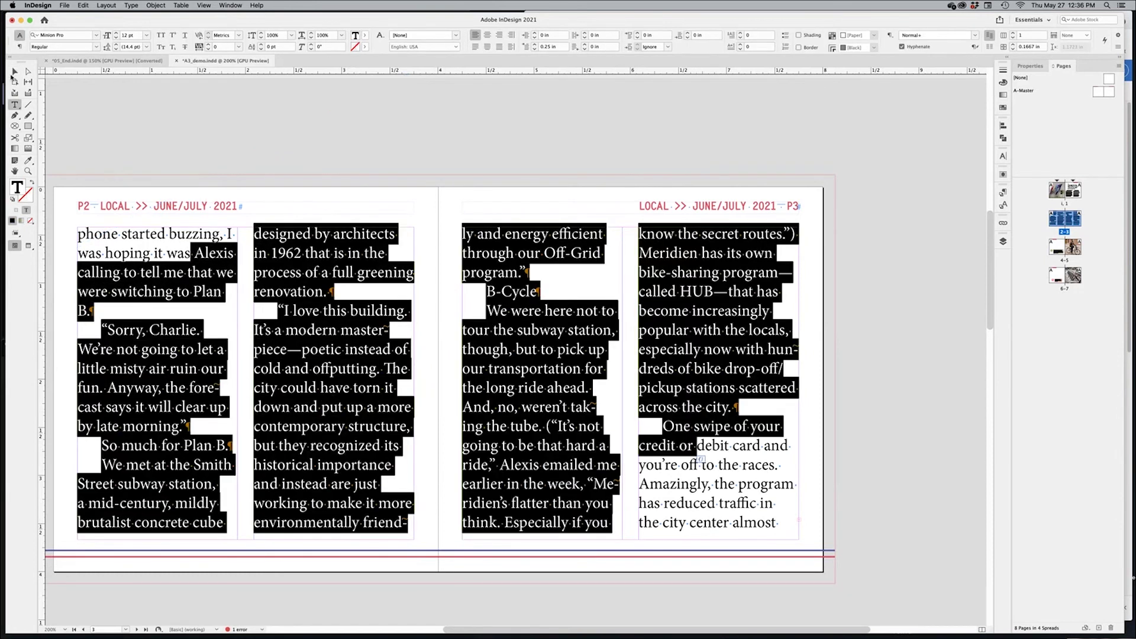
pyautogui.click(14, 72)
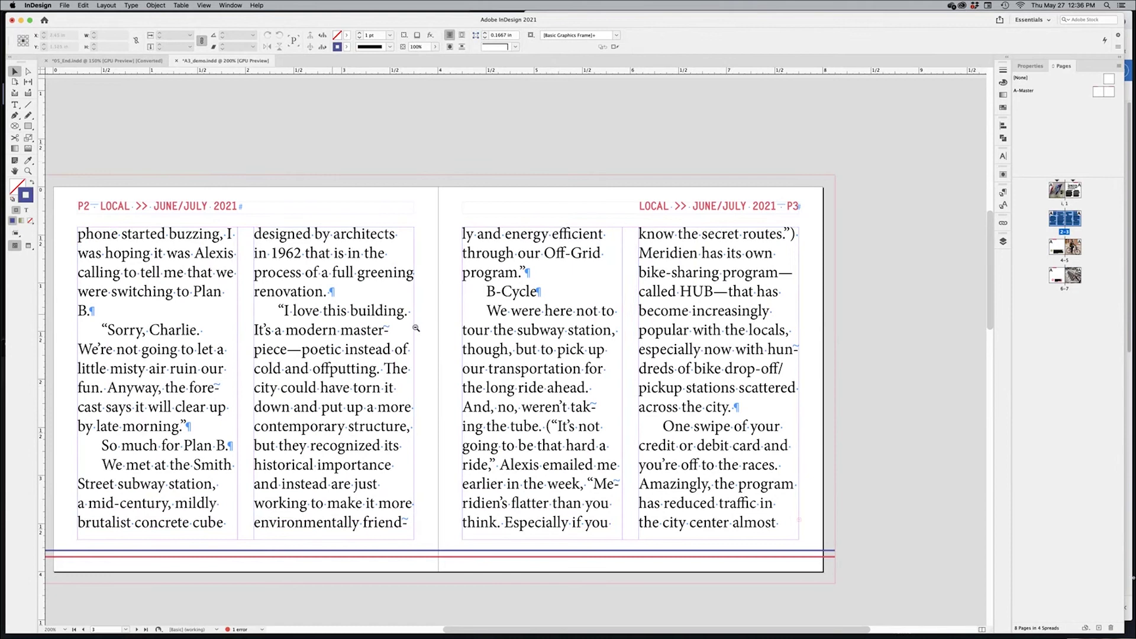
pyautogui.press('super+minus')
# Switch to Chrome, read the introduction and first two steps of "Flowing text automatically", and return to InDesign
pyautogui.press('super+Tab')
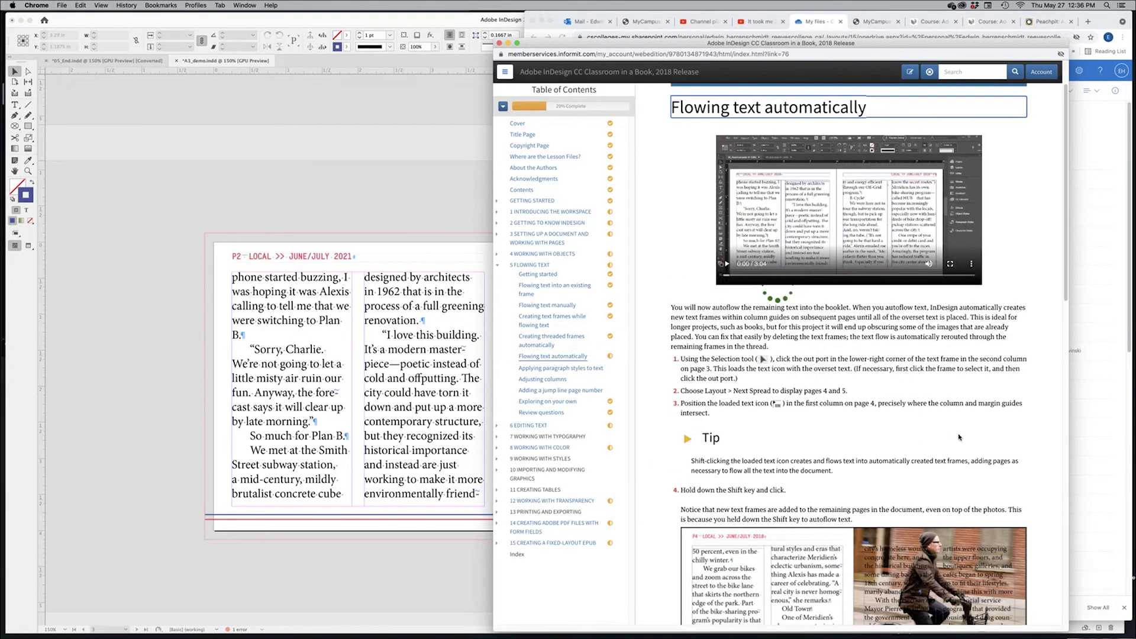
pyautogui.scroll(-2, 961, 437)
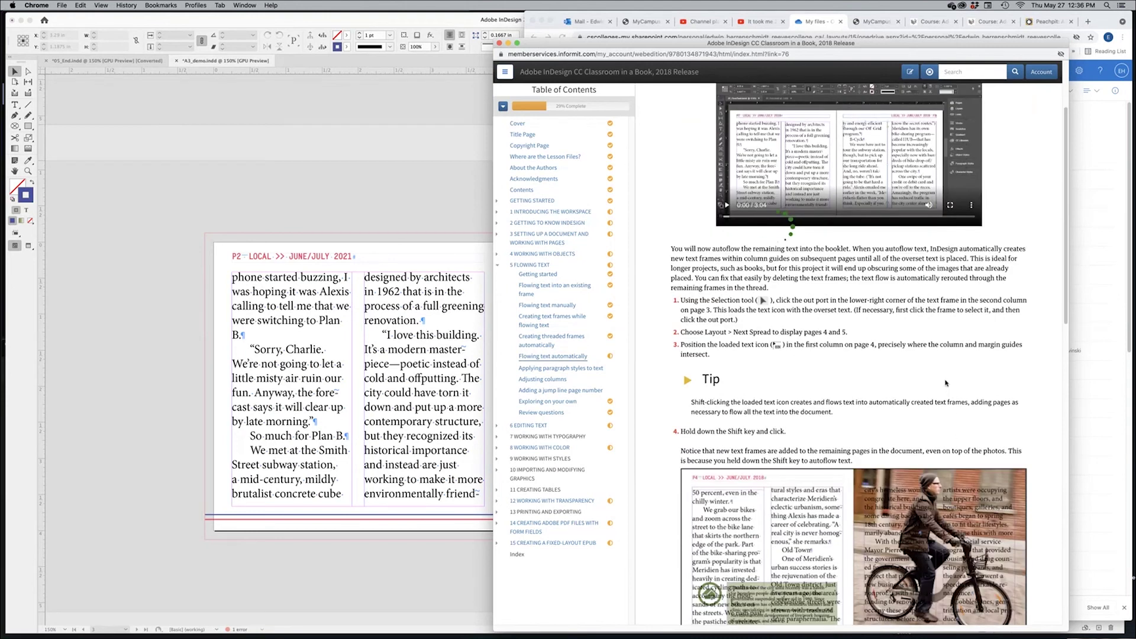
pyautogui.moveTo(755, 246); pyautogui.dragTo(870, 269)
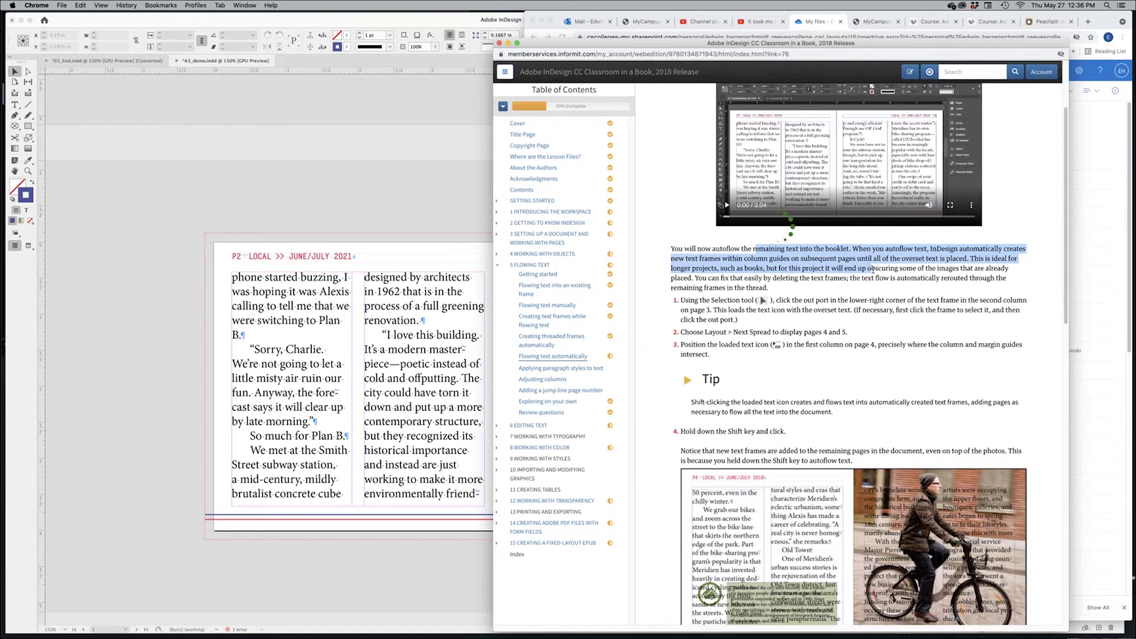
pyautogui.moveTo(873, 267); pyautogui.dragTo(968, 260)
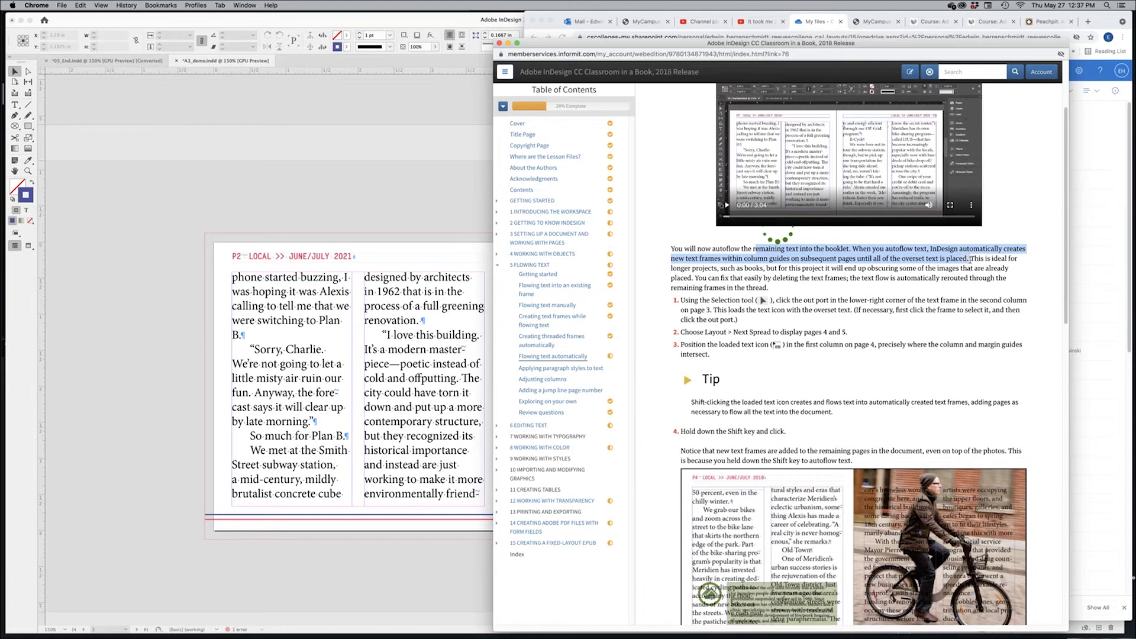
pyautogui.click(722, 273)
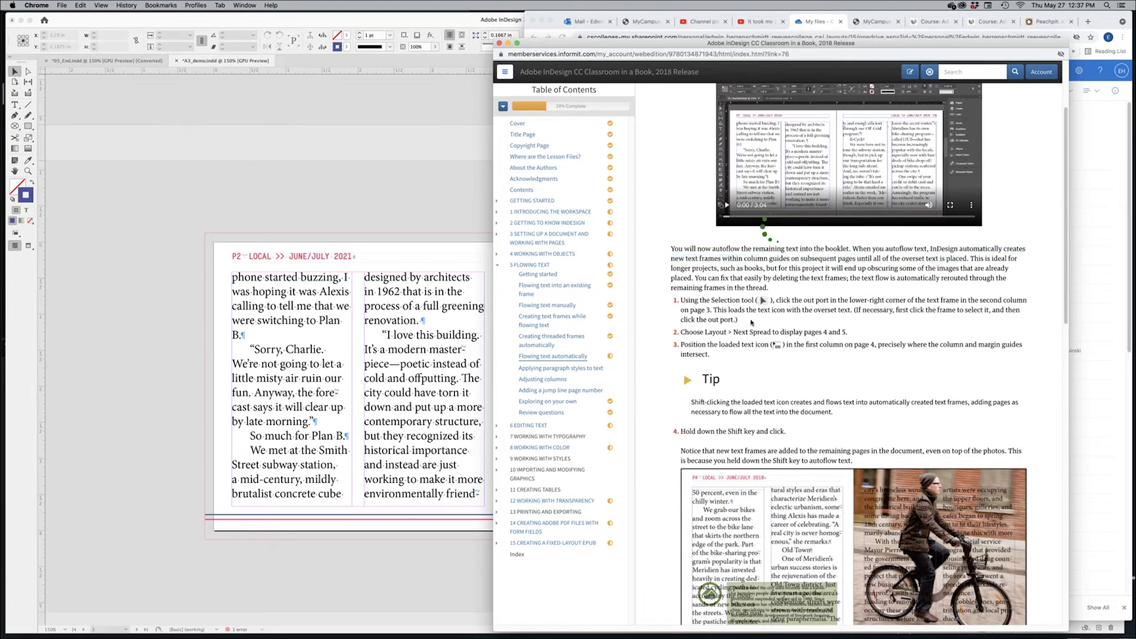
pyautogui.moveTo(722, 301); pyautogui.dragTo(786, 323)
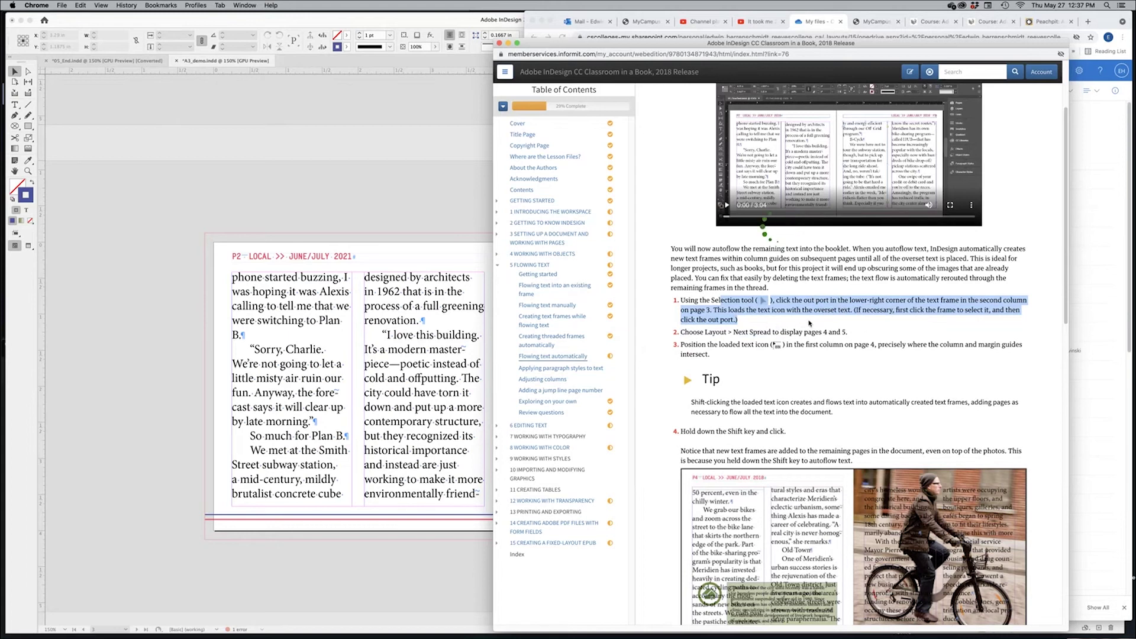
pyautogui.click(747, 312)
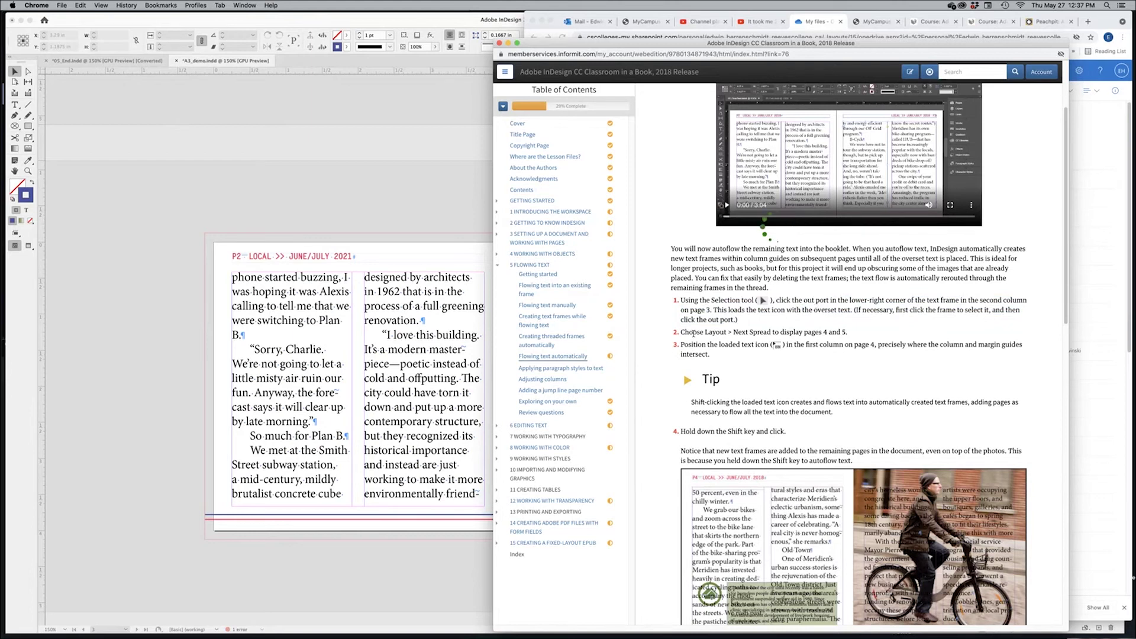
pyautogui.moveTo(693, 333); pyautogui.dragTo(830, 333)
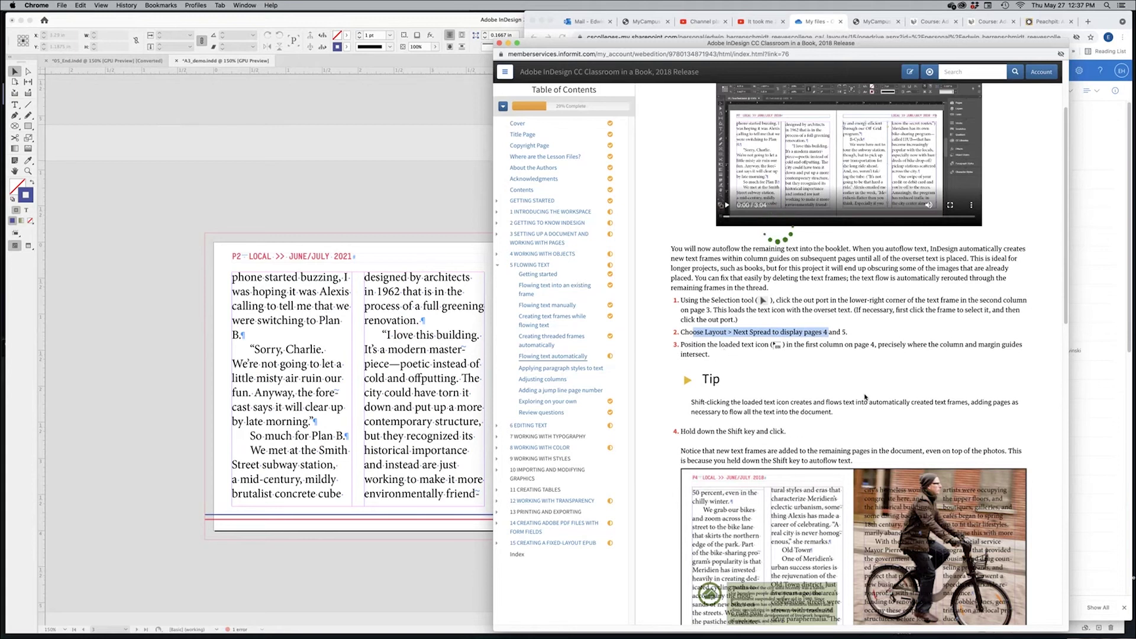
pyautogui.press('super+Tab')
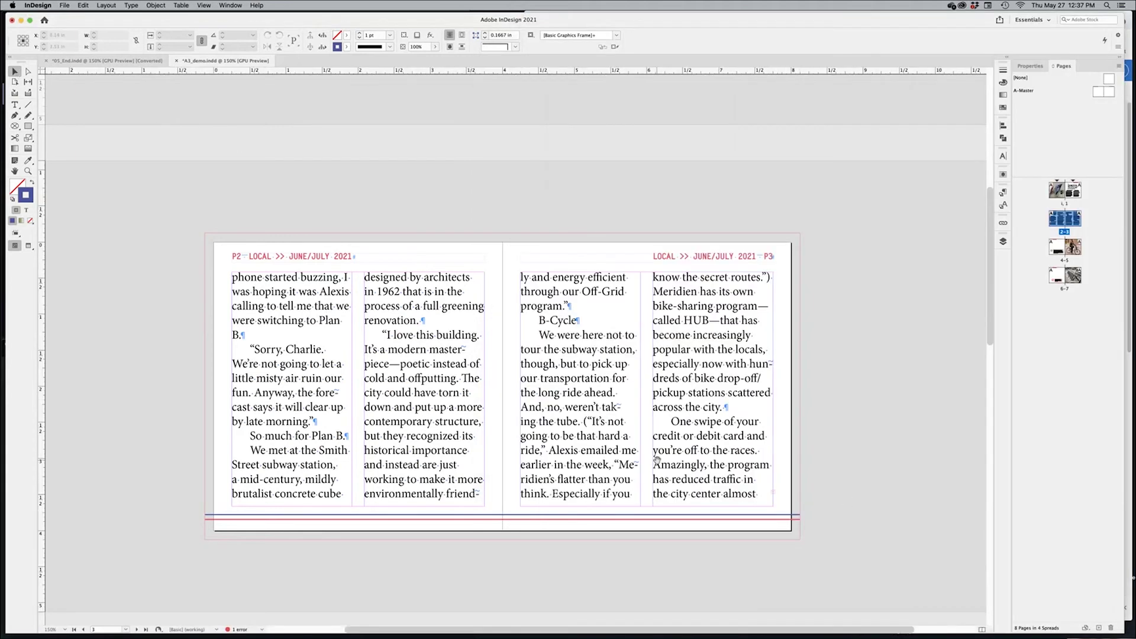
# Load the overset text from page 3's last column frame and autoflow it from page 4's first column through the remaining pages
pyautogui.scroll(-3, 578, 499)
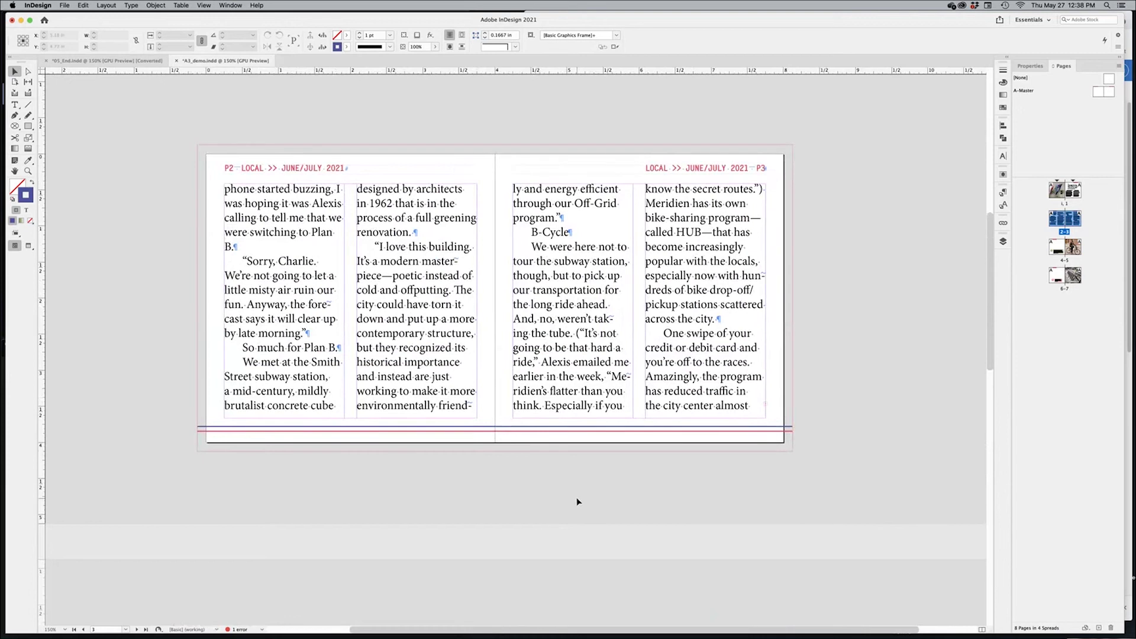
pyautogui.click(765, 404)
pyautogui.click(764, 405)
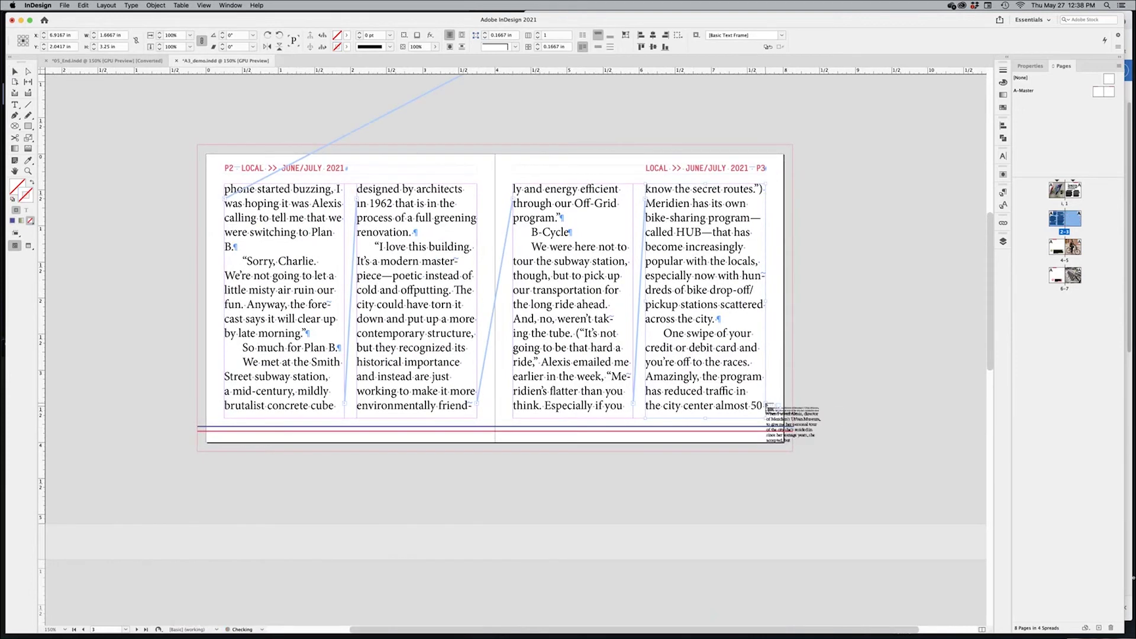
pyautogui.moveTo(507, 540); pyautogui.dragTo(539, 234)
pyautogui.moveTo(503, 350); pyautogui.dragTo(502, 260)
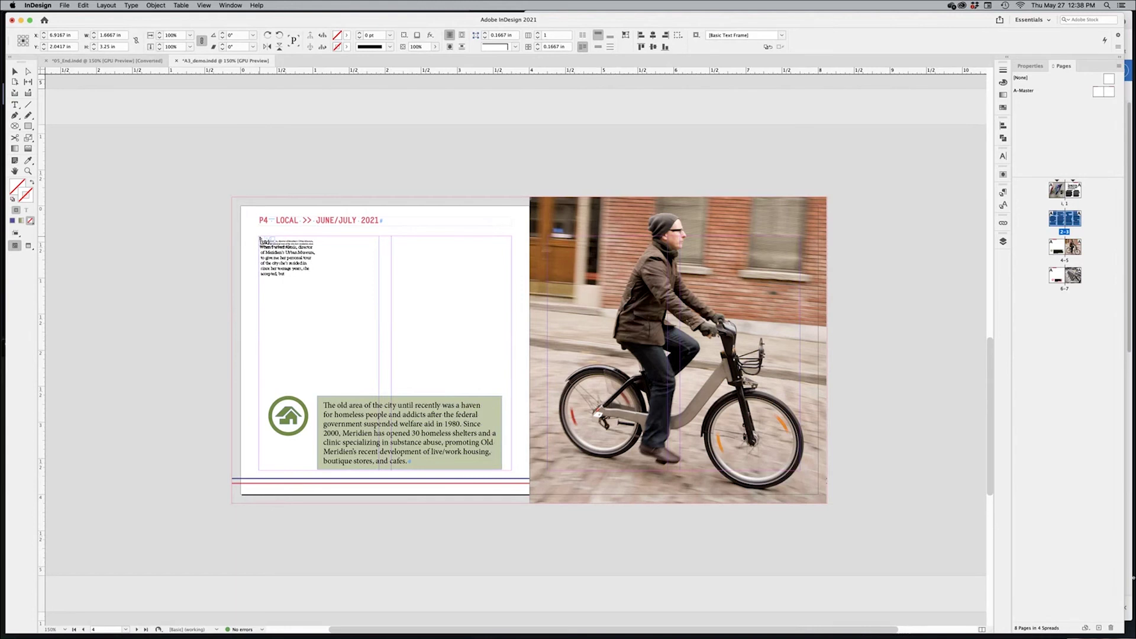
pyautogui.press('super+minus')
pyautogui.keyDown('shift'); pyautogui.click(310, 339); pyautogui.keyUp('shift')
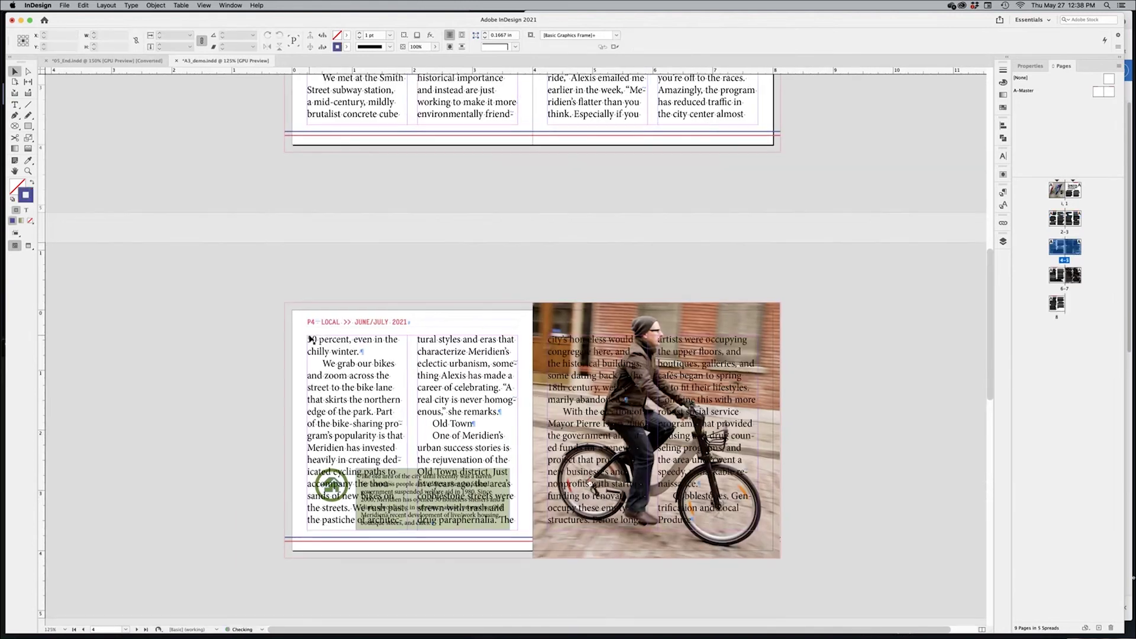
# Select the first column frame on page 4 and examine the text threads across pages 2 through 8
pyautogui.click(372, 368)
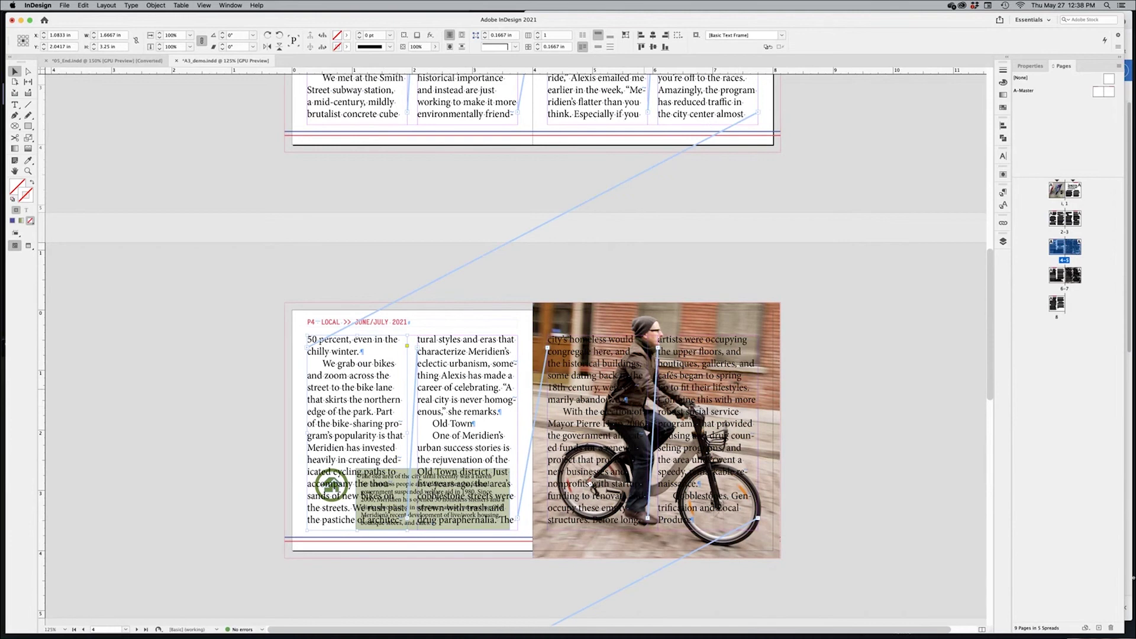
pyautogui.scroll(-5, 781, 497)
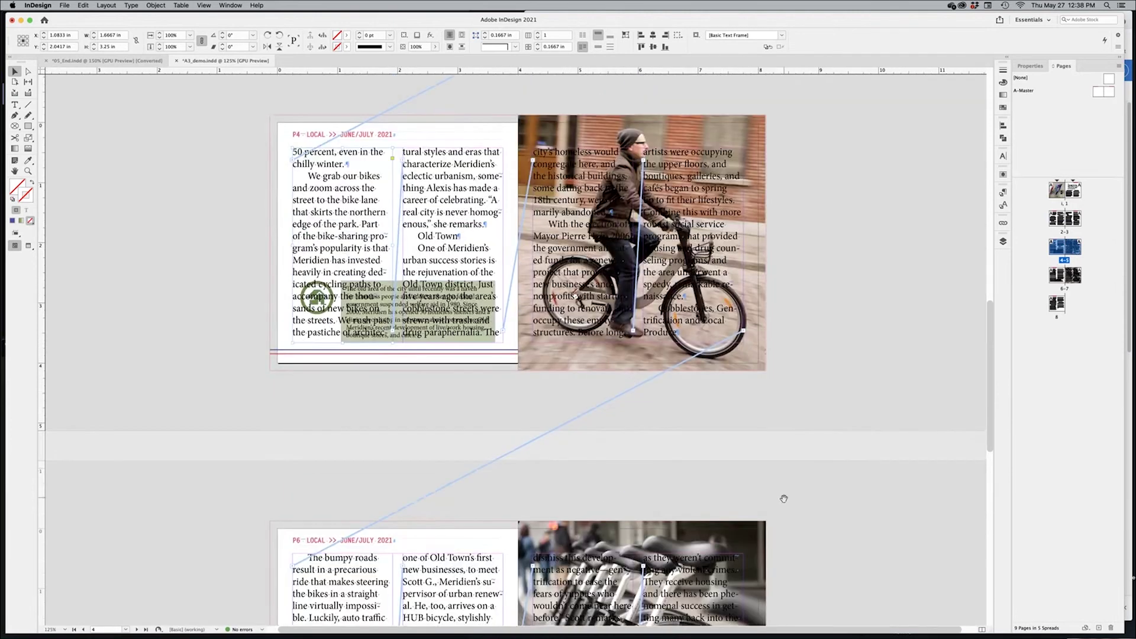
pyautogui.scroll(-5, 781, 355)
pyautogui.scroll(-10, 789, 278)
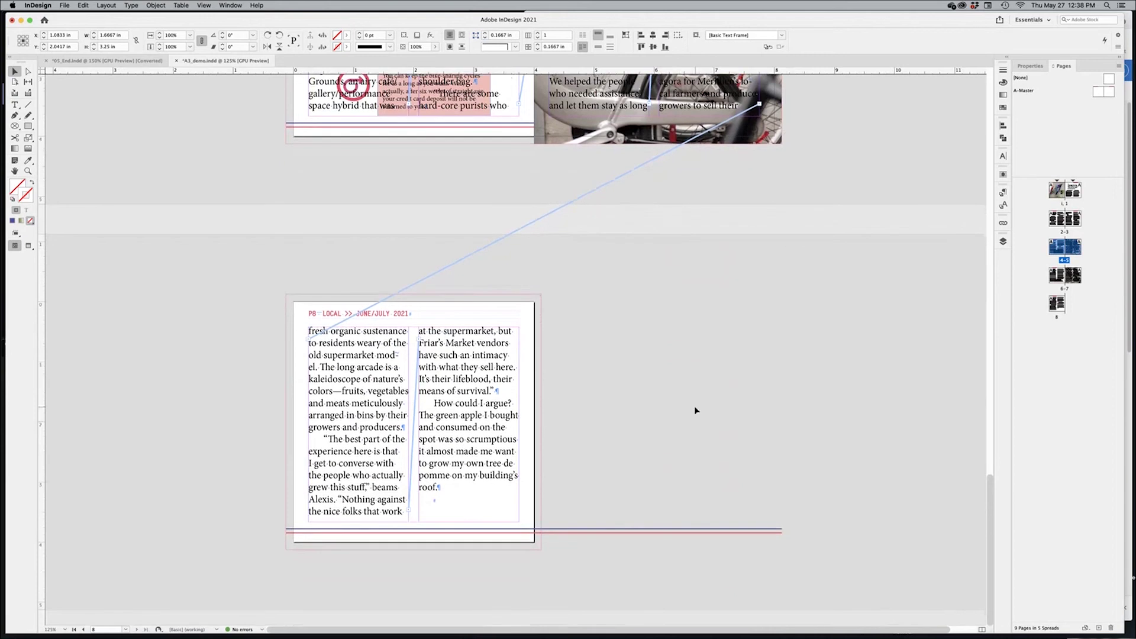
pyautogui.scroll(11, 684, 375)
pyautogui.scroll(12, 781, 546)
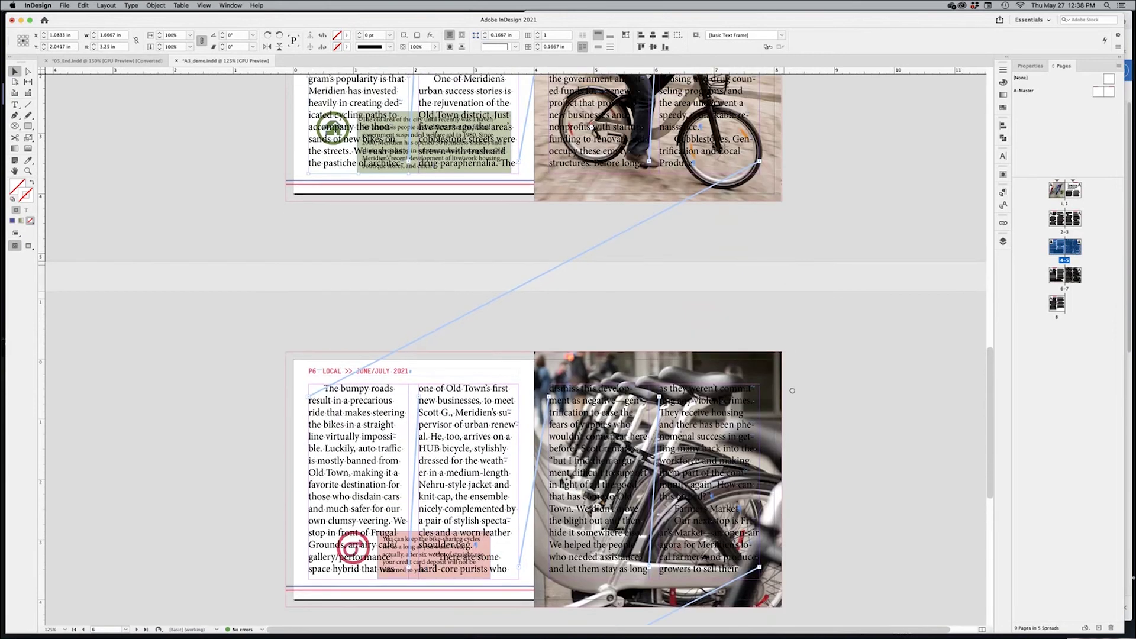
pyautogui.scroll(-4, 790, 335)
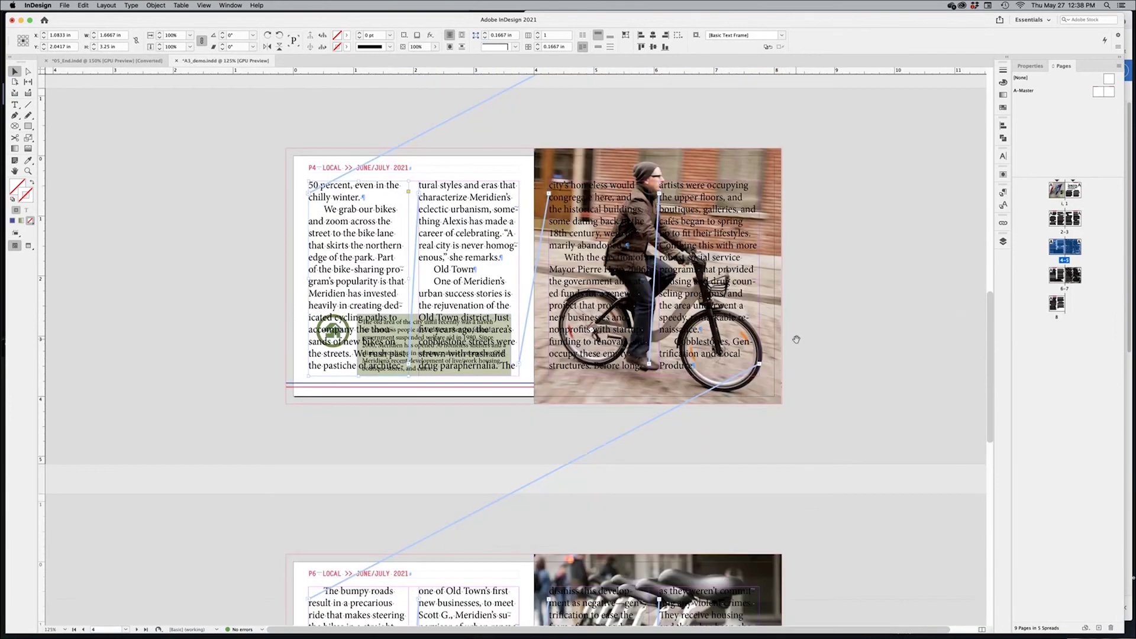
pyautogui.scroll(7, 807, 263)
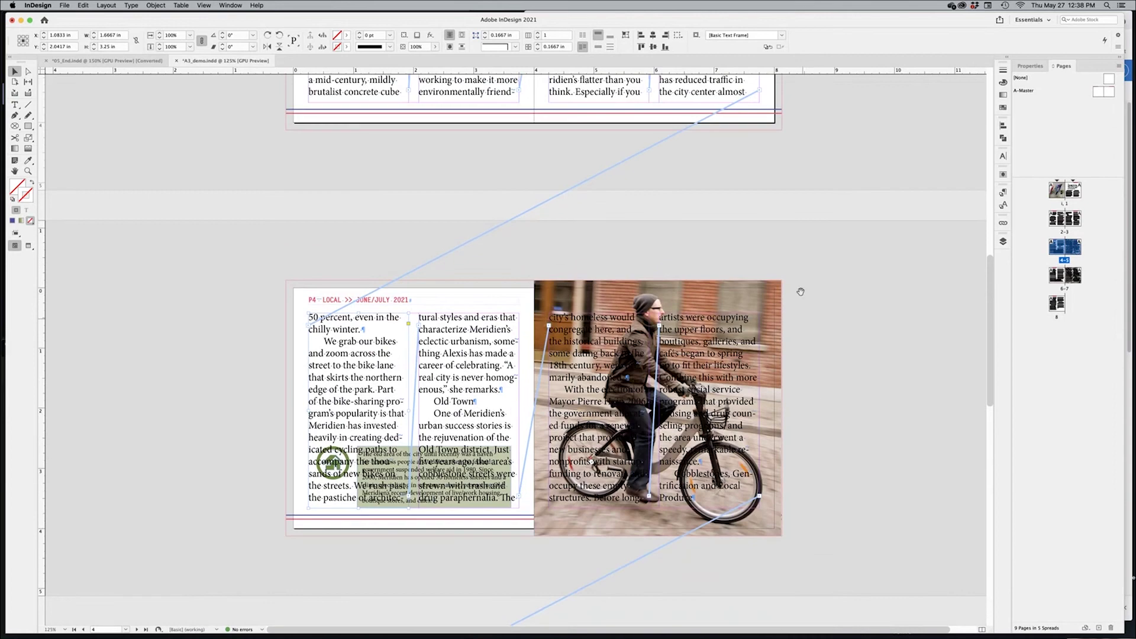
pyautogui.scroll(2, 822, 414)
pyautogui.scroll(-7, 828, 355)
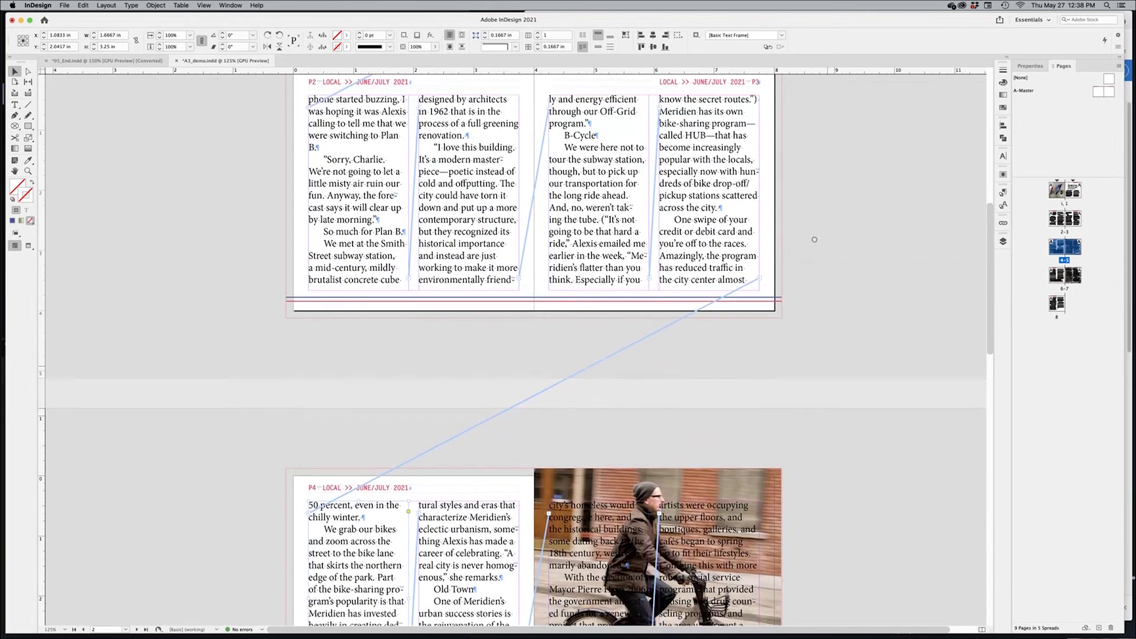
# Switch to Chrome, read steps 5 to 10 of "Flowing text automatically", and return to InDesign to review the autoflowed pages
pyautogui.press('super+Tab')
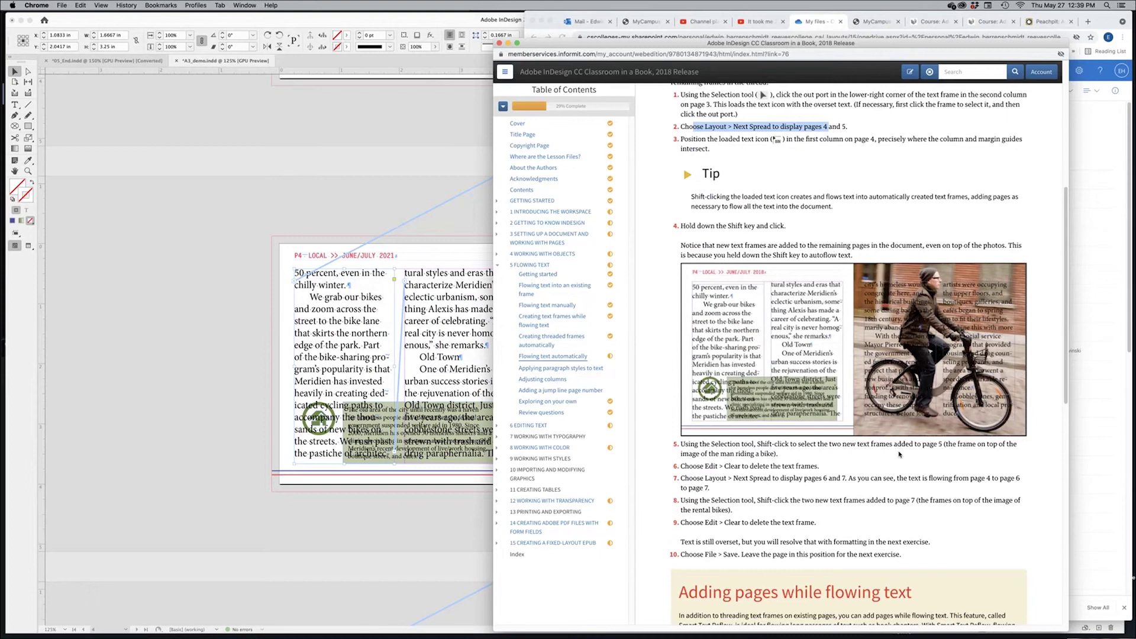
pyautogui.scroll(-2, 911, 453)
pyautogui.scroll(-3, 921, 451)
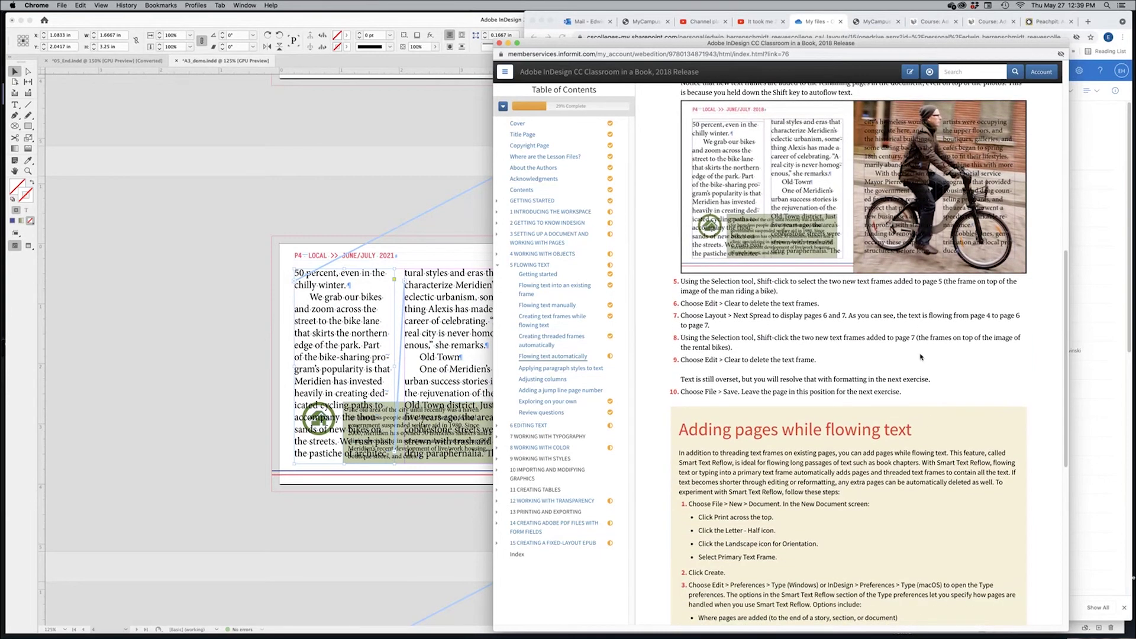
pyautogui.scroll(-2, 899, 463)
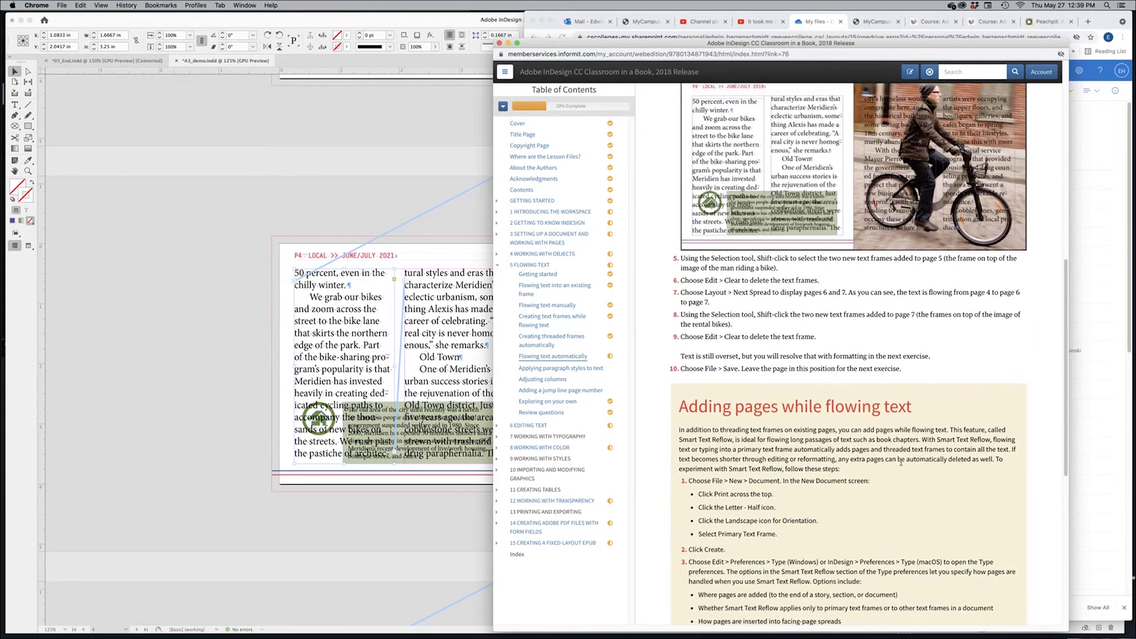
pyautogui.press('super+Tab')
pyautogui.scroll(-2, 812, 458)
pyautogui.scroll(-10, 812, 459)
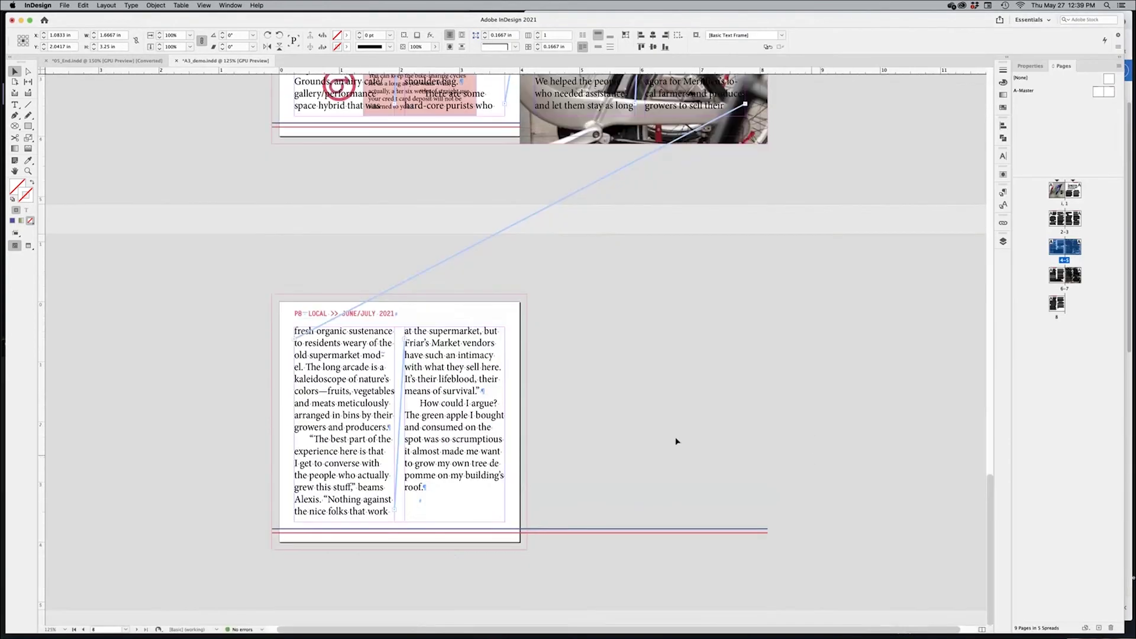
pyautogui.scroll(11, 664, 451)
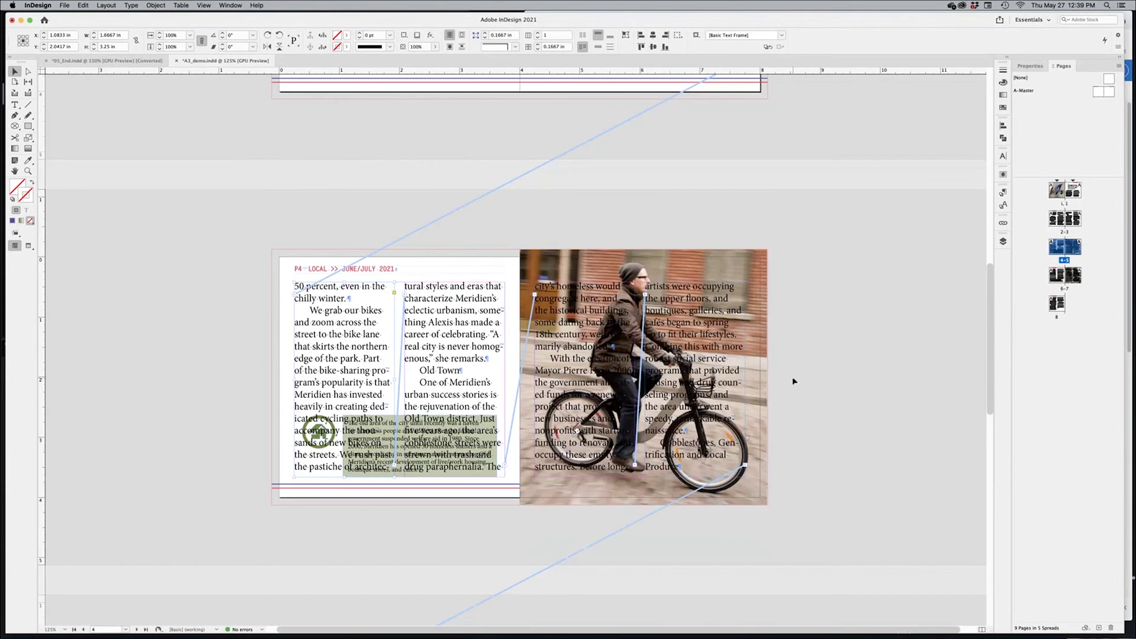
# Switch to Chrome, reread steps 6 to 9 on clearing the extra text frames from pages 5 and 7, and return to InDesign
pyautogui.press('super+Tab')
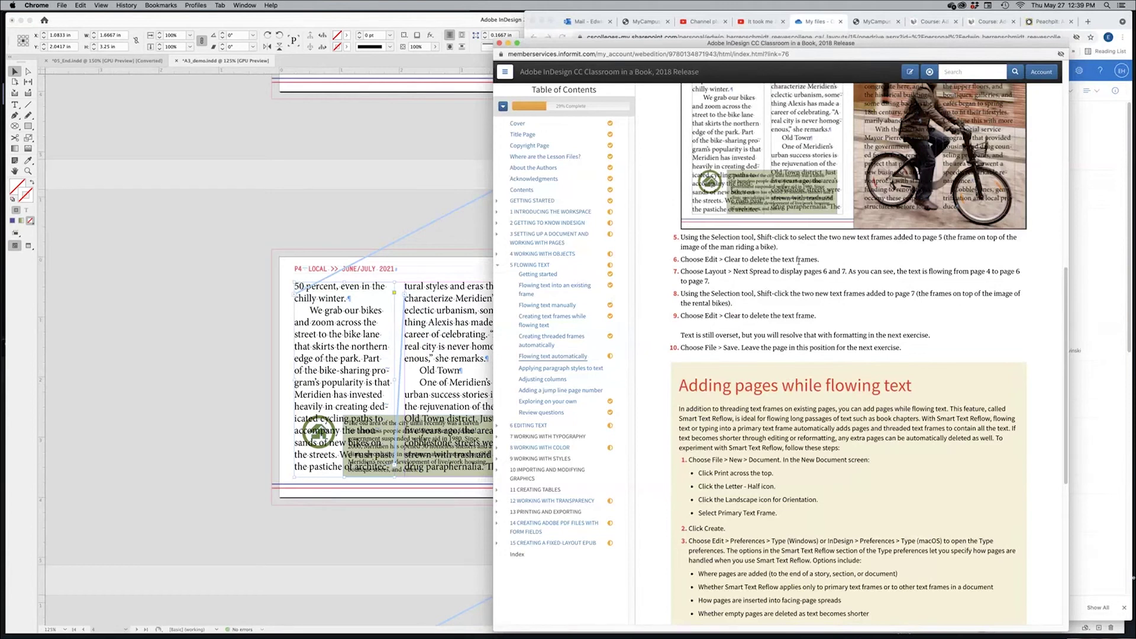
pyautogui.moveTo(762, 259); pyautogui.dragTo(819, 259)
pyautogui.moveTo(750, 271); pyautogui.dragTo(745, 310)
pyautogui.click(754, 299)
pyautogui.moveTo(810, 294); pyautogui.dragTo(838, 317)
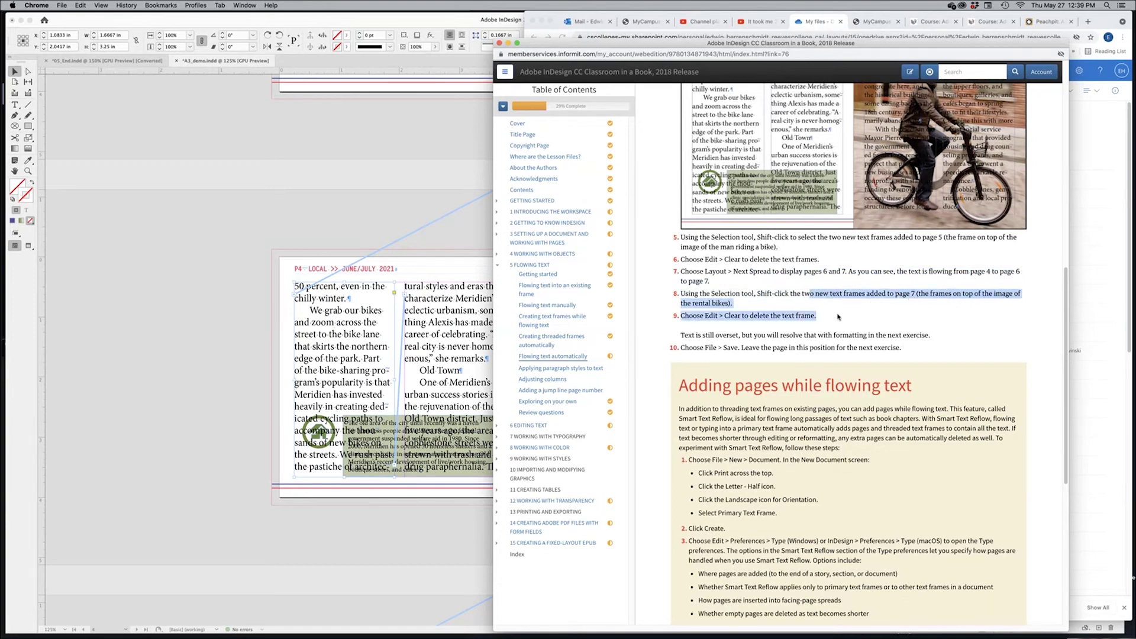
pyautogui.click(763, 315)
pyautogui.moveTo(705, 316); pyautogui.dragTo(802, 317)
pyautogui.click(819, 320)
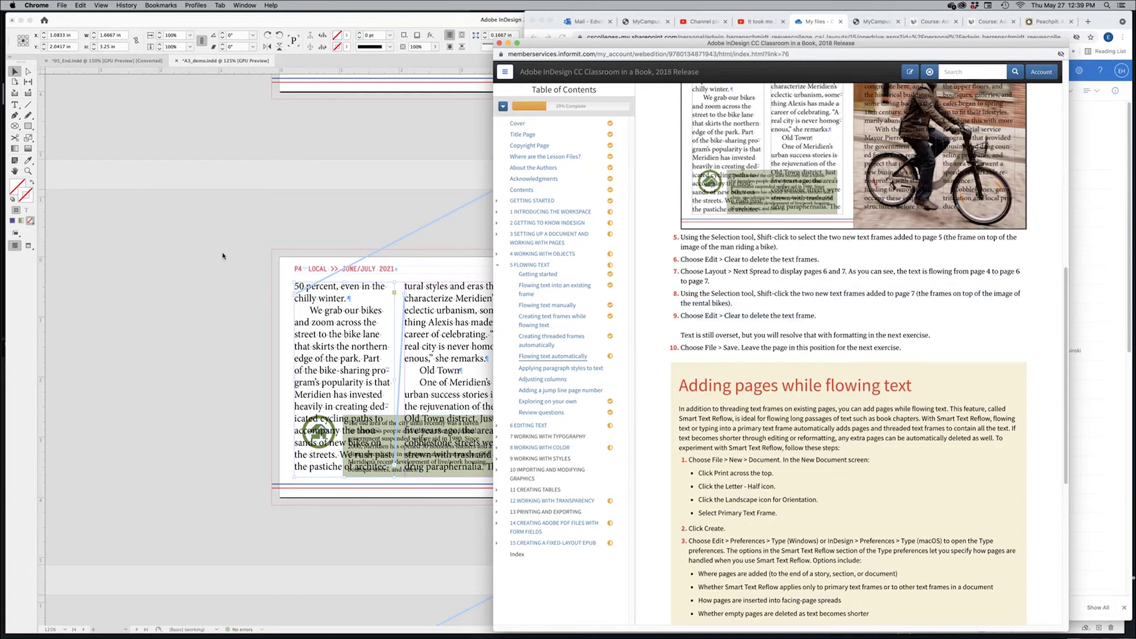
pyautogui.click(257, 270)
# Delete the two text frames on top of the bike rider photo on page 5
pyautogui.click(811, 284)
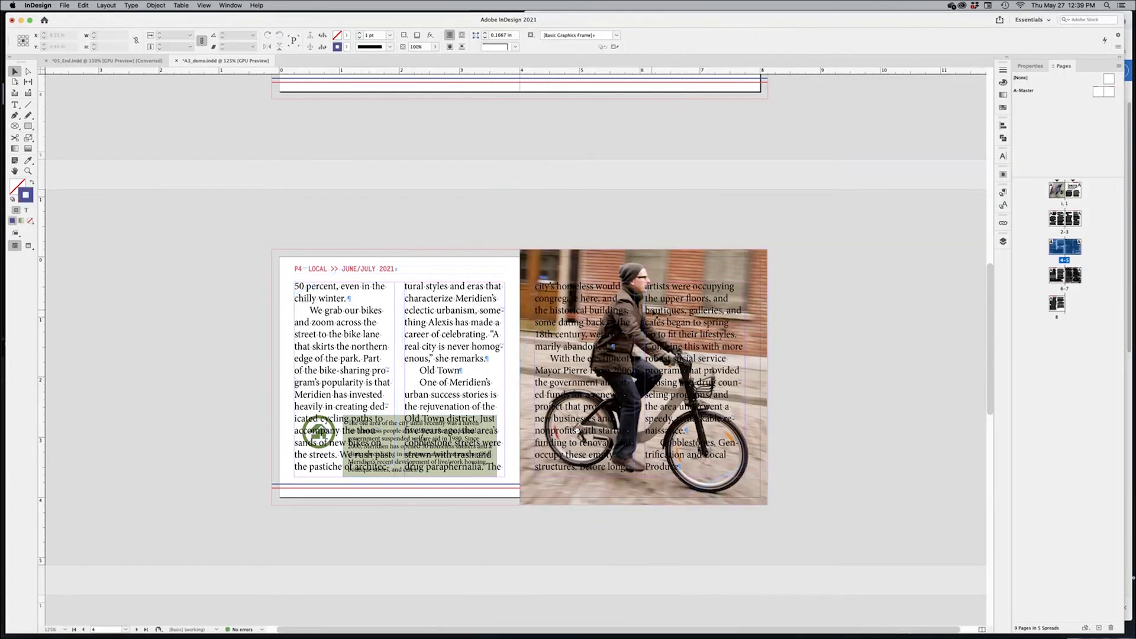
pyautogui.click(608, 321)
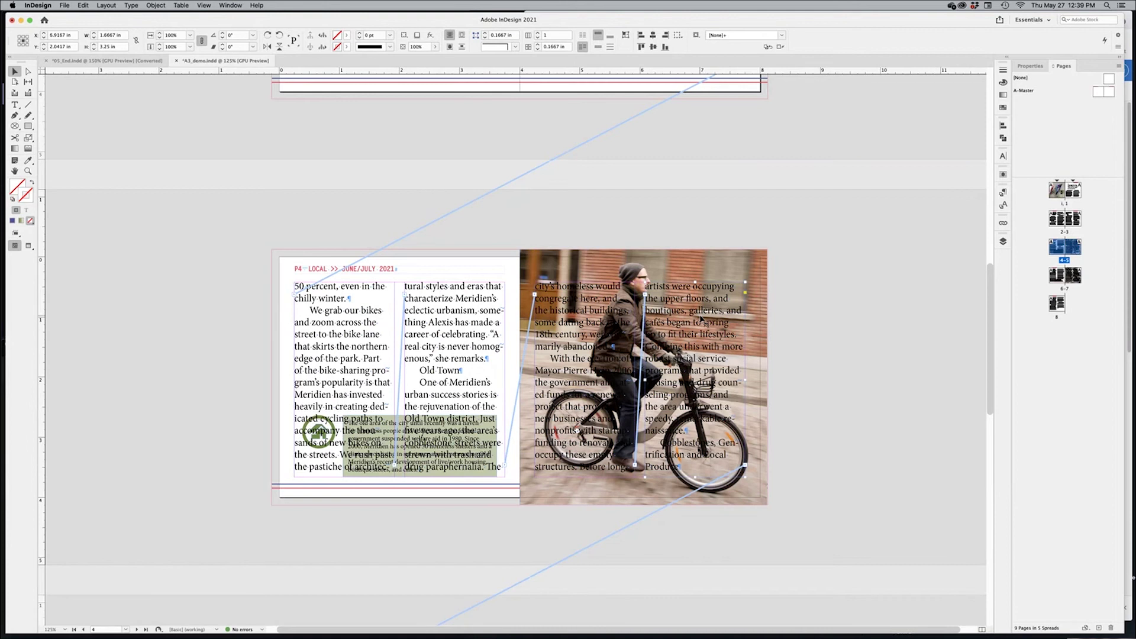
pyautogui.press('Delete')
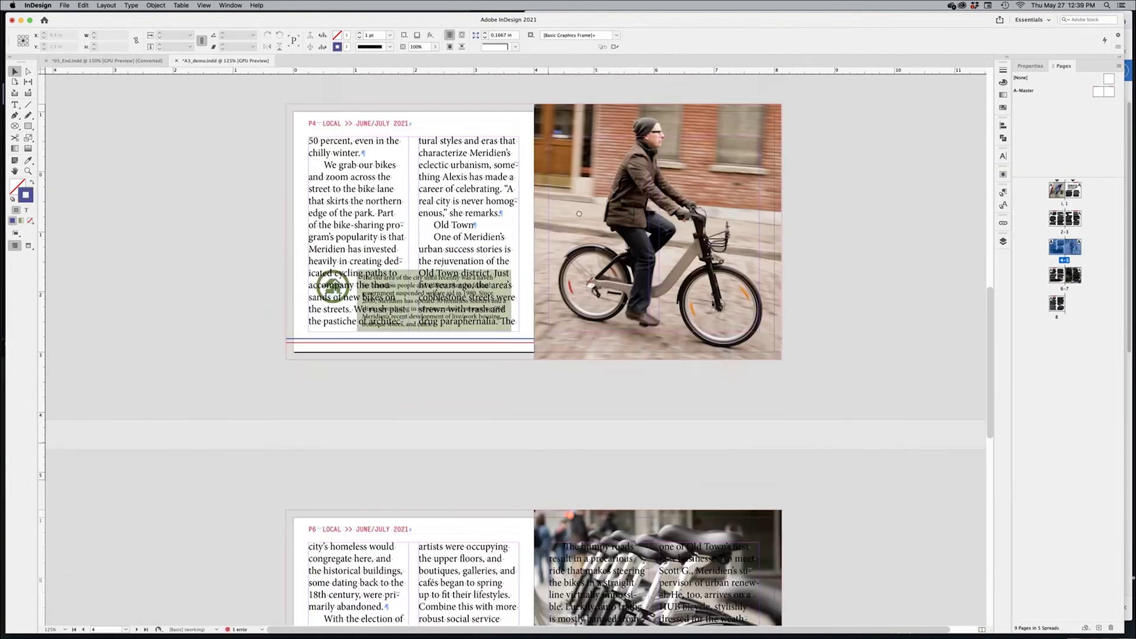
# Delete the two text frames on top of the rental bikes photo on page 7
pyautogui.scroll(-8, 544, 414)
pyautogui.click(601, 438)
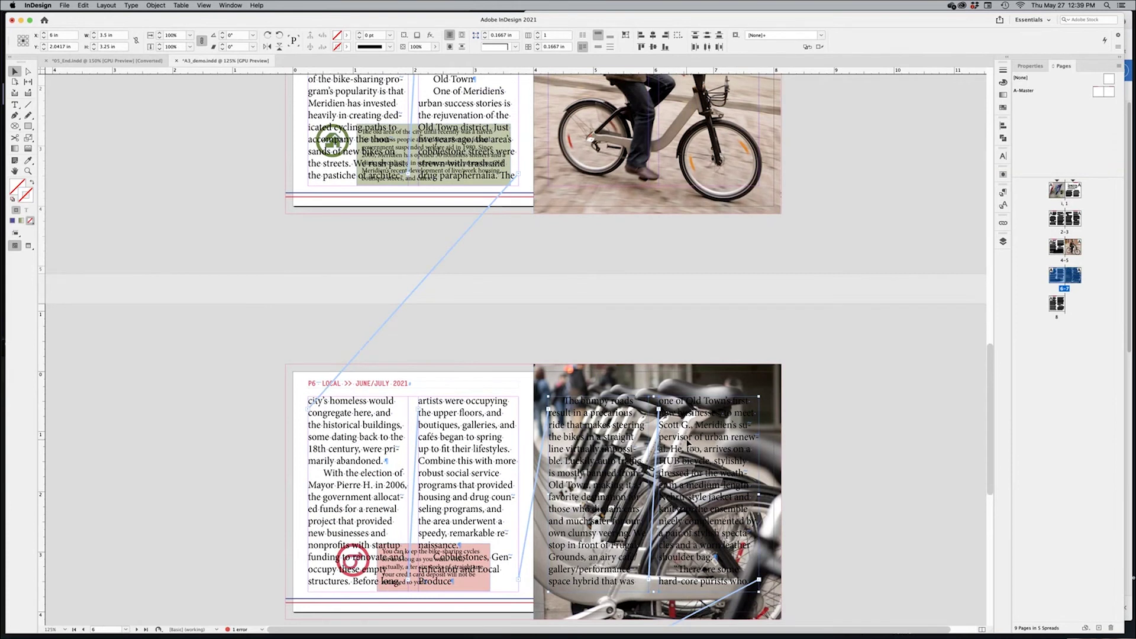
pyautogui.press('Delete')
# Select both column text frames on page 4 to check how the story threads on to page 6
pyautogui.scroll(5, 578, 243)
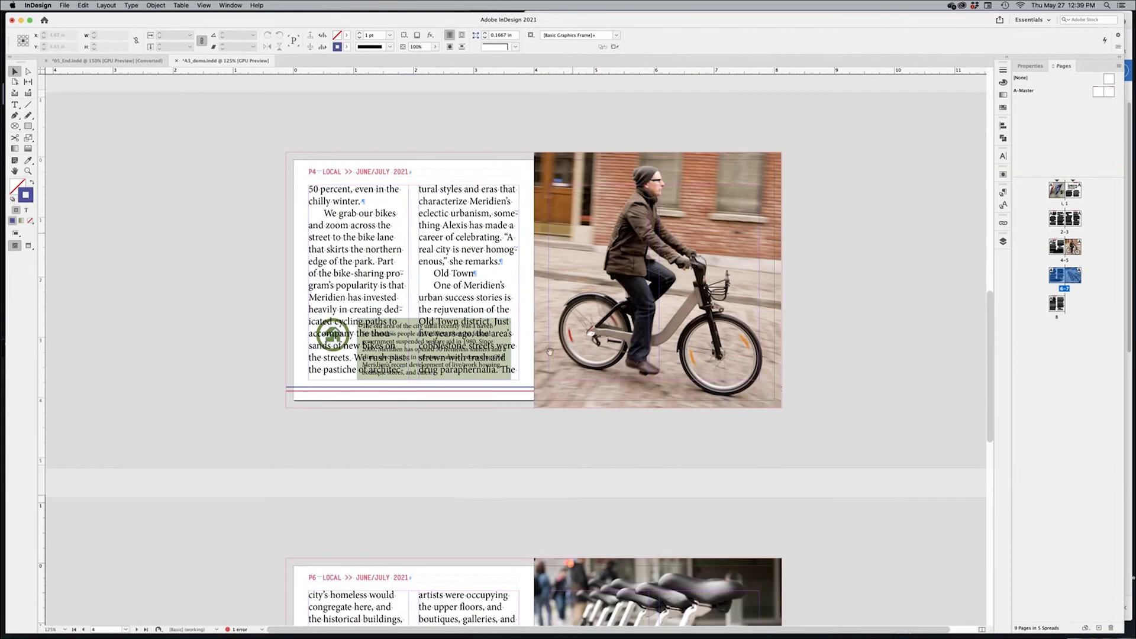
pyautogui.click(473, 302)
pyautogui.scroll(-3, 360, 592)
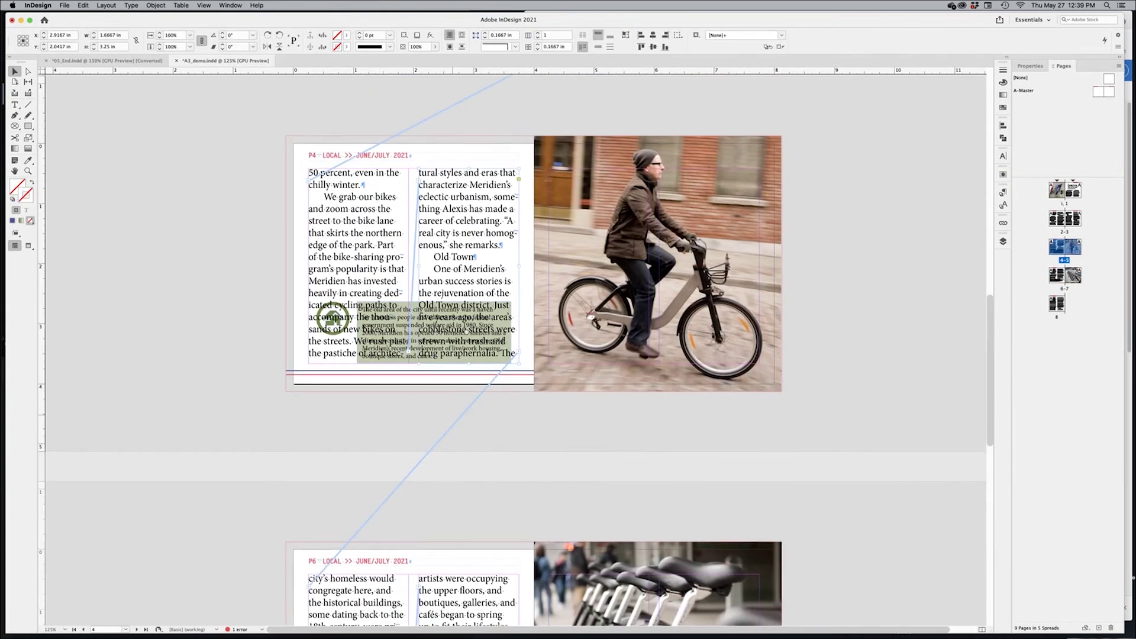
pyautogui.keyDown('shift'); pyautogui.click(446, 285); pyautogui.keyUp('shift')
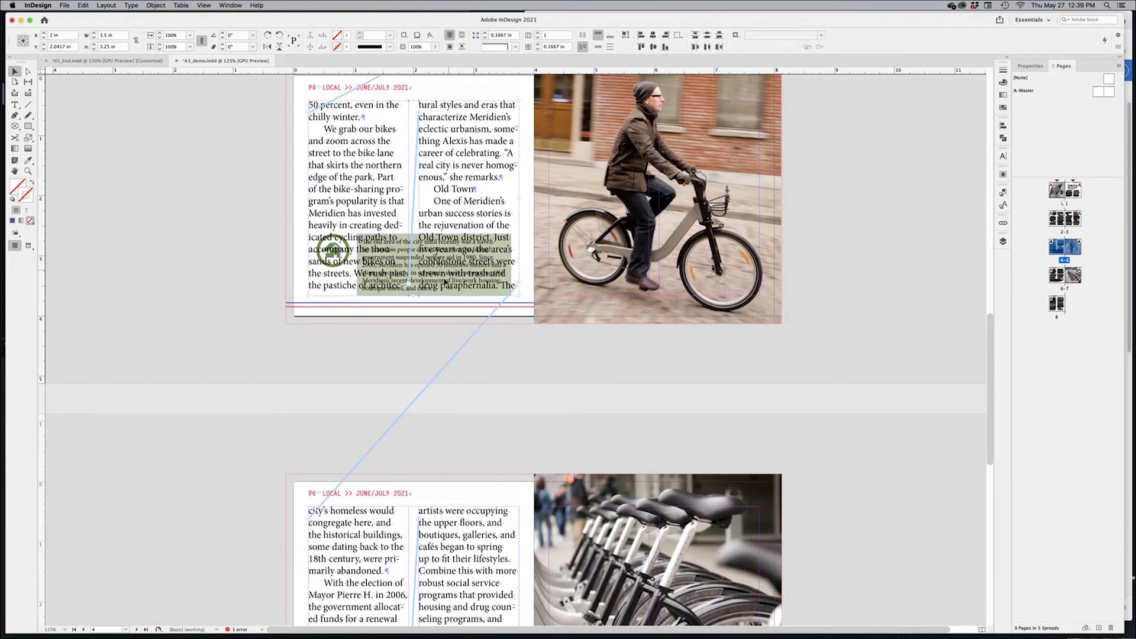
# Shorten the two-column article text frame on page 4 to about 2.09 in high so it ends above the green sidebar
pyautogui.scroll(2, 295, 195)
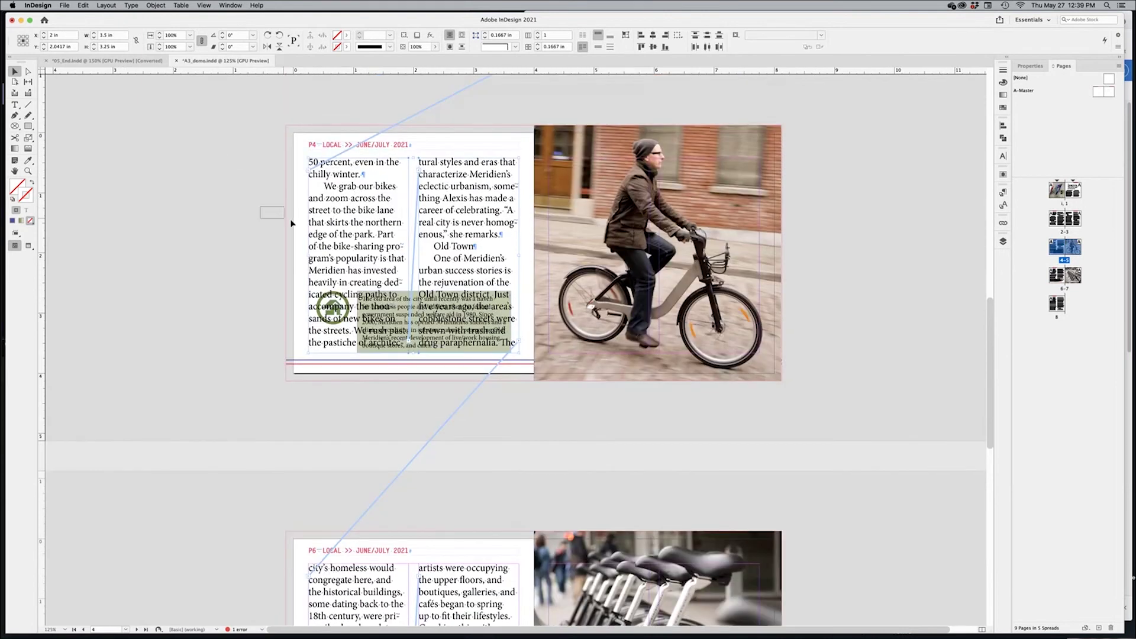
pyautogui.scroll(2, 453, 258)
pyautogui.scroll(2, 453, 258)
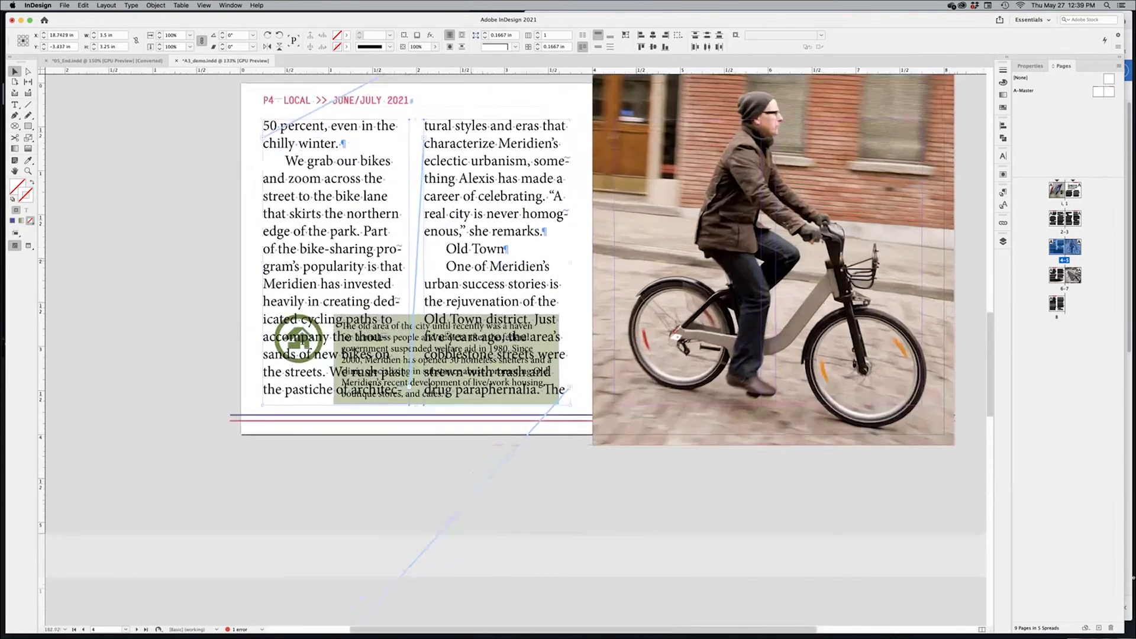
pyautogui.scroll(6, 439, 417)
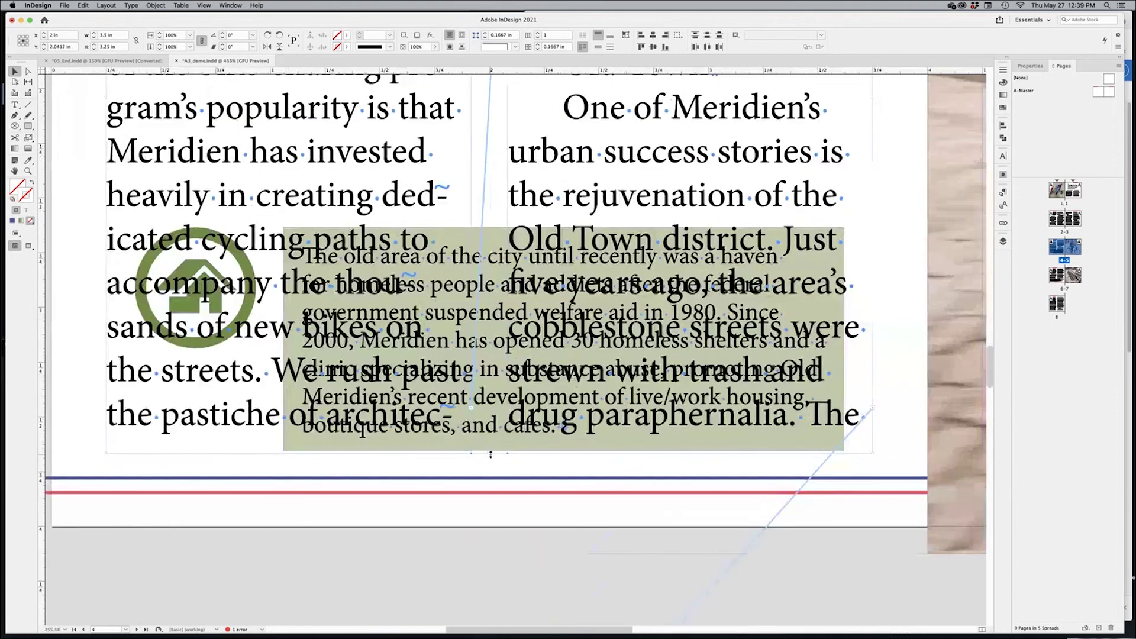
pyautogui.moveTo(491, 454); pyautogui.dragTo(504, 198)
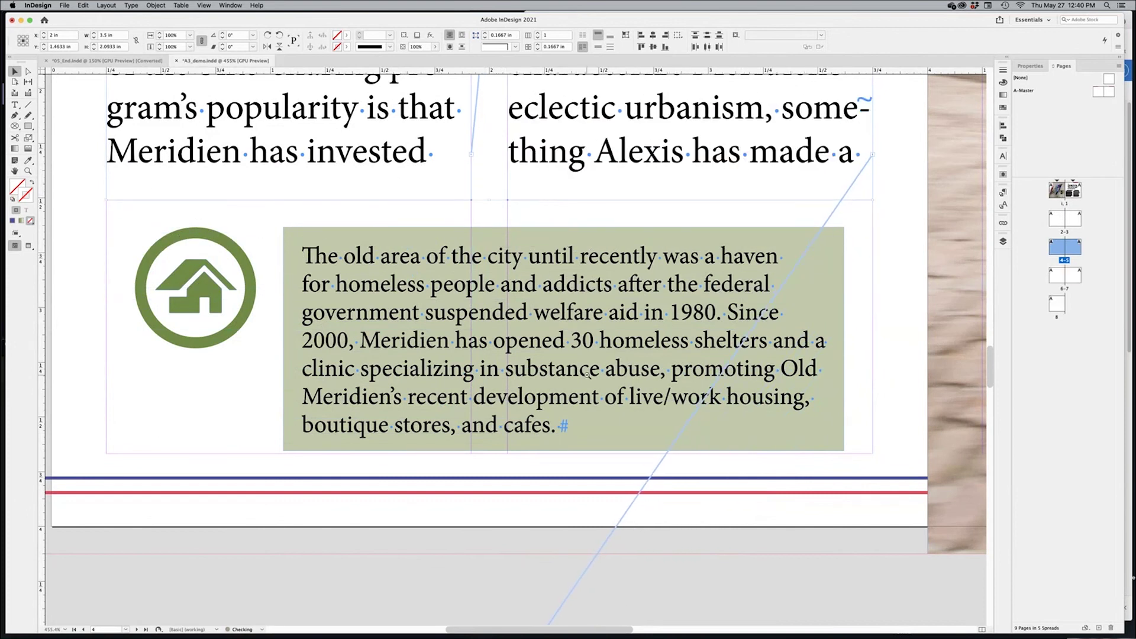
# Shorten the two-column article text frame on page 6 to about 2.29 in high so it ends above the pink sidebar
pyautogui.press('super+minus')
pyautogui.press('super+minus')
pyautogui.press('super+minus')
pyautogui.press('super+minus')
pyautogui.scroll(-3, 586, 423)
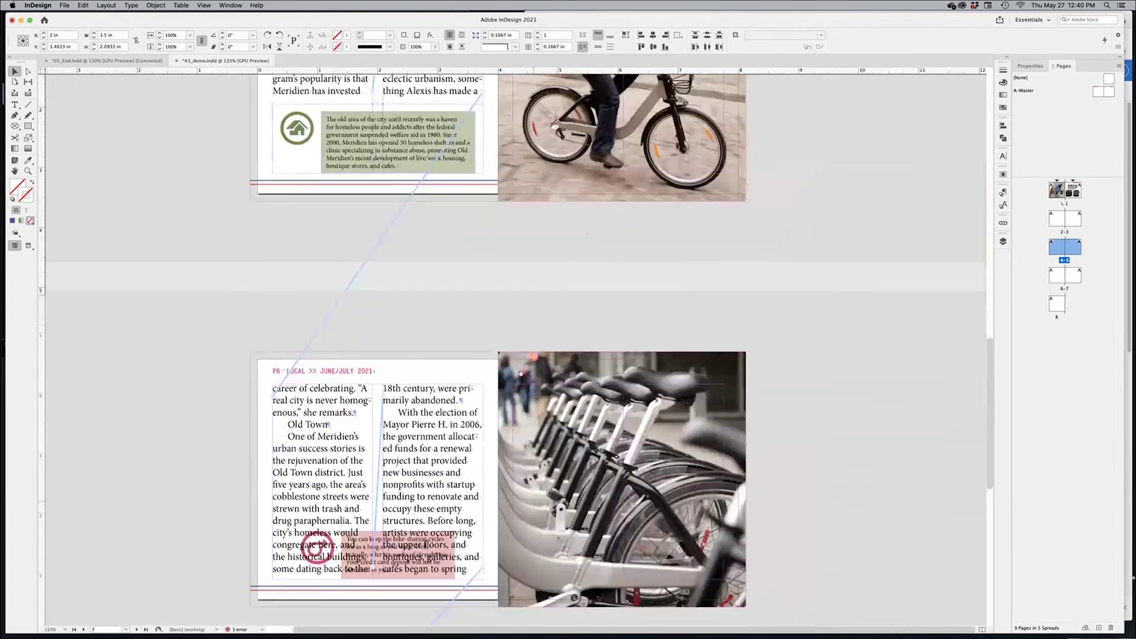
pyautogui.press('super+minus')
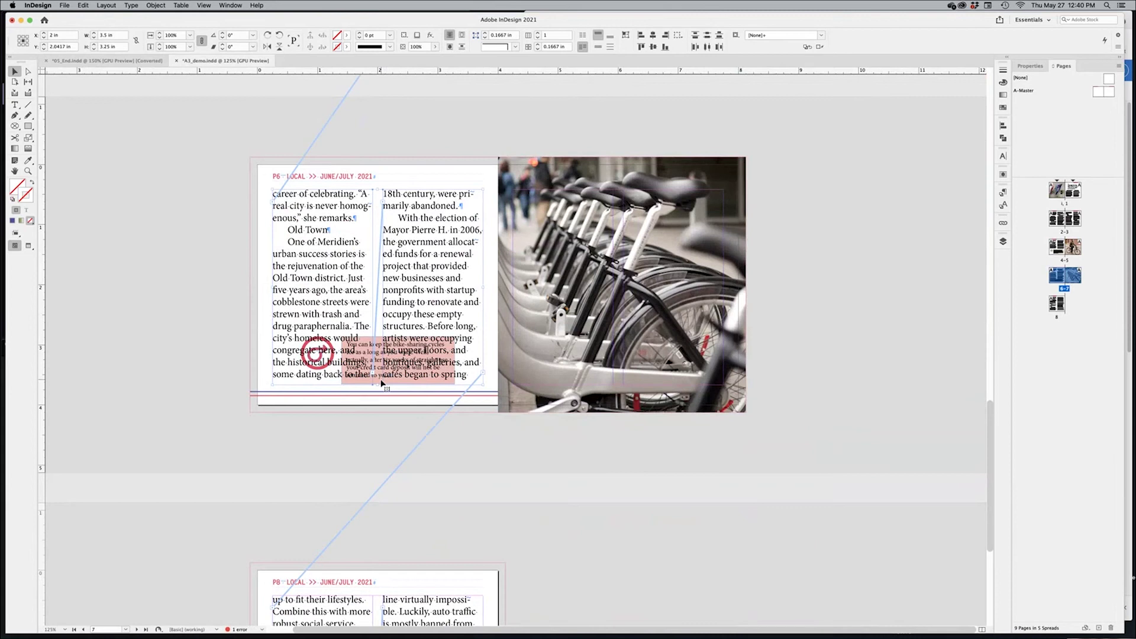
pyautogui.click(386, 371)
pyautogui.moveTo(386, 371); pyautogui.dragTo(386, 323)
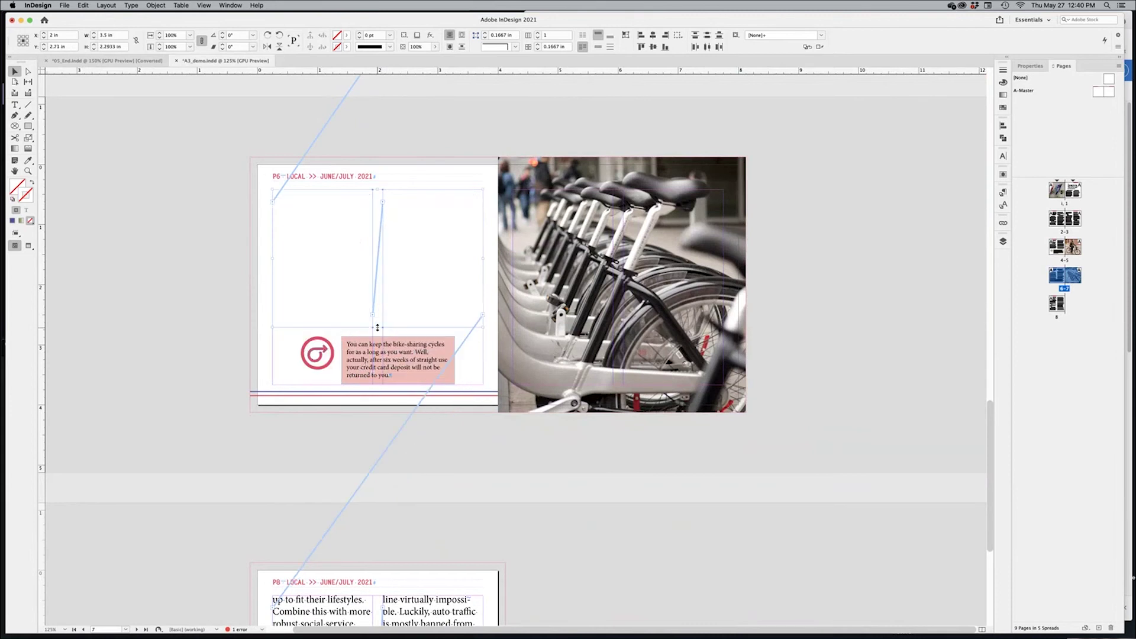
# Return to the article text on page 1 and open the Paragraph Styles panel
pyautogui.scroll(-5, 517, 385)
pyautogui.scroll(-1, 517, 385)
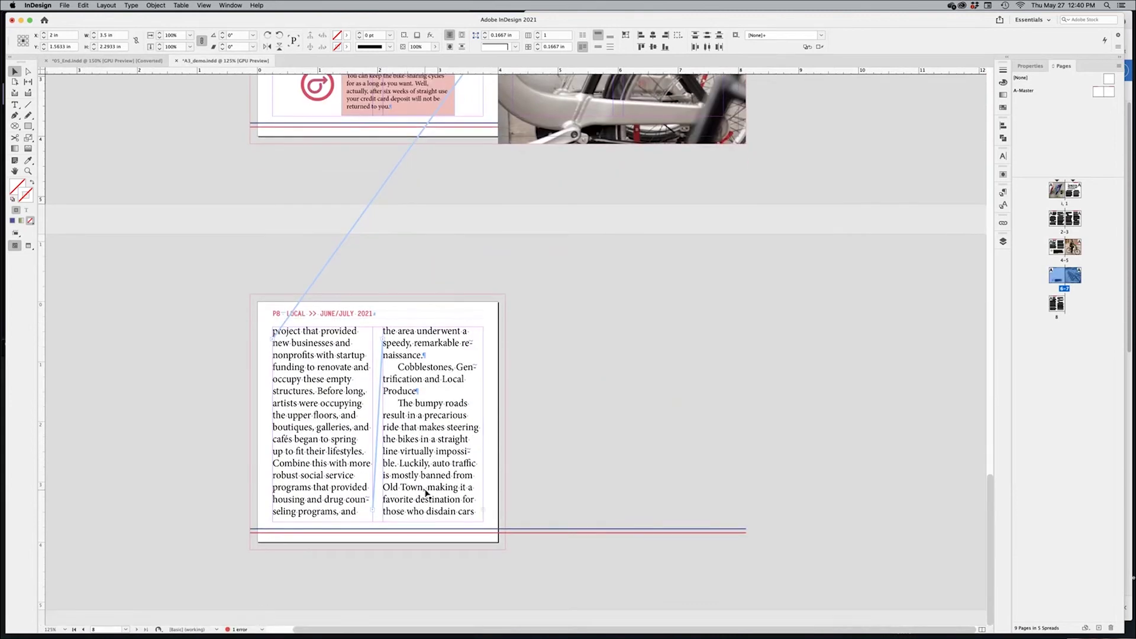
pyautogui.click(482, 512)
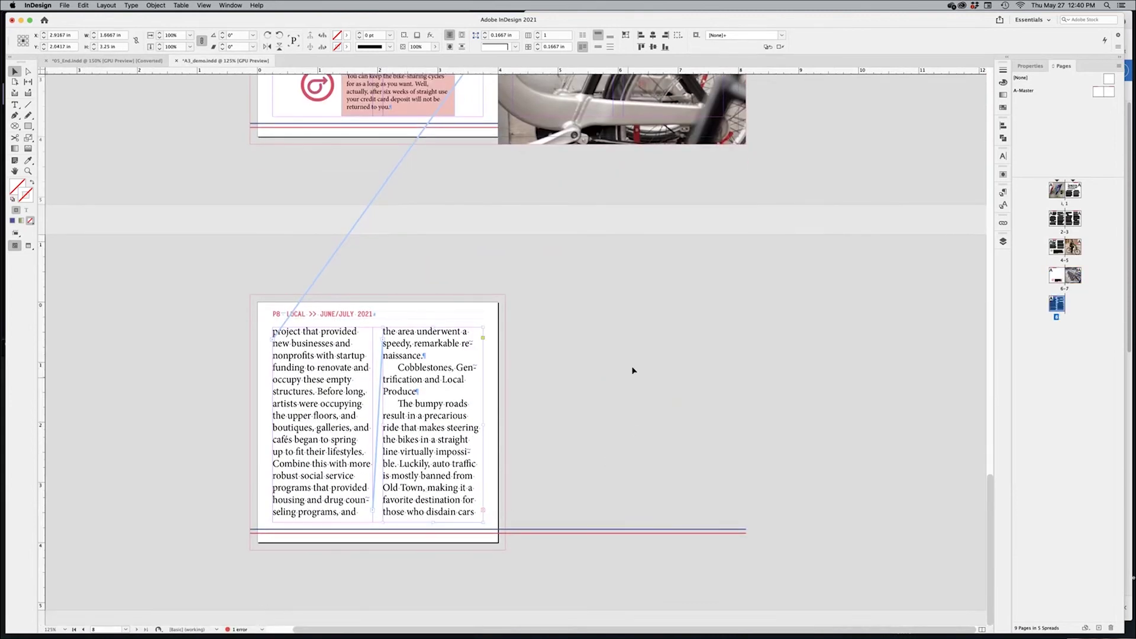
pyautogui.scroll(10, 633, 370)
pyautogui.scroll(20, 839, 287)
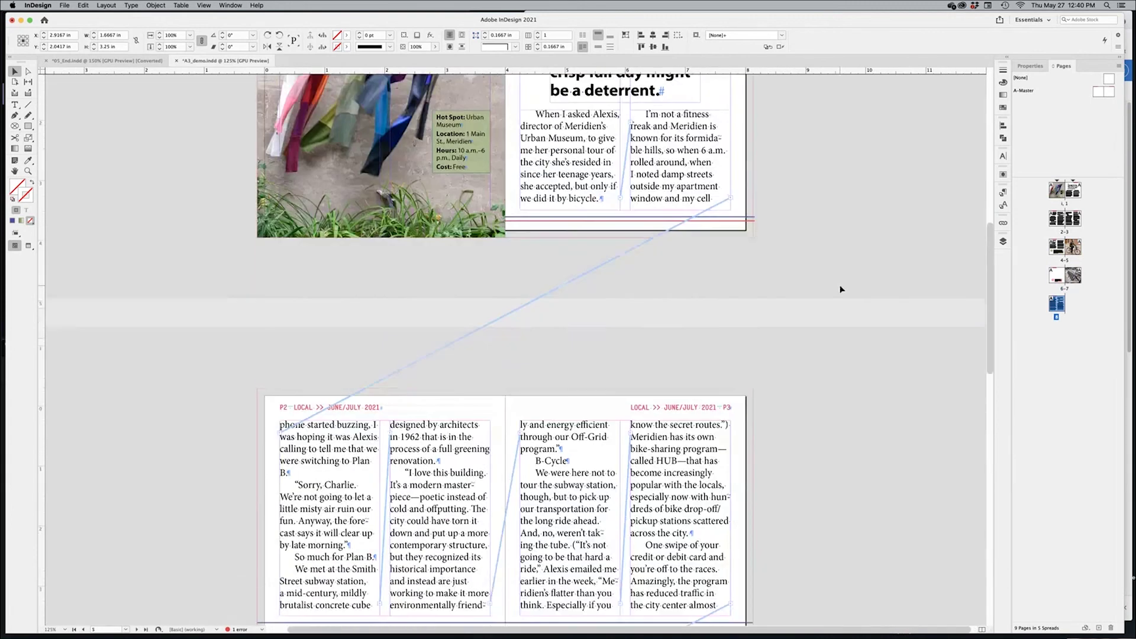
pyautogui.scroll(2, 842, 292)
pyautogui.doubleClick(584, 179)
pyautogui.moveTo(584, 180); pyautogui.dragTo(697, 228)
pyautogui.press('super+Tab')
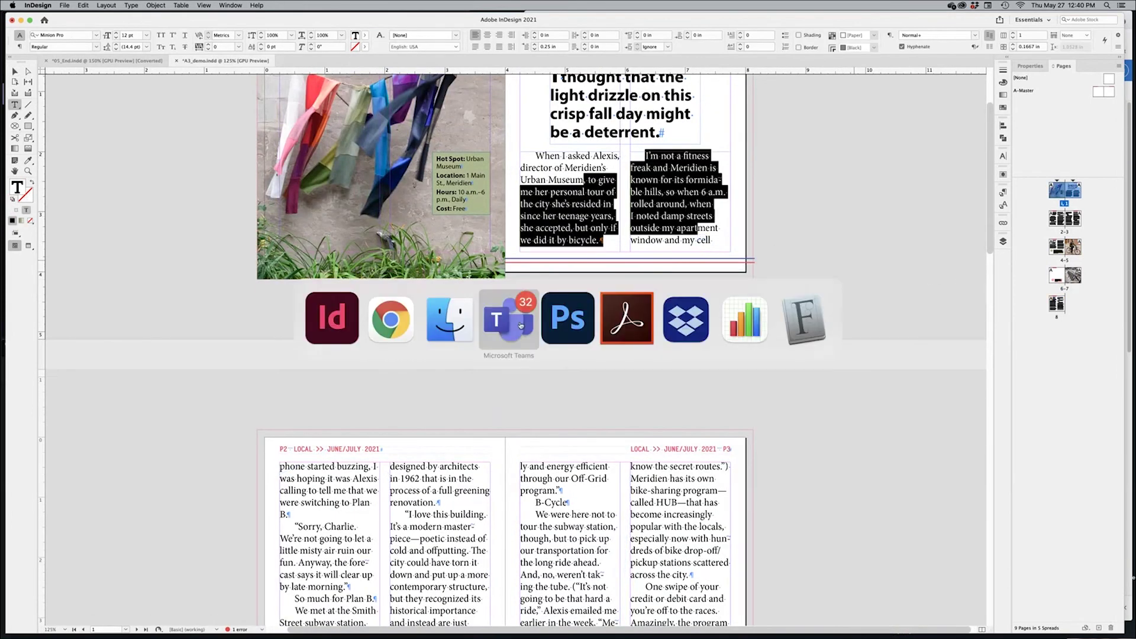
pyautogui.click(1003, 195)
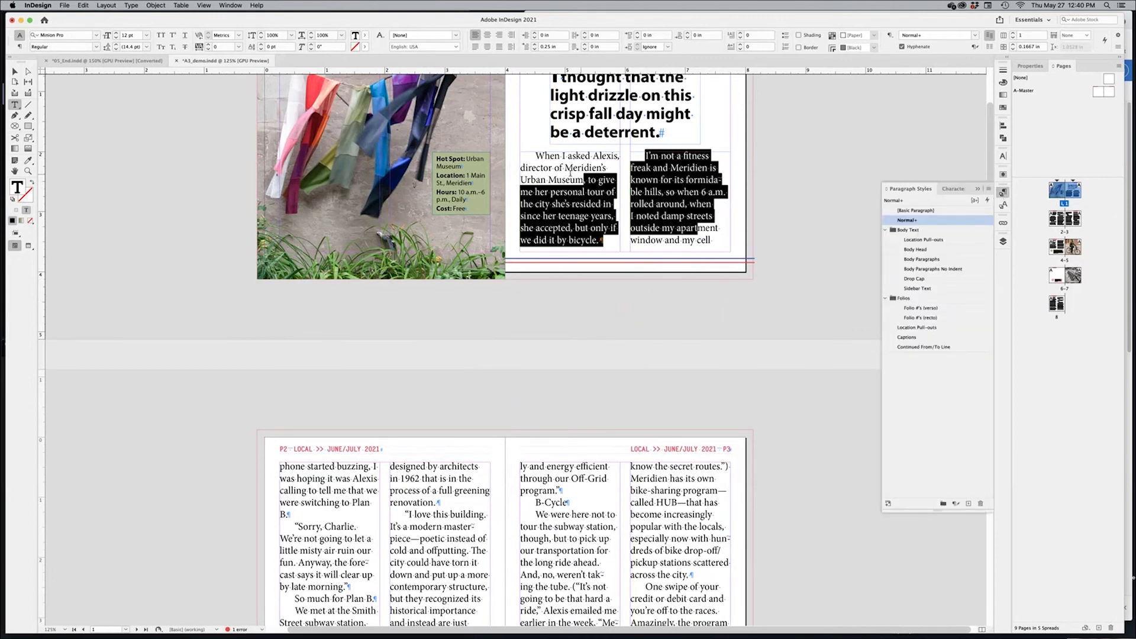
# Select all text in the threaded article story and apply the Body Paragraphs paragraph style
pyautogui.click(569, 172)
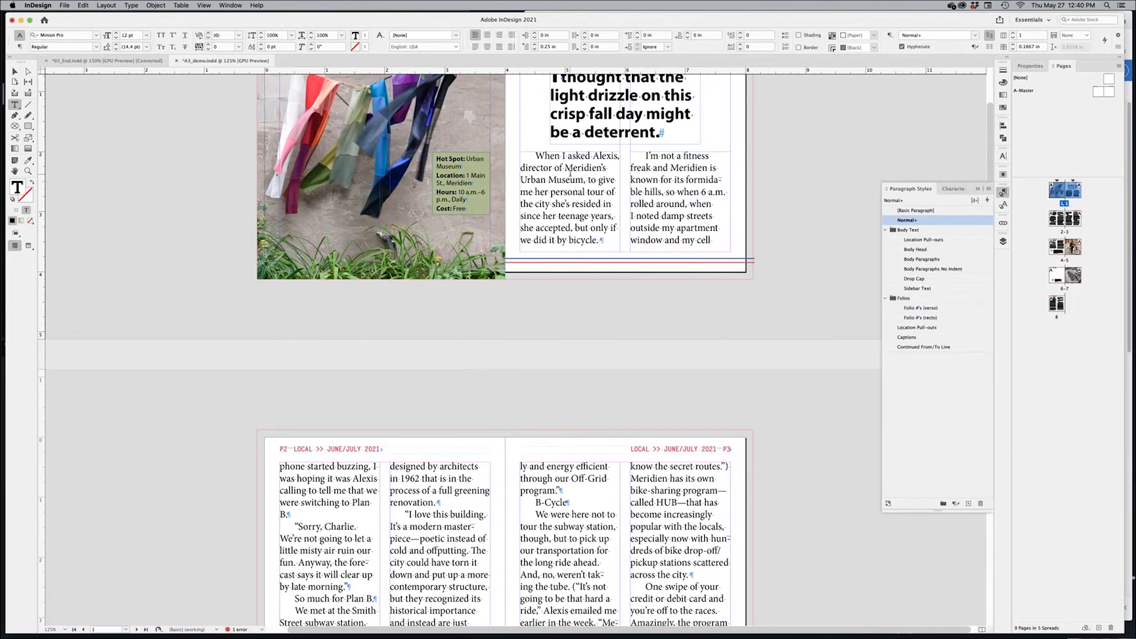
pyautogui.click(537, 155)
pyautogui.click(83, 5)
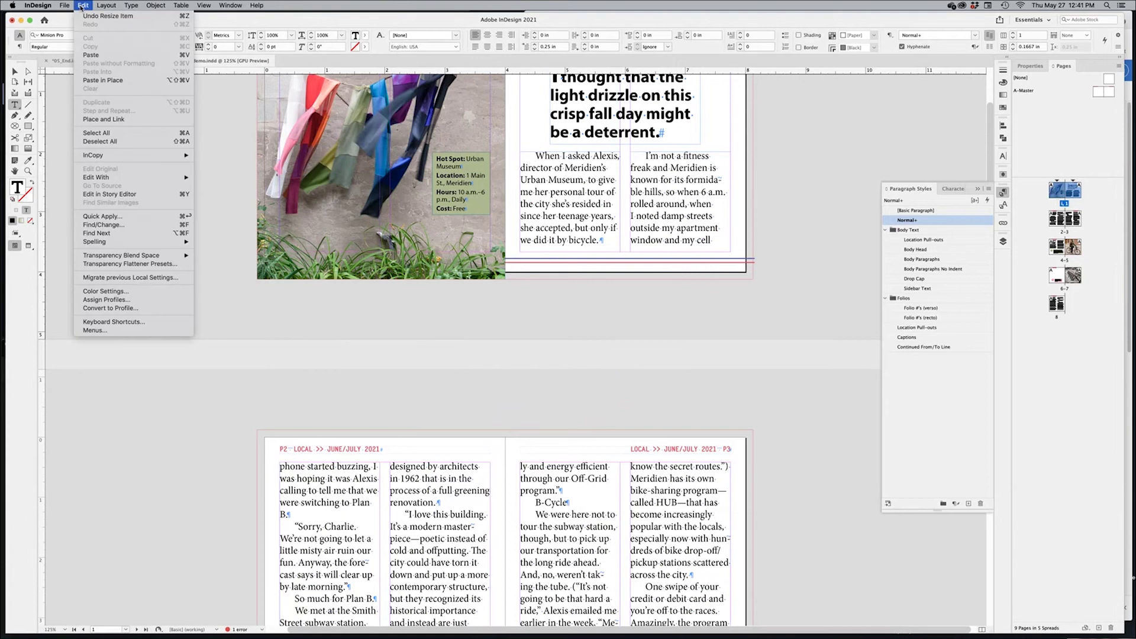
pyautogui.click(130, 137)
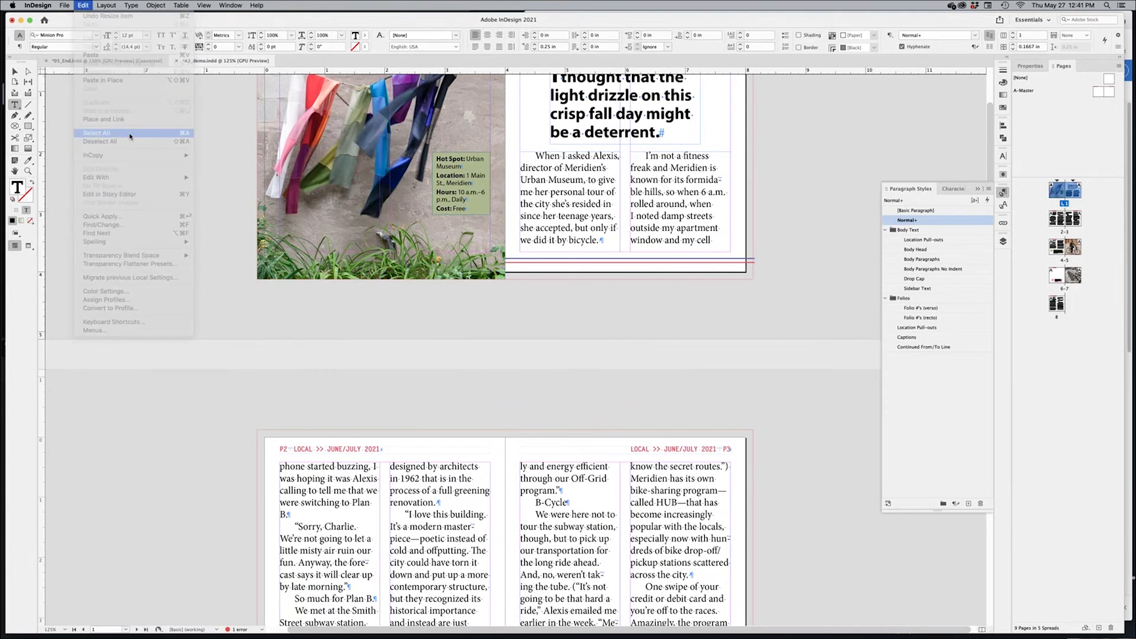
pyautogui.scroll(-3, 827, 427)
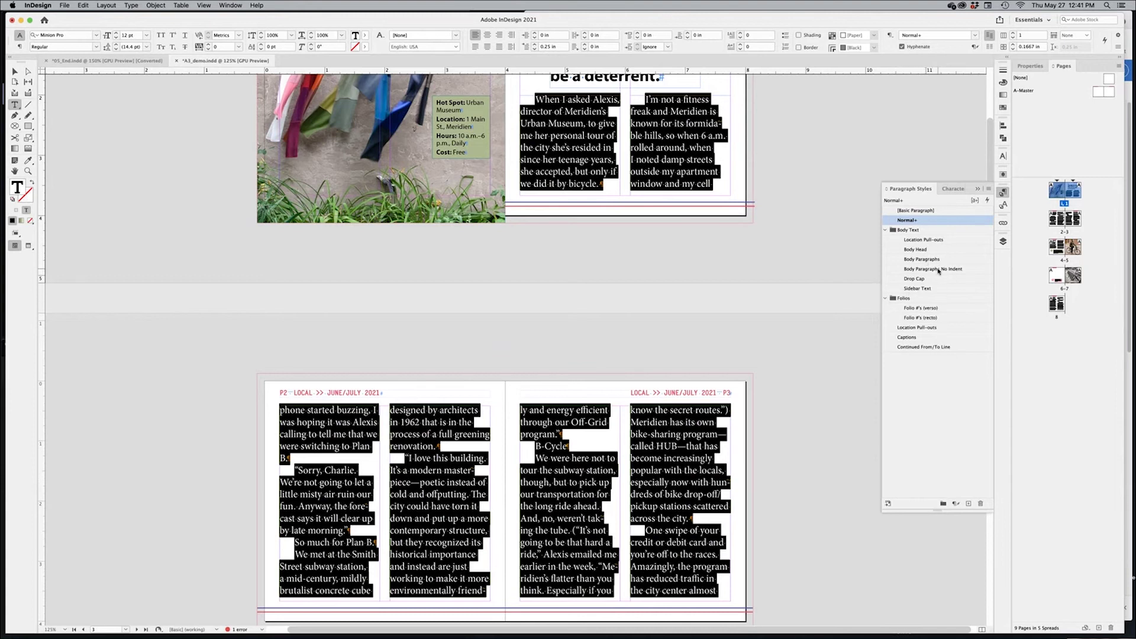
pyautogui.click(909, 261)
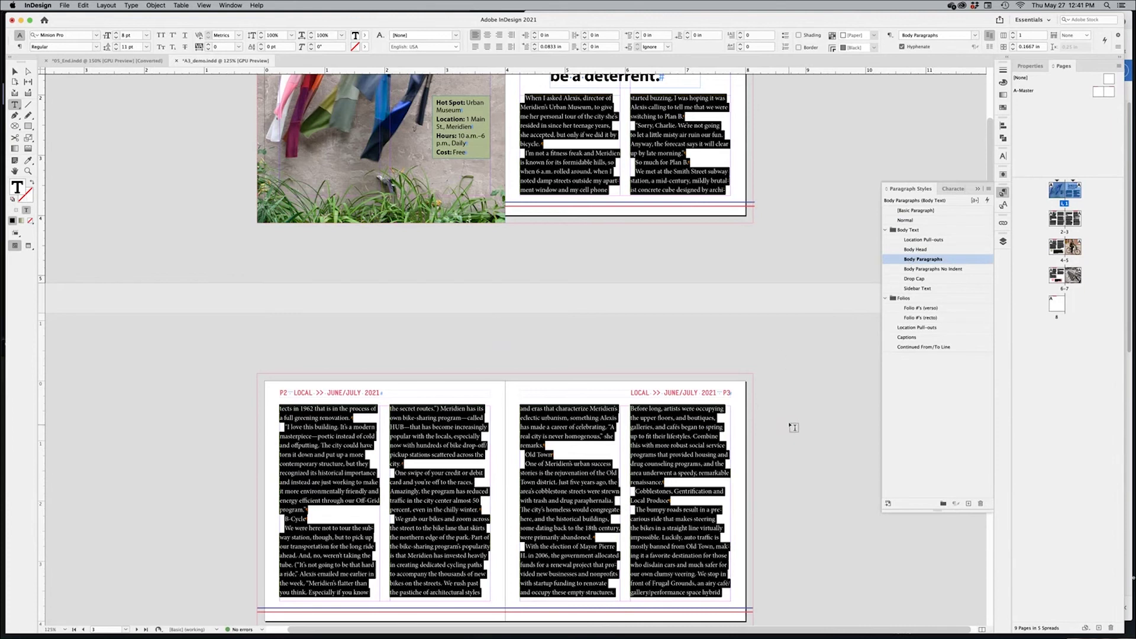
# Review the restyled article across the spreads down to page 8 and clear the text selection on page 1
pyautogui.scroll(-8, 790, 408)
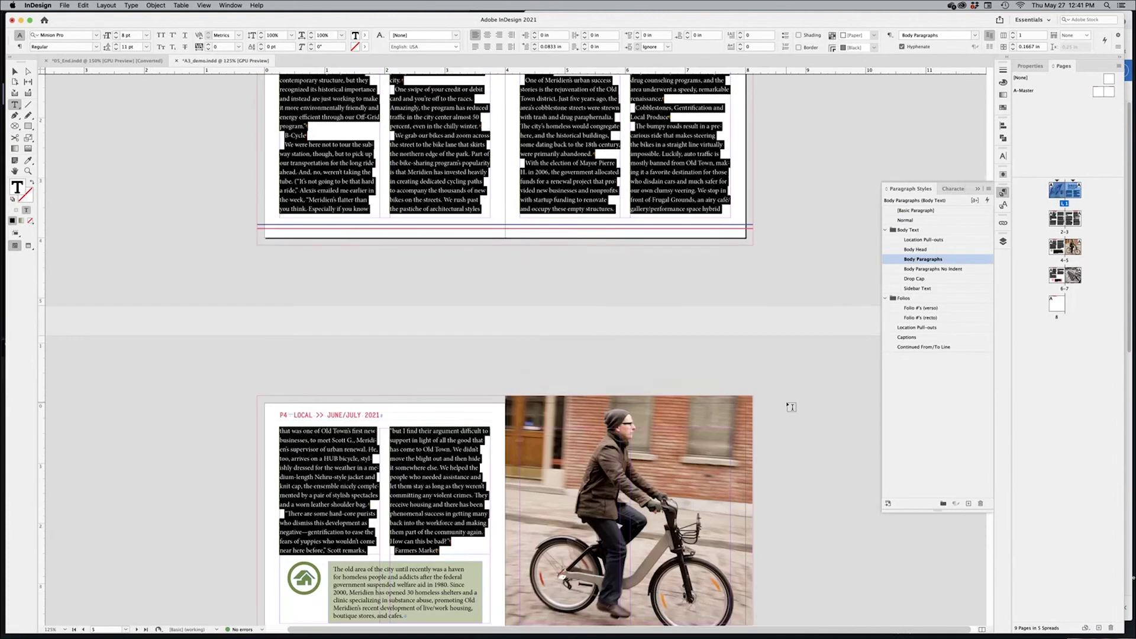
pyautogui.scroll(-15, 790, 407)
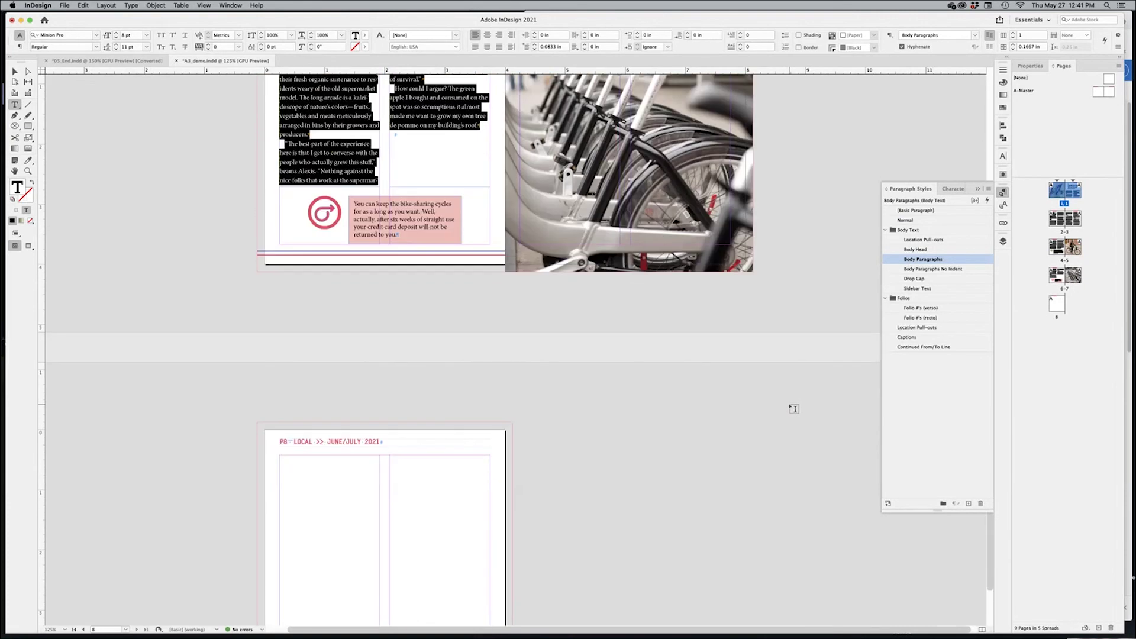
pyautogui.scroll(12, 793, 408)
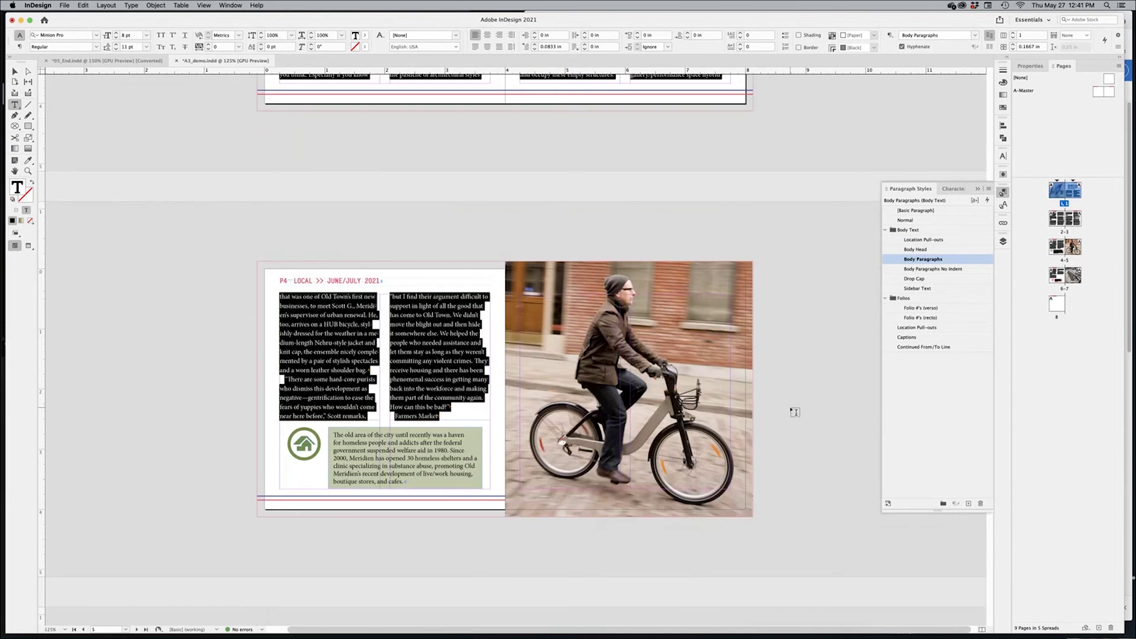
pyautogui.scroll(5, 793, 410)
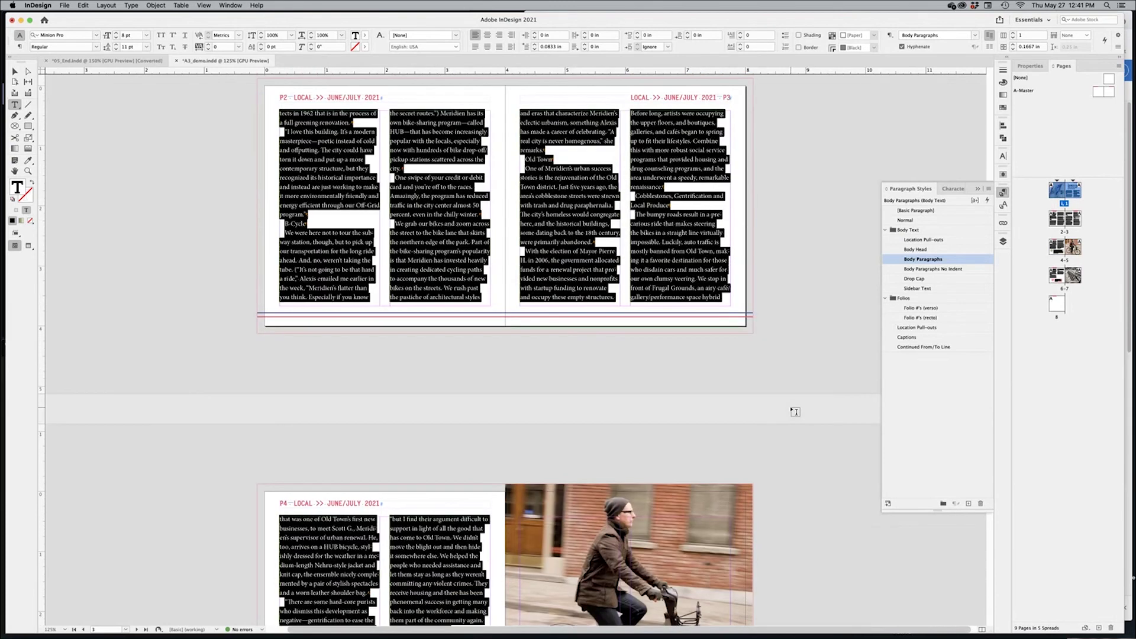
pyautogui.scroll(5, 816, 304)
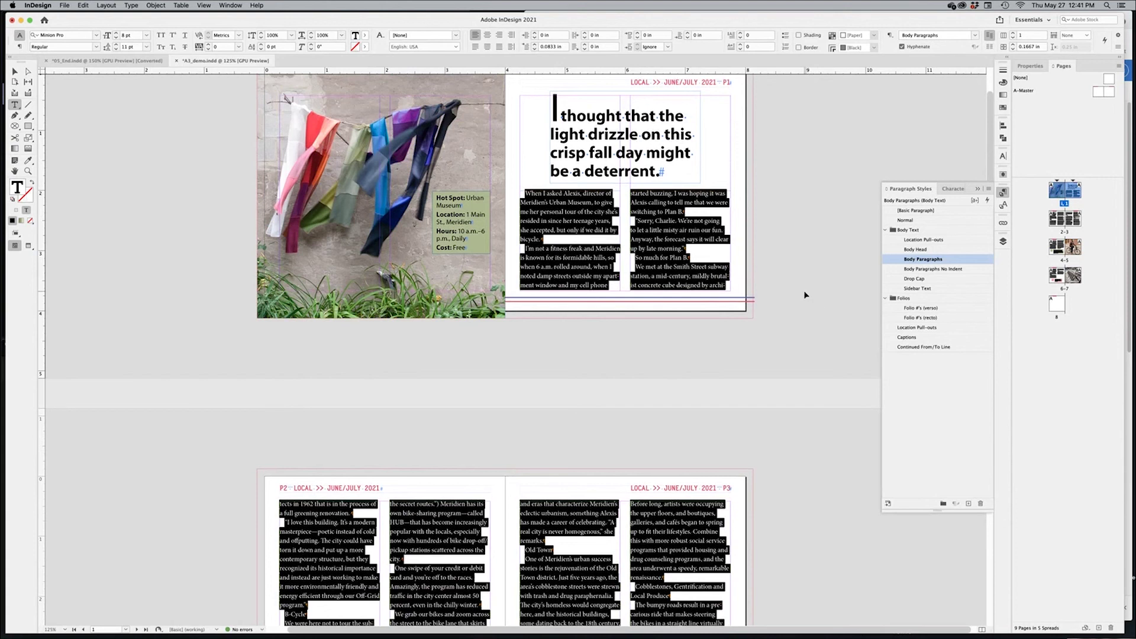
pyautogui.click(804, 292)
# Switch to the Chrome lesson "Applying paragraph styles to text" and read the instructions for going to page 1 and applying the Drop Cap style
pyautogui.press('super+Tab')
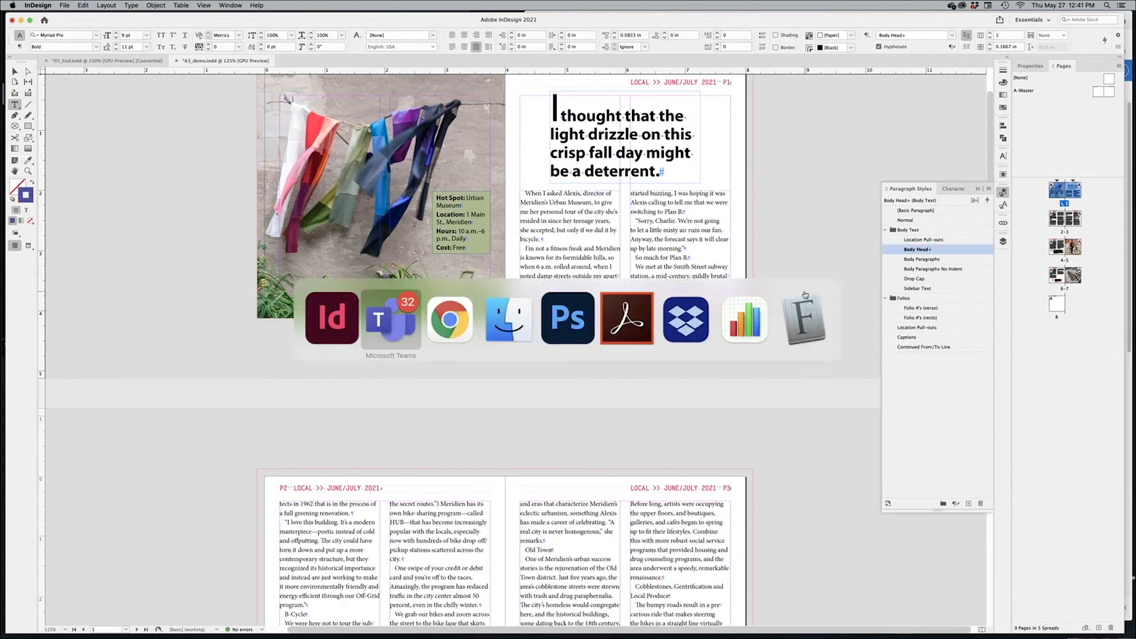
pyautogui.press('super+Tab')
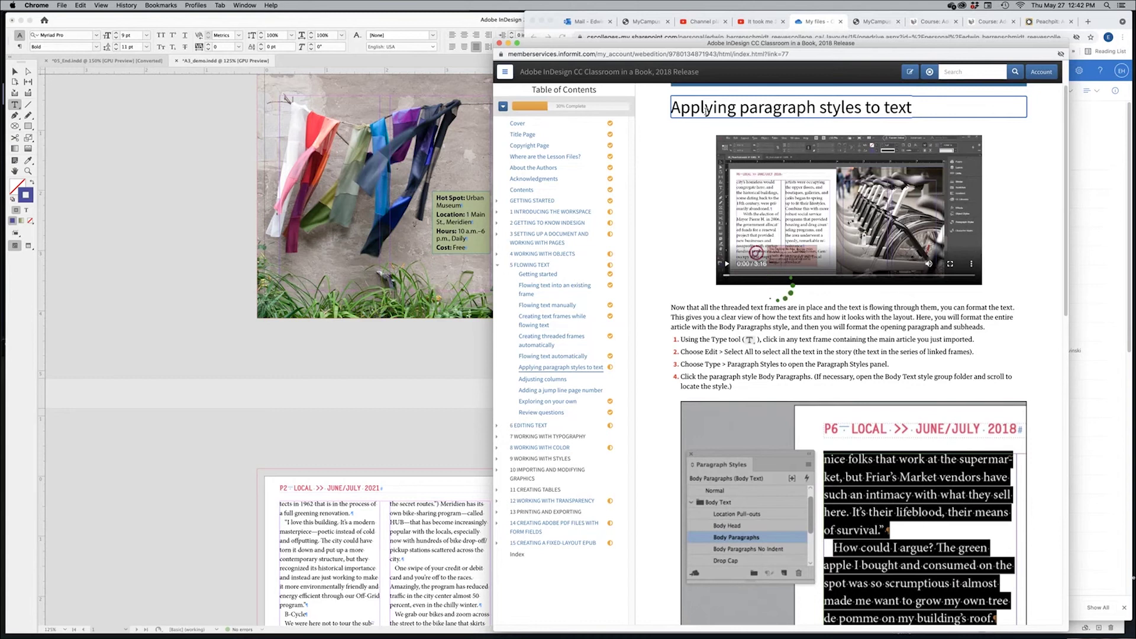
pyautogui.moveTo(702, 109); pyautogui.dragTo(901, 117)
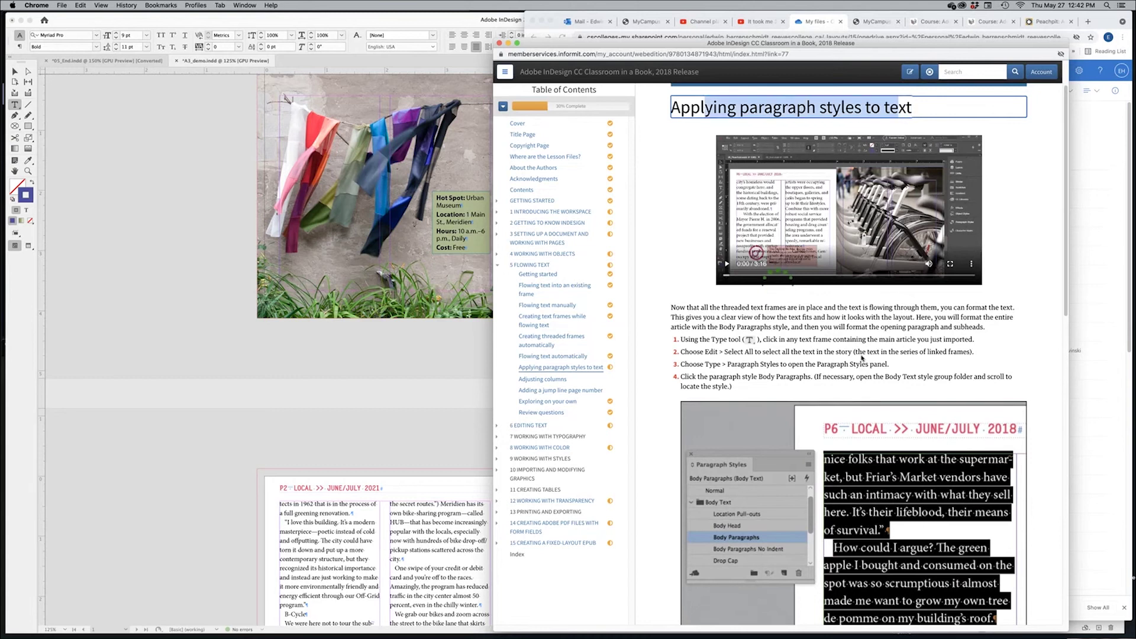
pyautogui.click(862, 355)
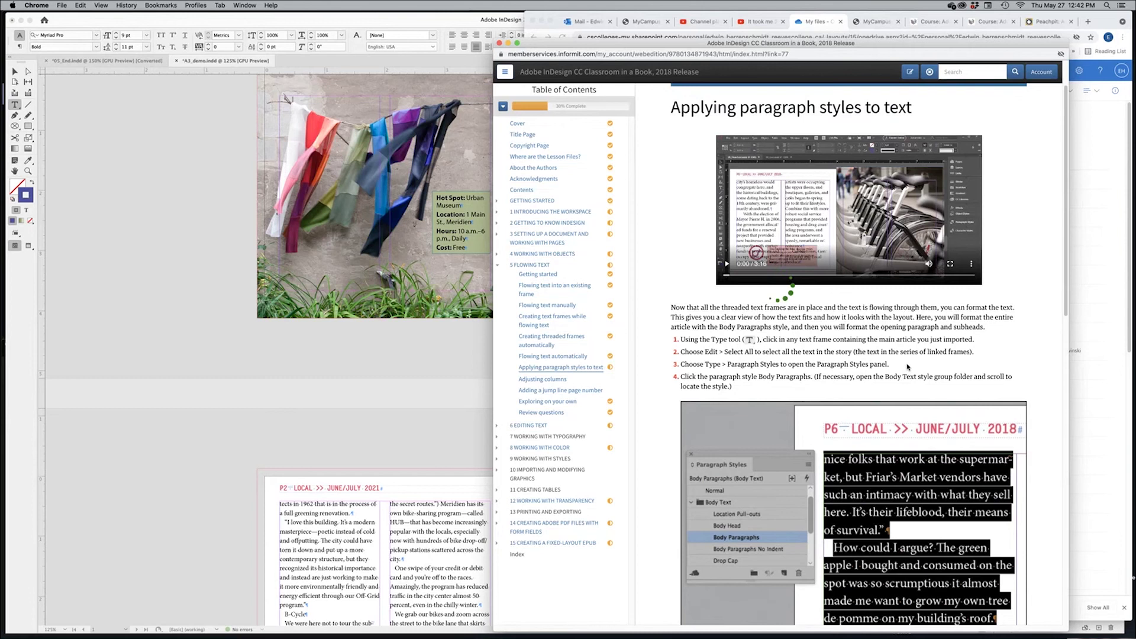
pyautogui.scroll(-2, 906, 367)
pyautogui.scroll(-2, 907, 367)
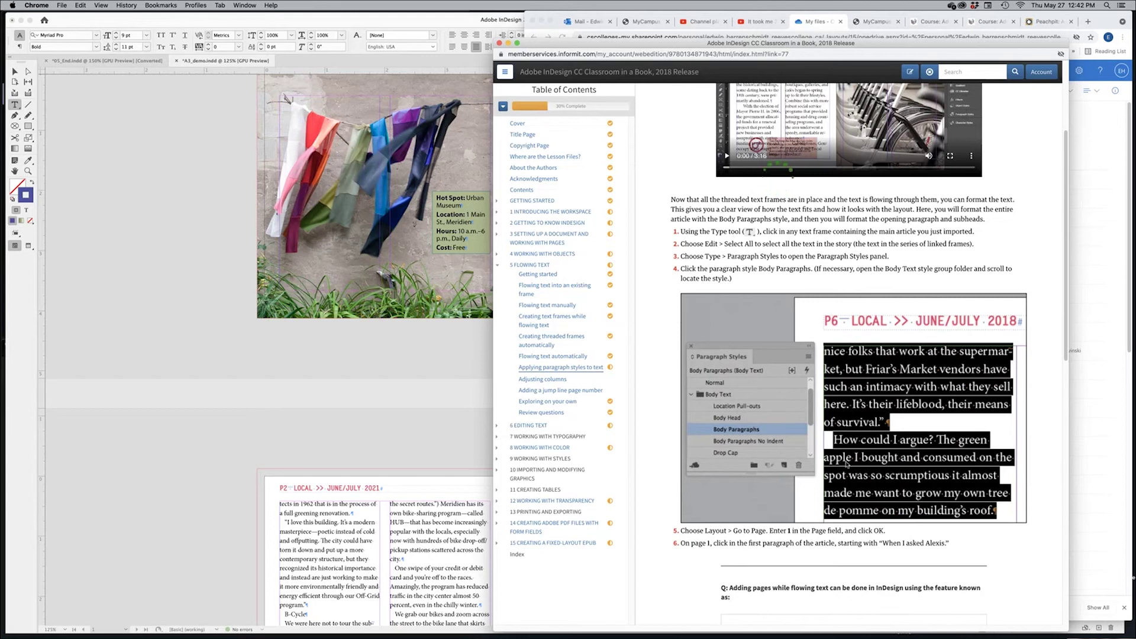
pyautogui.scroll(-1, 898, 420)
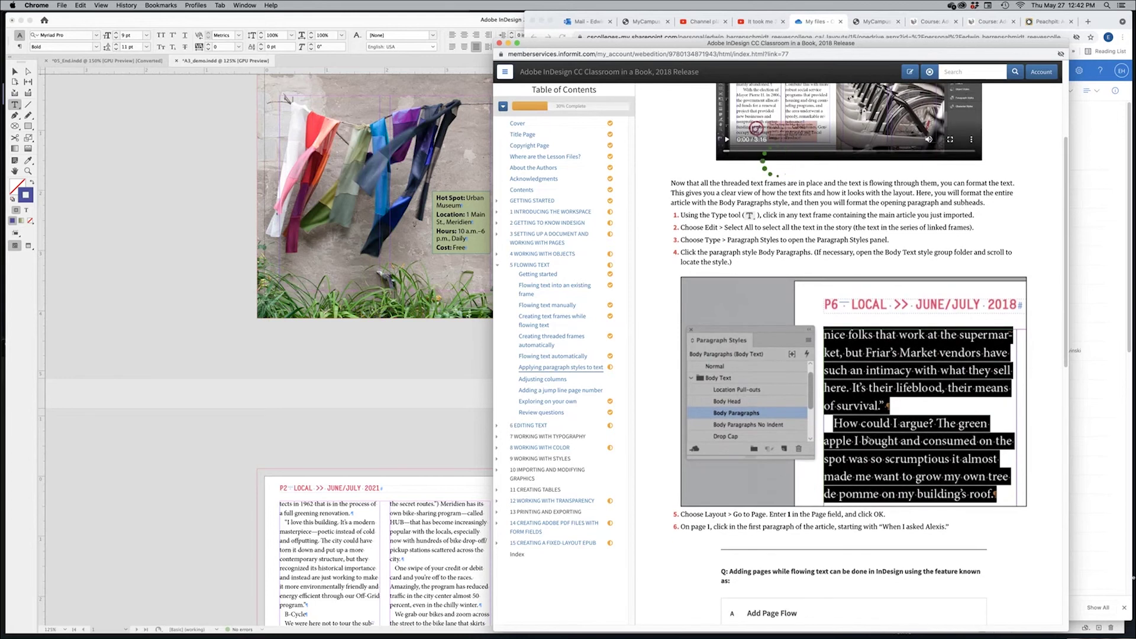
pyautogui.scroll(-1, 873, 430)
pyautogui.moveTo(705, 507); pyautogui.dragTo(853, 507)
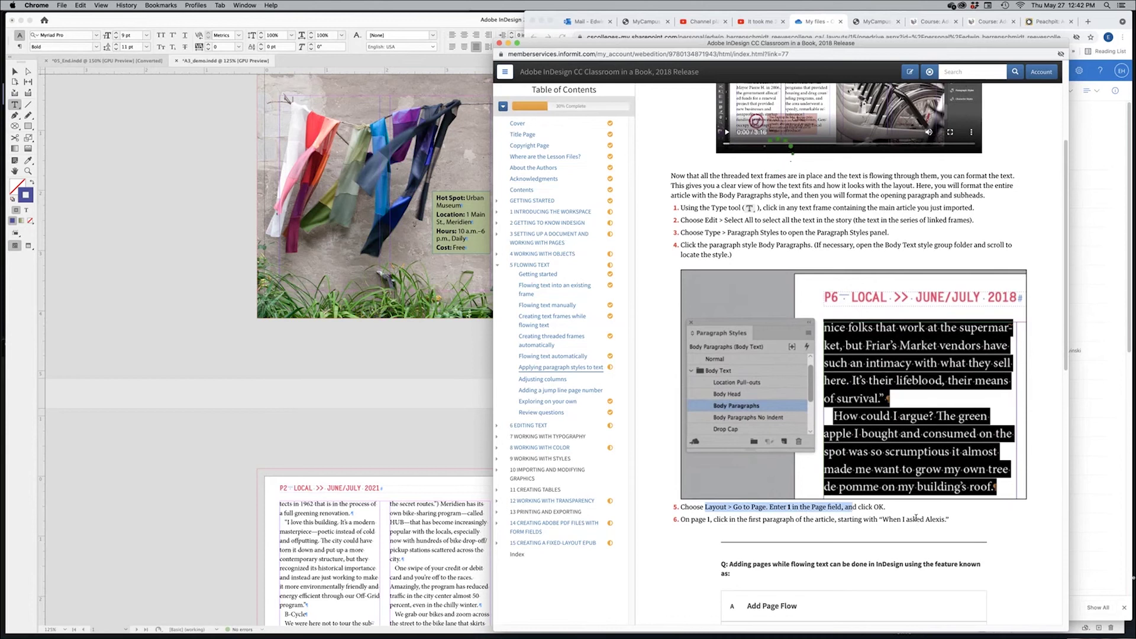
pyautogui.scroll(-5, 915, 518)
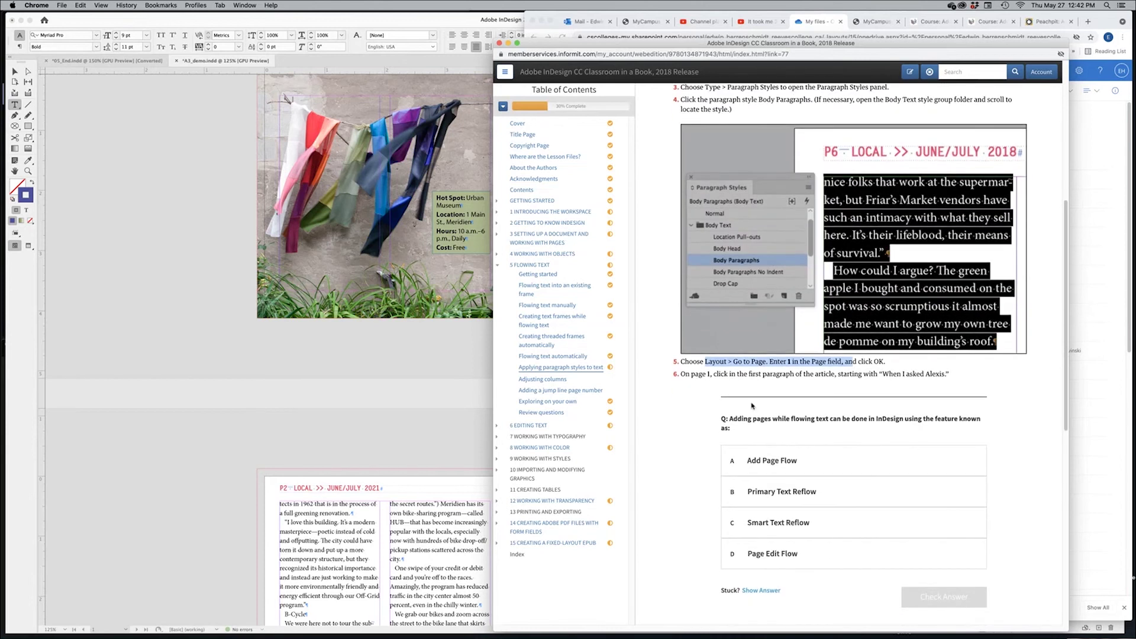
pyautogui.moveTo(749, 371); pyautogui.dragTo(870, 389)
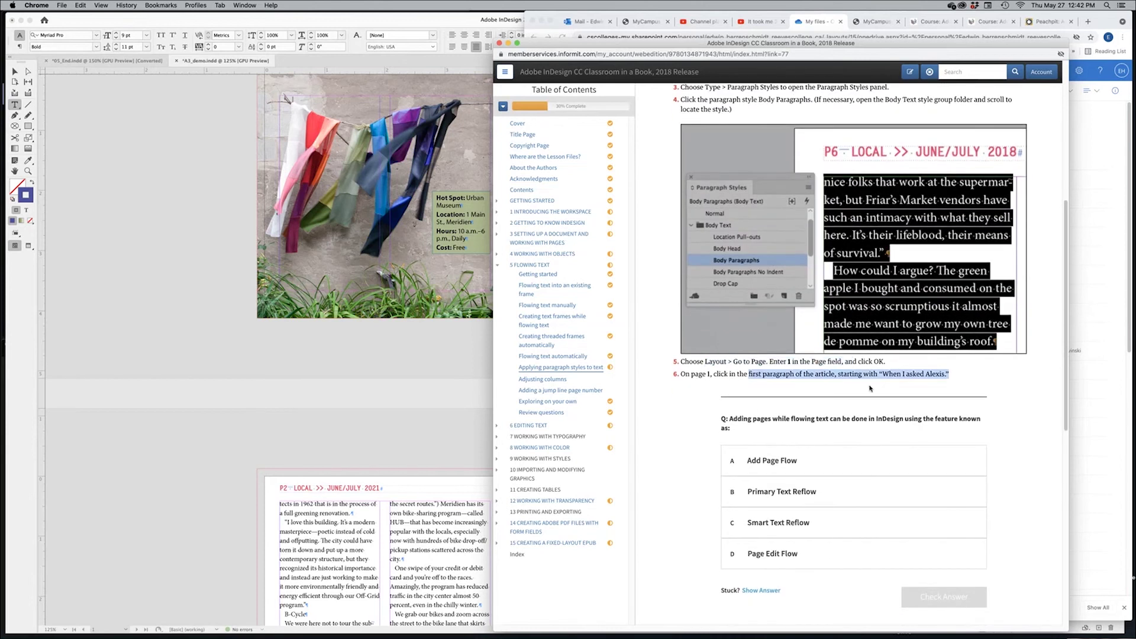
pyautogui.click(904, 376)
pyautogui.scroll(-9, 920, 389)
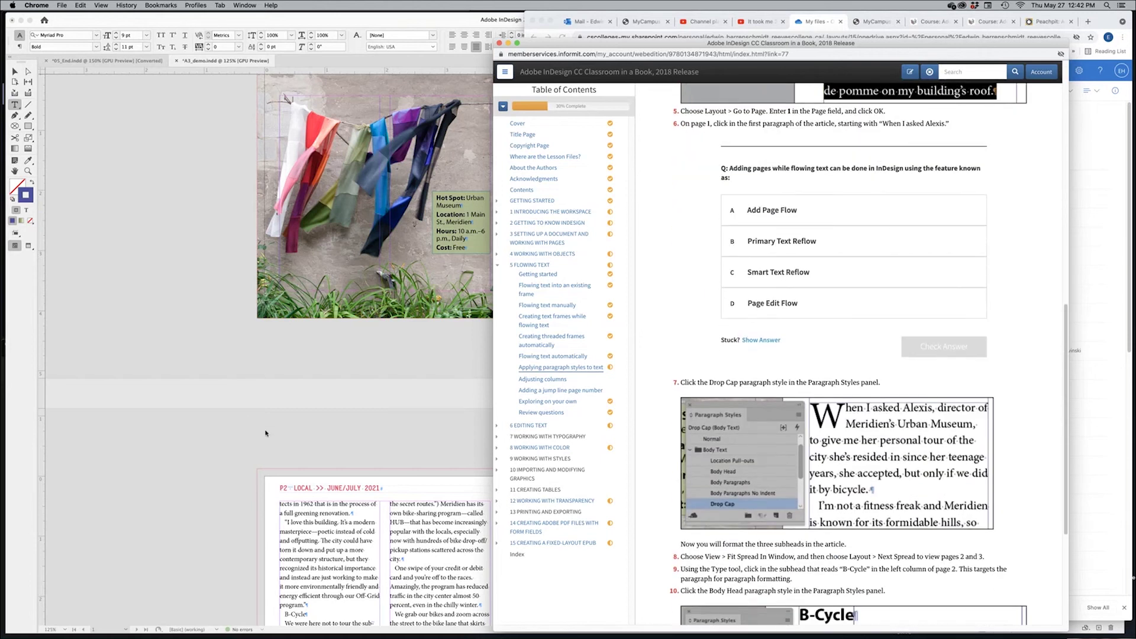
# Switch back to InDesign and apply the Drop Cap paragraph style to the article's first paragraph, starting "When I asked Alexis", on page 1
pyautogui.press('super+Tab')
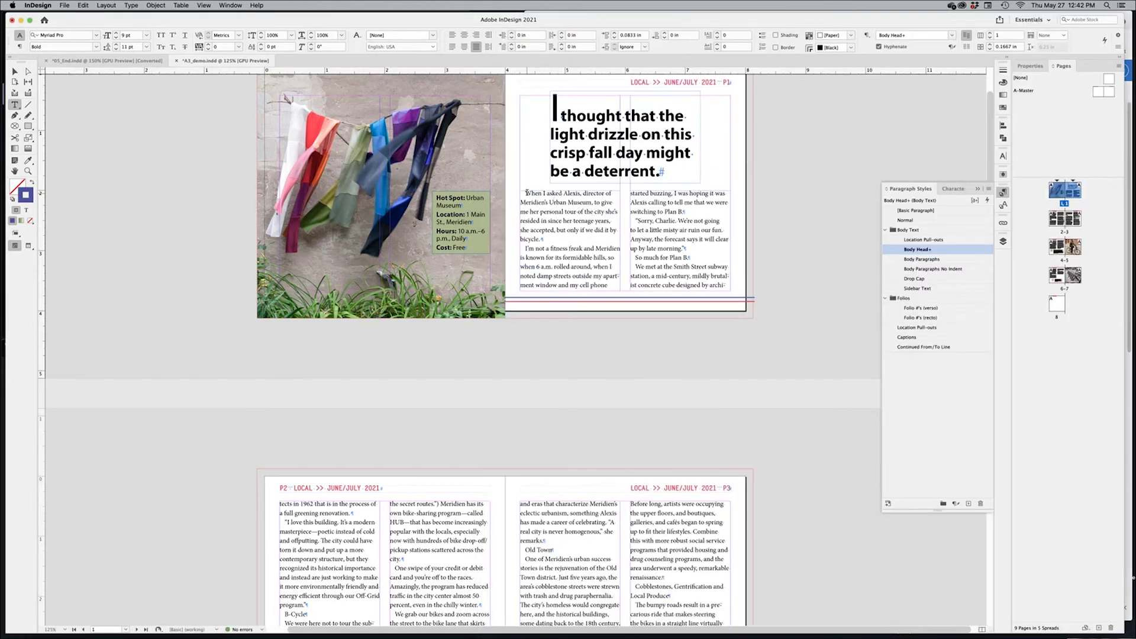
pyautogui.moveTo(526, 192); pyautogui.dragTo(569, 237)
pyautogui.click(542, 193)
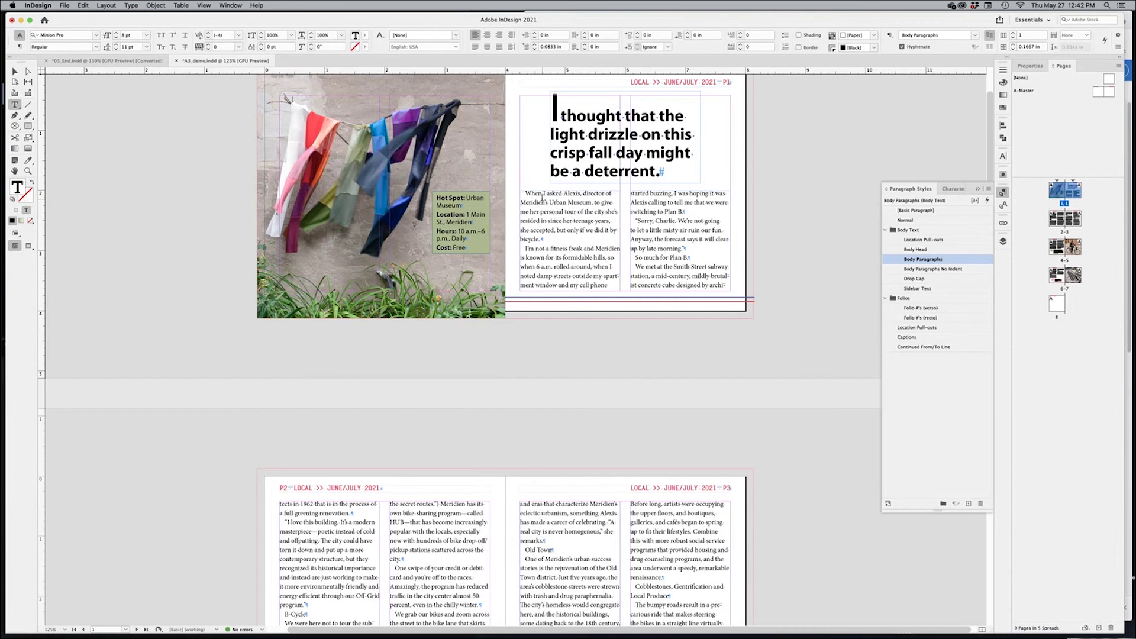
pyautogui.moveTo(542, 192); pyautogui.dragTo(553, 220)
pyautogui.click(555, 220)
pyautogui.press('super+equal')
pyautogui.press('super+equal')
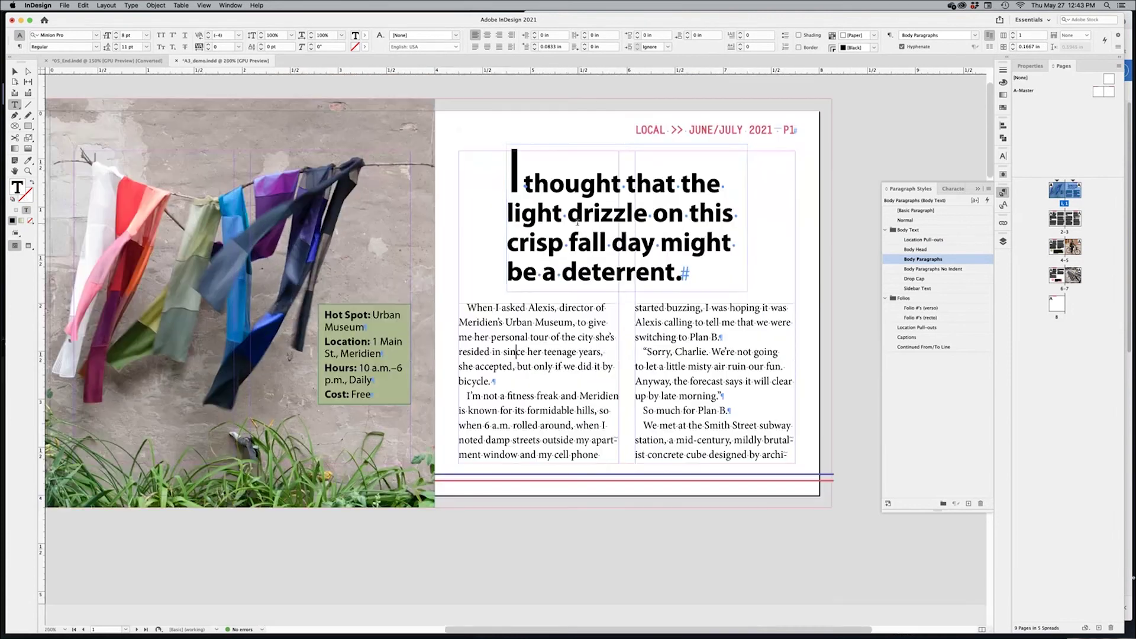
pyautogui.press('super+Tab')
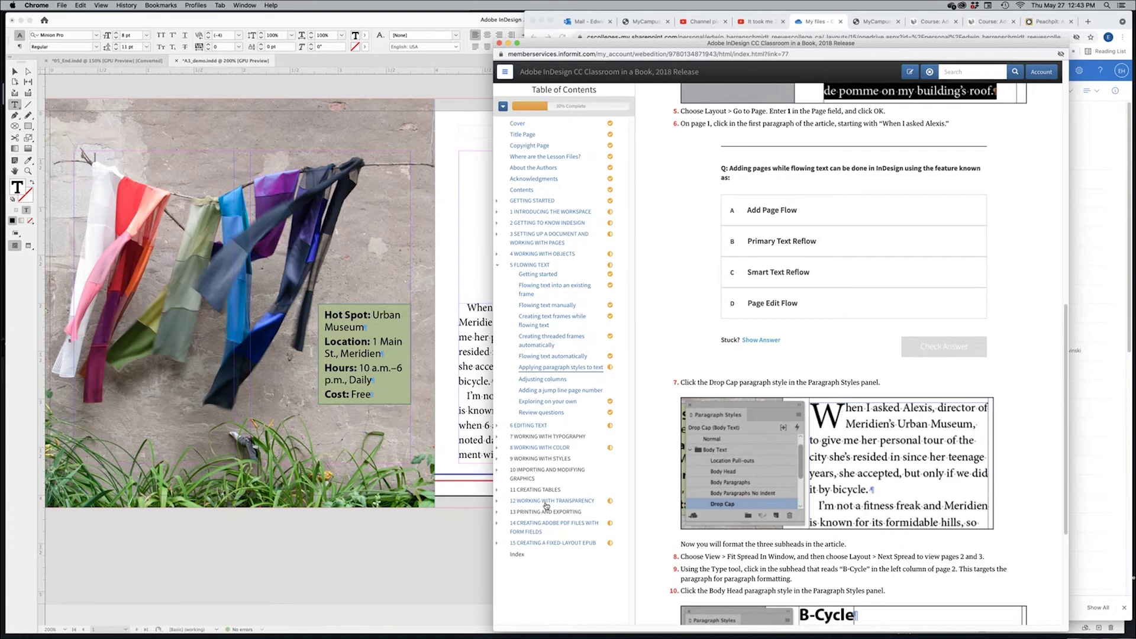
pyautogui.press('super+Tab')
pyautogui.moveTo(497, 321); pyautogui.dragTo(525, 351)
pyautogui.moveTo(462, 307); pyautogui.dragTo(499, 387)
pyautogui.click(600, 356)
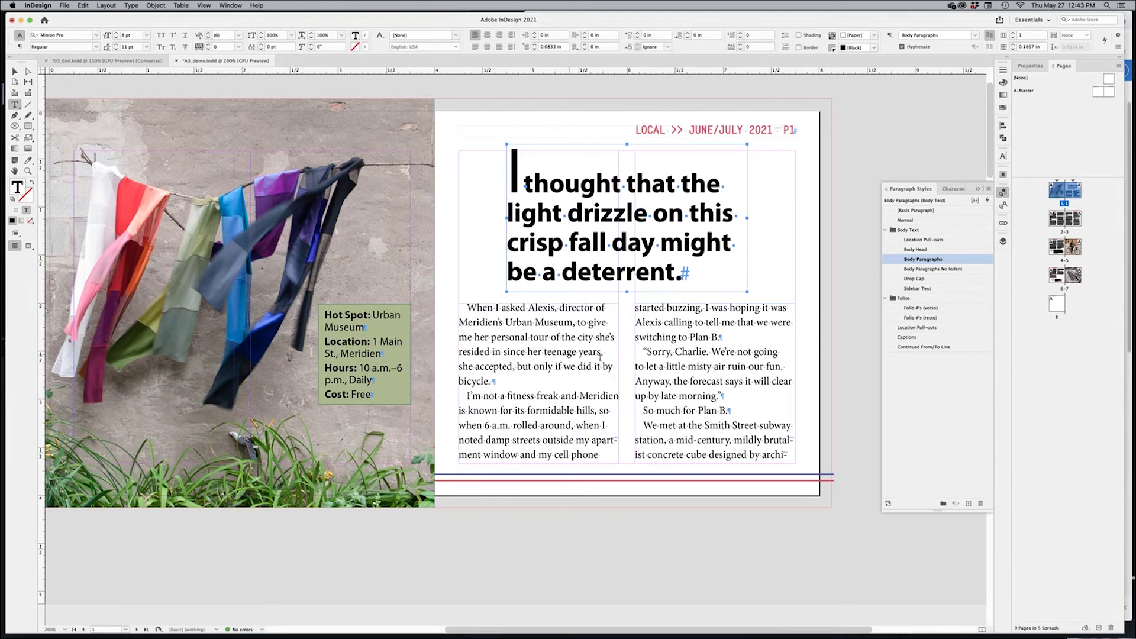
pyautogui.click(920, 278)
pyautogui.moveTo(490, 314); pyautogui.dragTo(461, 316)
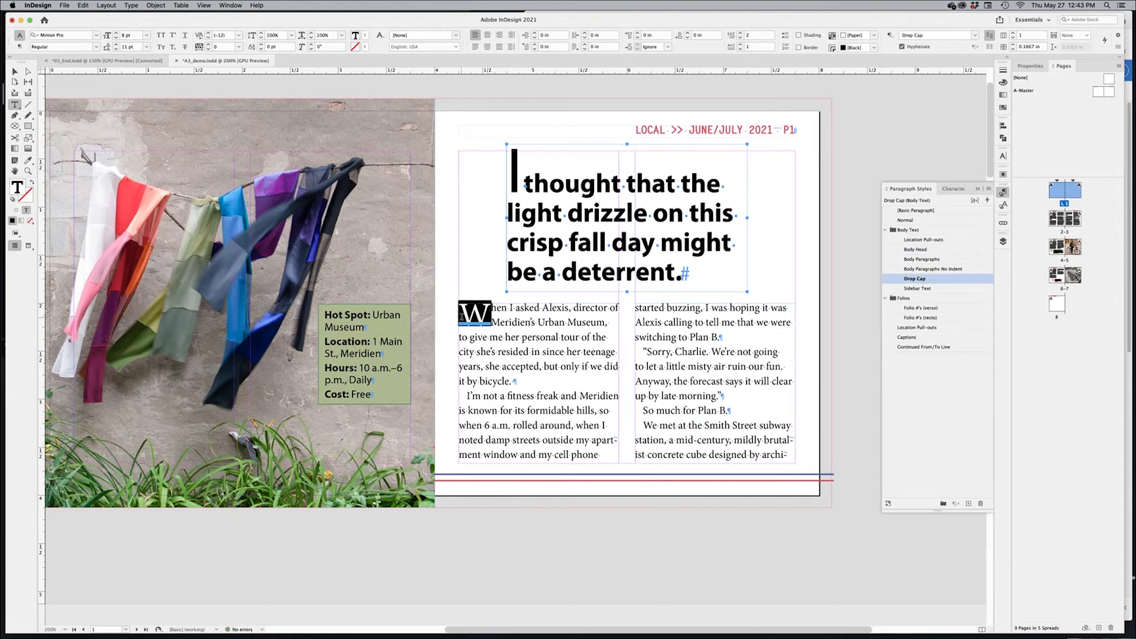
pyautogui.click(495, 312)
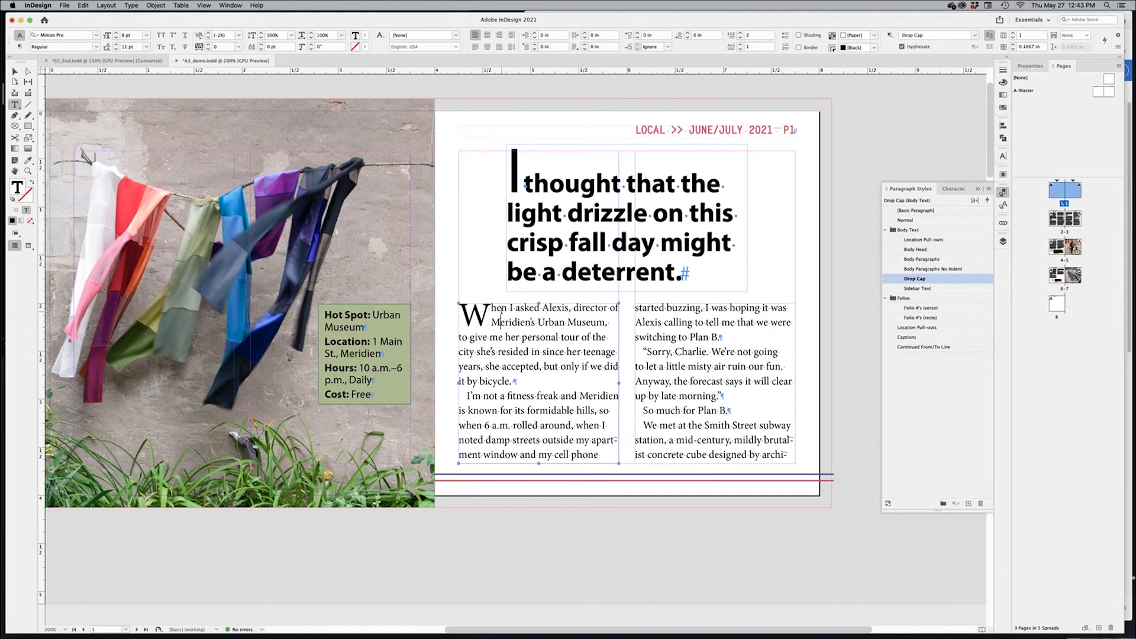
pyautogui.press('super+equal')
# Switch to the Chrome lesson and examine the instructions and example image for applying the Body Head style to the subheads
pyautogui.press('super+Tab')
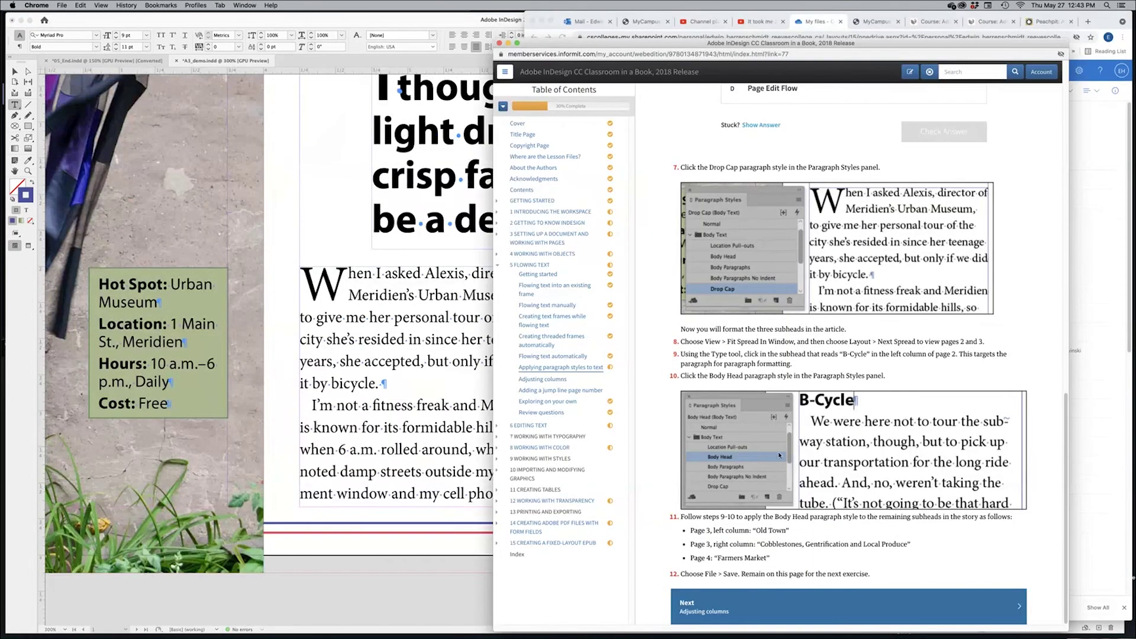
pyautogui.click(848, 407)
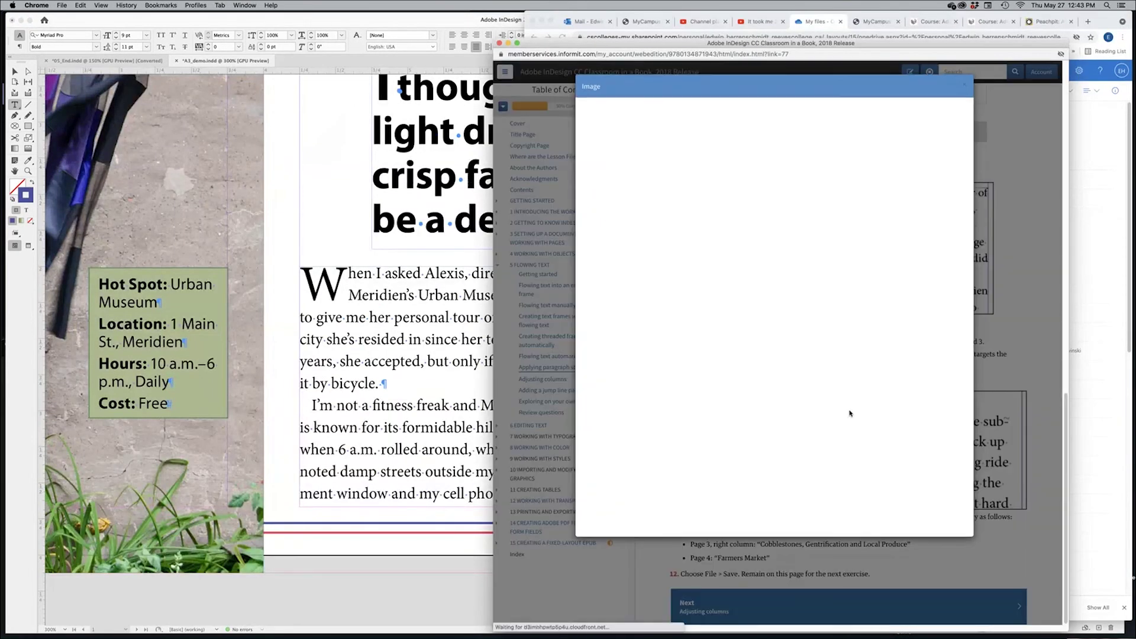
pyautogui.click(1006, 417)
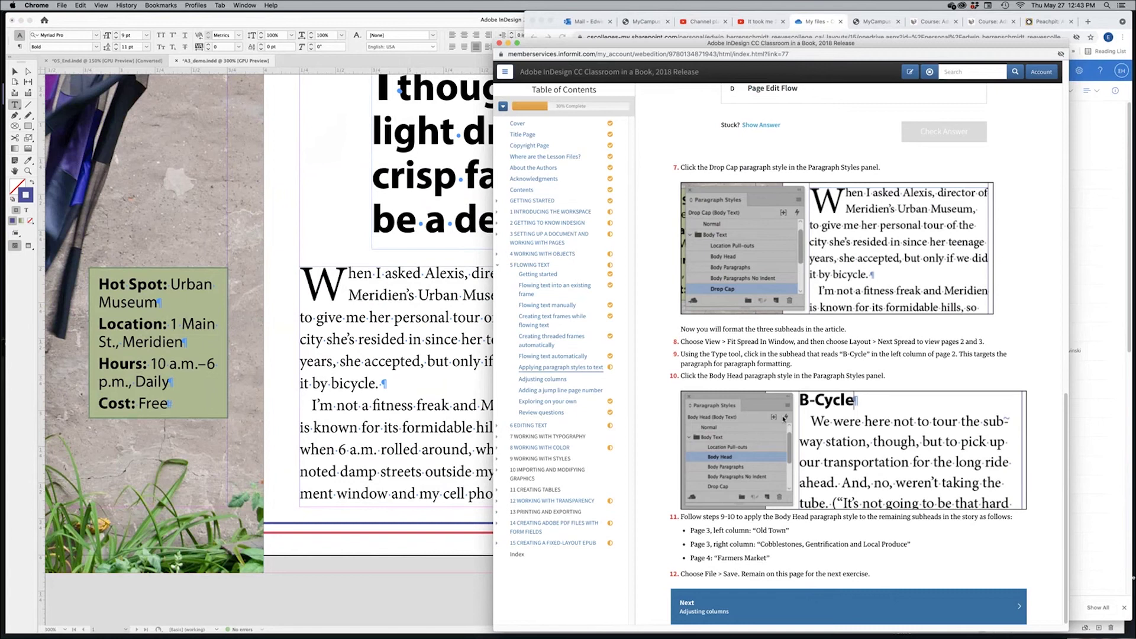
pyautogui.click(816, 435)
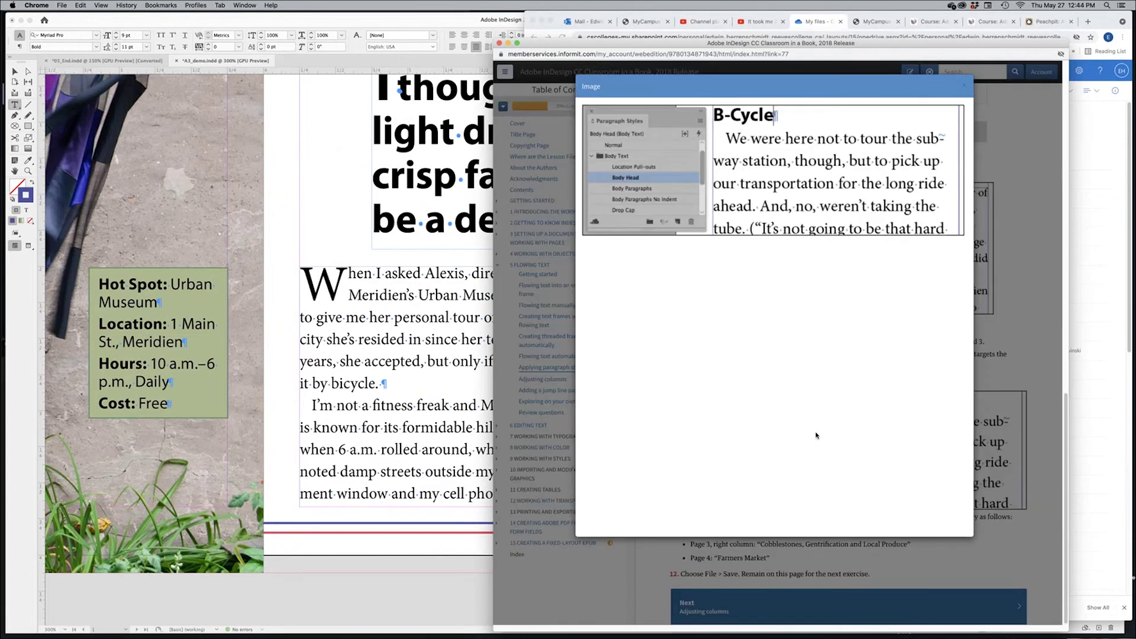
pyautogui.click(1004, 374)
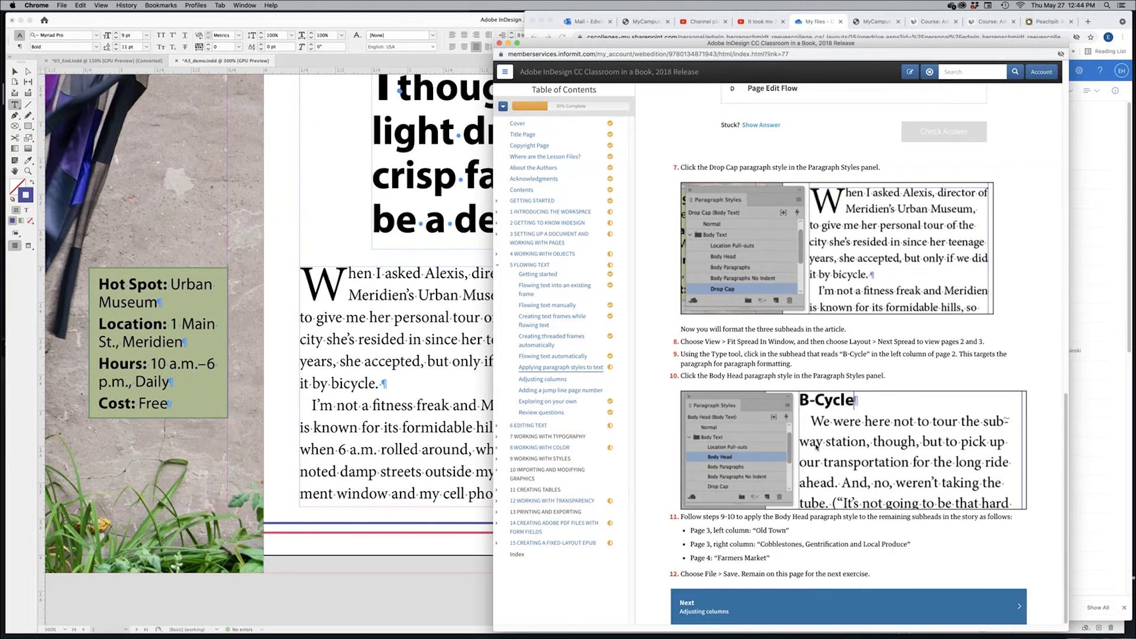
# Return to InDesign and apply the Body Head paragraph style to the subheads "B-Cycle" on page 2 and "Old Town" on page 3
pyautogui.click(438, 574)
pyautogui.press('super+minus')
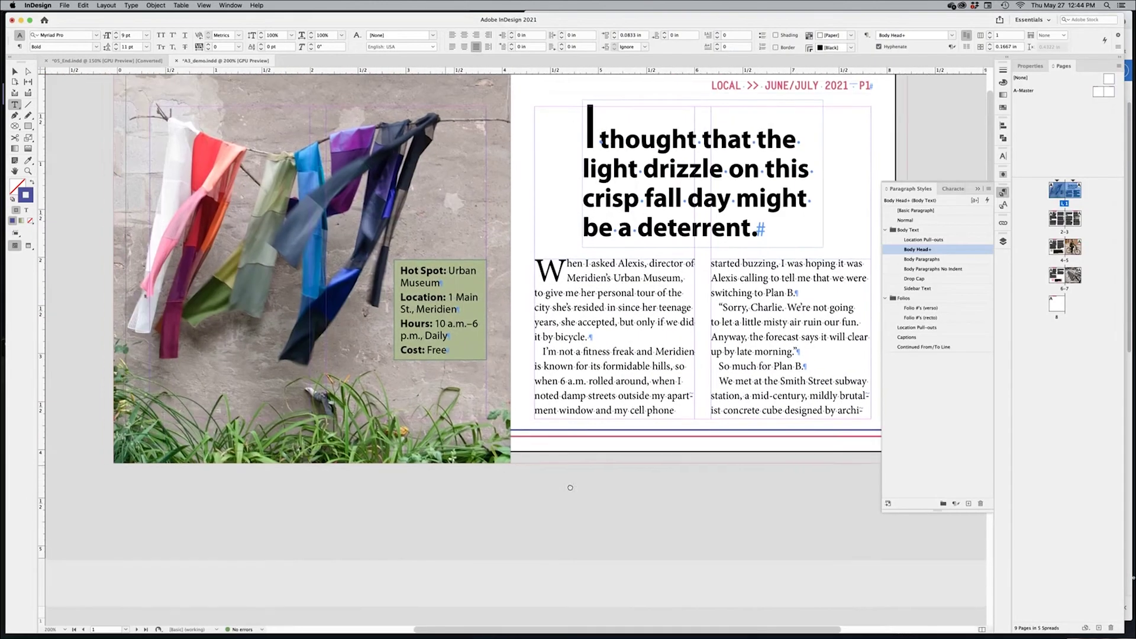
pyautogui.scroll(-15, 572, 475)
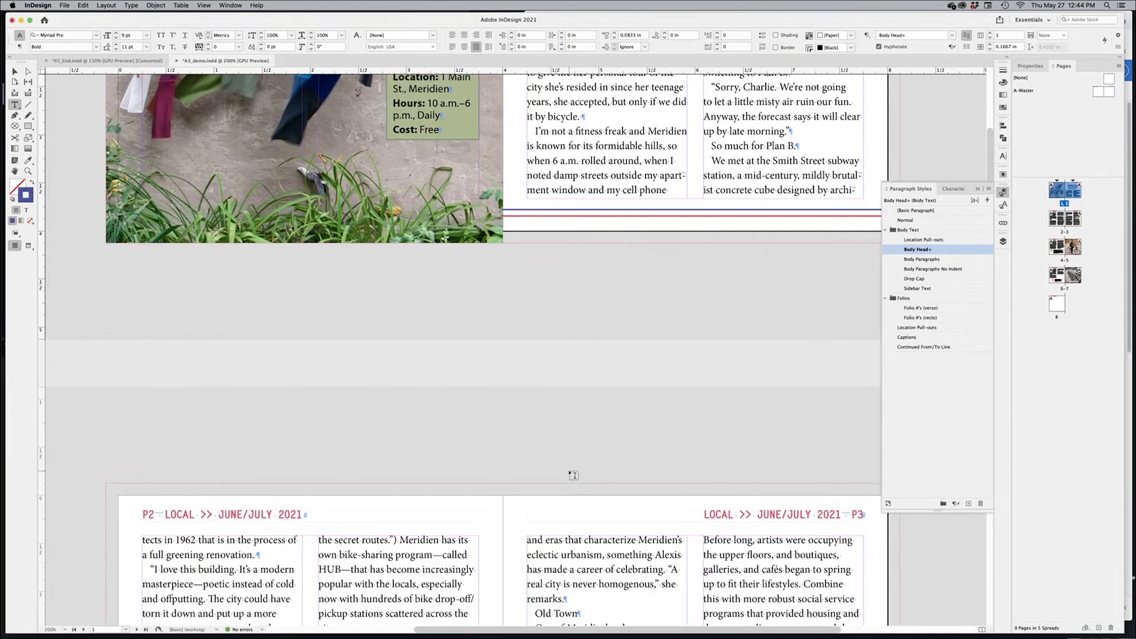
pyautogui.scroll(-1, 343, 490)
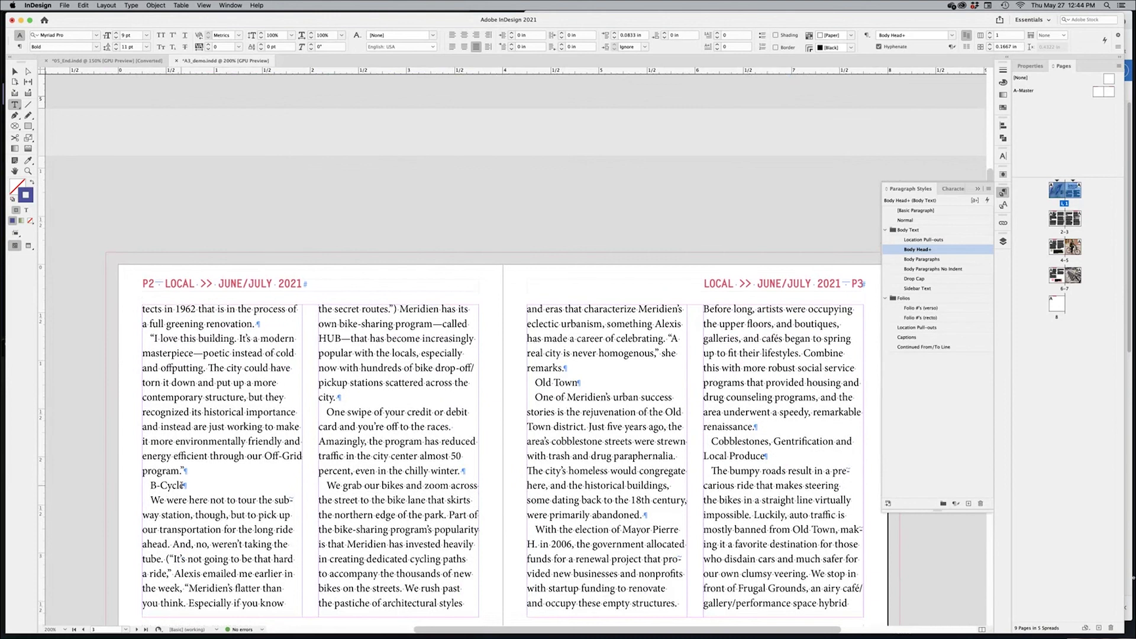
pyautogui.click(181, 485)
pyautogui.doubleClick(180, 485)
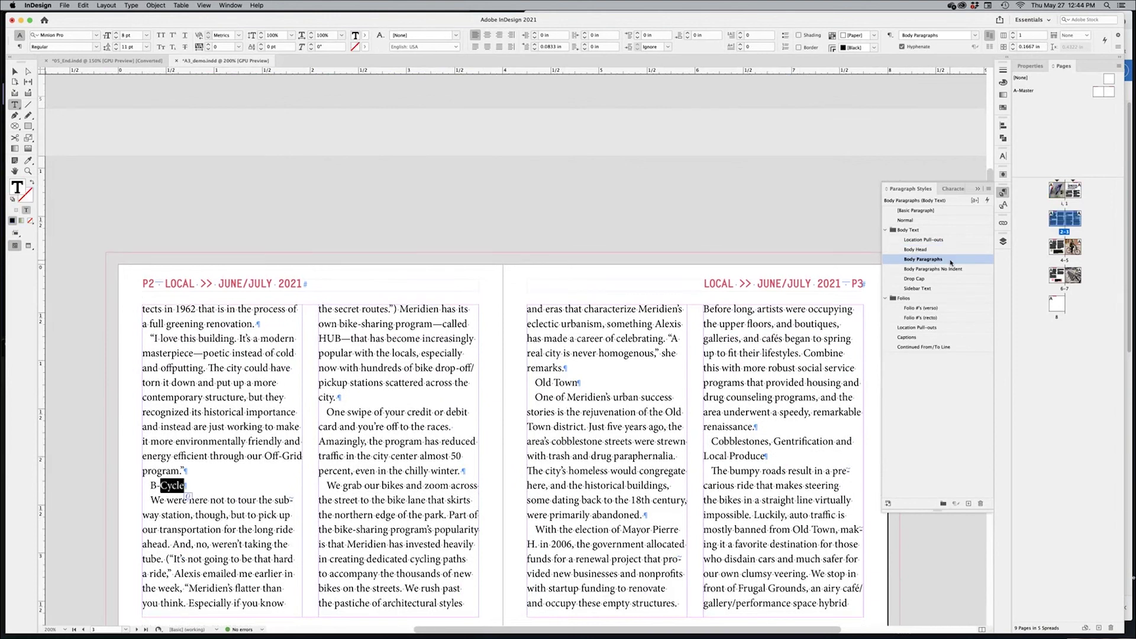
pyautogui.click(923, 249)
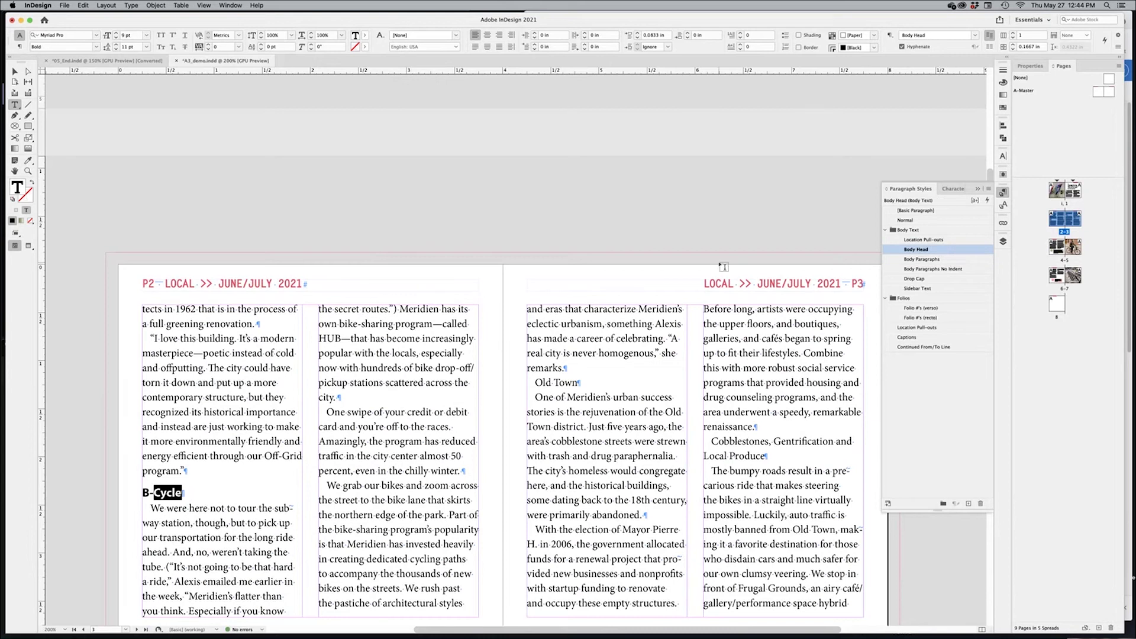
pyautogui.click(565, 383)
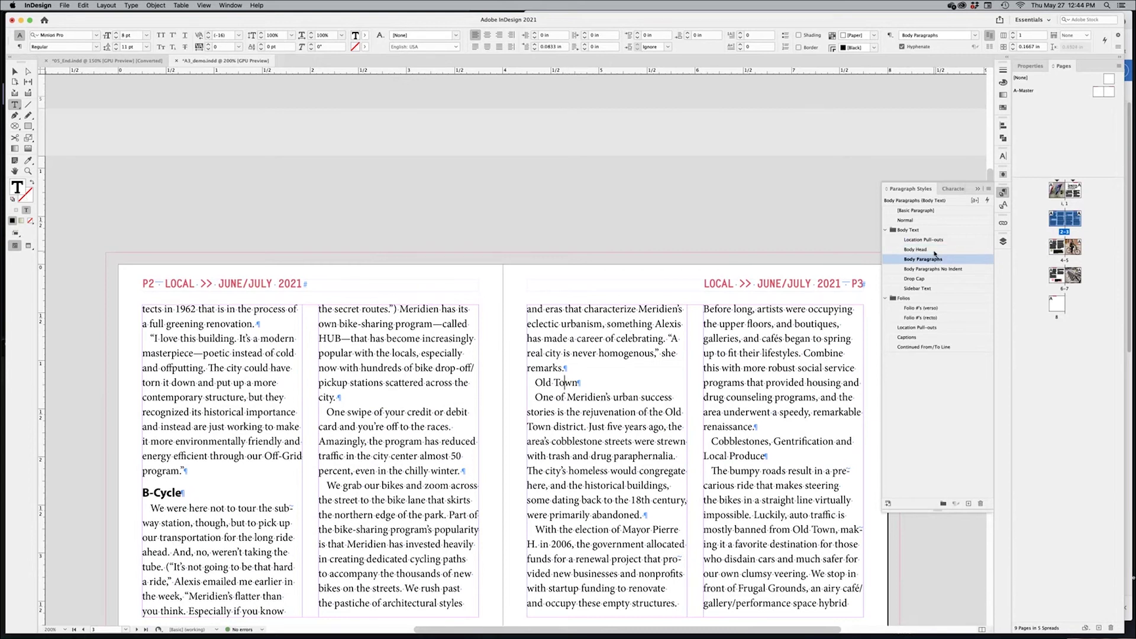
pyautogui.click(936, 251)
# Check the lesson's subhead list and apply Body Head to "Cobblestones, Gentrification and Local Produce" on page 3 and "Farmers Market" on page 4
pyautogui.press('super+Tab')
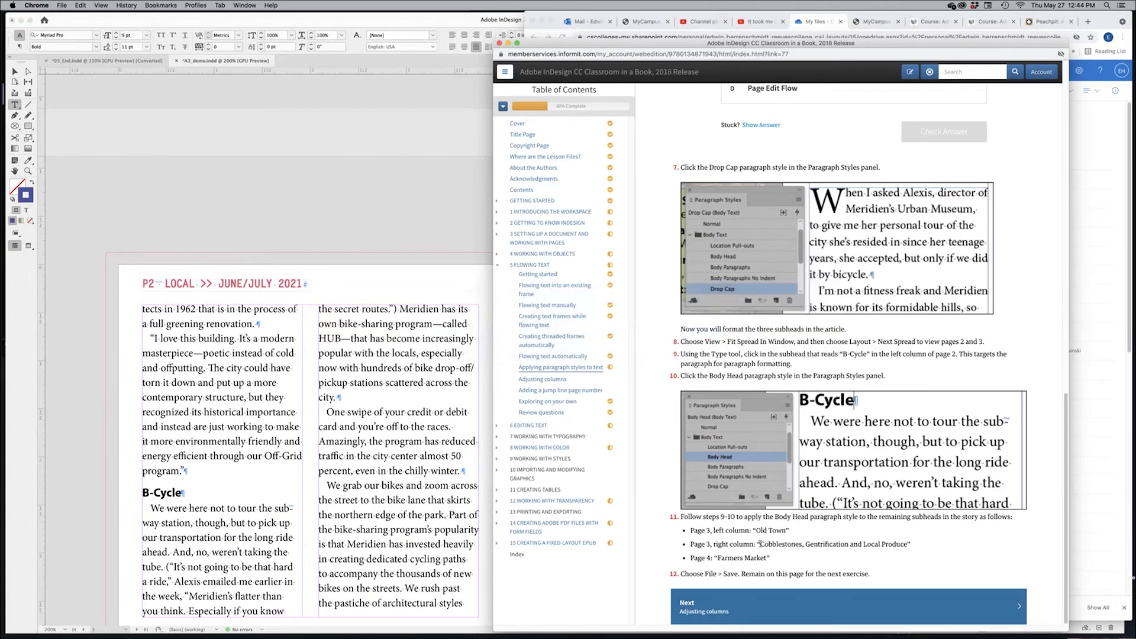
pyautogui.moveTo(713, 530); pyautogui.dragTo(773, 560)
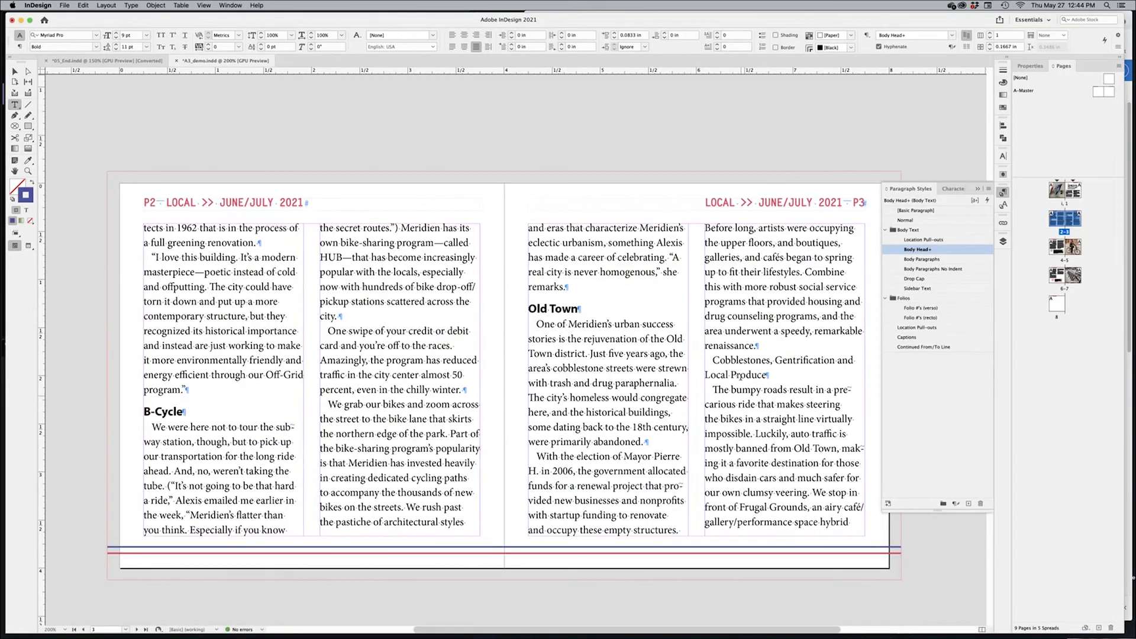
pyautogui.click(741, 376)
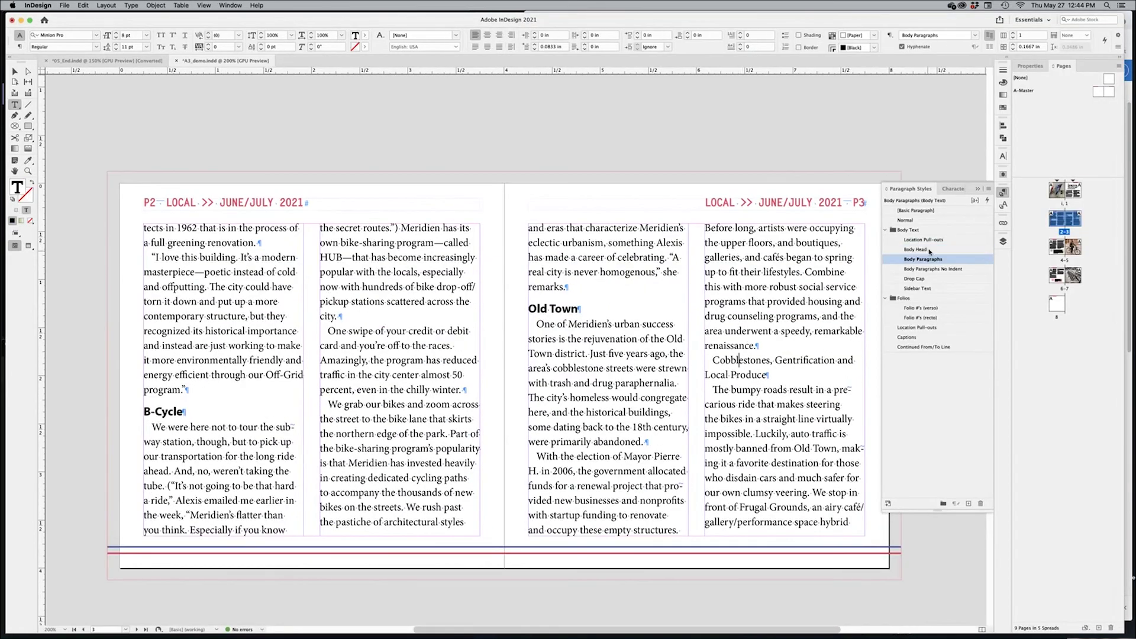
pyautogui.press('super+KP_1')
pyautogui.hotkey('shift', 'pagedown')
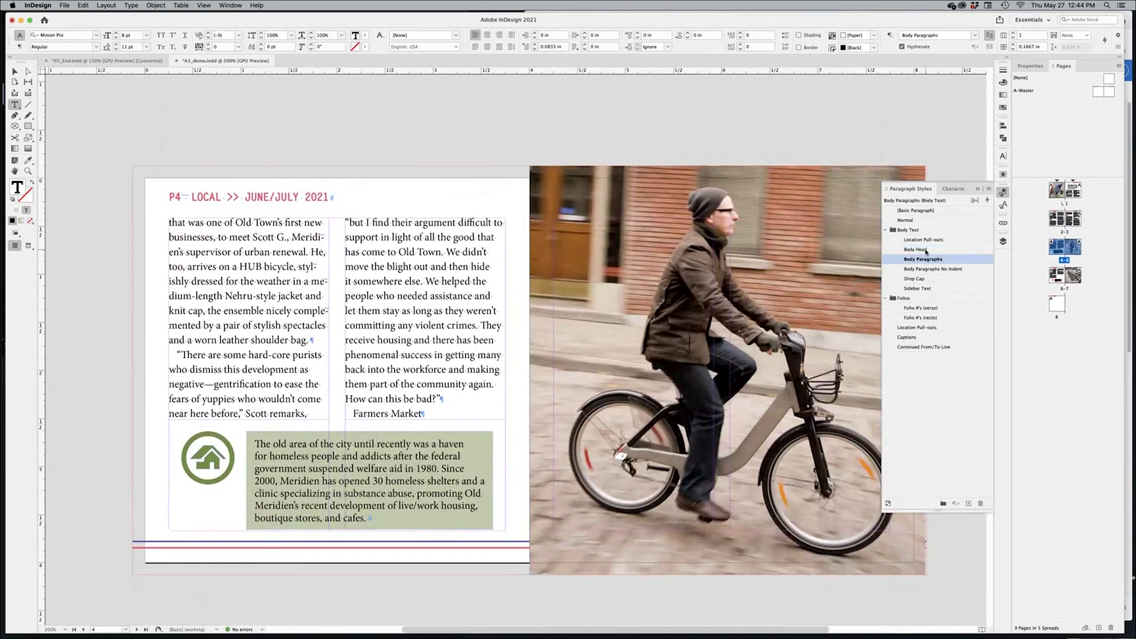
pyautogui.scroll(-10, 404, 413)
# Save the document and read the "Adjusting columns" section of the Chrome lesson, including its steps for resizing the text frames
pyautogui.press('super+Tab')
pyautogui.press('super+Tab')
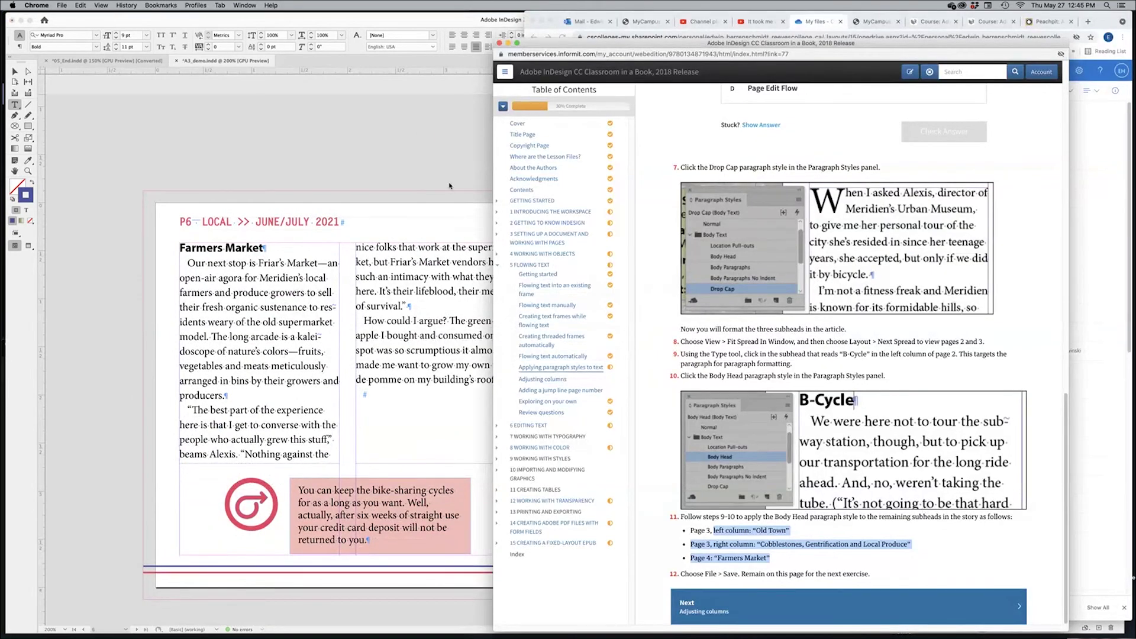
pyautogui.press('super+Tab')
pyautogui.press('super+Tab')
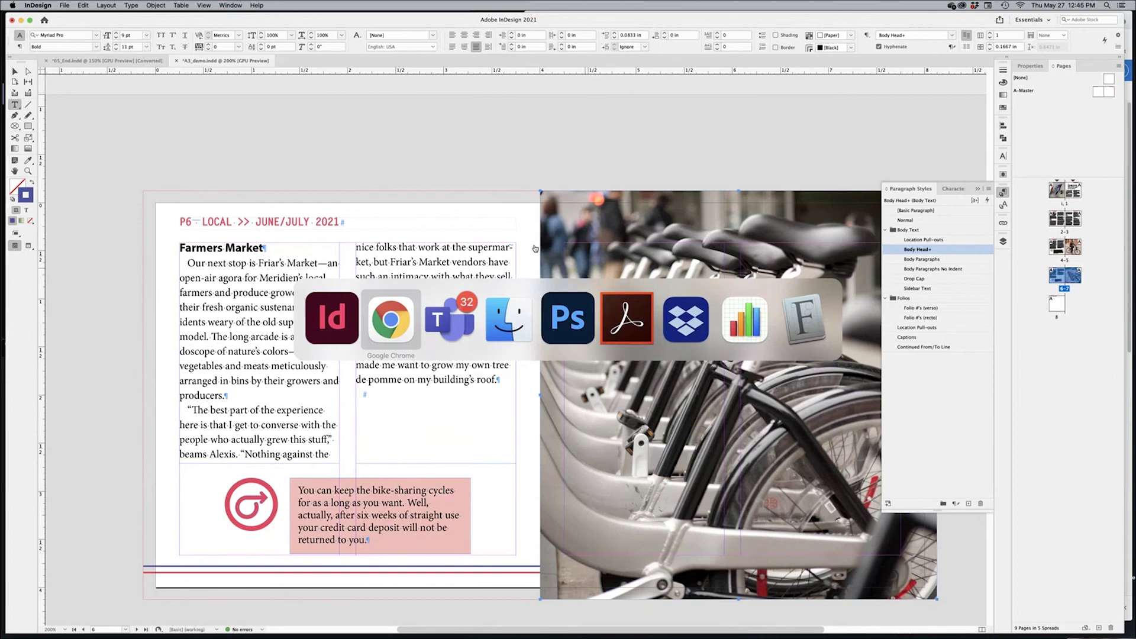
pyautogui.click(406, 334)
pyautogui.click(739, 607)
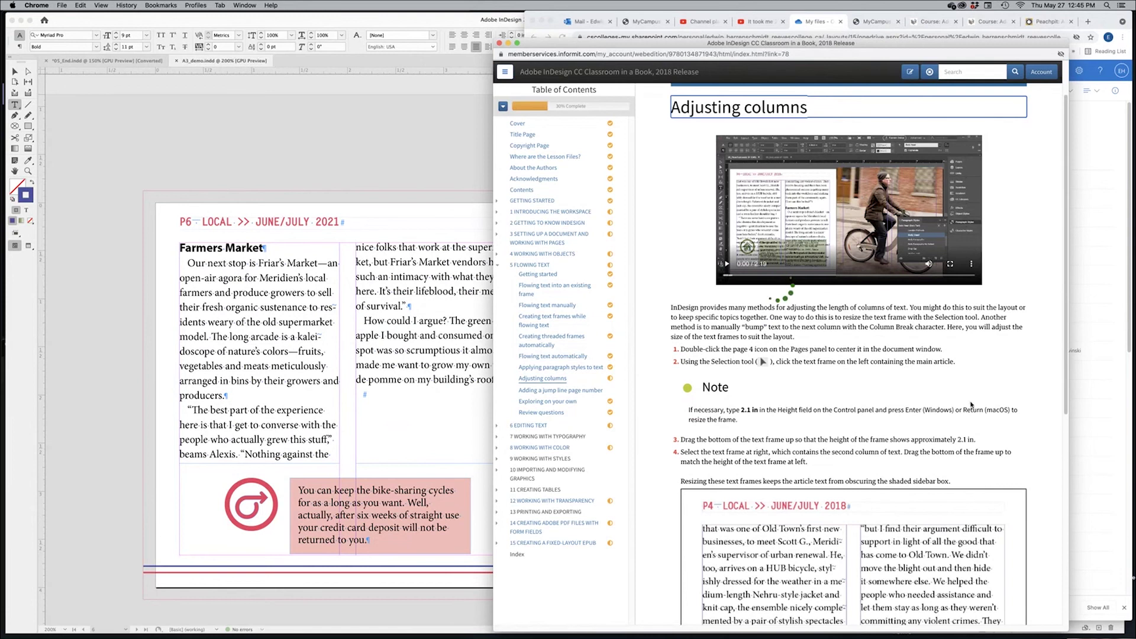
pyautogui.scroll(-5, 970, 415)
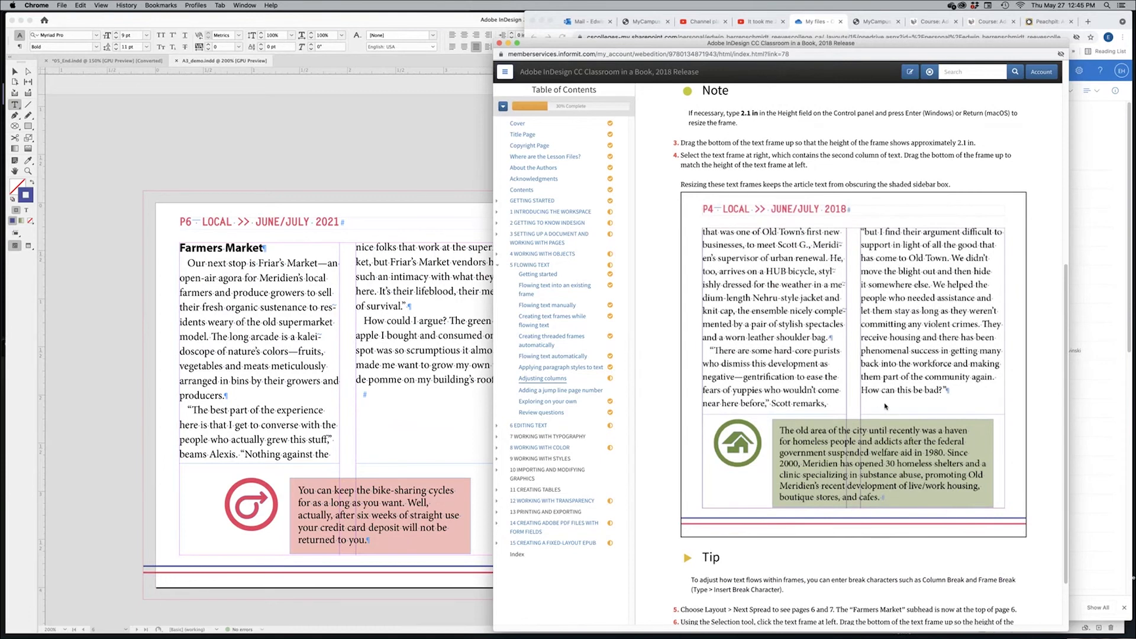
pyautogui.scroll(-1, 885, 406)
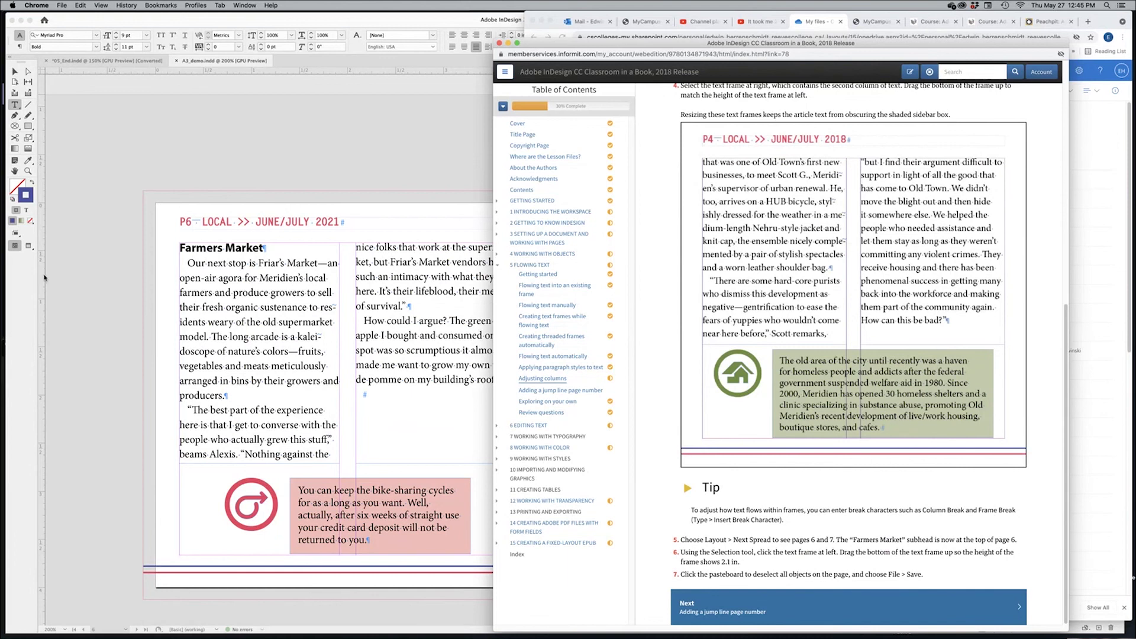
# Return to InDesign, shorten the two article text frames on page 6 by about one line from their bottom edge, and deselect them
pyautogui.click(110, 309)
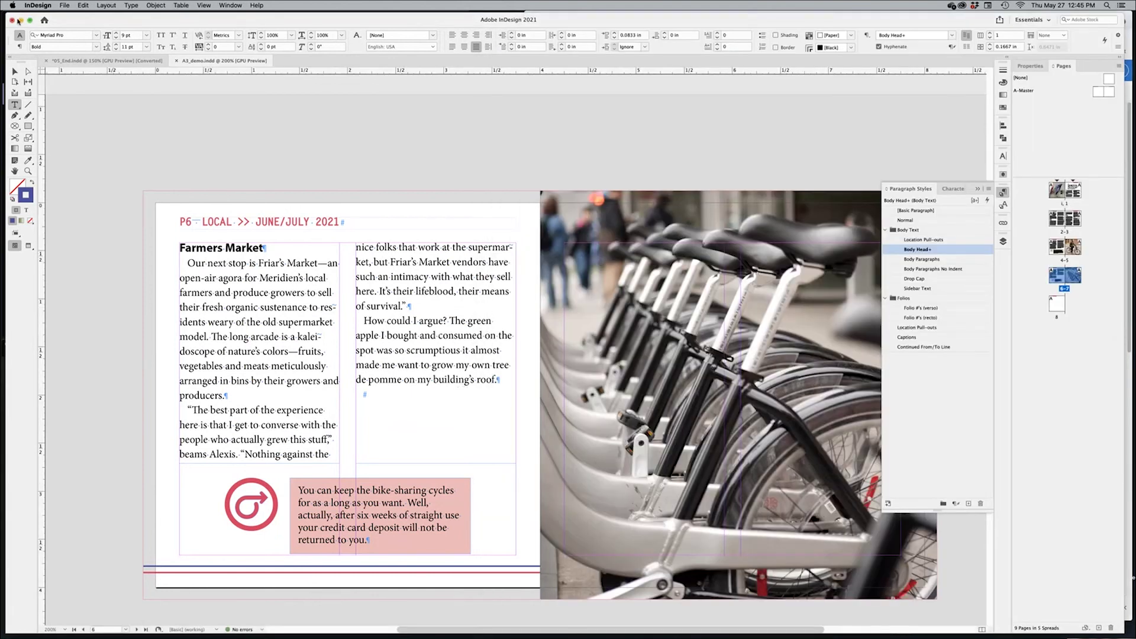
pyautogui.click(16, 71)
pyautogui.click(351, 466)
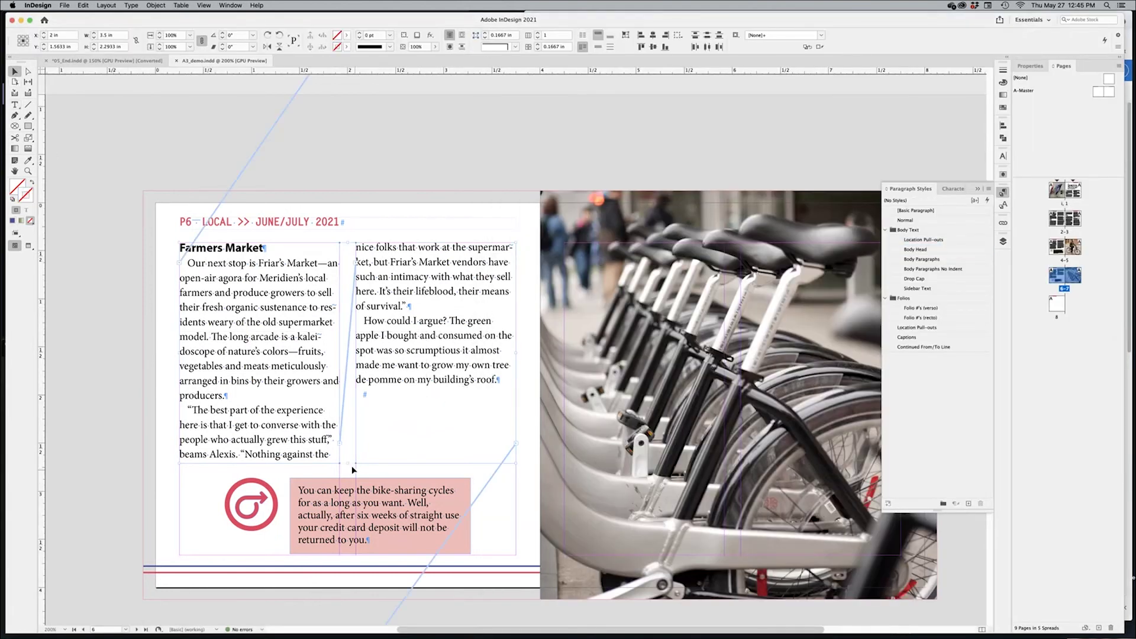
pyautogui.moveTo(347, 464); pyautogui.dragTo(347, 464)
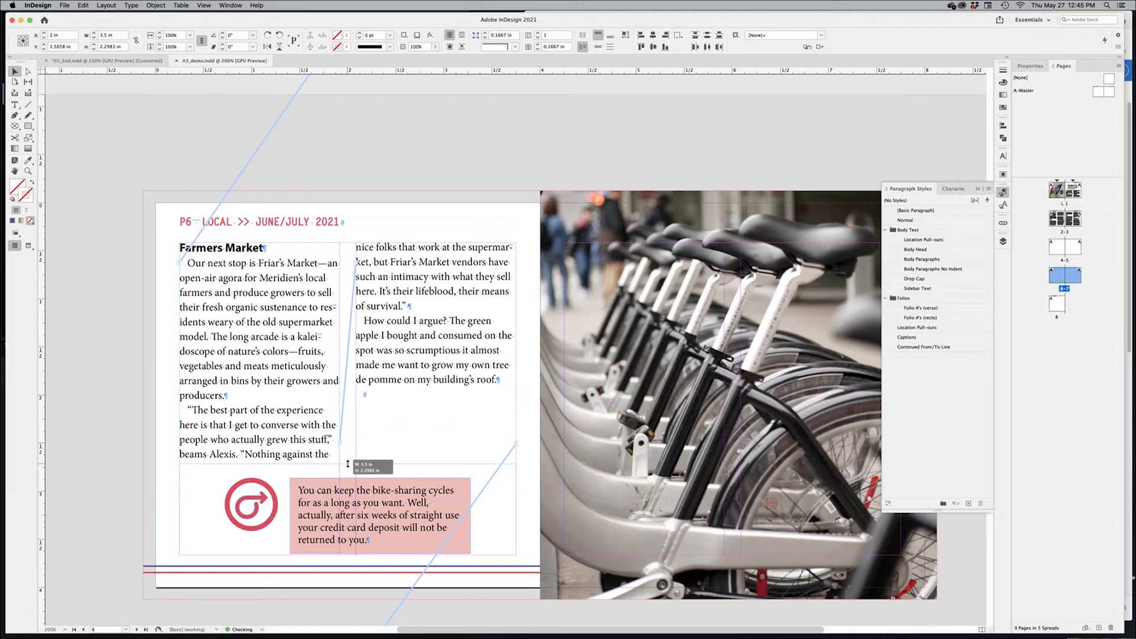
pyautogui.moveTo(347, 464)
pyautogui.mouseDown()
pyautogui.moveTo(347, 352)
pyautogui.moveTo(347, 470)
pyautogui.moveTo(347, 456)
pyautogui.mouseUp()
pyautogui.click(135, 395)
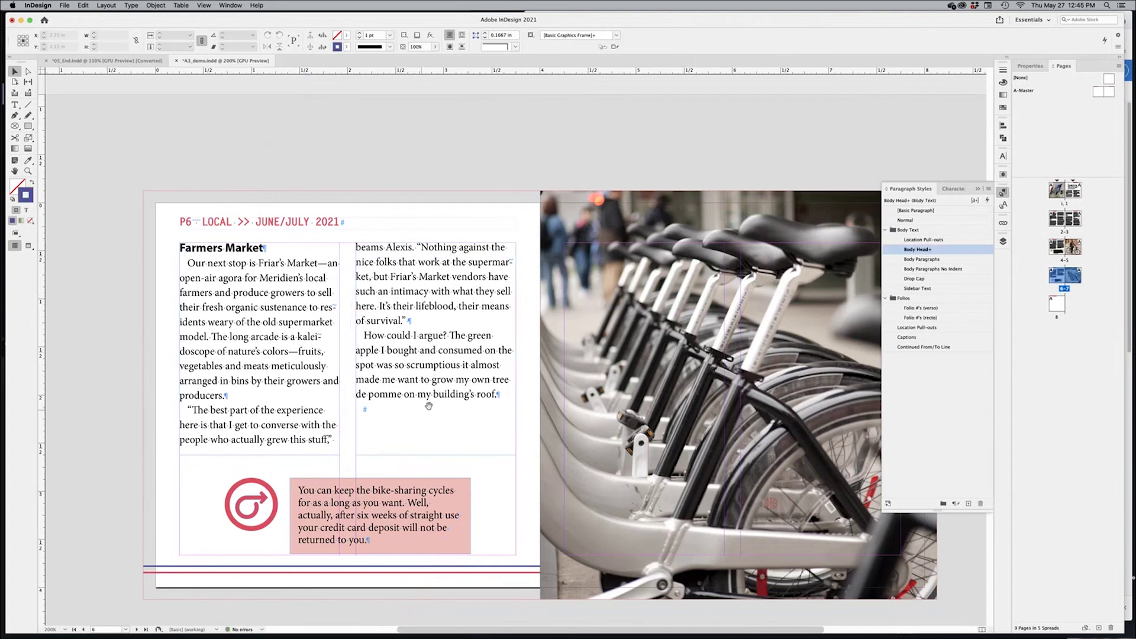
# Save the document and open the "Adding a jump line page number" section of the Chrome lesson
pyautogui.scroll(-3, 488, 290)
pyautogui.press('super+minus')
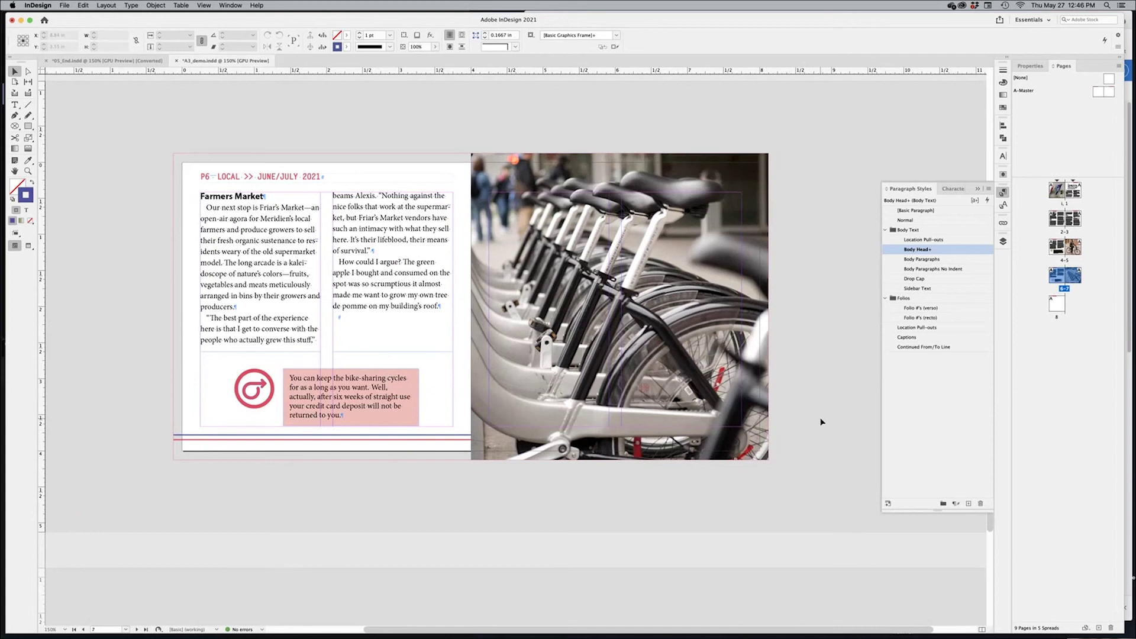
pyautogui.press('super+Tab')
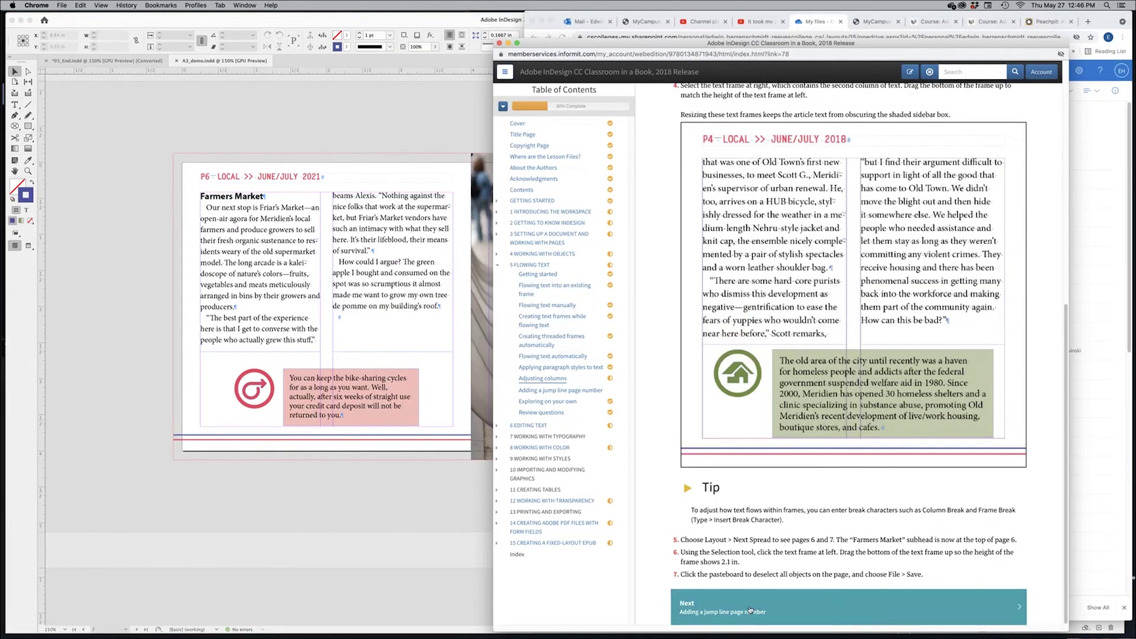
pyautogui.click(869, 606)
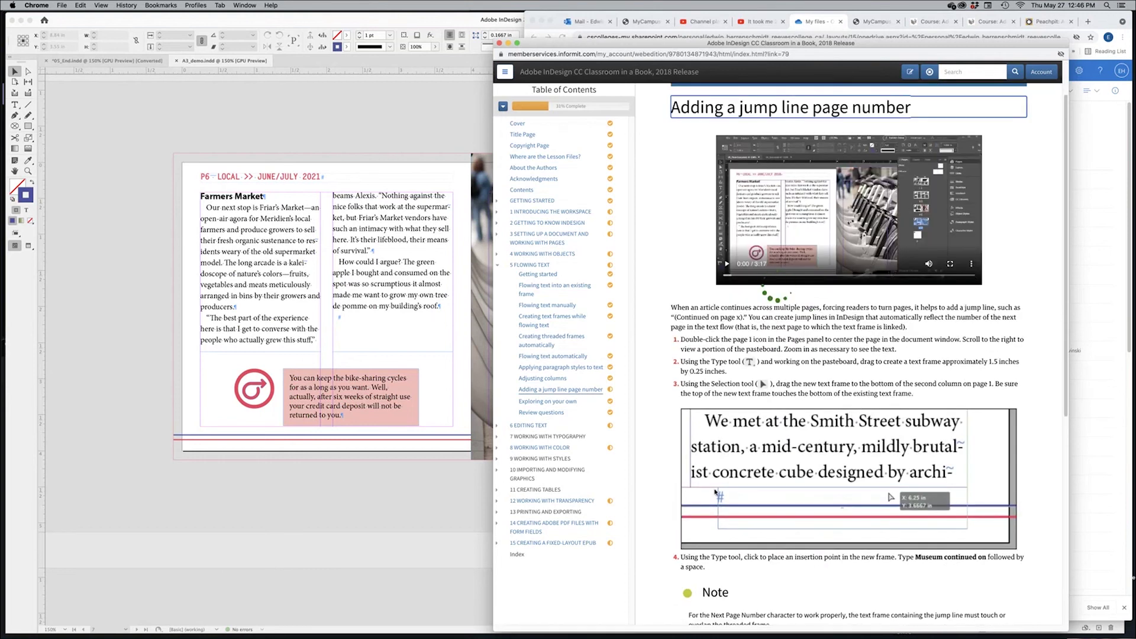
# Switch to InDesign and review the text flow and remaining space in the article's columns from page 8 back to page 2
pyautogui.click(362, 503)
pyautogui.scroll(-8, 563, 493)
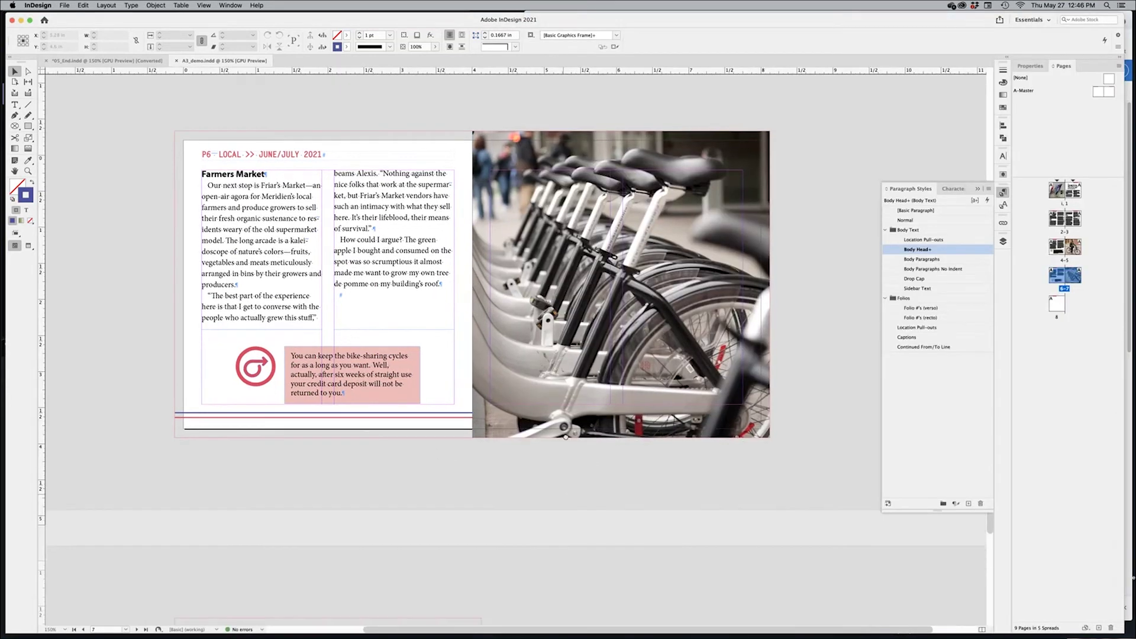
pyautogui.scroll(4, 553, 307)
pyautogui.scroll(10, 543, 395)
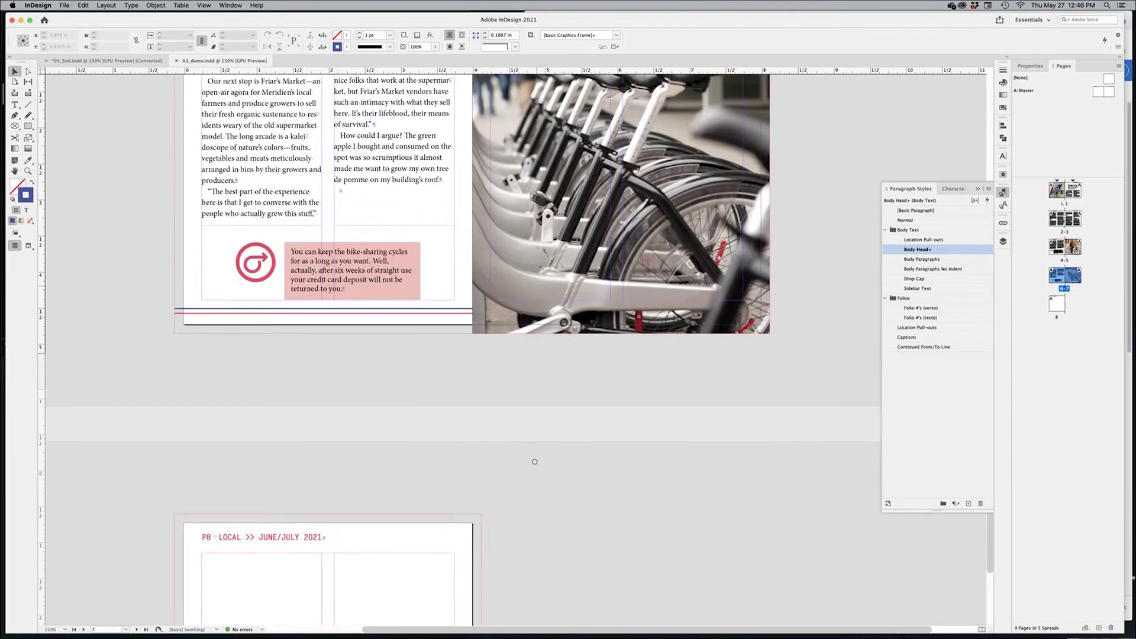
pyautogui.scroll(3, 563, 291)
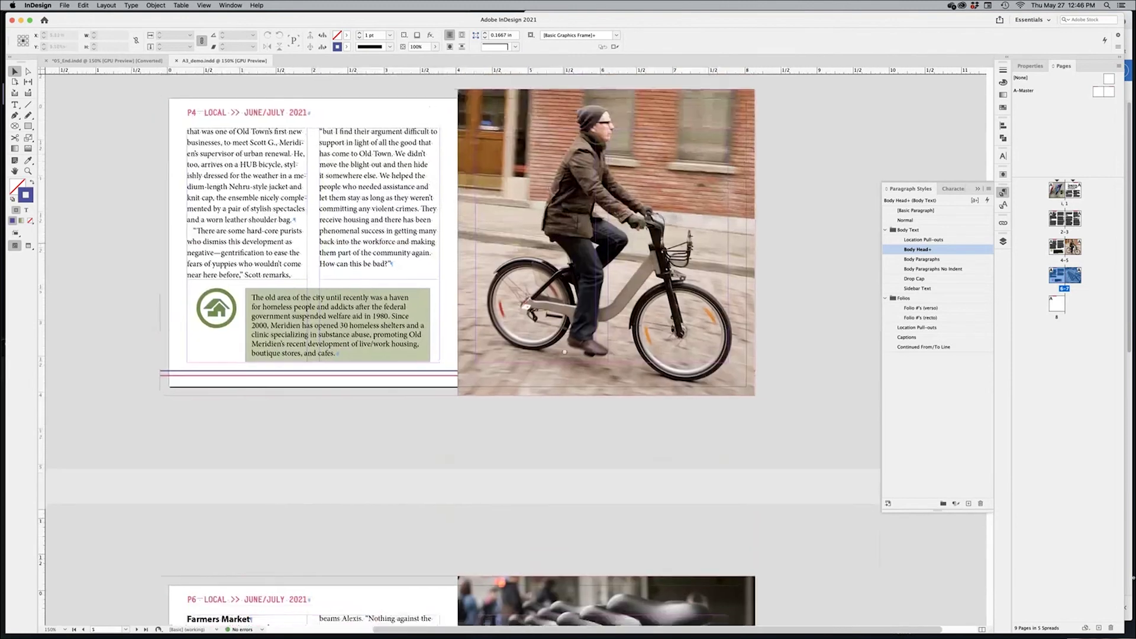
pyautogui.scroll(-12, 533, 237)
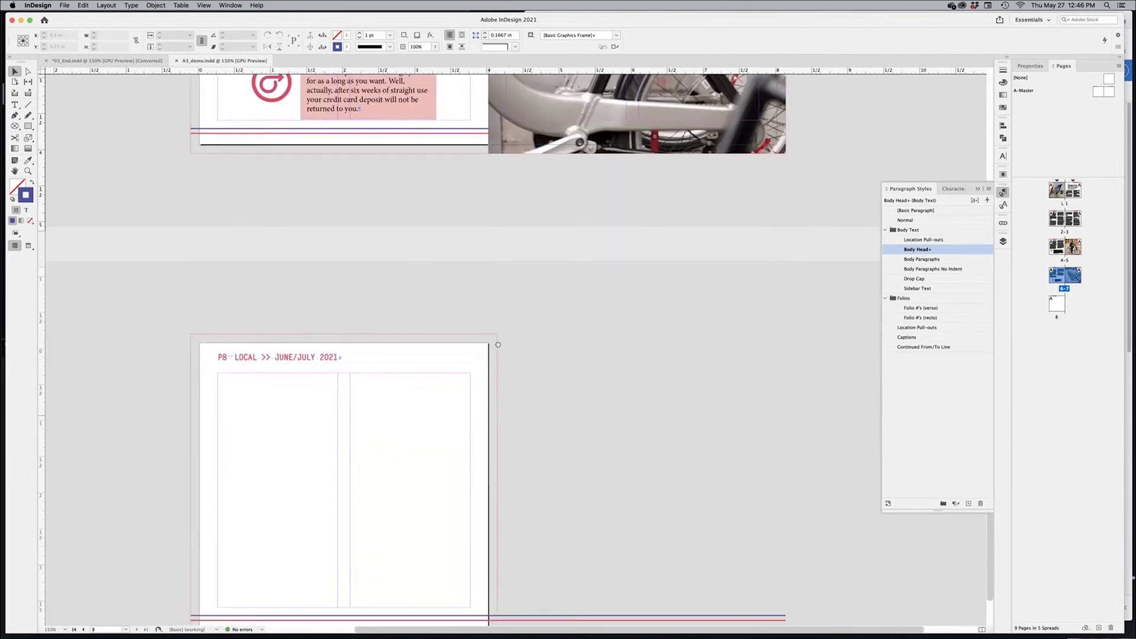
pyautogui.scroll(10, 526, 355)
pyautogui.scroll(10, 546, 363)
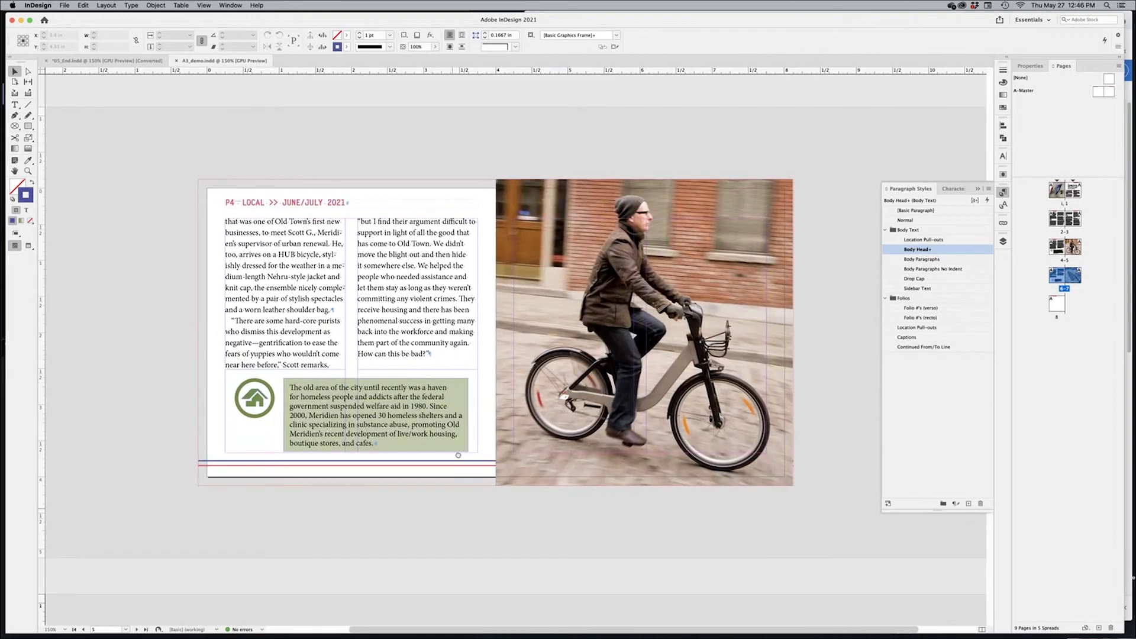
pyautogui.scroll(-10, 446, 490)
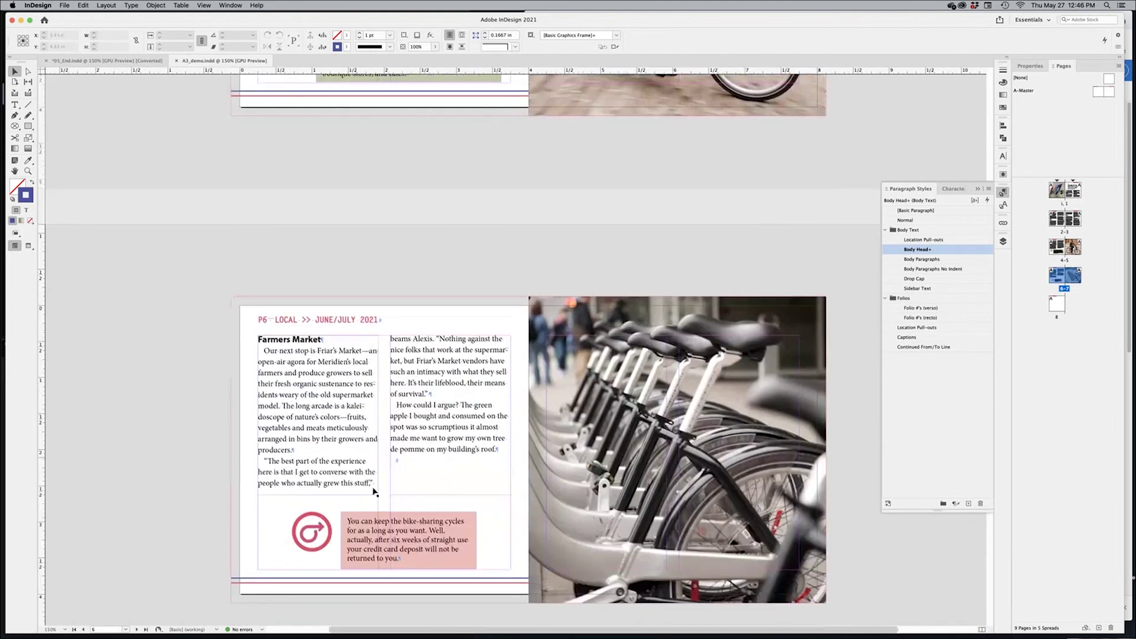
pyautogui.click(403, 461)
pyautogui.doubleClick(406, 461)
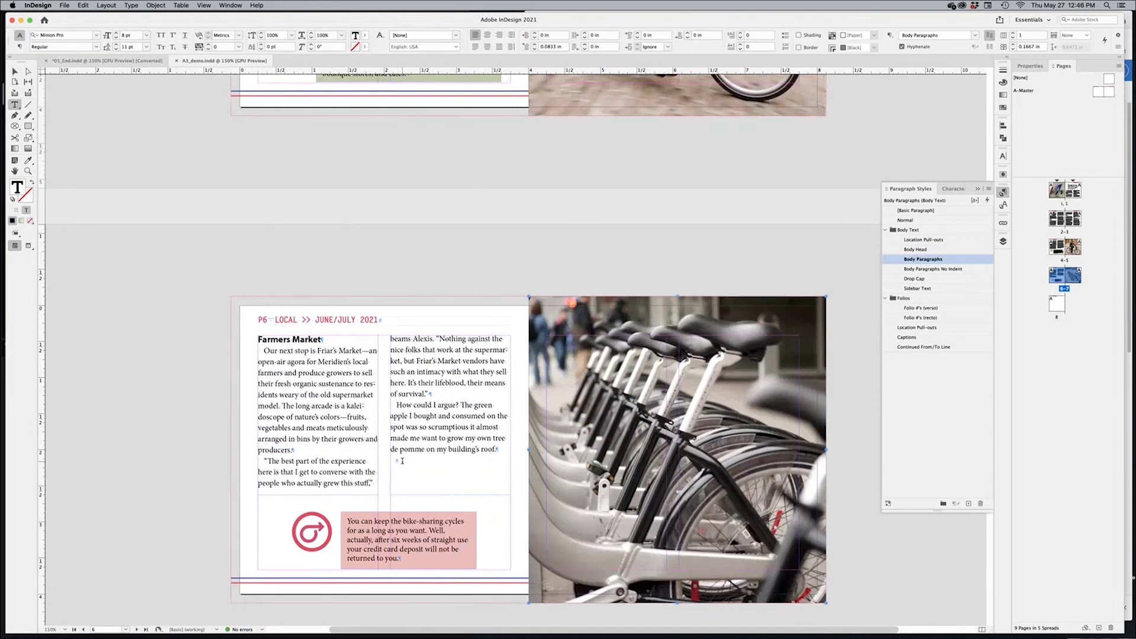
pyautogui.hotkey('shift', 'pageup')
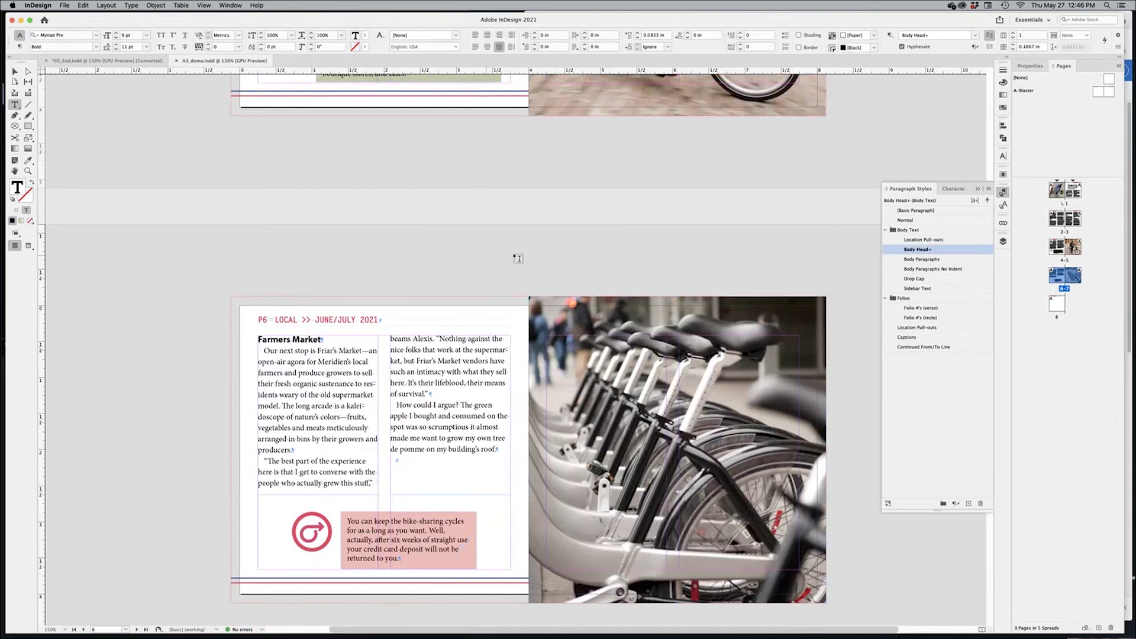
pyautogui.hotkey('shift', 'pageup')
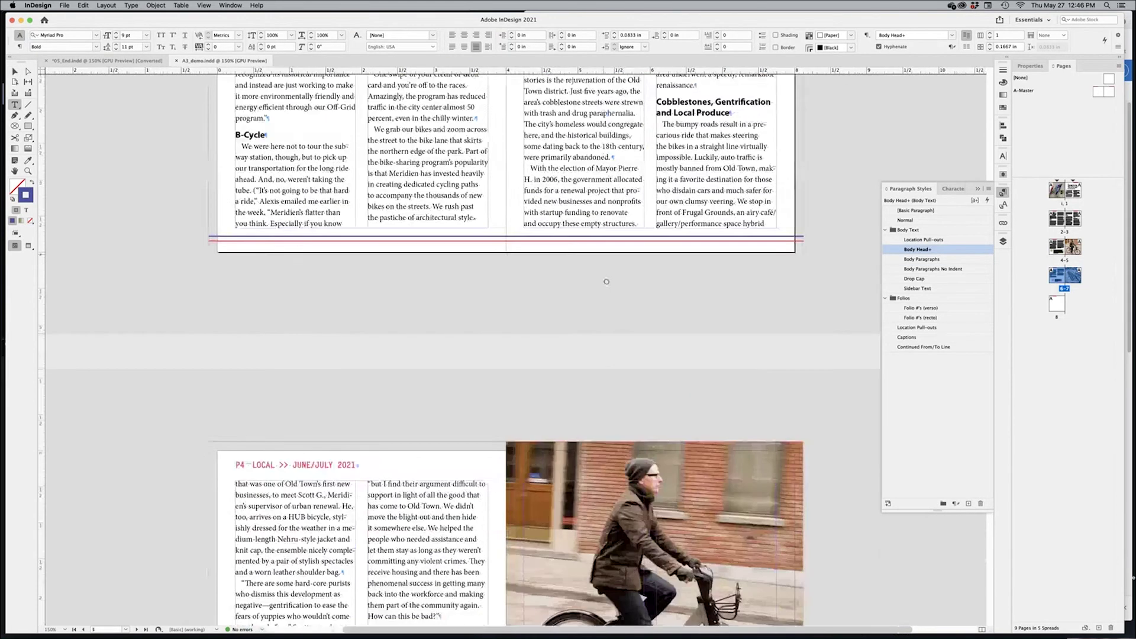
pyautogui.hotkey('shift', 'pageup')
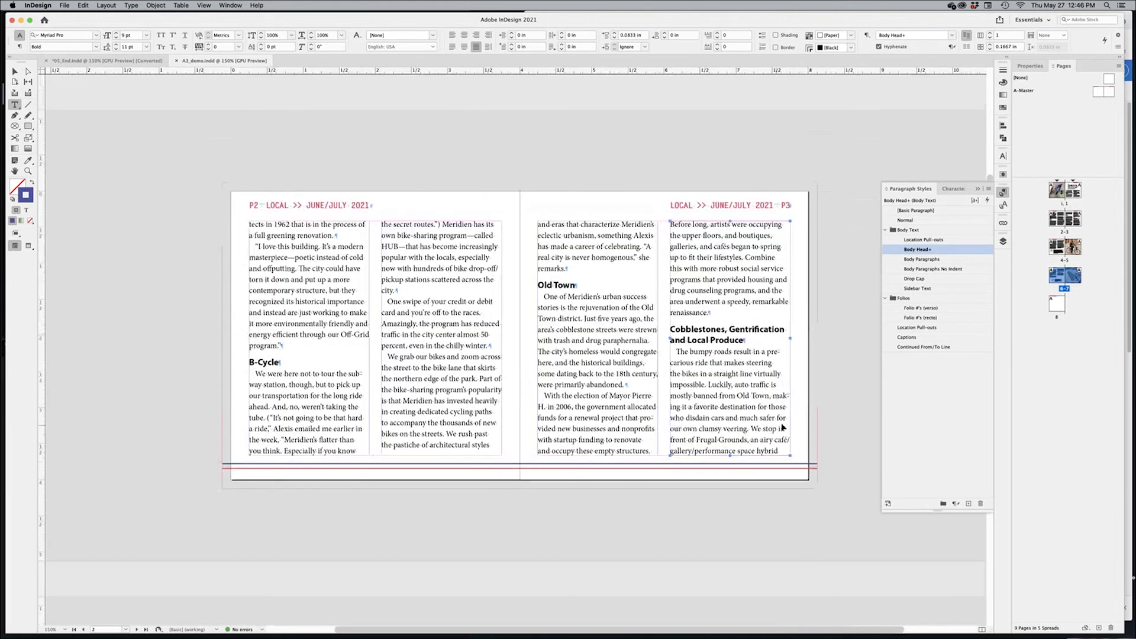
pyautogui.hotkey('shift', 'pageup')
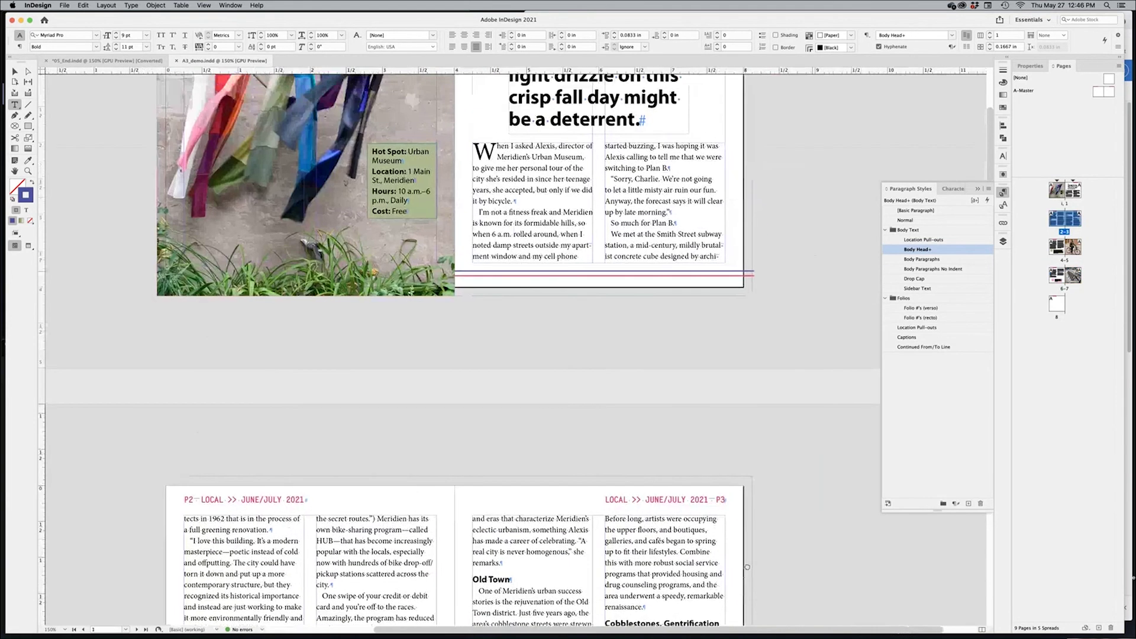
pyautogui.press('super+alt+0')
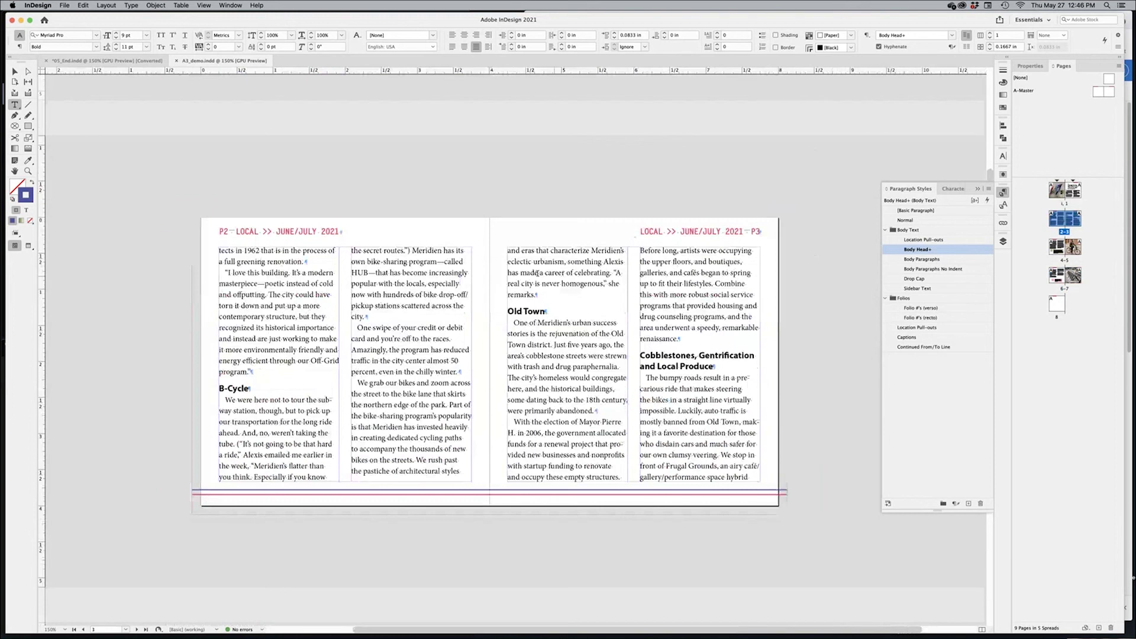
# Examine the one-word paragraph endings "city.", "program." and "remarks." on pages 2 and 3, leaving no text selected
pyautogui.scroll(3, 291, 322)
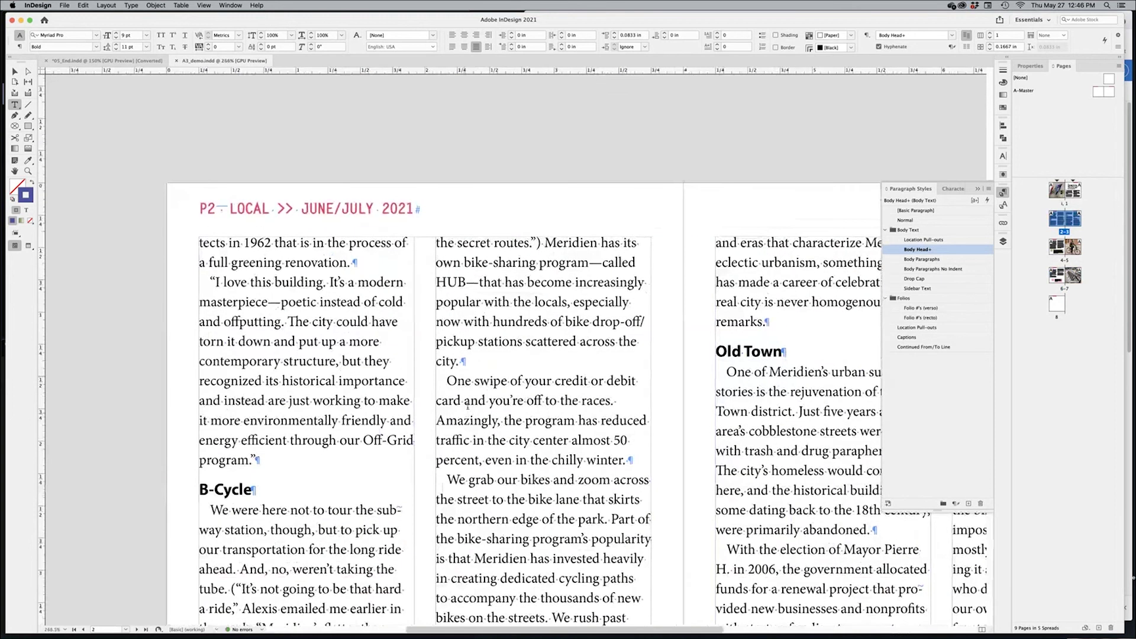
pyautogui.scroll(-2, 516, 314)
pyautogui.moveTo(491, 207); pyautogui.dragTo(524, 337)
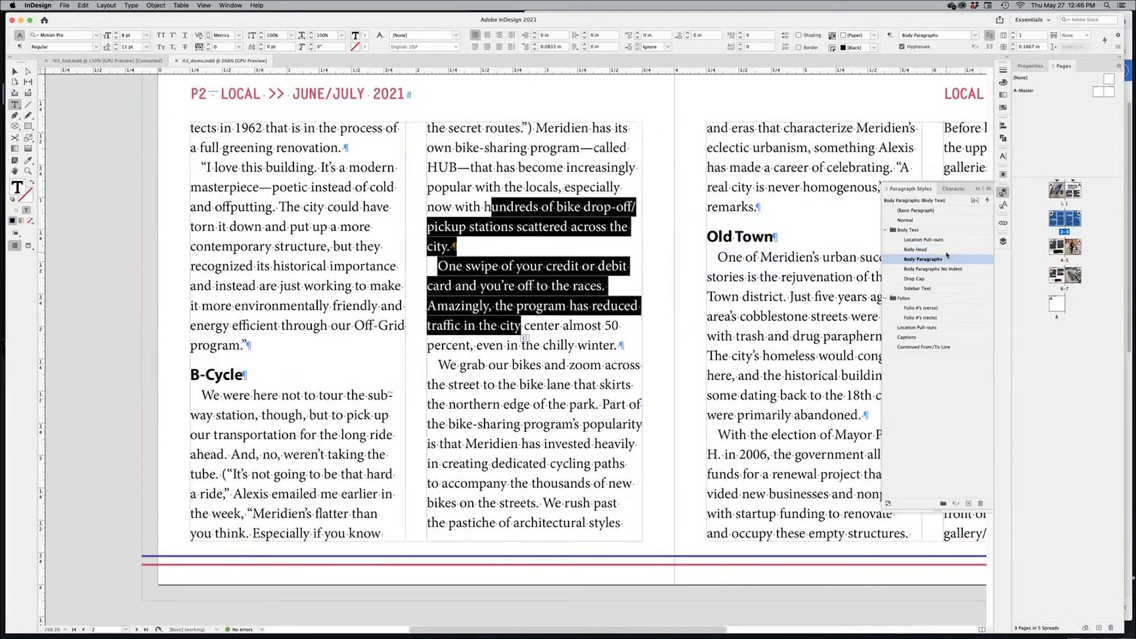
pyautogui.click(438, 247)
pyautogui.doubleClick(438, 248)
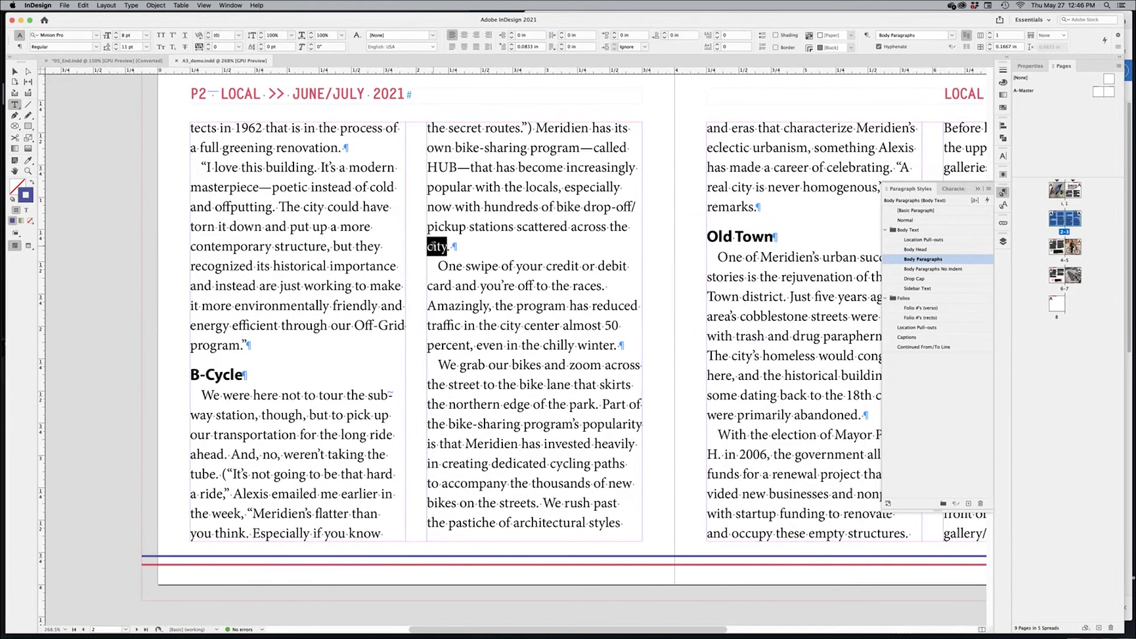
pyautogui.click(438, 247)
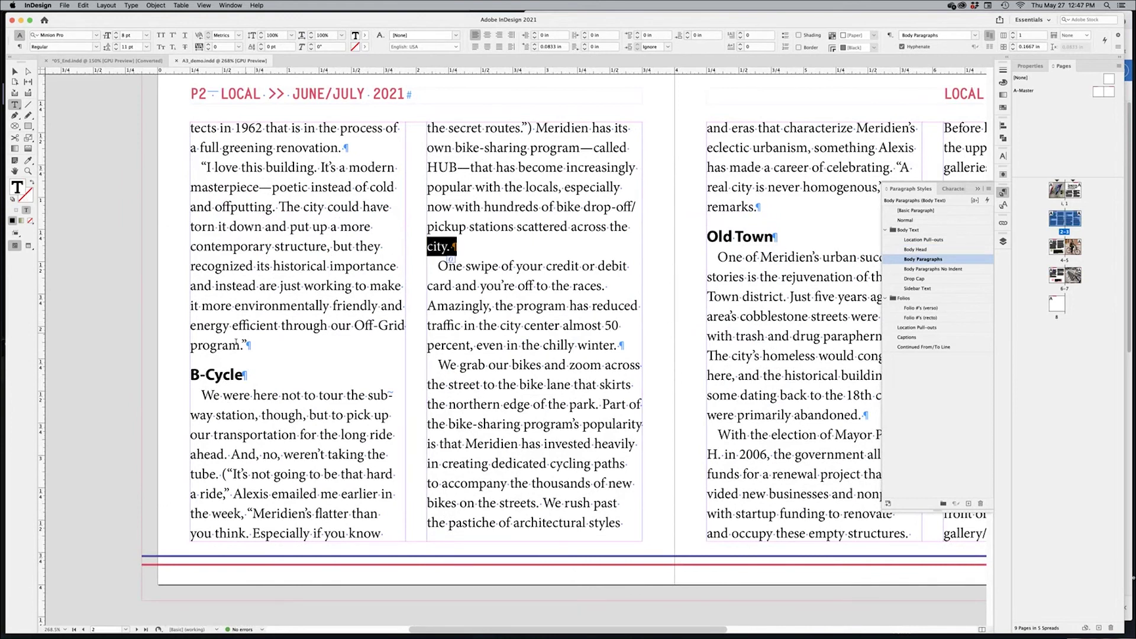
pyautogui.doubleClick(231, 347)
pyautogui.click(721, 208)
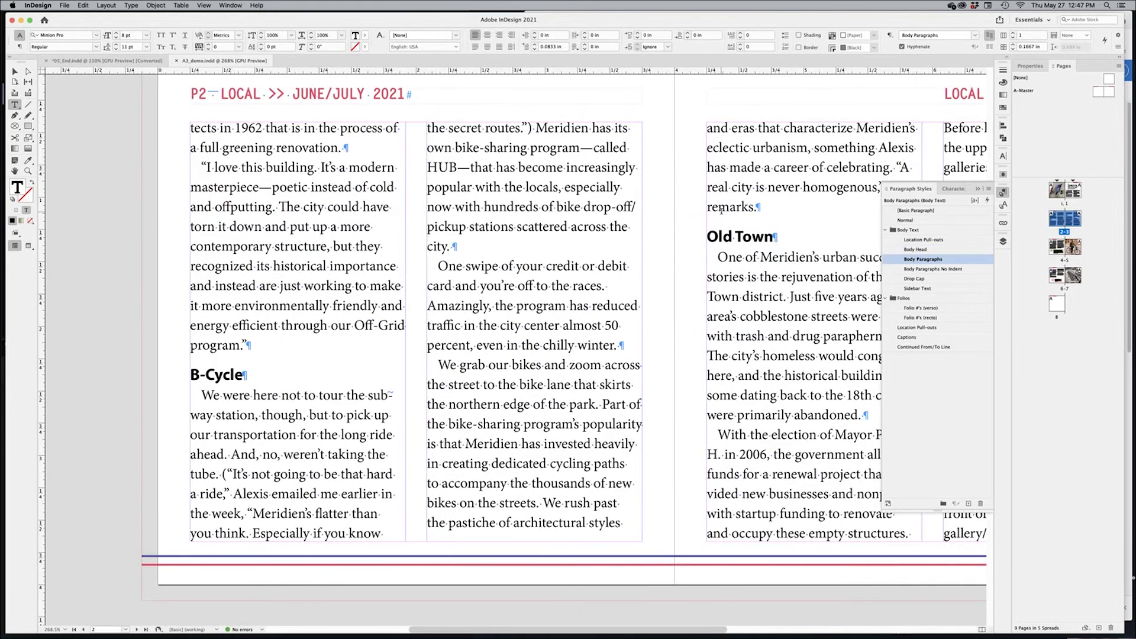
pyautogui.doubleClick(721, 208)
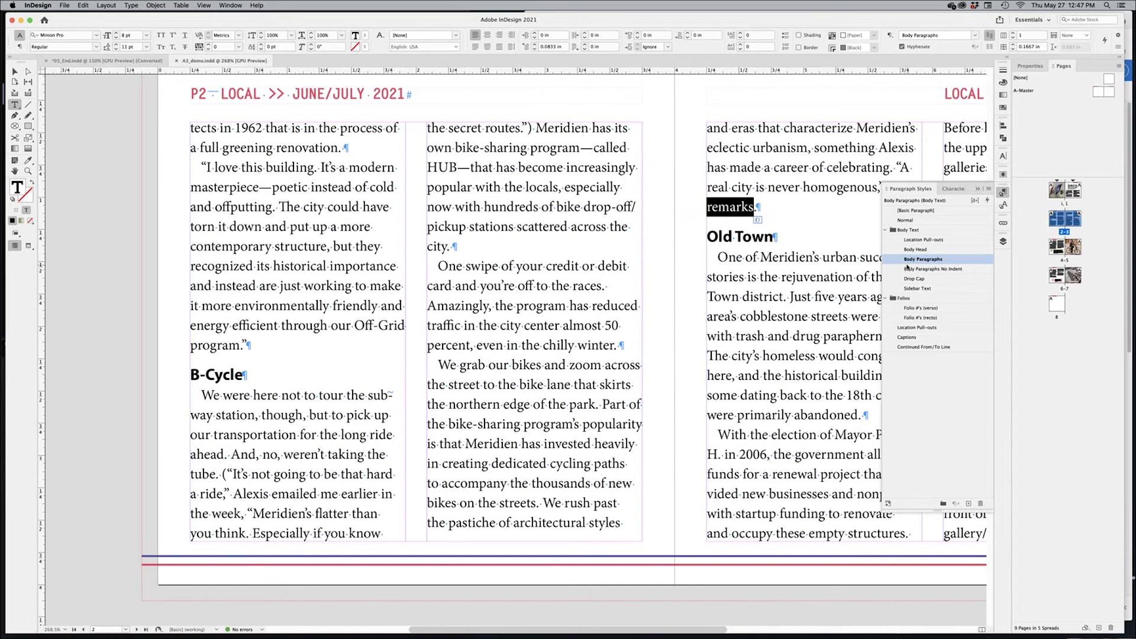
pyautogui.click(755, 597)
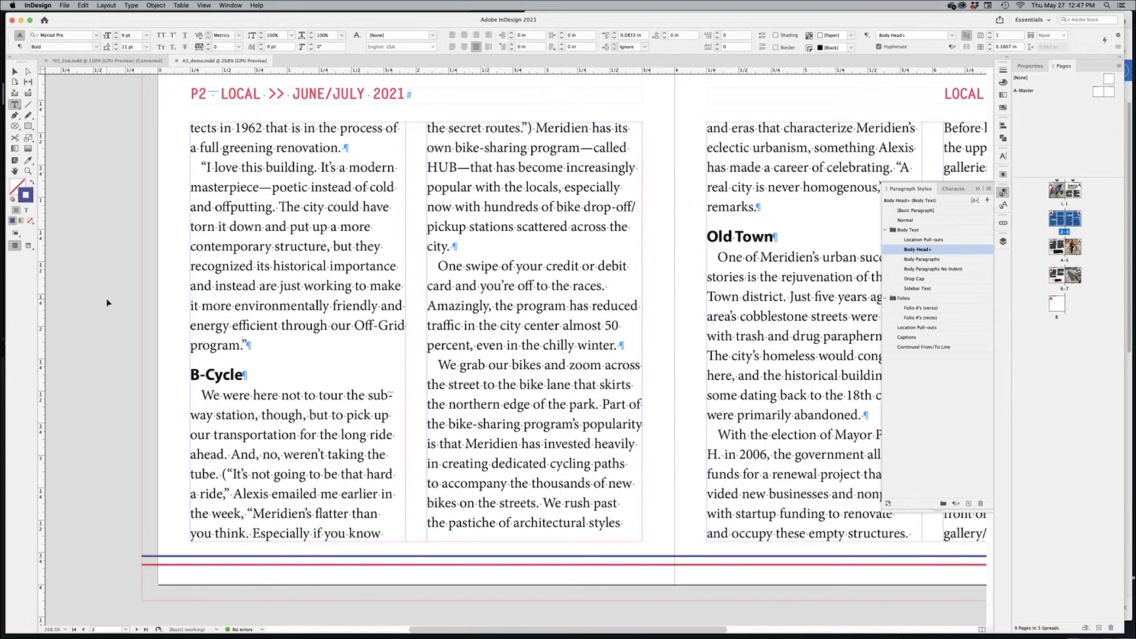
# Edit the Body Paragraphs style, keeping the page text visible beside its options, and turn off its hyphenation
pyautogui.doubleClick(899, 260)
pyautogui.moveTo(895, 272); pyautogui.dragTo(687, 150)
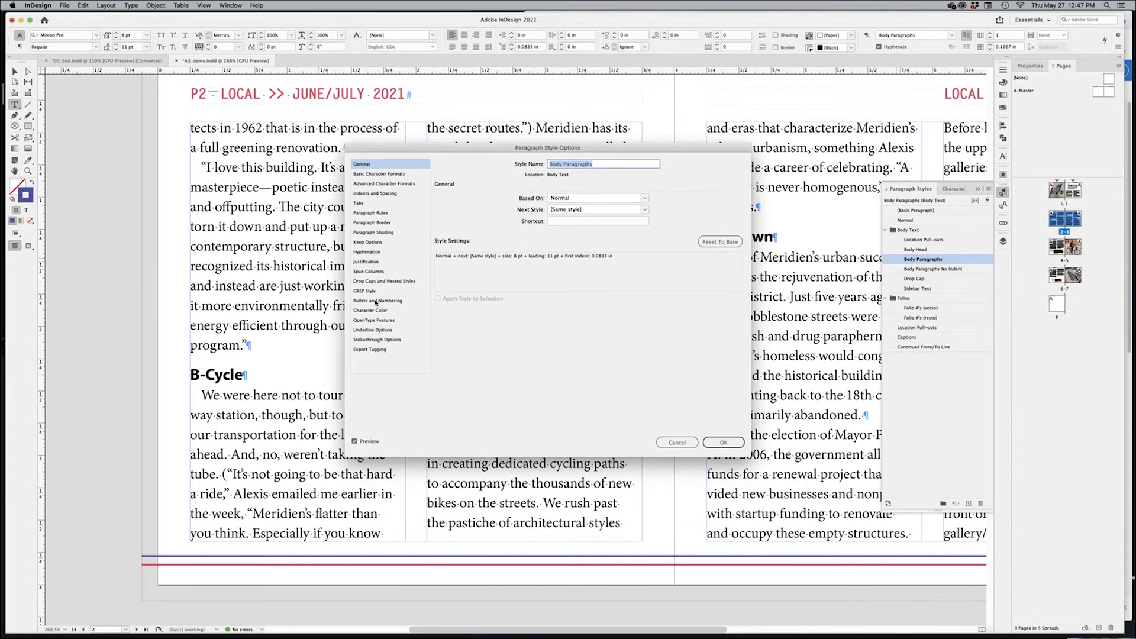
pyautogui.click(372, 175)
pyautogui.click(372, 184)
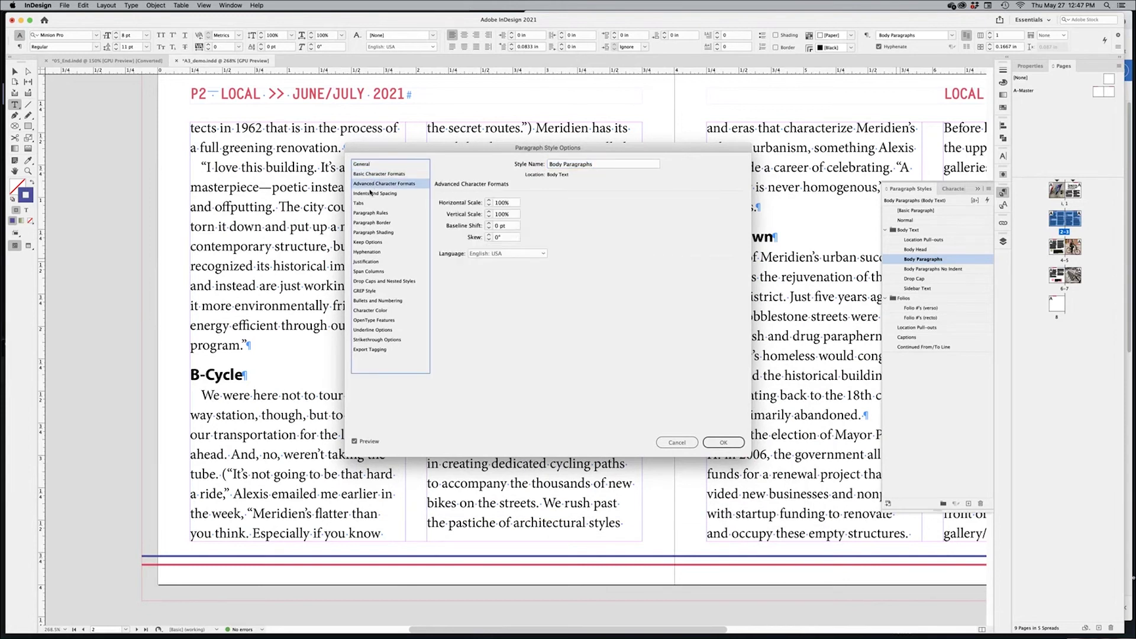
pyautogui.click(370, 194)
pyautogui.click(371, 204)
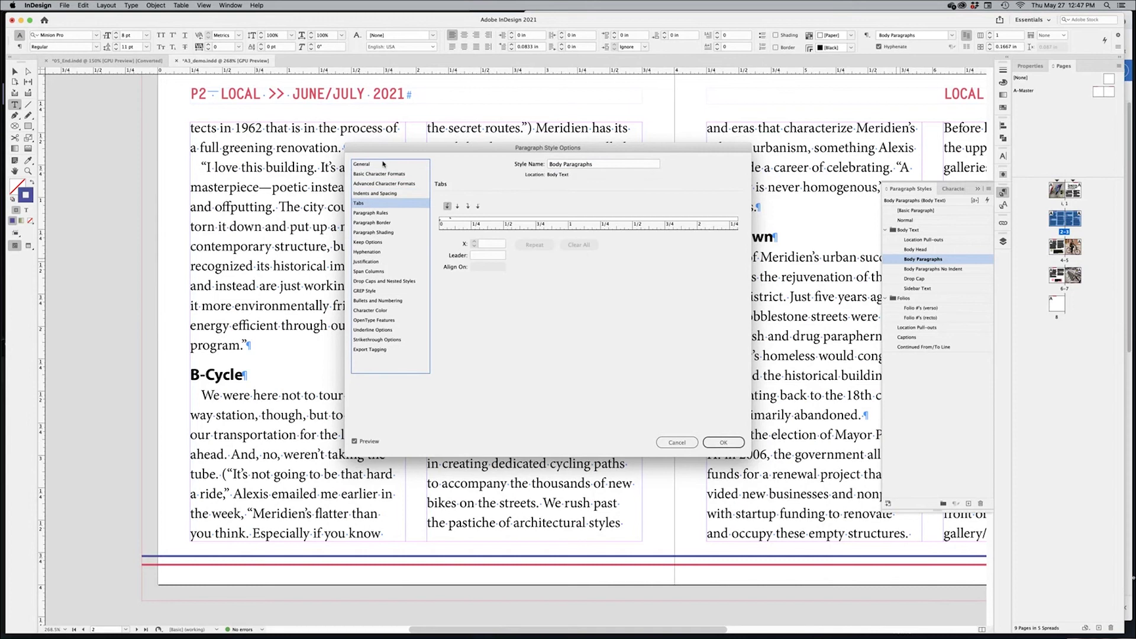
pyautogui.moveTo(418, 148); pyautogui.dragTo(720, 152)
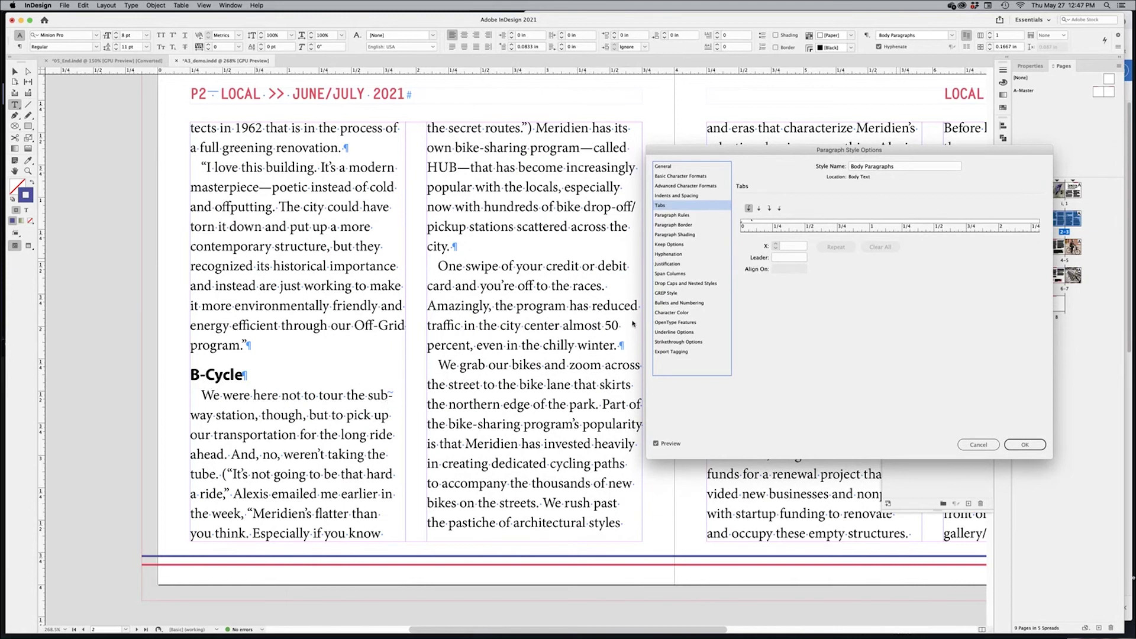
pyautogui.click(669, 254)
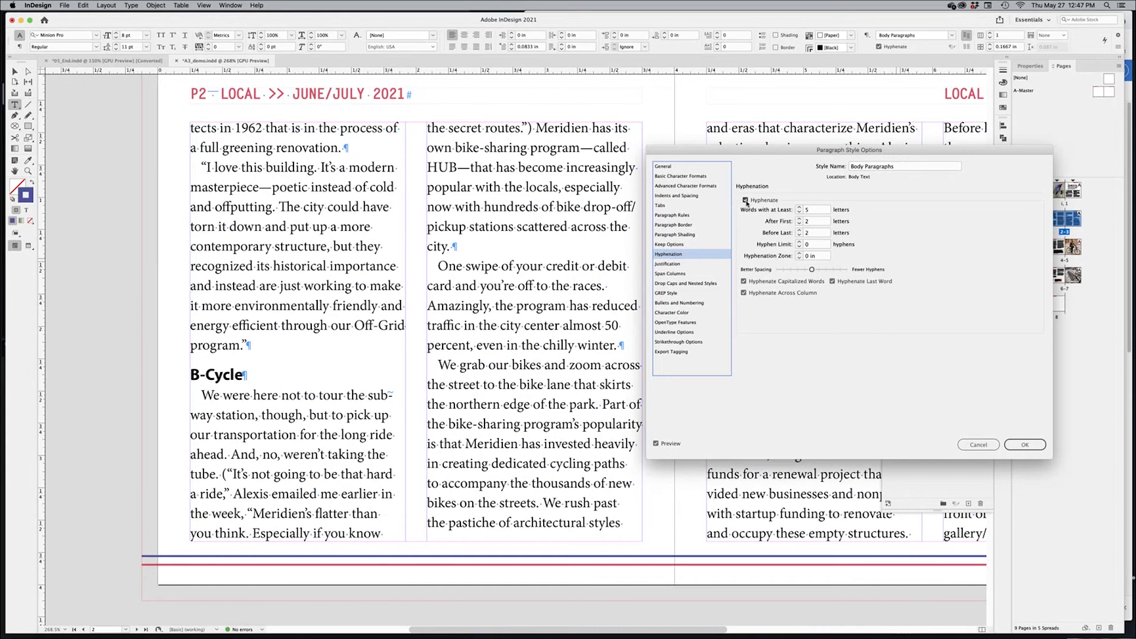
pyautogui.click(745, 200)
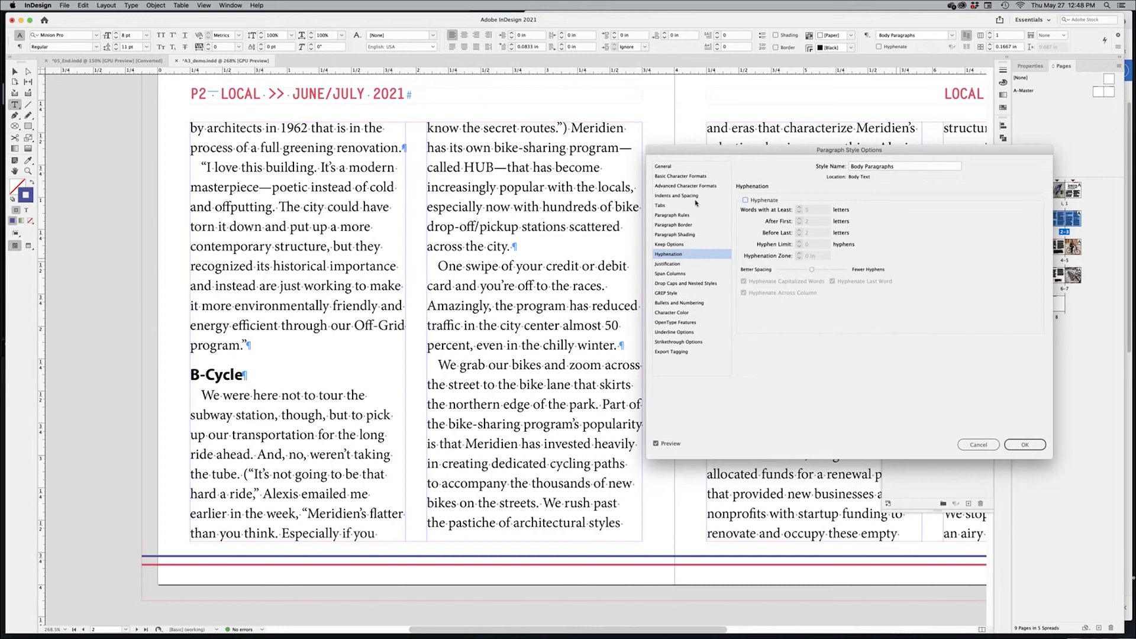
# Set the first line indent of the Body Paragraphs style to 0.125 in
pyautogui.click(669, 197)
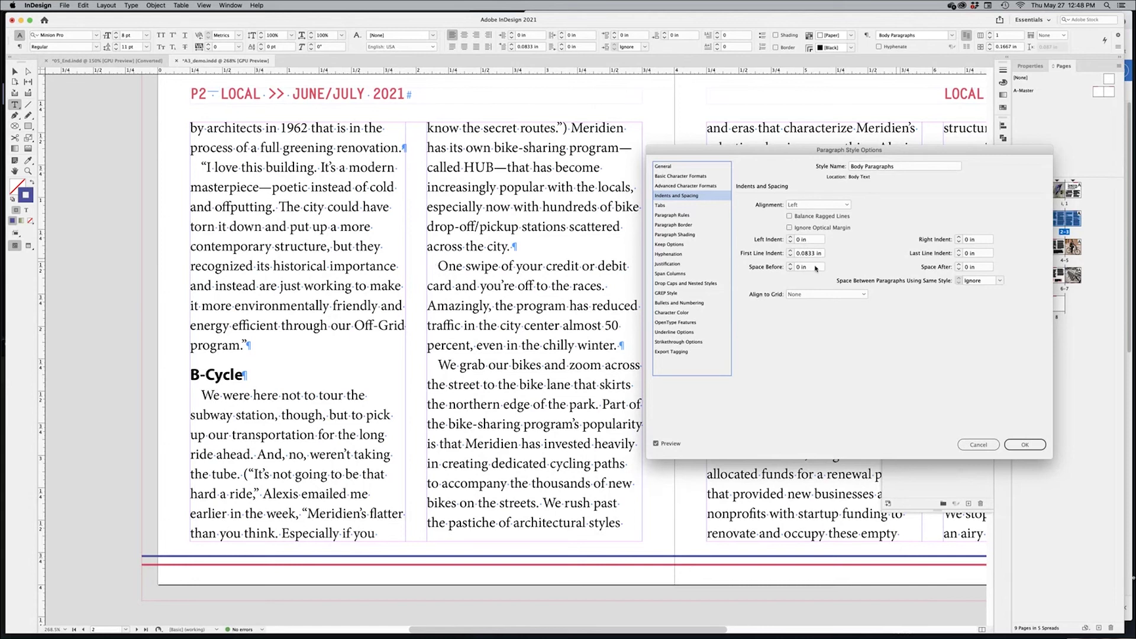
pyautogui.click(789, 251)
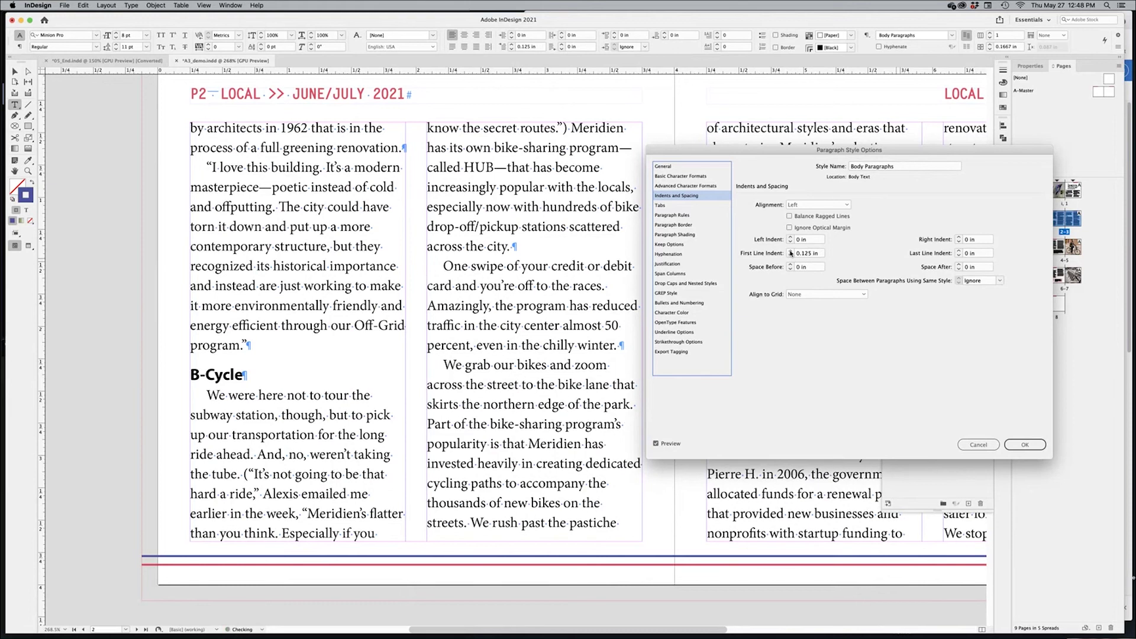
pyautogui.click(790, 256)
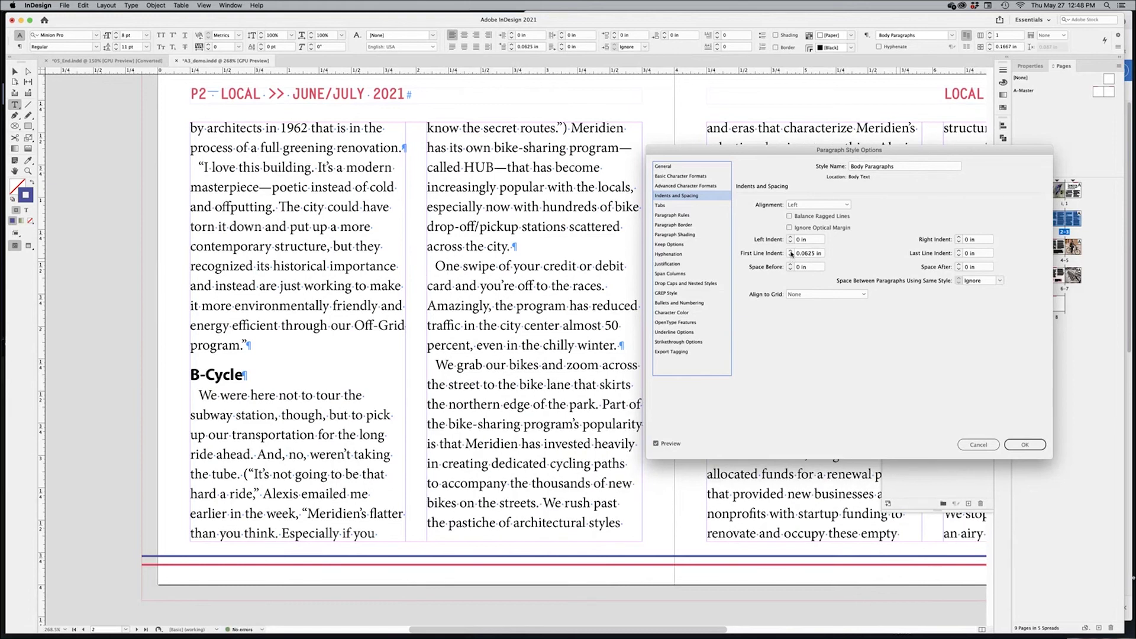
pyautogui.click(790, 251)
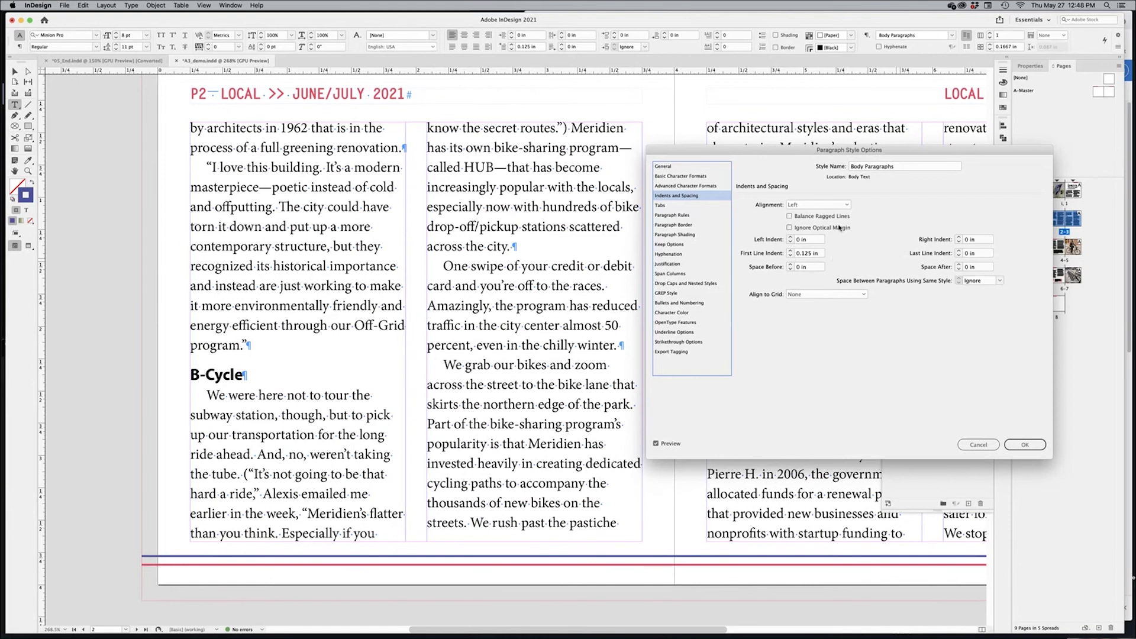
# Turn on Balance Ragged Lines for the Body Paragraphs style and apply the style changes
pyautogui.click(789, 216)
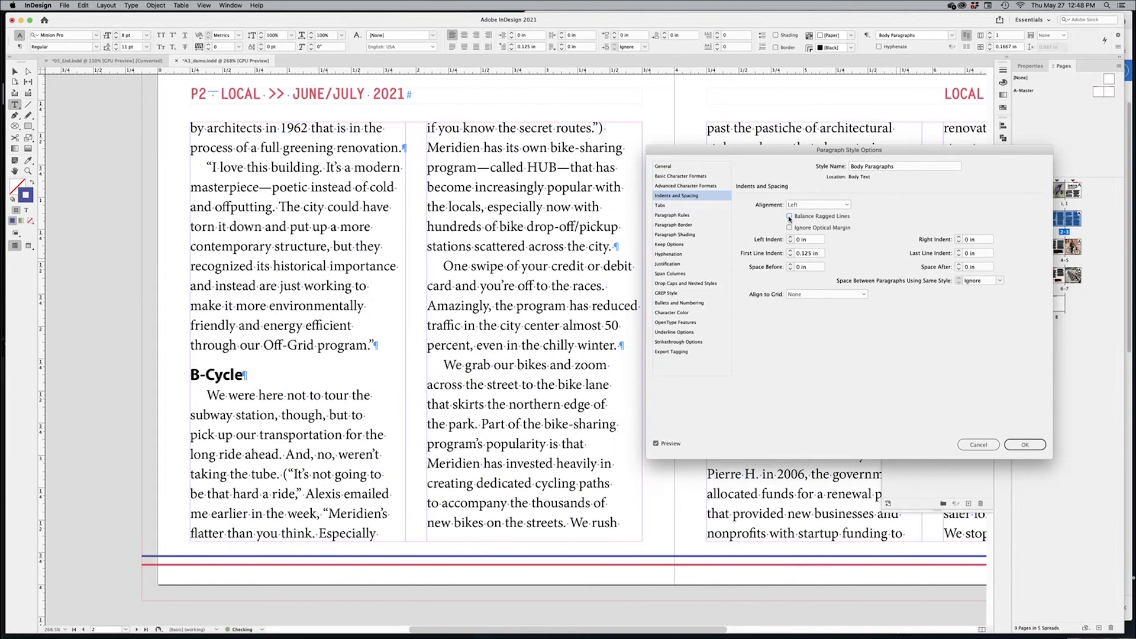
pyautogui.click(790, 217)
pyautogui.click(789, 216)
pyautogui.click(1017, 450)
# Review the reflowed text across the page 2–3 spread and save the document
pyautogui.press('super+minus')
pyautogui.press('super+minus')
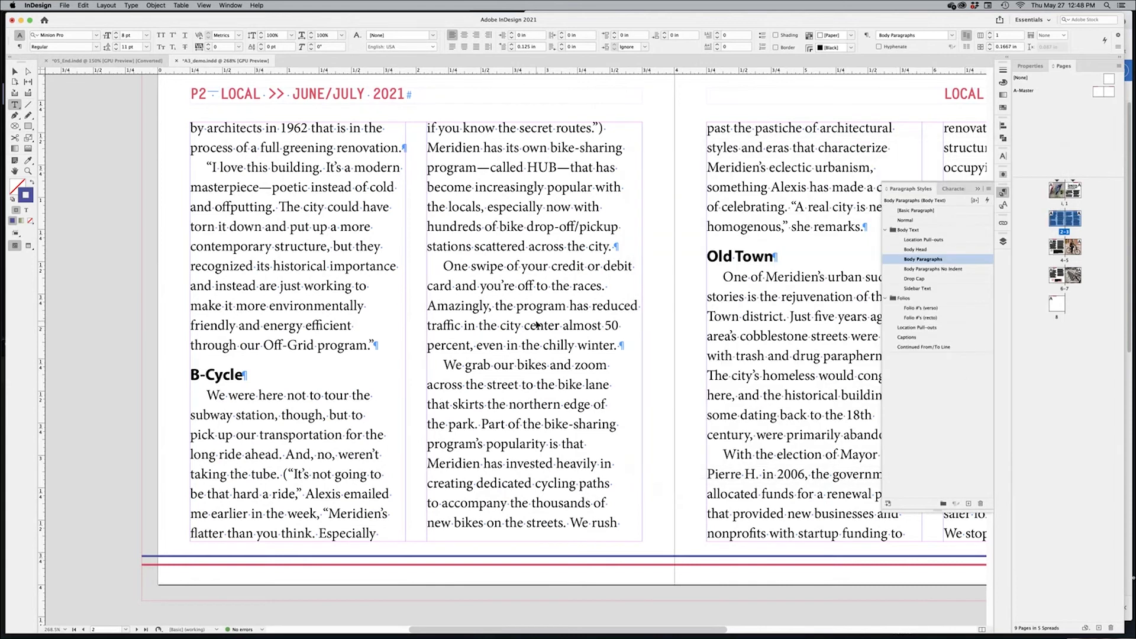
pyautogui.hscroll(5, 640, 280)
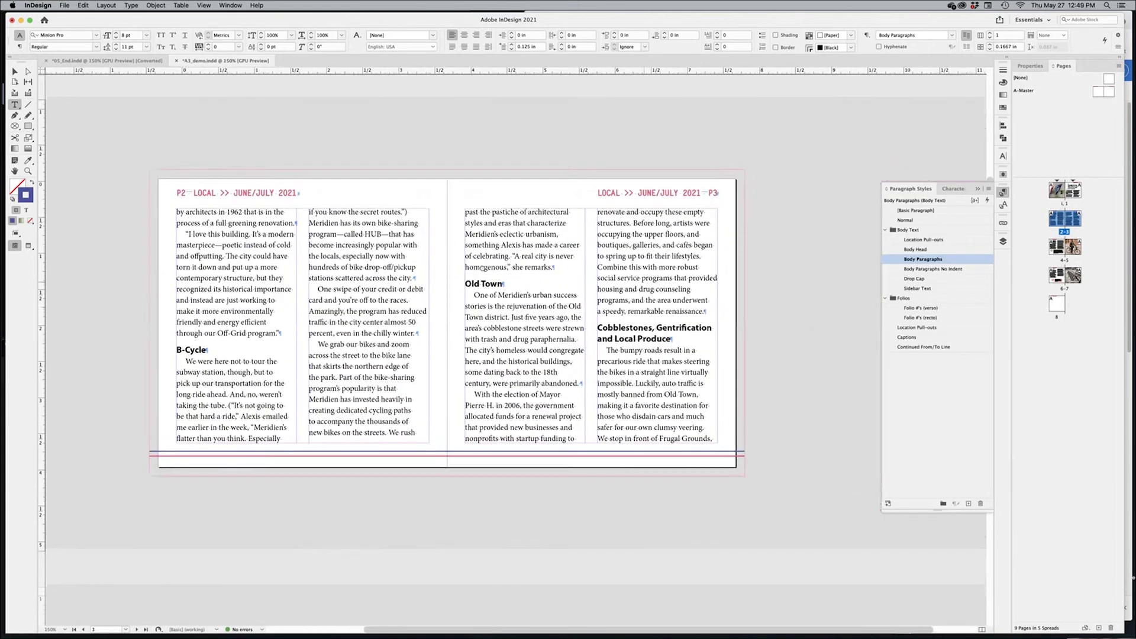
pyautogui.click(498, 278)
pyautogui.press('super+s')
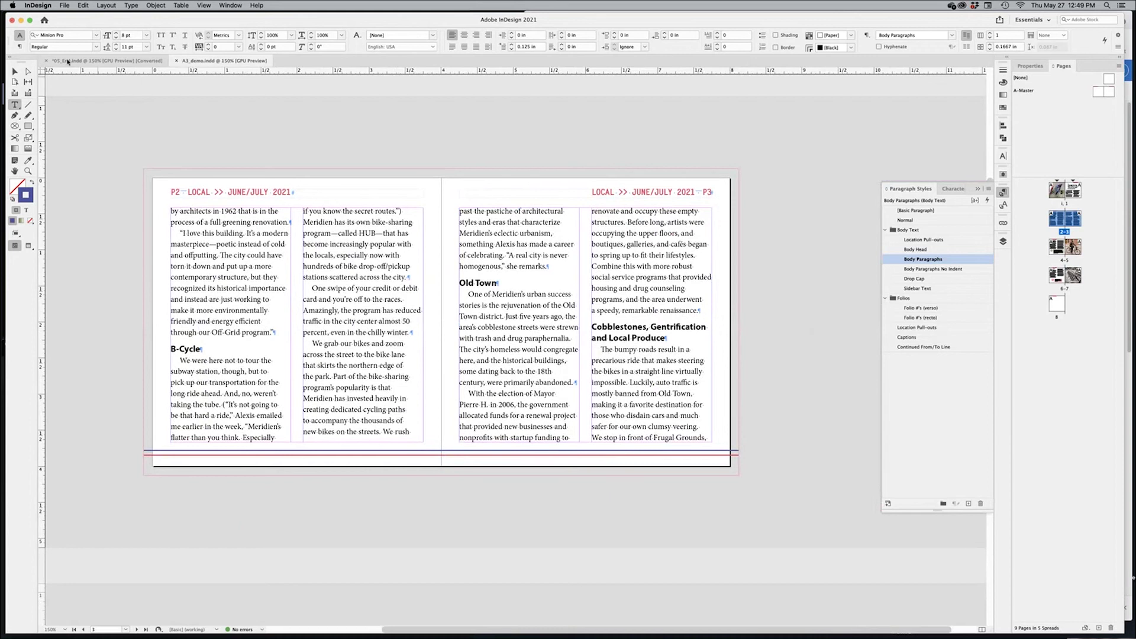
pyautogui.press('v')
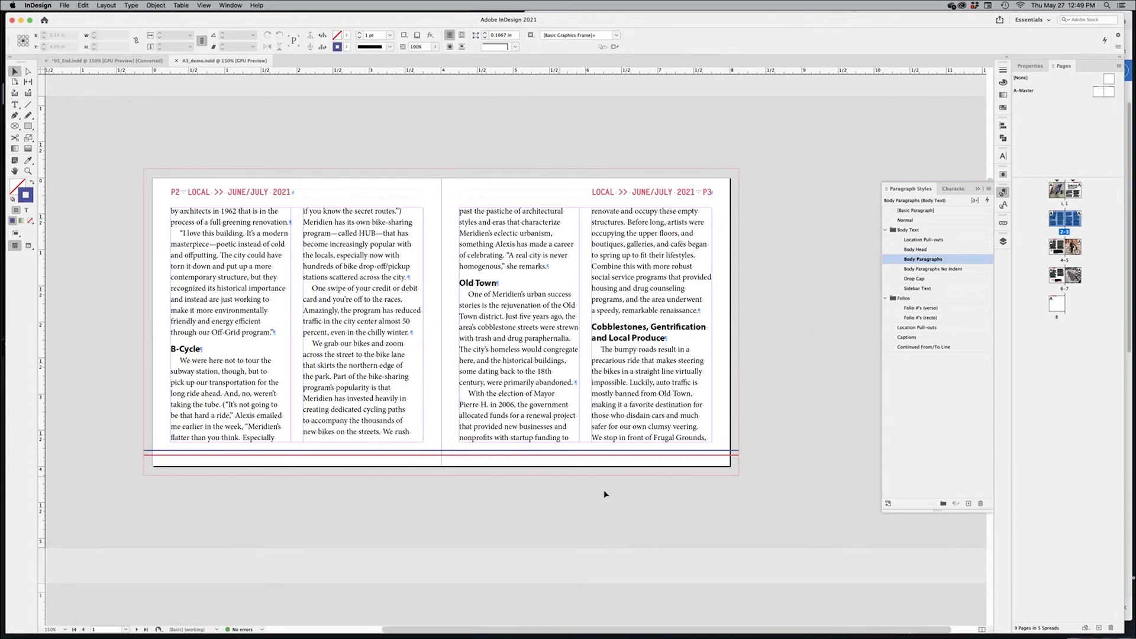
pyautogui.hscroll(-3, 580, 520)
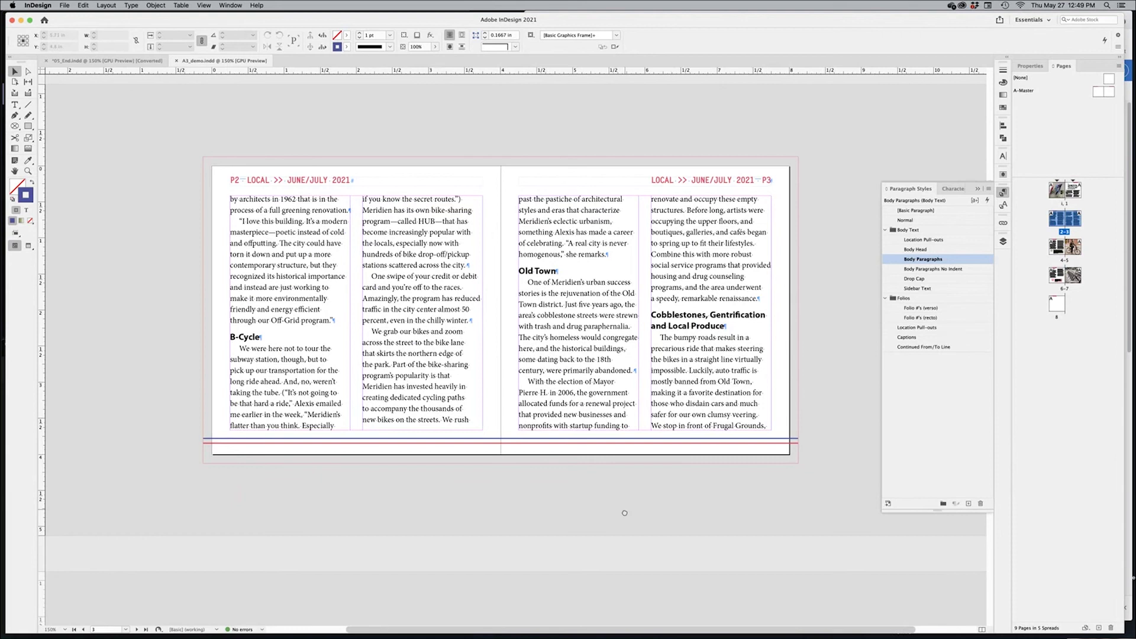
# Examine the article flow on pages 4 to 8, focusing on the paragraph ending that starts page 6
pyautogui.hotkey('shift', 'pagedown')
pyautogui.moveTo(608, 501); pyautogui.dragTo(609, 337)
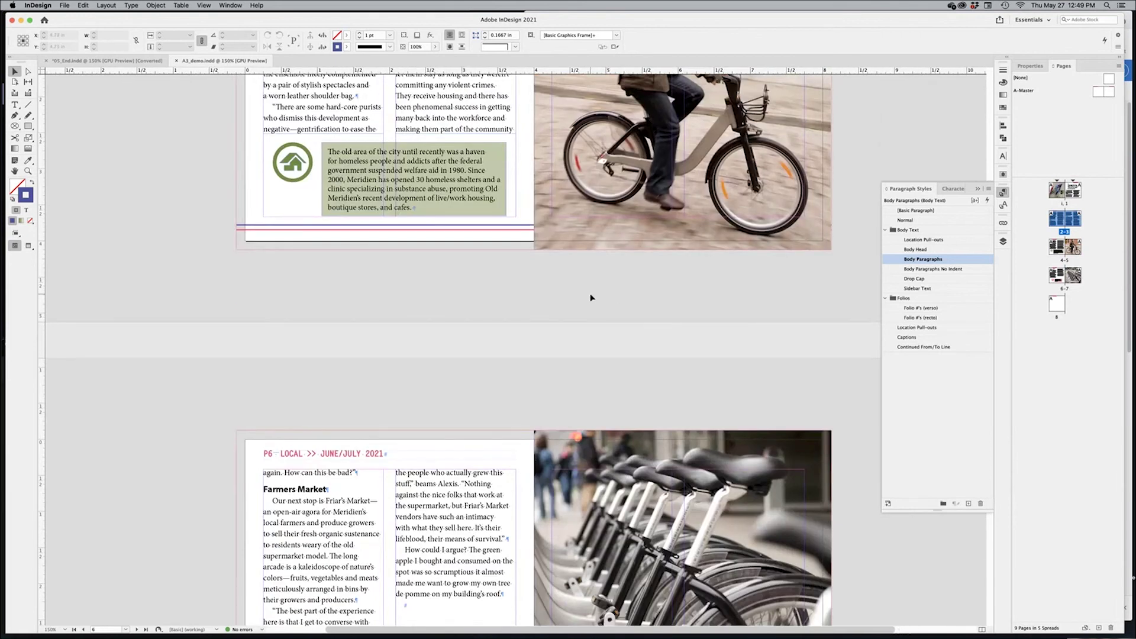
pyautogui.press('space')
pyautogui.scroll(-20, 556, 405)
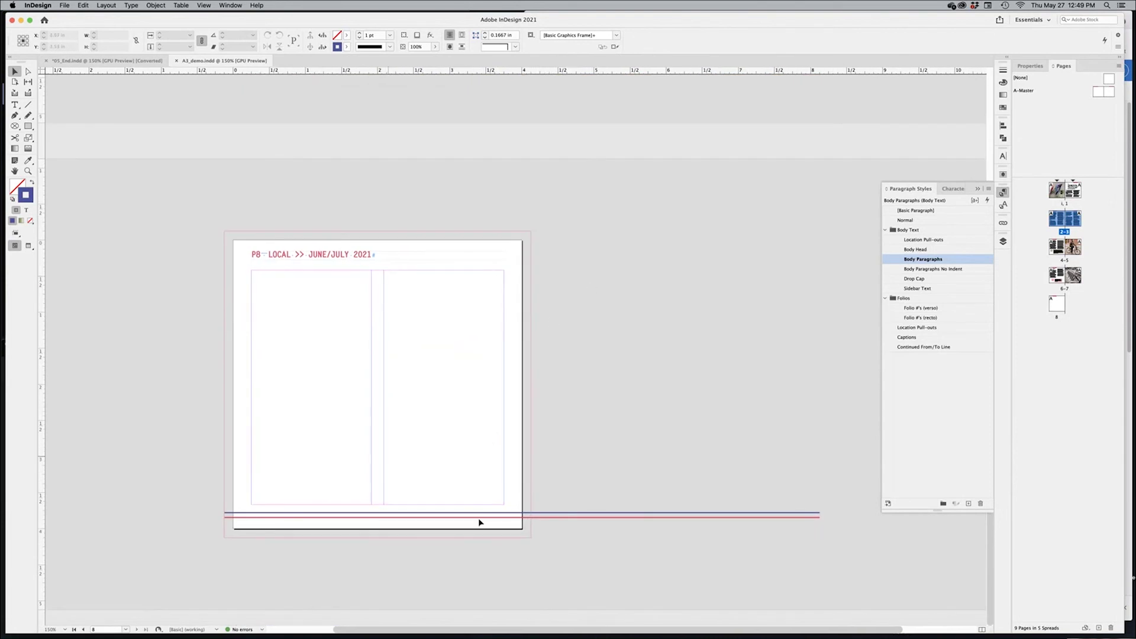
pyautogui.scroll(20, 554, 243)
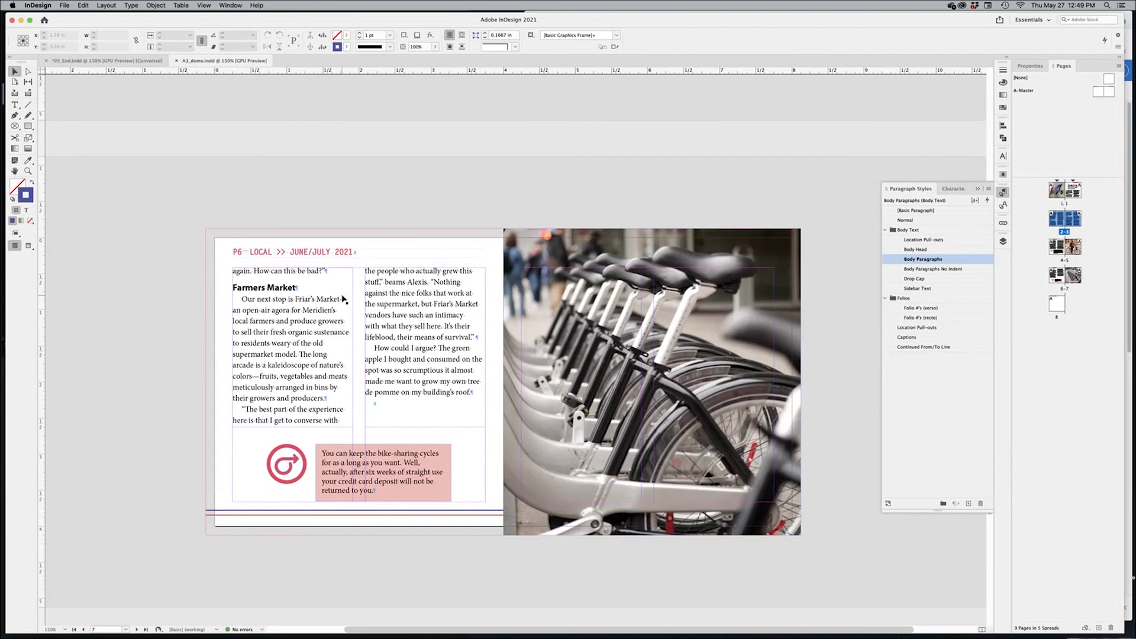
pyautogui.click(229, 251)
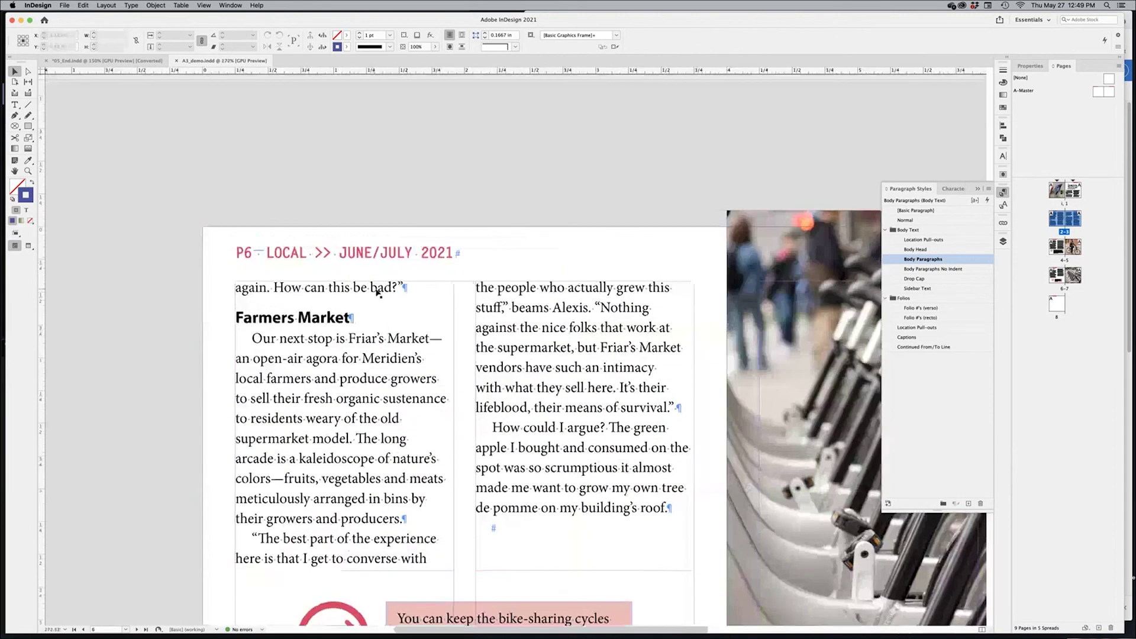
pyautogui.tripleClick(384, 287)
pyautogui.press('Escape')
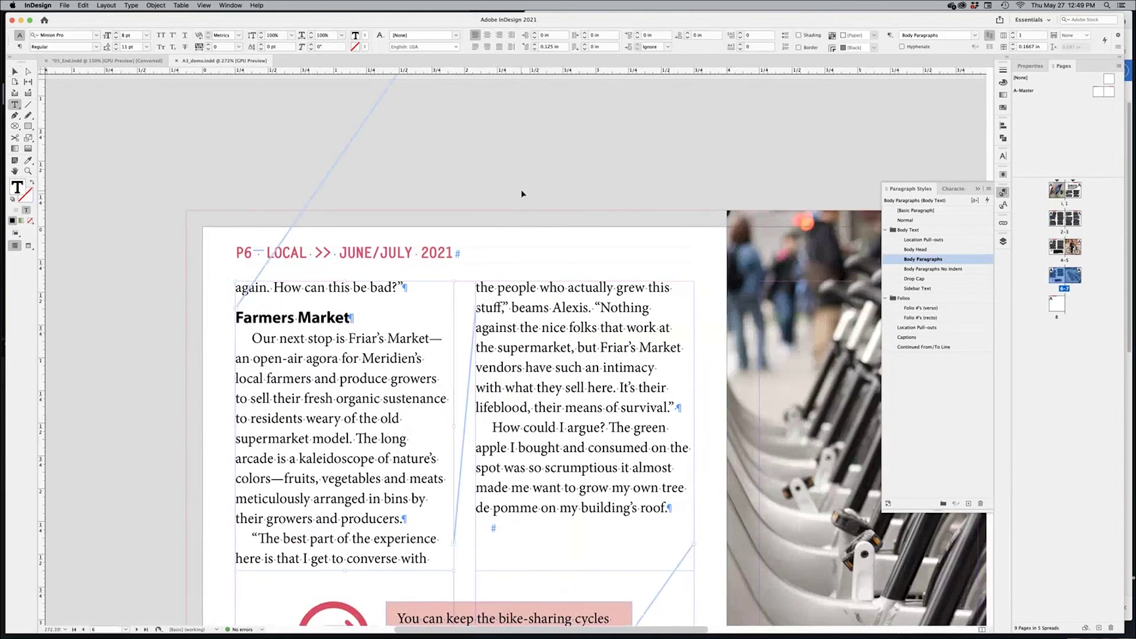
# Review the column breaks in the body text from page 6 back to the opening spread and on pages 2–3
pyautogui.scroll(5, 532, 381)
pyautogui.scroll(5, 532, 381)
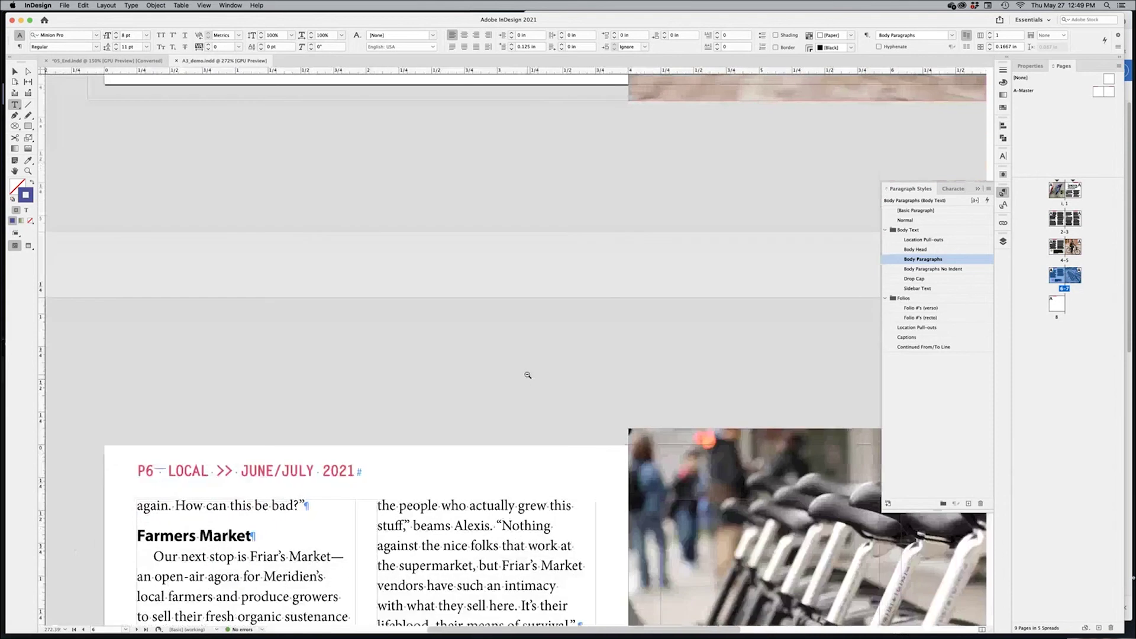
pyautogui.press('super+minus')
pyautogui.scroll(1, 517, 254)
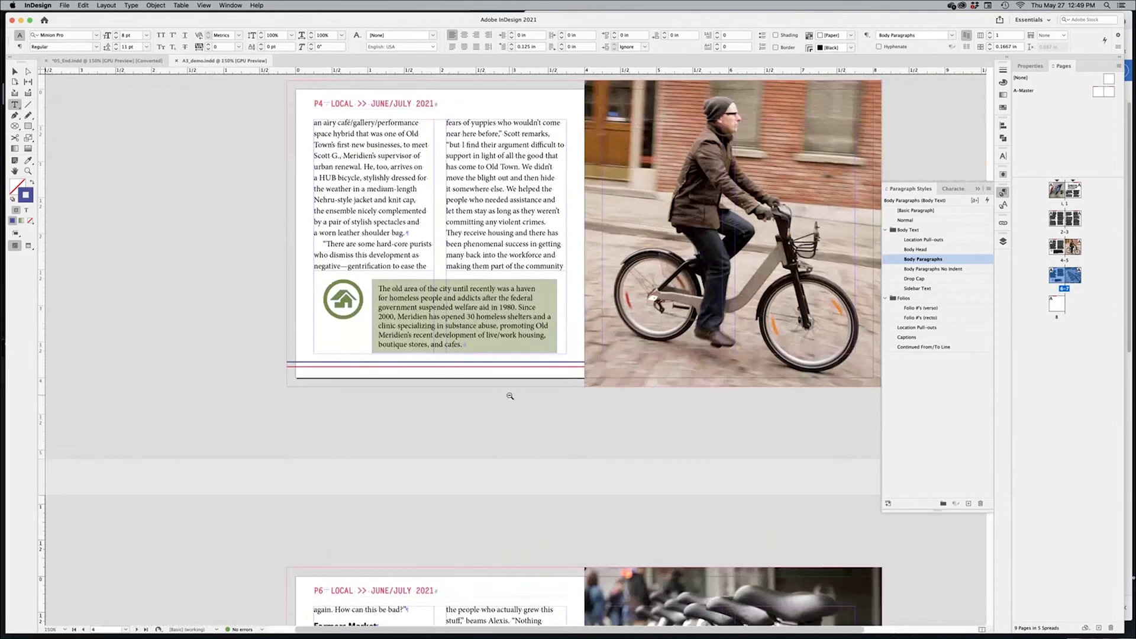
pyautogui.press('super+minus')
pyautogui.scroll(5, 521, 397)
pyautogui.scroll(10, 540, 398)
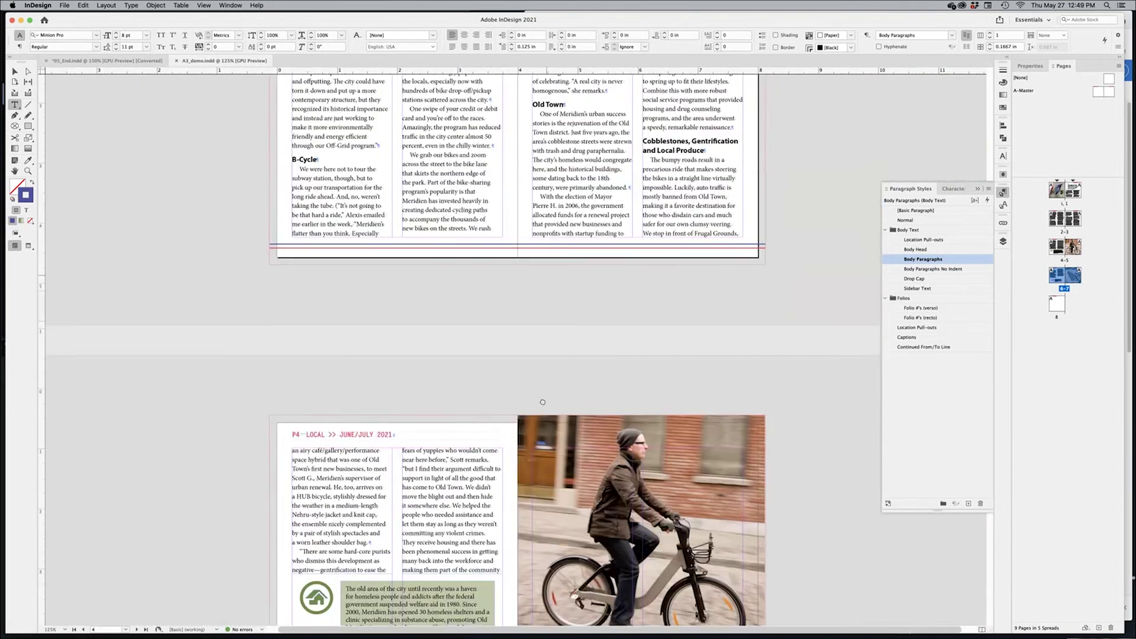
pyautogui.scroll(5, 554, 319)
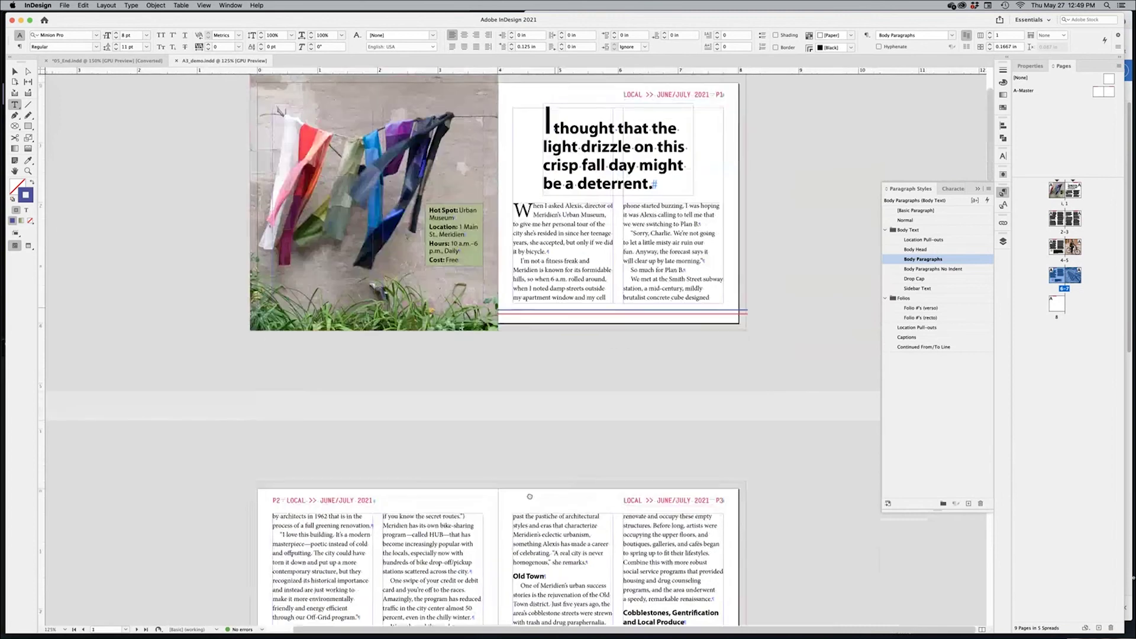
pyautogui.scroll(-7, 530, 496)
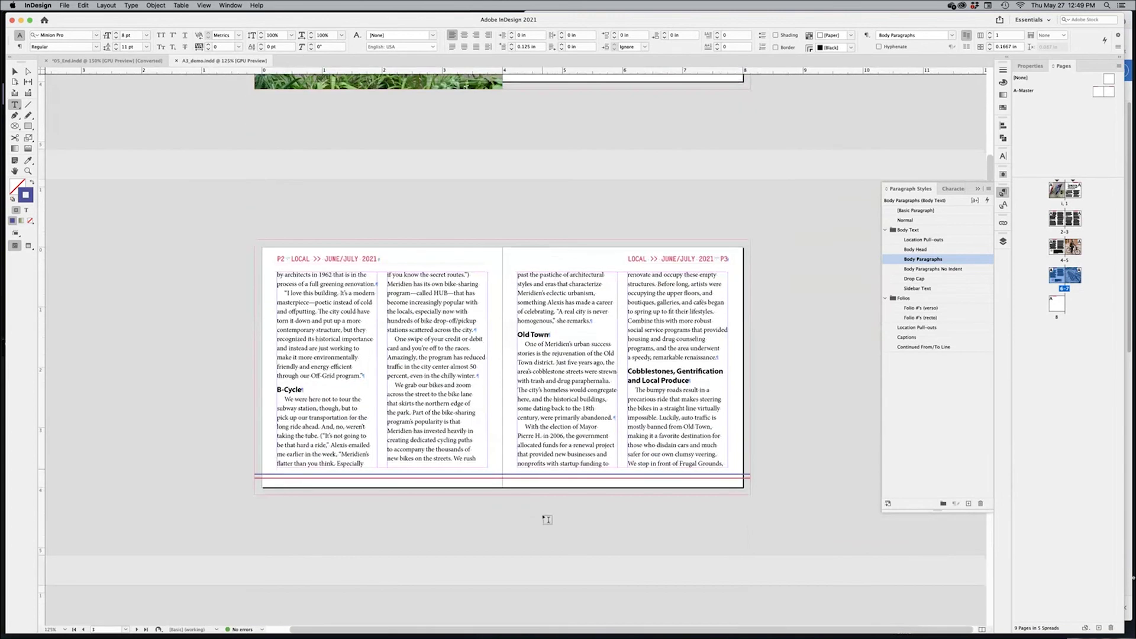
pyautogui.scroll(-3, 543, 502)
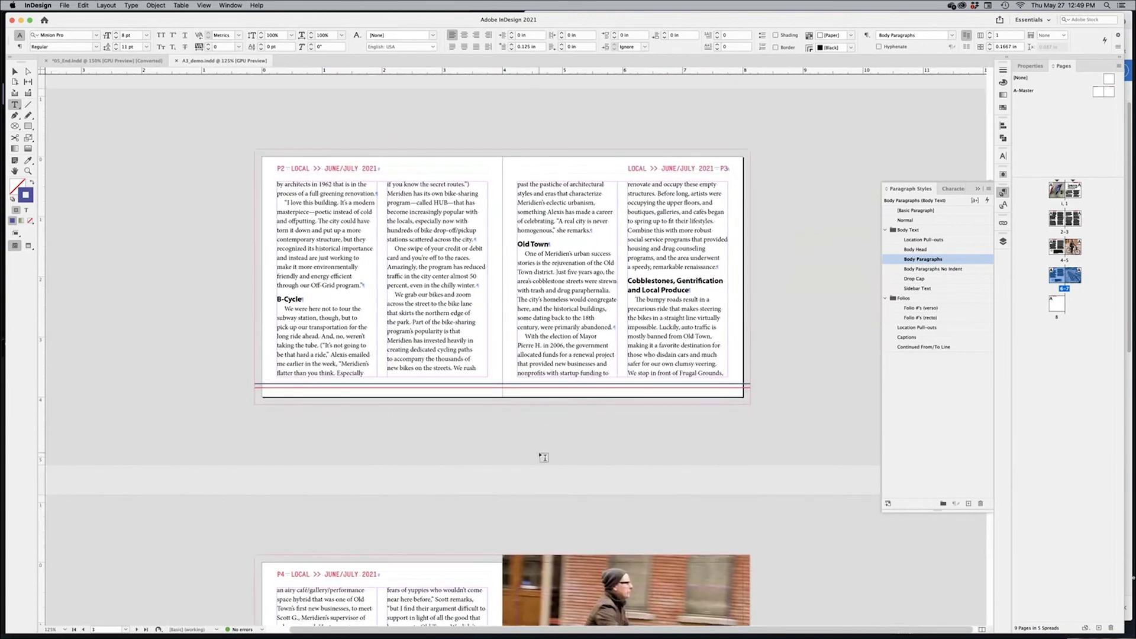
pyautogui.scroll(-1, 538, 434)
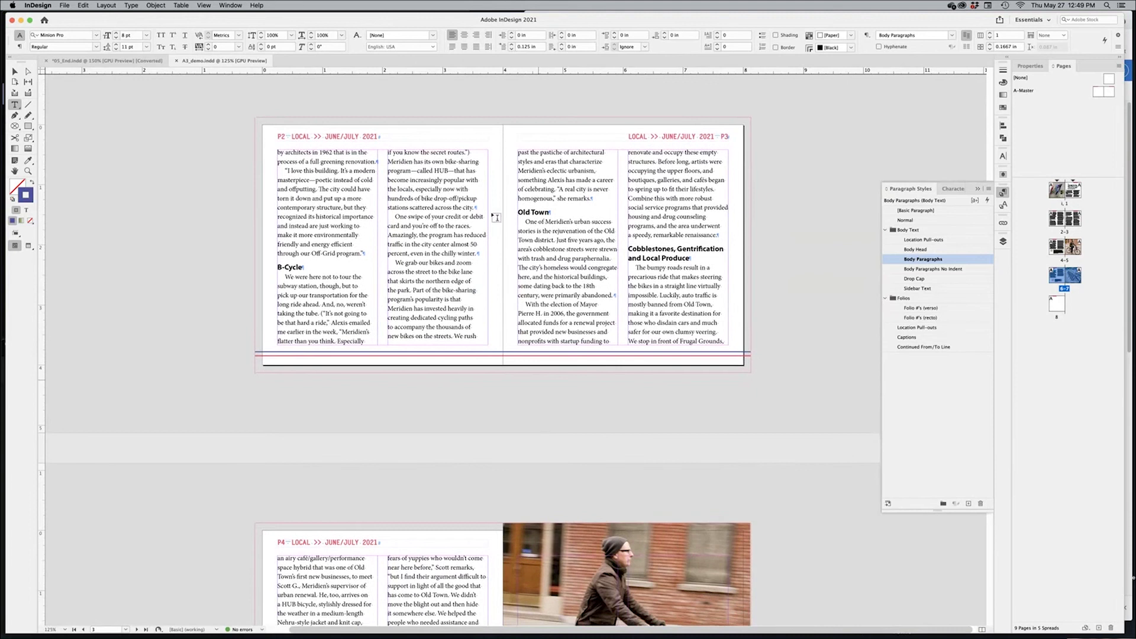
# Check the paragraph ending at the start of page 2's second column and compare the text flow on pages 4–7
pyautogui.doubleClick(457, 153)
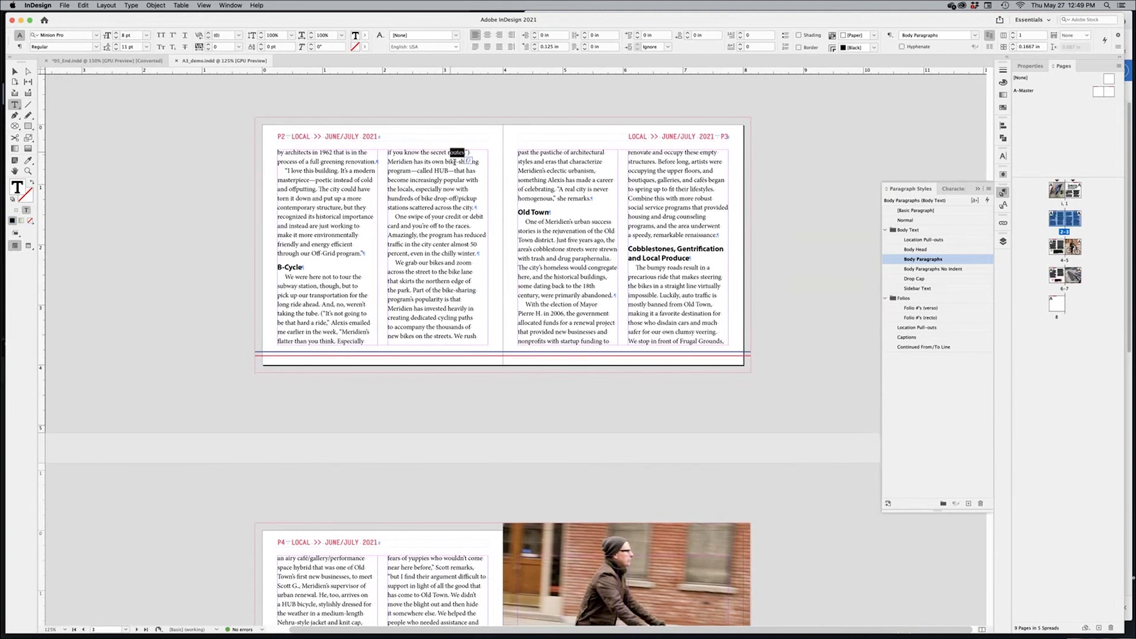
pyautogui.press('Escape')
pyautogui.click(615, 390)
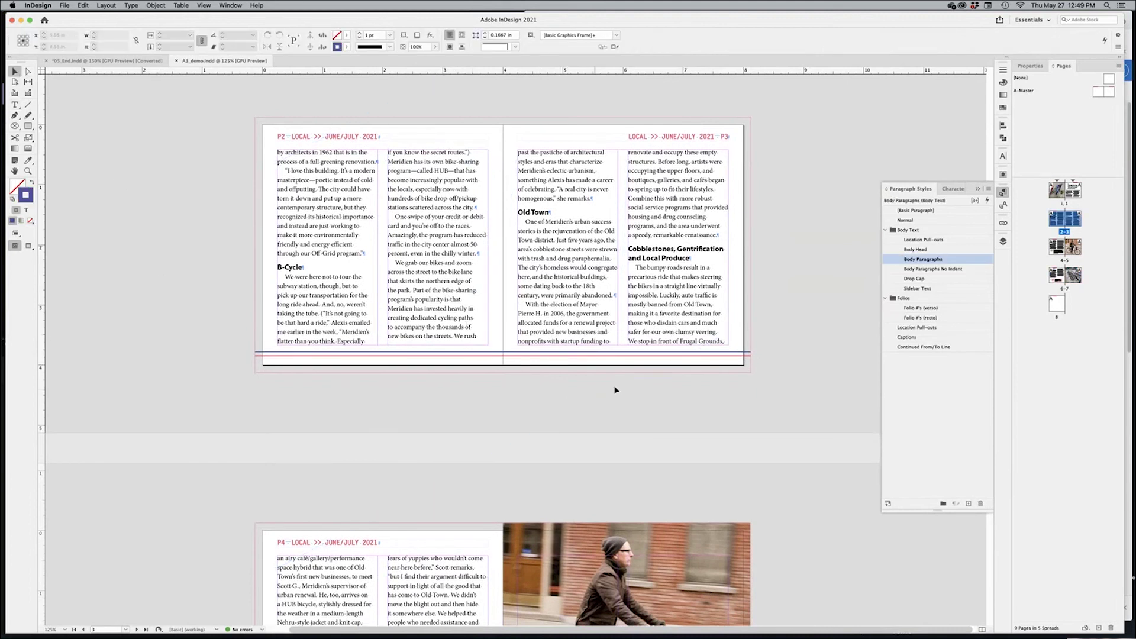
pyautogui.moveTo(648, 434); pyautogui.dragTo(642, 340)
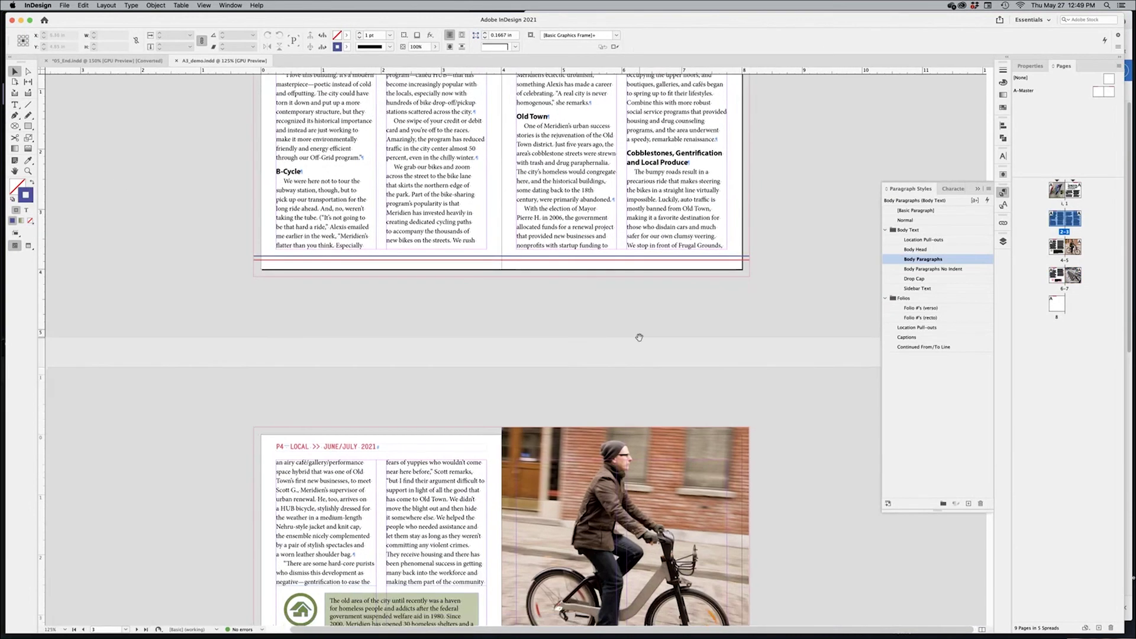
pyautogui.scroll(-10, 661, 408)
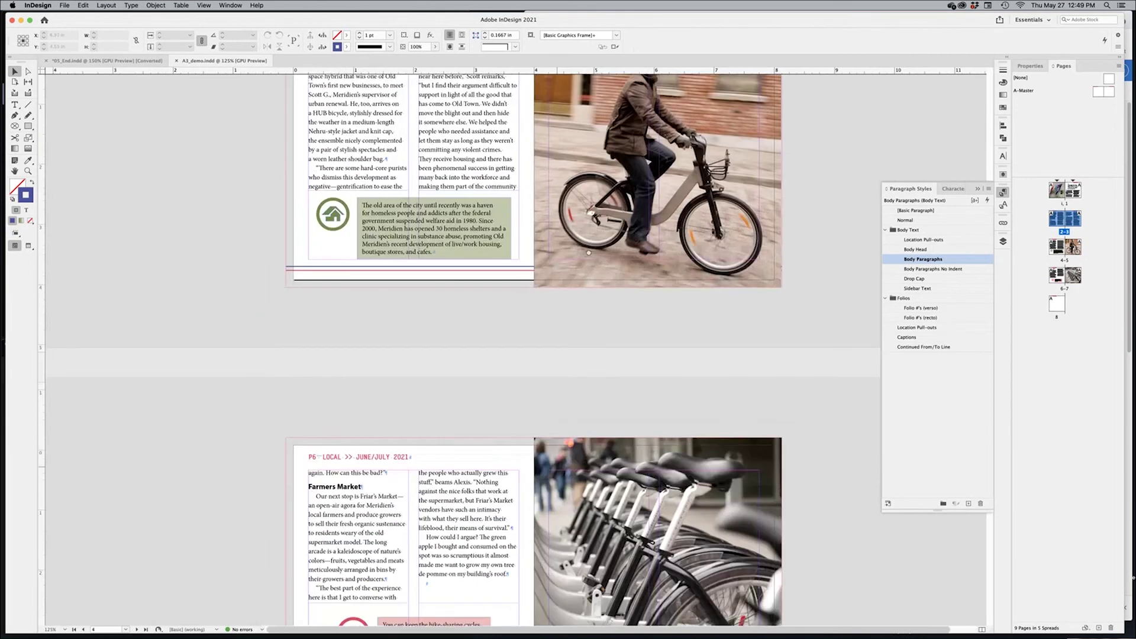
pyautogui.scroll(-3, 578, 333)
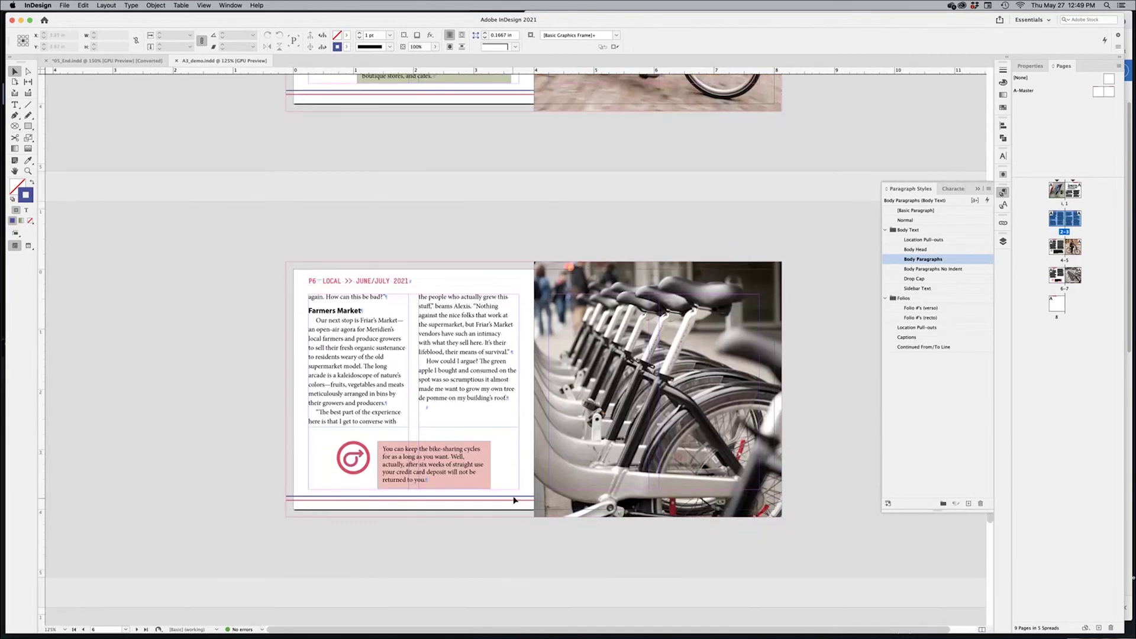
pyautogui.scroll(6, 578, 211)
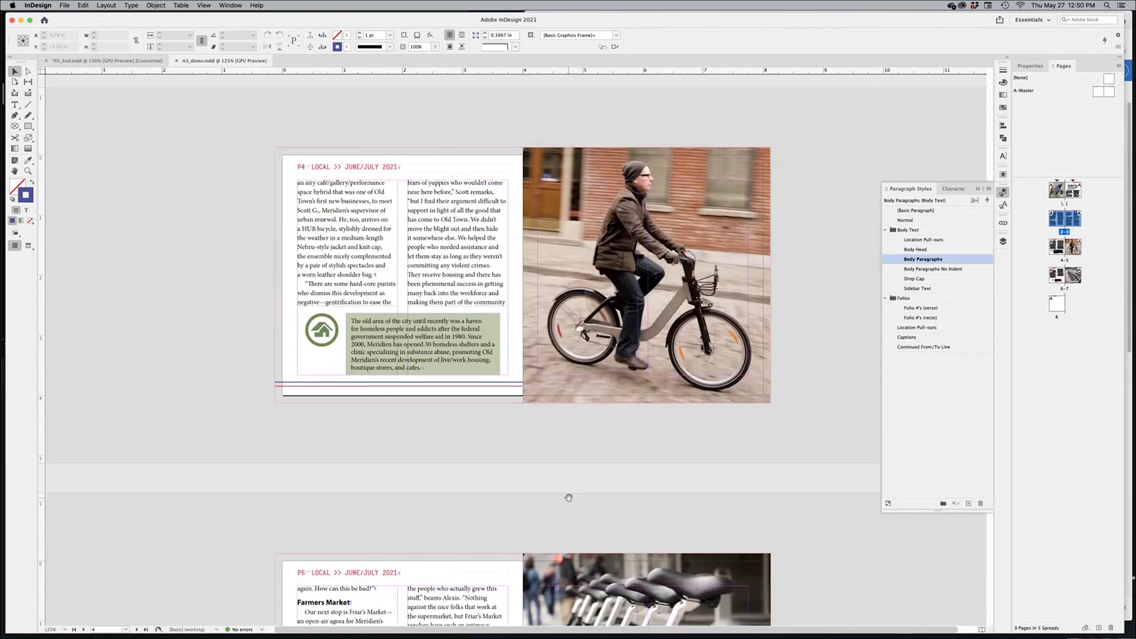
# Try to extend the two-column text frame on page 4 downward toward the green sidebar
pyautogui.moveTo(251, 261); pyautogui.dragTo(469, 297)
pyautogui.scroll(4, 469, 297)
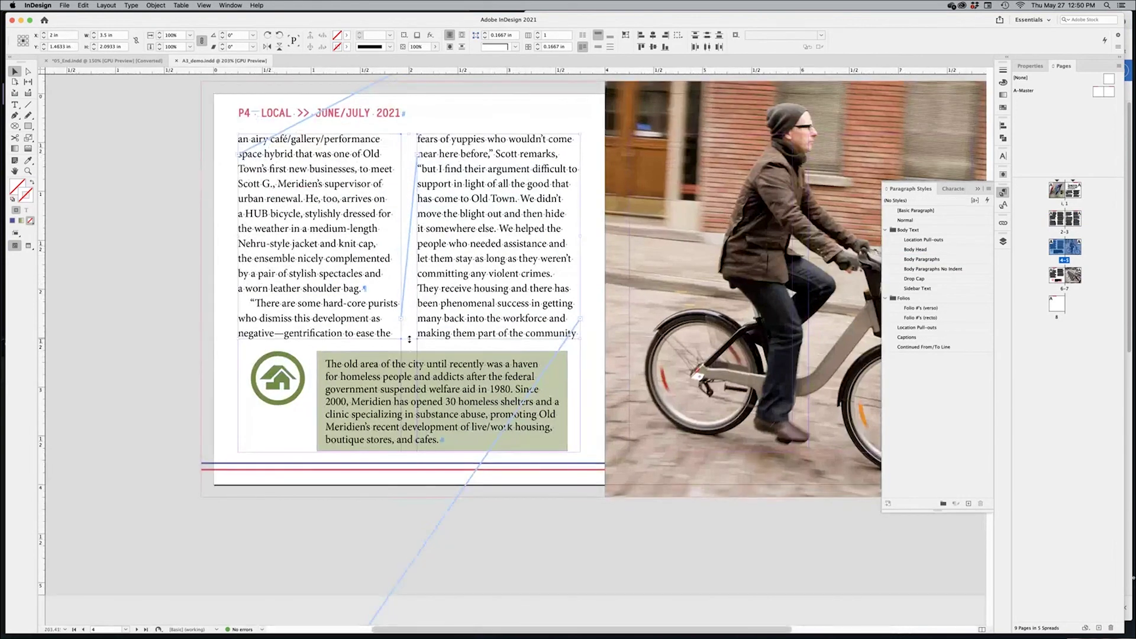
pyautogui.moveTo(409, 339); pyautogui.dragTo(411, 355)
pyautogui.click(509, 531)
pyautogui.press('super+2')
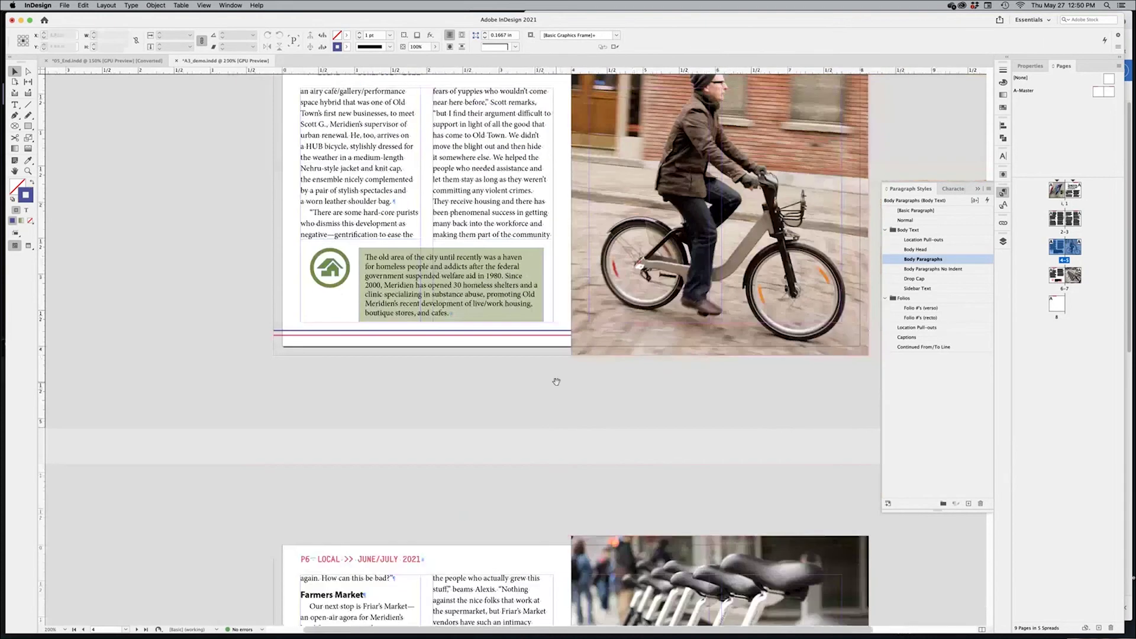
# Inspect the font size and leading of a body text passage in page 2's second column, leaving nothing selected
pyautogui.keyDown('alt'); pyautogui.click(556, 382); pyautogui.keyUp('alt')
pyautogui.scroll(10, 520, 295)
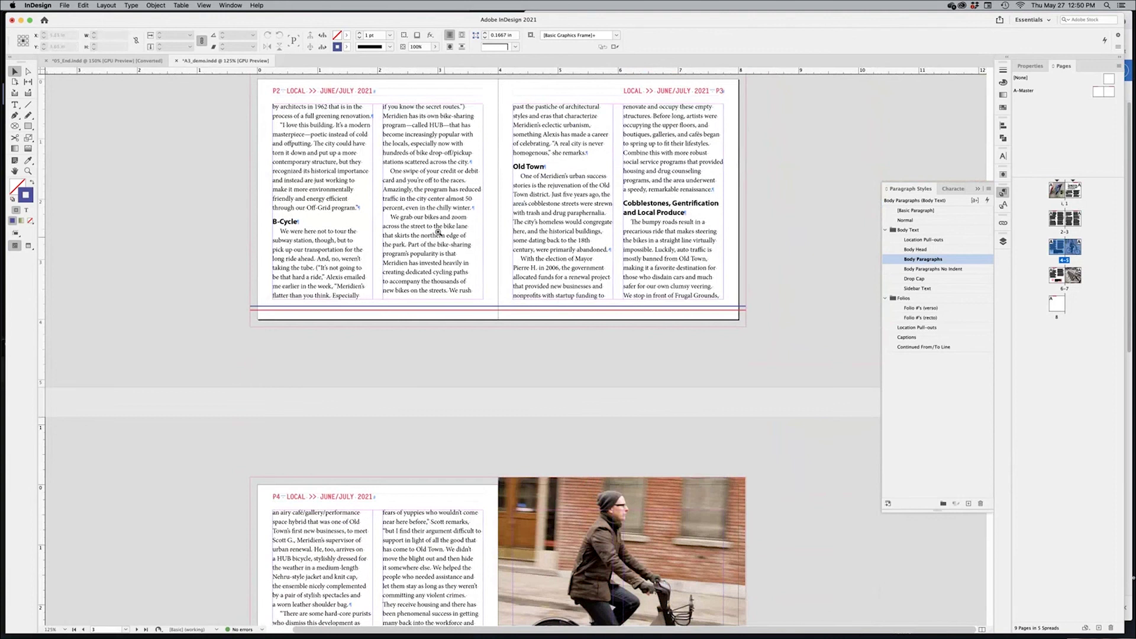
pyautogui.scroll(5, 469, 281)
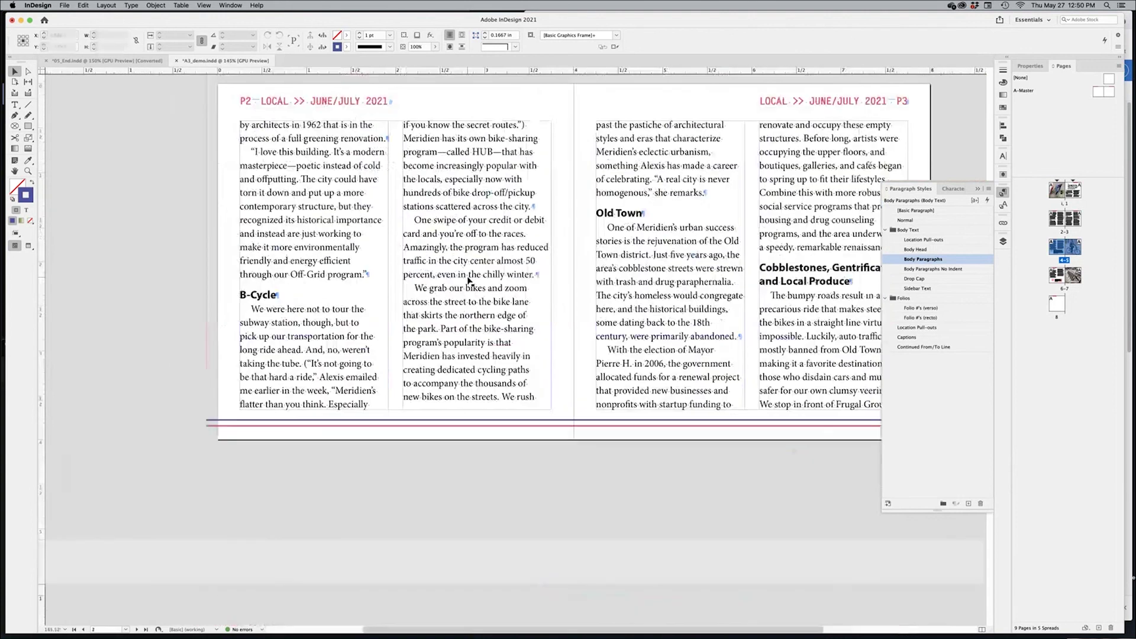
pyautogui.doubleClick(469, 281)
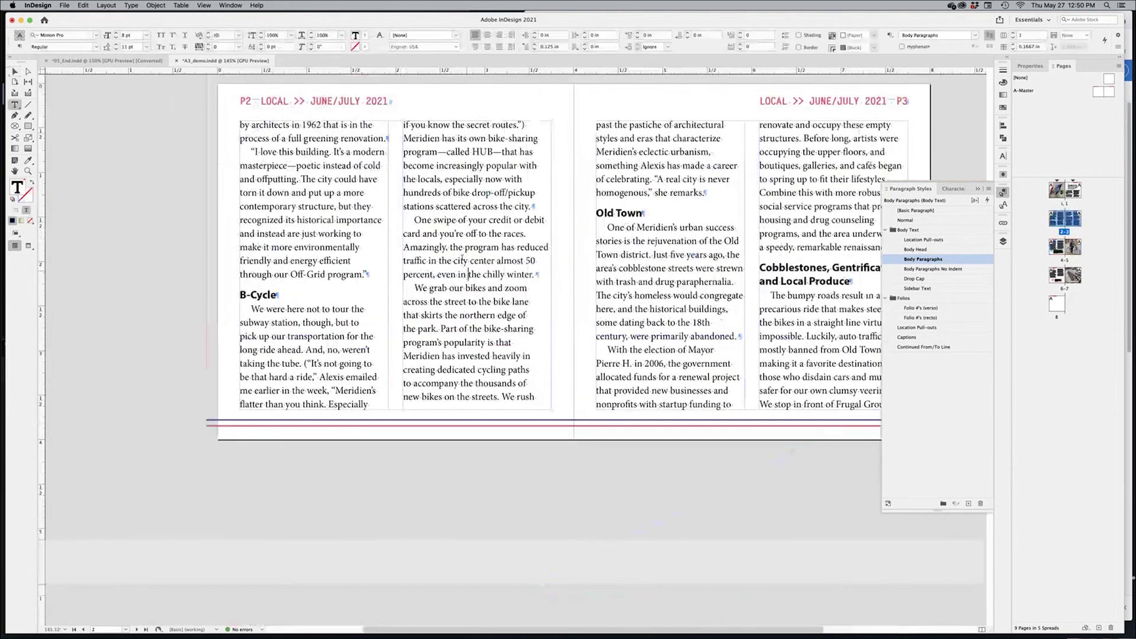
pyautogui.moveTo(461, 233); pyautogui.dragTo(480, 350)
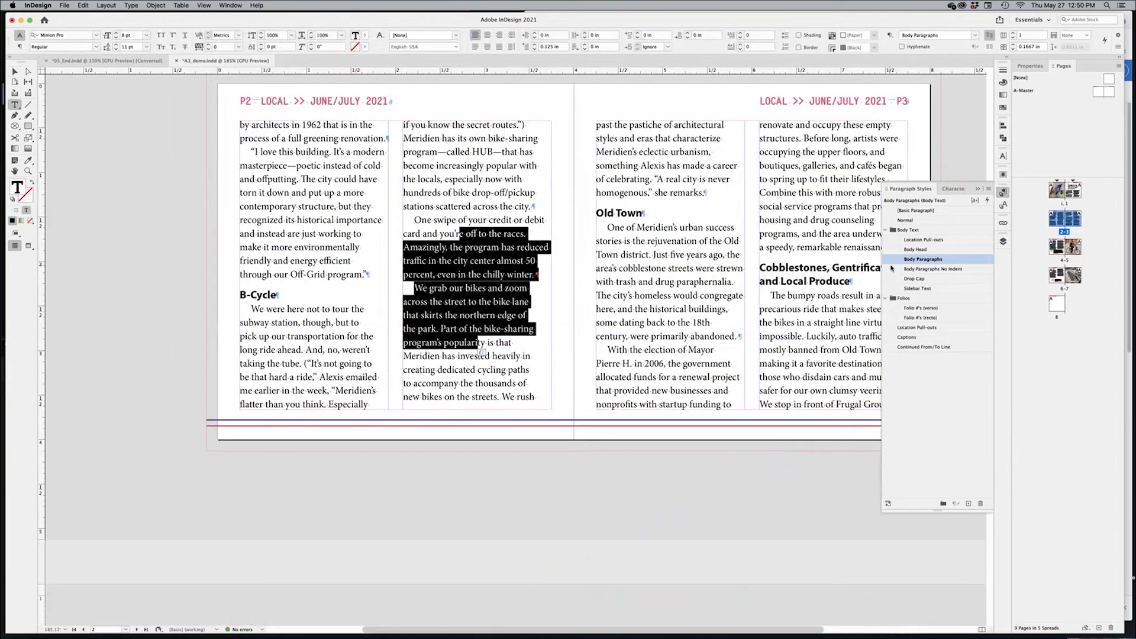
pyautogui.click(123, 35)
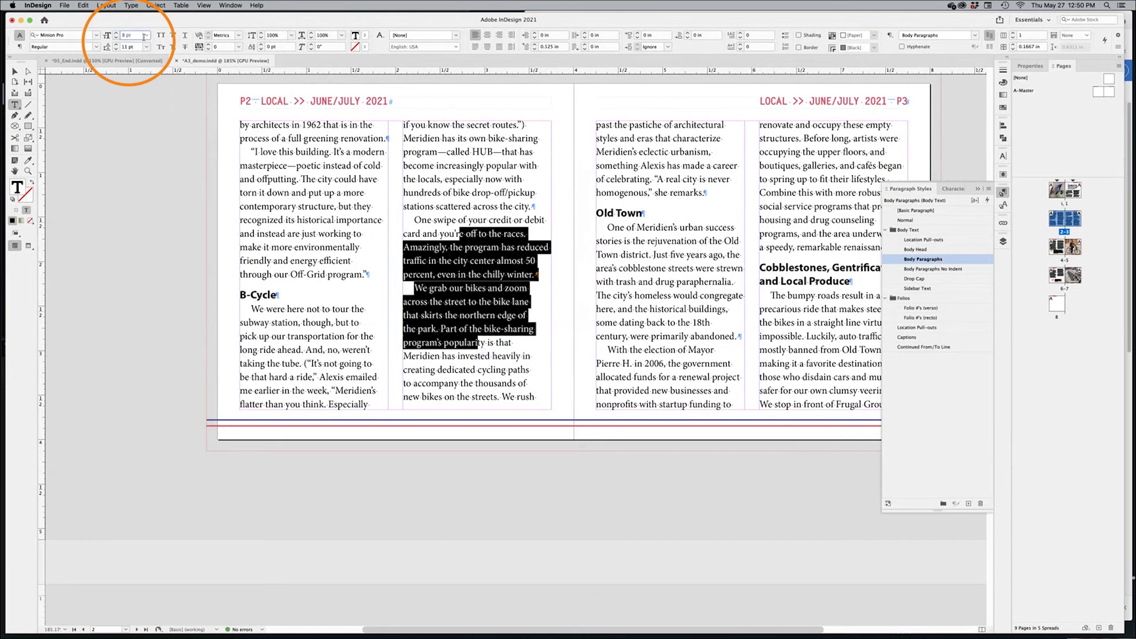
pyautogui.click(130, 46)
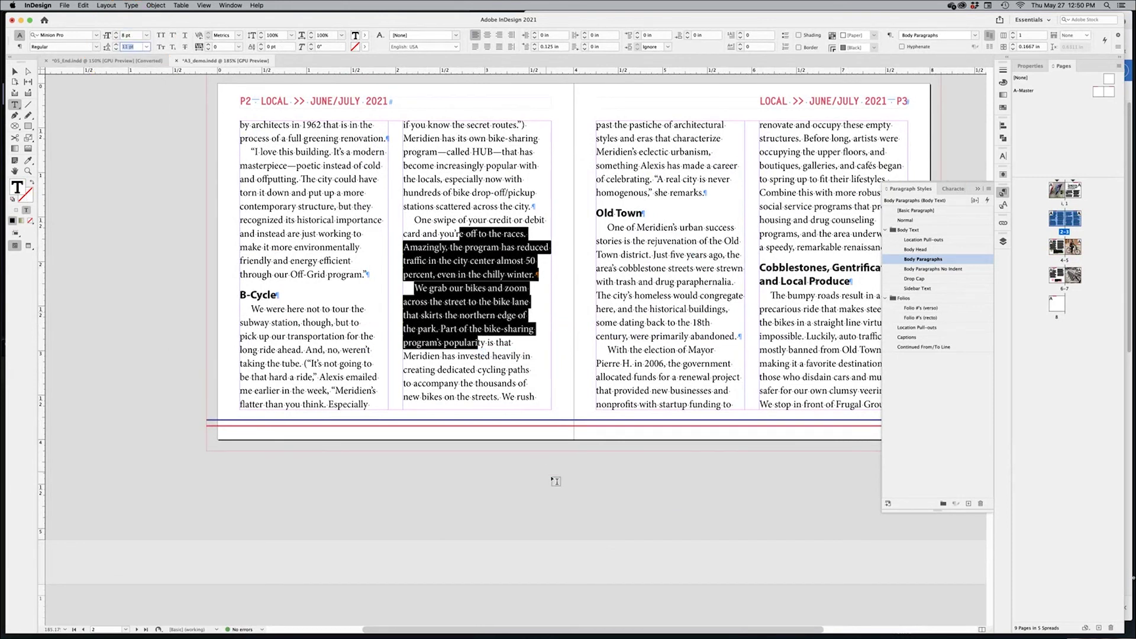
pyautogui.click(856, 336)
pyautogui.press('super+shift+a')
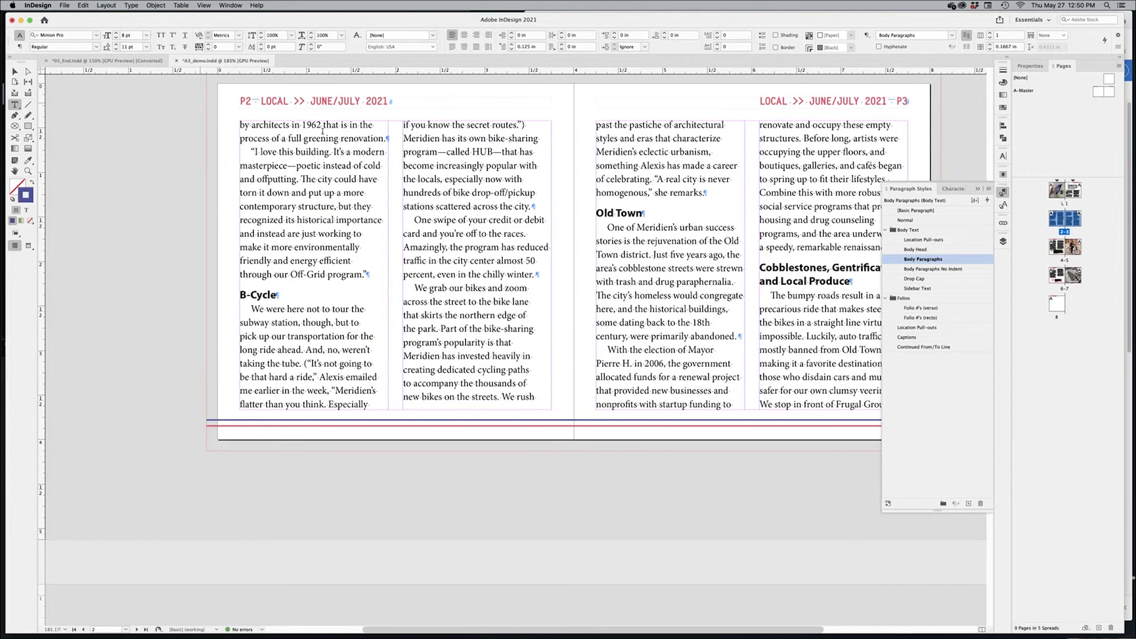
# Edit the Body Paragraphs style and set its leading to 10.5 pt, keeping the page text visible beside its options
pyautogui.doubleClick(949, 262)
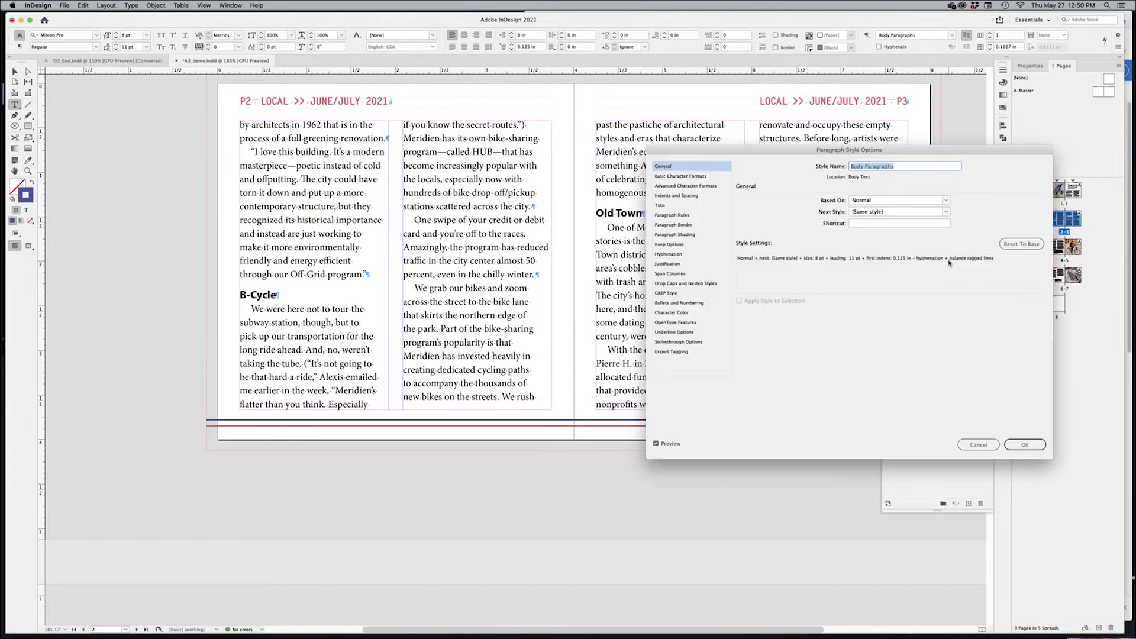
pyautogui.click(665, 176)
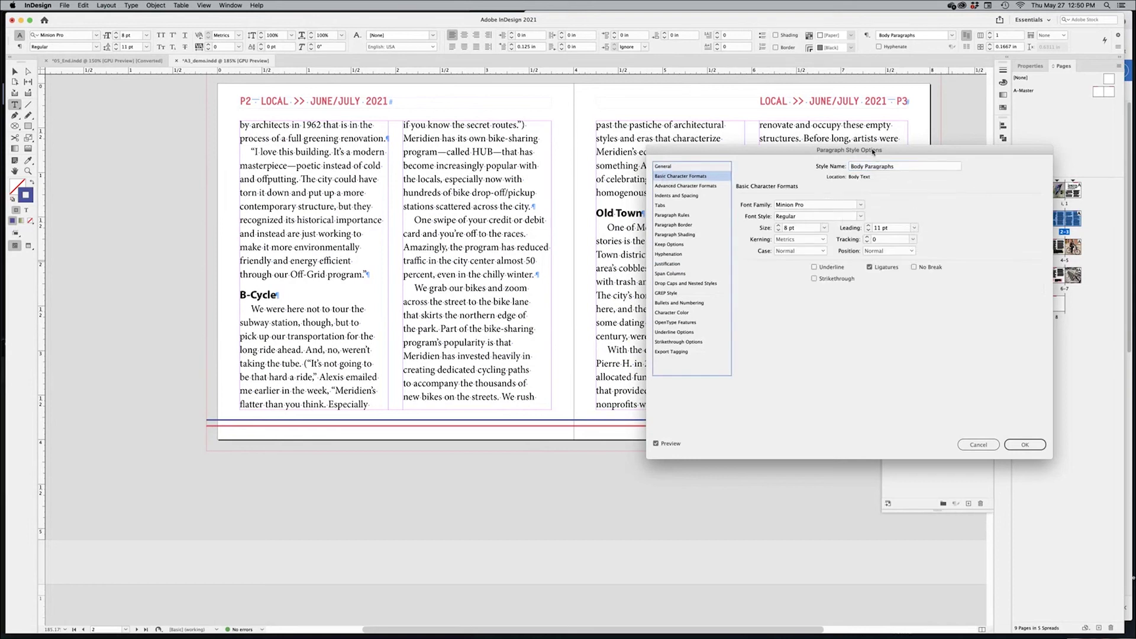
pyautogui.moveTo(873, 152); pyautogui.dragTo(900, 204)
pyautogui.moveTo(921, 283); pyautogui.dragTo(898, 283)
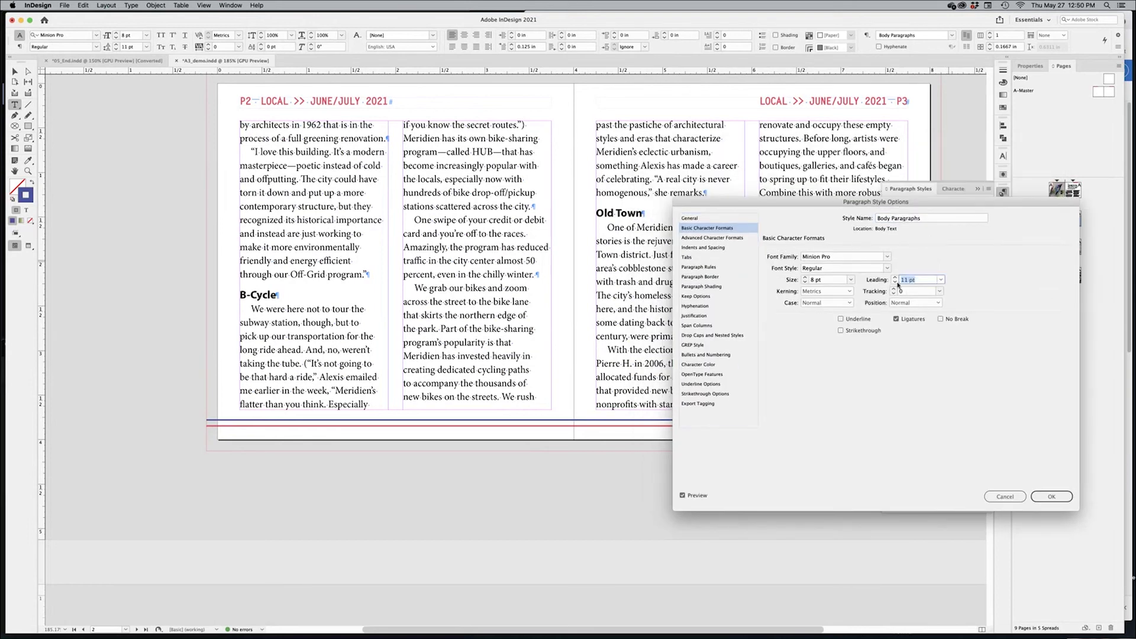
pyautogui.write('10.5')
pyautogui.press('Tab')
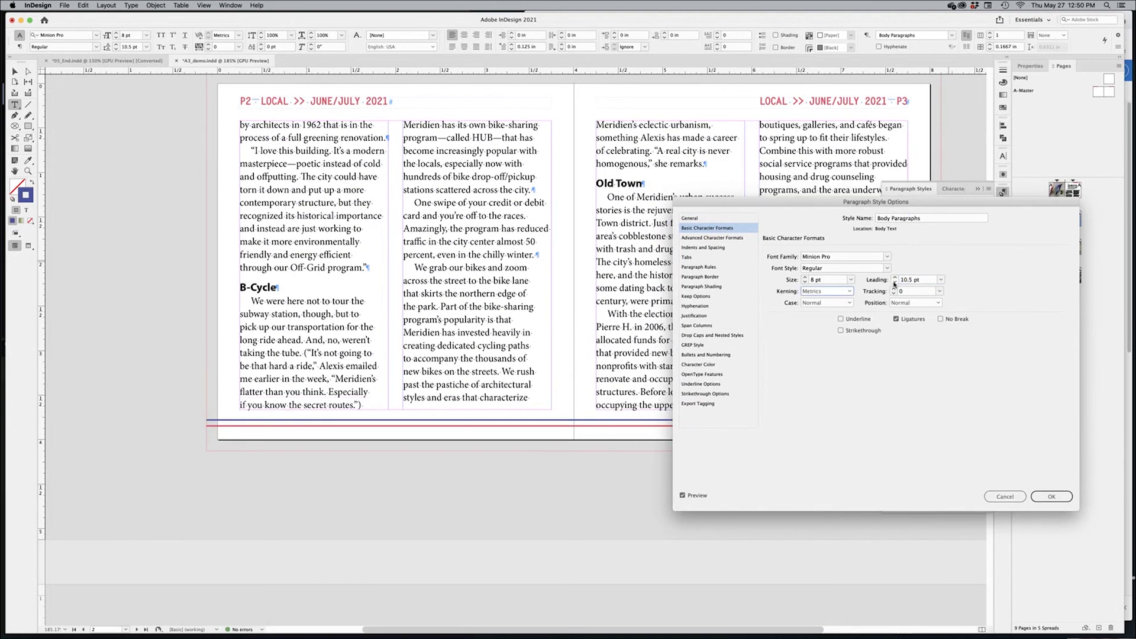
# Compare the layout with the style preview off and on, and apply the Body Paragraphs leading change
pyautogui.click(682, 495)
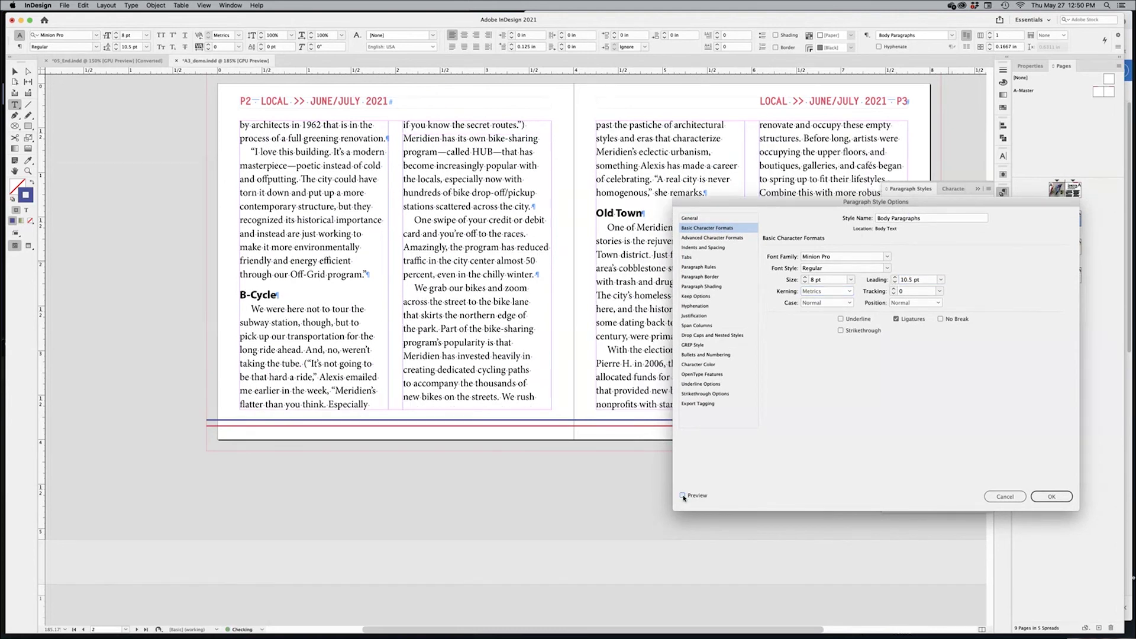
pyautogui.click(683, 495)
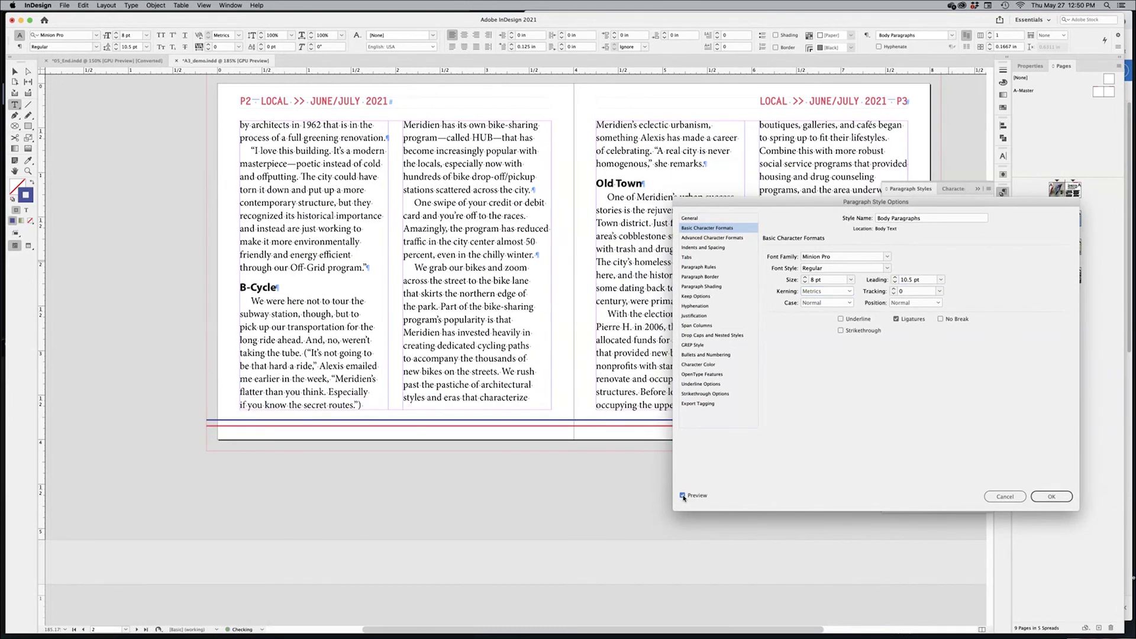
pyautogui.click(1041, 499)
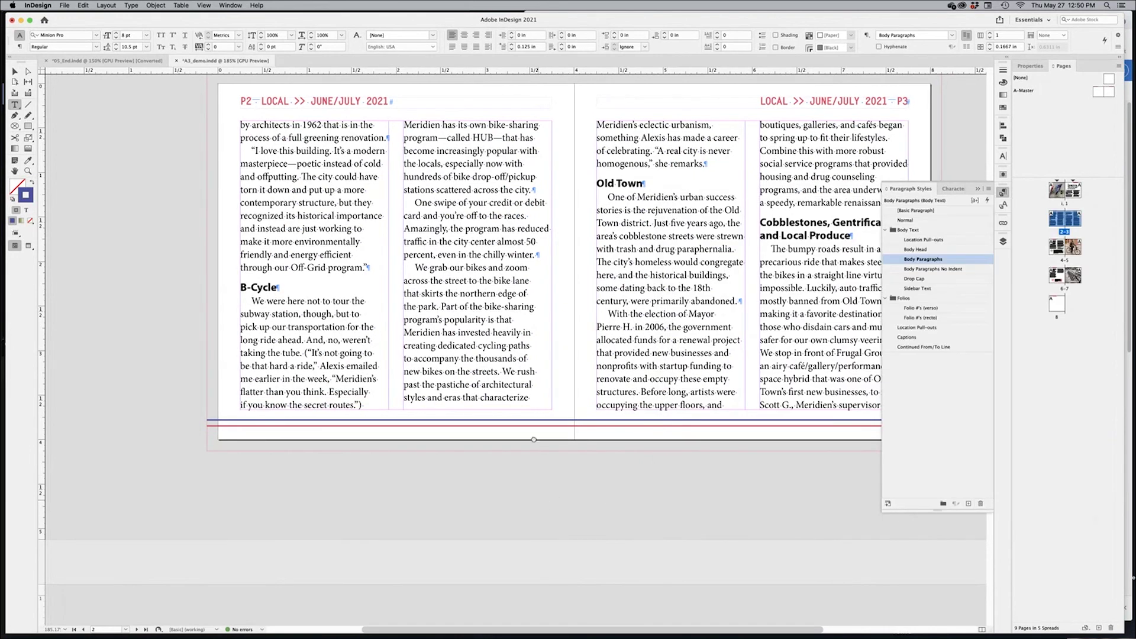
pyautogui.scroll(-10, 552, 491)
pyautogui.scroll(-2, 519, 414)
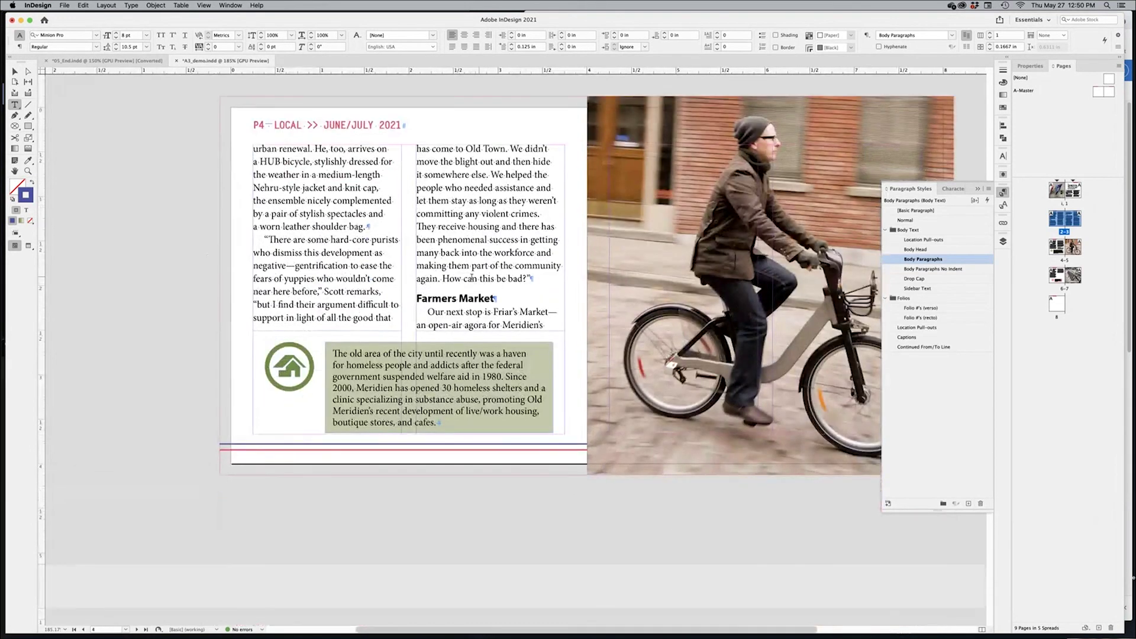
# Examine where the Farmers Market heading falls at the end of page 4's second column, compared with neighbouring spreads
pyautogui.moveTo(471, 278); pyautogui.dragTo(484, 314)
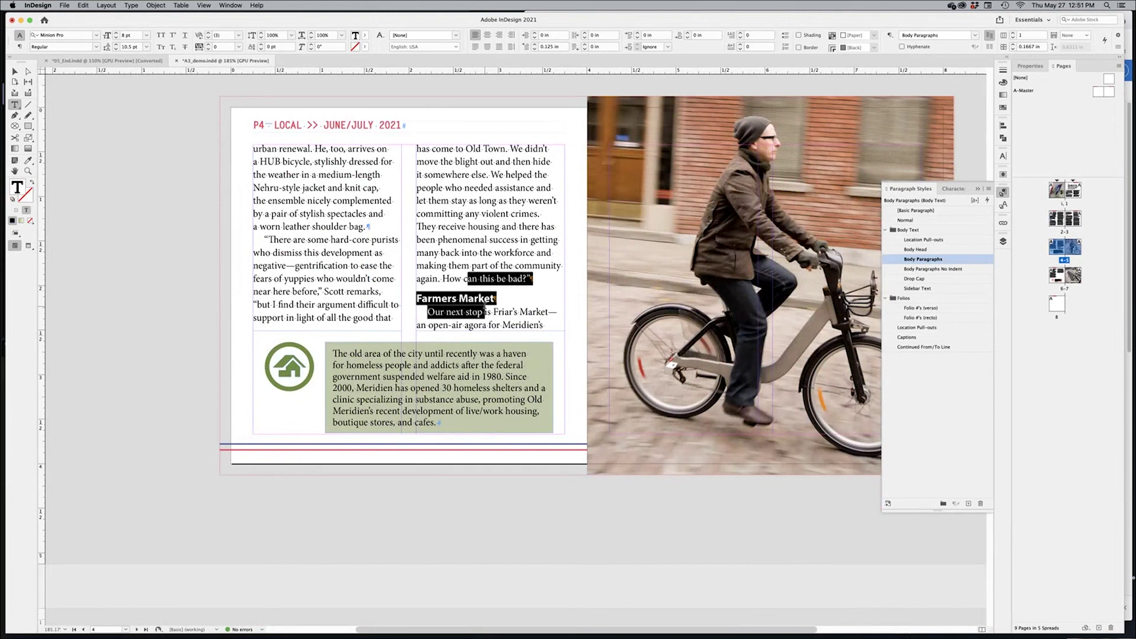
pyautogui.click(485, 510)
pyautogui.scroll(-10, 531, 371)
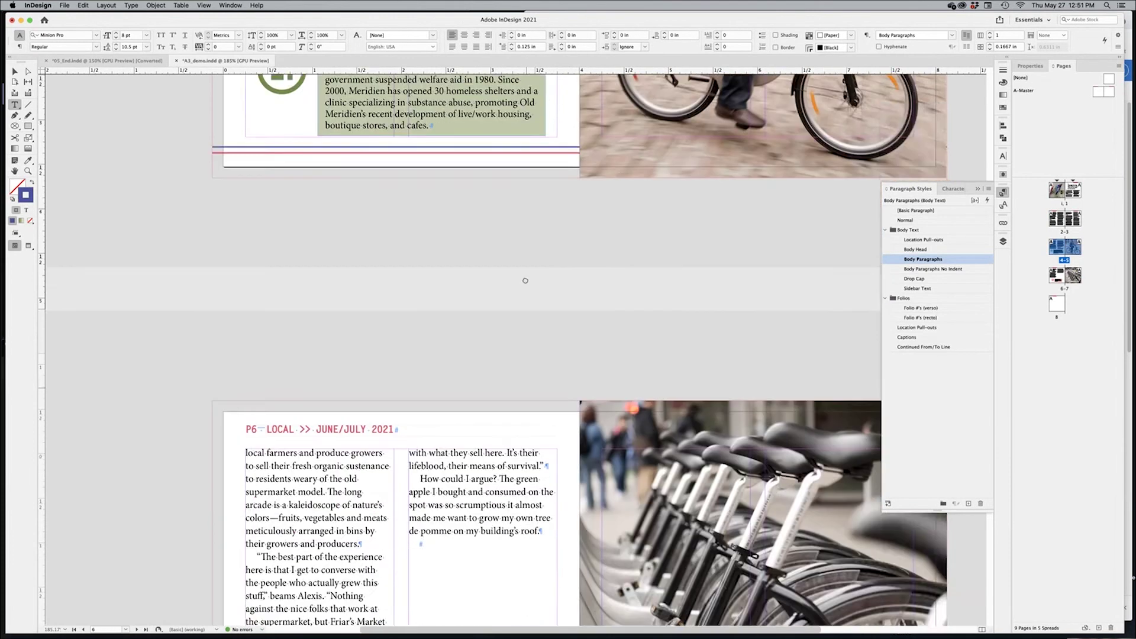
pyautogui.scroll(10, 523, 530)
pyautogui.scroll(20, 523, 529)
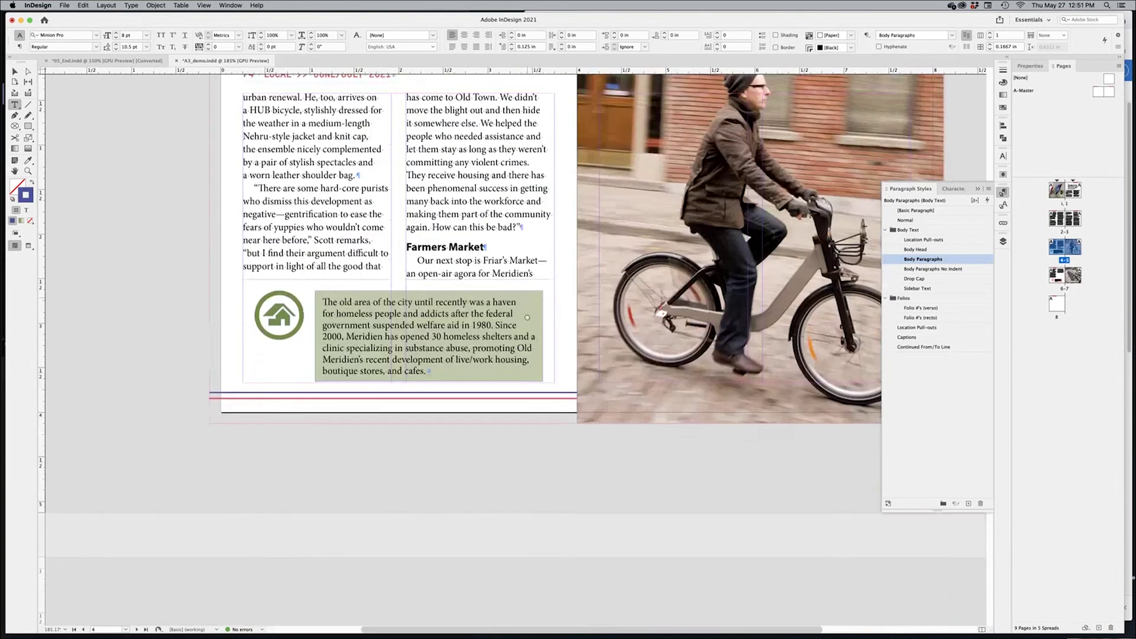
pyautogui.scroll(-10, 579, 369)
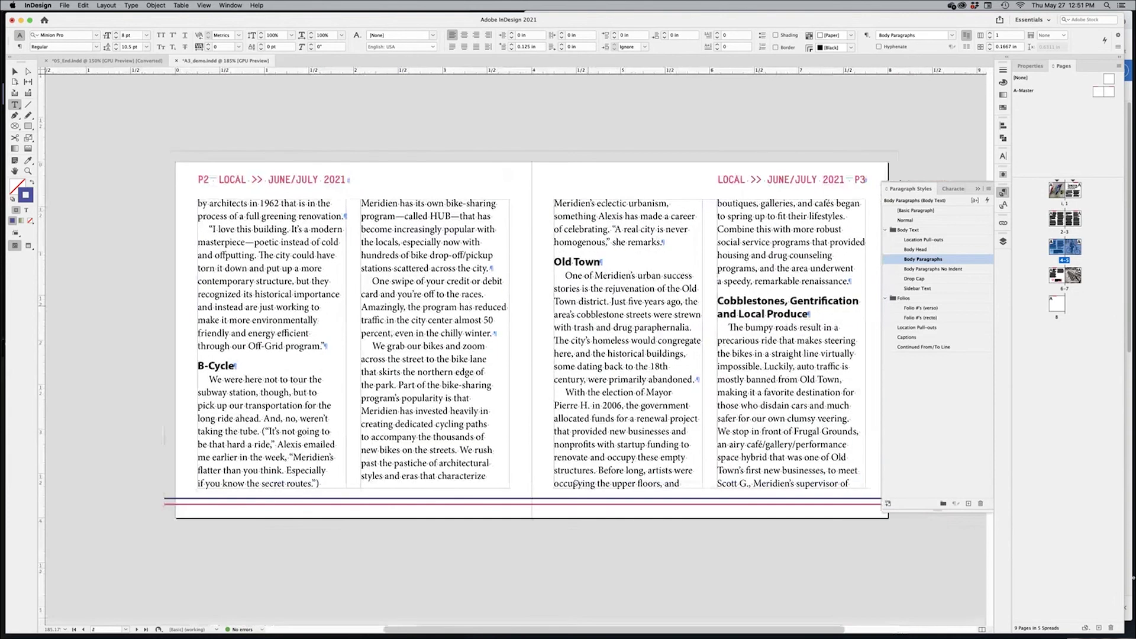
pyautogui.scroll(8, 574, 205)
pyautogui.scroll(-10, 575, 205)
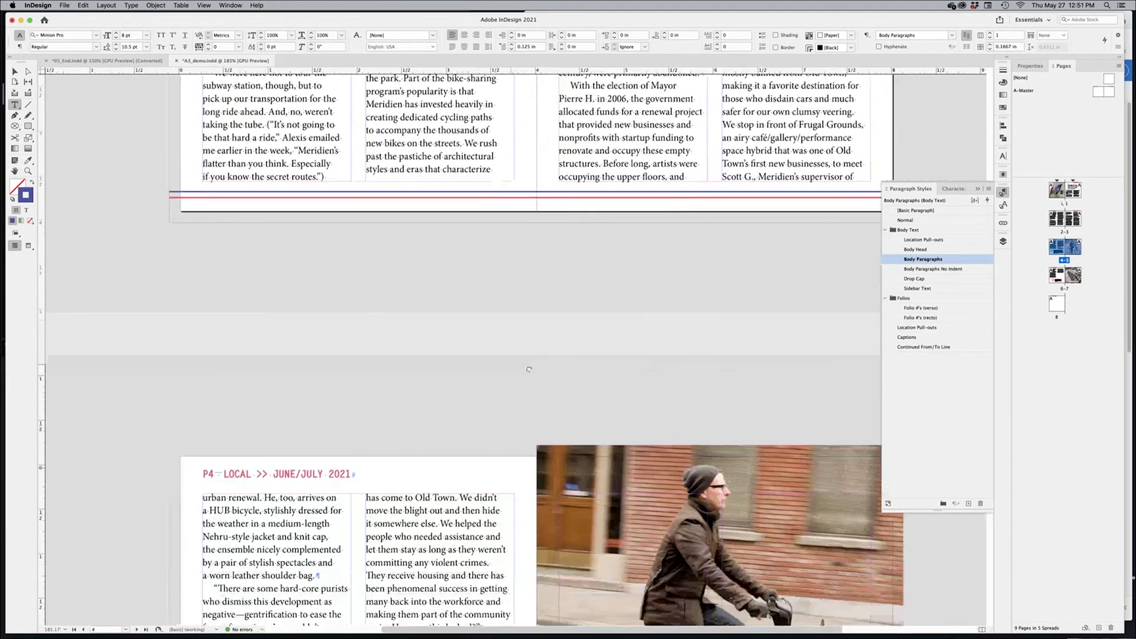
pyautogui.moveTo(445, 405); pyautogui.dragTo(464, 418)
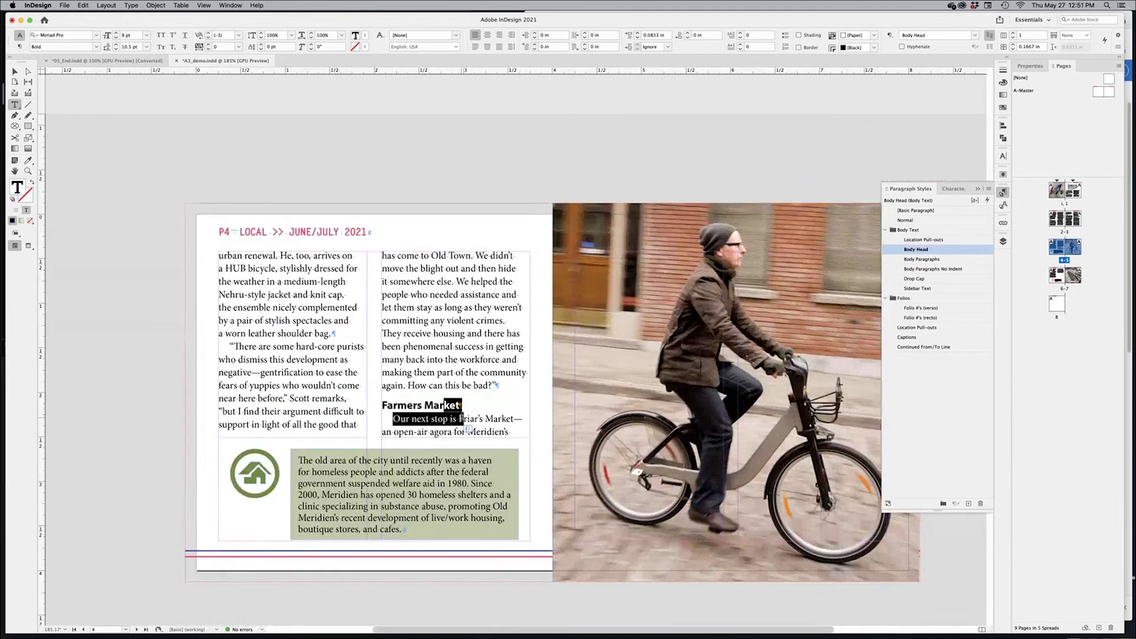
pyautogui.scroll(-5, 473, 419)
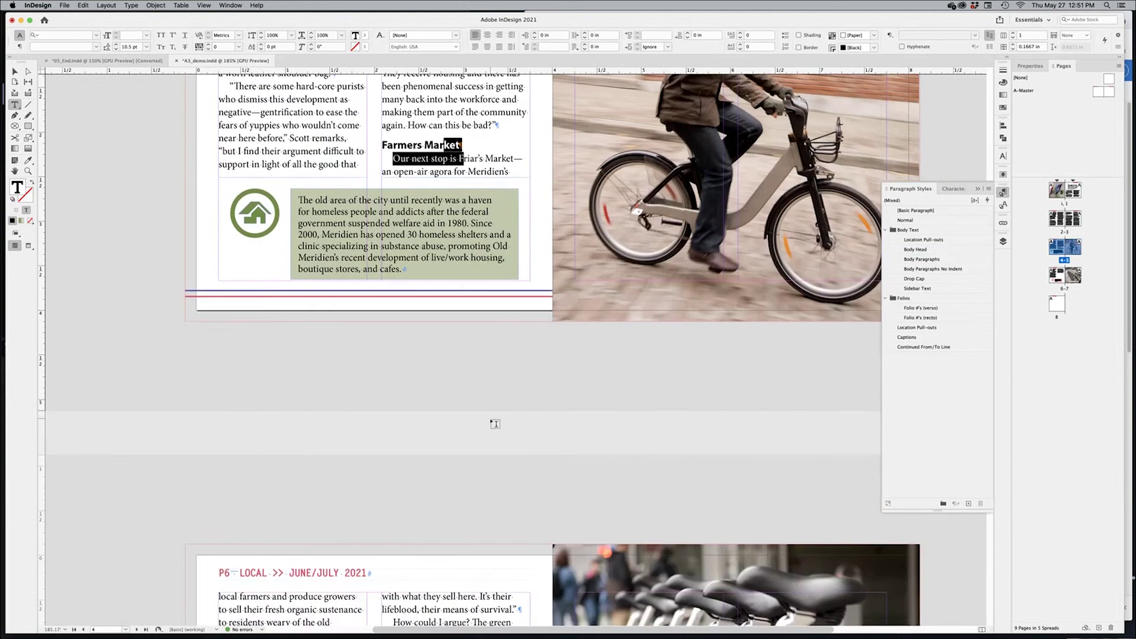
pyautogui.scroll(4, 495, 420)
# Try to push the Farmers Market heading off page 4 with empty paragraphs after “How can this be bad?”, and delete them
pyautogui.click(500, 342)
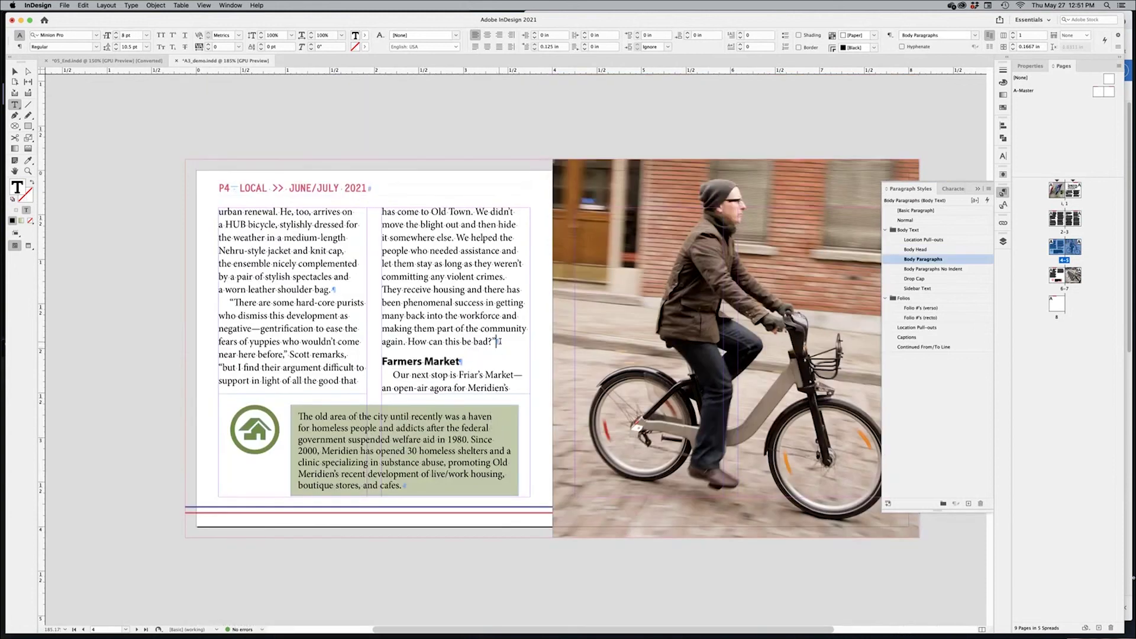
pyautogui.press('super+equal')
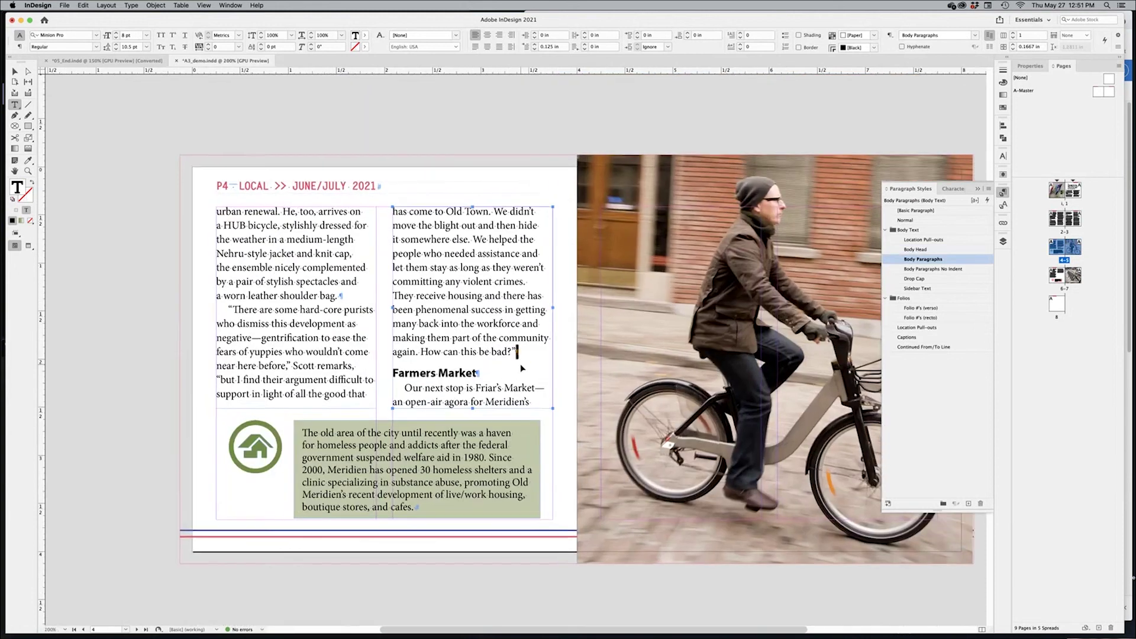
pyautogui.press('super+equal')
pyautogui.press('super+equal')
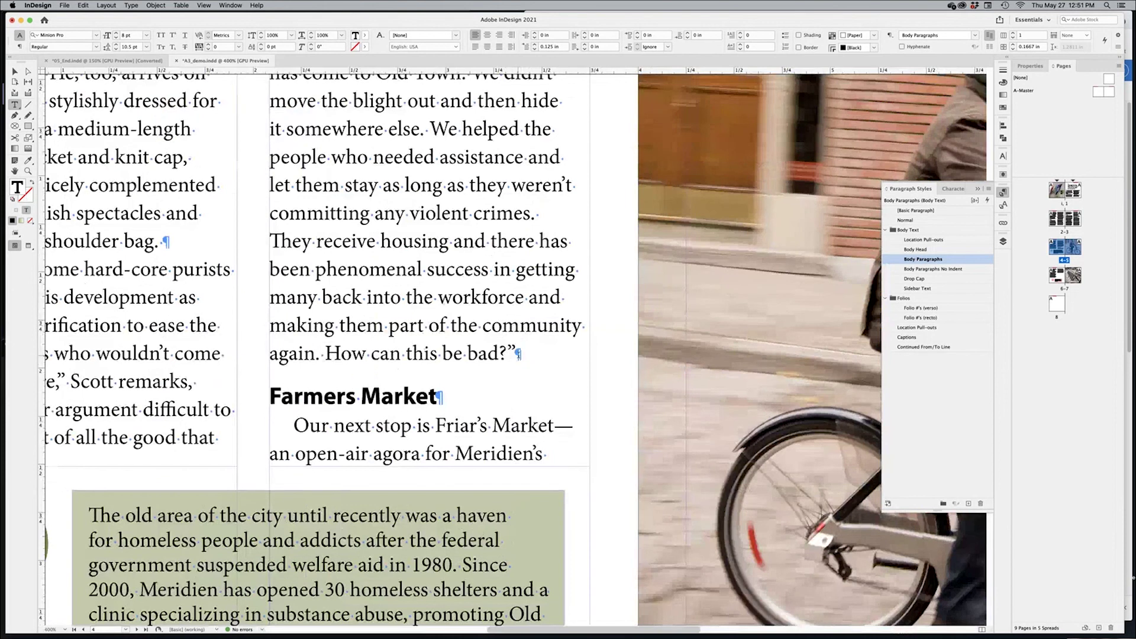
pyautogui.press('Return')
pyautogui.press('Return')
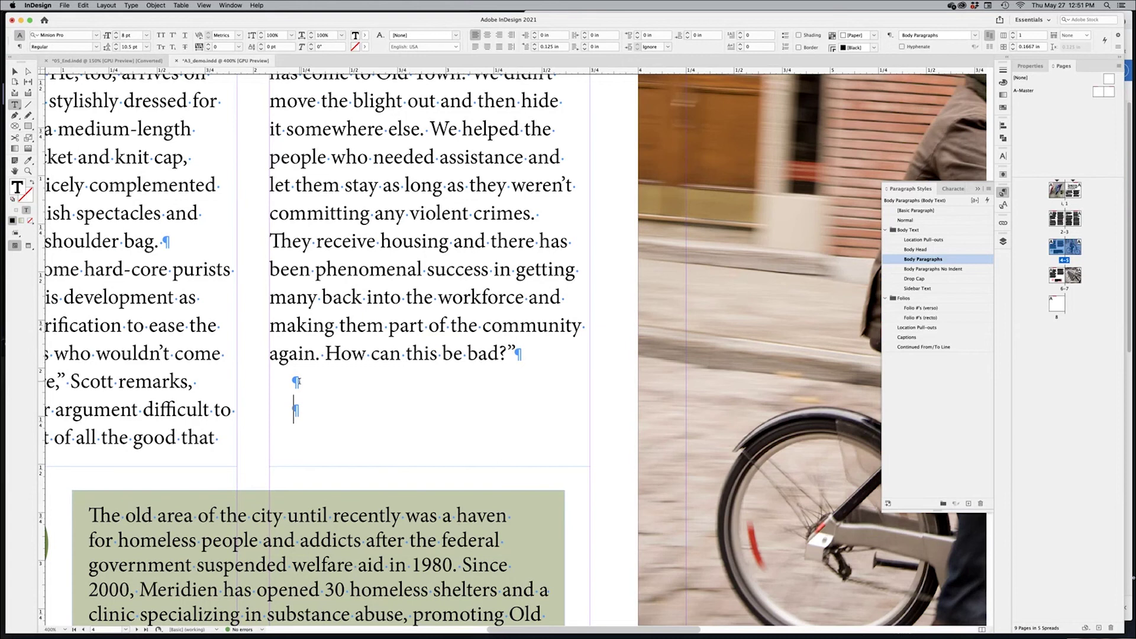
pyautogui.moveTo(298, 381); pyautogui.dragTo(304, 407)
pyautogui.press('BackSpace')
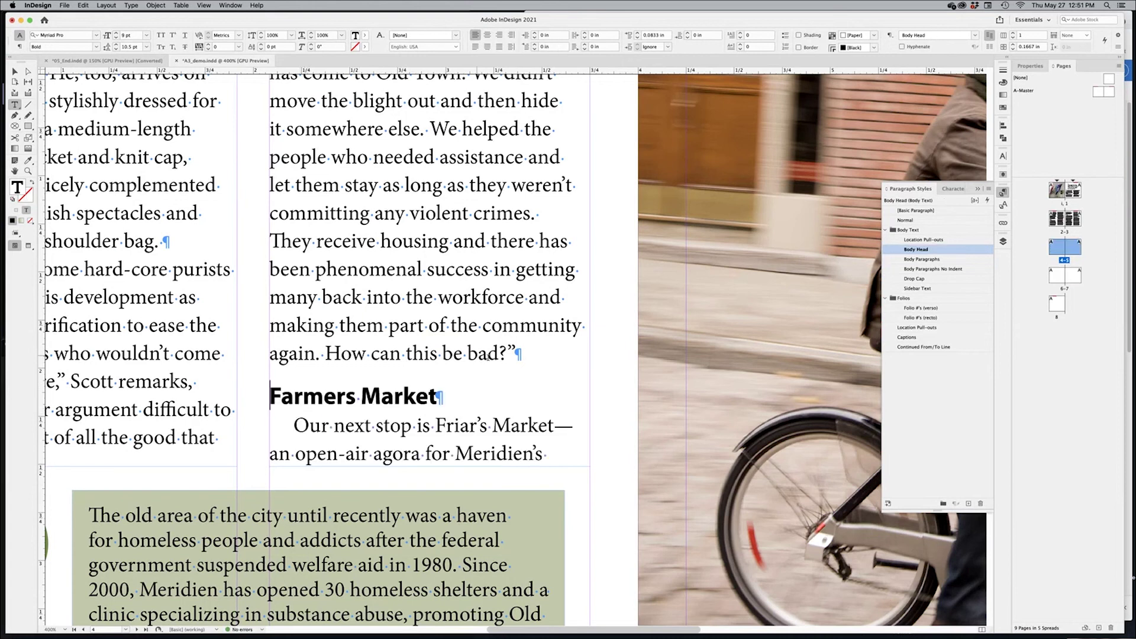
# Replace the paragraph return after “How can this be bad?” on page 4 with a break that sends Farmers Market to the next frame
pyautogui.click(519, 358)
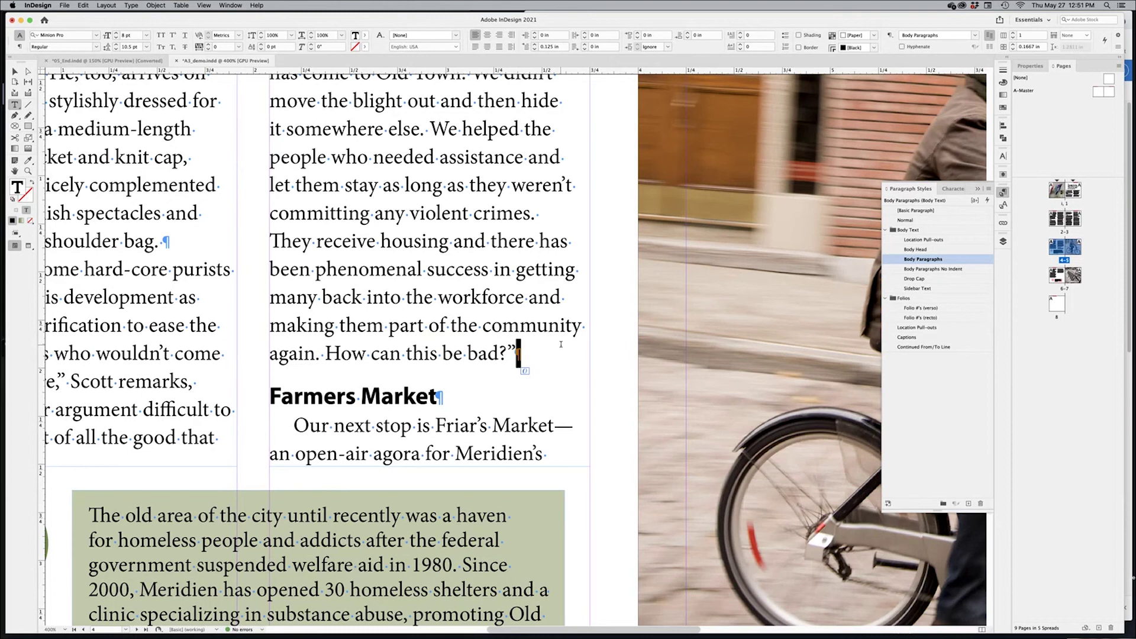
pyautogui.press('super+z')
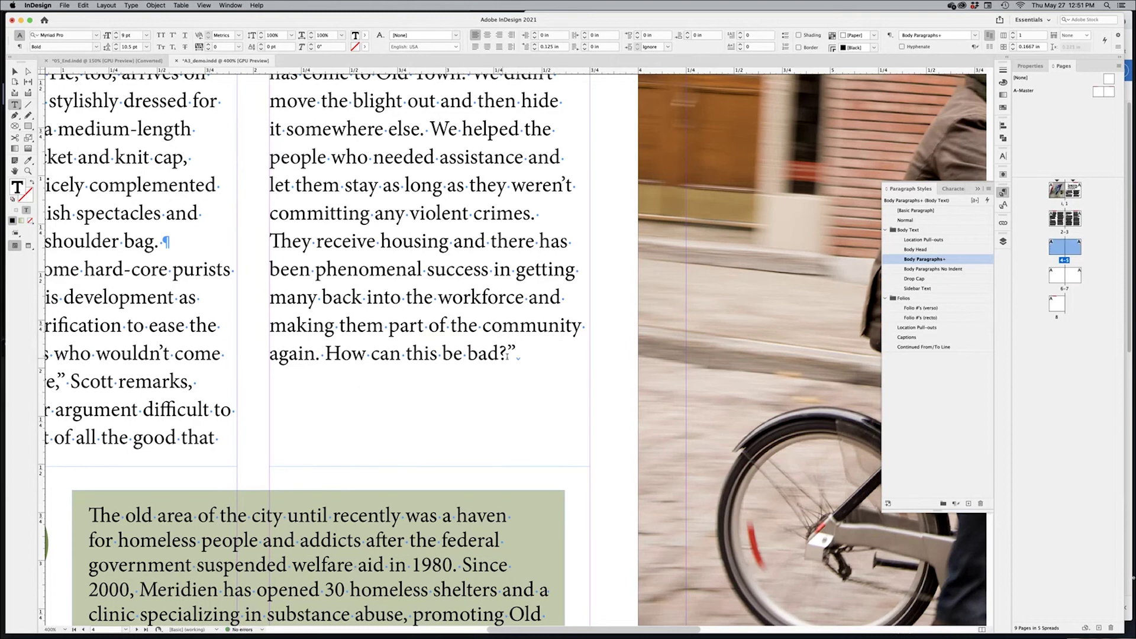
pyautogui.press('super+z')
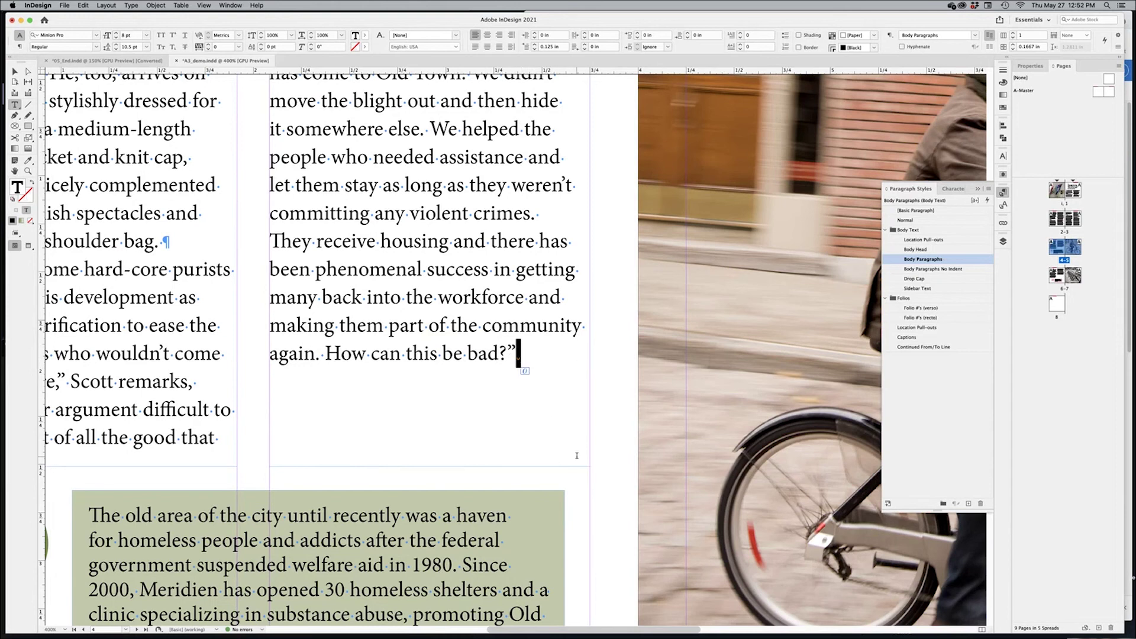
pyautogui.press('super+minus')
pyautogui.press('super+minus')
pyautogui.press('super+minus')
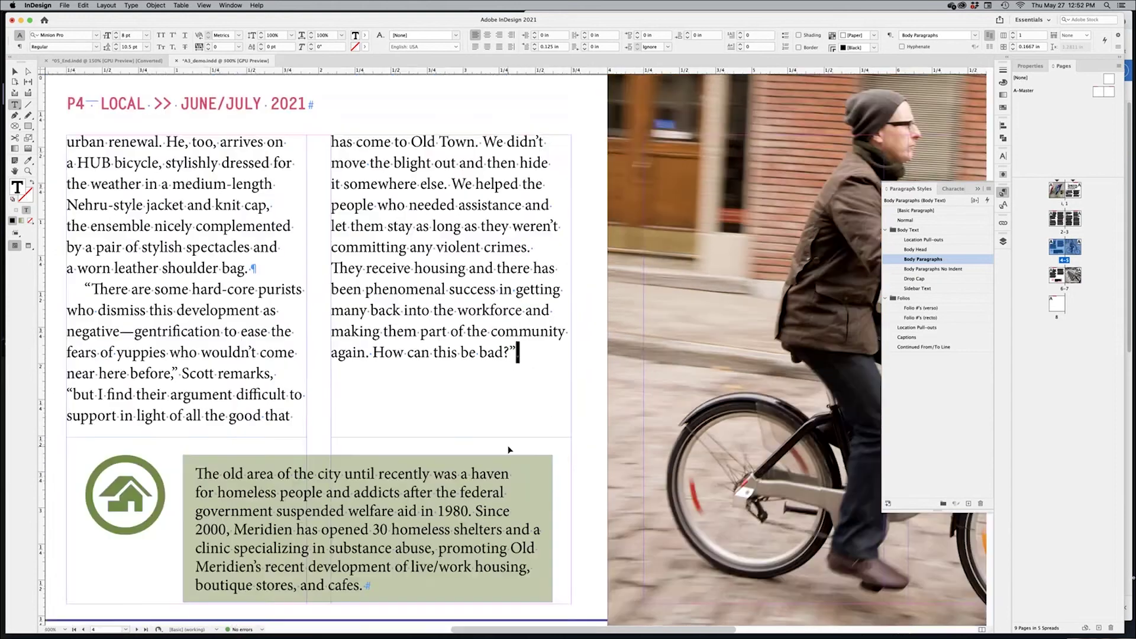
pyautogui.click(470, 569)
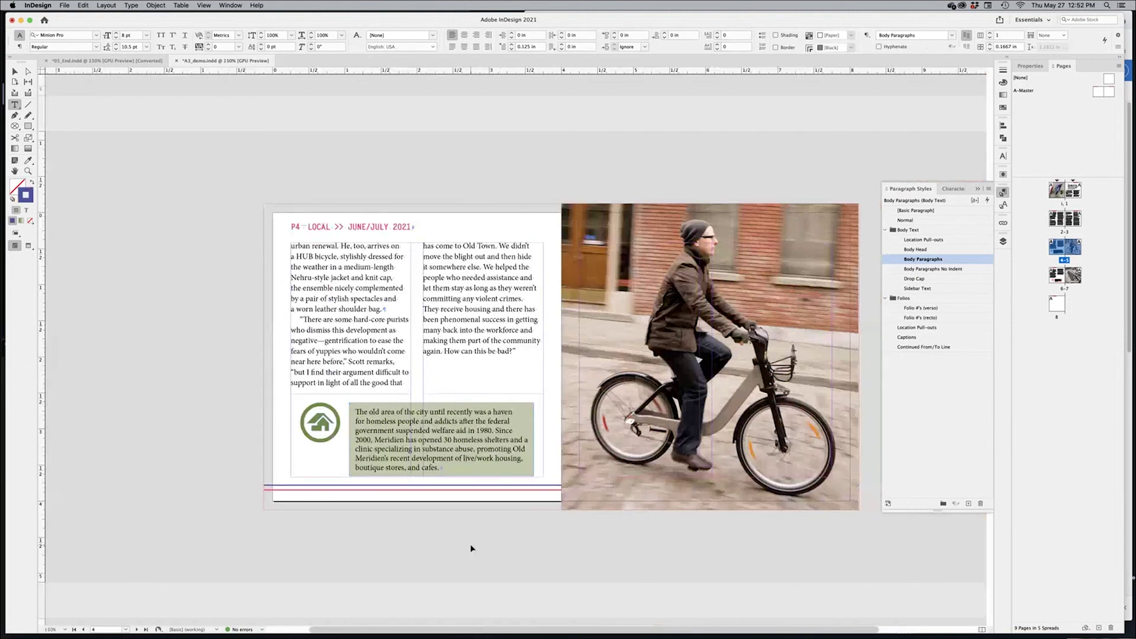
# Check how the threaded article flows from page 4's two columns into page 6, selecting text across the frames
pyautogui.scroll(-5, 468, 547)
pyautogui.scroll(-3, 456, 382)
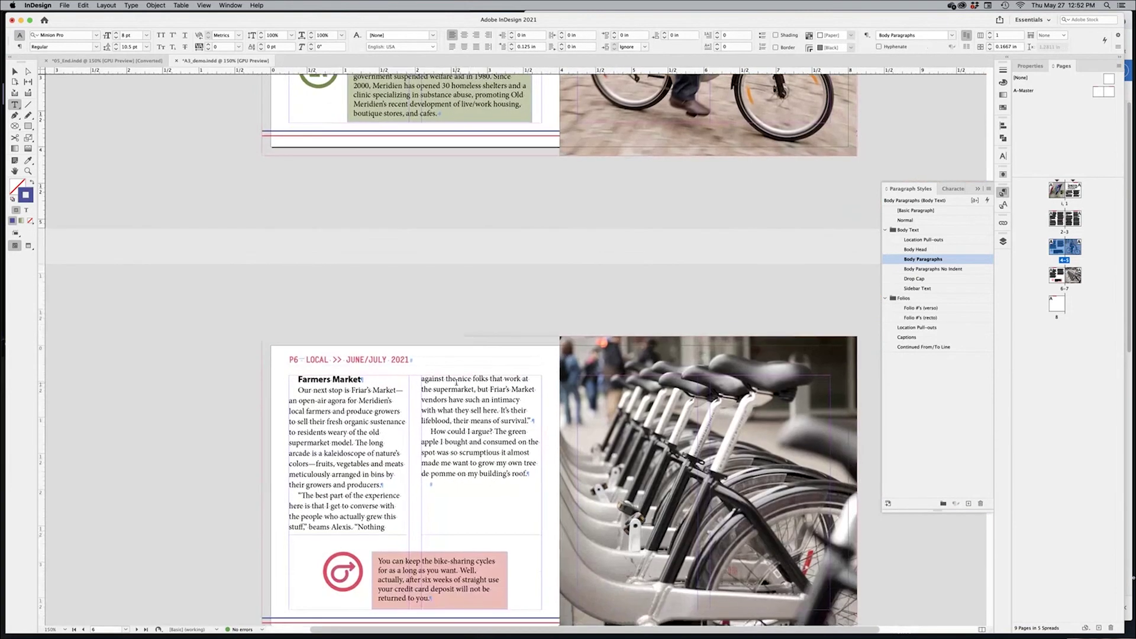
pyautogui.scroll(3, 462, 266)
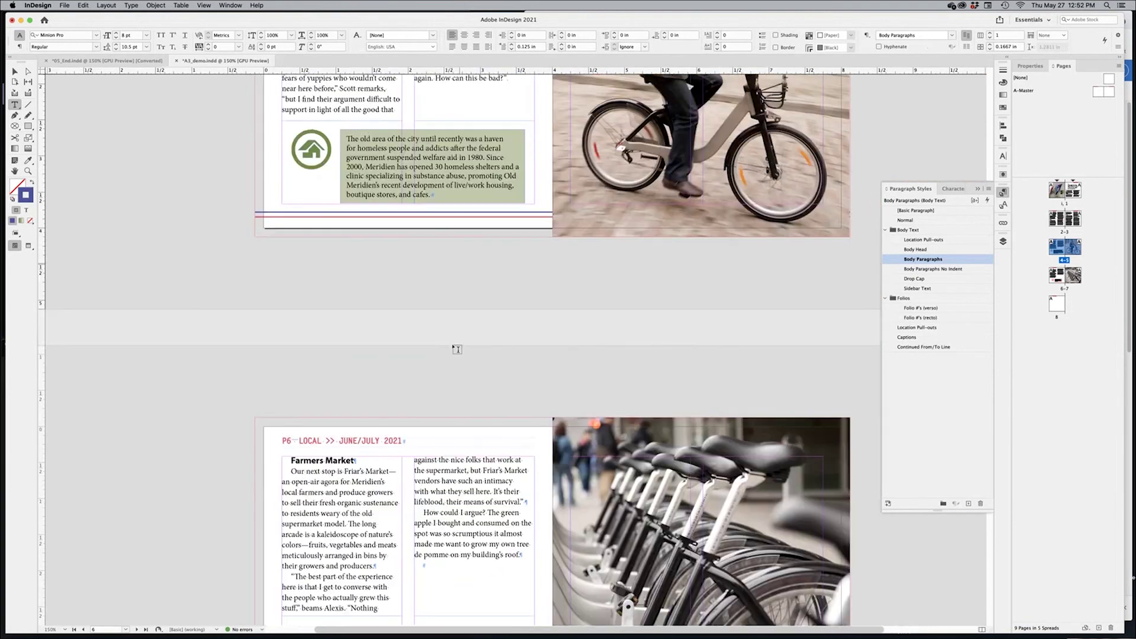
pyautogui.moveTo(357, 107); pyautogui.dragTo(421, 412)
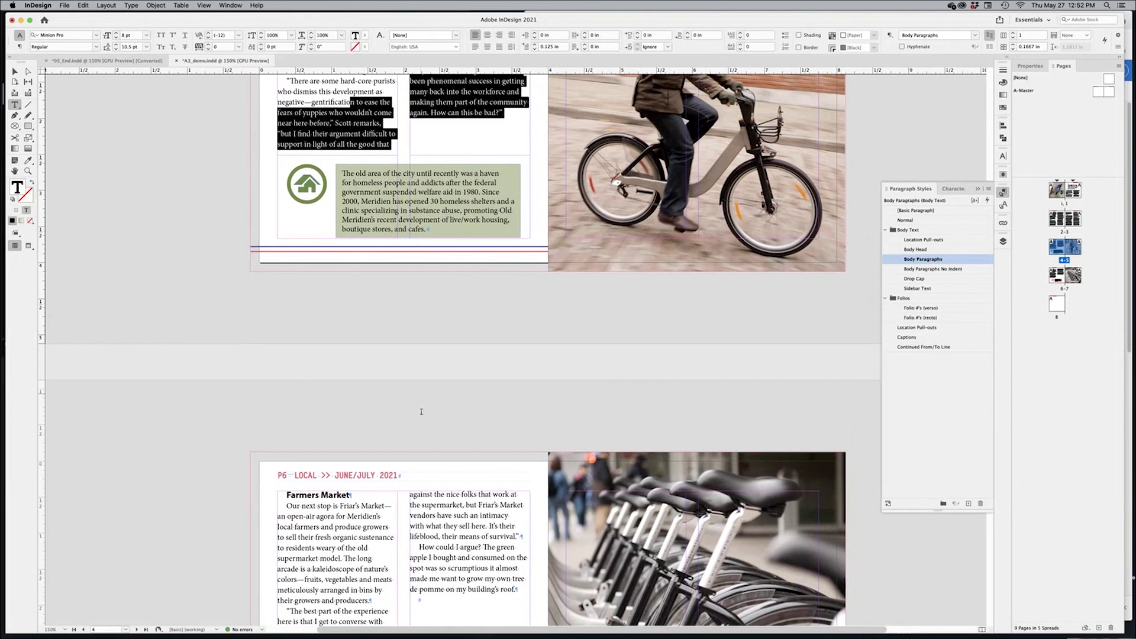
pyautogui.moveTo(407, 468); pyautogui.dragTo(424, 271)
pyautogui.moveTo(381, 489); pyautogui.dragTo(465, 579)
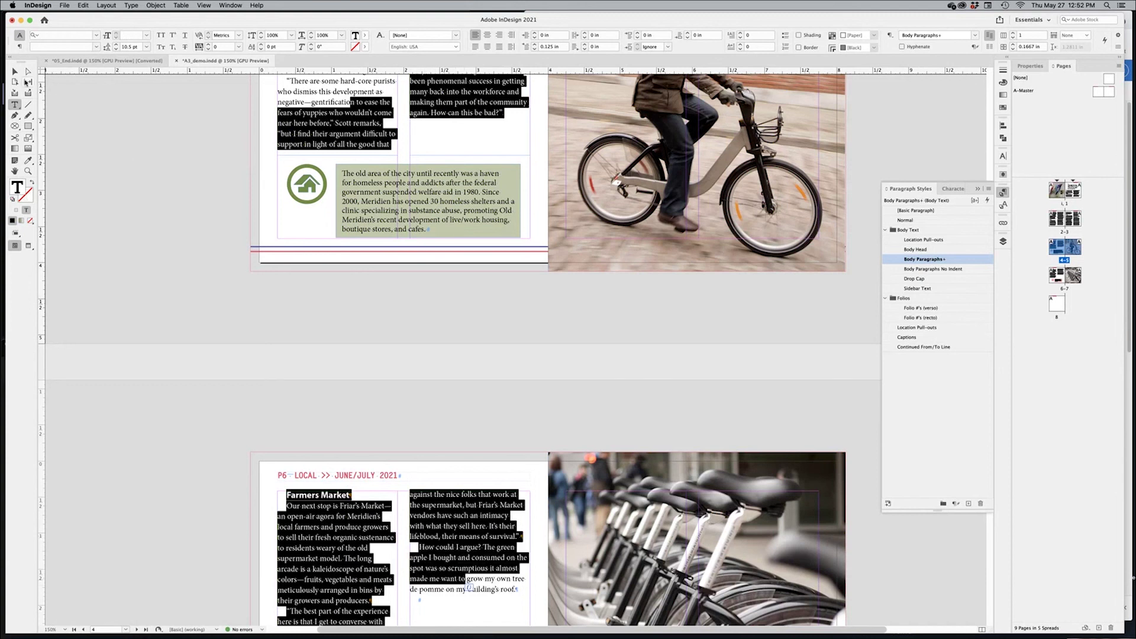
pyautogui.click(15, 71)
pyautogui.click(435, 327)
pyautogui.moveTo(467, 303); pyautogui.dragTo(458, 416)
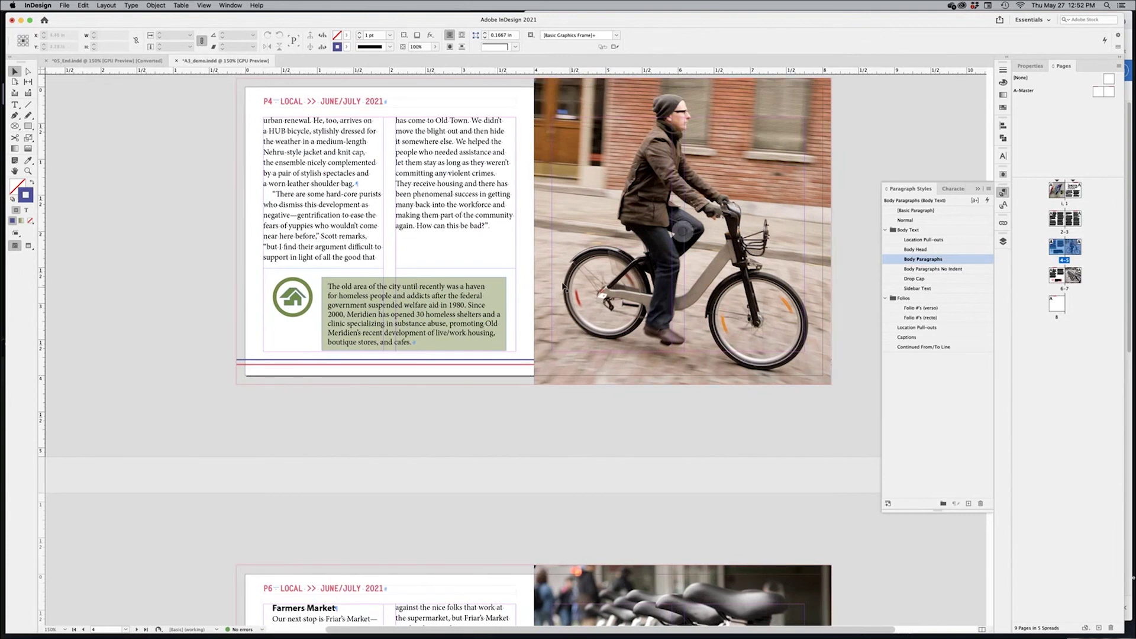
pyautogui.scroll(1, 395, 220)
pyautogui.scroll(5, 419, 232)
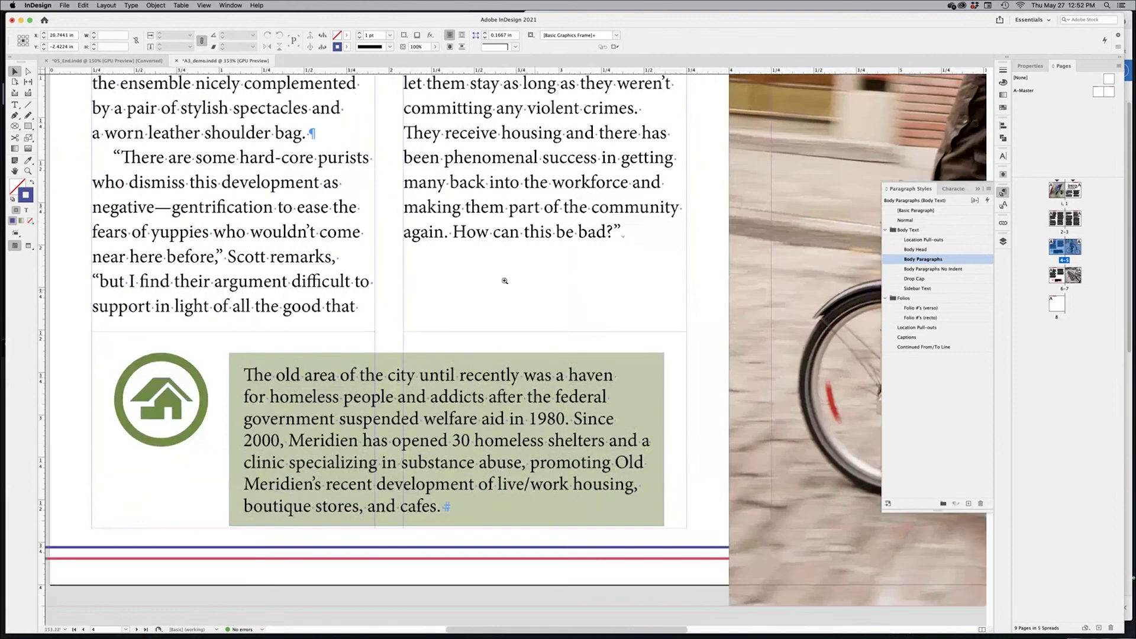
pyautogui.hscroll(-3, 509, 355)
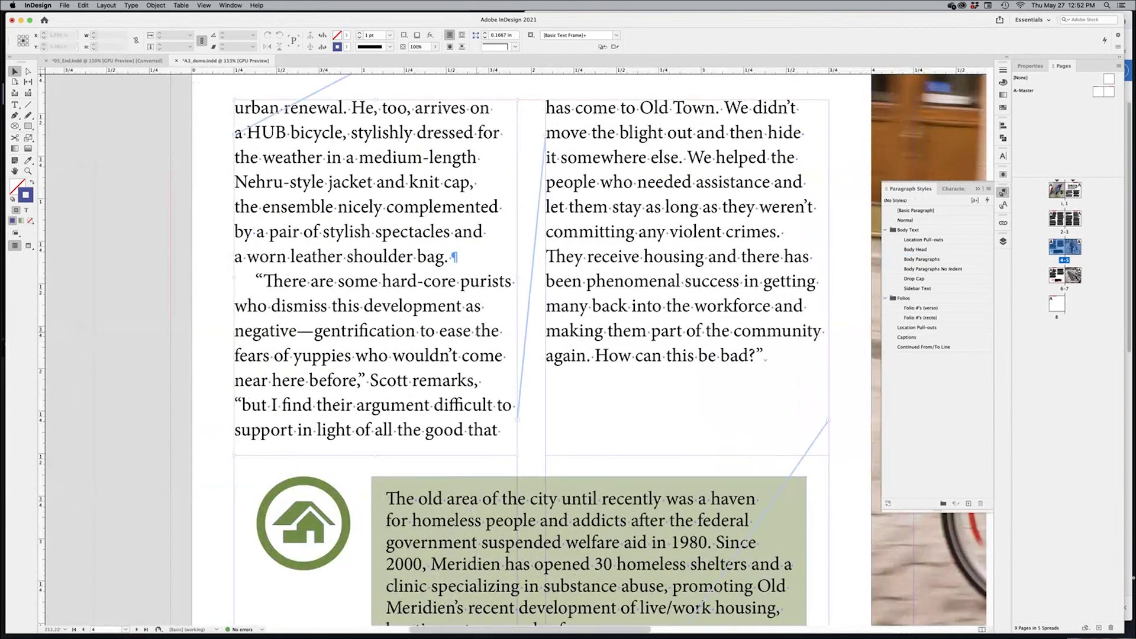
# Try a forced line break after “negative—gentrification to ease” in page 4's first column and inspect the break character
pyautogui.doubleClick(481, 333)
pyautogui.moveTo(476, 331); pyautogui.dragTo(491, 332)
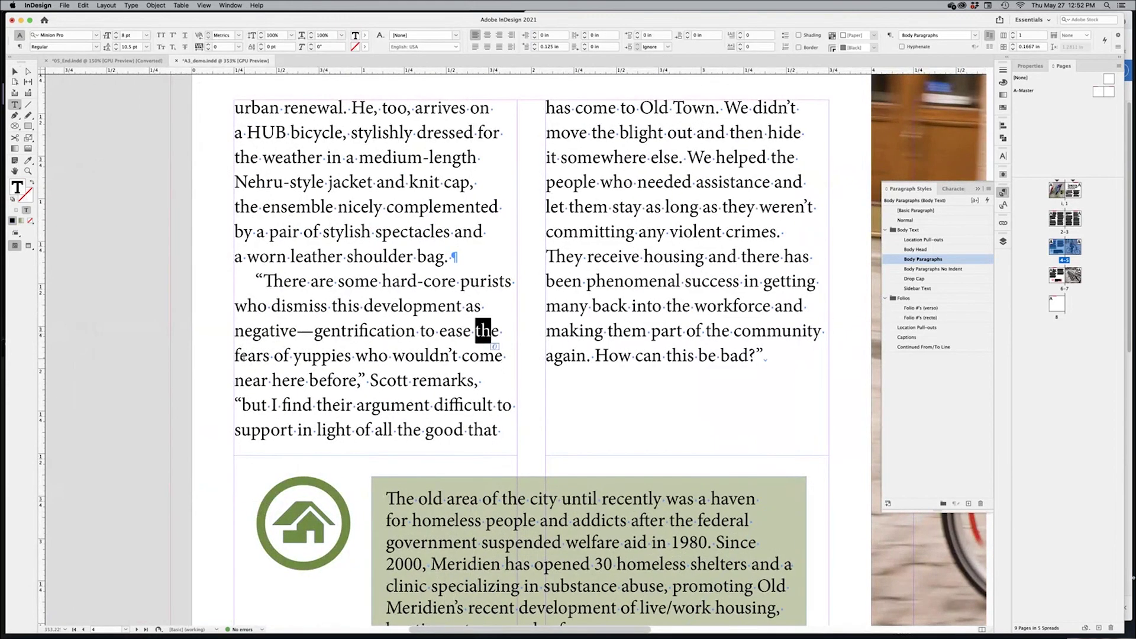
pyautogui.click(476, 332)
pyautogui.hotkey('shift', 'Return')
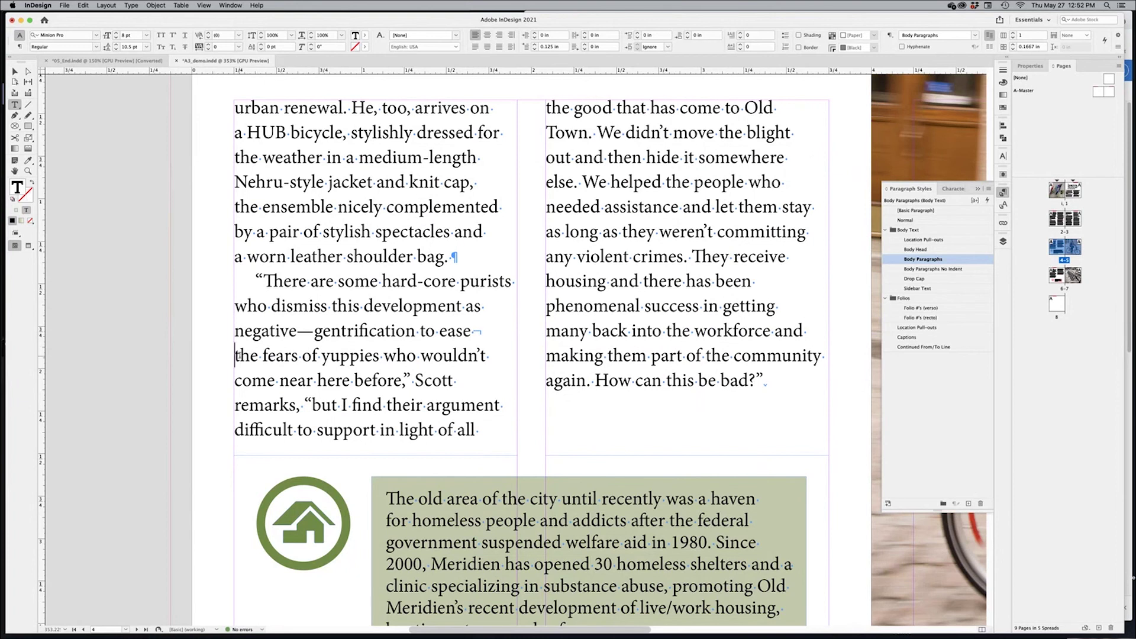
pyautogui.press('Right')
pyautogui.moveTo(264, 281); pyautogui.dragTo(479, 356)
pyautogui.click(479, 354)
pyautogui.click(476, 331)
pyautogui.press('super+equal')
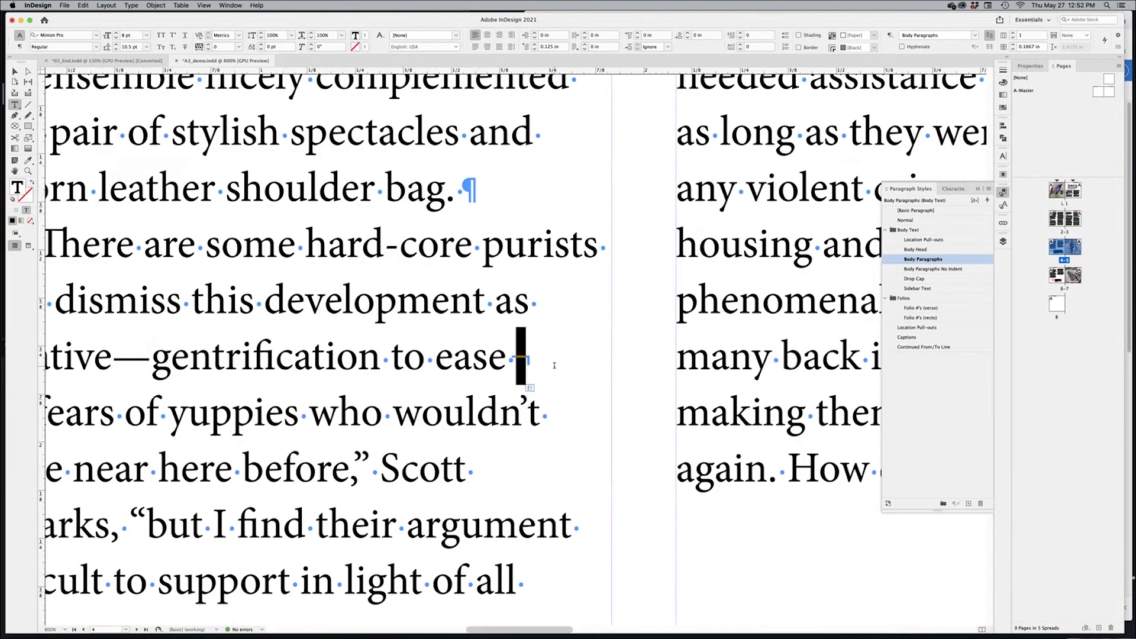
pyautogui.press('super+minus')
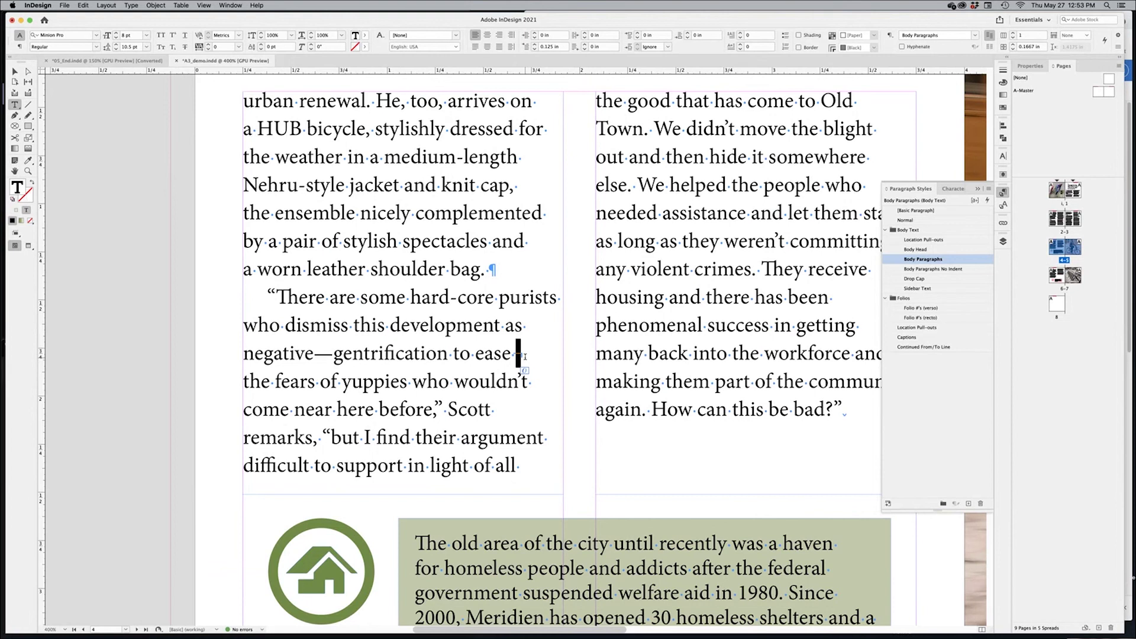
# Try a paragraph return in place of the line break after “ease”, compare the first-line indents, and remove the return
pyautogui.press('Return')
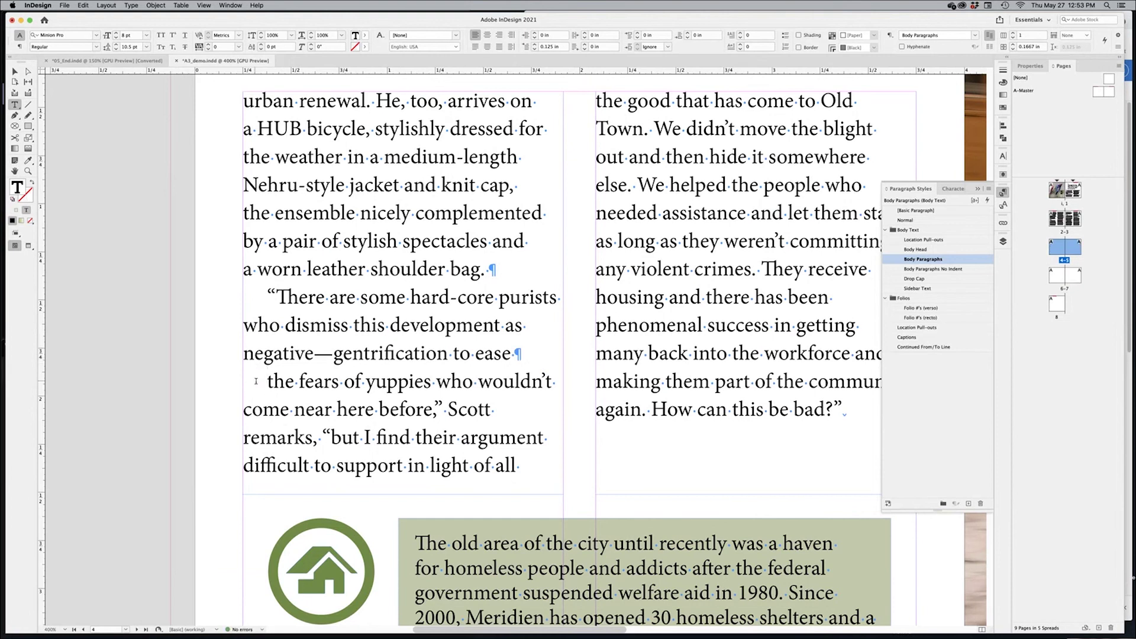
pyautogui.hotkey('shift', 'Right')
pyautogui.hotkey('shift', 'Right')
pyautogui.hotkey('shift', 'Right')
pyautogui.hotkey('shift', 'Right')
pyautogui.hotkey('shift', 'Right')
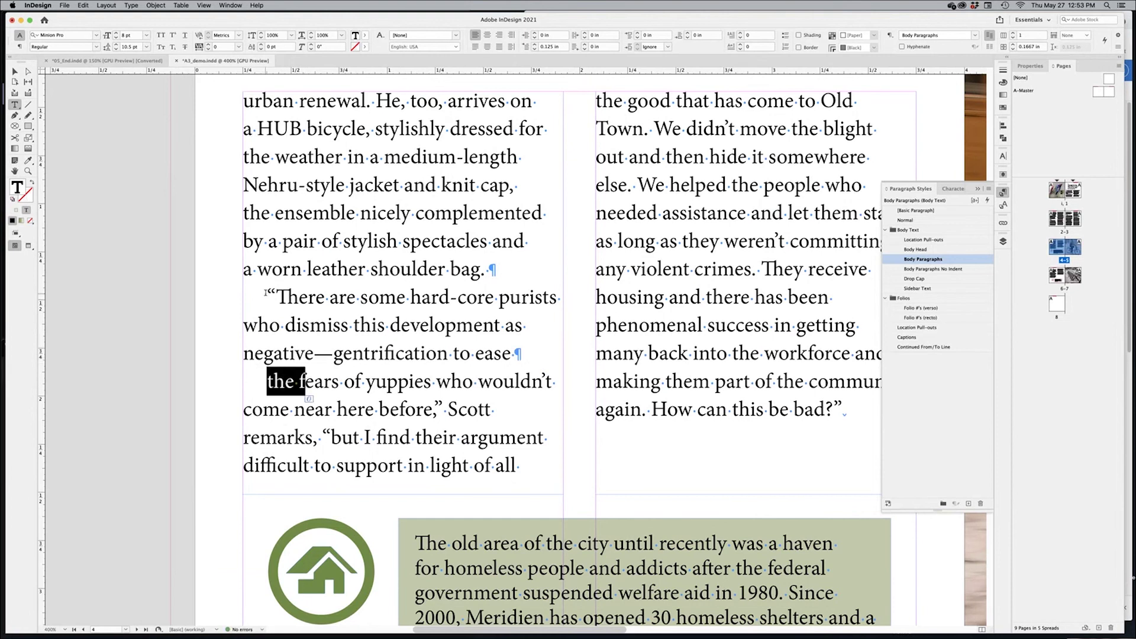
pyautogui.moveTo(266, 292); pyautogui.dragTo(288, 296)
pyautogui.moveTo(515, 354); pyautogui.dragTo(525, 355)
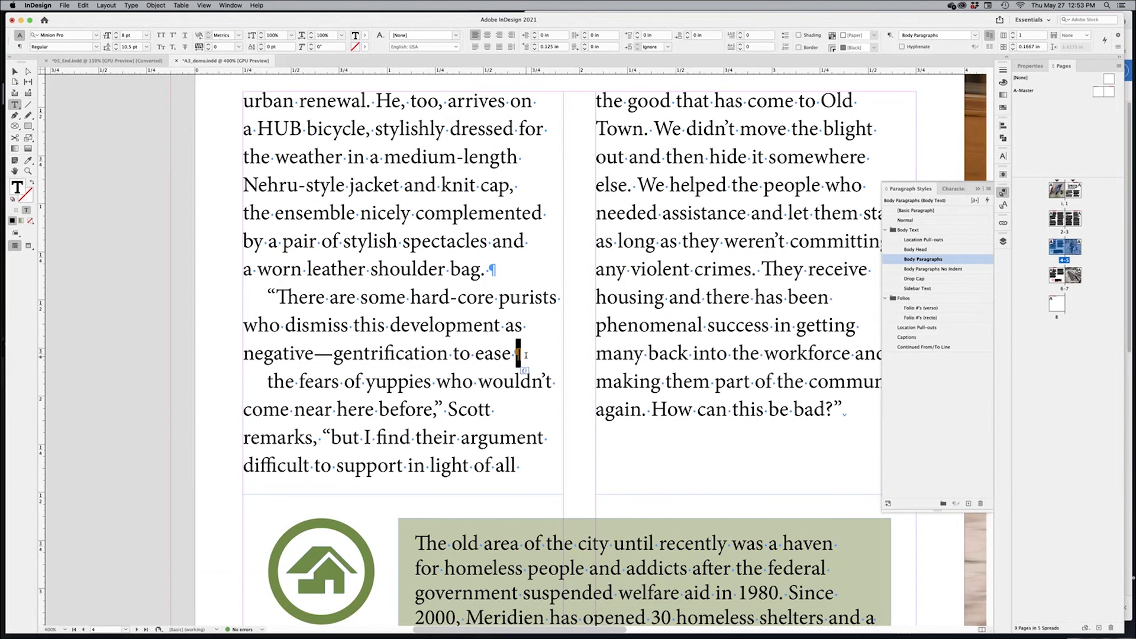
pyautogui.press('BackSpace')
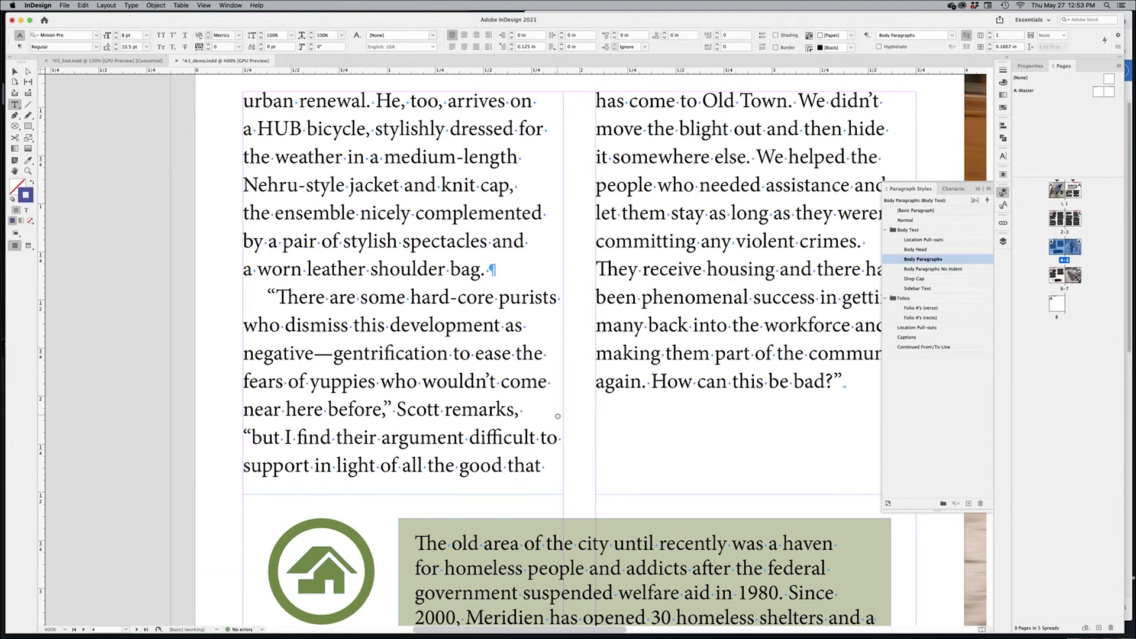
# Look over the end of the article on page 6 and the empty columns on page 8
pyautogui.press('super+minus')
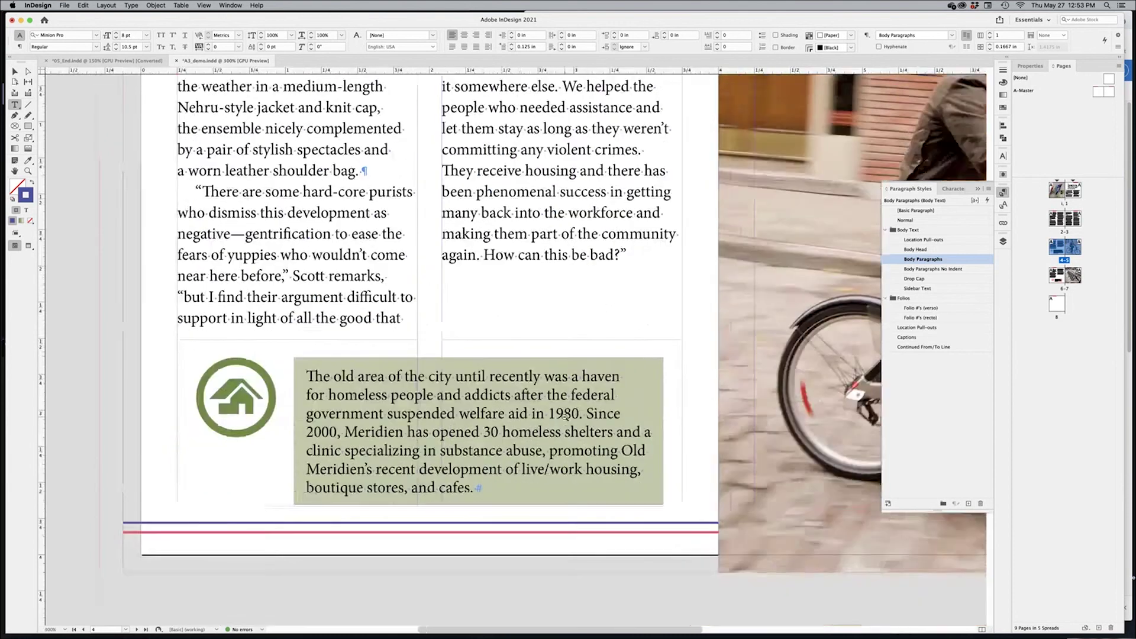
pyautogui.press('super+minus')
pyautogui.scroll(-10, 482, 161)
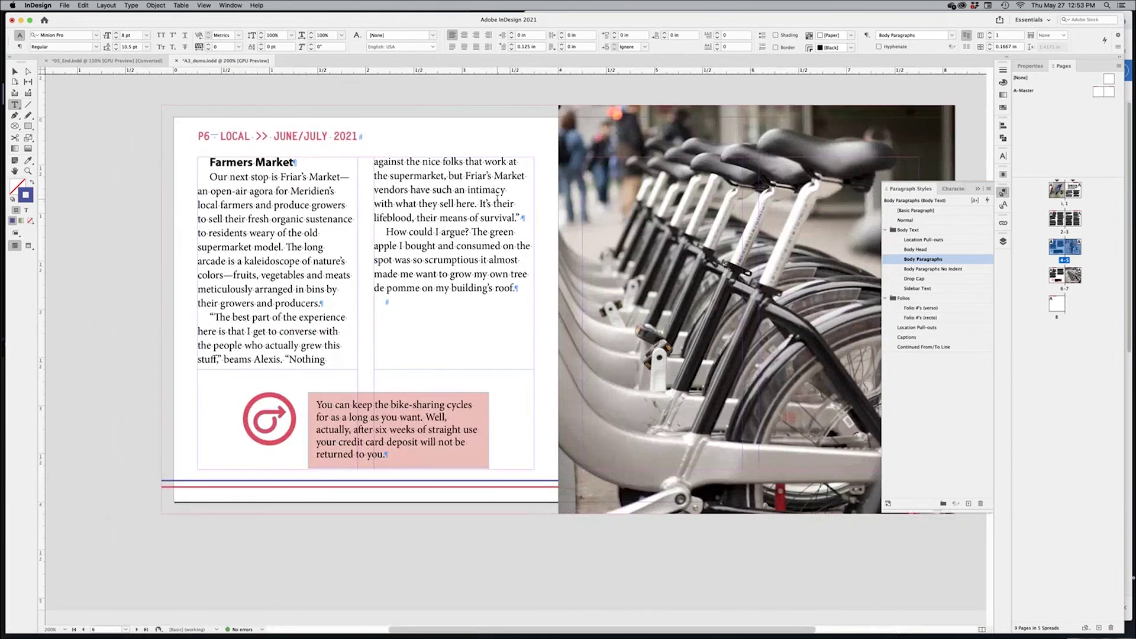
pyautogui.scroll(-10, 481, 542)
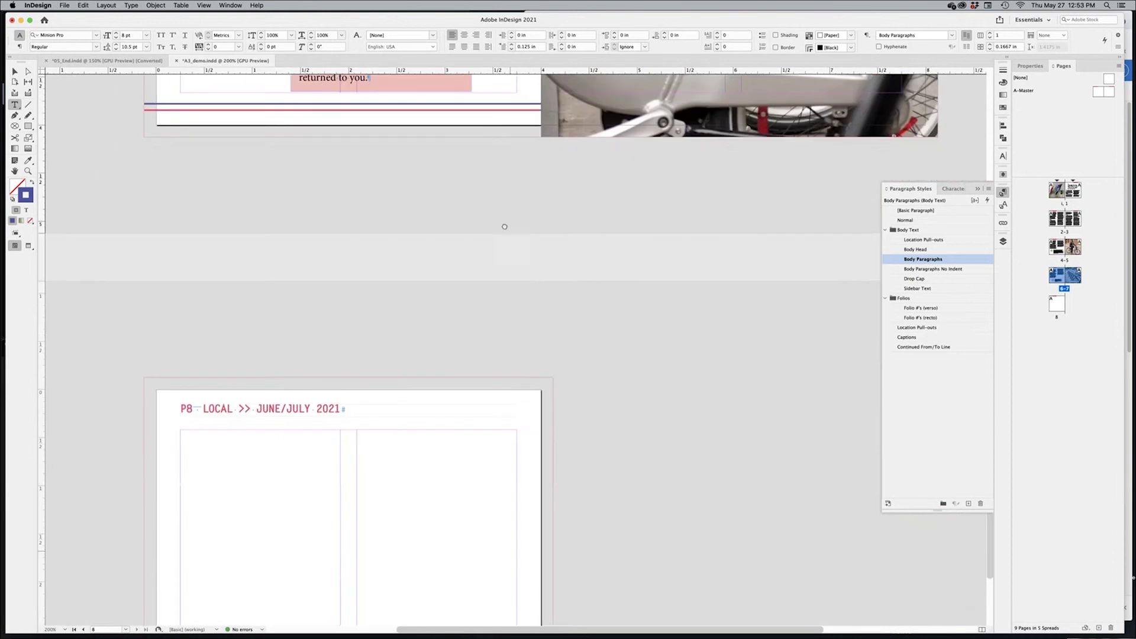
# Switch to the browser lesson, read the jump-line instructions on text frame size and placement, and return to the InDesign layout
pyautogui.press('super+minus')
pyautogui.scroll(2, 533, 414)
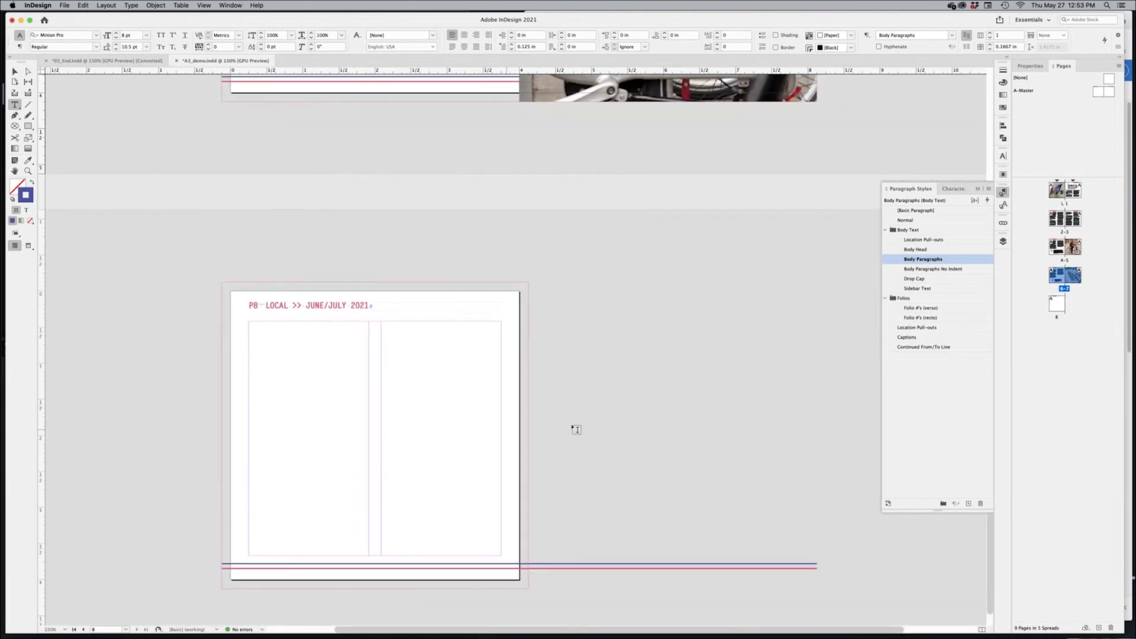
pyautogui.press('super+Tab')
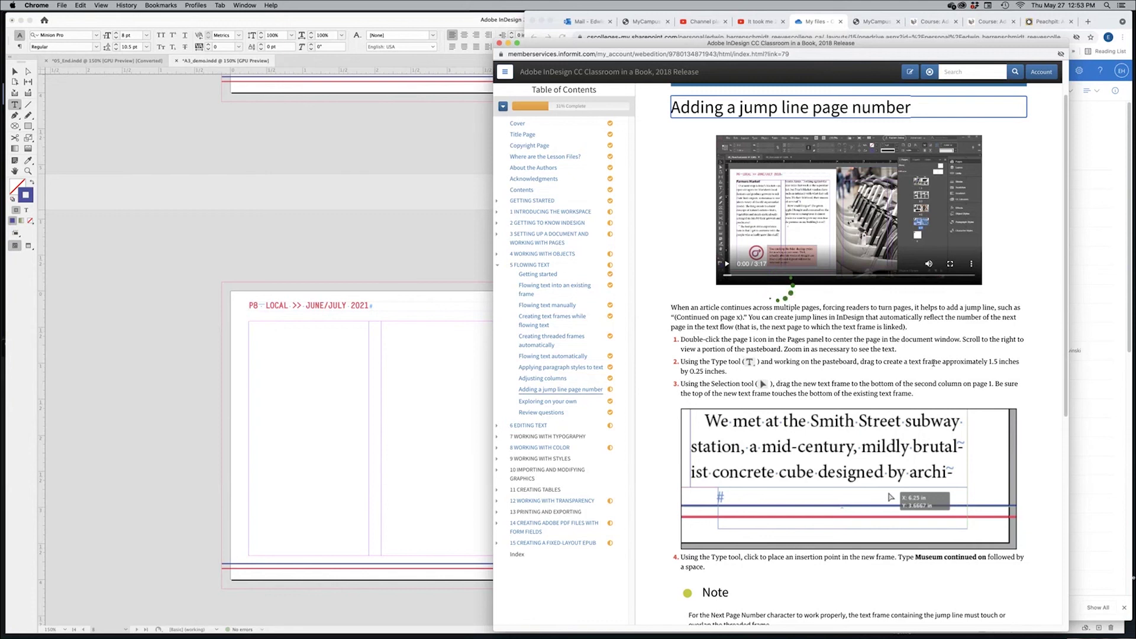
pyautogui.moveTo(955, 362); pyautogui.dragTo(728, 373)
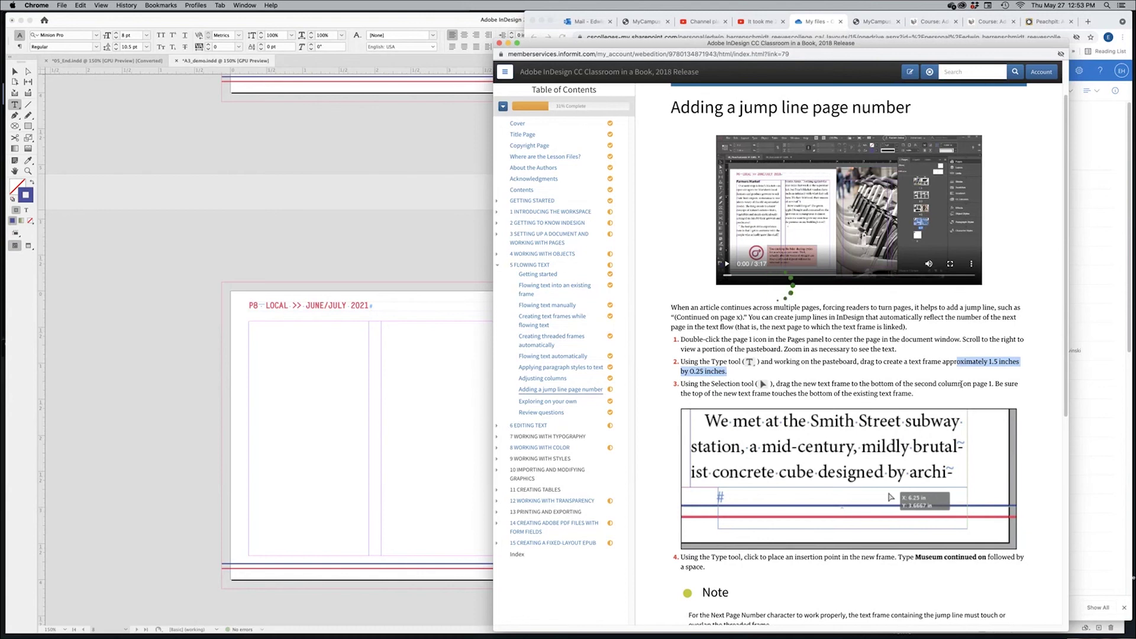
pyautogui.moveTo(938, 383); pyautogui.dragTo(998, 384)
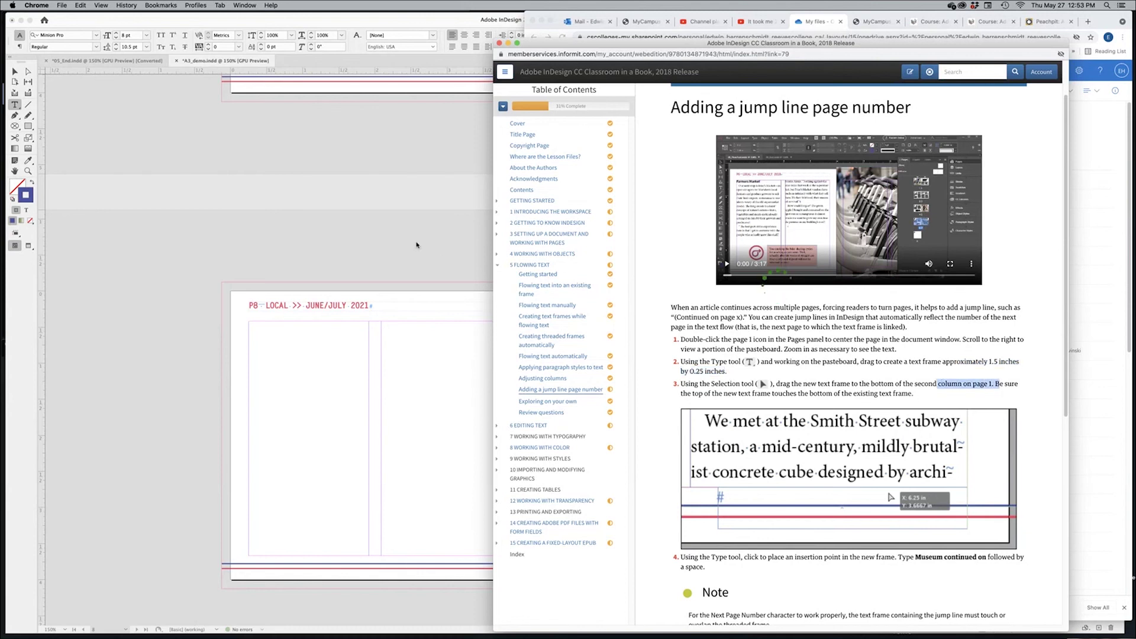
pyautogui.click(432, 256)
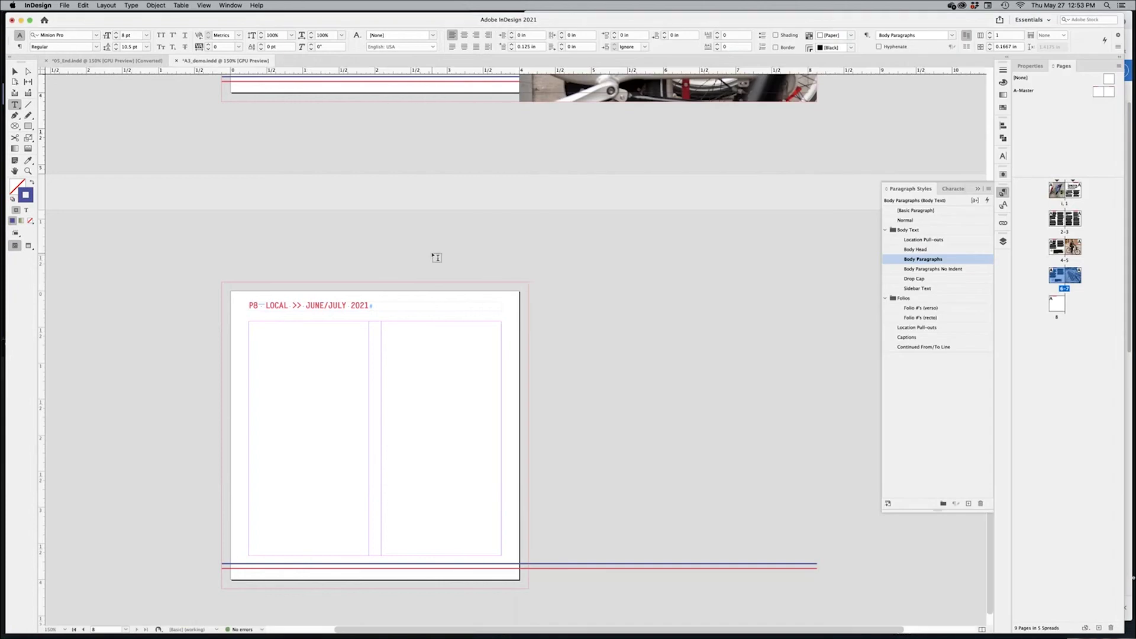
# Go to page 1, create a text frame about 1.49 by 0.225 in below the second column, and move it onto the pasteboard
pyautogui.scroll(-1, 669, 358)
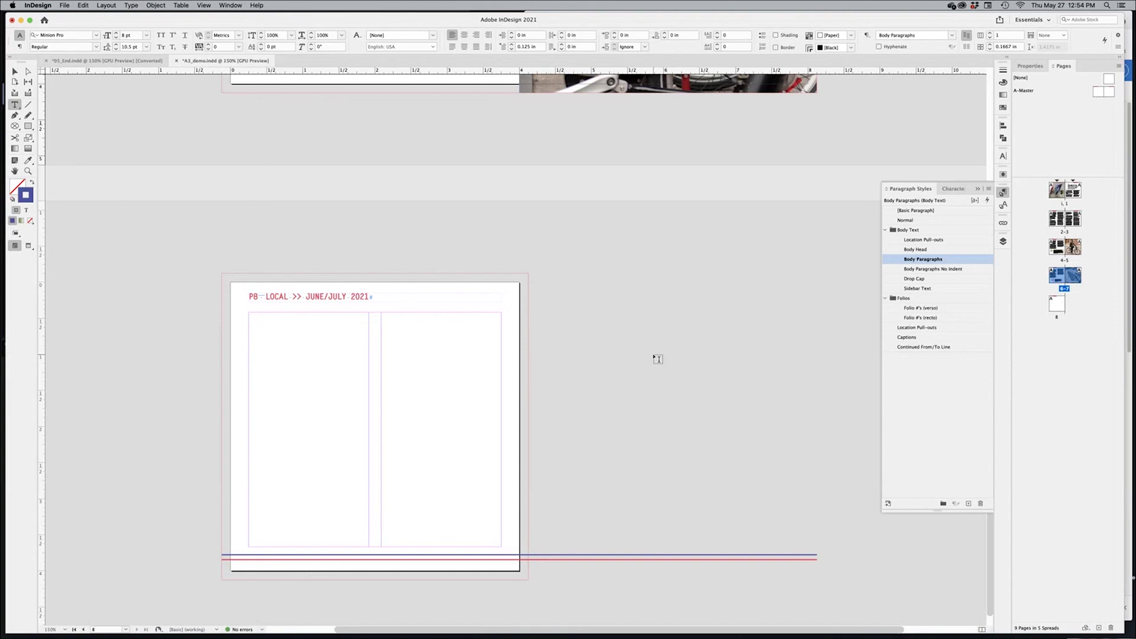
pyautogui.press('super+j')
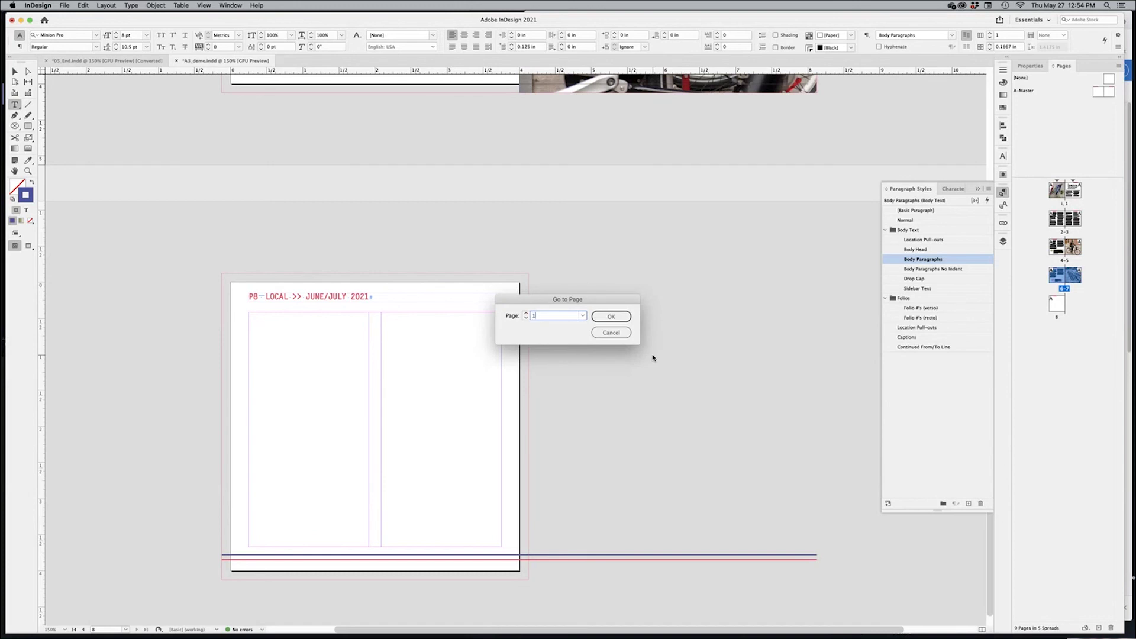
pyautogui.write('1')
pyautogui.press('Return')
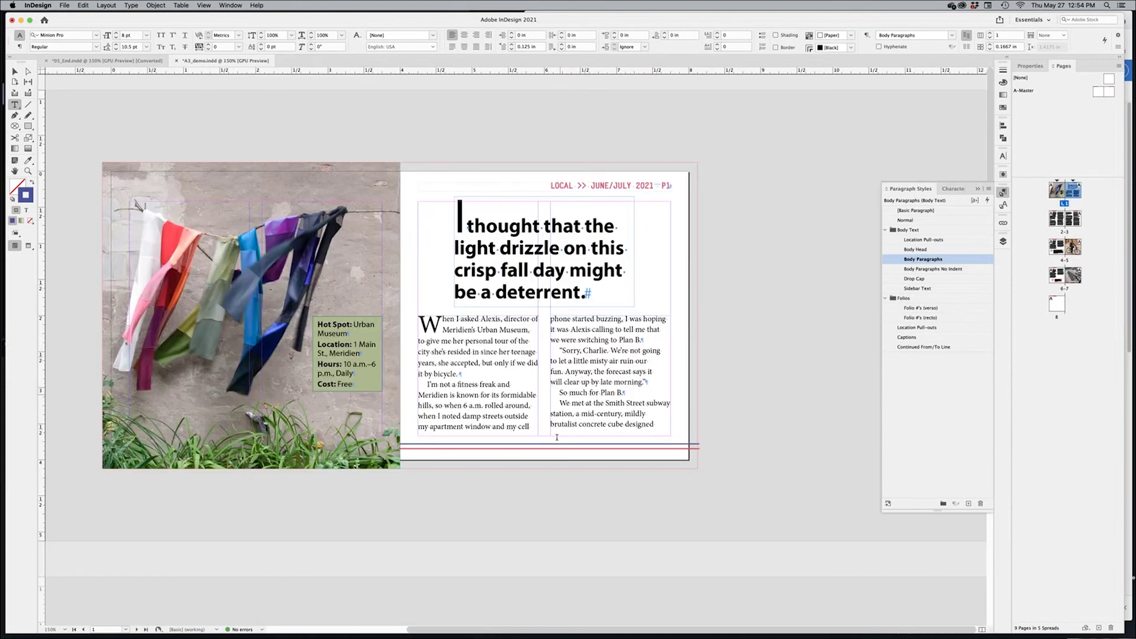
pyautogui.scroll(5, 611, 432)
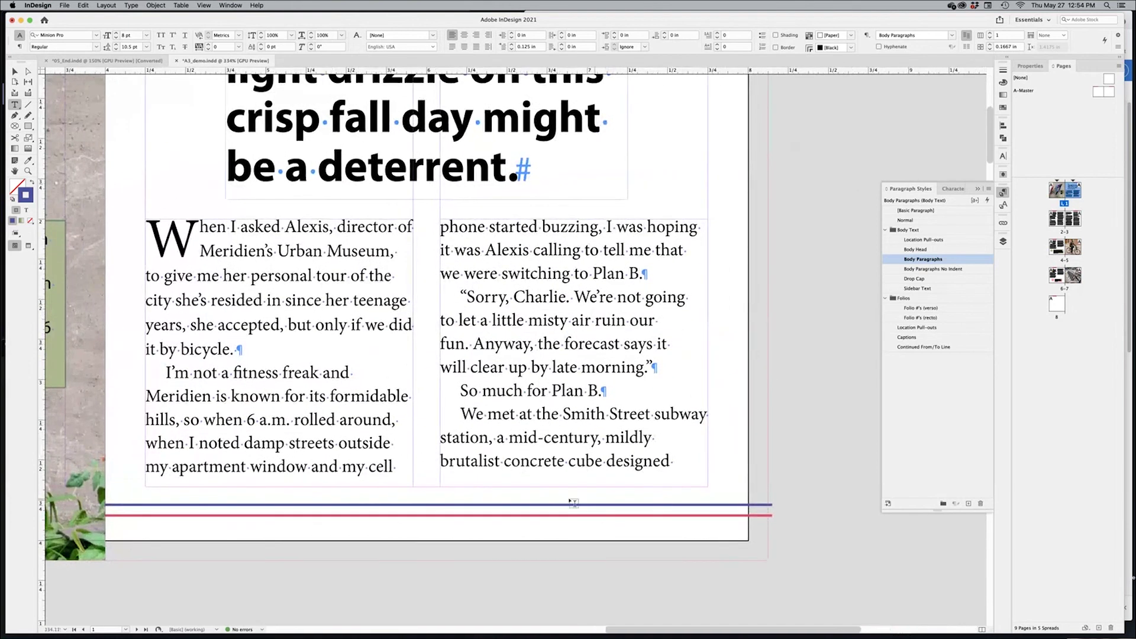
pyautogui.moveTo(524, 493); pyautogui.dragTo(764, 528)
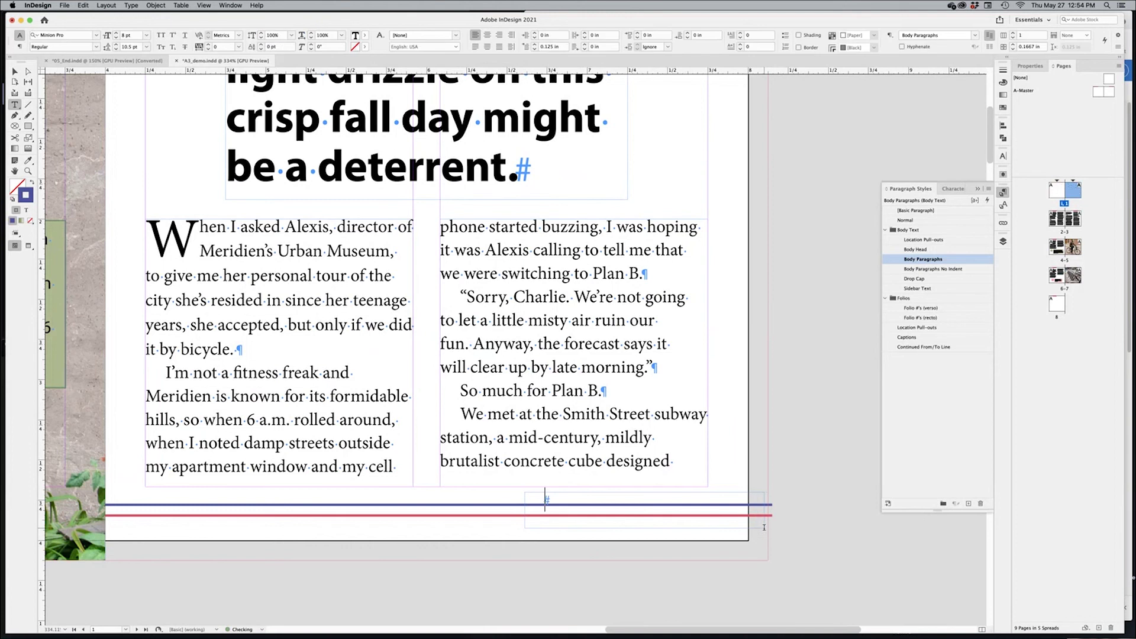
pyautogui.press('Escape')
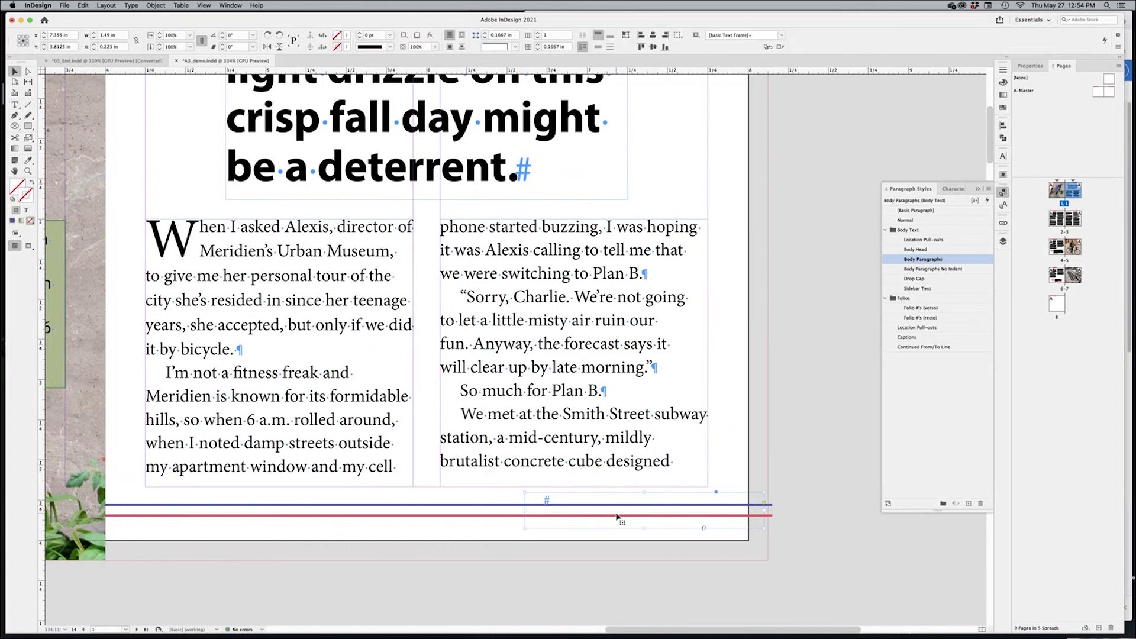
pyautogui.moveTo(622, 517); pyautogui.dragTo(637, 331)
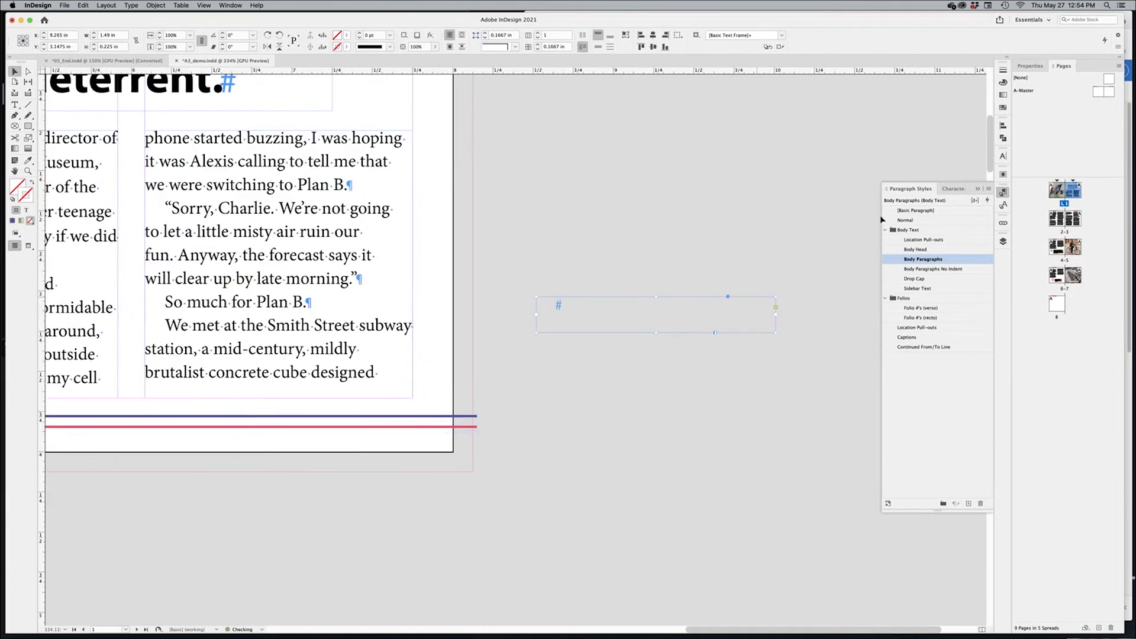
# Fill the new text frame on the pasteboard with the Paper swatch and shift it slightly
pyautogui.click(1003, 109)
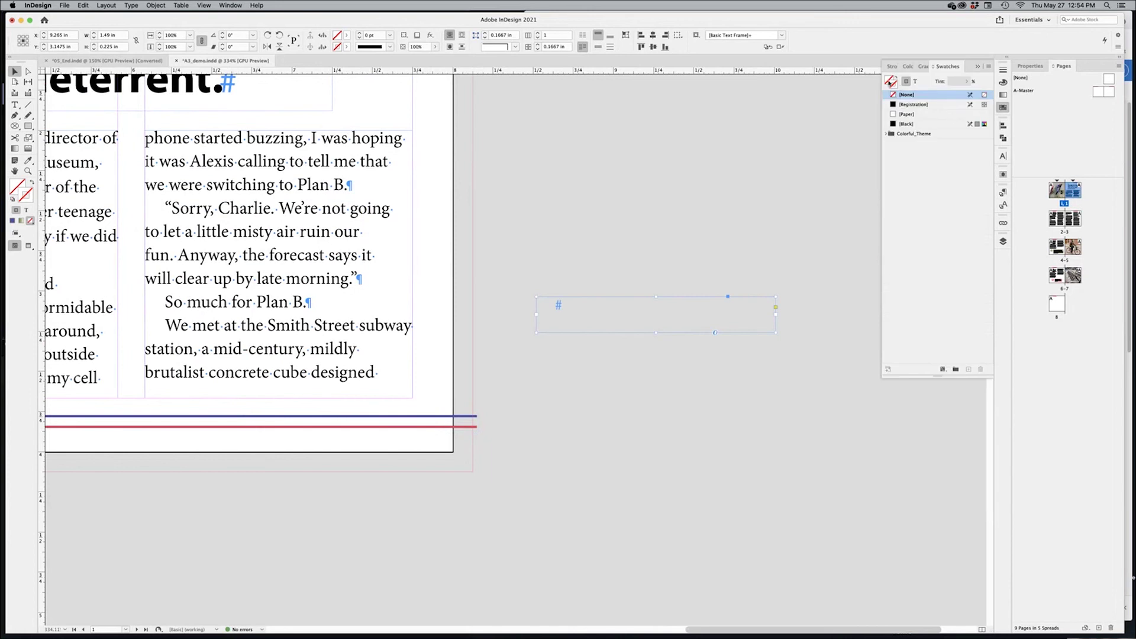
pyautogui.click(890, 84)
pyautogui.click(908, 114)
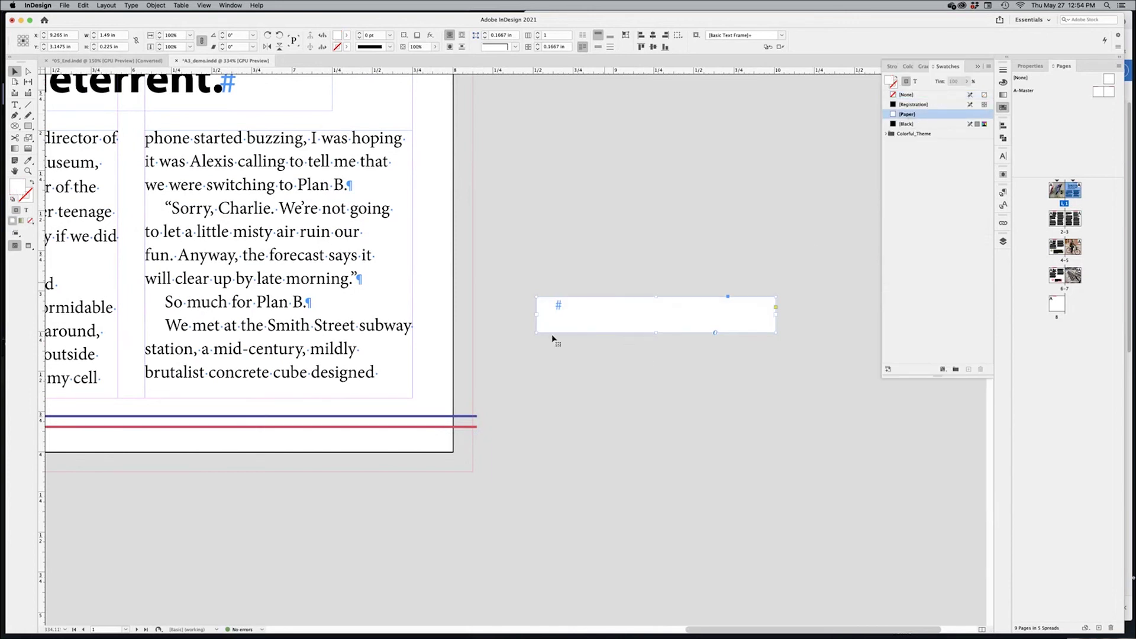
pyautogui.moveTo(624, 318); pyautogui.dragTo(616, 323)
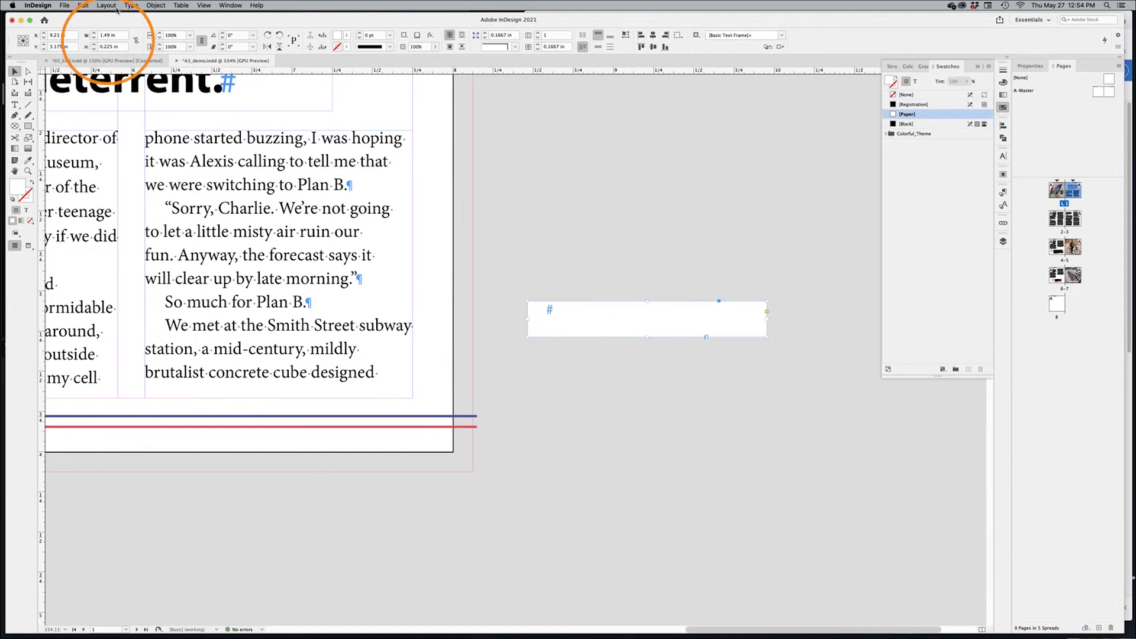
# Set the new text frame's size to 1.5 in wide by 0.25 in high on the pasteboard
pyautogui.click(94, 34)
pyautogui.click(94, 44)
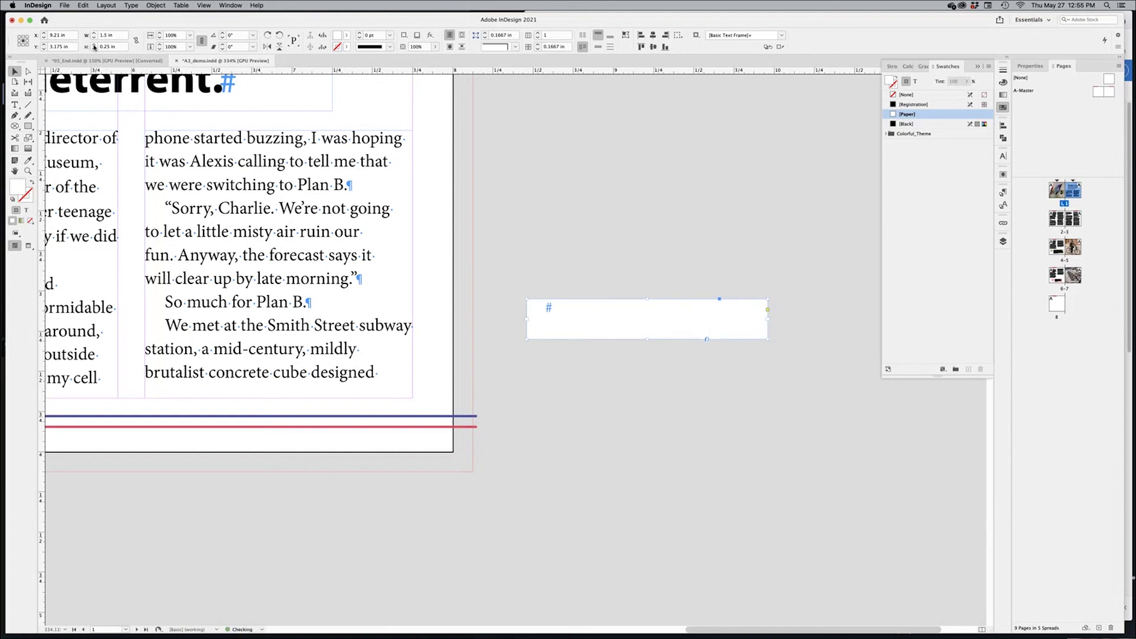
pyautogui.moveTo(730, 322); pyautogui.dragTo(692, 332)
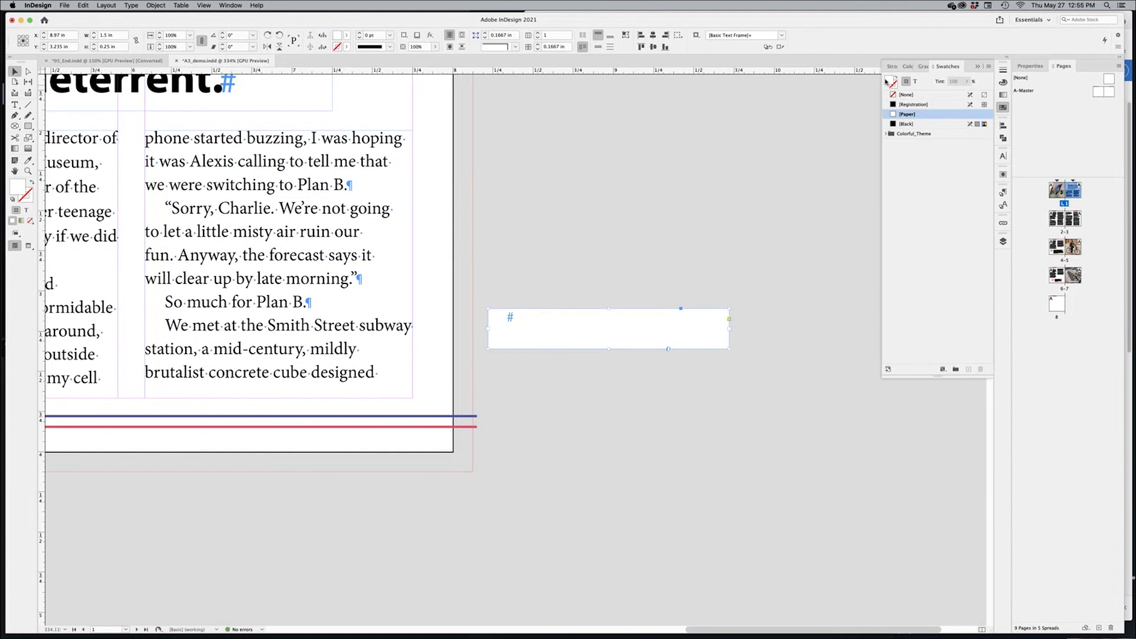
# Set the frame's fill to None and align it directly beneath page 1's second column, flush with its right edge as the lesson describes
pyautogui.click(906, 95)
pyautogui.moveTo(669, 333); pyautogui.dragTo(417, 417)
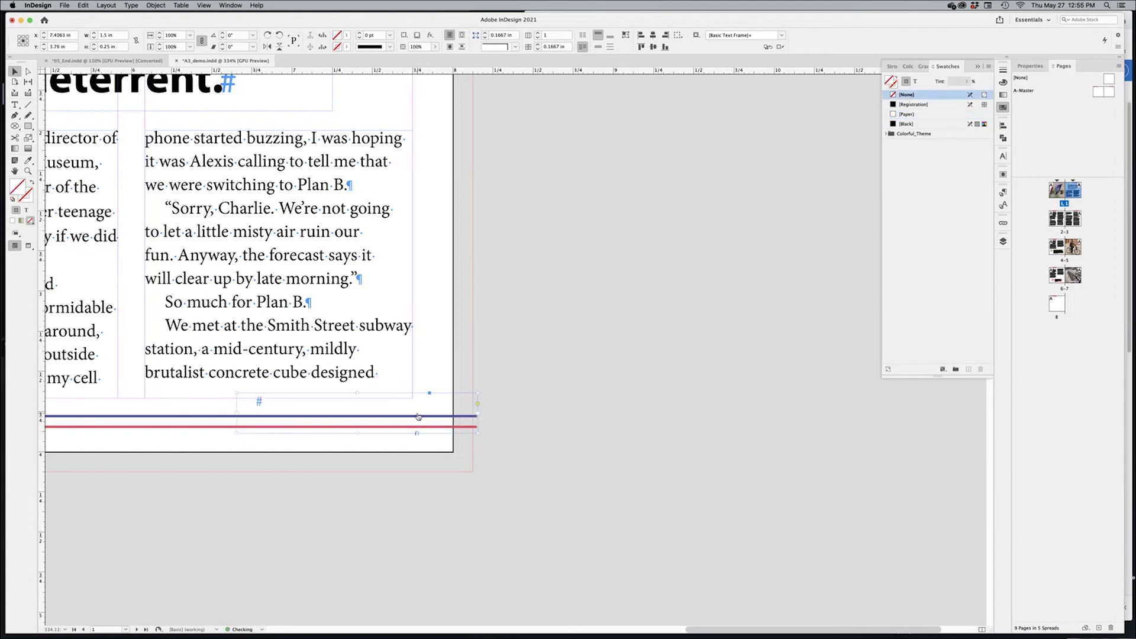
pyautogui.press('super+Tab')
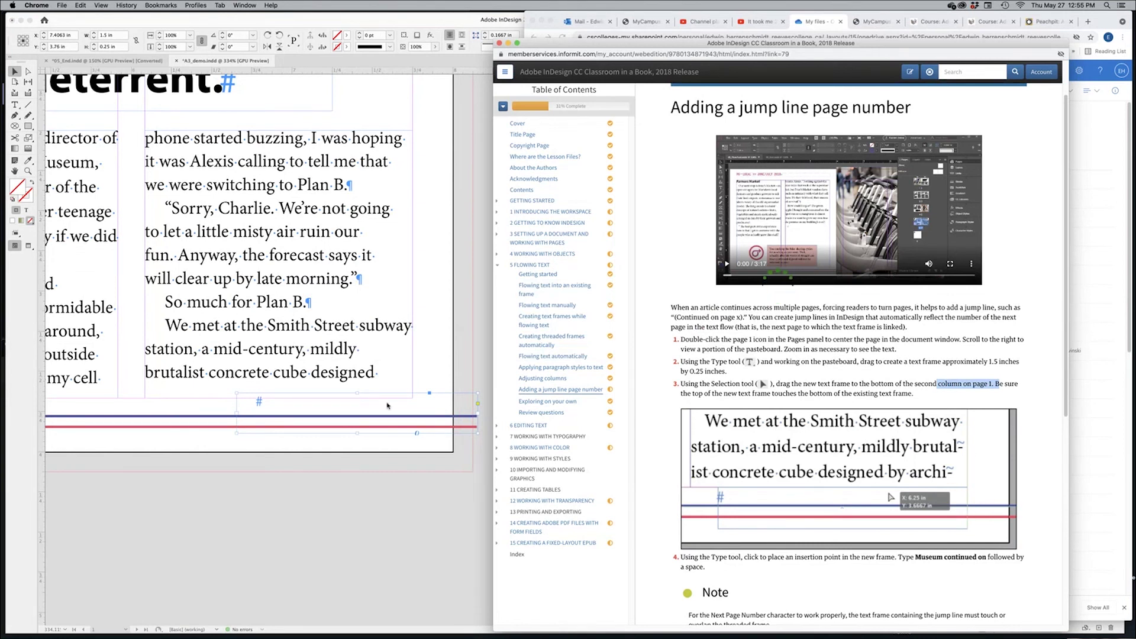
pyautogui.click(414, 411)
pyautogui.moveTo(417, 409); pyautogui.dragTo(358, 414)
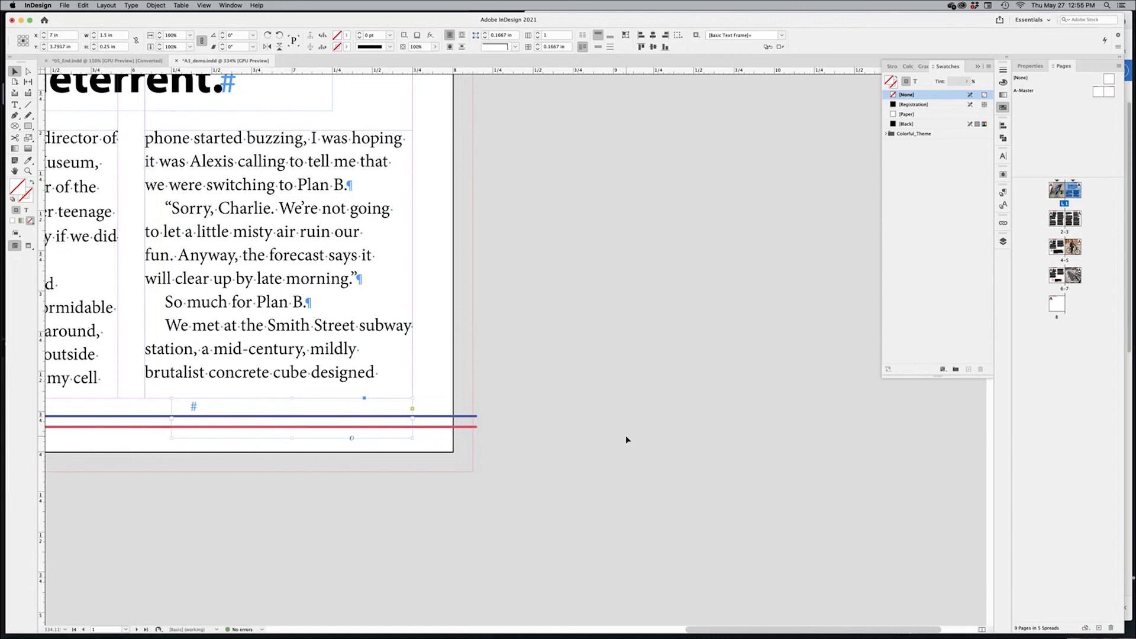
# Copy “Museum continued on” from the browser lesson and paste it into the new text frame in InDesign
pyautogui.press('super+Tab')
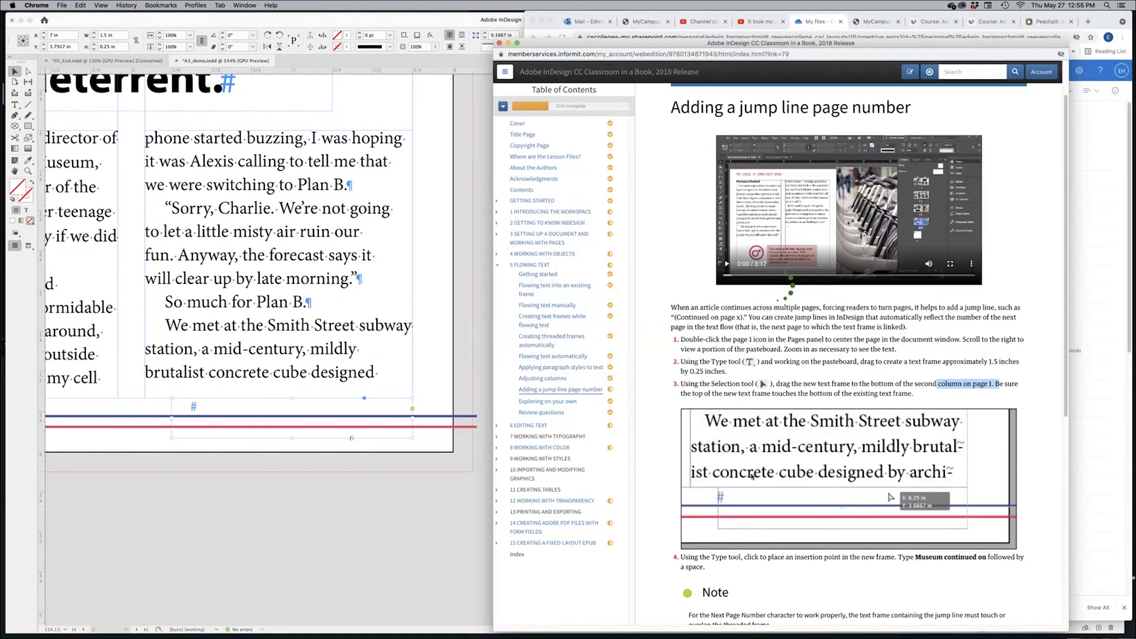
pyautogui.scroll(-5, 873, 443)
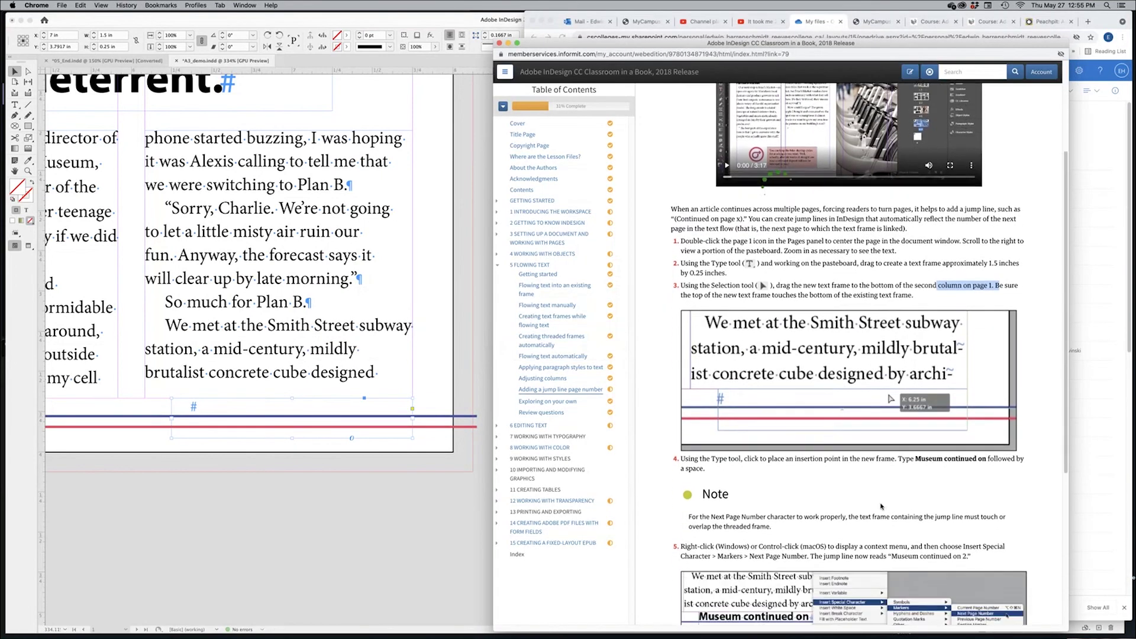
pyautogui.moveTo(702, 421); pyautogui.dragTo(985, 421)
pyautogui.press('super+c')
pyautogui.click(862, 421)
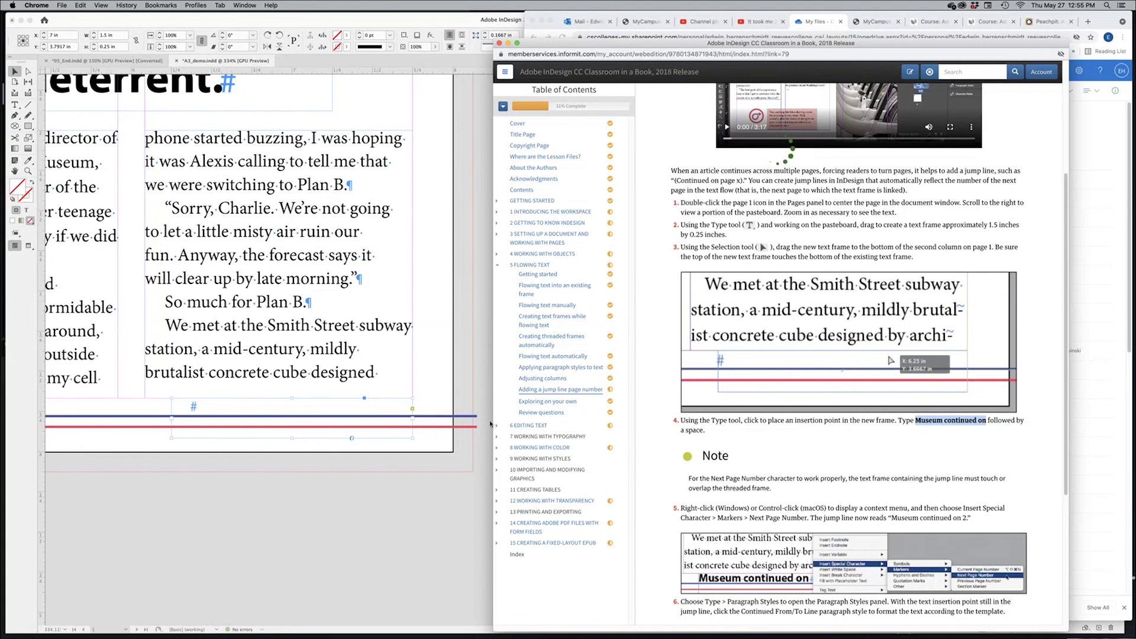
pyautogui.click(442, 419)
pyautogui.doubleClick(288, 405)
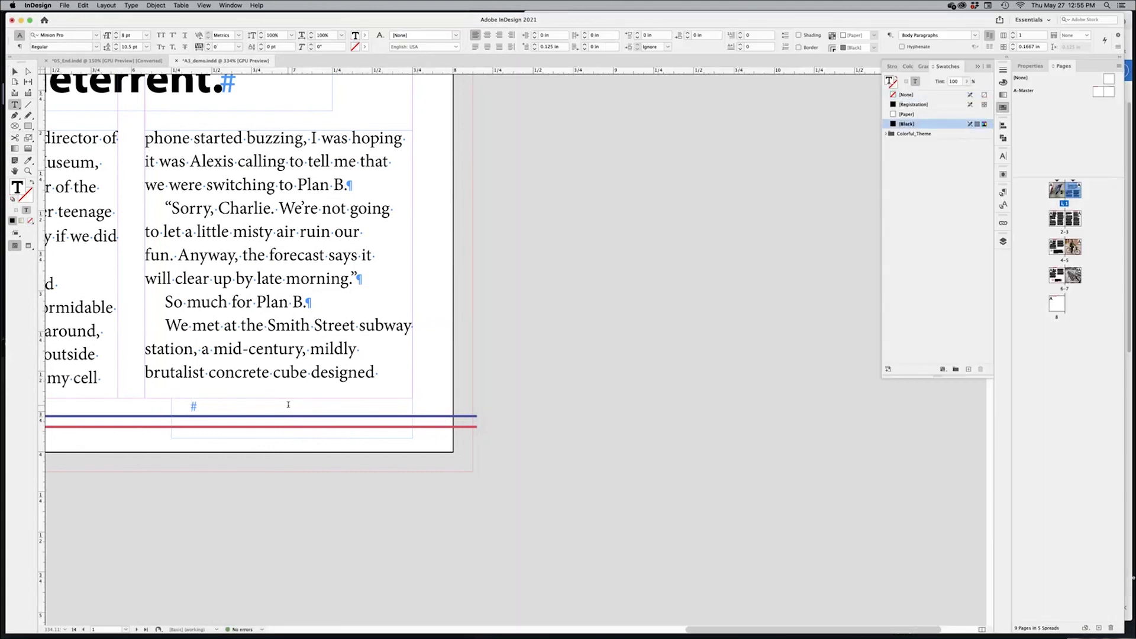
pyautogui.press('super+v')
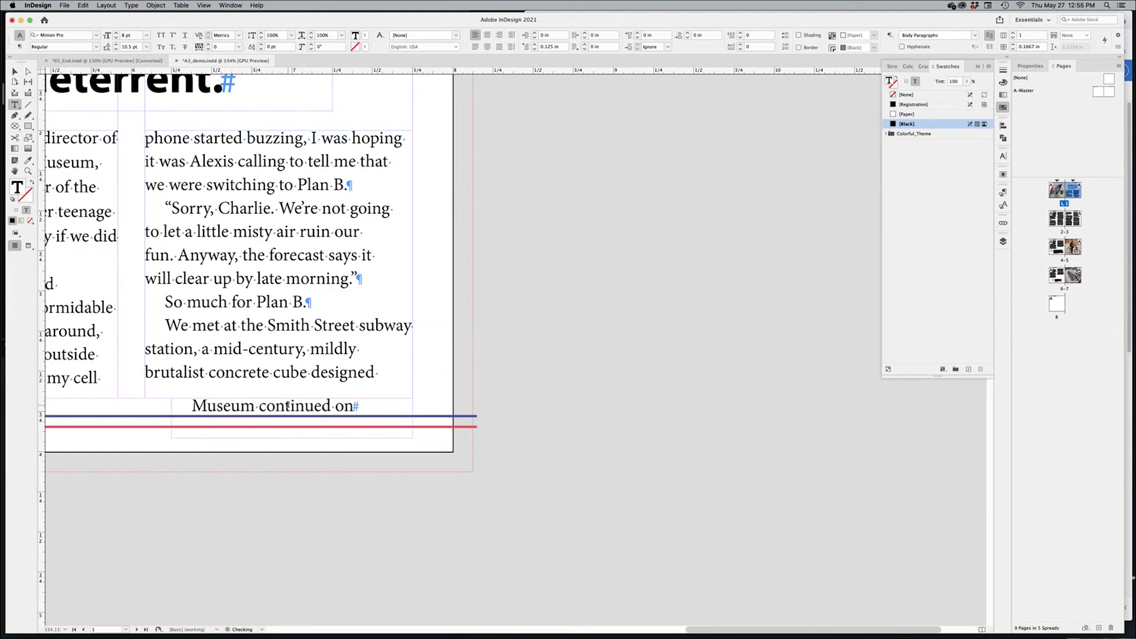
# Consult the browser lesson, then in InDesign add a space and a Next Page Number marker after “Museum continued on”
pyautogui.press('super+Tab')
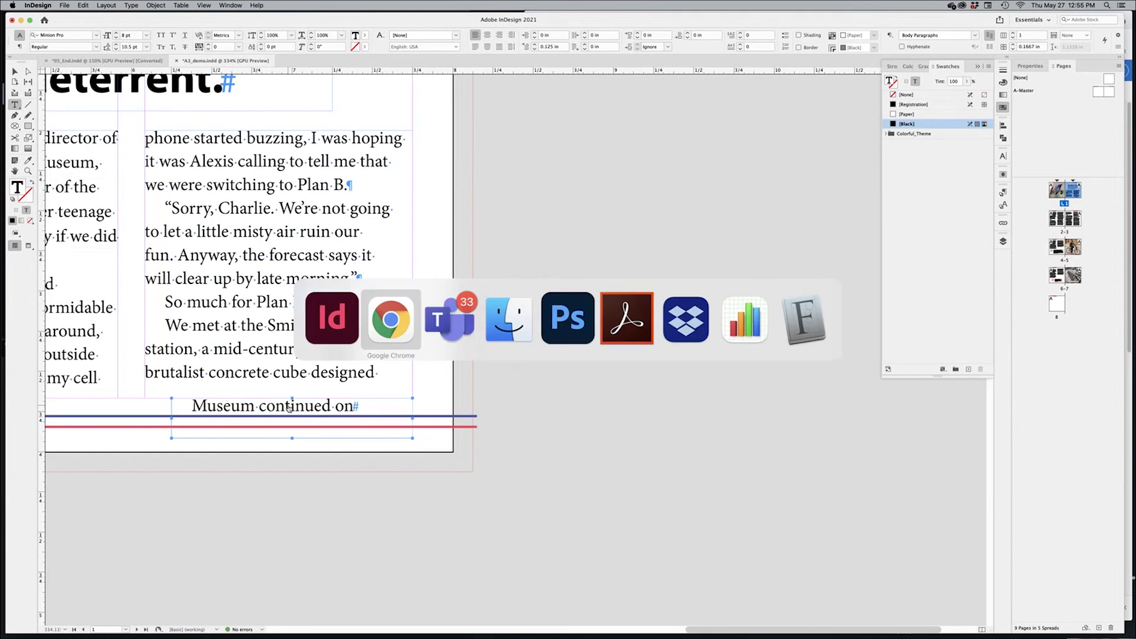
pyautogui.scroll(-5, 769, 158)
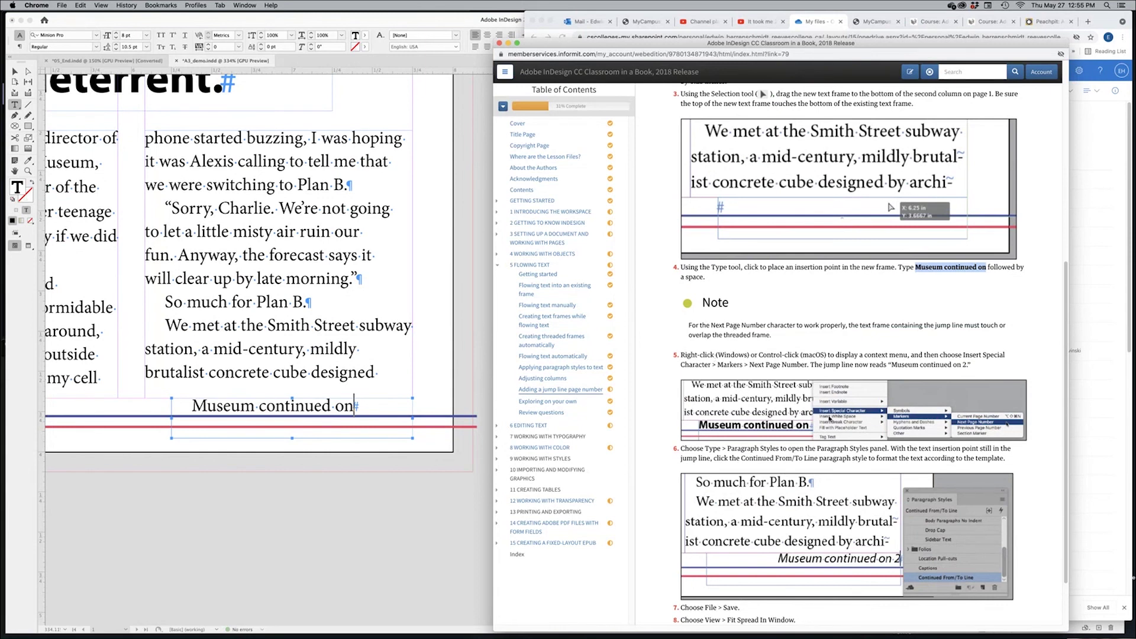
pyautogui.scroll(2, 858, 355)
pyautogui.moveTo(712, 498); pyautogui.dragTo(926, 509)
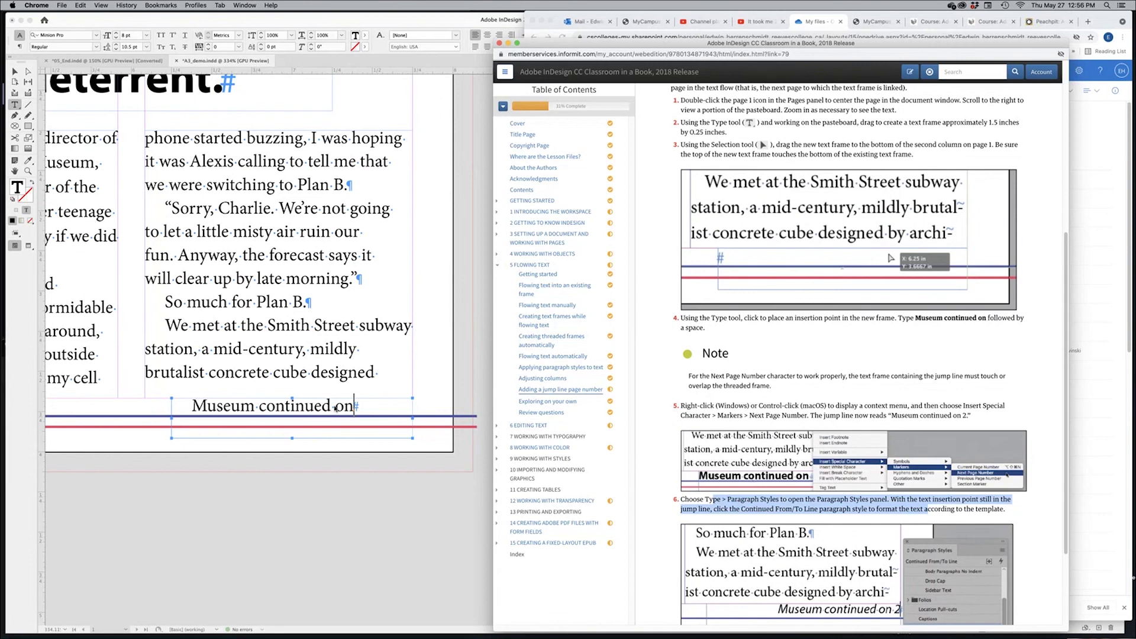
pyautogui.click(357, 407)
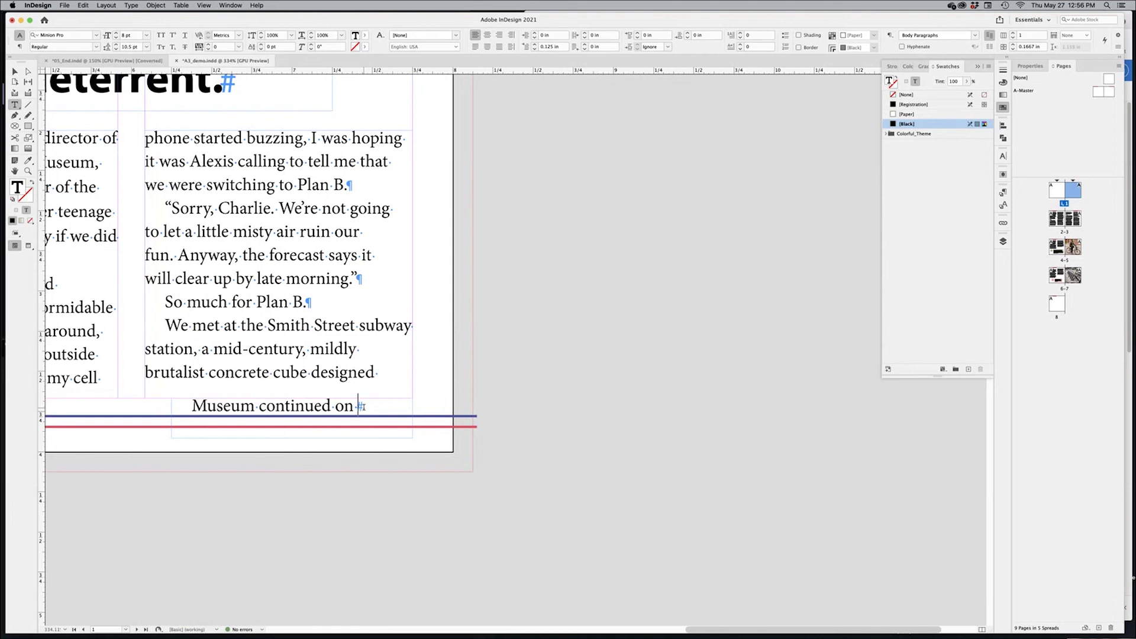
pyautogui.rightClick(363, 407)
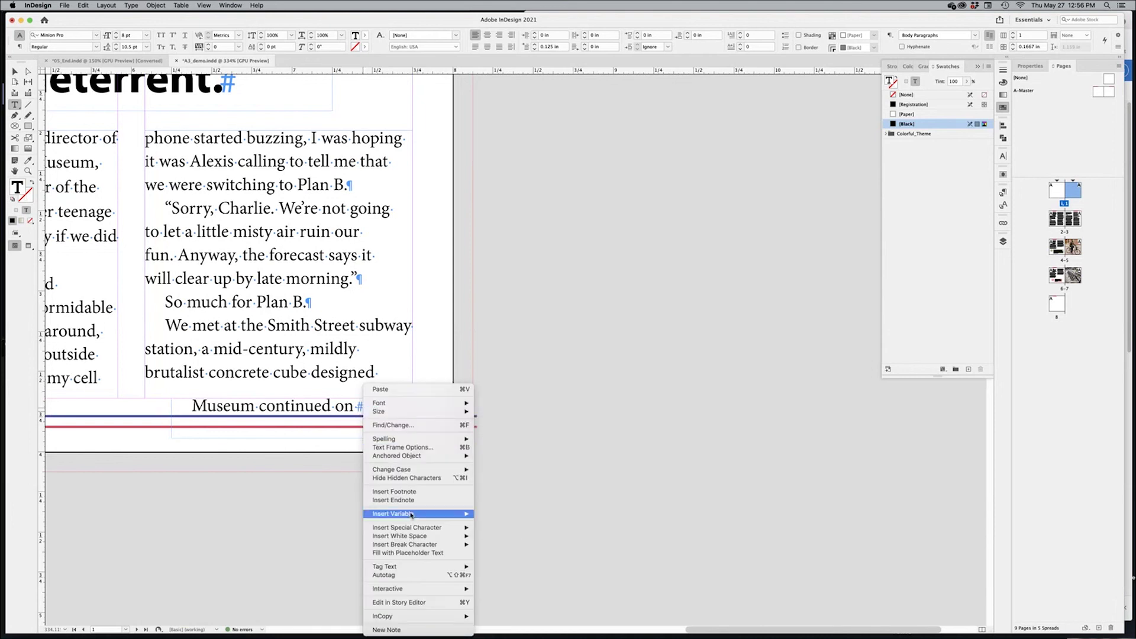
pyautogui.moveTo(414, 527)
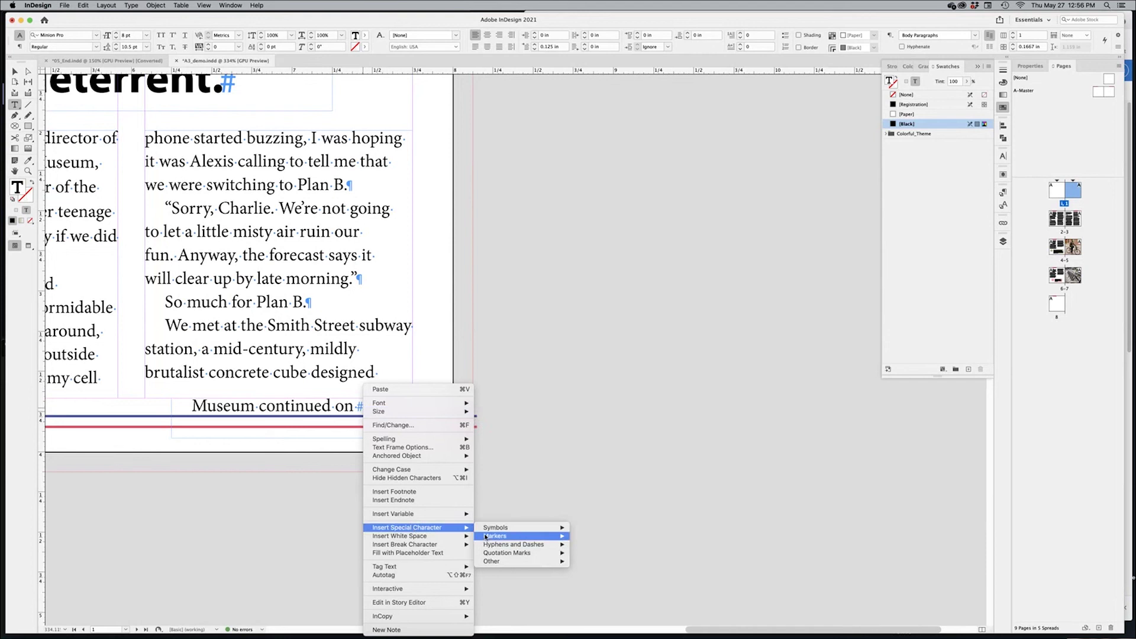
pyautogui.moveTo(500, 537)
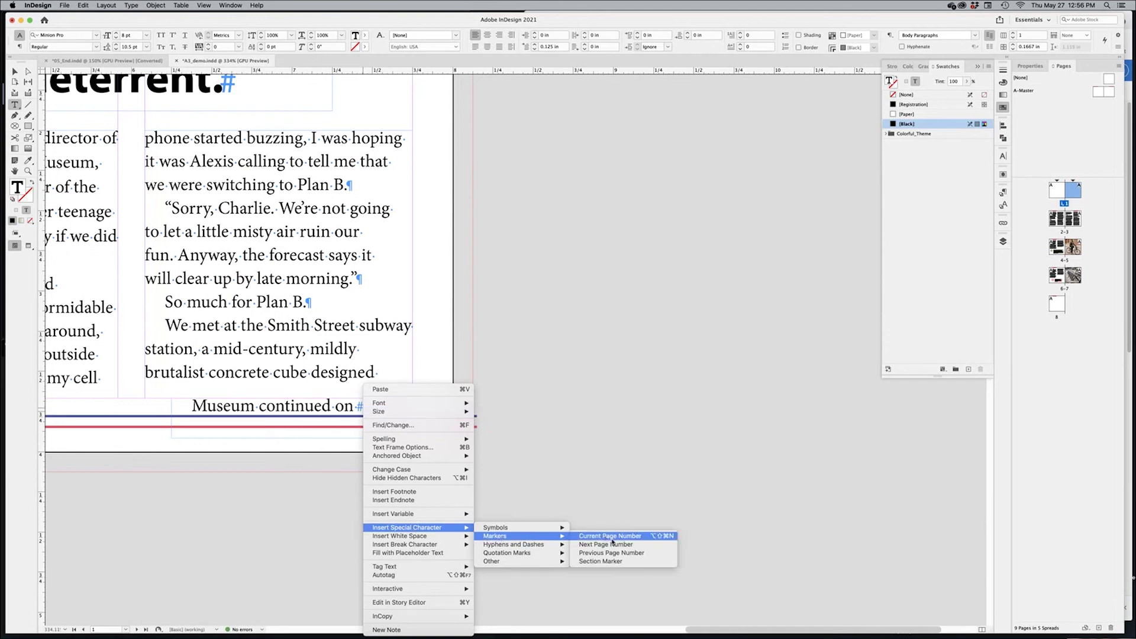
pyautogui.click(631, 544)
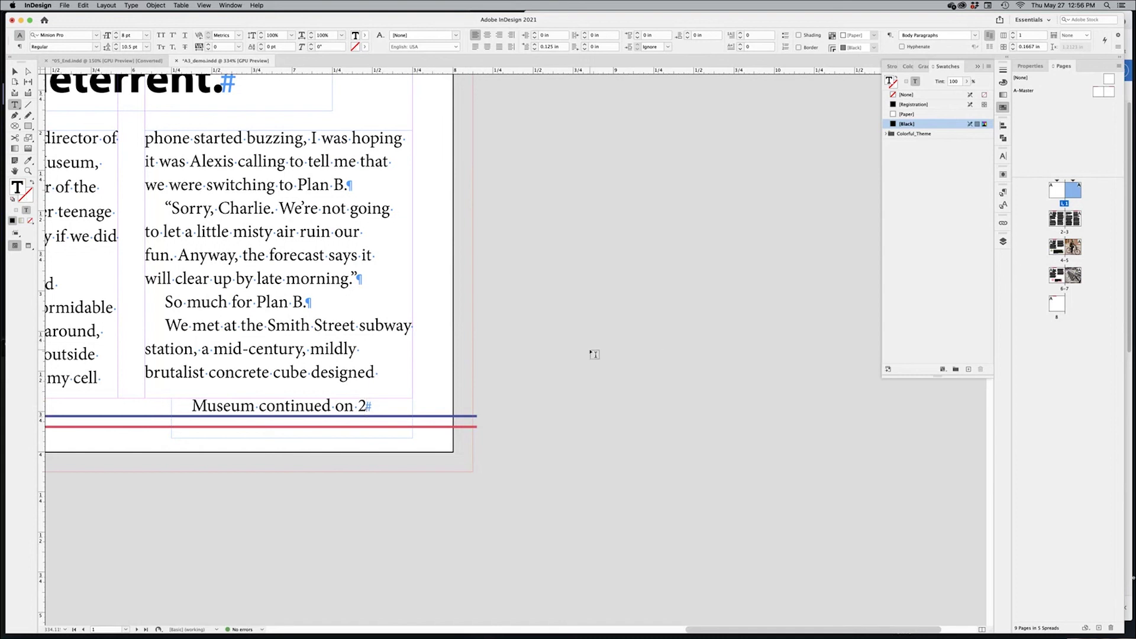
# Apply the Continued From/To Line paragraph style to the “Museum continued on” jump line on page 1
pyautogui.doubleClick(338, 408)
pyautogui.tripleClick(338, 407)
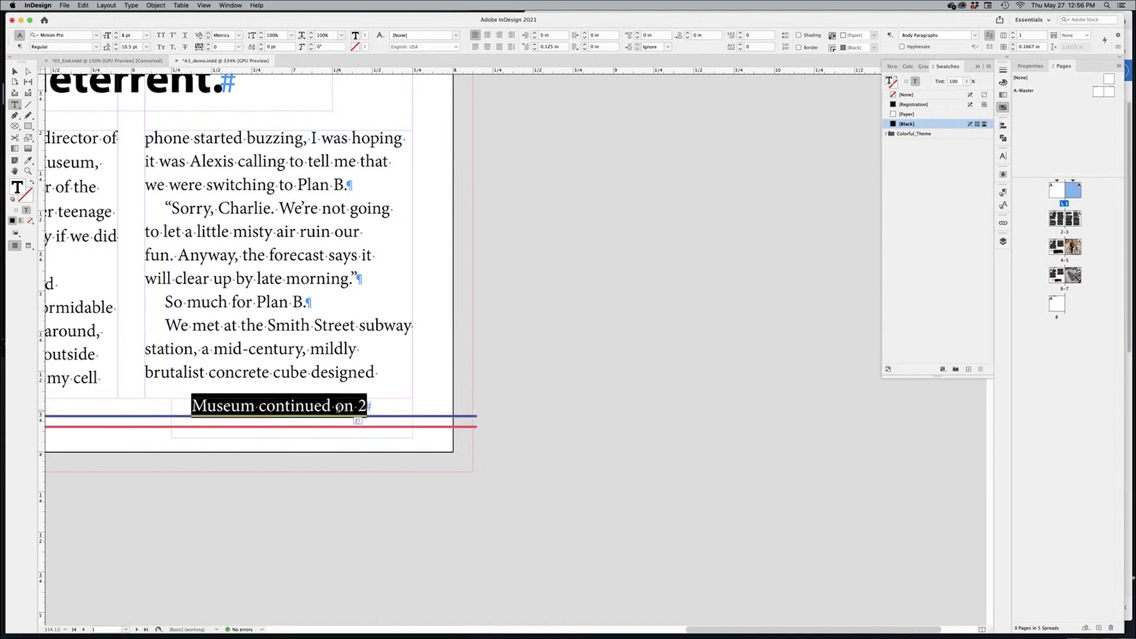
pyautogui.click(1002, 194)
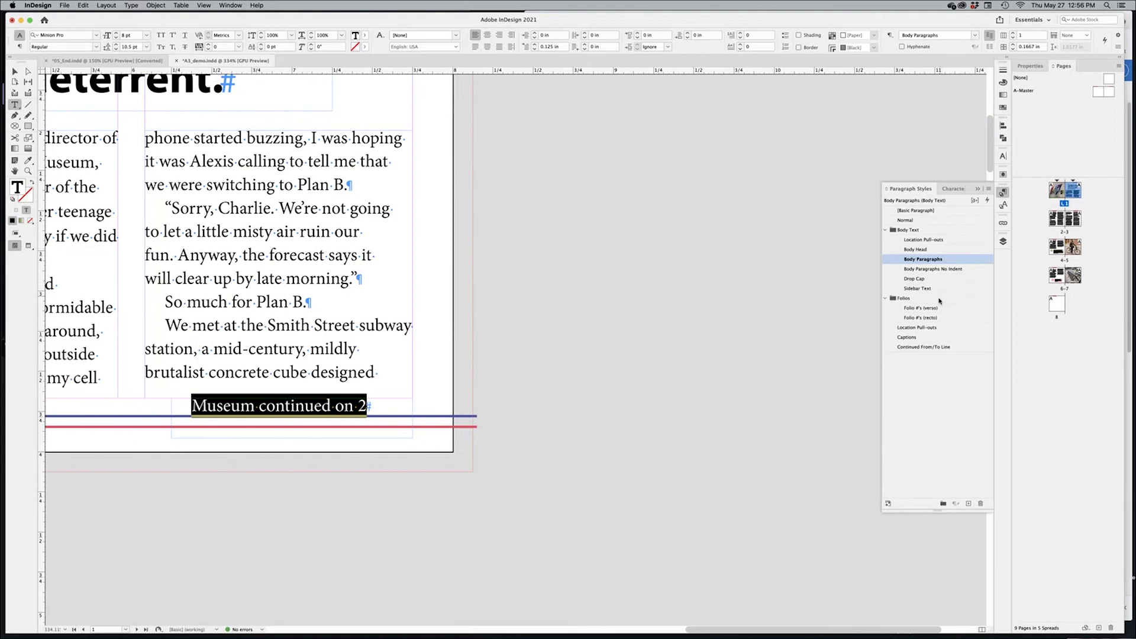
pyautogui.click(942, 318)
pyautogui.click(927, 348)
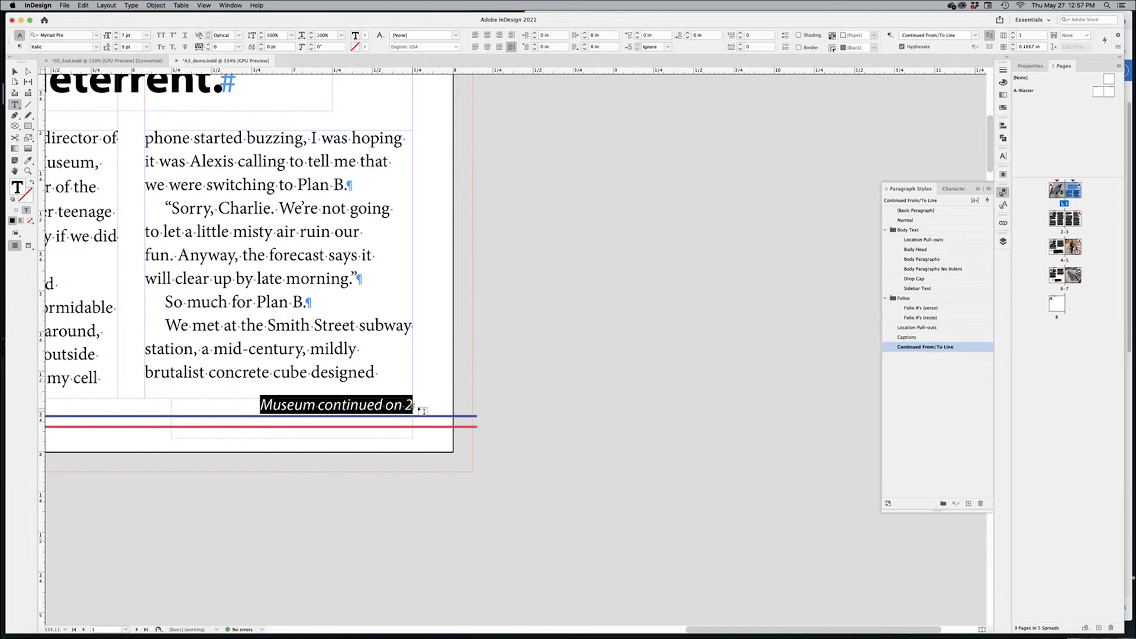
pyautogui.press('Escape')
pyautogui.click(589, 417)
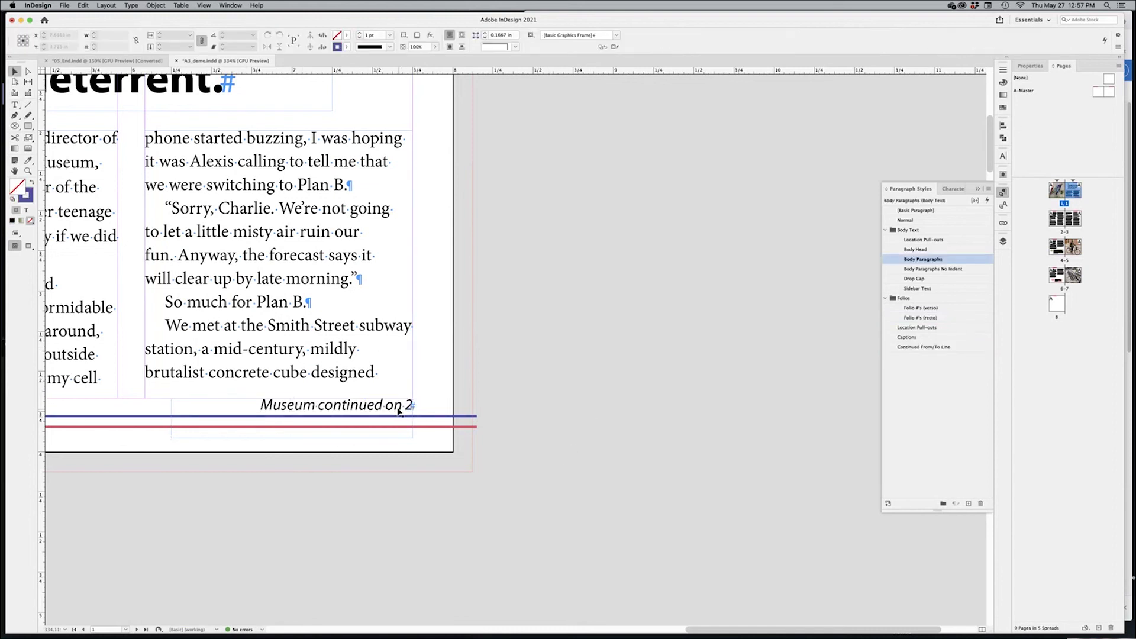
# Switch to the browser lesson, open “Exploring on your own” and read how to duplicate the jump line frame
pyautogui.moveTo(428, 331); pyautogui.dragTo(676, 261)
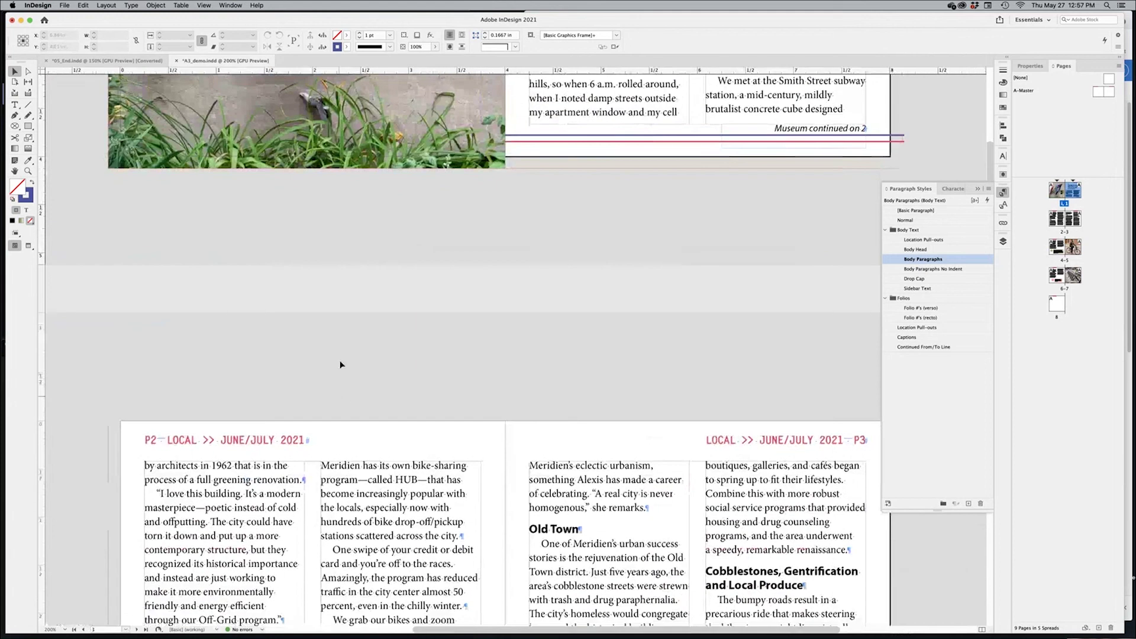
pyautogui.press('super+Tab')
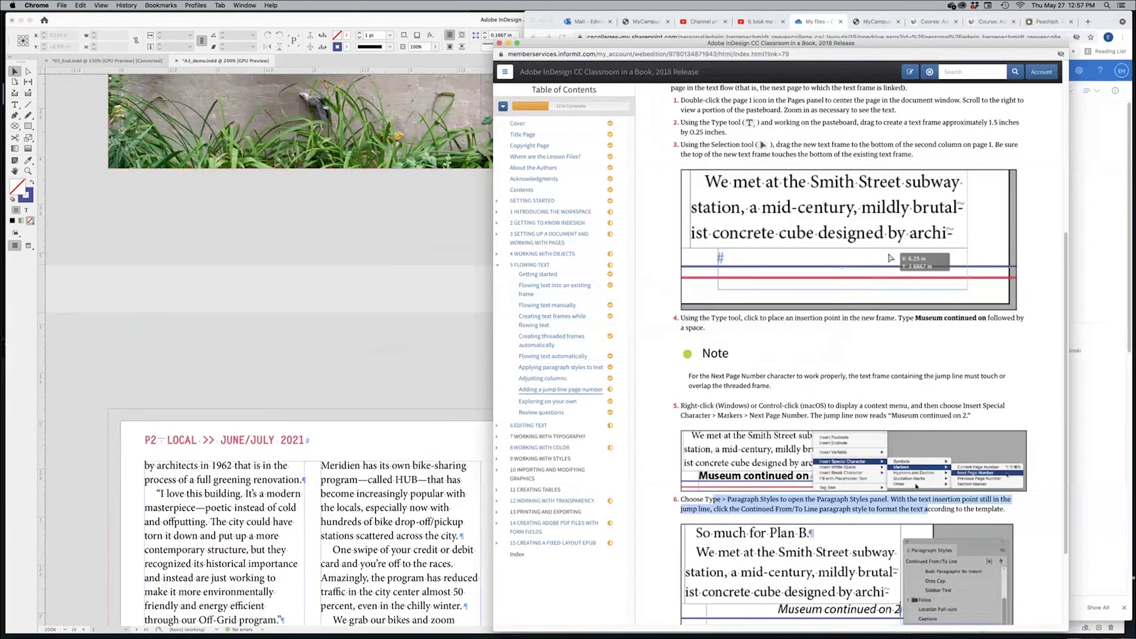
pyautogui.scroll(-3, 915, 487)
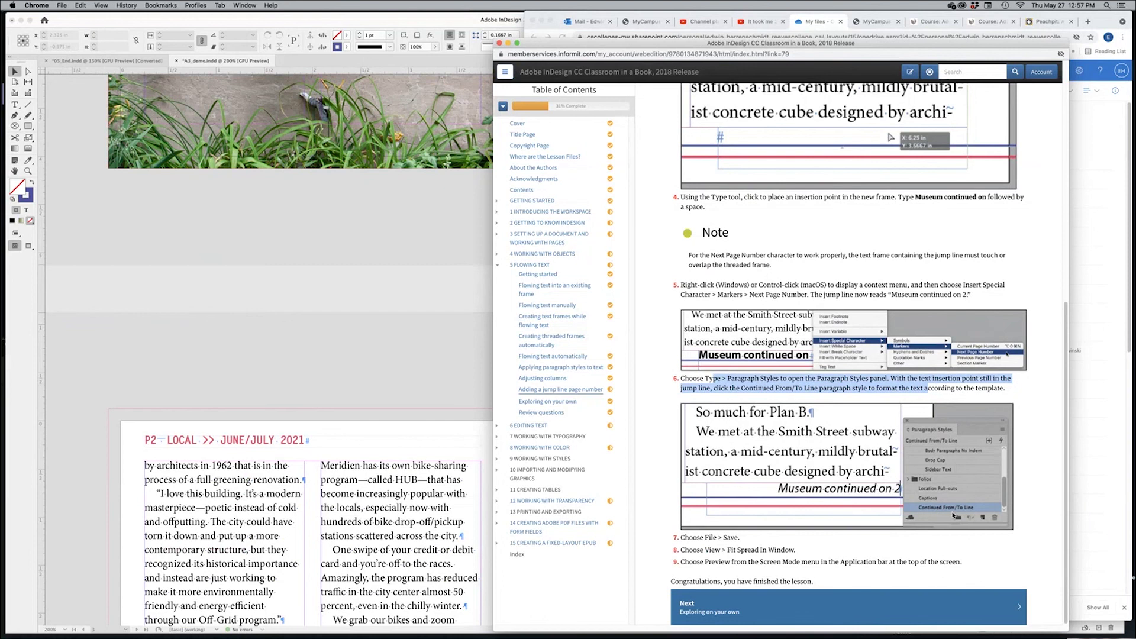
pyautogui.scroll(3, 952, 516)
pyautogui.scroll(-3, 945, 494)
pyautogui.click(734, 609)
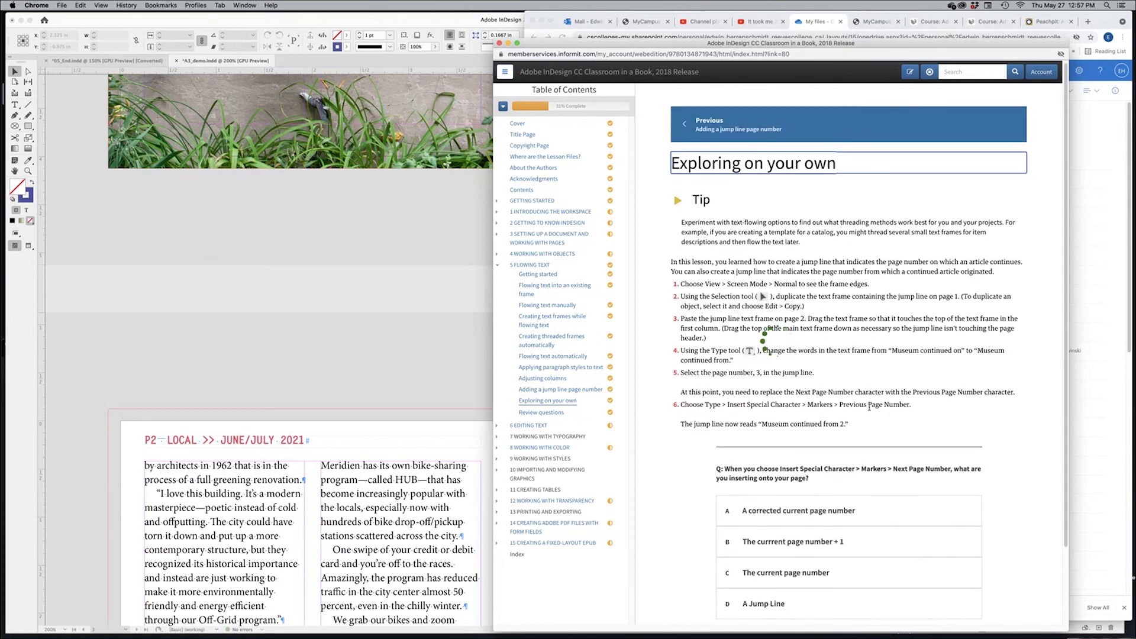
pyautogui.scroll(-3, 814, 264)
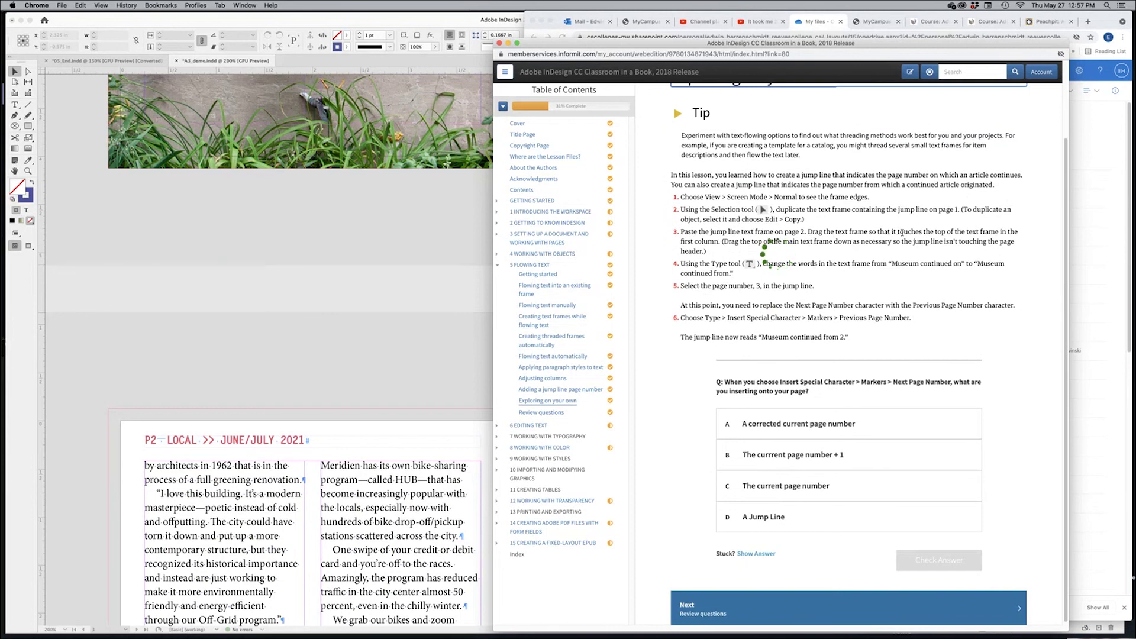
pyautogui.moveTo(700, 209); pyautogui.dragTo(959, 209)
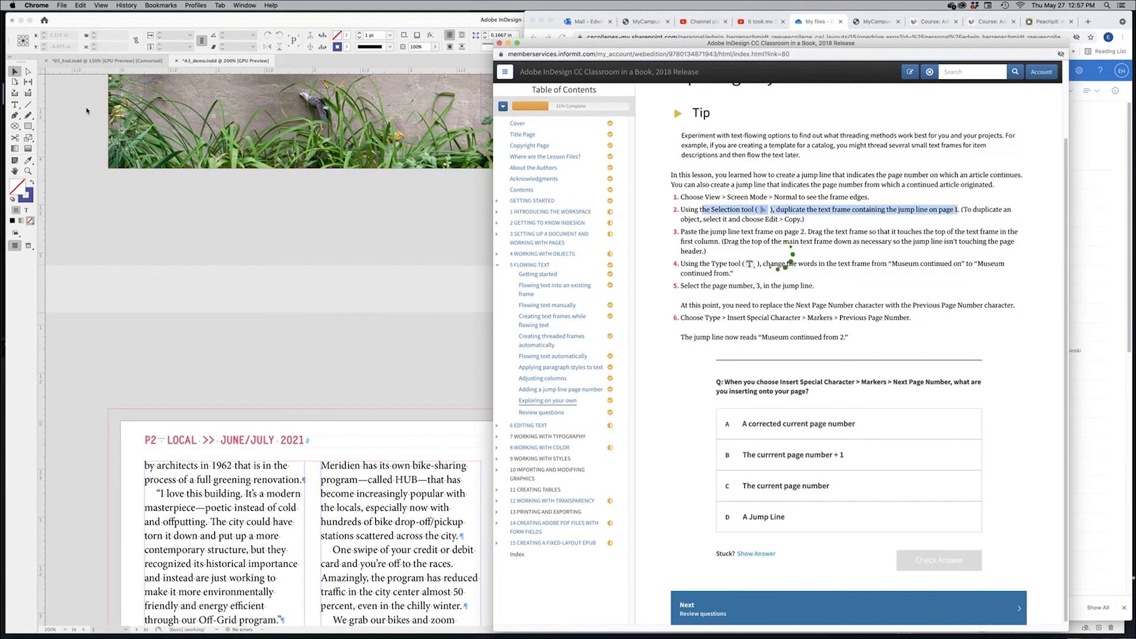
# In InDesign, duplicate page 1's jump line frame and place the copy on page 2, directly above the first column, flush with its left edge
pyautogui.click(18, 76)
pyautogui.click(799, 134)
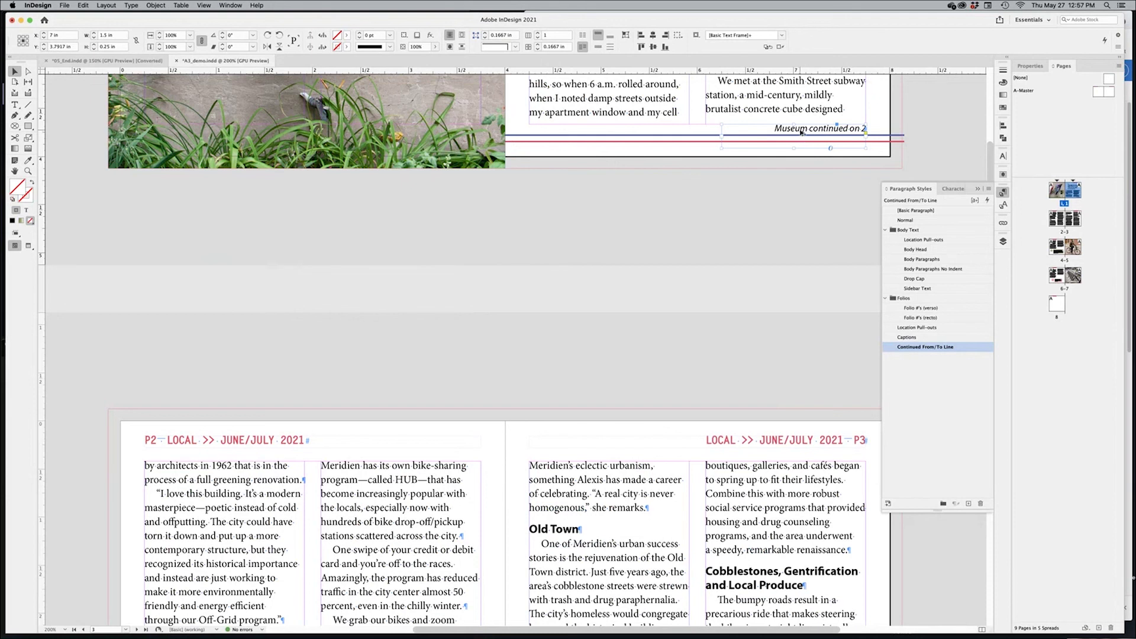
pyautogui.moveTo(801, 132); pyautogui.dragTo(761, 213)
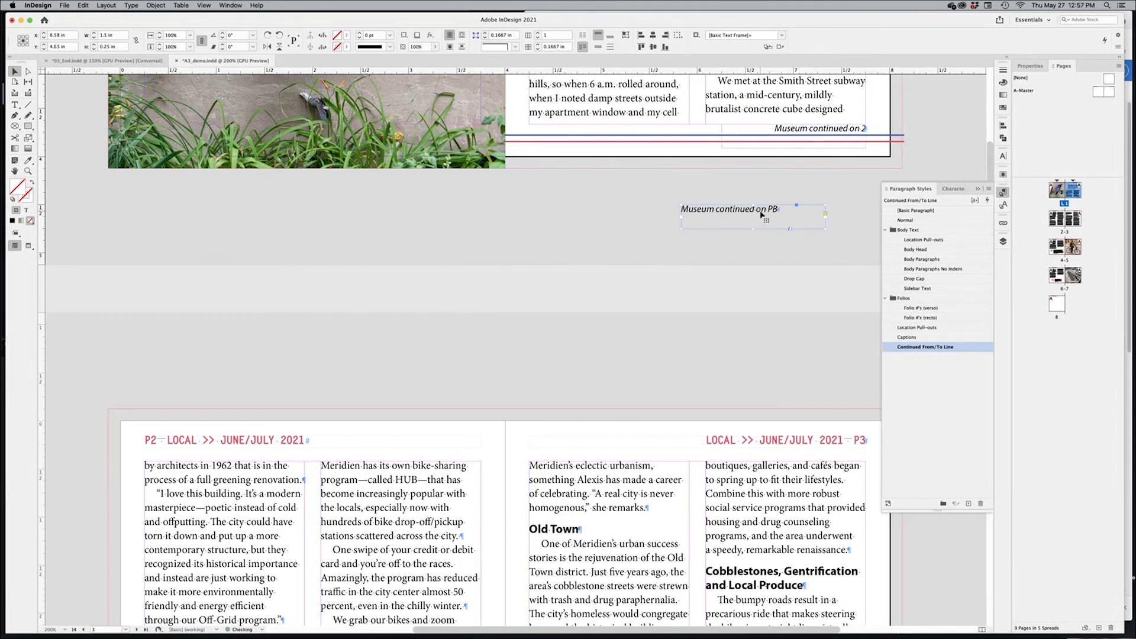
pyautogui.scroll(-5, 637, 324)
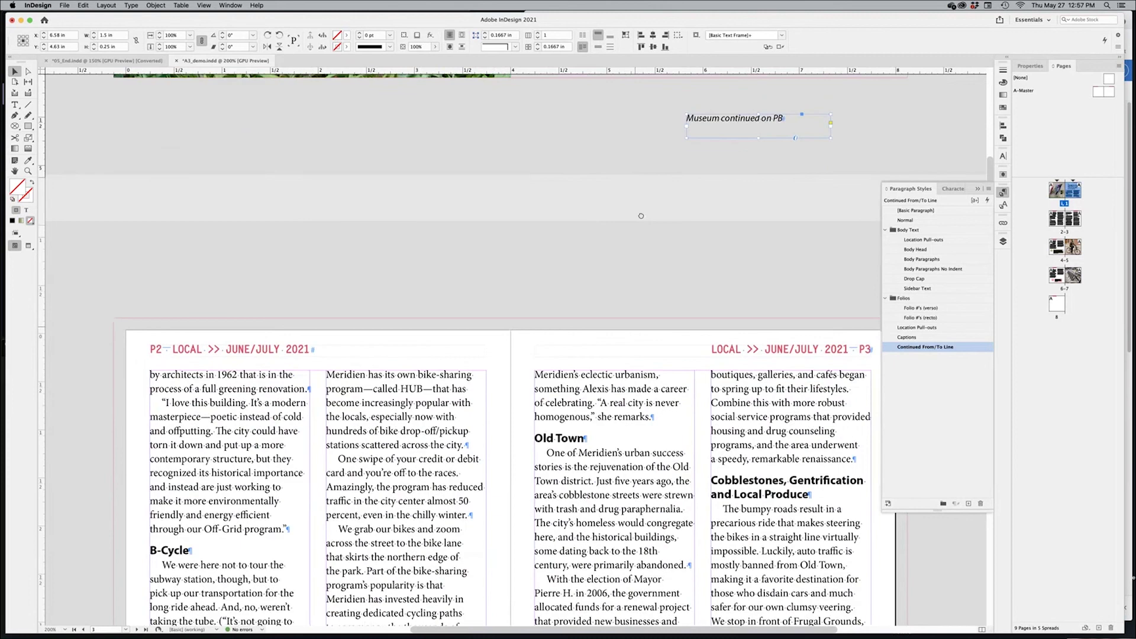
pyautogui.moveTo(720, 108); pyautogui.dragTo(509, 287)
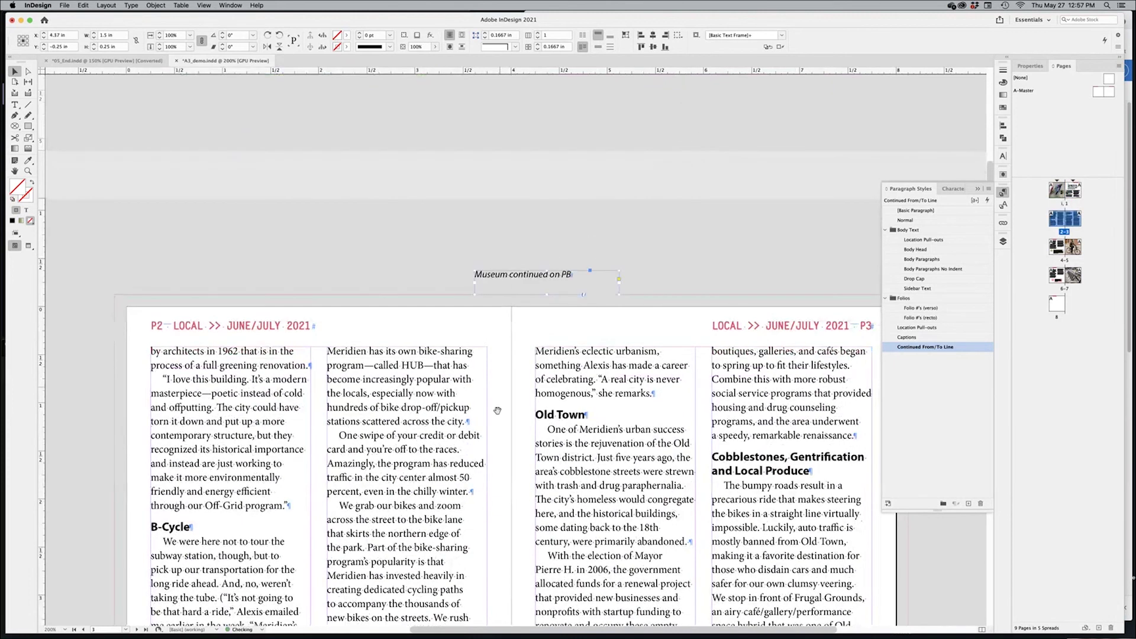
pyautogui.scroll(-8, 532, 266)
pyautogui.hscroll(-2, 533, 266)
pyautogui.moveTo(587, 118); pyautogui.dragTo(256, 165)
pyautogui.scroll(3, 272, 166)
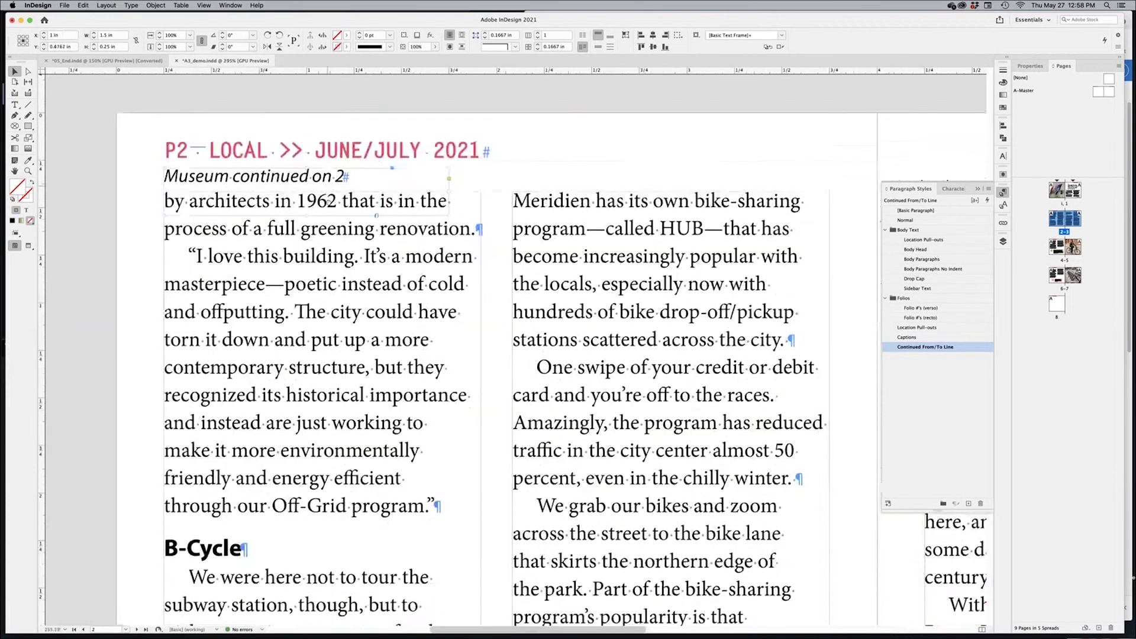
# Read the browser lesson's step on positioning the jump line frame, then check the frame against page 2's header and first column in InDesign
pyautogui.press('super+Tab')
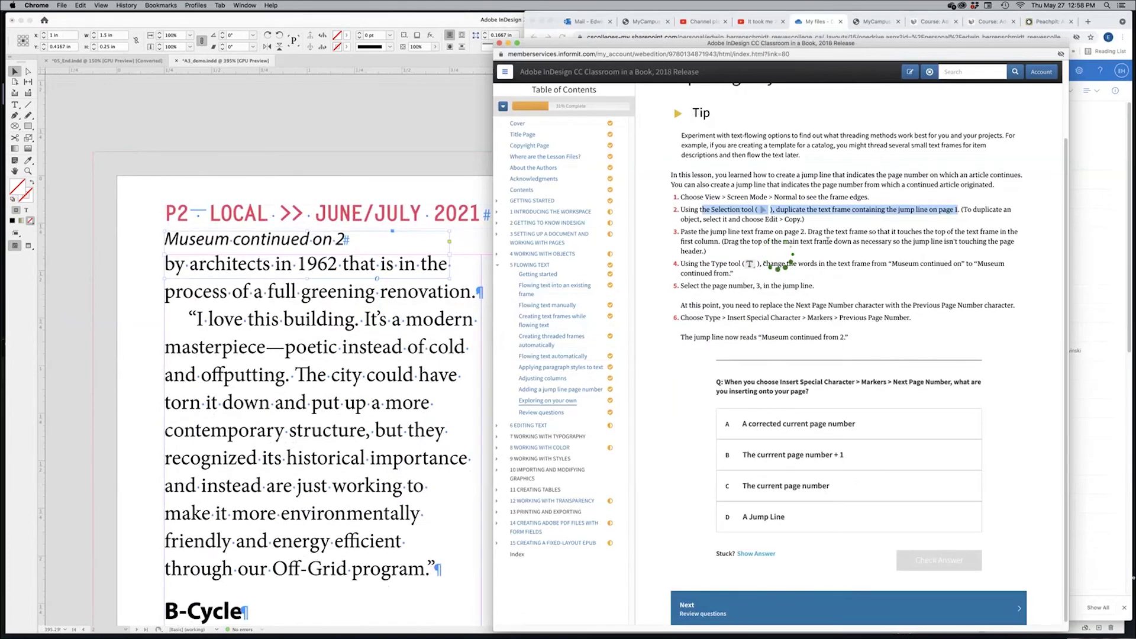
pyautogui.click(830, 230)
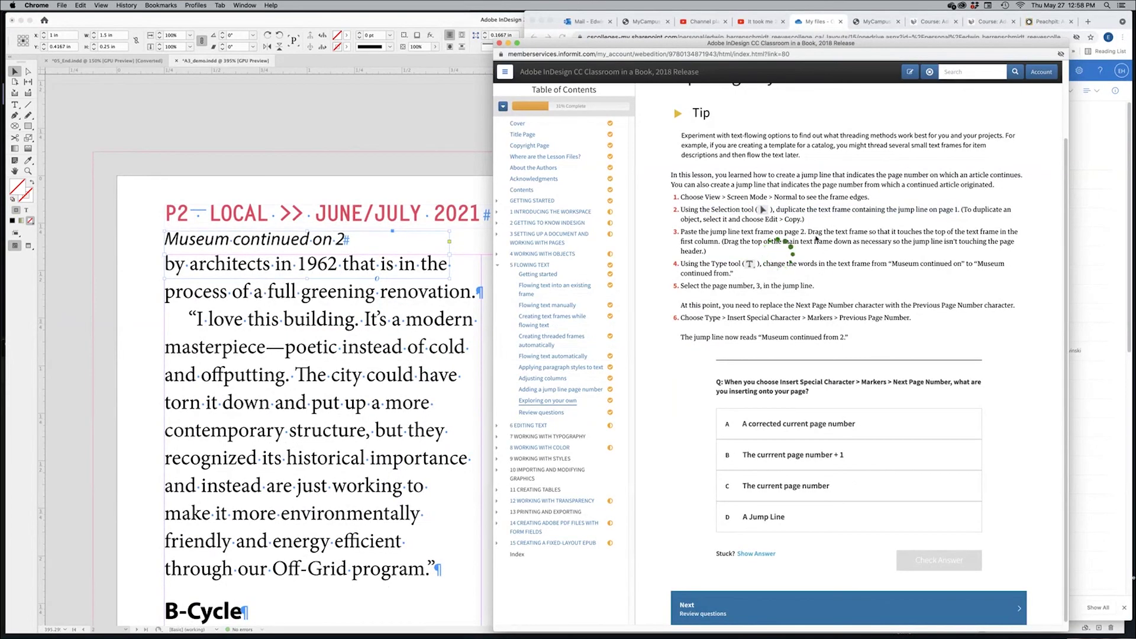
pyautogui.moveTo(819, 232); pyautogui.dragTo(772, 254)
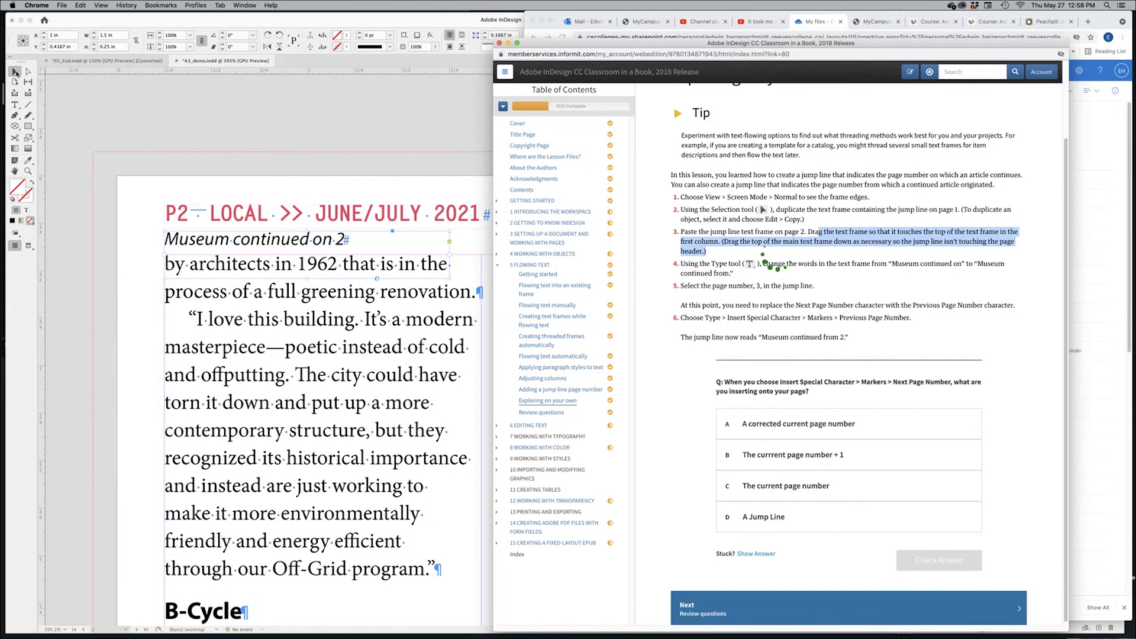
pyautogui.click(277, 243)
pyautogui.moveTo(303, 279)
pyautogui.mouseDown()
pyautogui.moveTo(308, 269)
pyautogui.moveTo(299, 273)
pyautogui.mouseUp()
pyautogui.click(314, 200)
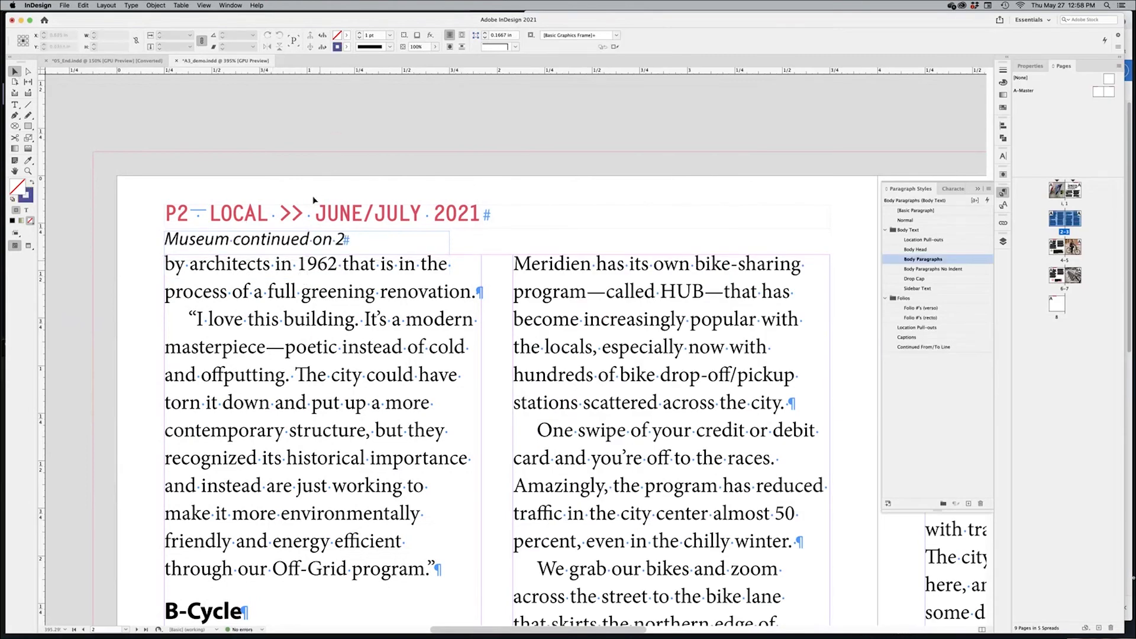
# Consult the browser lesson, then in InDesign change “on” to “from” in page 2's jump line
pyautogui.press('super+Tab')
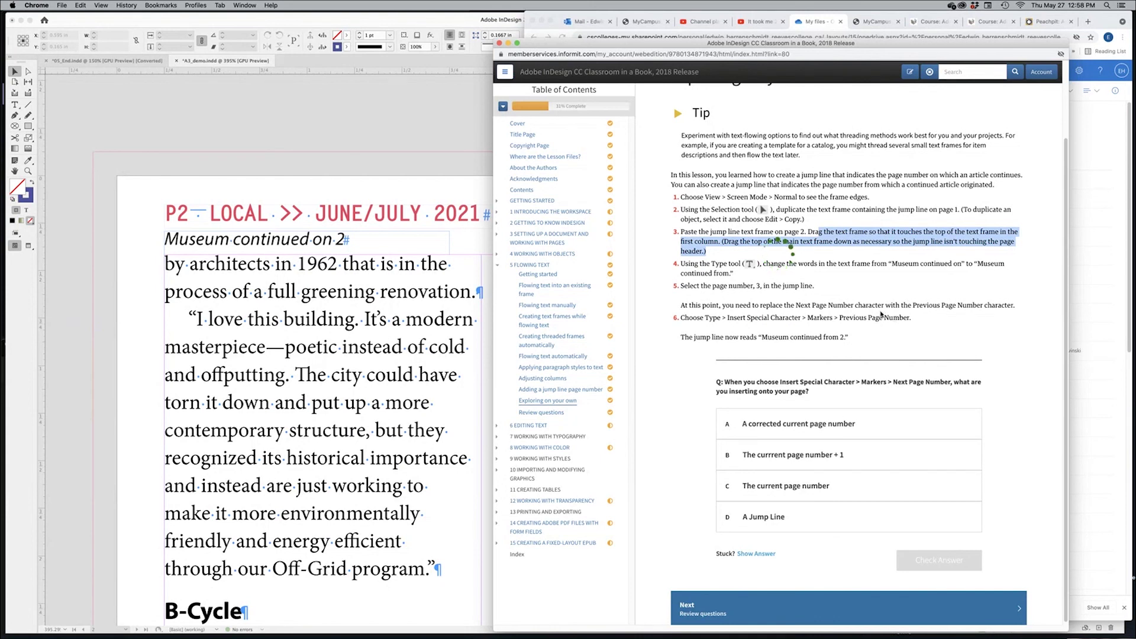
pyautogui.click(681, 279)
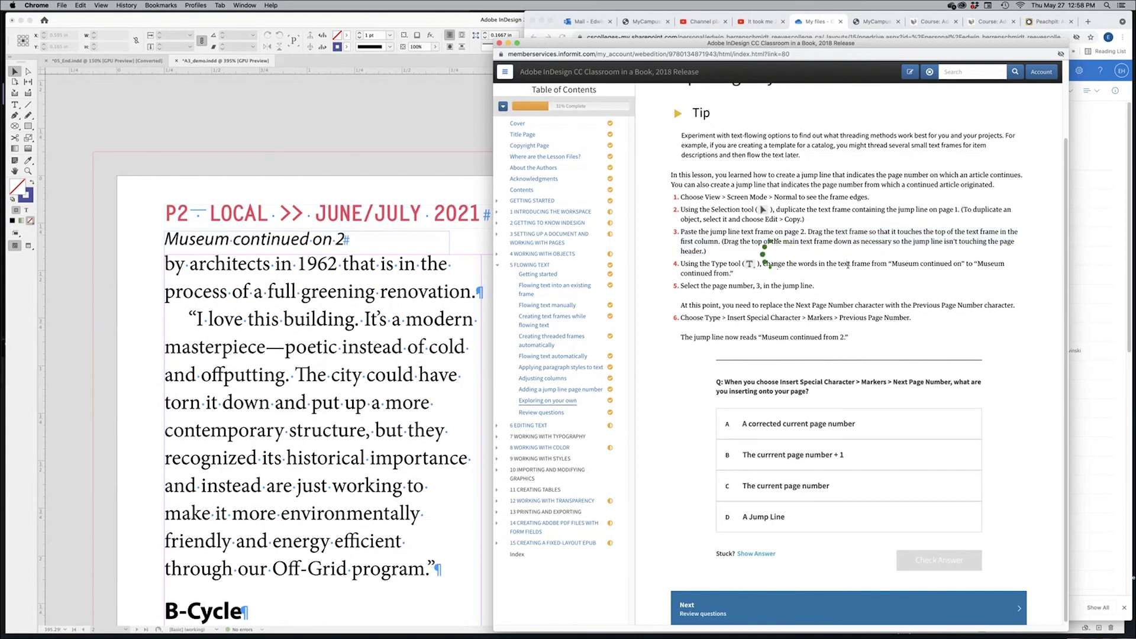
pyautogui.moveTo(893, 264); pyautogui.dragTo(961, 264)
pyautogui.click(763, 250)
pyautogui.doubleClick(322, 239)
pyautogui.doubleClick(322, 239)
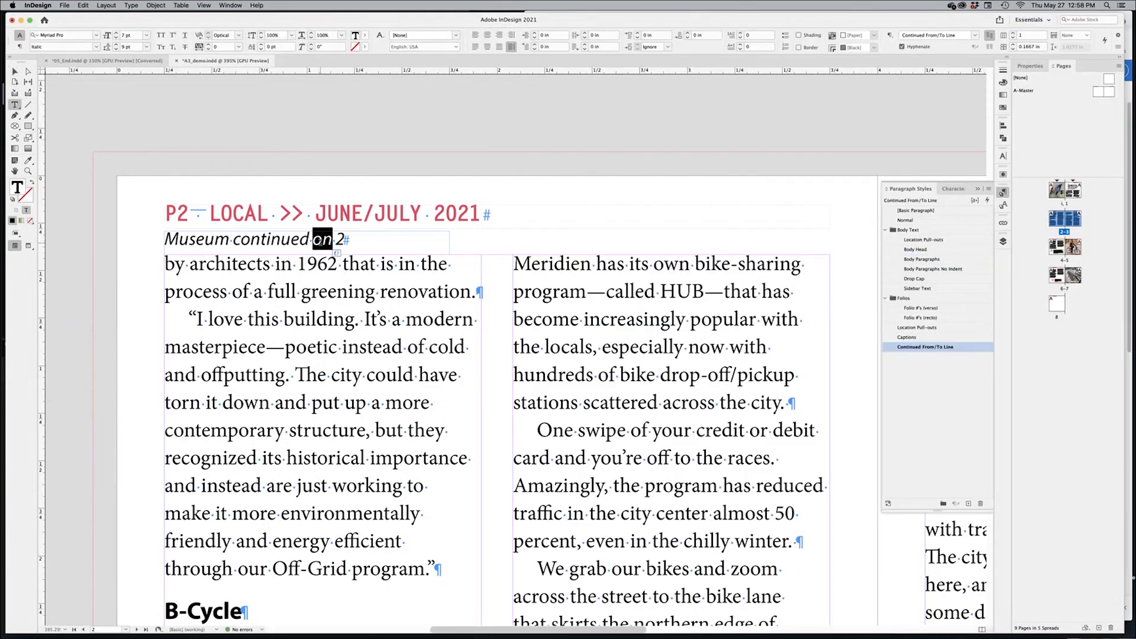
pyautogui.write('from')
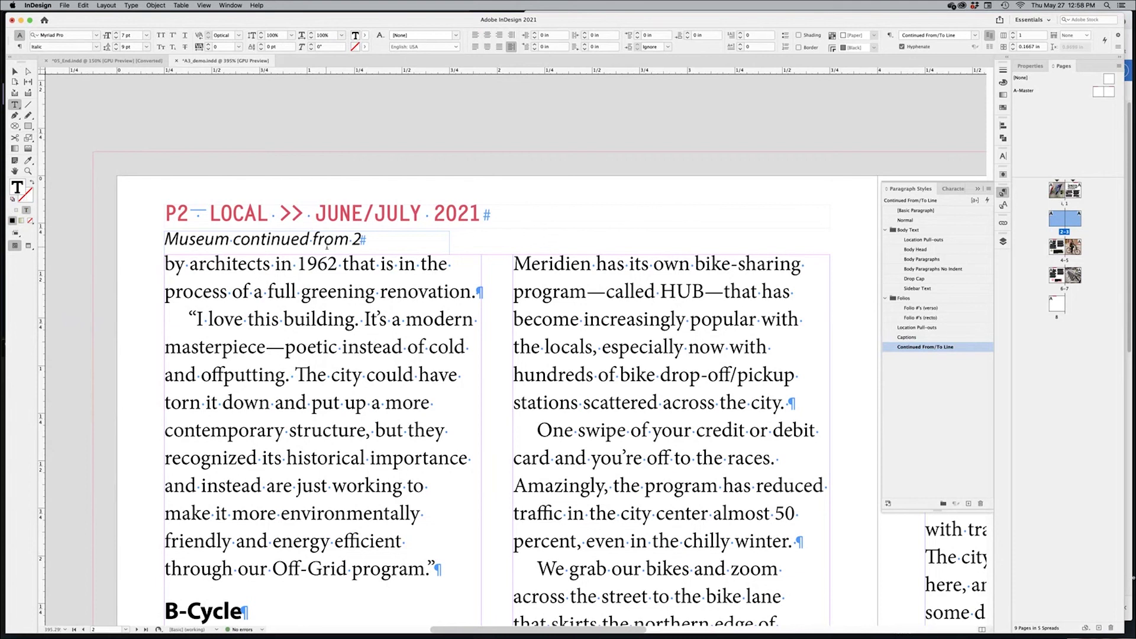
# Following the browser lesson, replace the page number in page 2's jump line with a Previous Page Number marker
pyautogui.press('super+Tab')
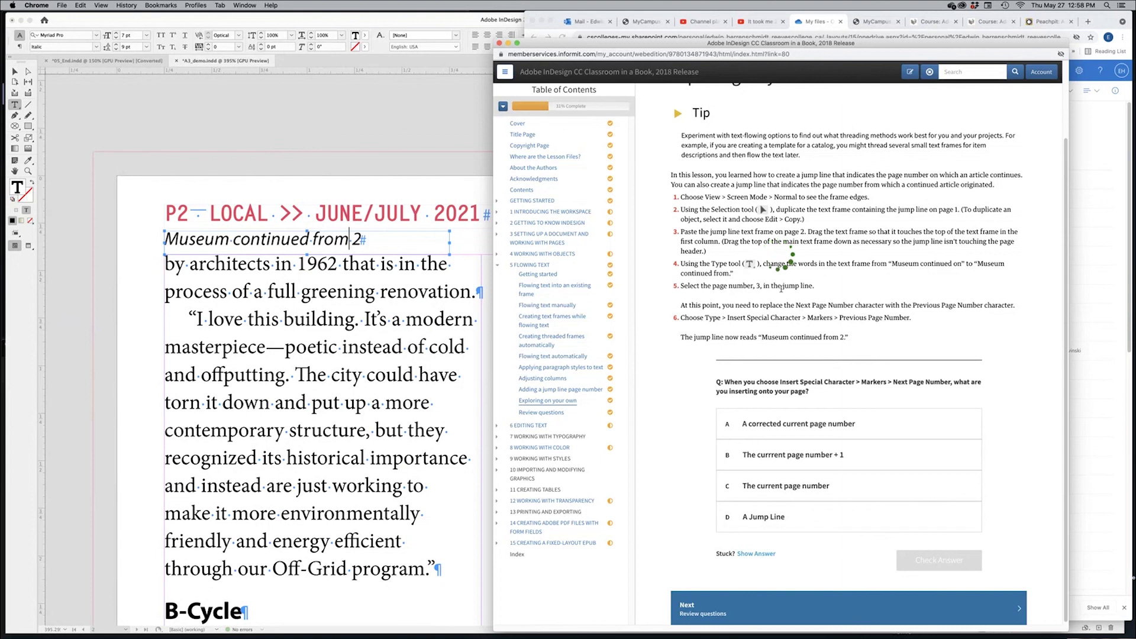
pyautogui.click(448, 268)
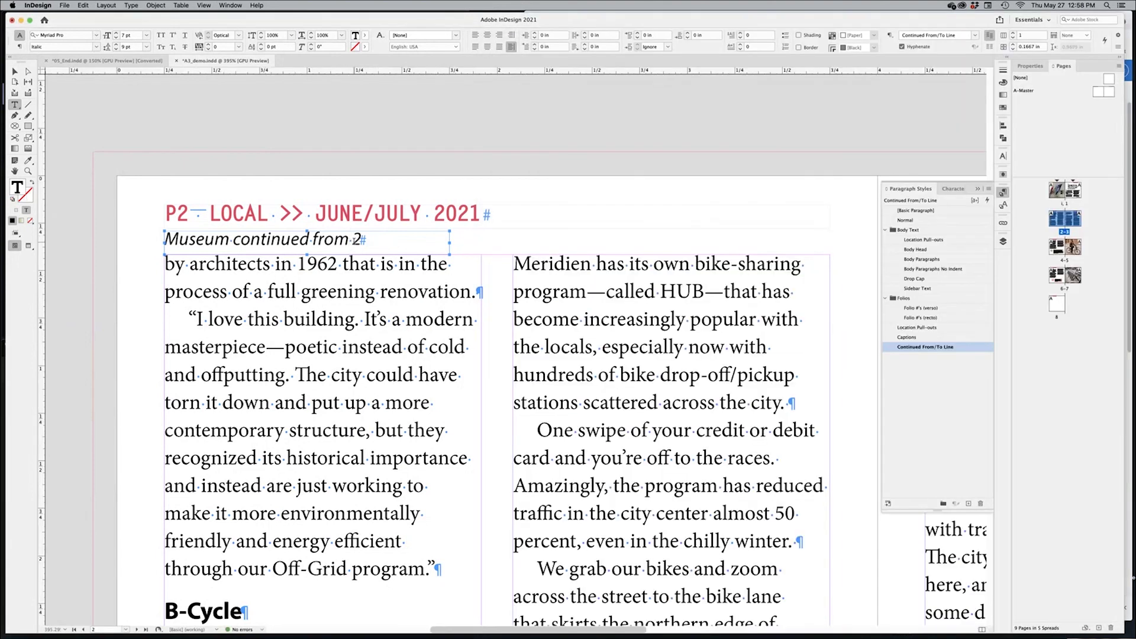
pyautogui.doubleClick(357, 239)
pyautogui.rightClick(358, 244)
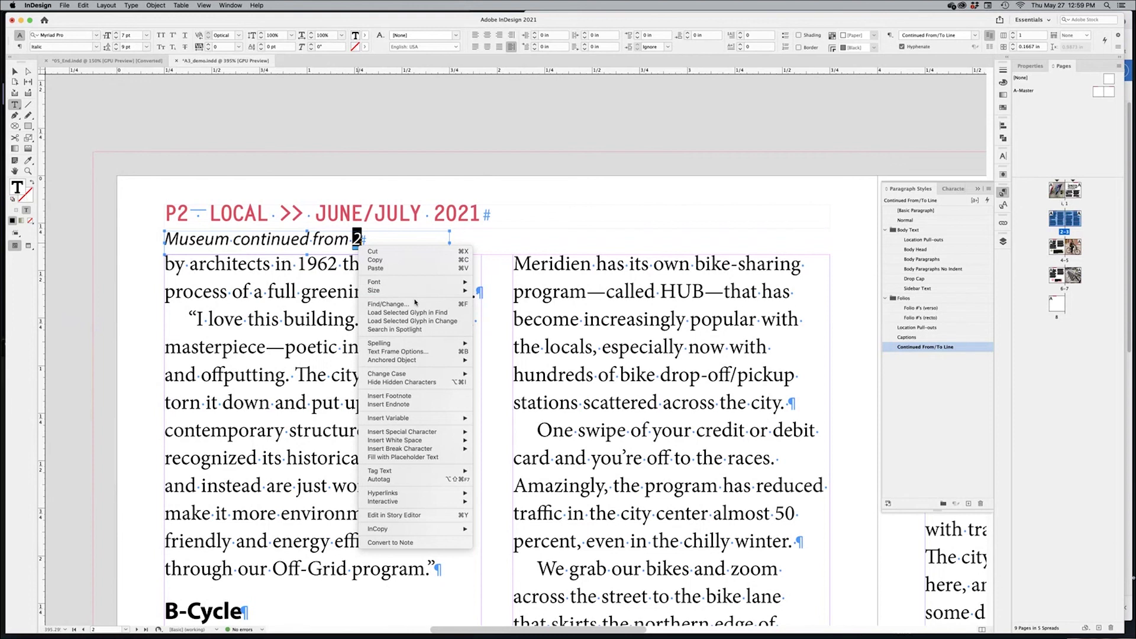
pyautogui.moveTo(424, 434)
pyautogui.moveTo(503, 441)
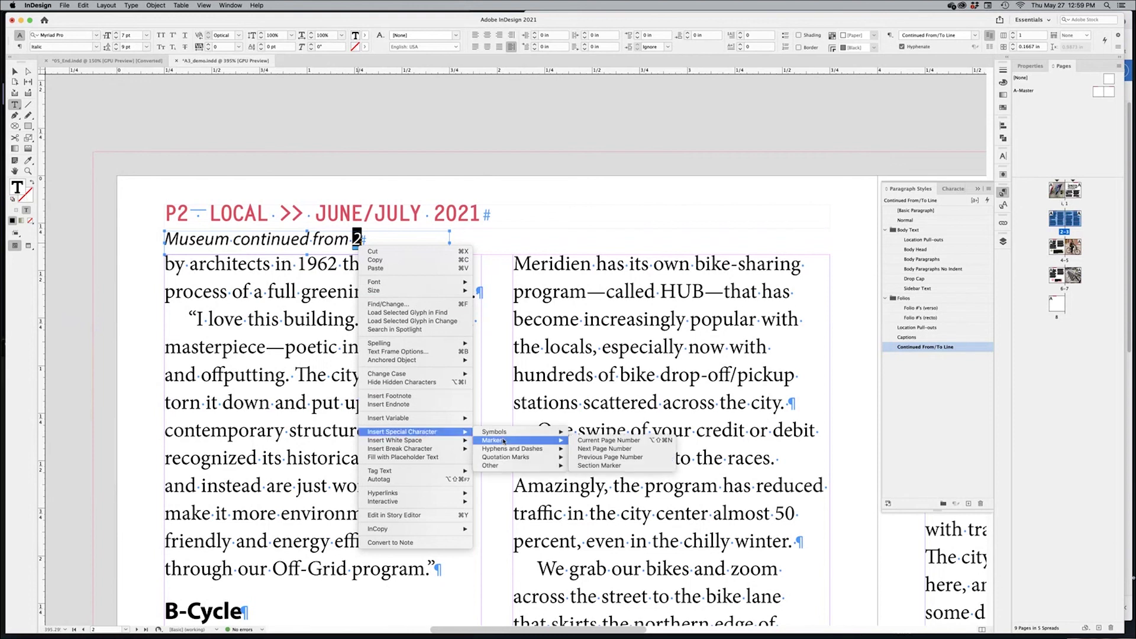
pyautogui.click(634, 460)
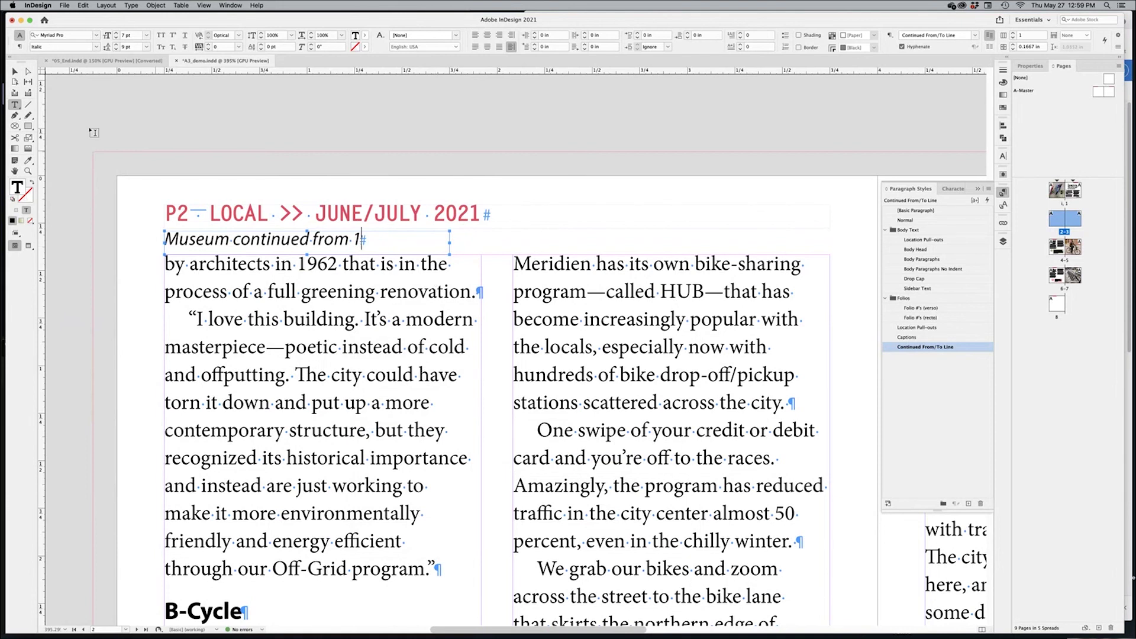
pyautogui.press('Escape')
pyautogui.click(187, 123)
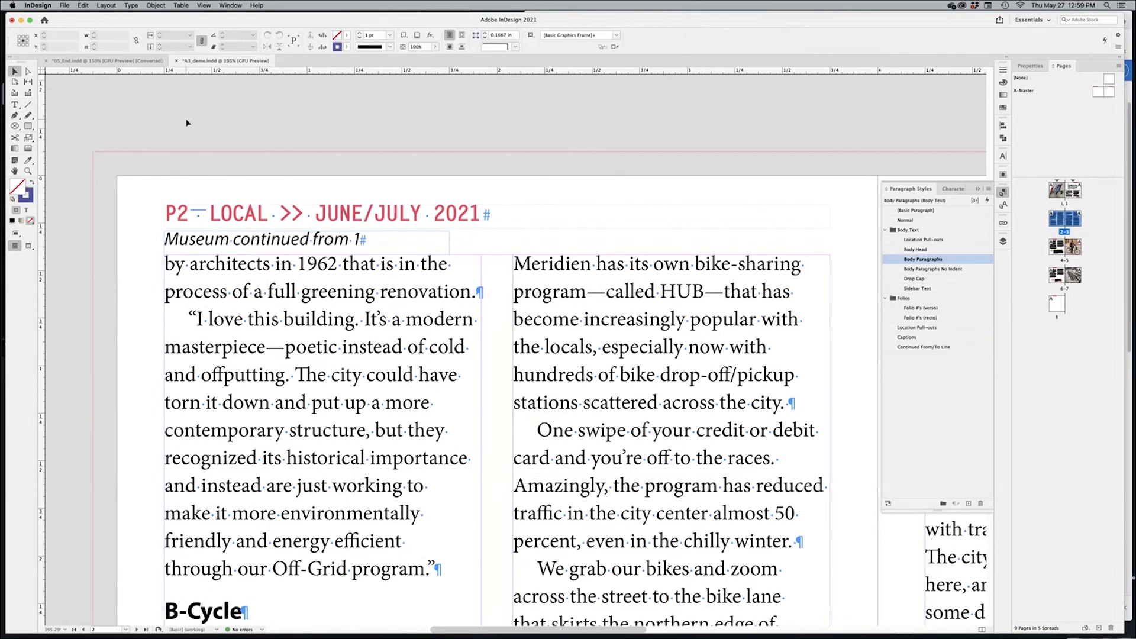
# Examine the page 2–3 spread, compare it with the browser lesson's remaining steps, open the lesson's “Review questions”, and return to InDesign
pyautogui.press('super+minus')
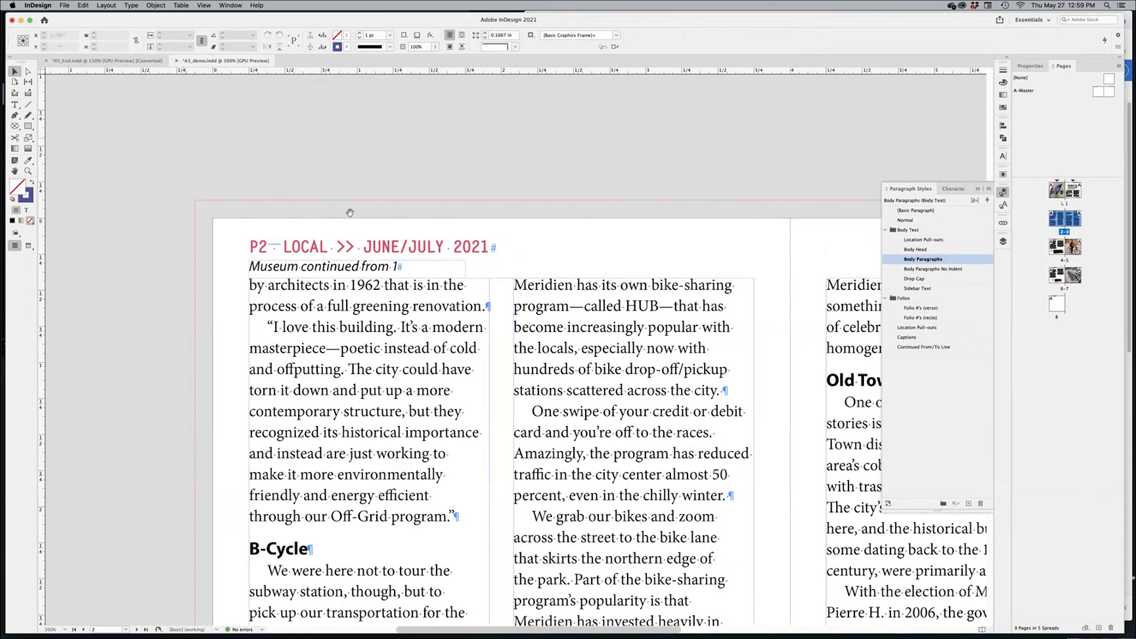
pyautogui.press('super+minus')
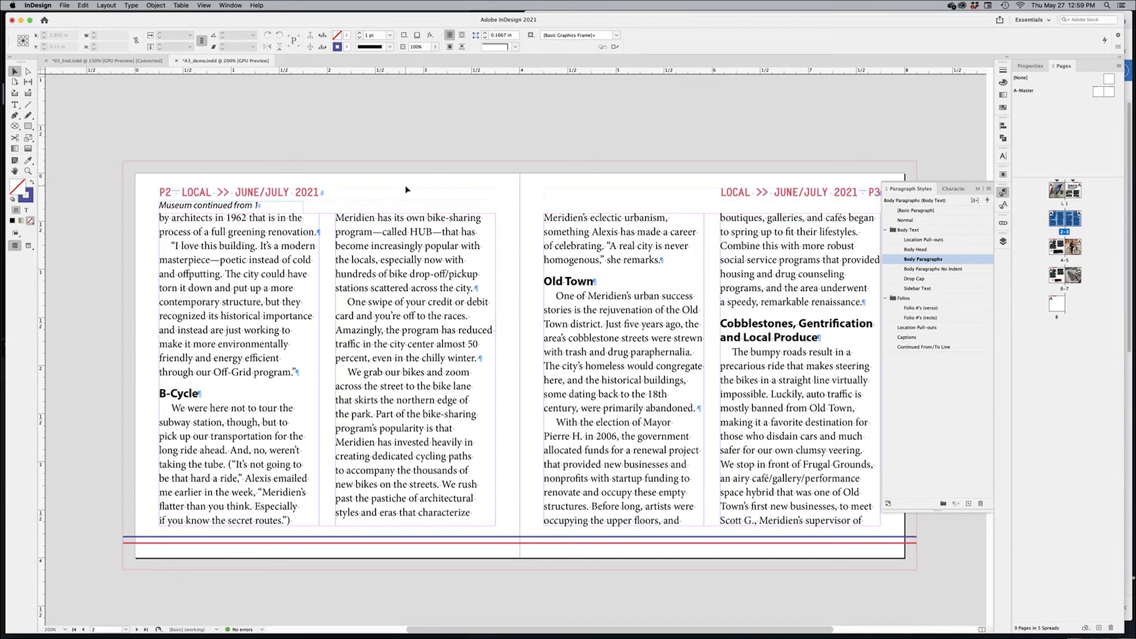
pyautogui.press('super+Tab')
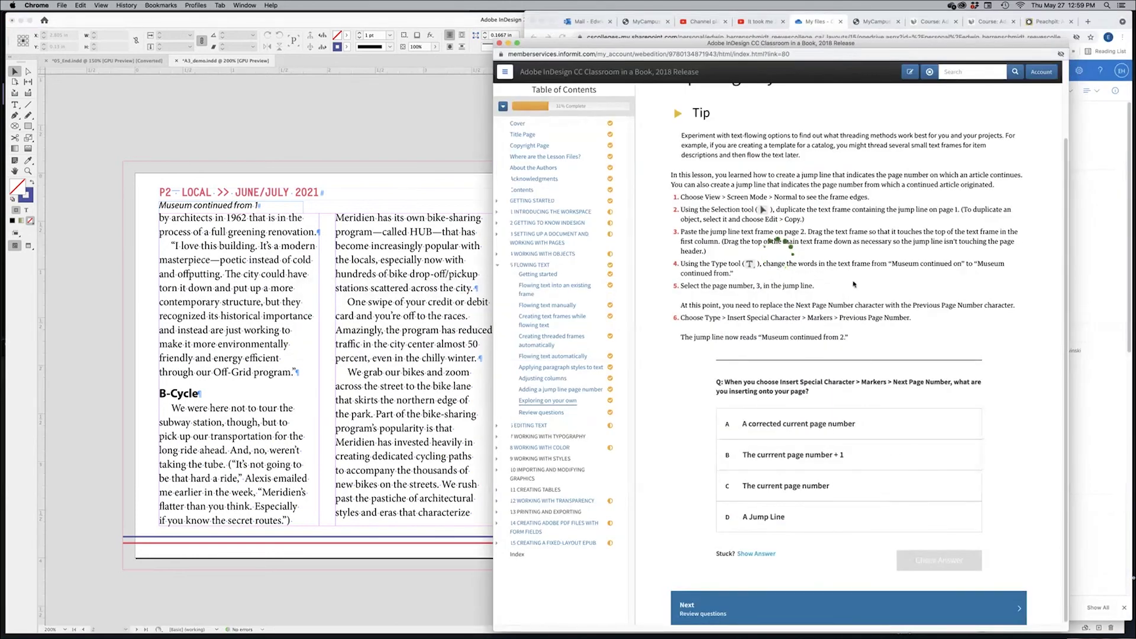
pyautogui.moveTo(860, 231); pyautogui.dragTo(823, 302)
pyautogui.click(822, 302)
pyautogui.moveTo(923, 305)
pyautogui.mouseDown()
pyautogui.moveTo(946, 310)
pyautogui.moveTo(914, 321)
pyautogui.mouseUp()
pyautogui.click(1018, 401)
pyautogui.scroll(-1, 1023, 414)
pyautogui.moveTo(805, 330); pyautogui.dragTo(848, 335)
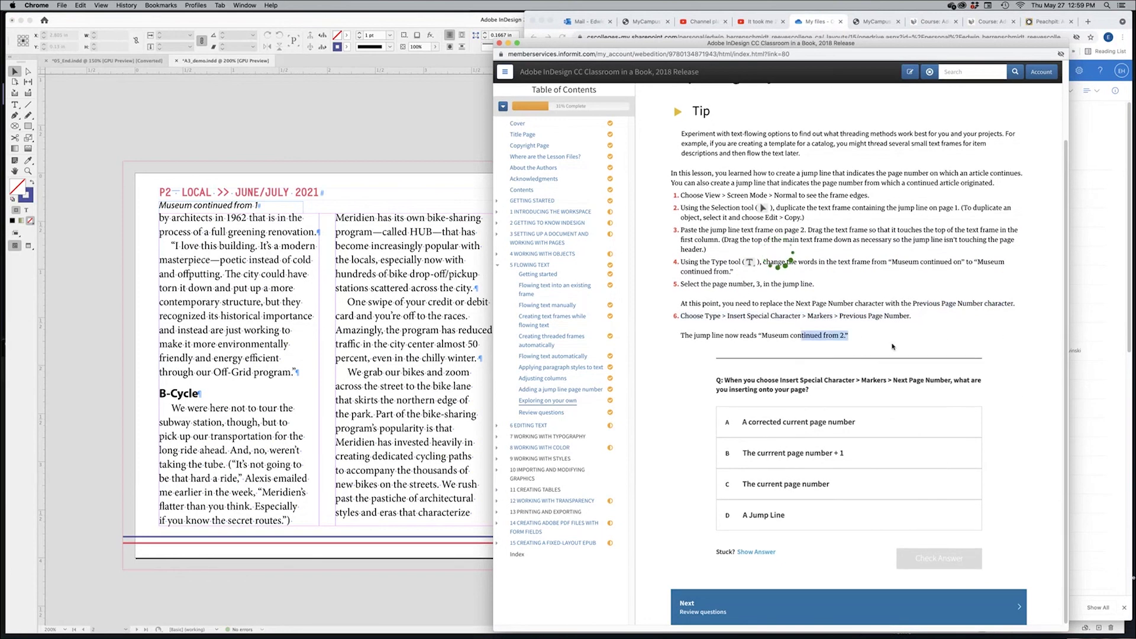
pyautogui.click(741, 599)
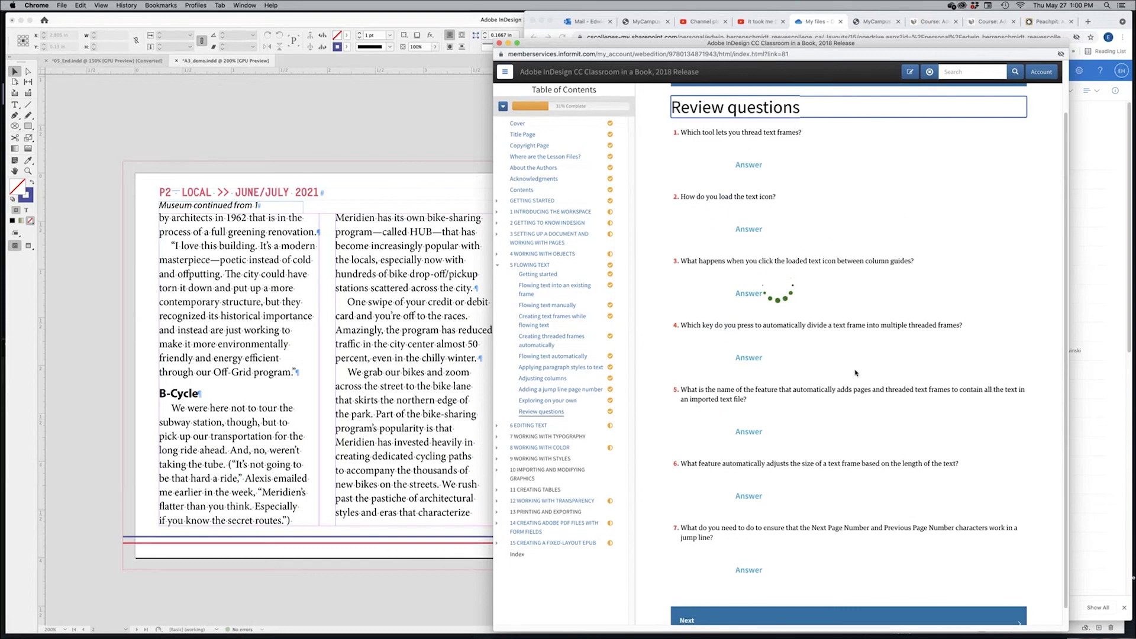
pyautogui.click(444, 144)
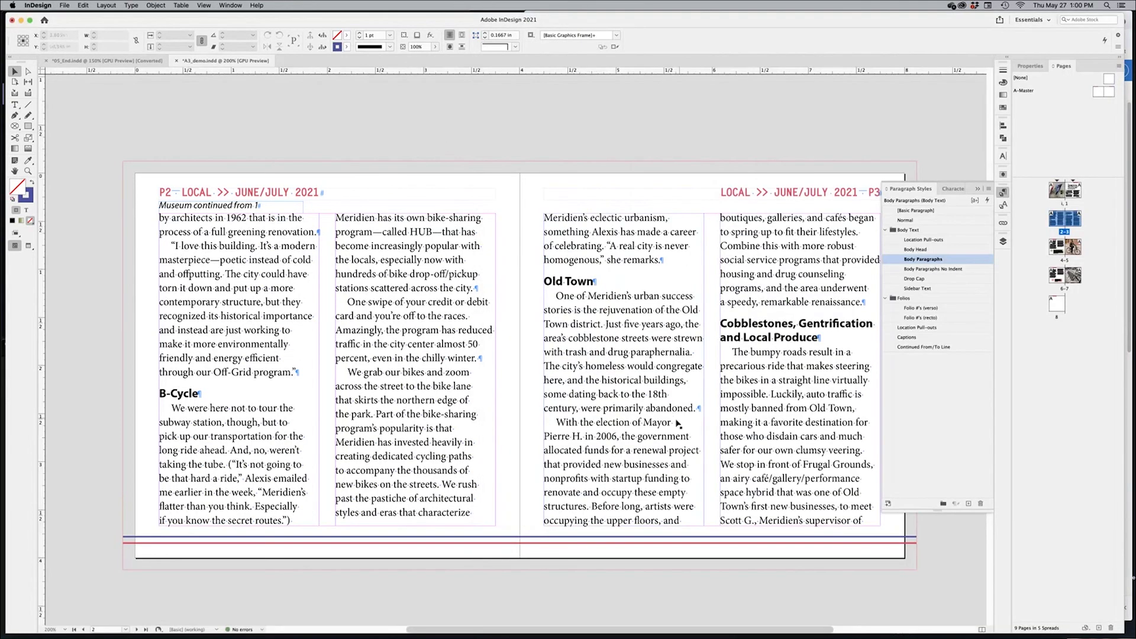
# Examine the remaining spreads through page 8, checking how far the footer rules extend beyond the last page
pyautogui.press('super+minus')
pyautogui.press('super+minus')
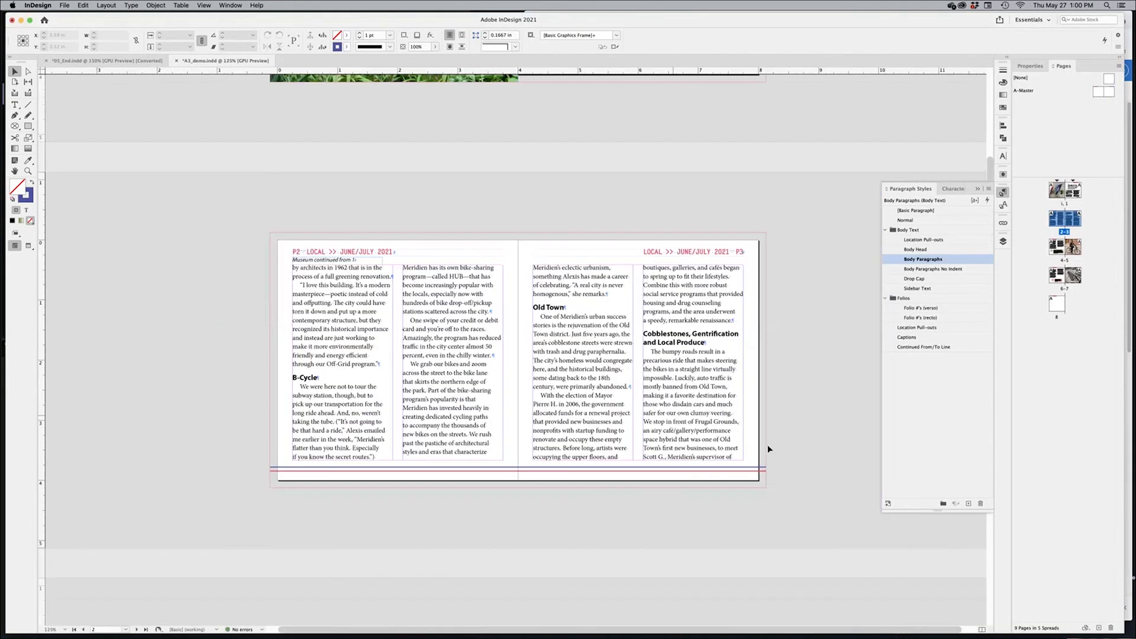
pyautogui.scroll(-10, 620, 549)
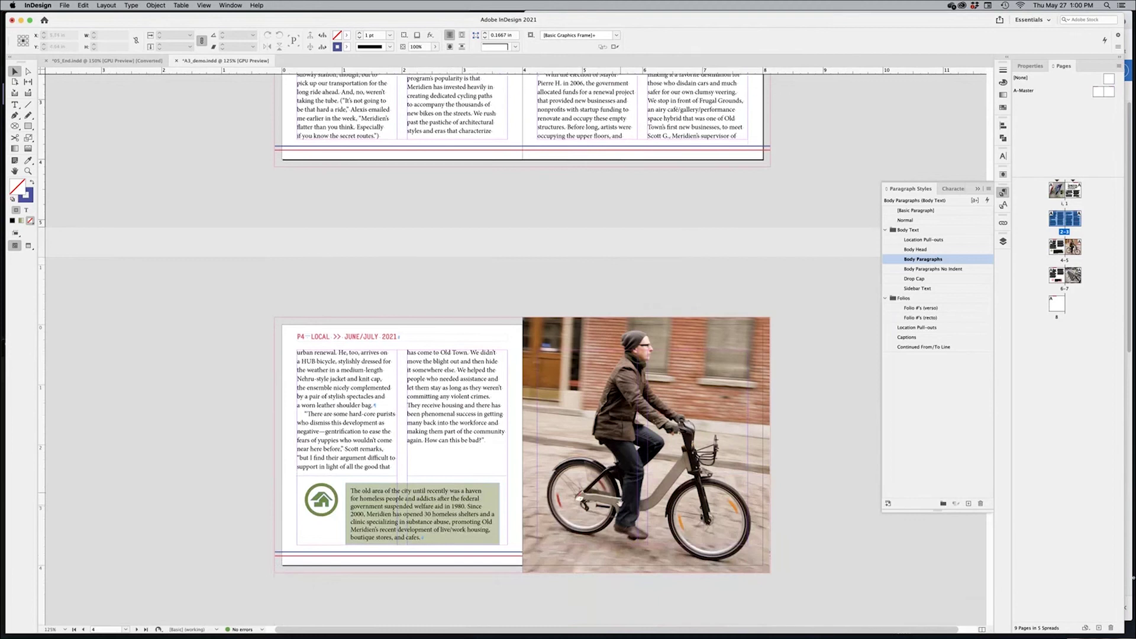
pyautogui.scroll(-10, 623, 355)
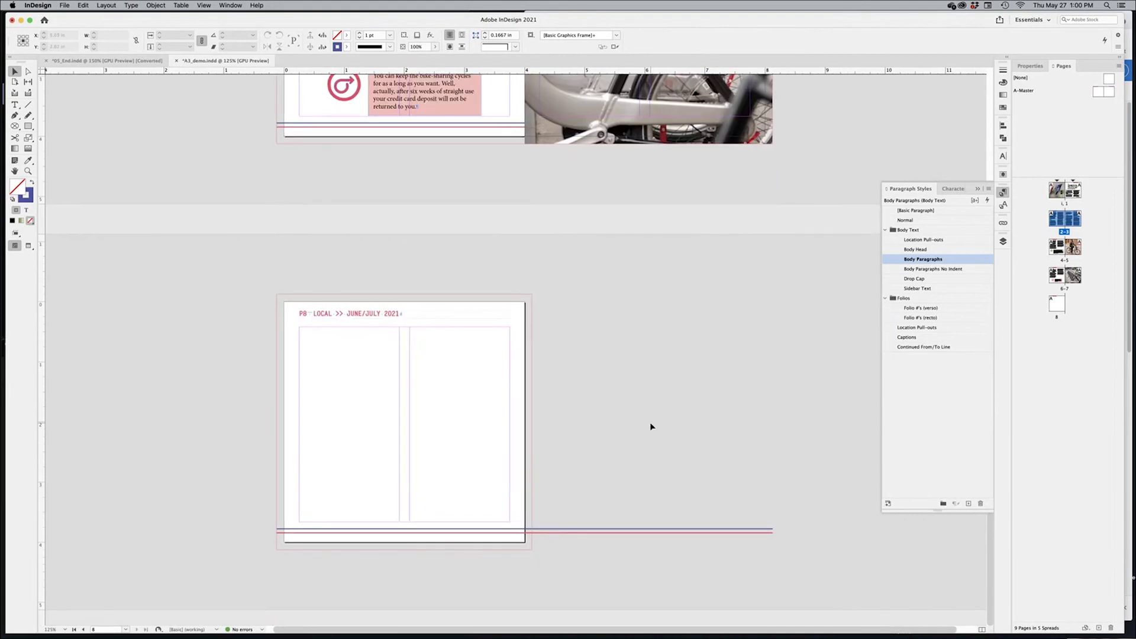
pyautogui.click(1059, 304)
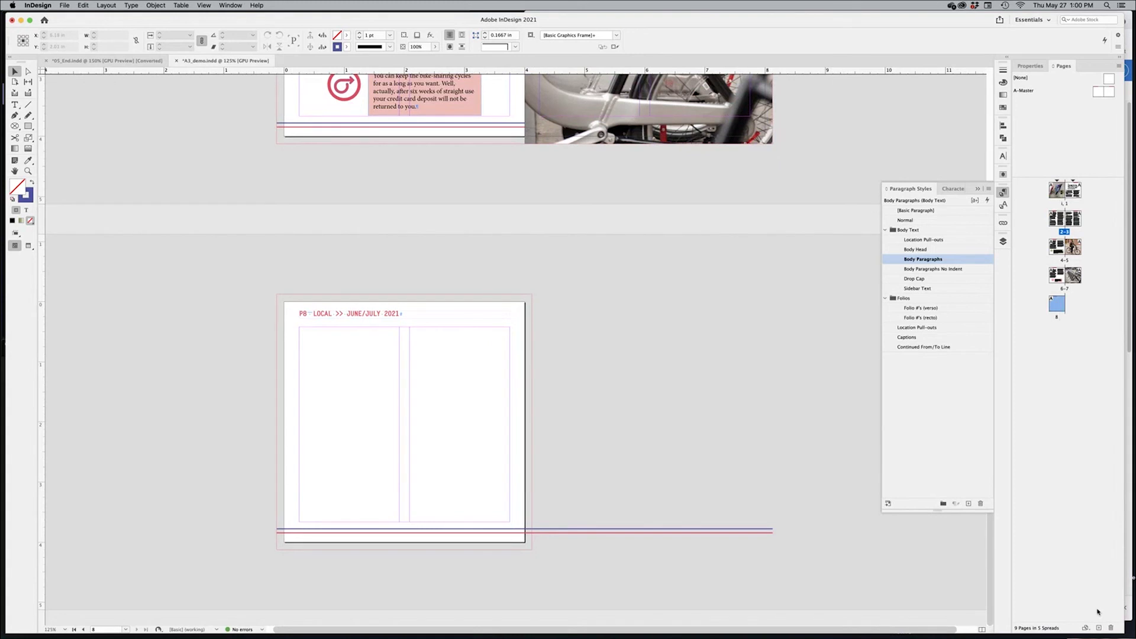
pyautogui.scroll(5, 541, 521)
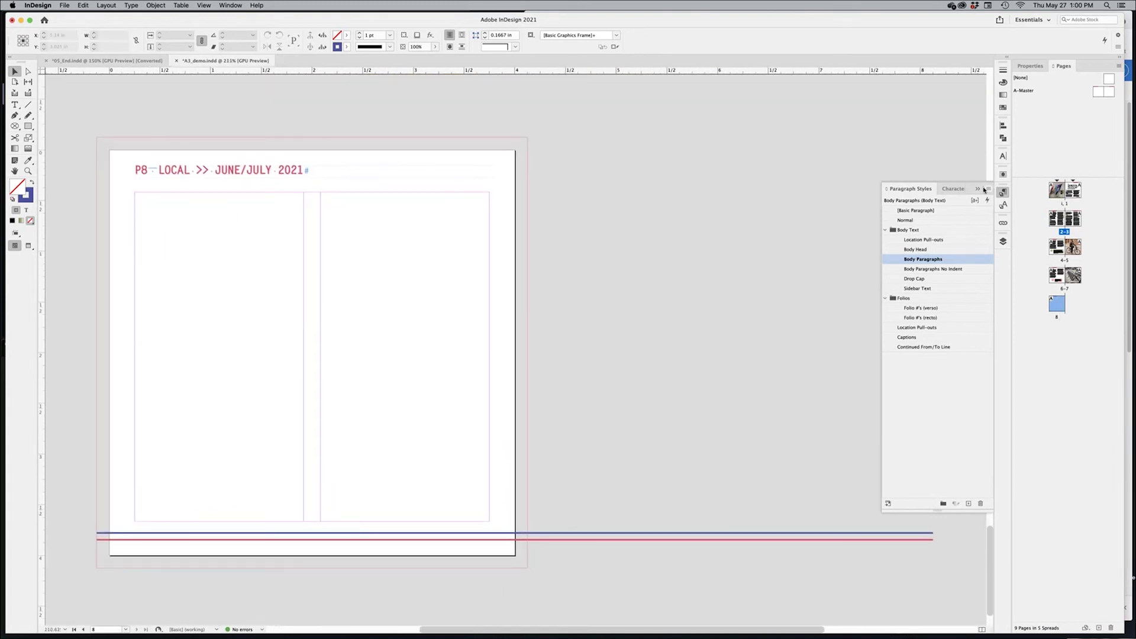
pyautogui.click(540, 537)
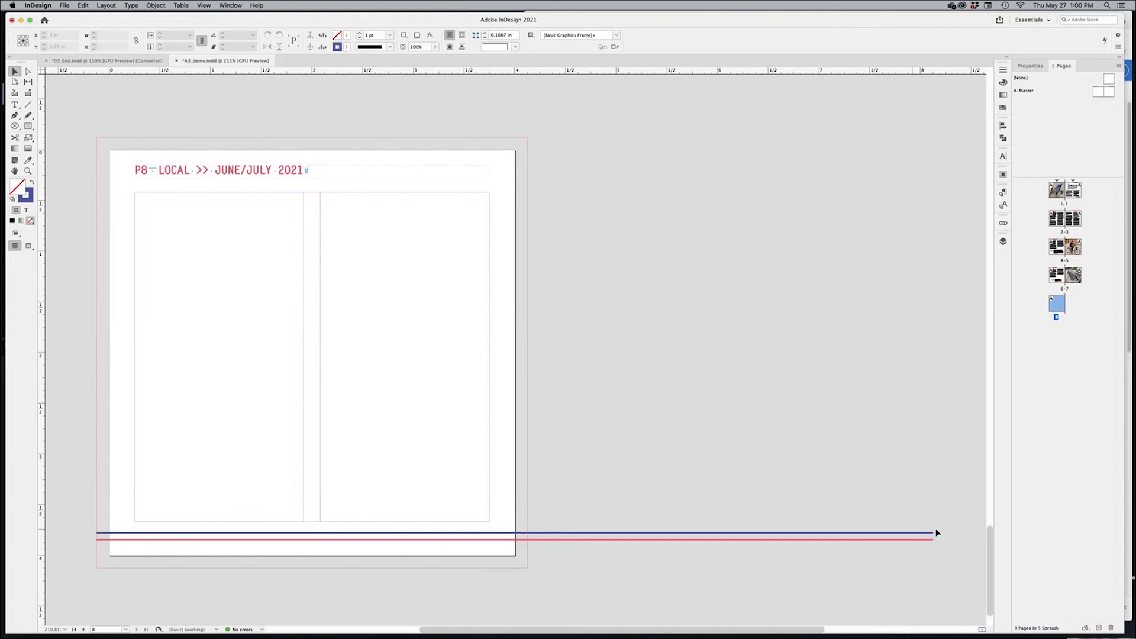
# On the A-Master spread, shorten the blue and red footer rule pair from its right end to the spine, 4.125 in wide
pyautogui.doubleClick(1098, 93)
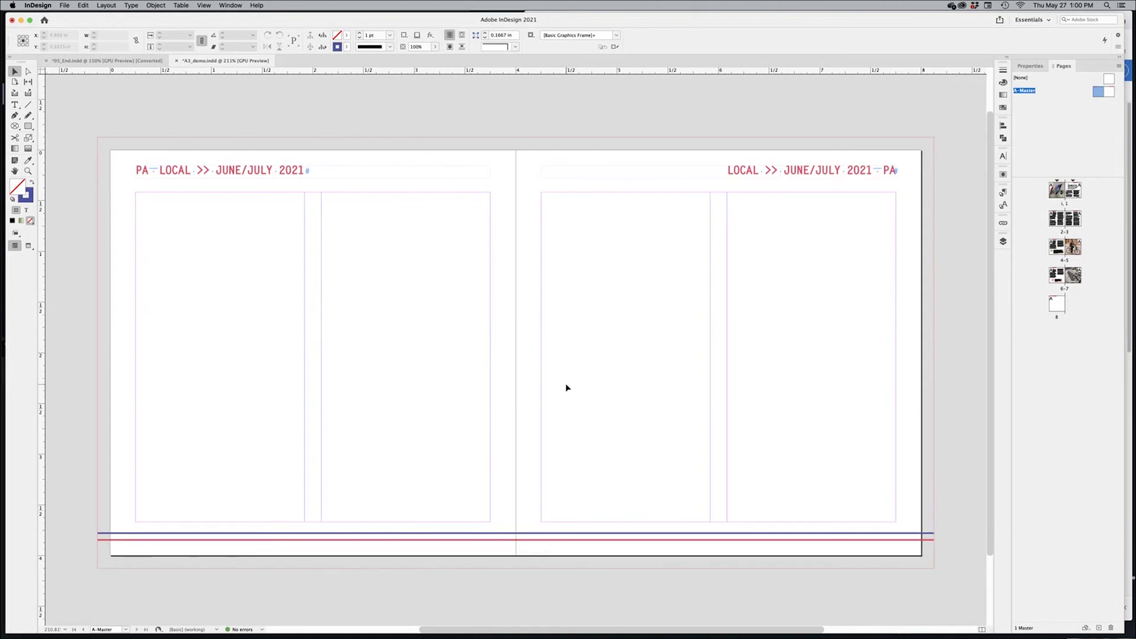
pyautogui.moveTo(610, 506); pyautogui.dragTo(507, 567)
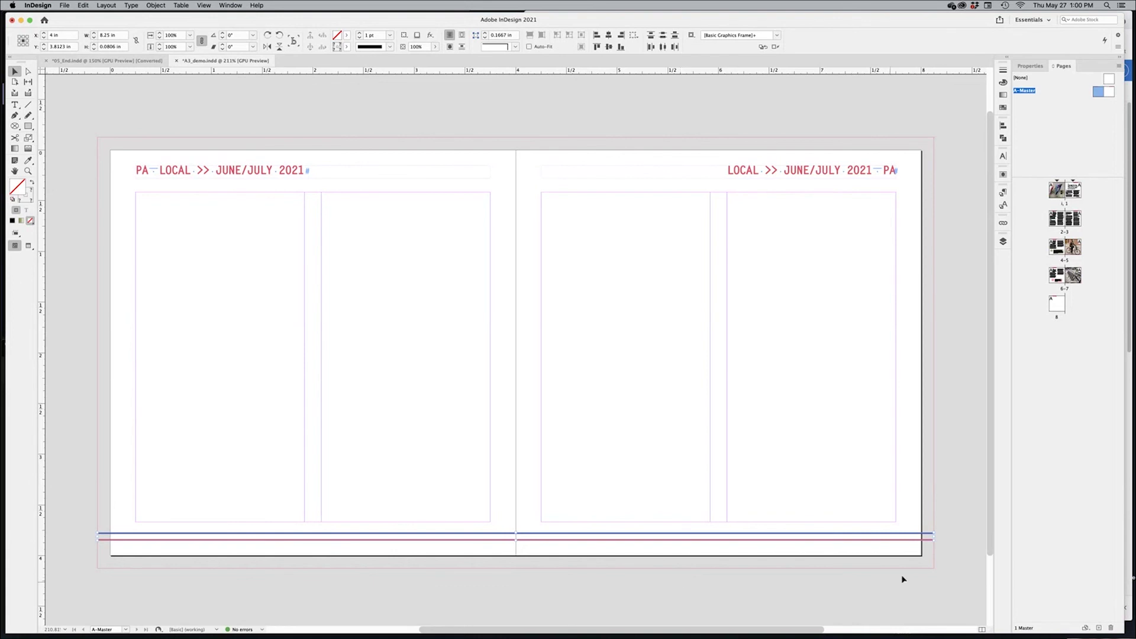
pyautogui.scroll(1, 867, 532)
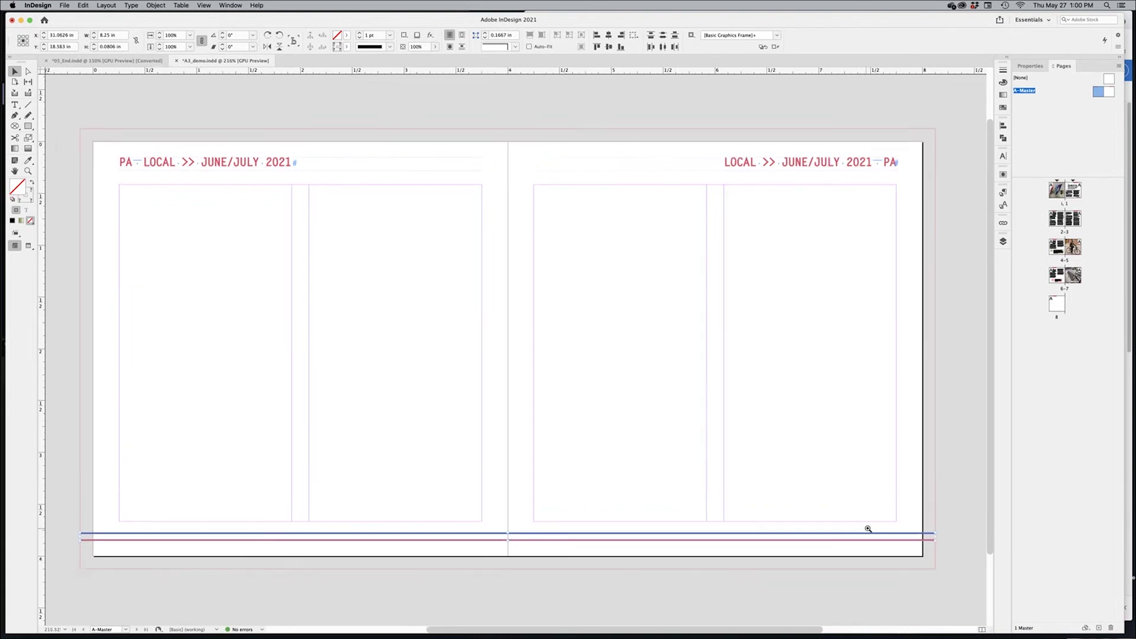
pyautogui.scroll(2, 839, 486)
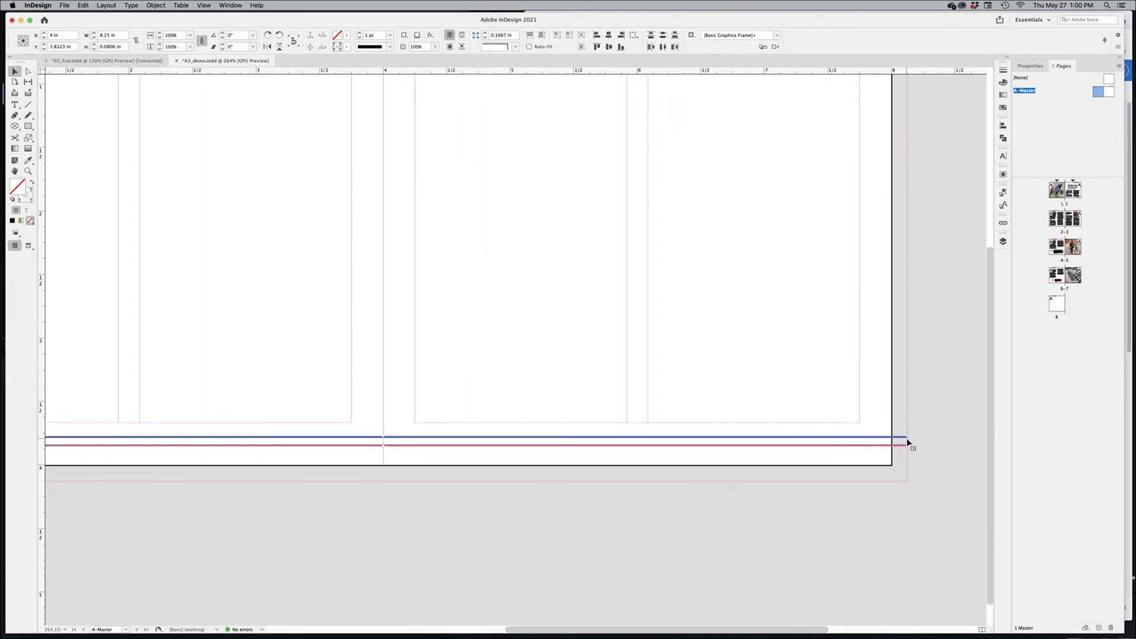
pyautogui.scroll(5, 908, 442)
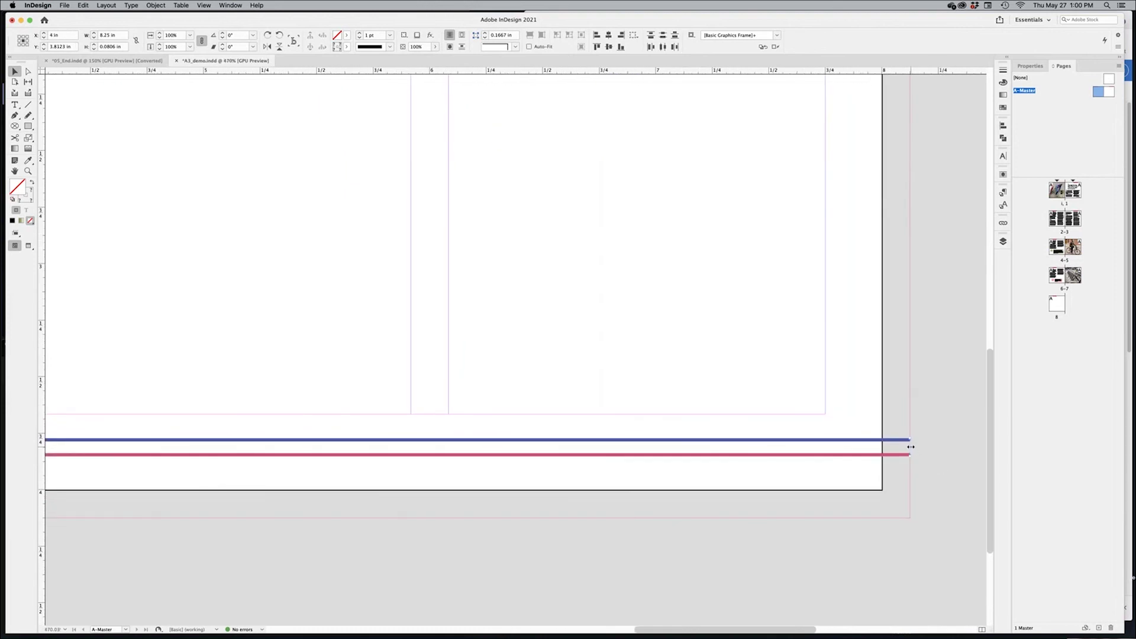
pyautogui.moveTo(910, 447); pyautogui.dragTo(147, 447)
pyautogui.hscroll(-10, 220, 440)
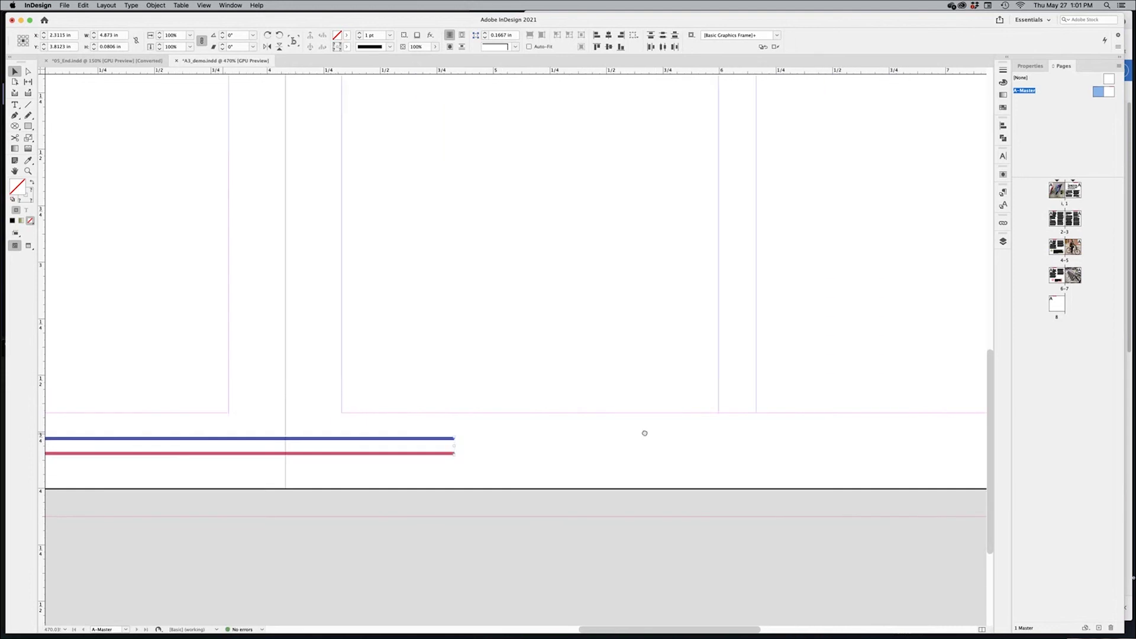
pyautogui.moveTo(766, 445); pyautogui.dragTo(599, 442)
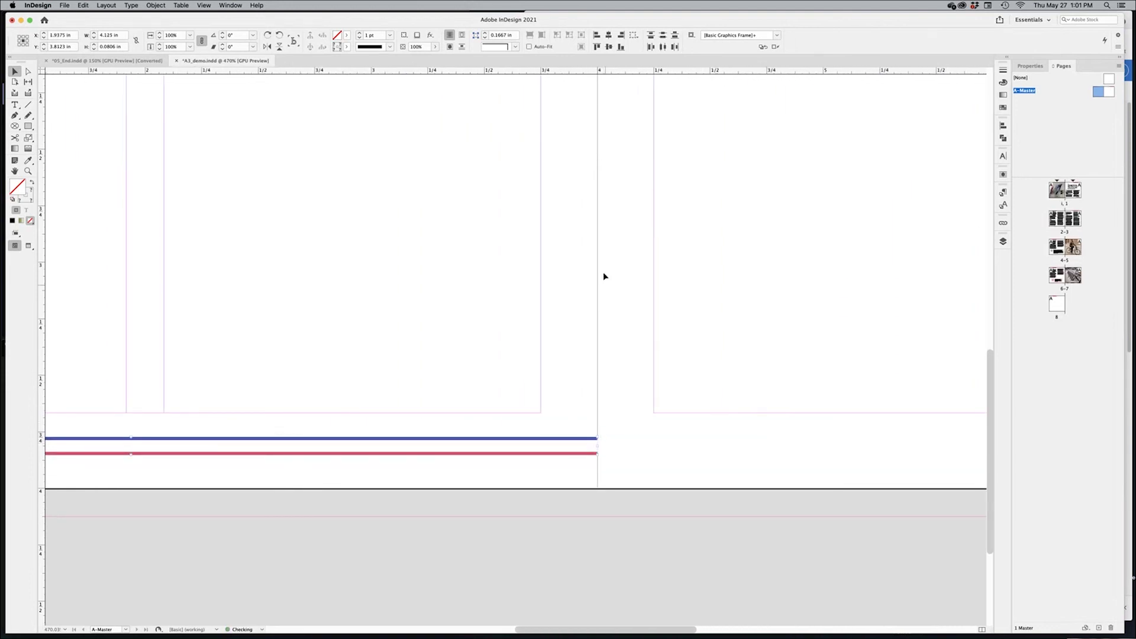
pyautogui.scroll(-5, 509, 278)
pyautogui.scroll(-3, 508, 276)
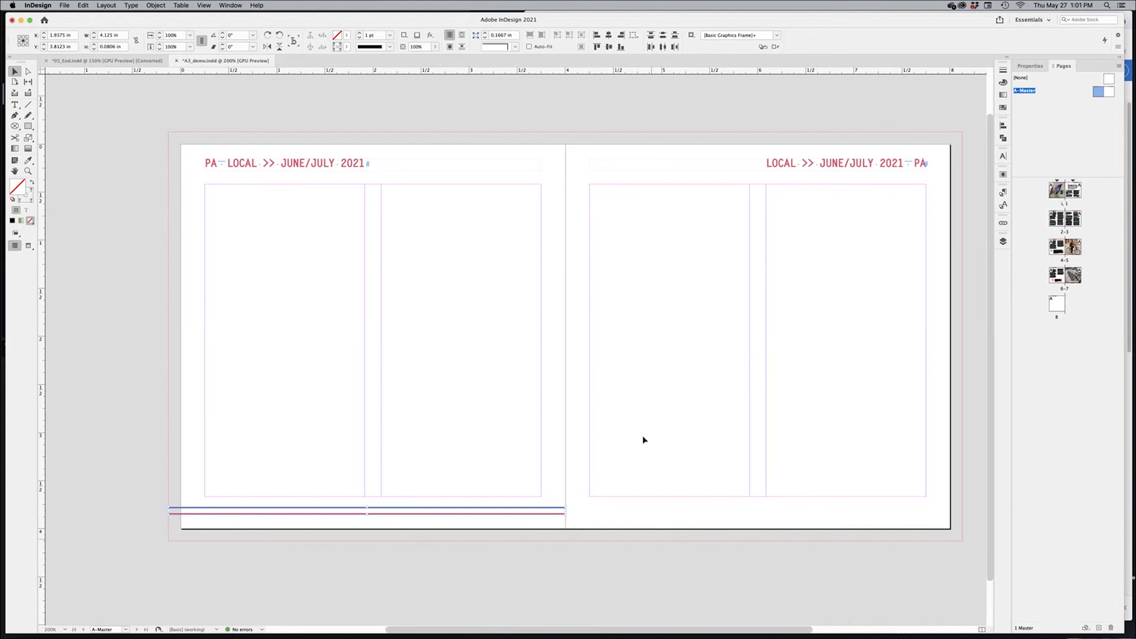
# Paste the full-width copy of the footer rules in place on the A-Master spread
pyautogui.click(67, 6)
pyautogui.moveTo(86, 8)
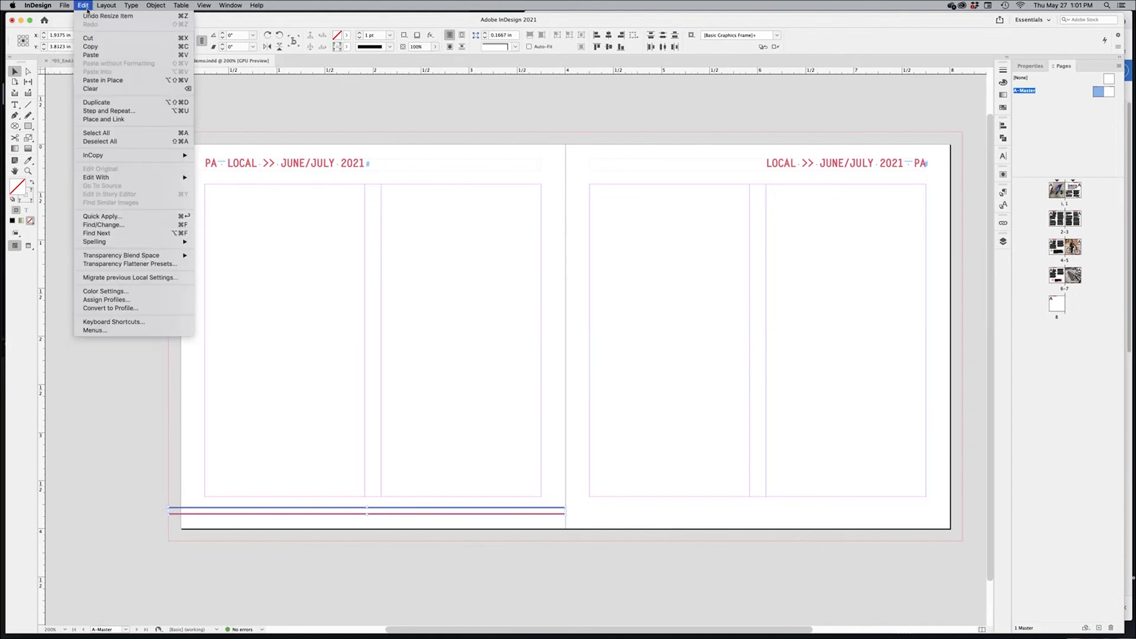
pyautogui.click(103, 80)
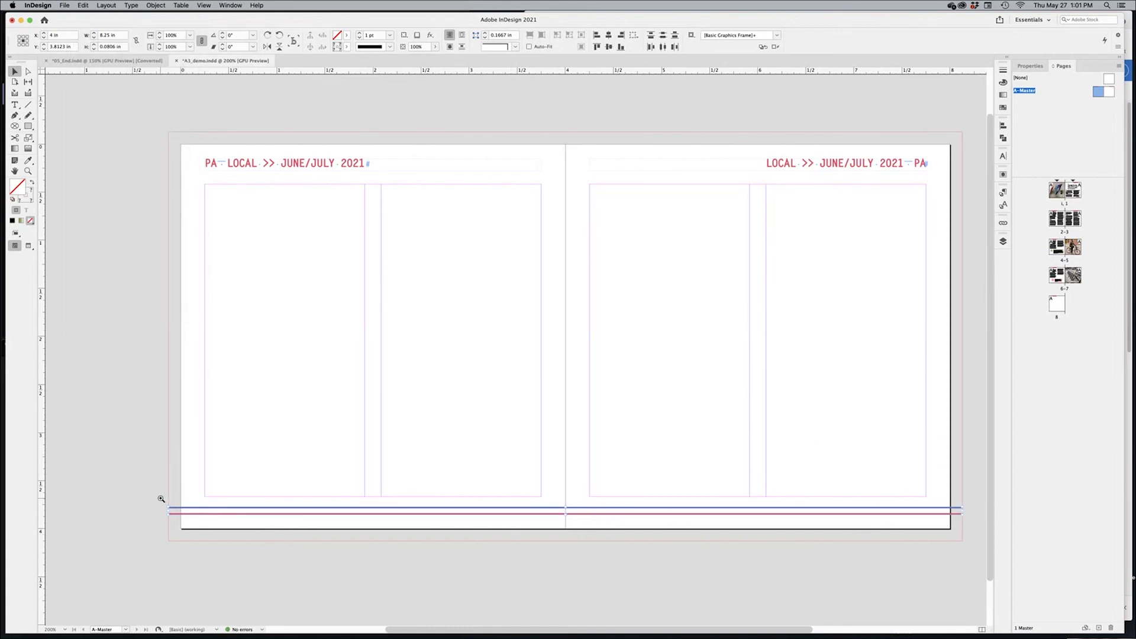
# Shorten the pasted footer rules from their left end so they start at the spine and cover only the right master page
pyautogui.scroll(10, 149, 531)
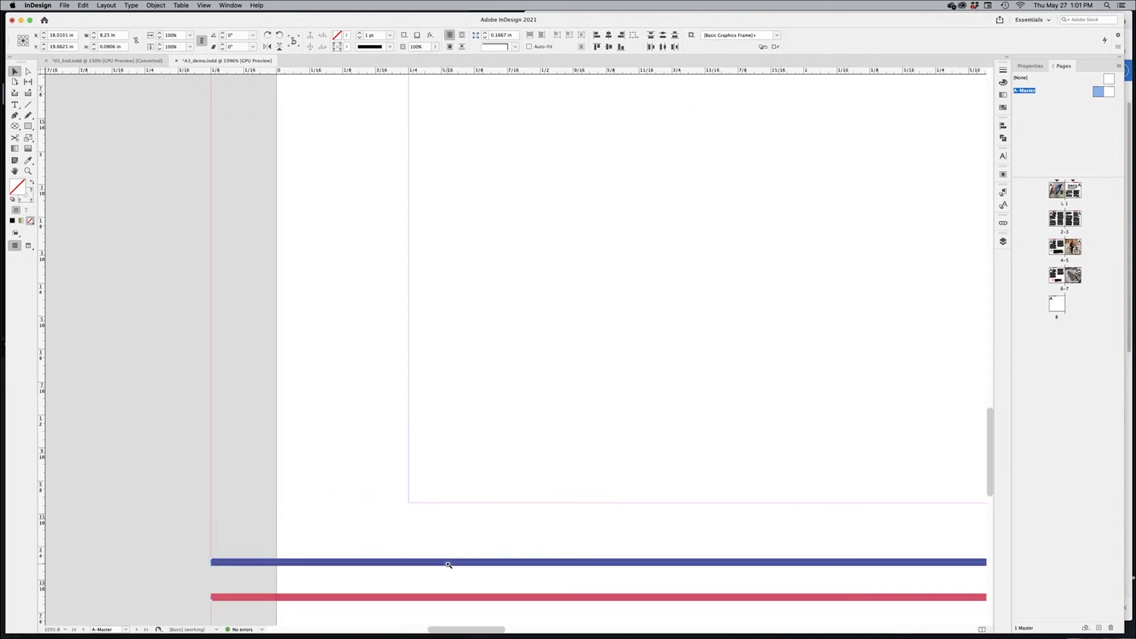
pyautogui.moveTo(210, 578); pyautogui.dragTo(712, 579)
pyautogui.scroll(-10, 723, 510)
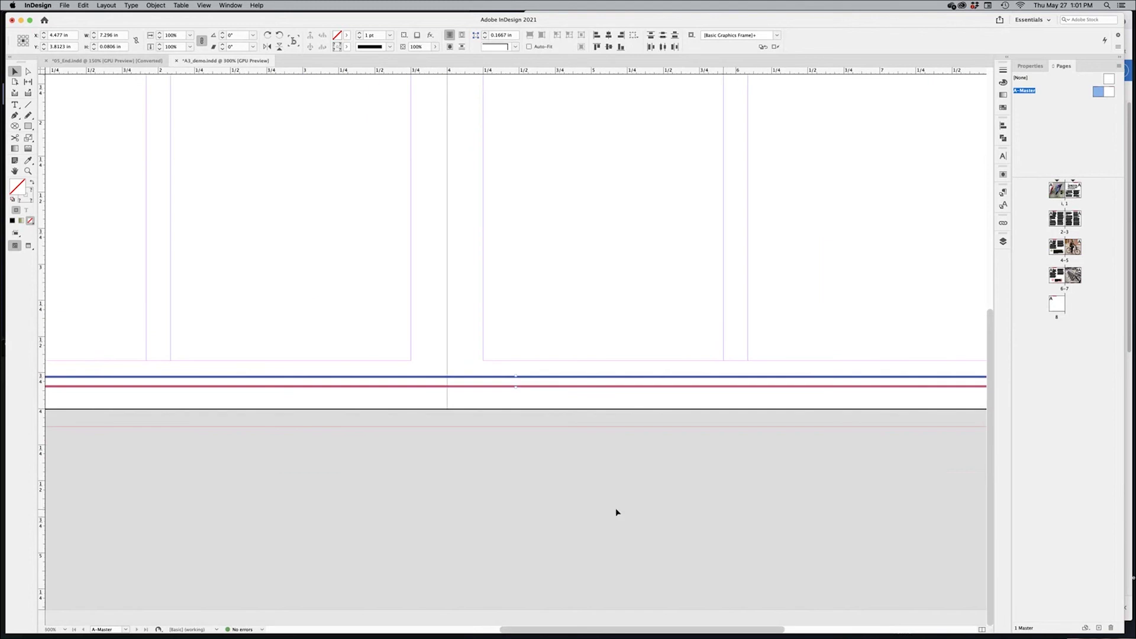
pyautogui.press('super+minus')
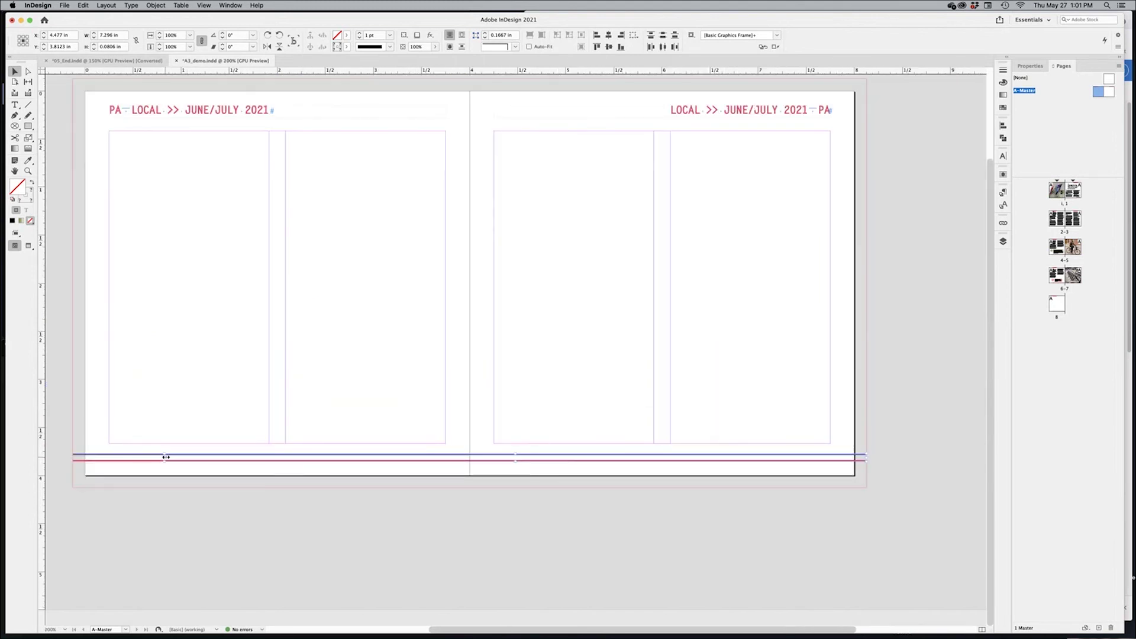
pyautogui.moveTo(167, 457); pyautogui.dragTo(482, 457)
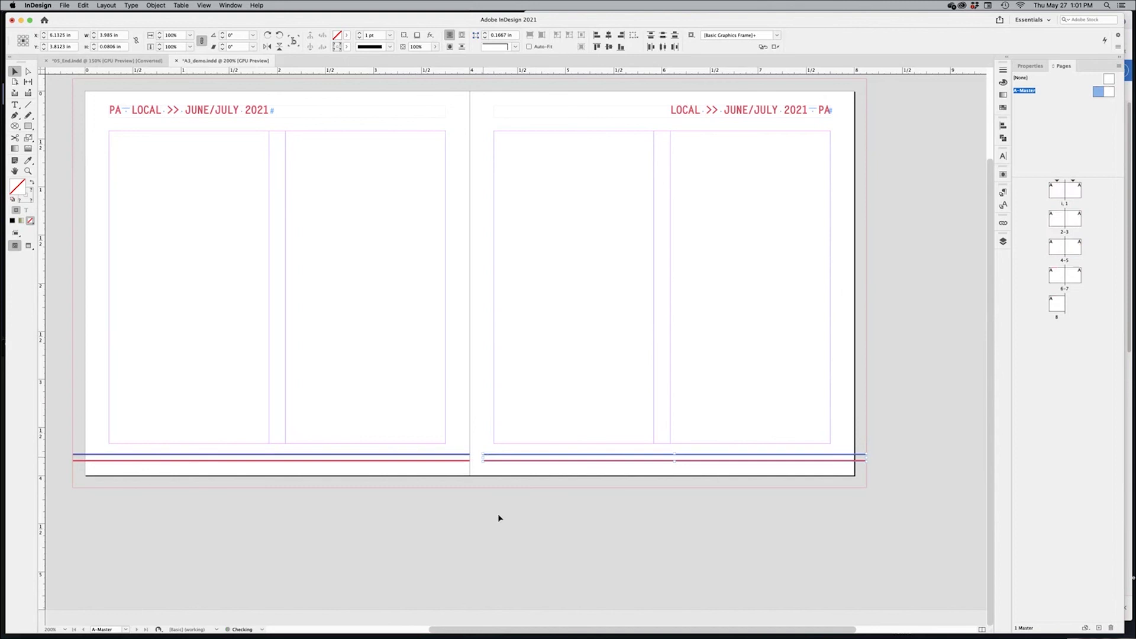
pyautogui.scroll(3, 497, 459)
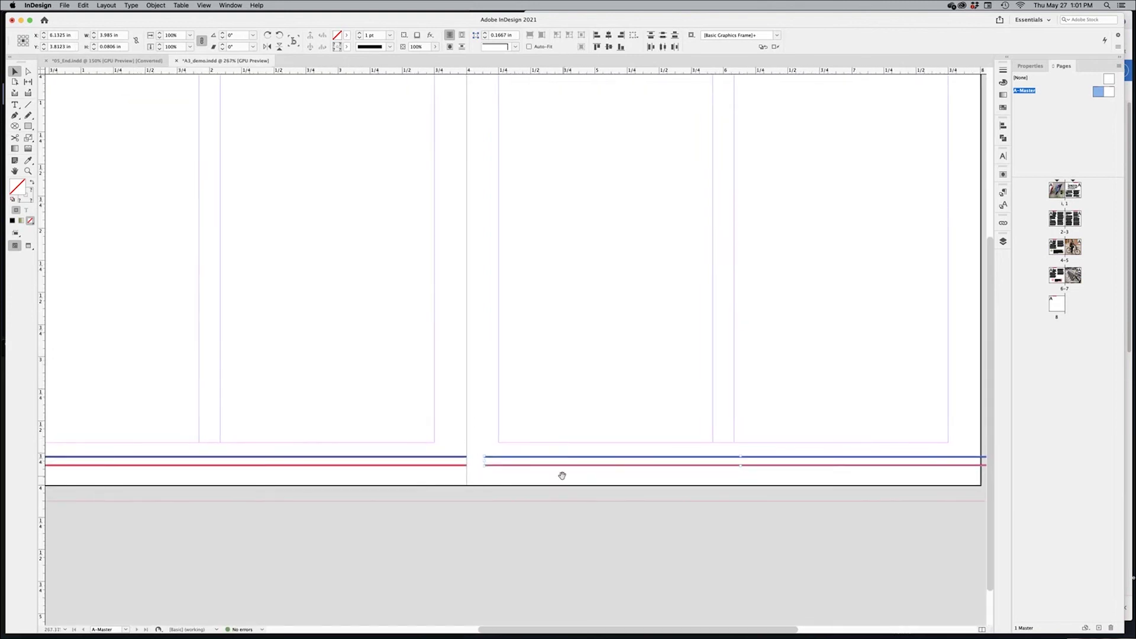
pyautogui.hscroll(3, 562, 476)
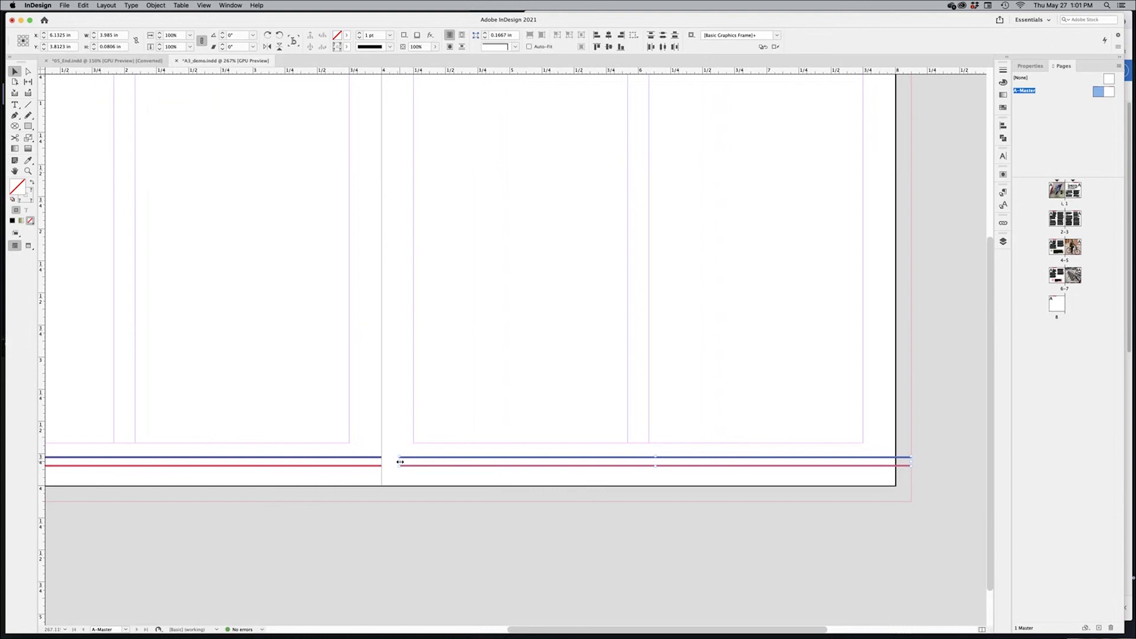
pyautogui.moveTo(399, 460); pyautogui.dragTo(383, 462)
pyautogui.click(397, 456)
pyautogui.moveTo(304, 393); pyautogui.dragTo(258, 530)
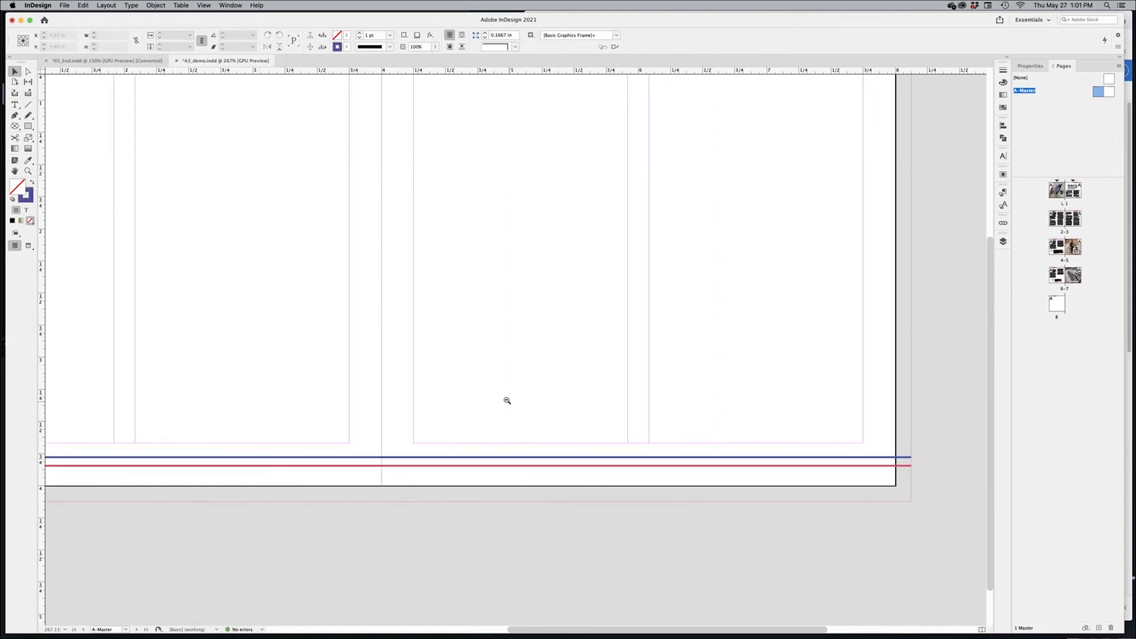
# Save the document and check on page 8 that the footer rules end at the page edge
pyautogui.press('super+minus')
pyautogui.press('super+s')
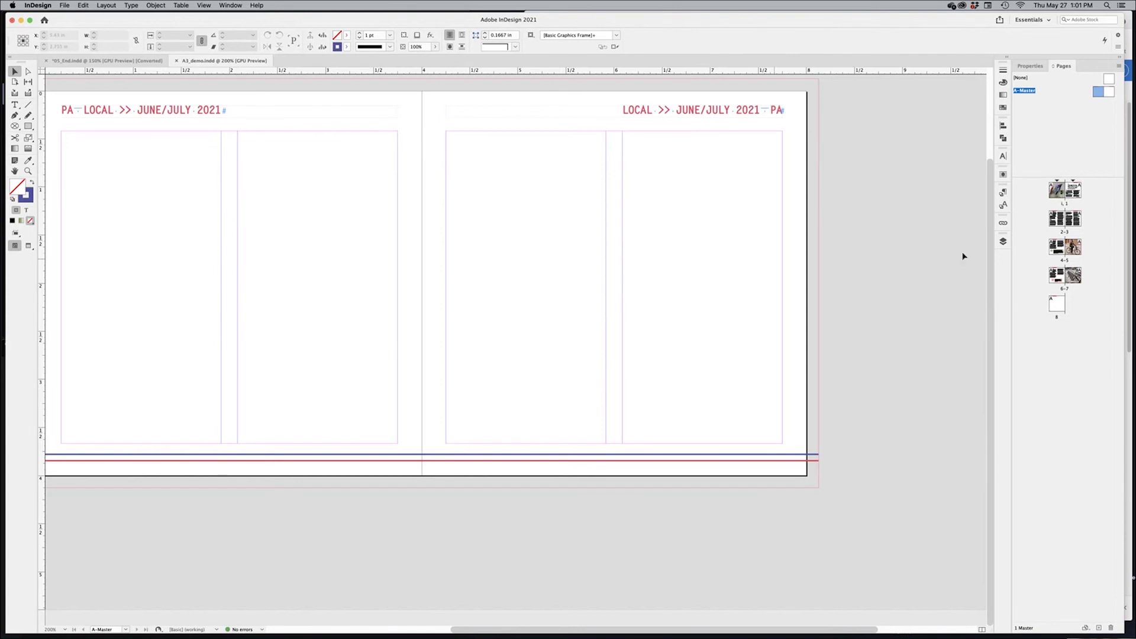
pyautogui.doubleClick(1056, 306)
pyautogui.hscroll(7, 740, 398)
pyautogui.scroll(2, 740, 398)
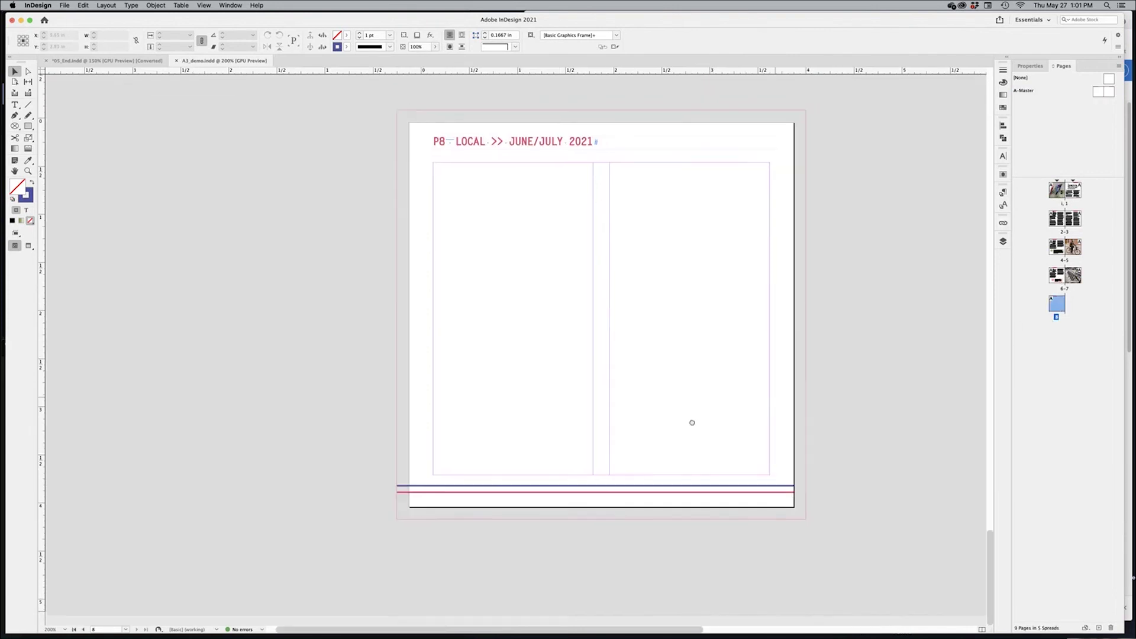
pyautogui.moveTo(652, 511); pyautogui.dragTo(574, 531)
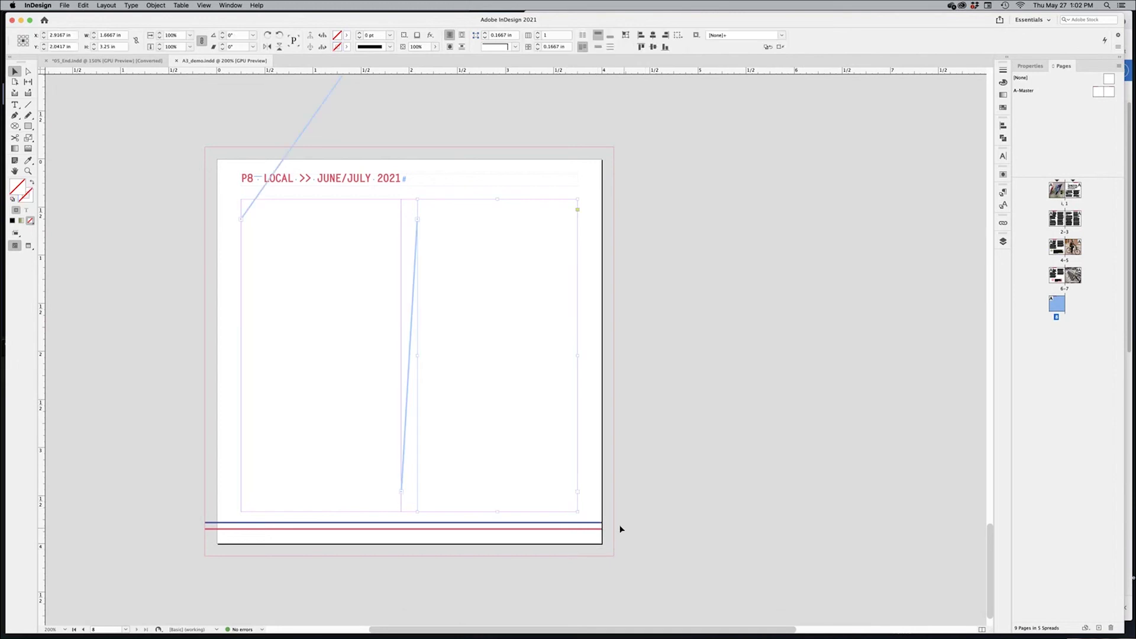
pyautogui.click(700, 464)
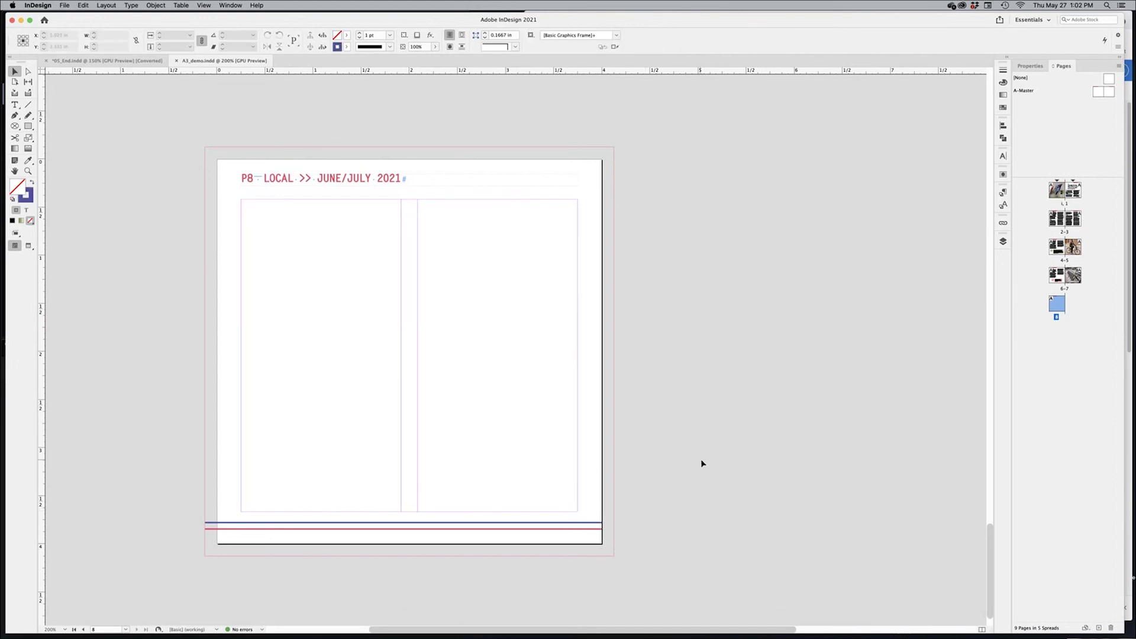
# Review the spreads from page 8 back to the opening spread, checking the layout and footer rules
pyautogui.scroll(10, 653, 277)
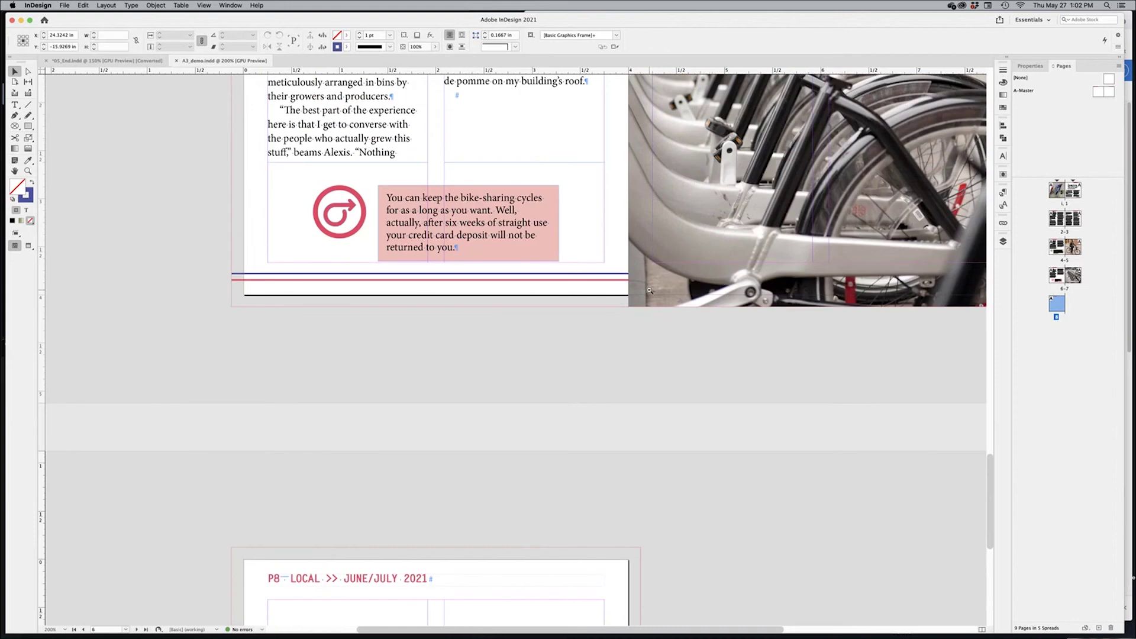
pyautogui.press('super+minus')
pyautogui.scroll(3, 658, 308)
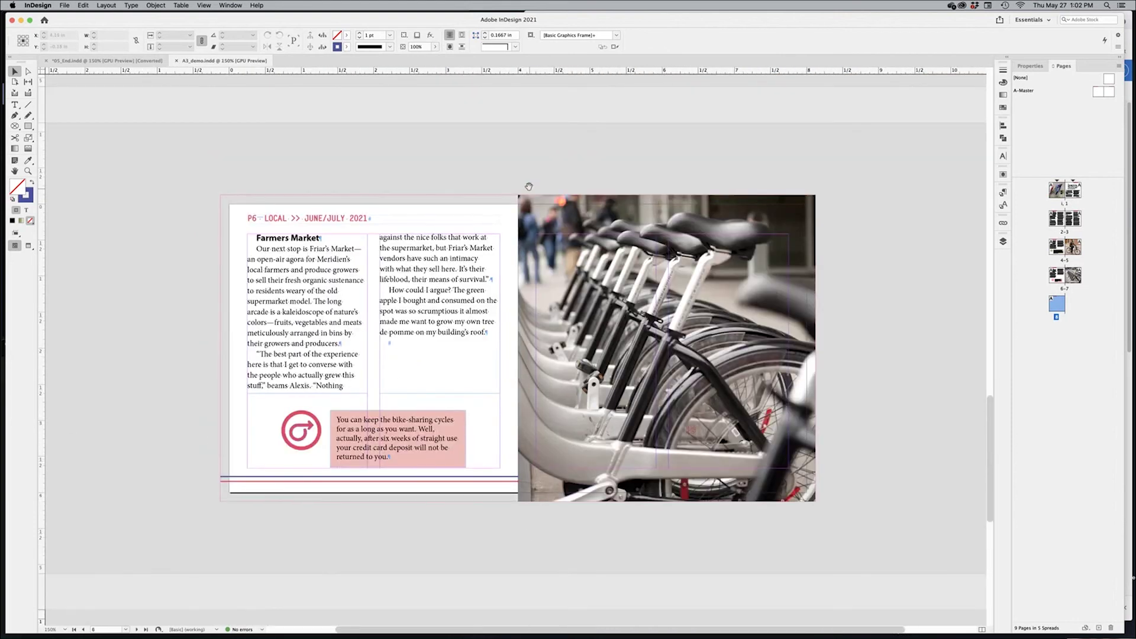
pyautogui.moveTo(527, 170); pyautogui.dragTo(540, 232)
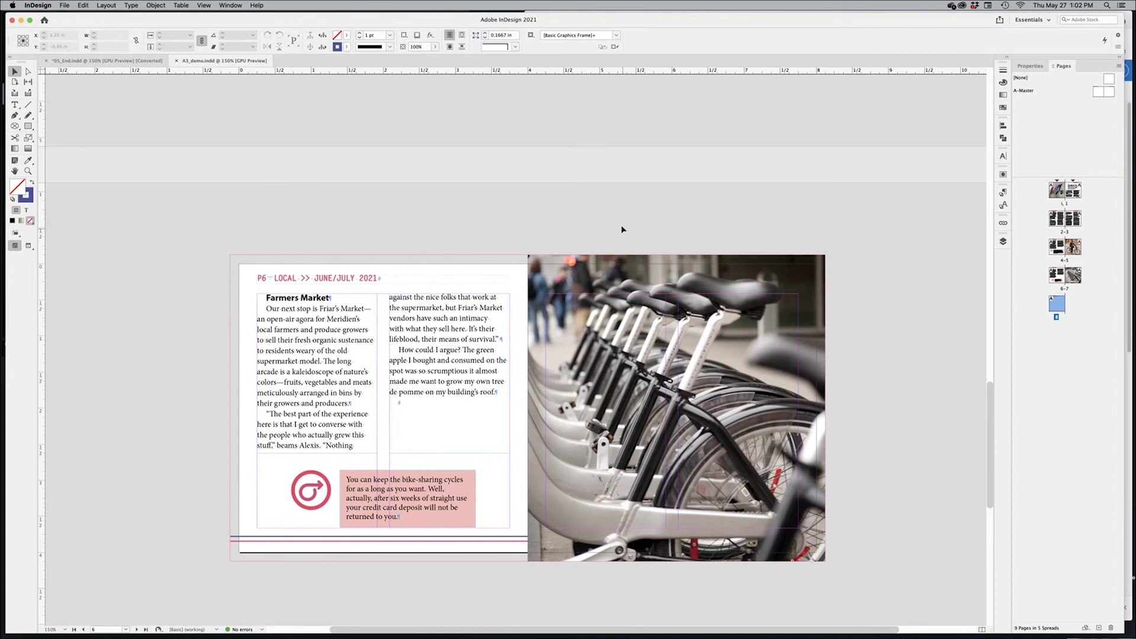
pyautogui.scroll(5, 933, 295)
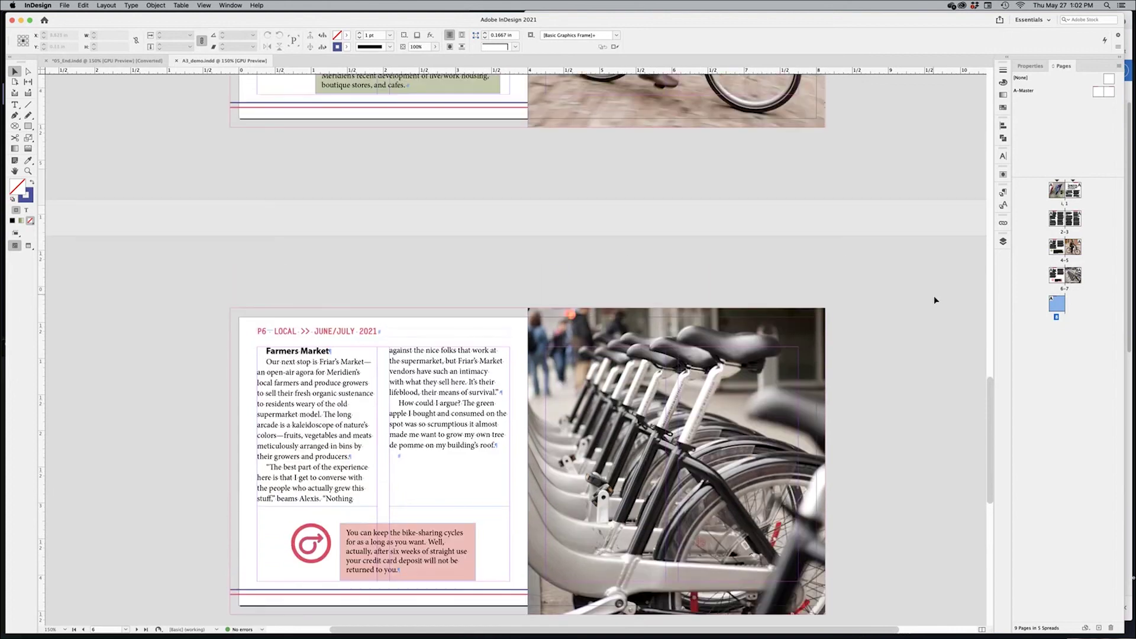
pyautogui.scroll(20, 936, 300)
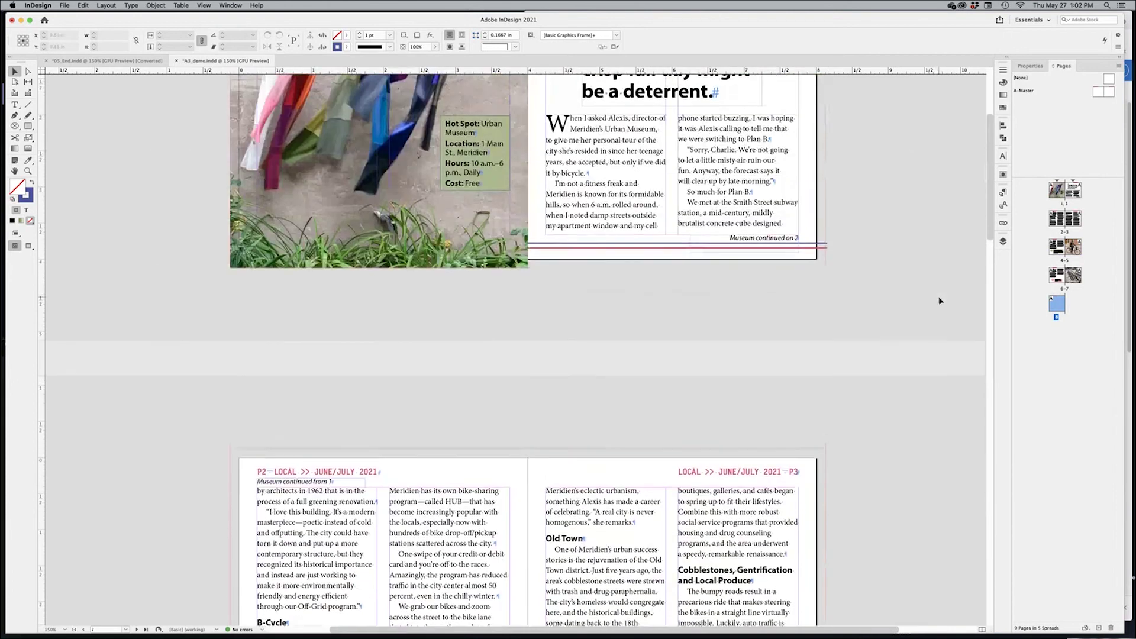
pyautogui.scroll(2, 940, 300)
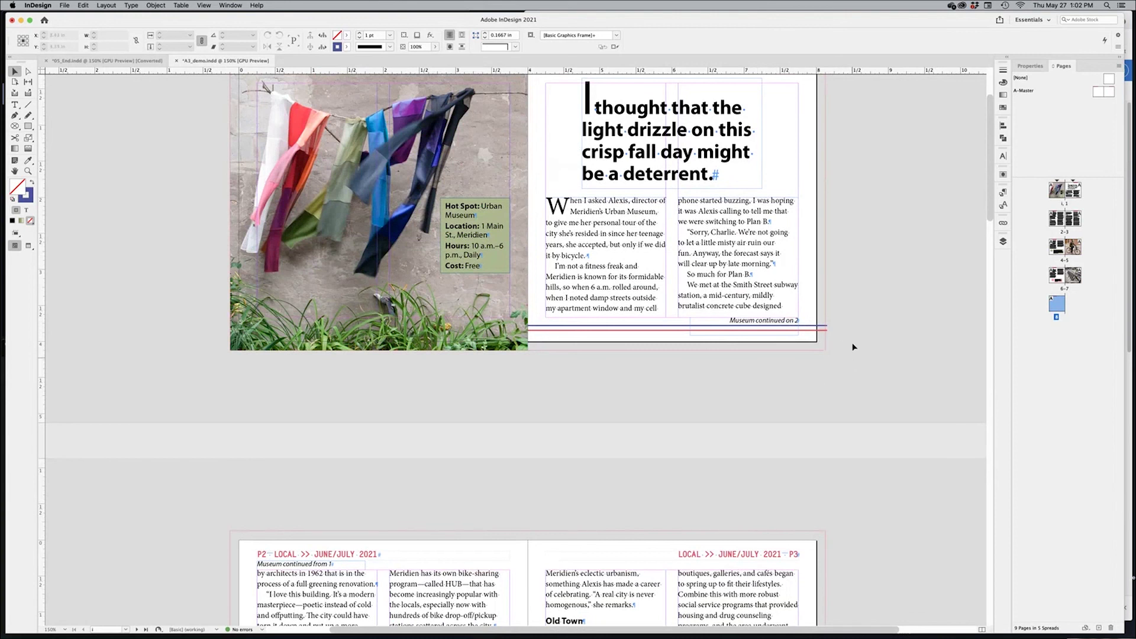
pyautogui.scroll(1, 855, 345)
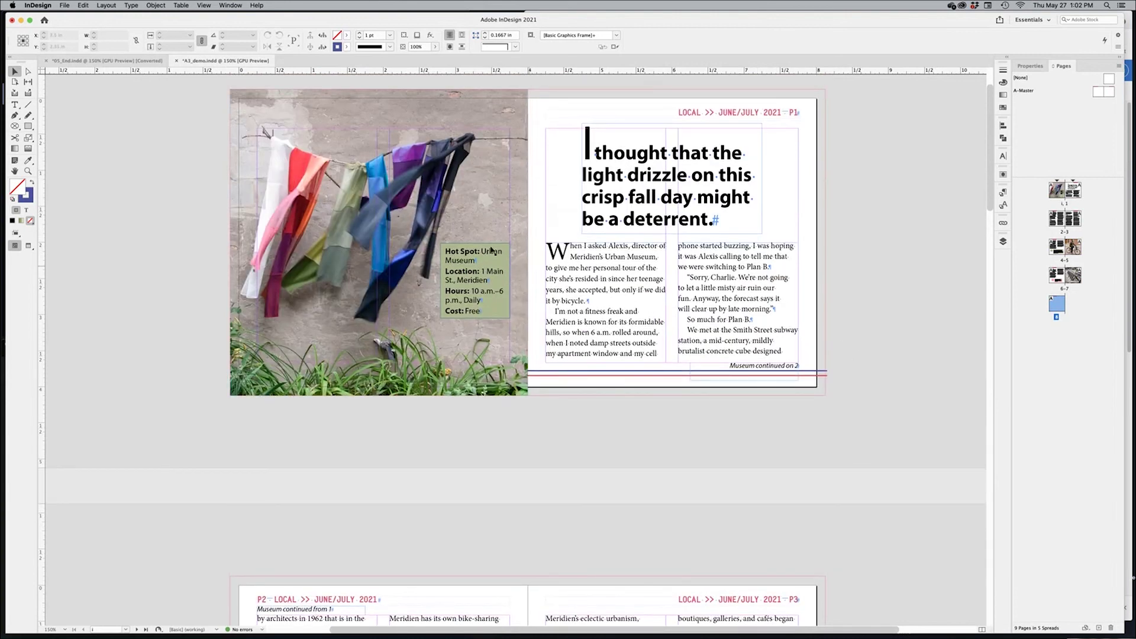
# Examine the sidebar text on the opening spread, comparing its bold labels with the regular text under its paragraph style
pyautogui.scroll(5, 486, 280)
pyautogui.doubleClick(468, 278)
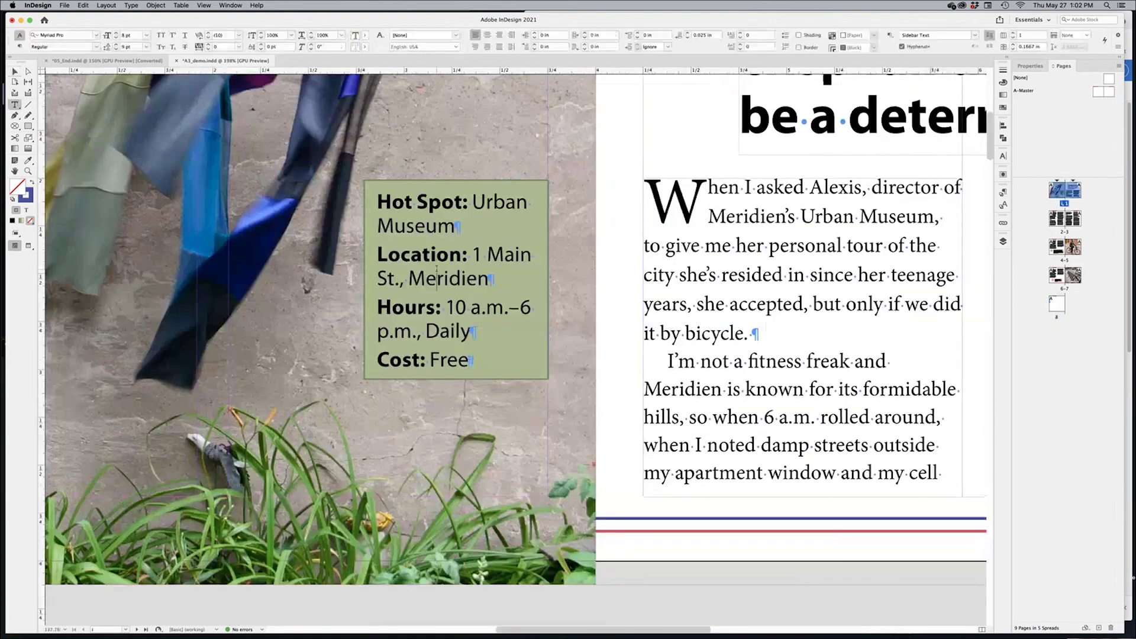
pyautogui.moveTo(377, 192); pyautogui.dragTo(497, 367)
pyautogui.click(1002, 192)
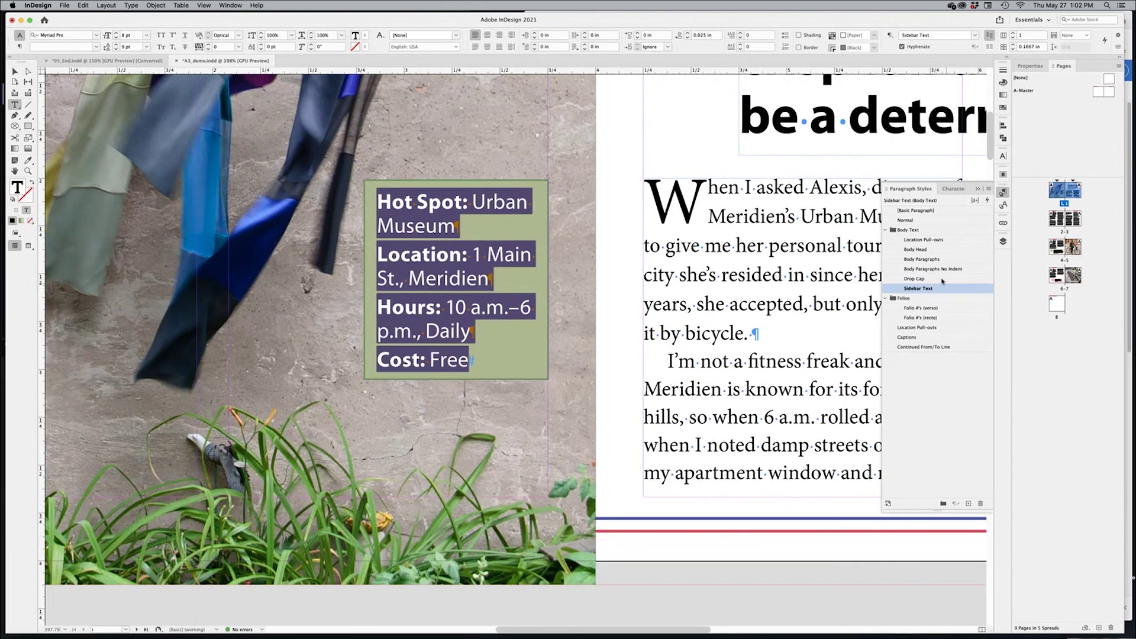
pyautogui.press('Left')
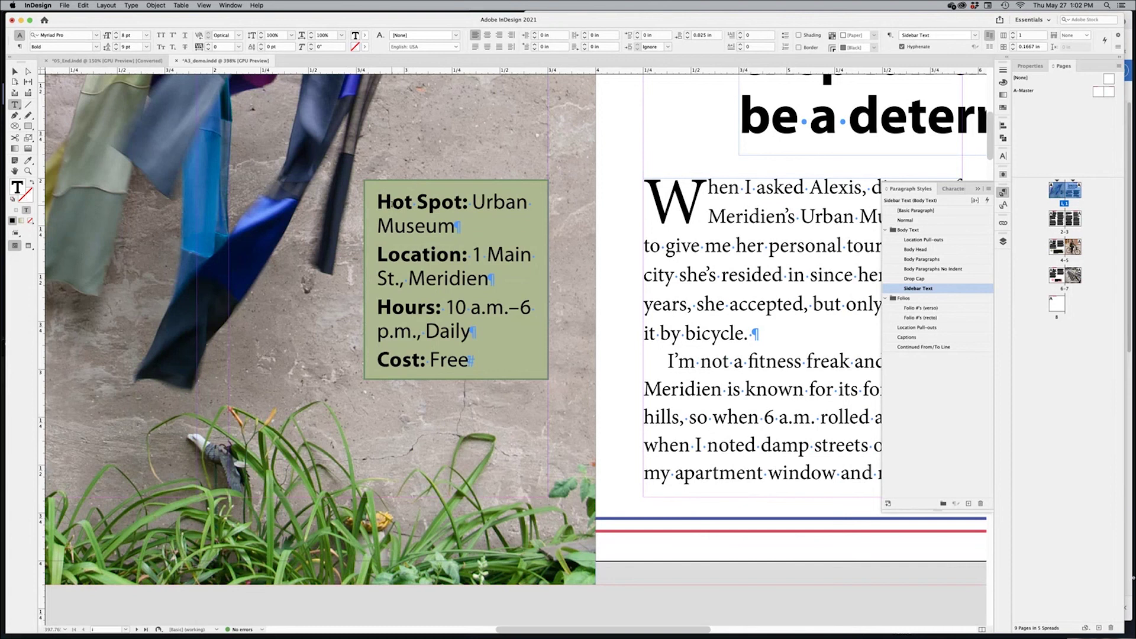
pyautogui.moveTo(394, 204); pyautogui.dragTo(488, 234)
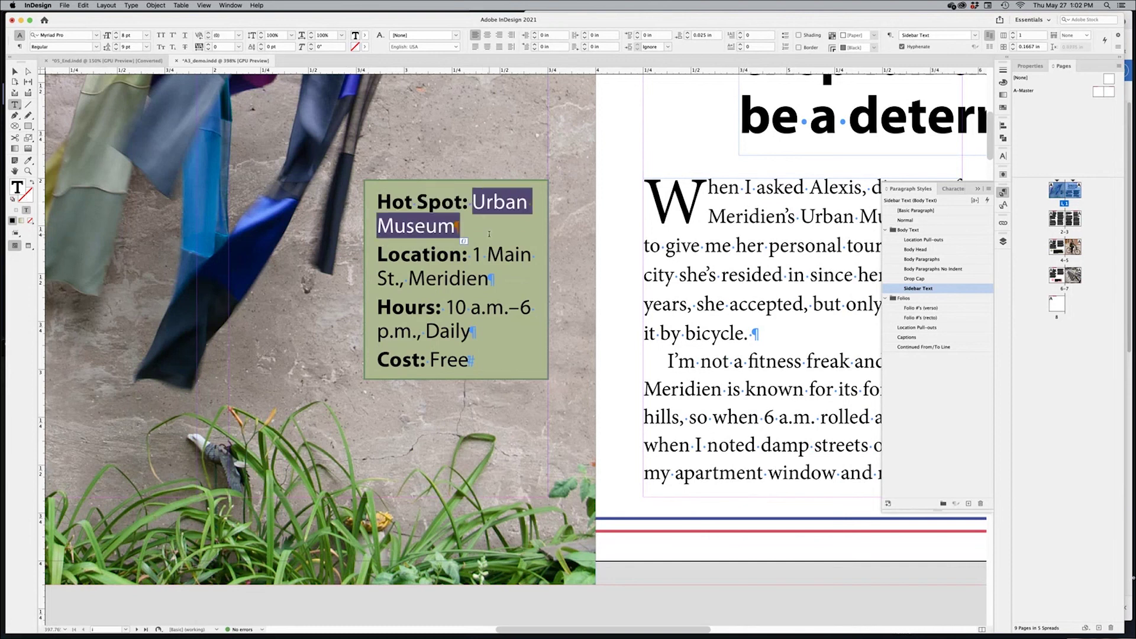
pyautogui.moveTo(440, 203); pyautogui.dragTo(397, 202)
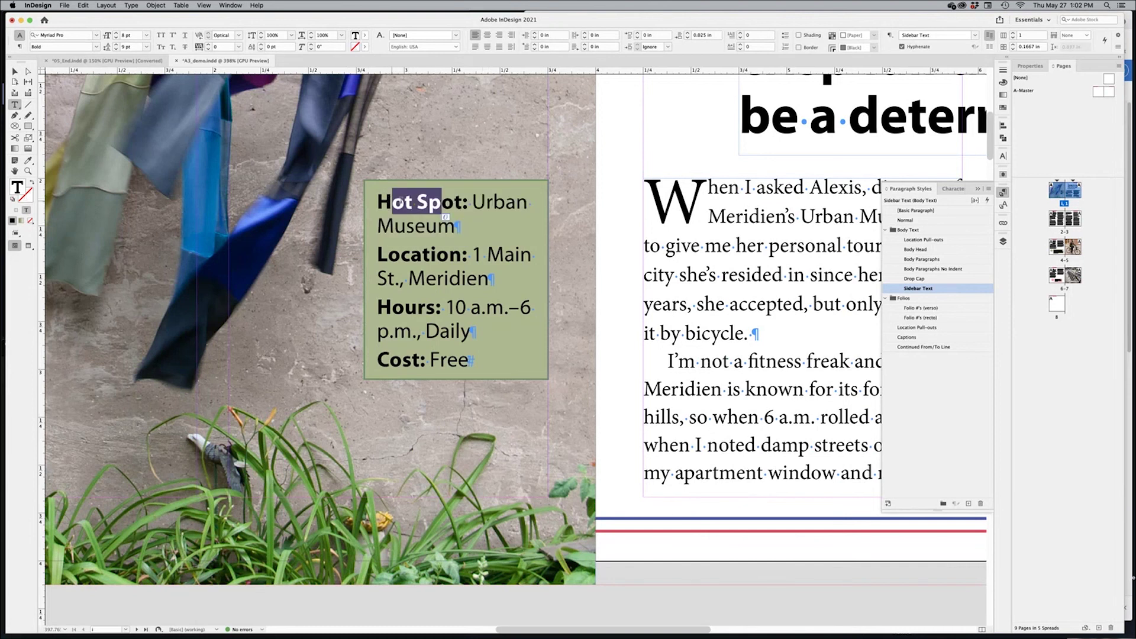
pyautogui.moveTo(473, 202); pyautogui.dragTo(485, 220)
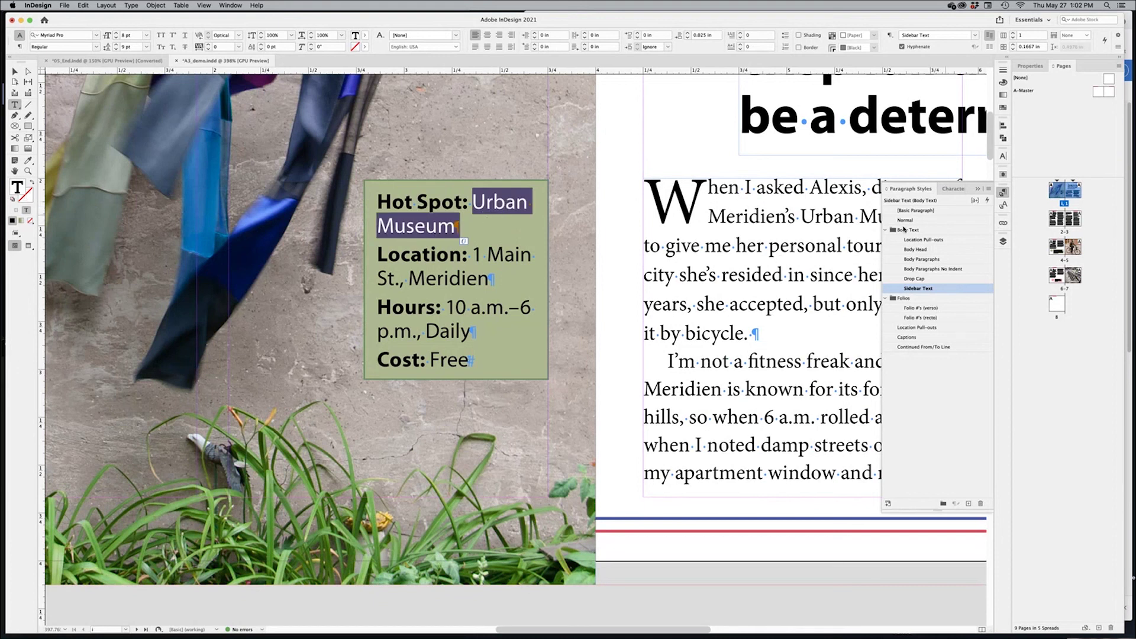
pyautogui.click(685, 584)
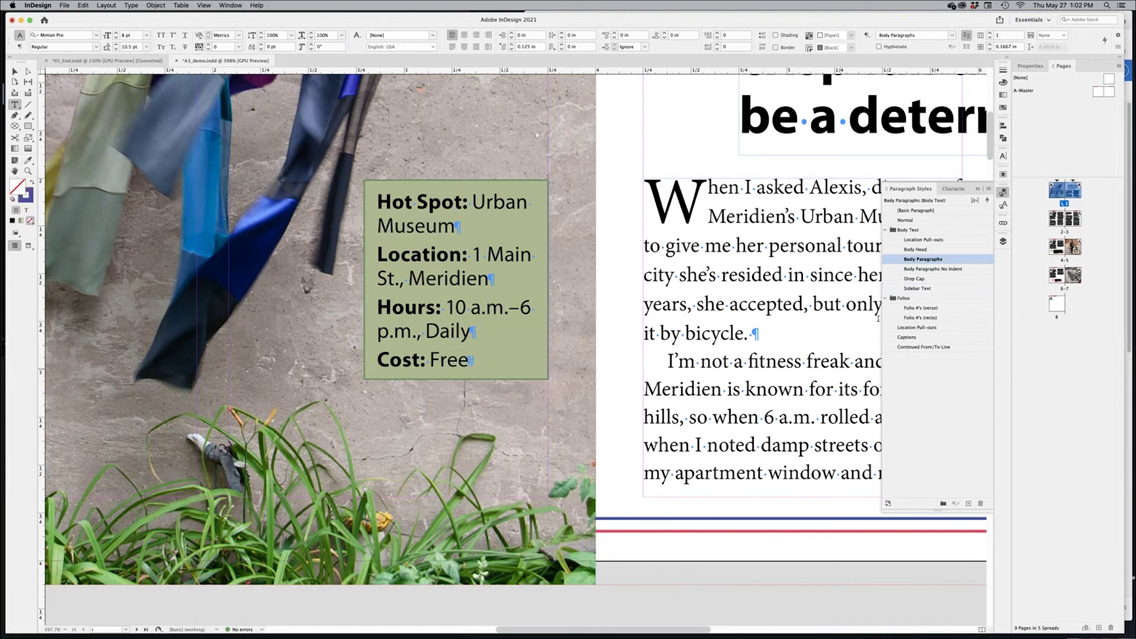
# Try the Bold character style on the word "Main" in the sidebar's Location line and undo it
pyautogui.click(954, 189)
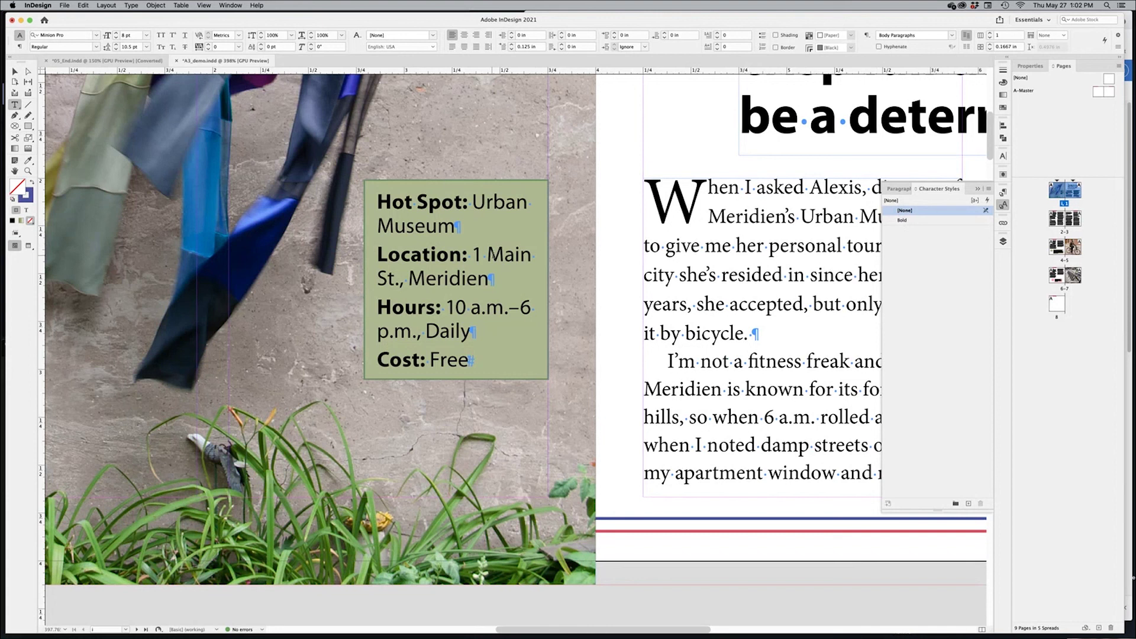
pyautogui.doubleClick(508, 254)
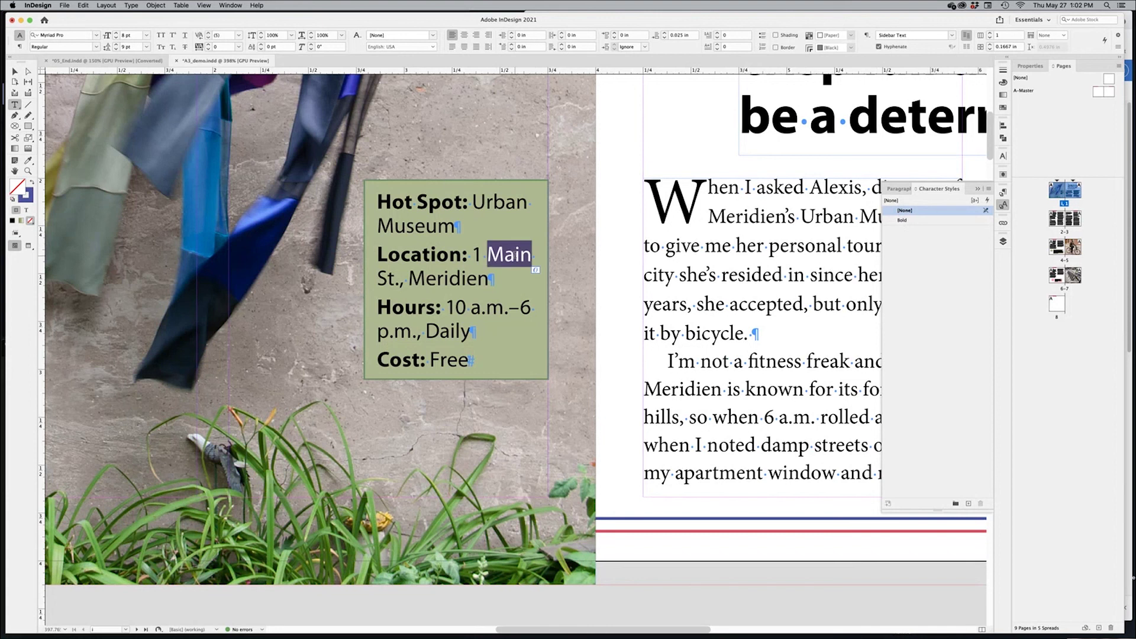
pyautogui.click(903, 220)
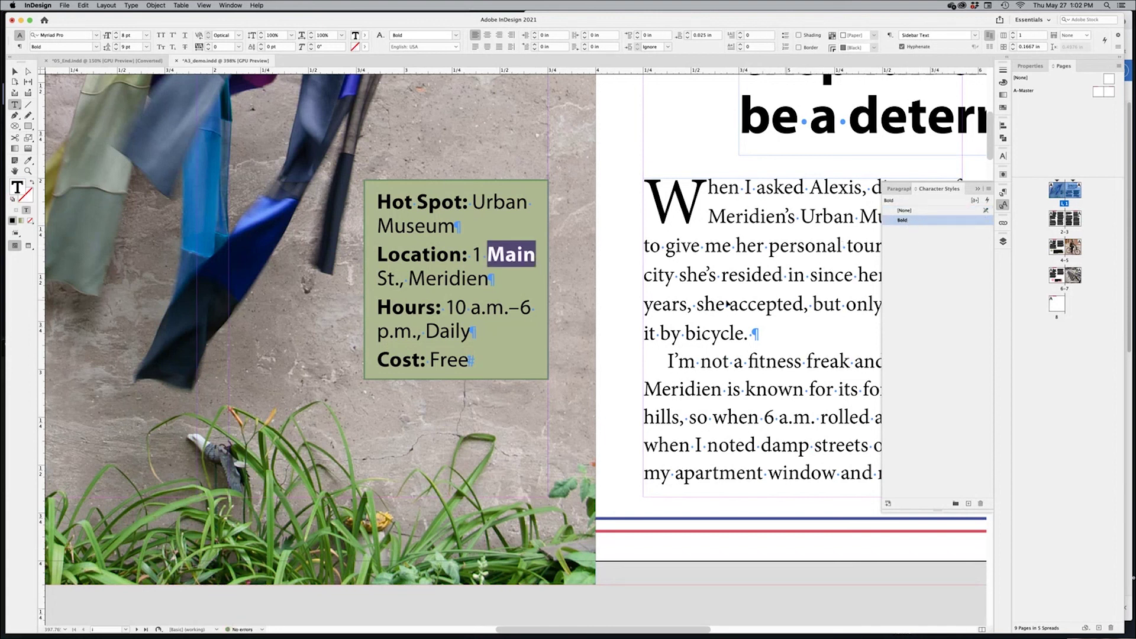
pyautogui.press('super+z')
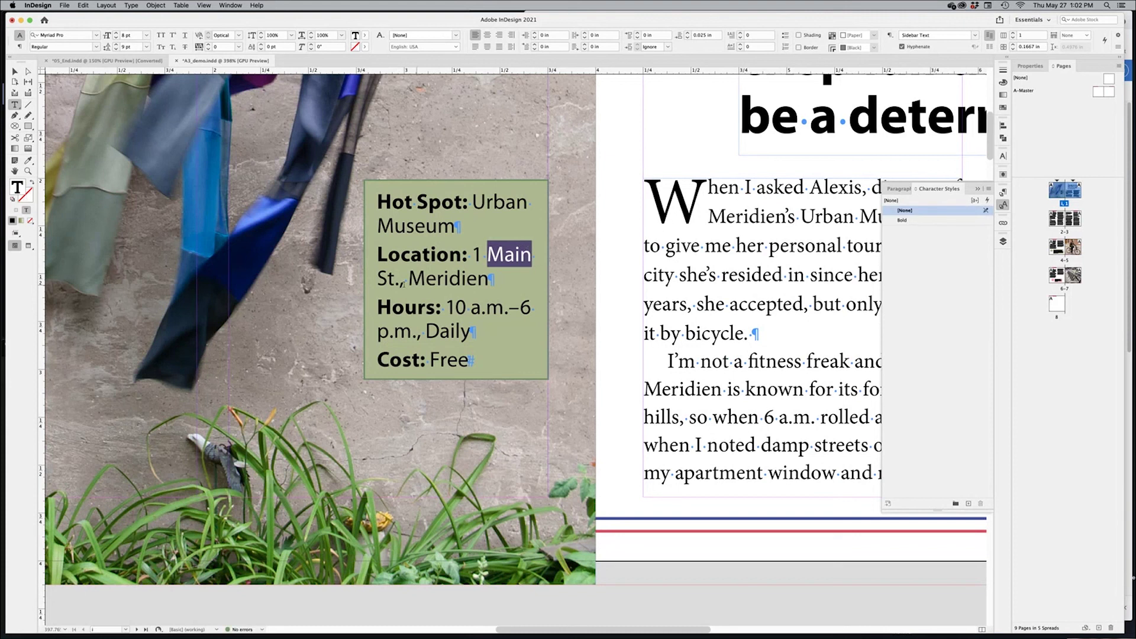
# Apply the Bold character style to only the "a" in "Main", and reset that letter to [None]
pyautogui.click(503, 255)
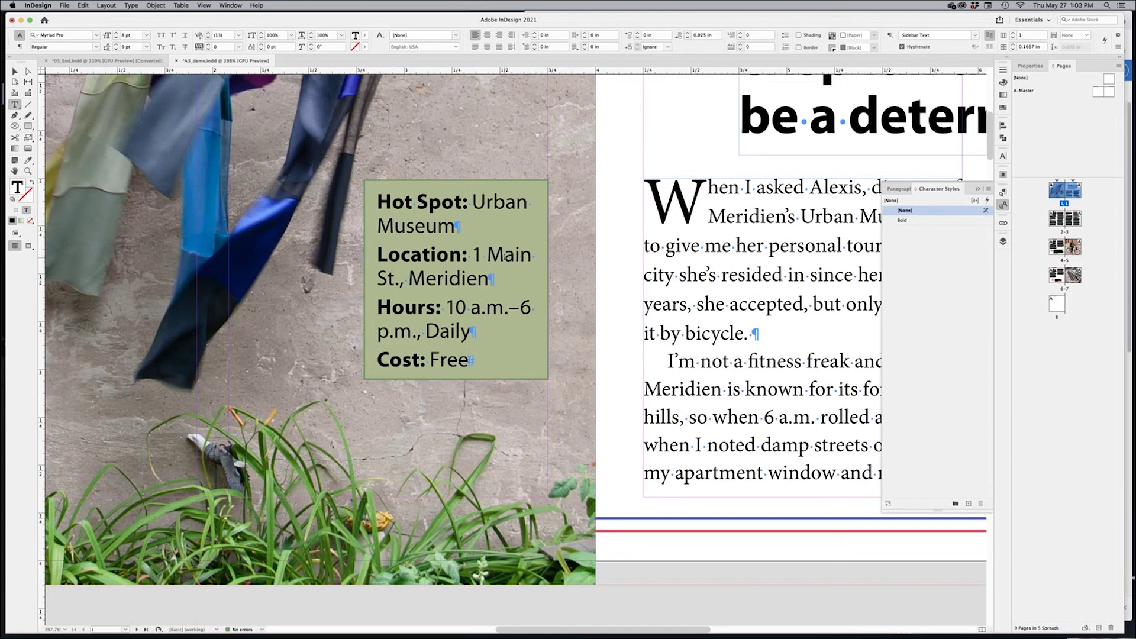
pyautogui.moveTo(503, 255); pyautogui.dragTo(514, 255)
pyautogui.click(909, 222)
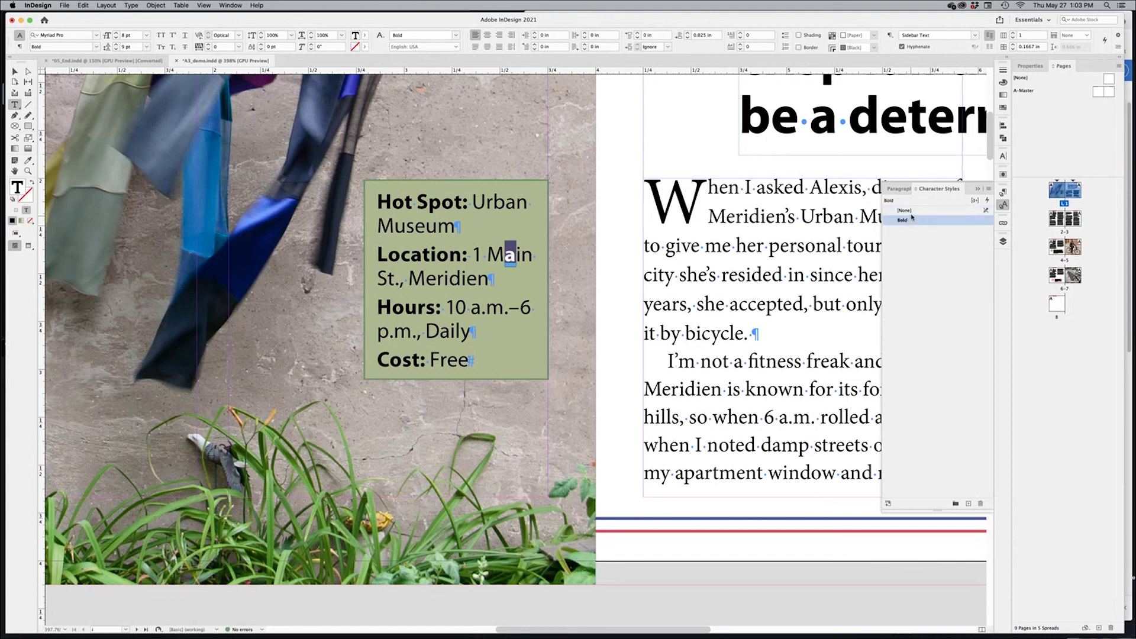
pyautogui.click(913, 211)
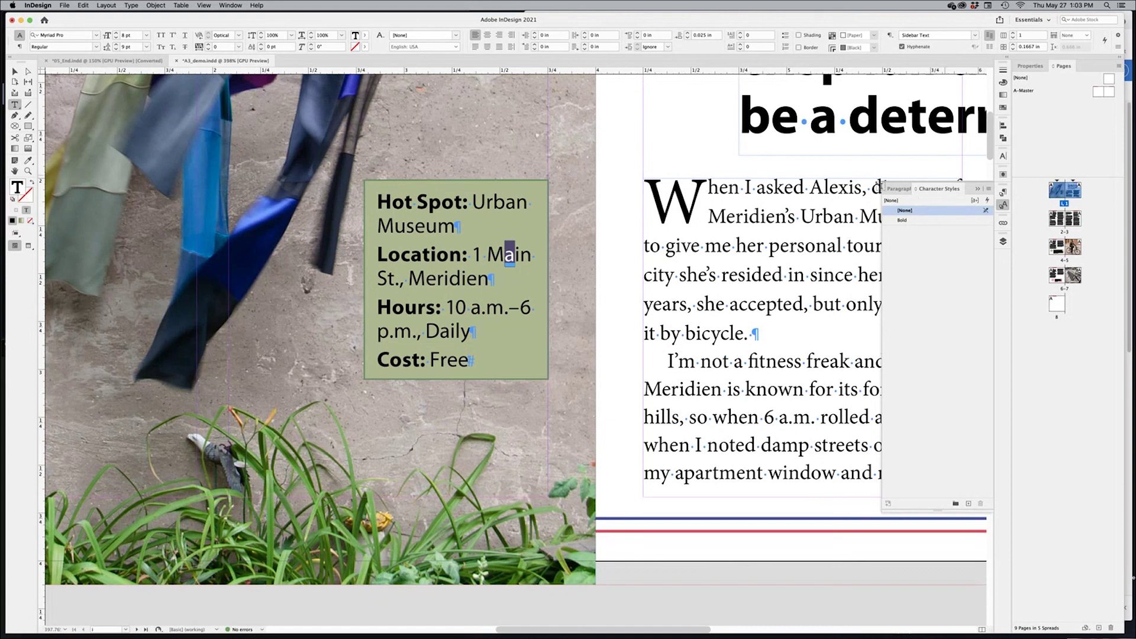
pyautogui.click(759, 585)
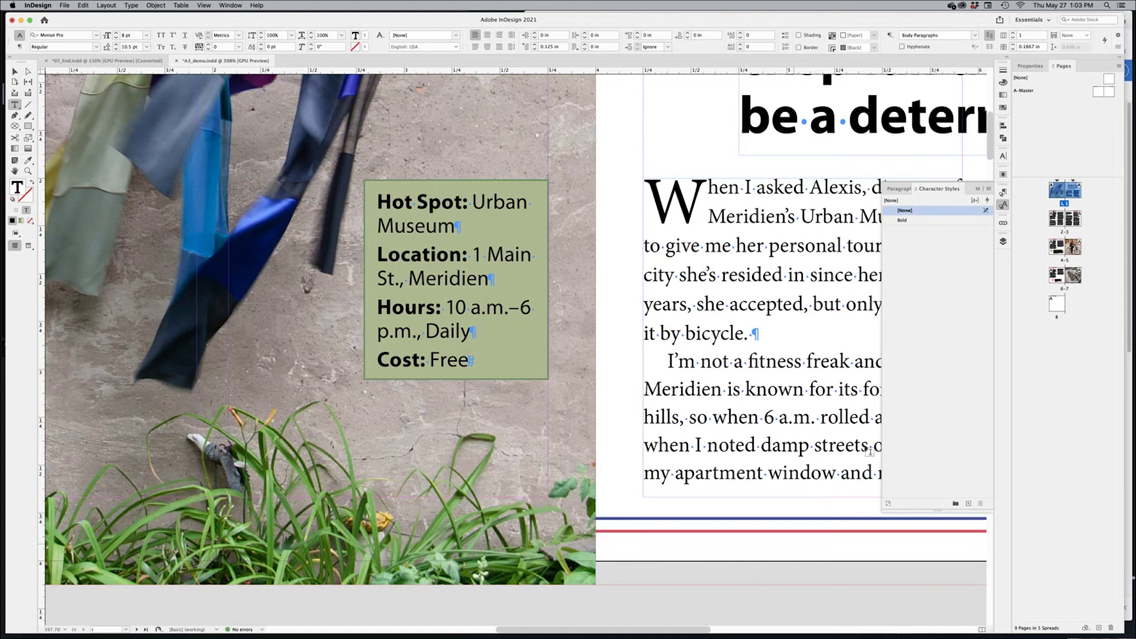
# Open the Sidebar Text paragraph style's Drop Caps and Nested Styles settings, keeping the sidebar in view
pyautogui.click(899, 189)
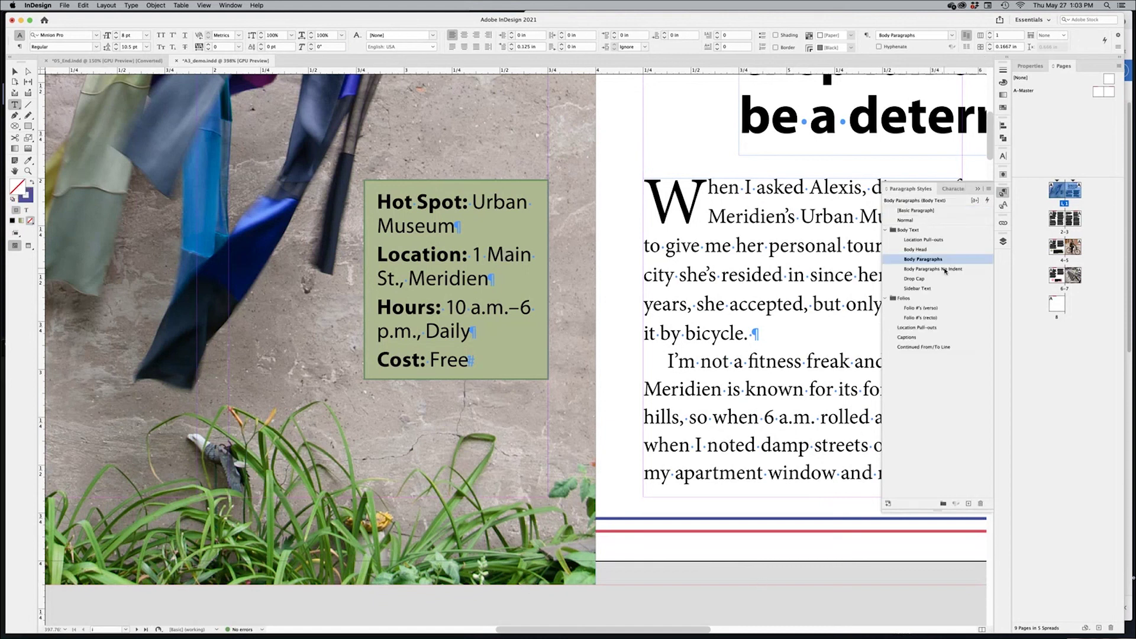
pyautogui.moveTo(454, 203); pyautogui.dragTo(491, 279)
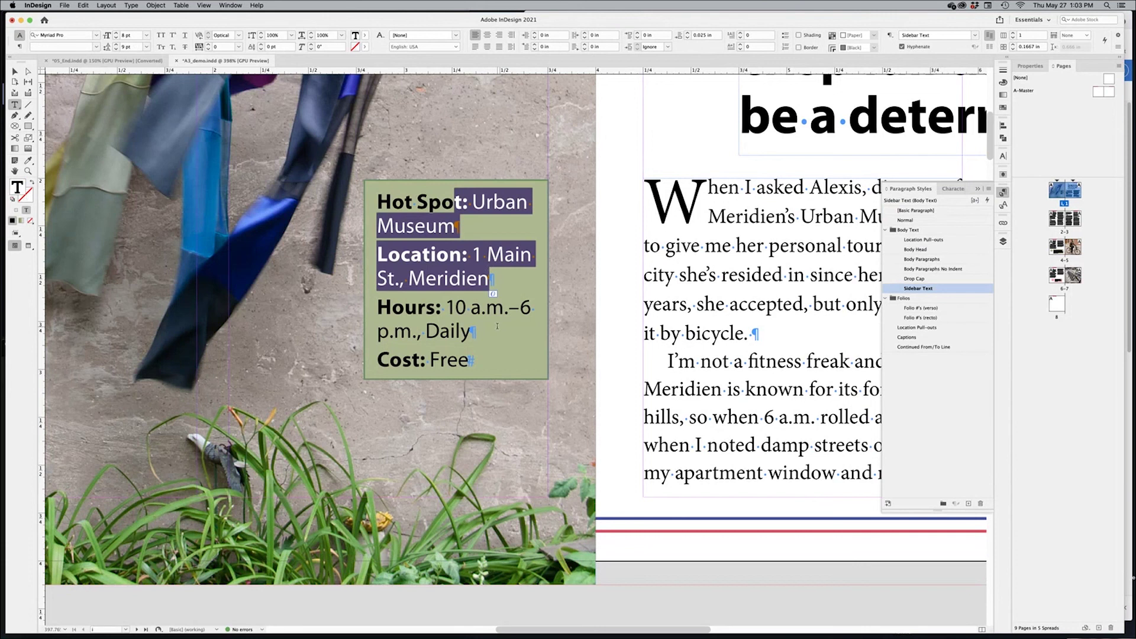
pyautogui.click(786, 593)
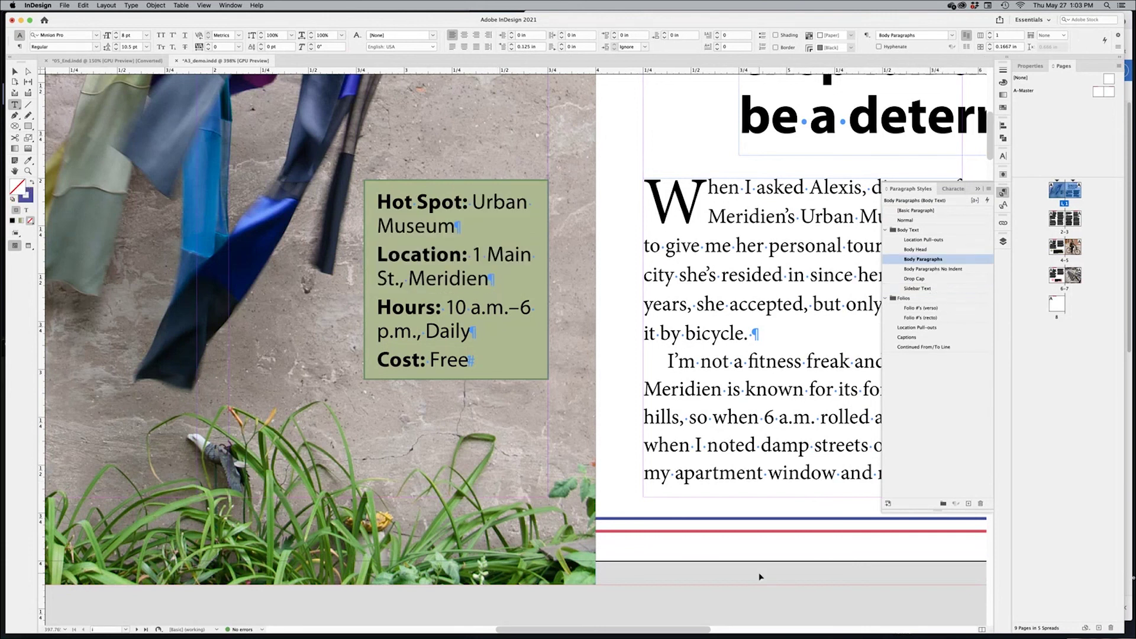
pyautogui.click(946, 288)
pyautogui.doubleClick(956, 290)
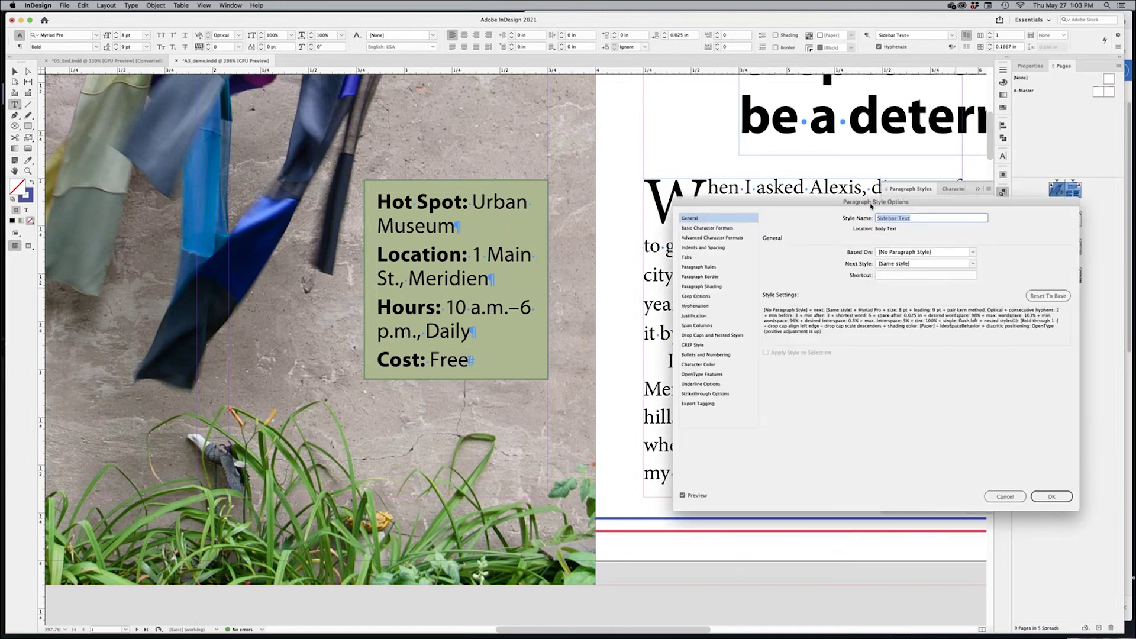
pyautogui.moveTo(868, 203); pyautogui.dragTo(793, 159)
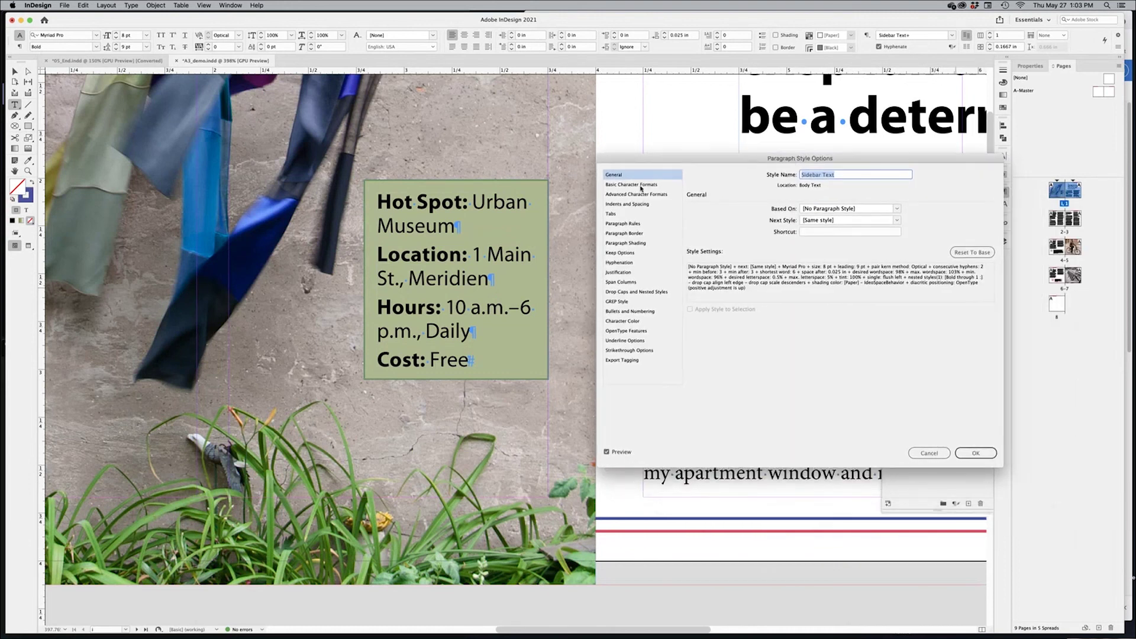
pyautogui.click(628, 292)
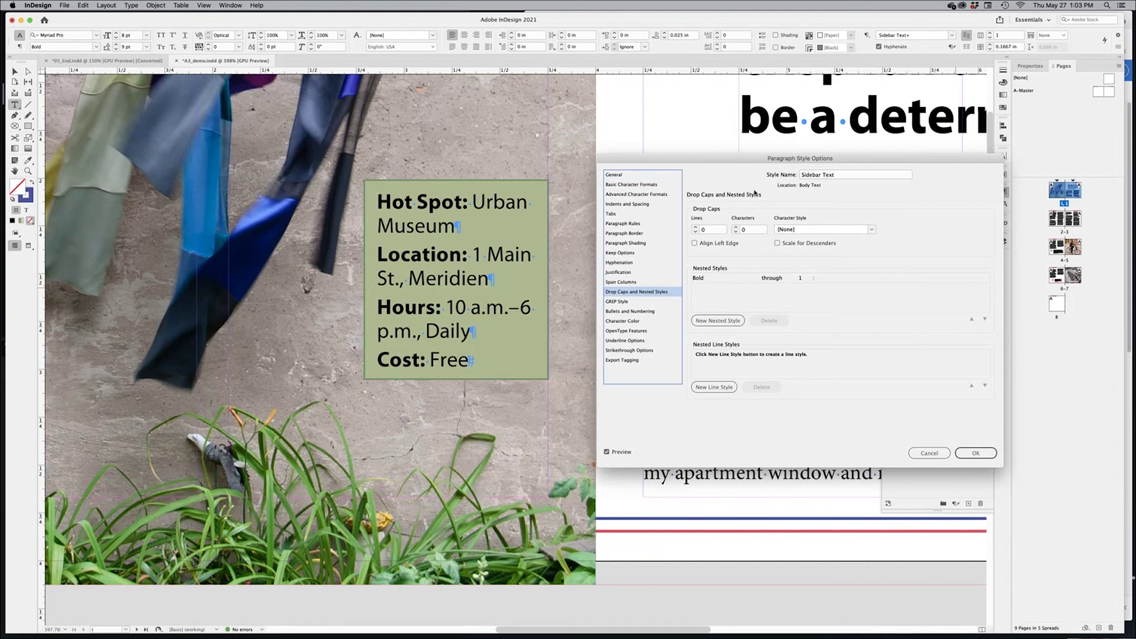
pyautogui.moveTo(754, 158); pyautogui.dragTo(744, 303)
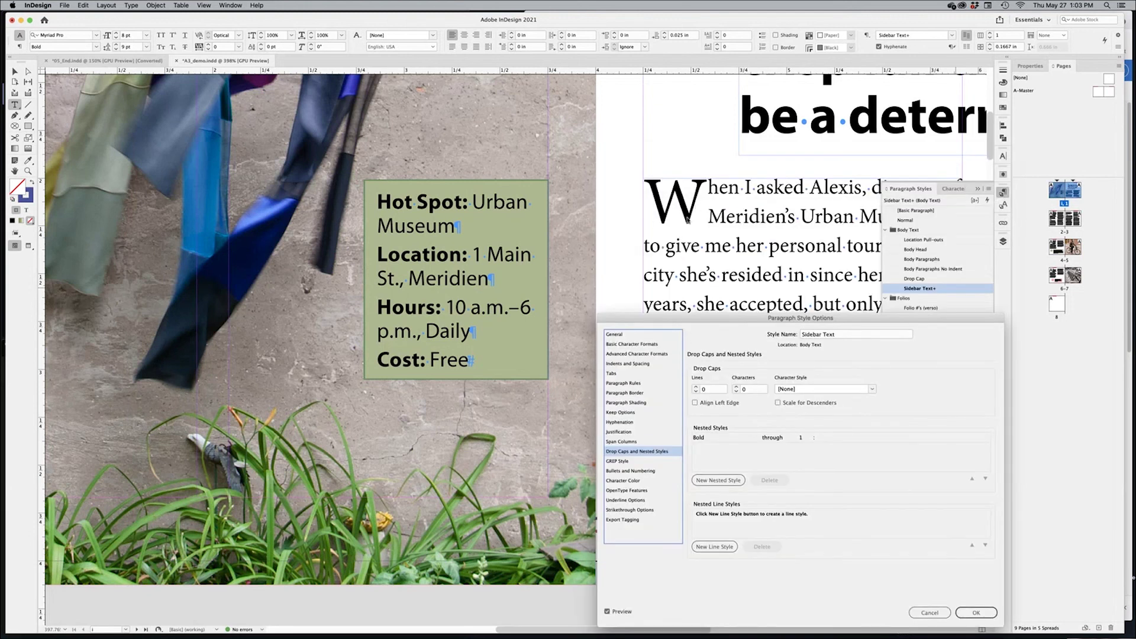
pyautogui.moveTo(728, 356); pyautogui.dragTo(722, 287)
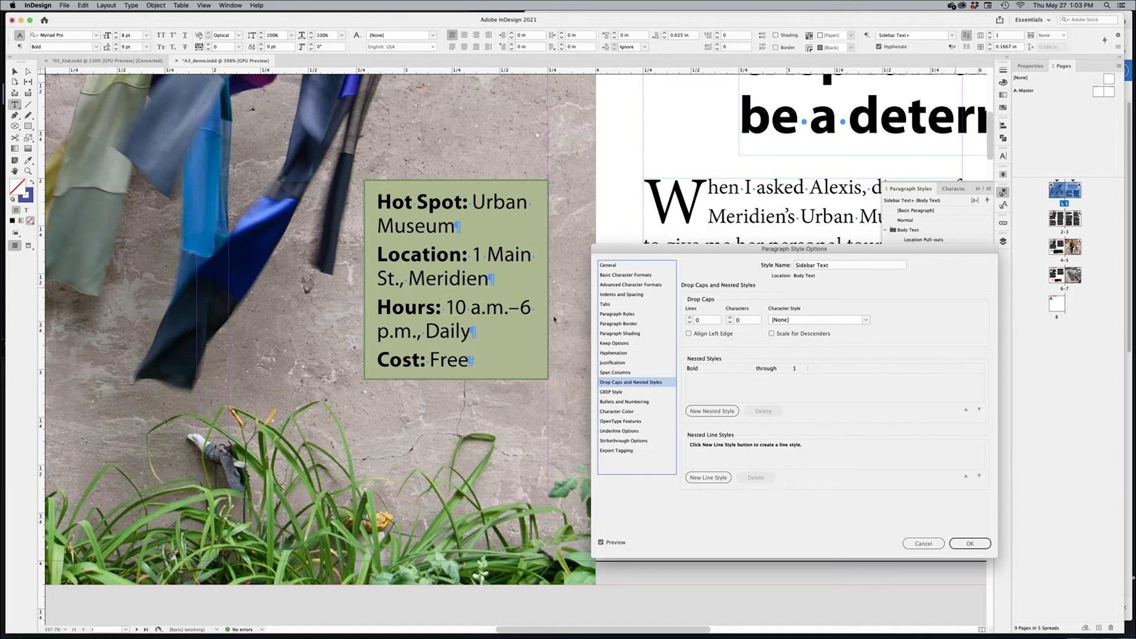
# Try a three-line drop cap of two characters in the Sidebar Text style, and reset both values to 0
pyautogui.click(690, 317)
pyautogui.click(689, 318)
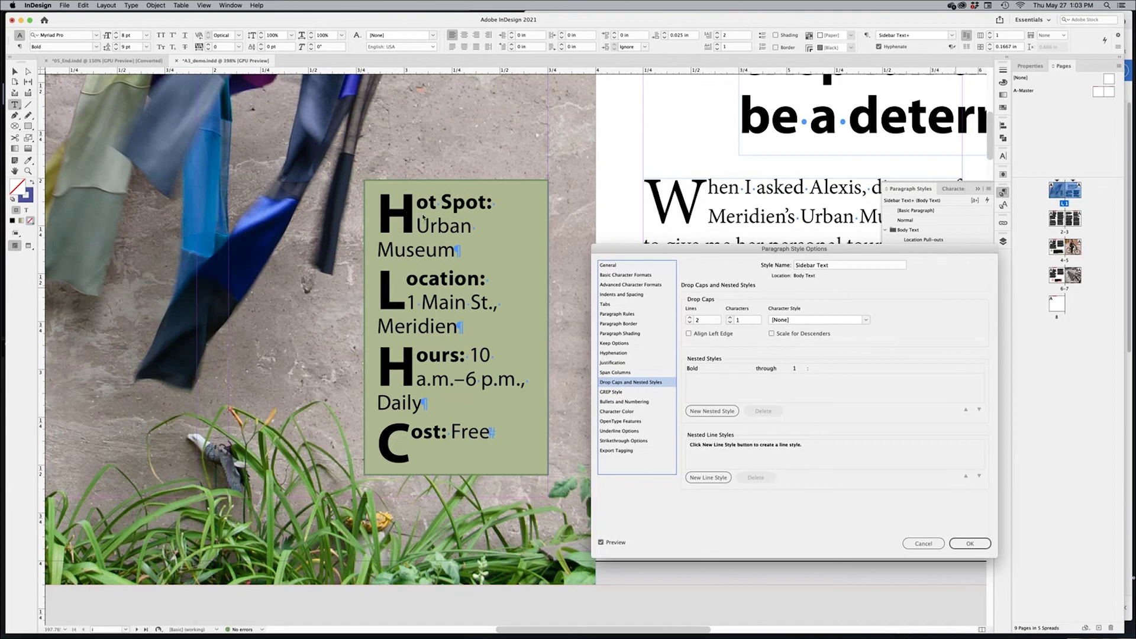
pyautogui.click(688, 317)
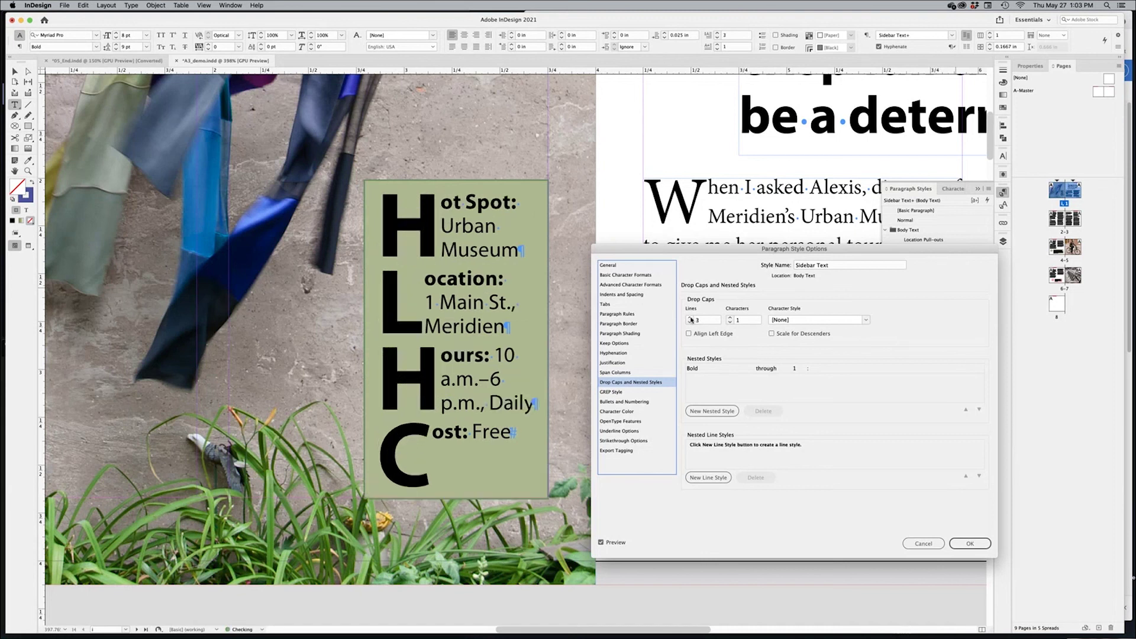
pyautogui.click(730, 318)
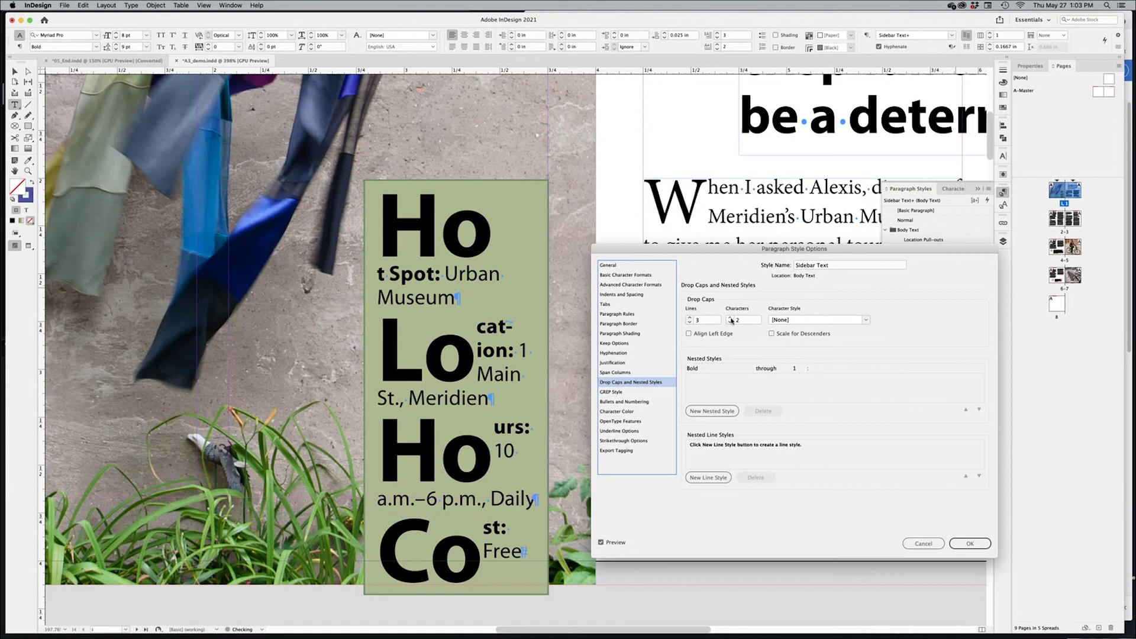
pyautogui.doubleClick(730, 323)
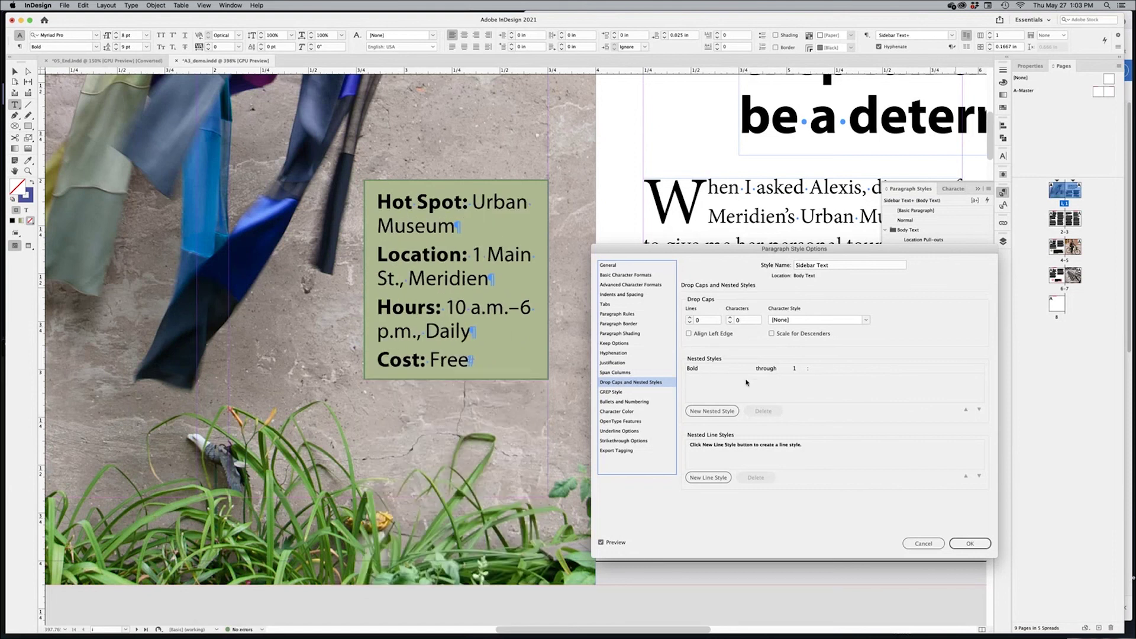
# Keep Bold as the nested style's character style and set its end character to "n" with a count of 1
pyautogui.click(723, 368)
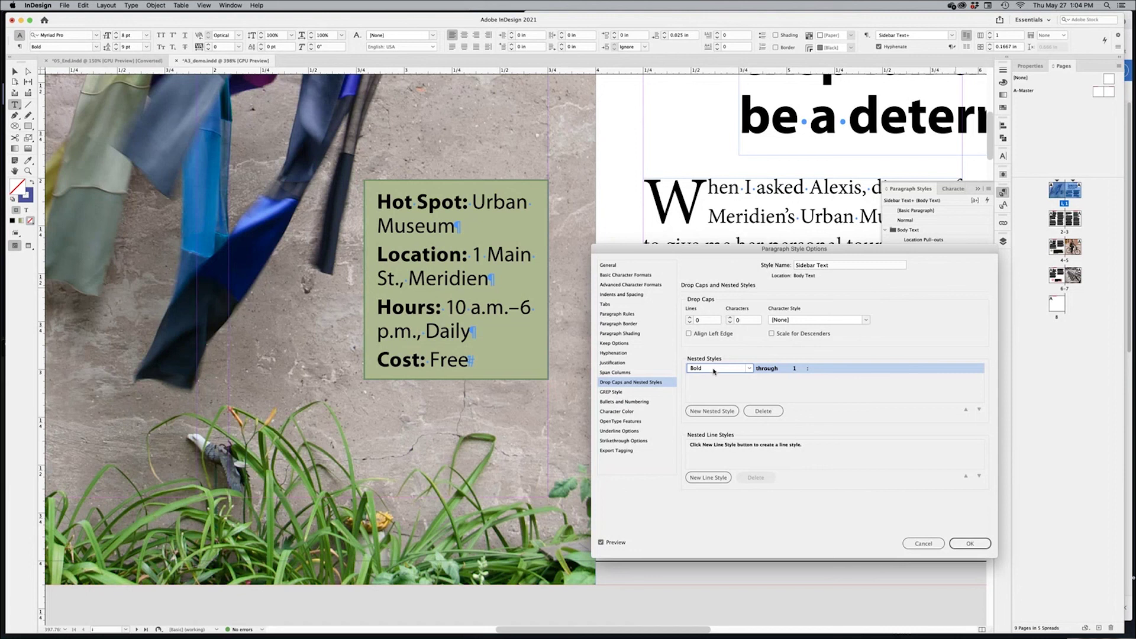
pyautogui.click(746, 369)
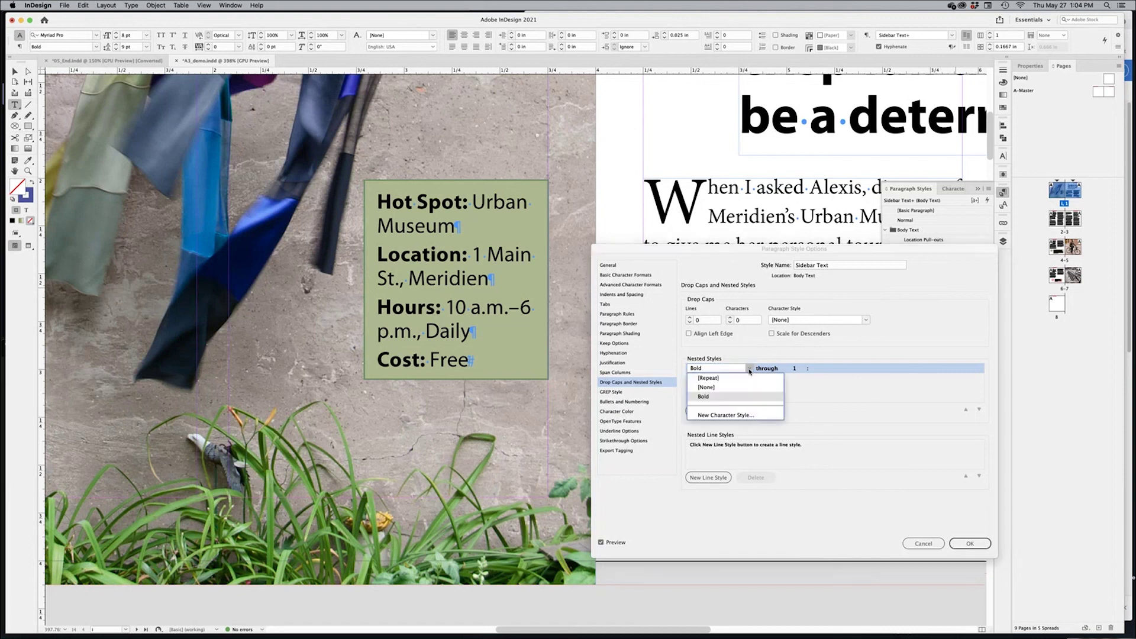
pyautogui.click(712, 397)
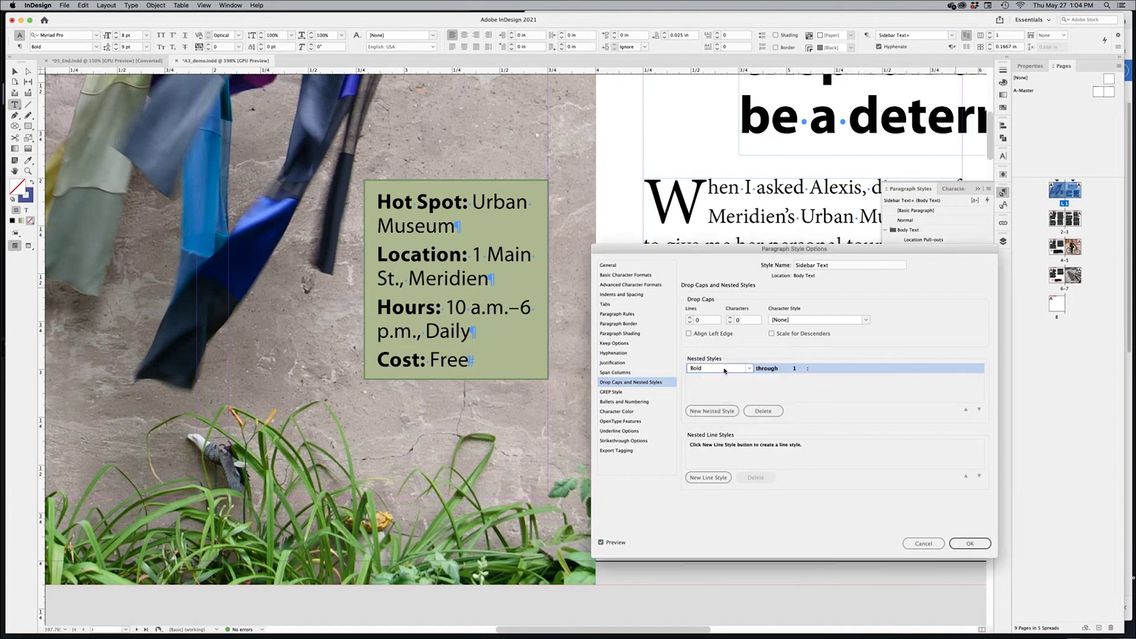
pyautogui.click(769, 370)
pyautogui.click(794, 369)
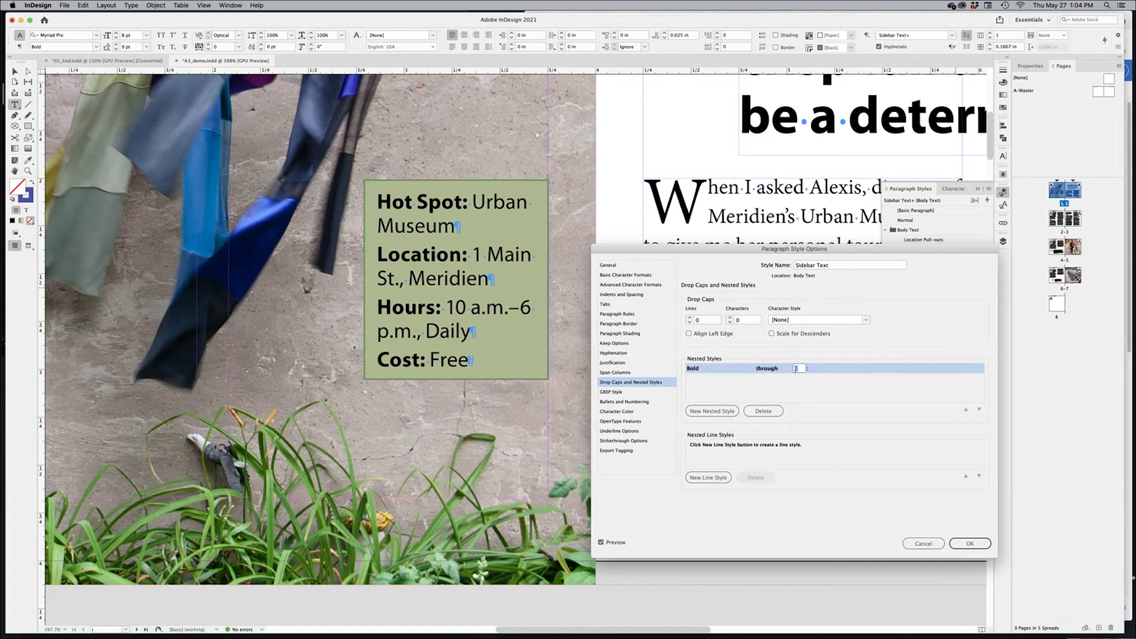
pyautogui.click(809, 369)
pyautogui.click(888, 382)
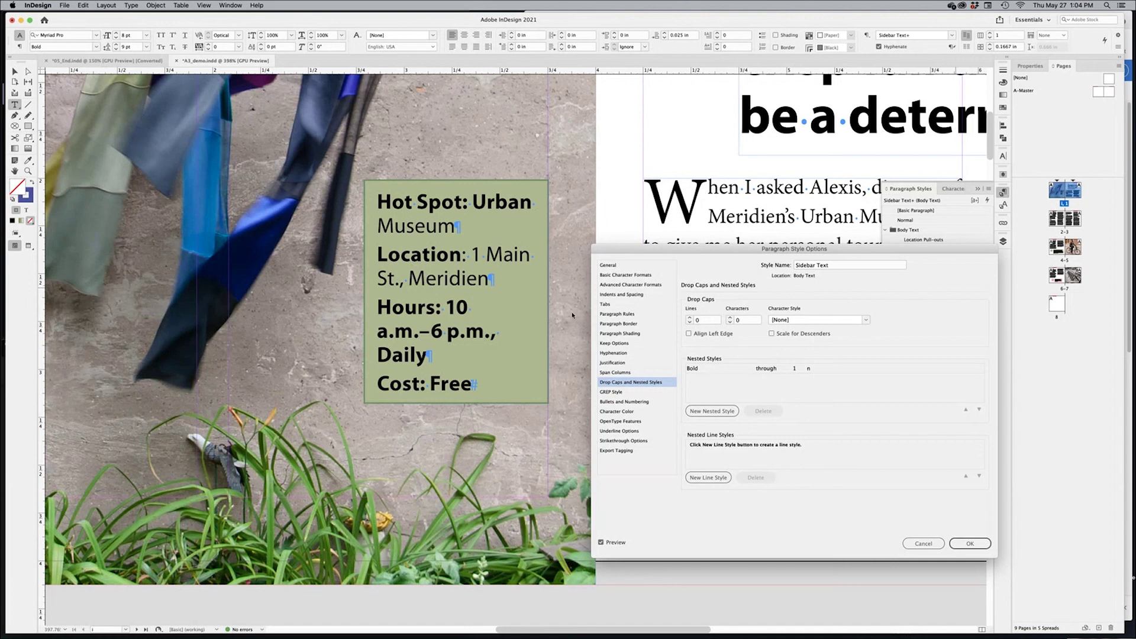
# Set the nested Bold style to run through 1 Characters
pyautogui.click(806, 368)
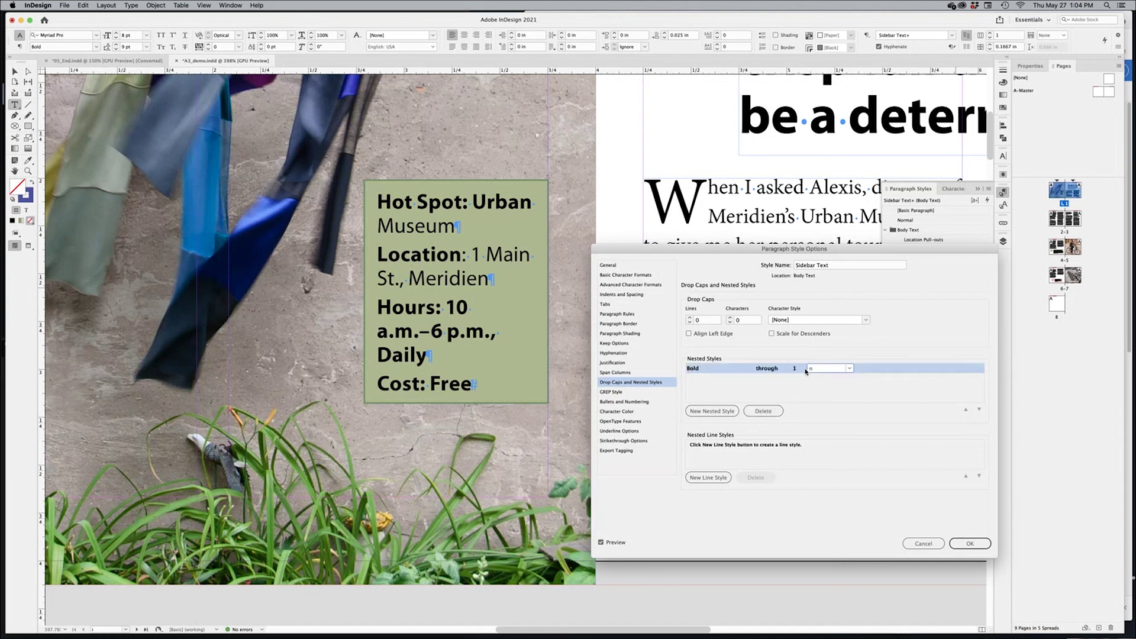
pyautogui.doubleClick(815, 368)
pyautogui.click(840, 422)
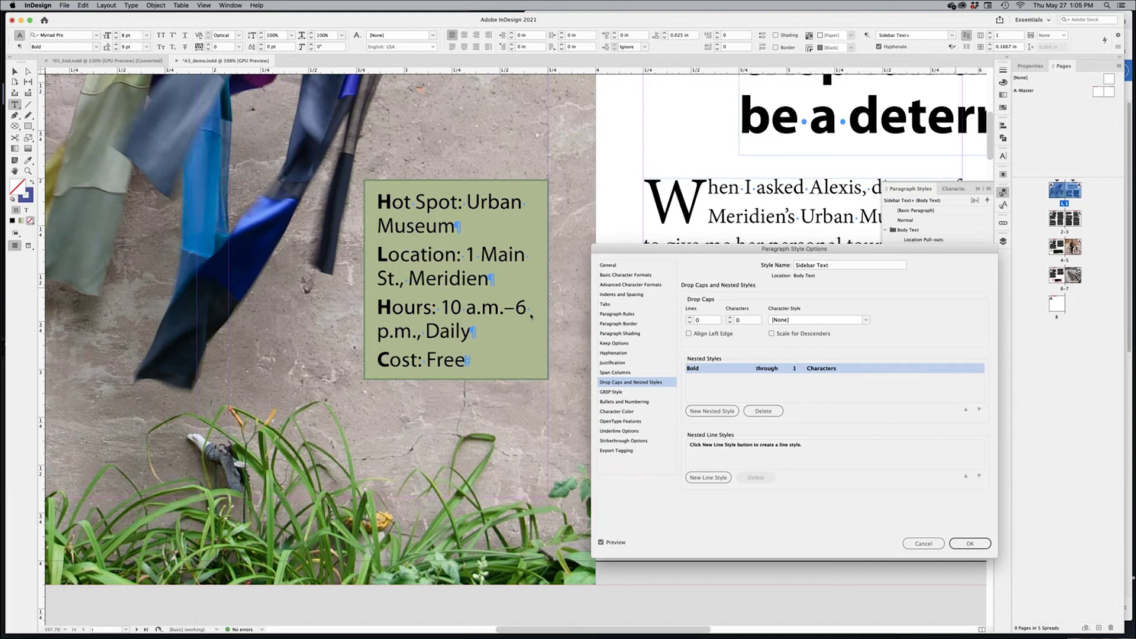
# Set the nested Bold style to run through 1 colon (":") and accept the Sidebar Text style changes
pyautogui.click(827, 369)
pyautogui.click(840, 368)
pyautogui.click(850, 369)
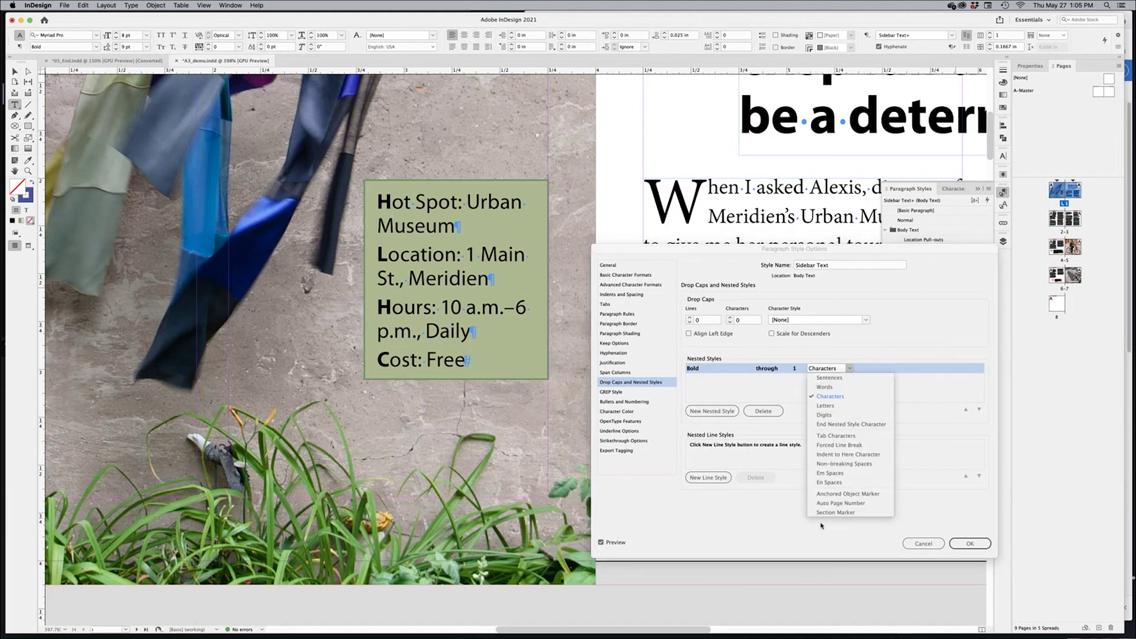
pyautogui.click(837, 370)
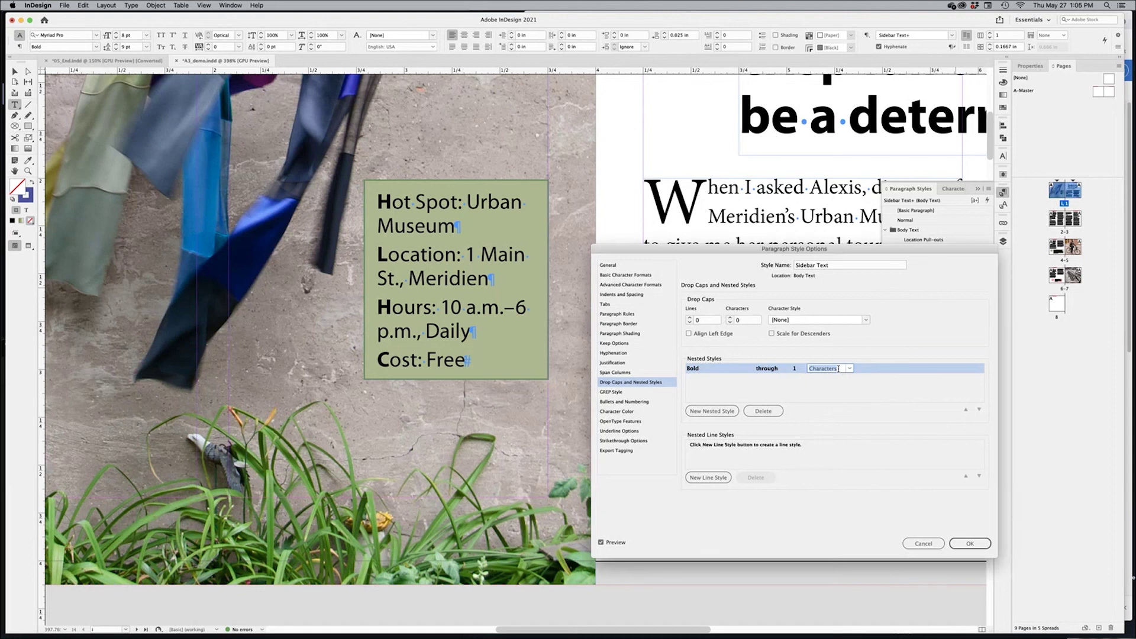
pyautogui.press('BackSpace')
pyautogui.write(':')
pyautogui.click(842, 394)
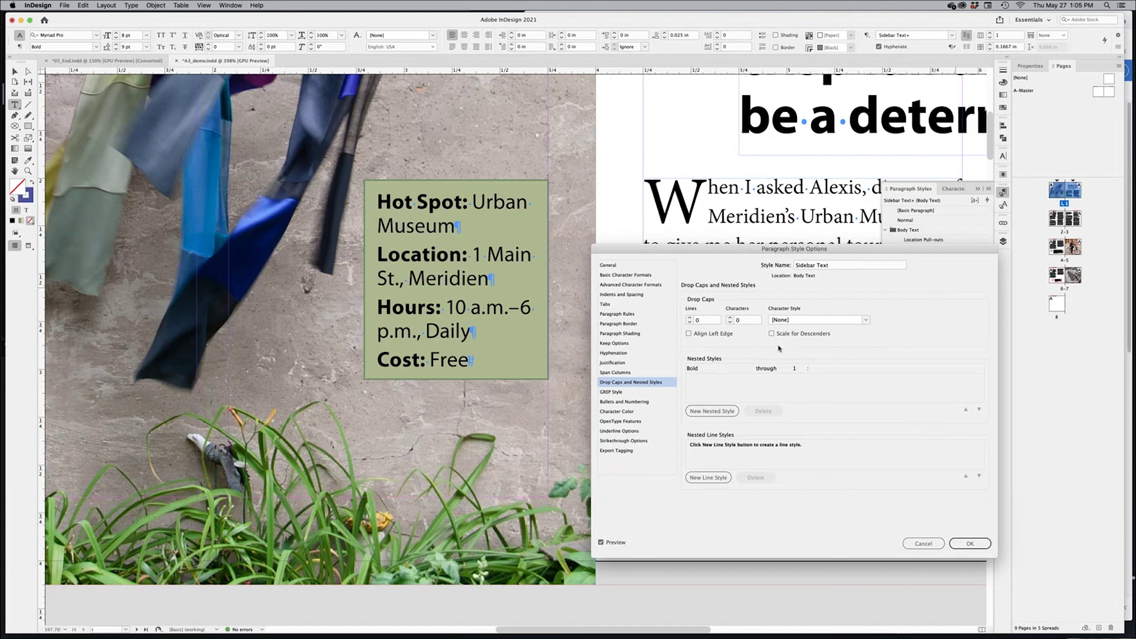
pyautogui.click(968, 543)
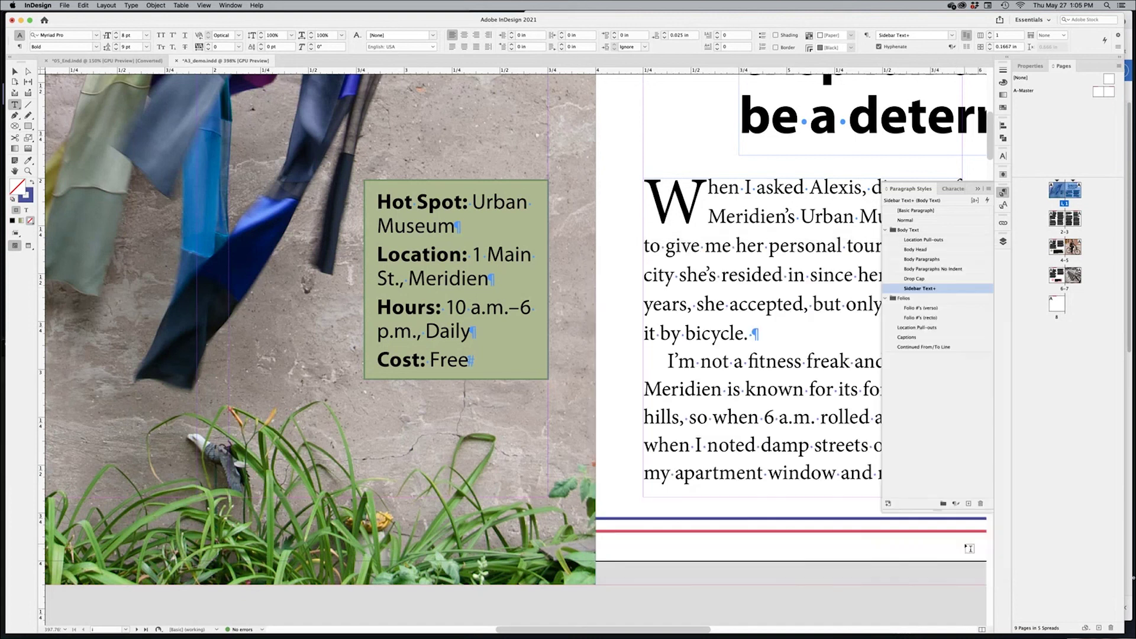
# Leave text editing, collapse the paragraph styles list, and view the whole opening spread with its sidebar
pyautogui.click(15, 72)
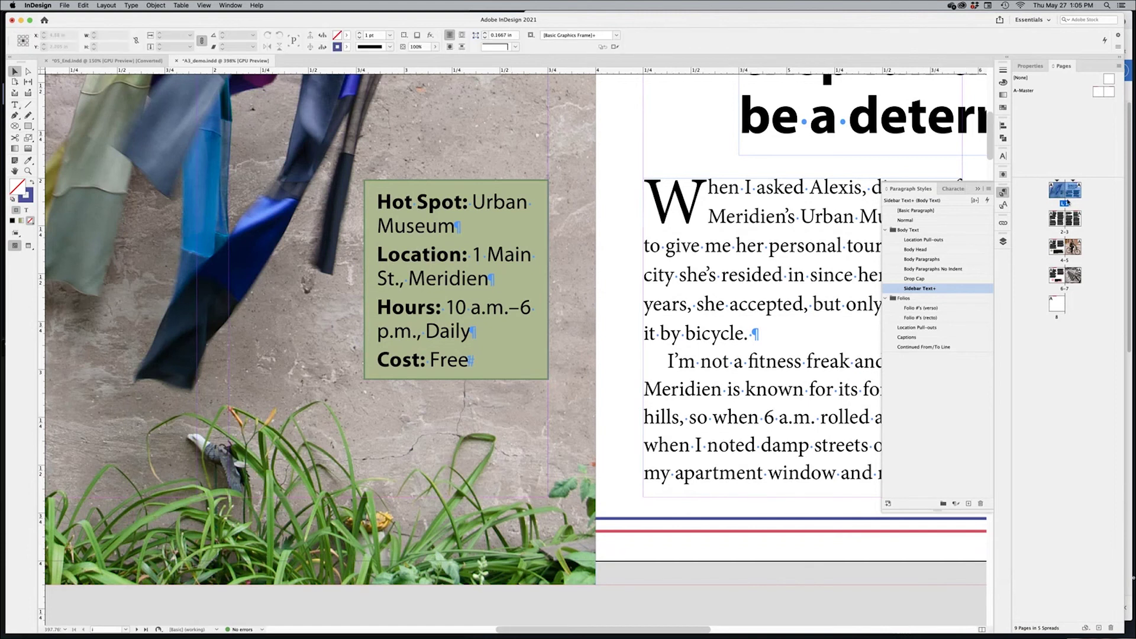
pyautogui.click(978, 188)
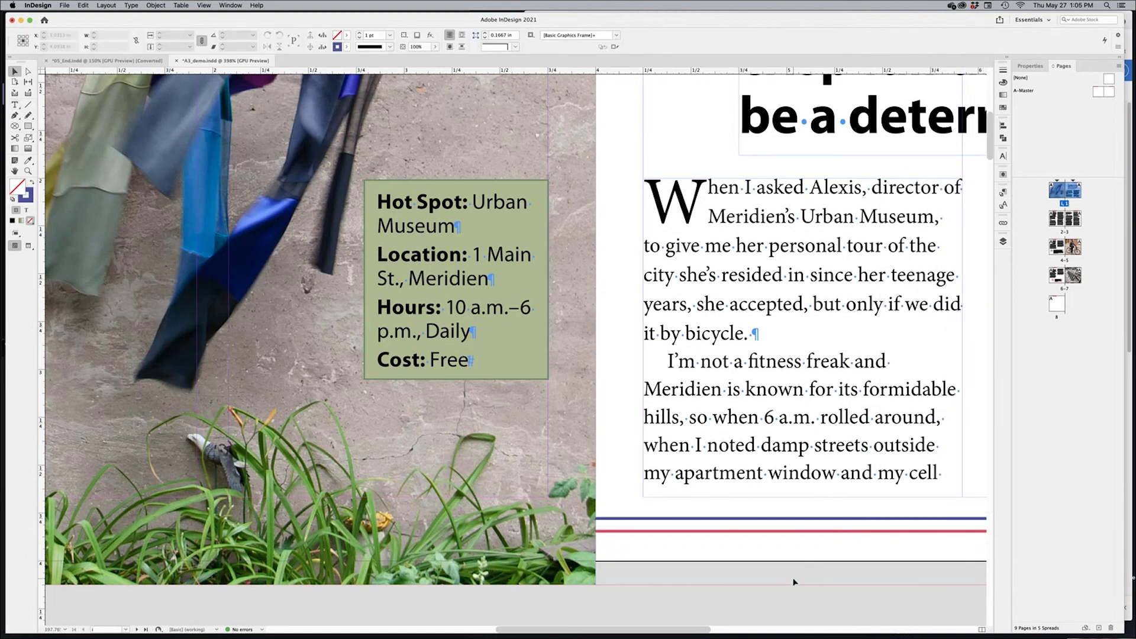
pyautogui.press('super+0')
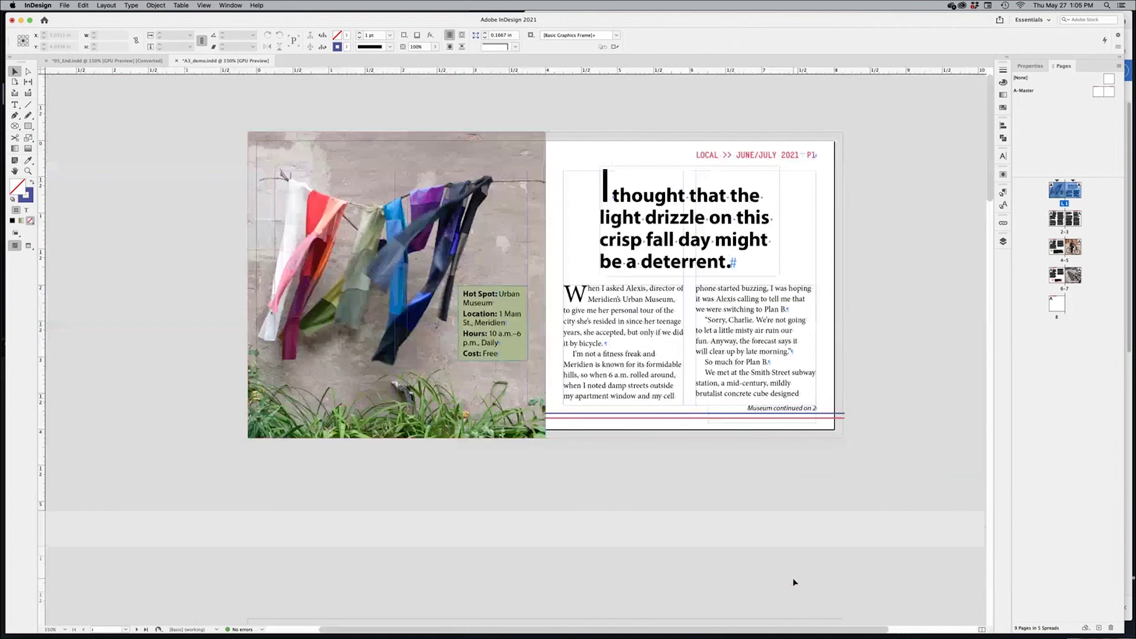
pyautogui.scroll(-2, 898, 335)
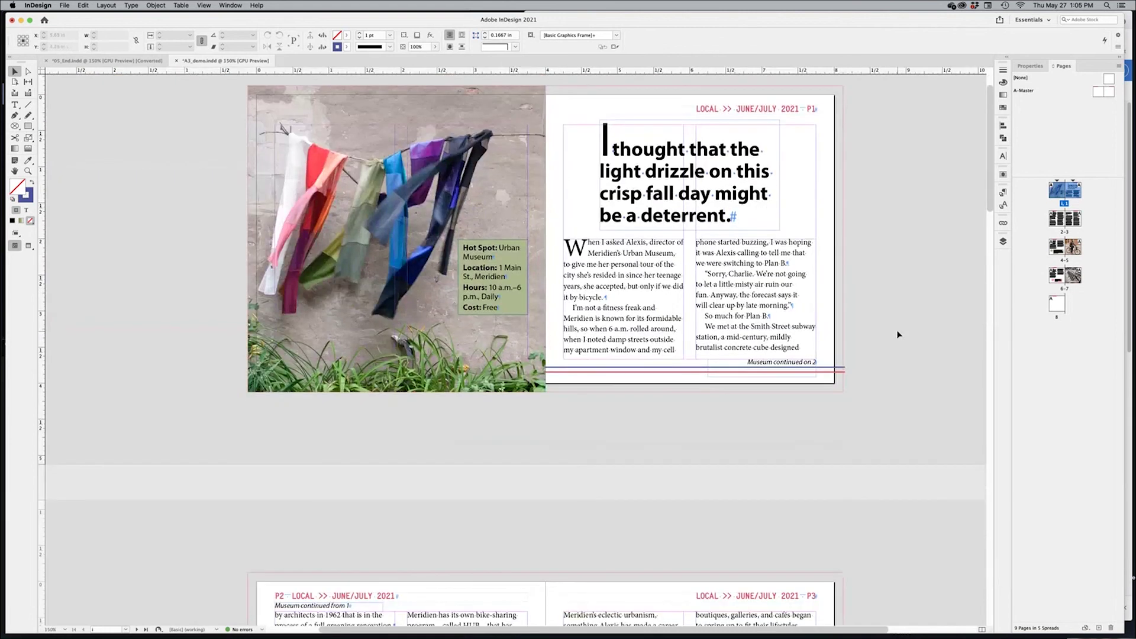
pyautogui.scroll(3, 898, 335)
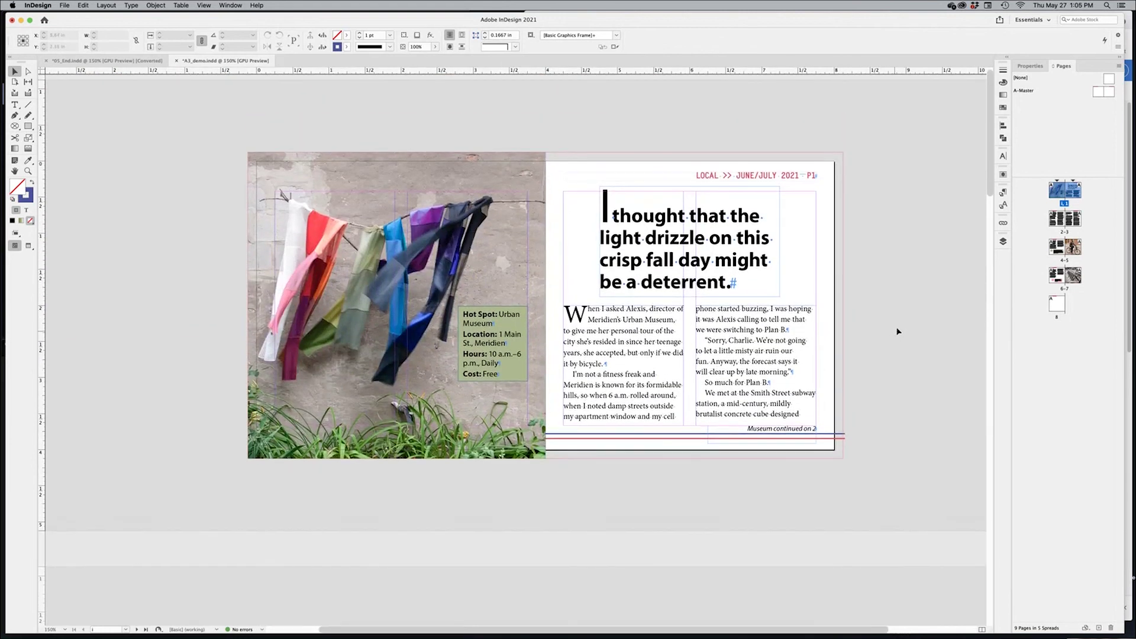
# Show the paragraph styles and check which style is applied to the body paragraphs in page 1's second column
pyautogui.click(1003, 207)
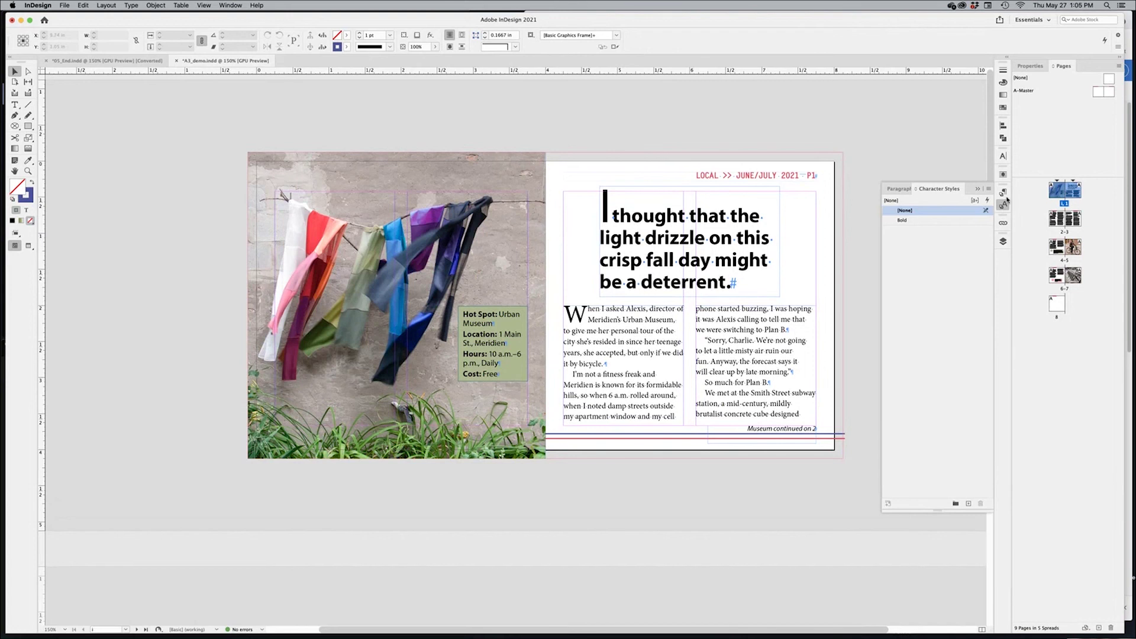
pyautogui.click(1003, 193)
pyautogui.doubleClick(749, 367)
pyautogui.moveTo(739, 330); pyautogui.dragTo(746, 385)
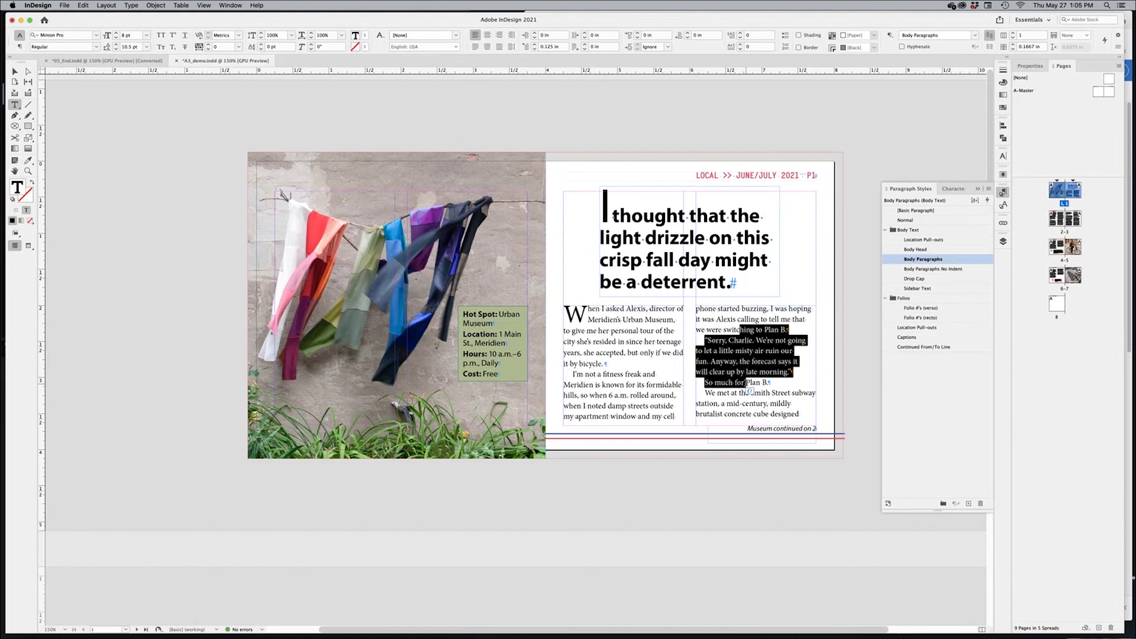
pyautogui.click(727, 507)
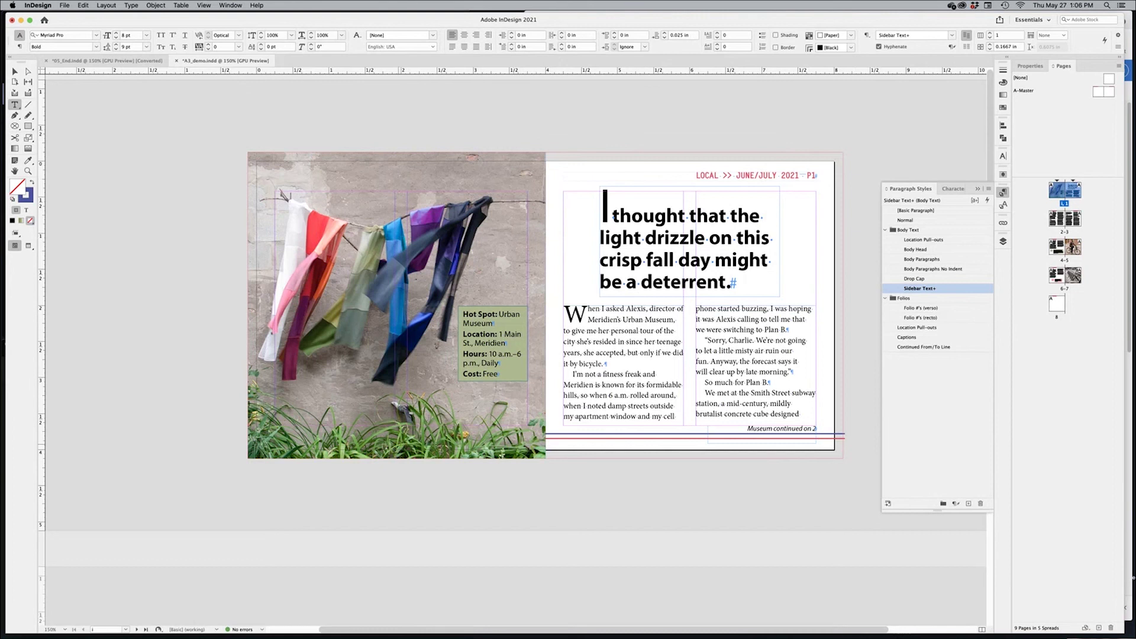
# Review the article's spreads through page 8, return to the opening spread, and leave text editing
pyautogui.scroll(-10, 632, 473)
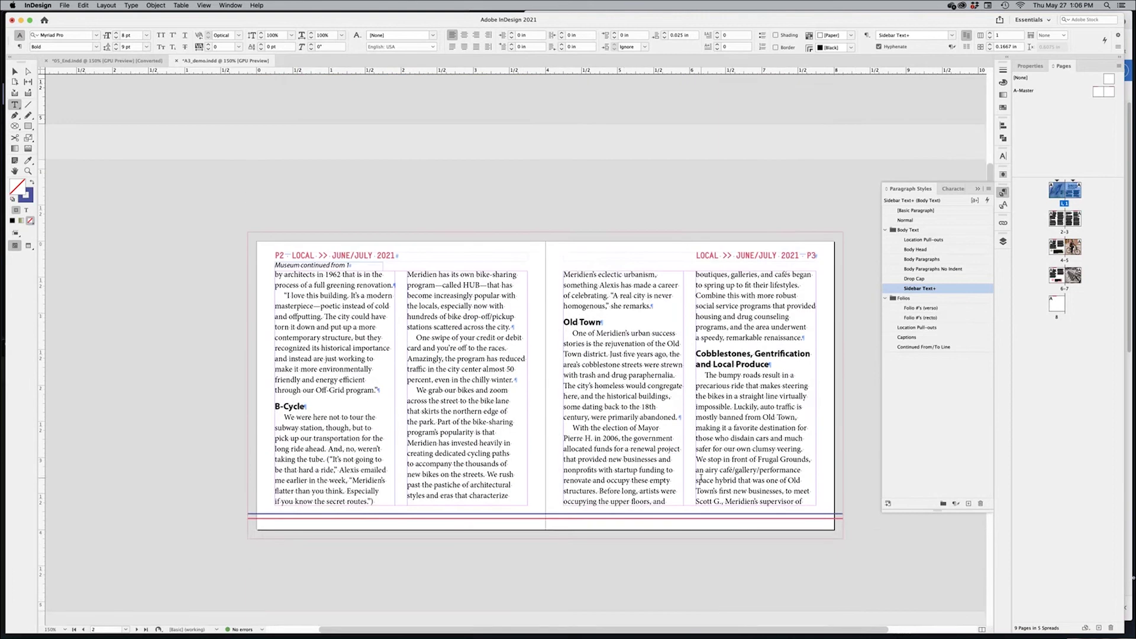
pyautogui.scroll(-3, 701, 478)
pyautogui.scroll(-15, 701, 477)
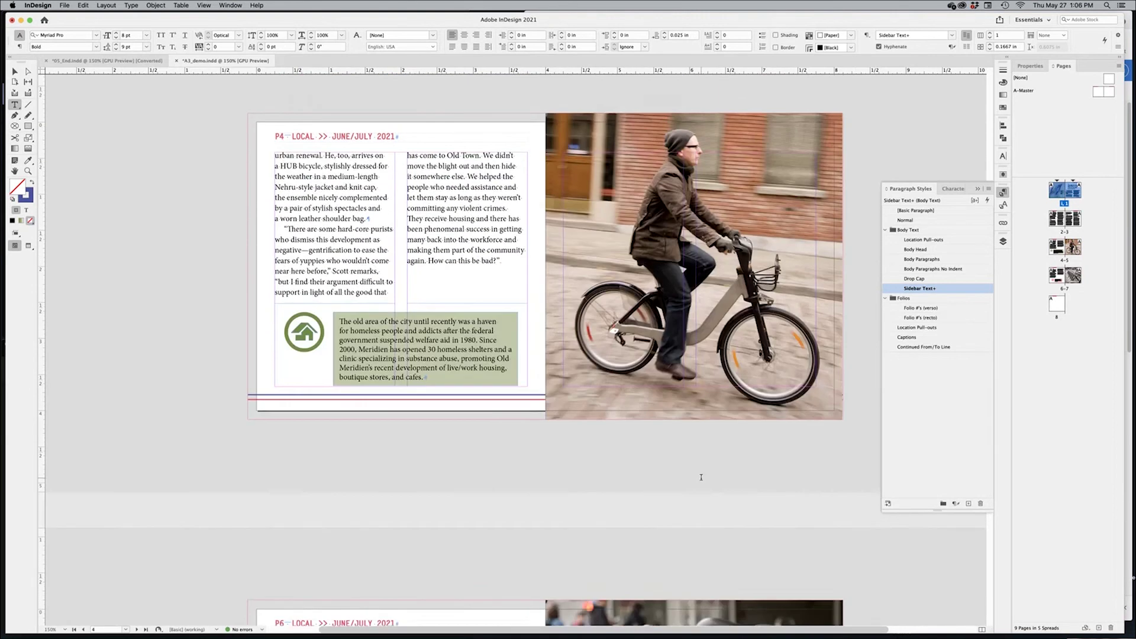
pyautogui.scroll(-6, 701, 477)
pyautogui.scroll(2, 700, 450)
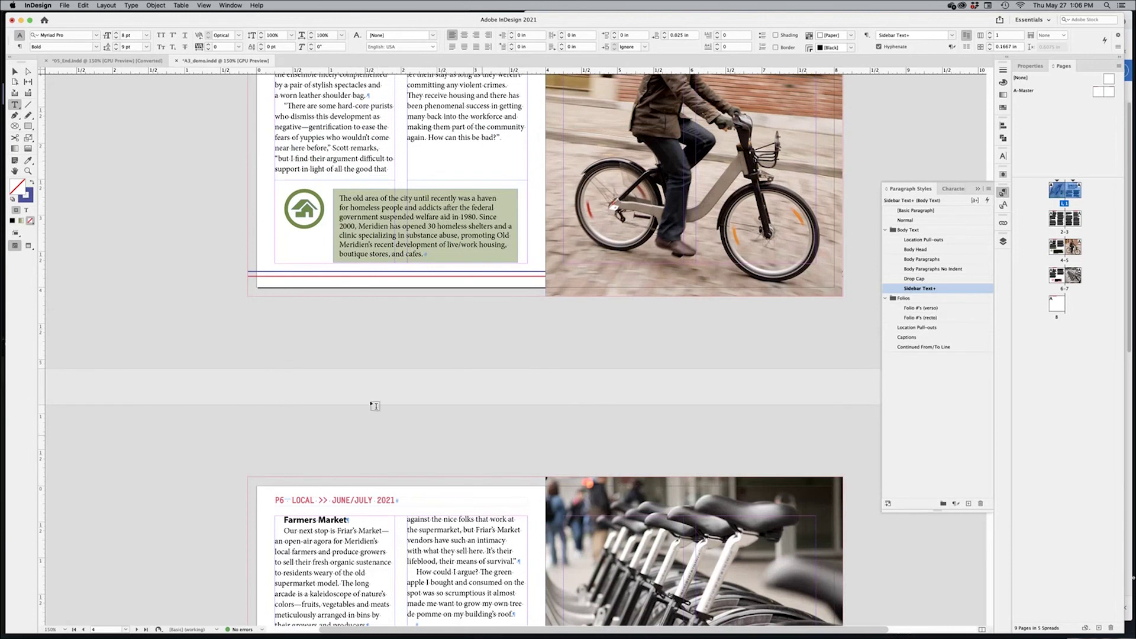
pyautogui.scroll(-15, 672, 416)
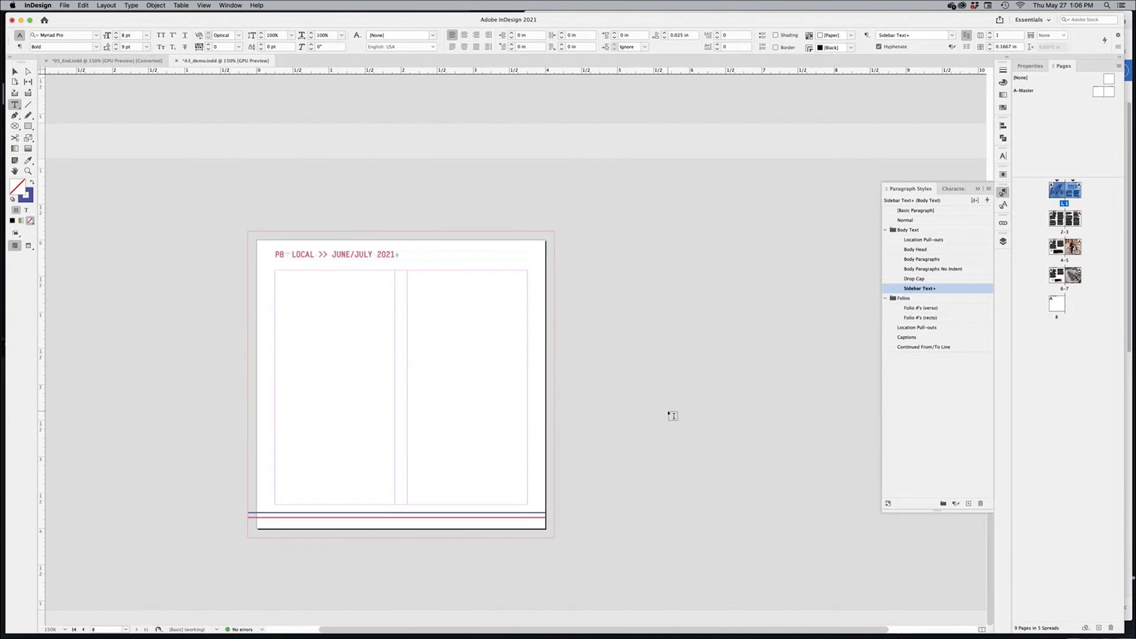
pyautogui.scroll(10, 672, 415)
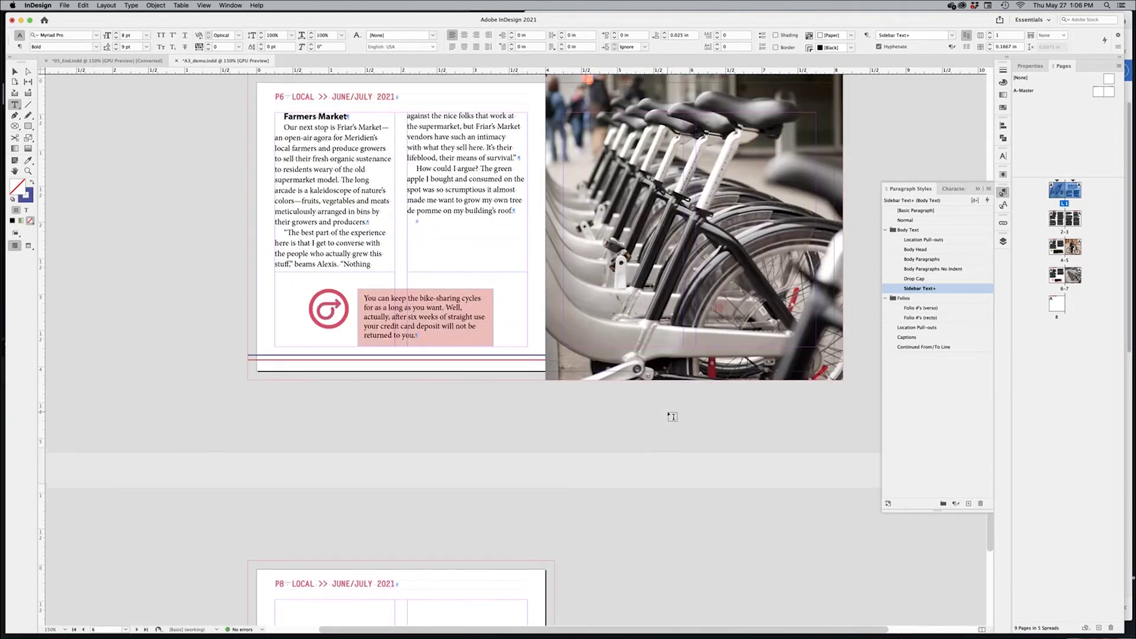
pyautogui.scroll(20, 673, 416)
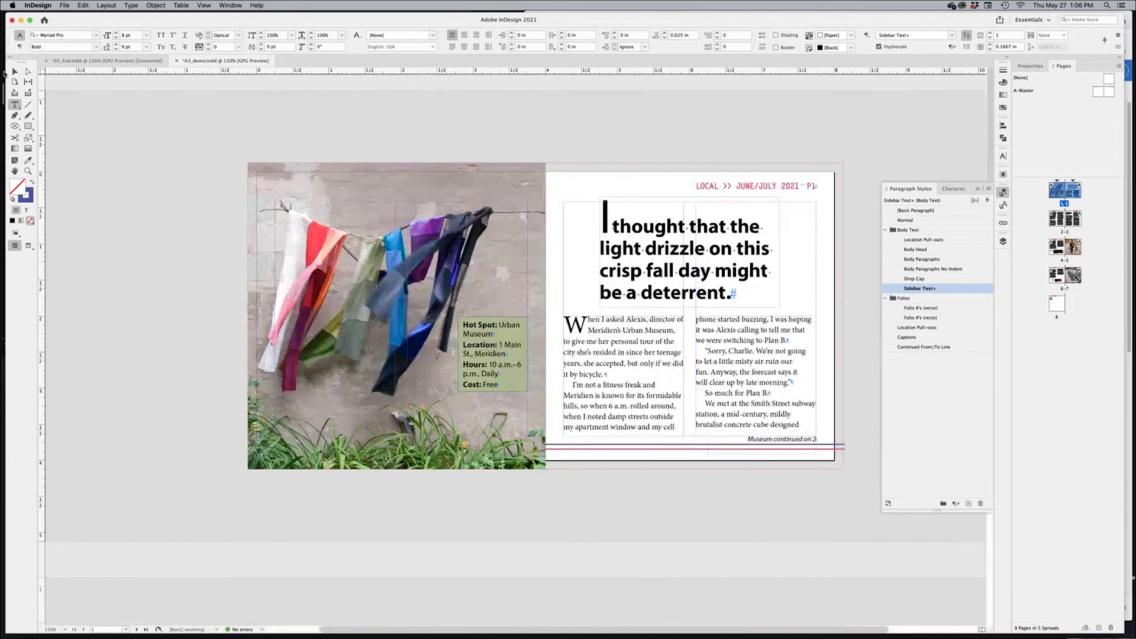
pyautogui.click(21, 74)
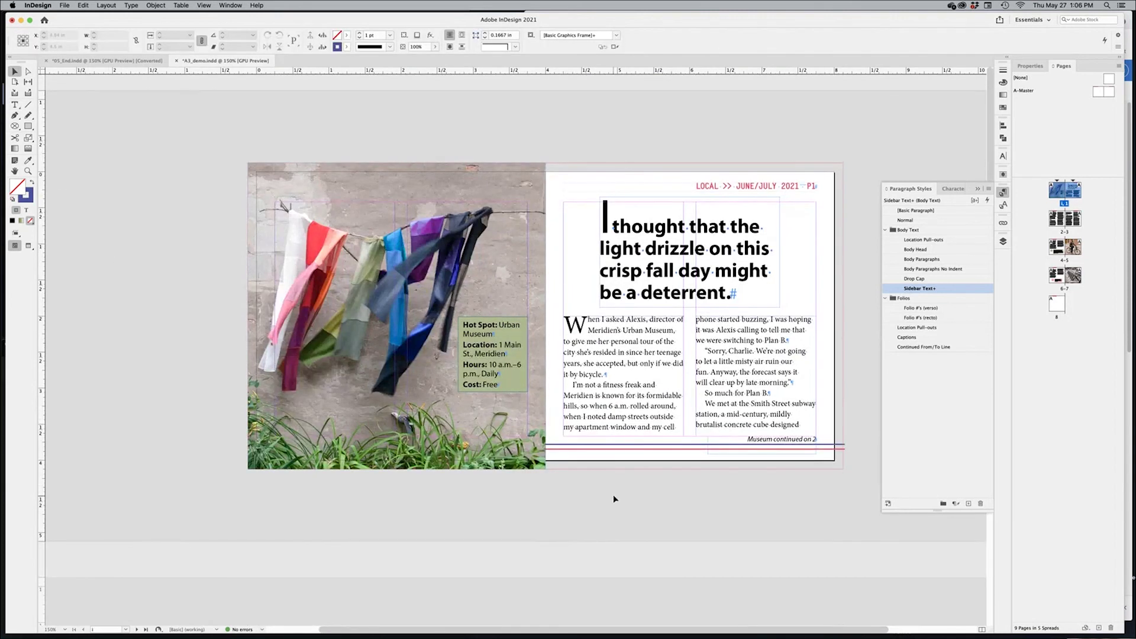